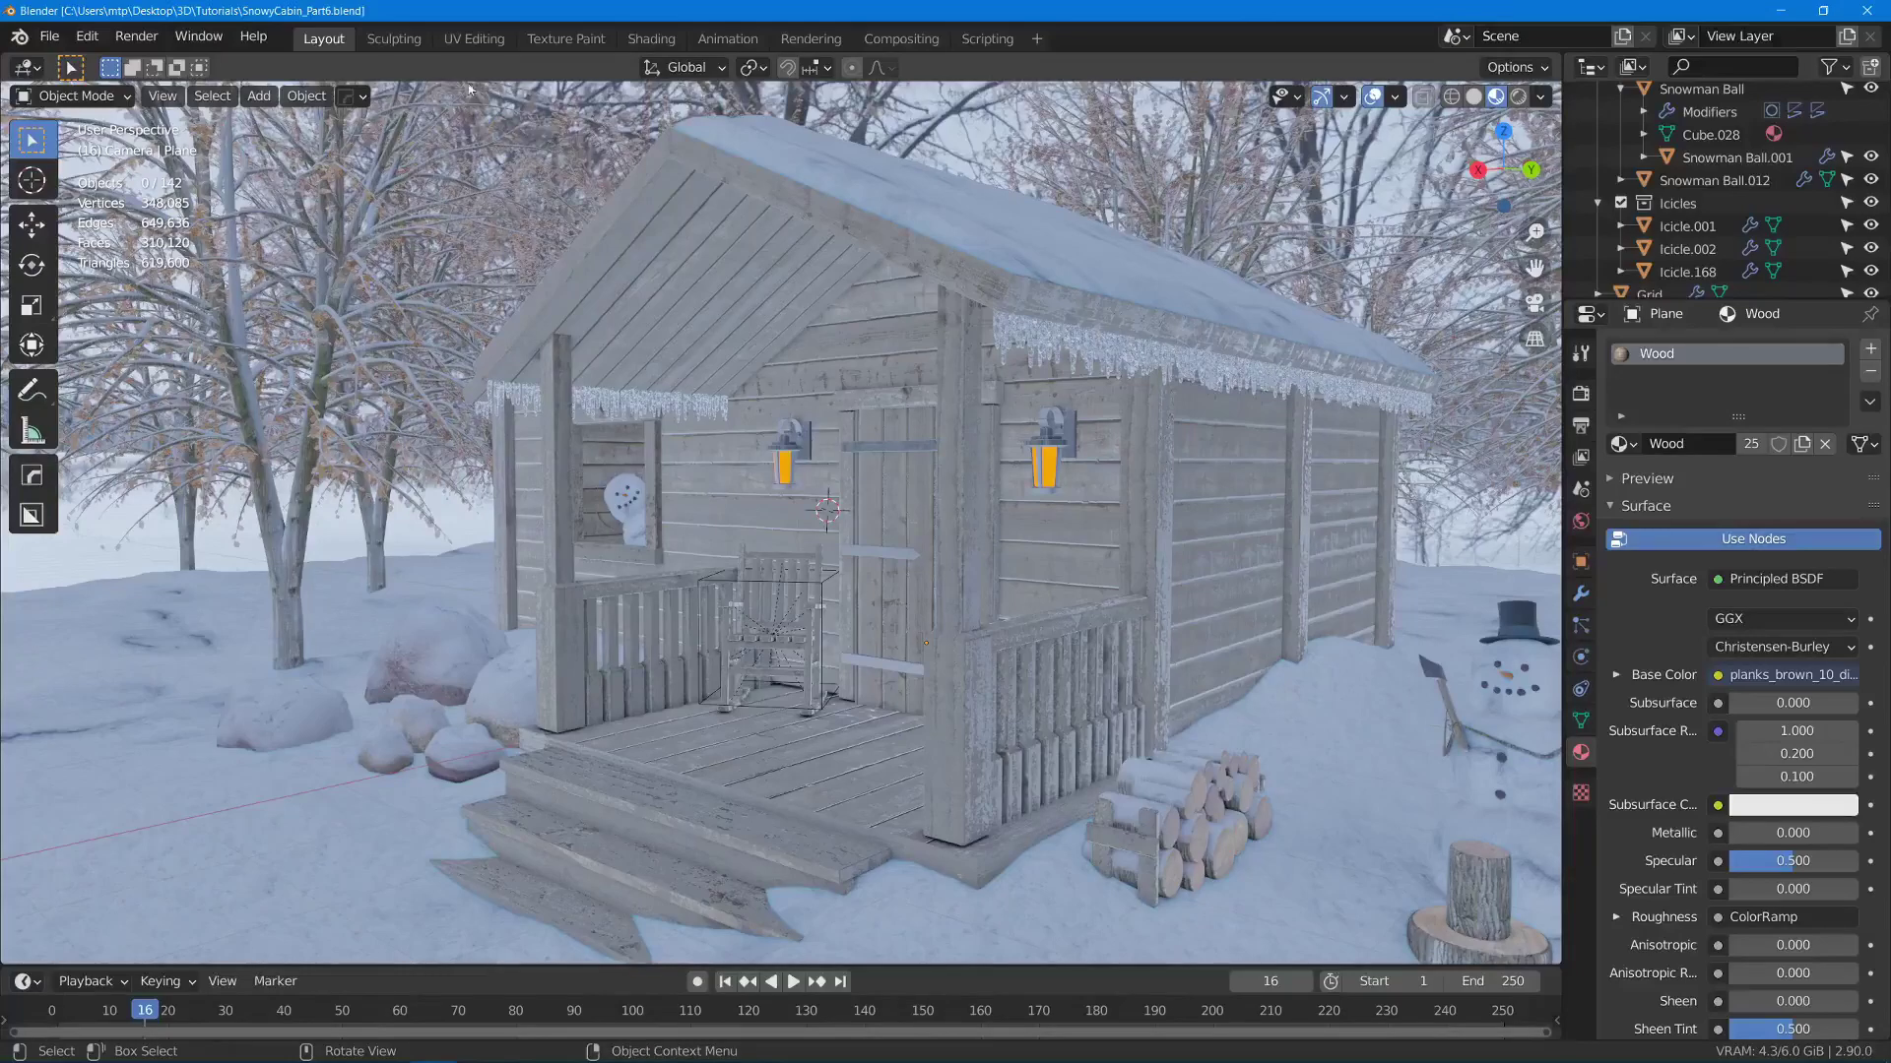
# - Switch to the Shading workspace and show the World shader nodes with the snowy_park environment texture enlarged
pyautogui.click(651, 38)
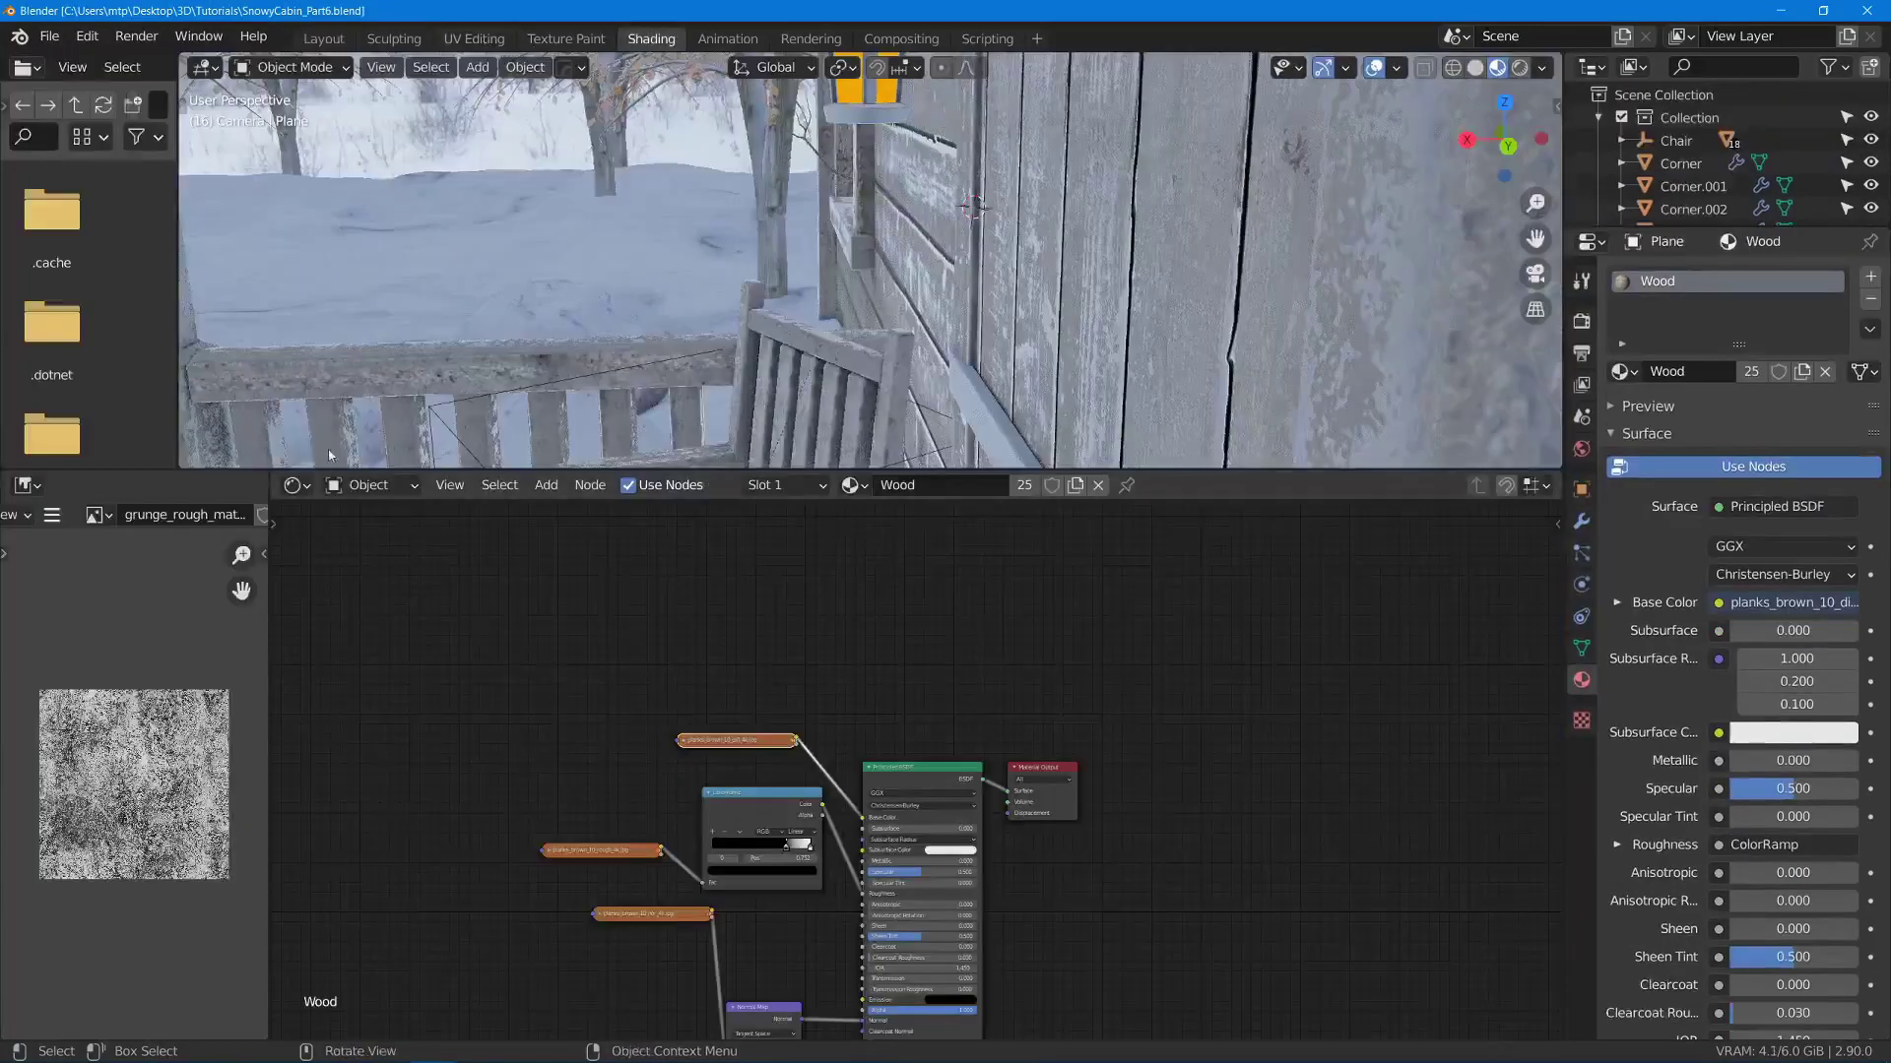
pyautogui.click(384, 487)
pyautogui.click(371, 536)
pyautogui.scroll(4, 931, 659)
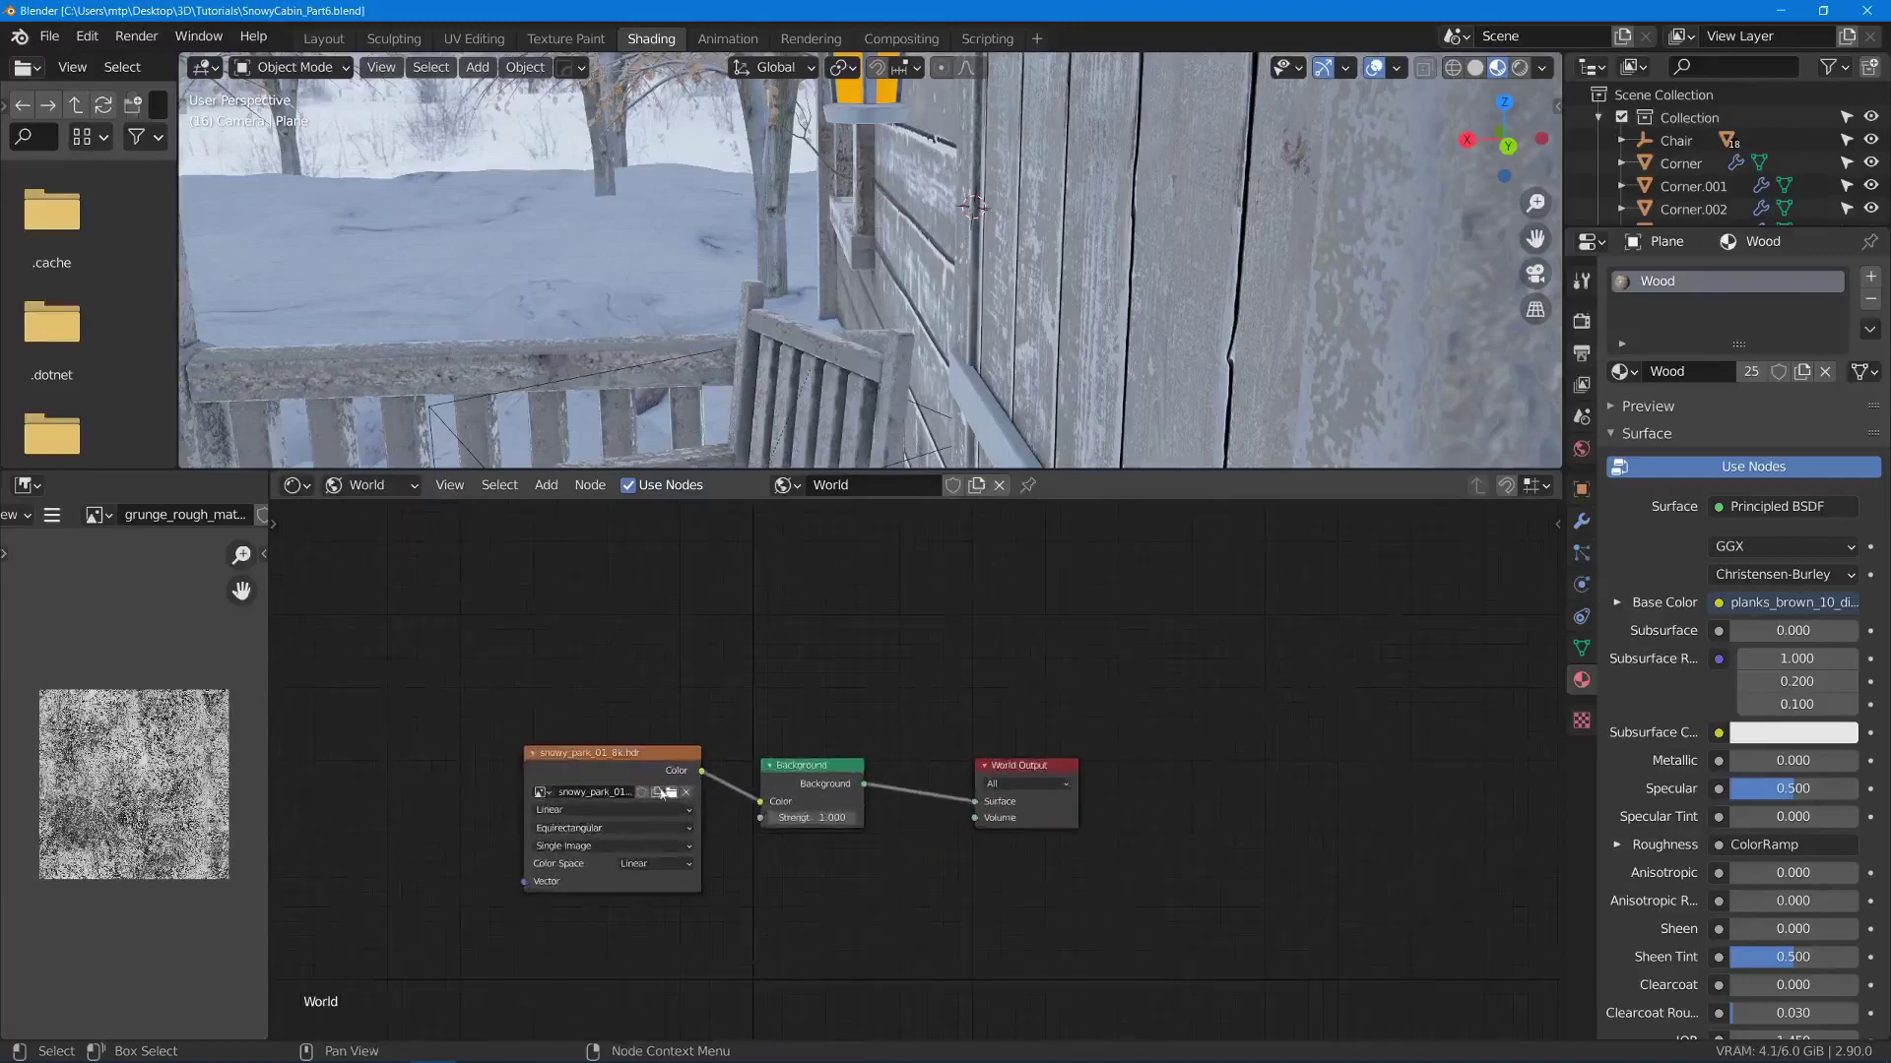
pyautogui.scroll(4, 930, 661)
pyautogui.moveTo(877, 619); pyautogui.dragTo(651, 603)
pyautogui.moveTo(679, 635); pyautogui.dragTo(839, 670, button='middle')
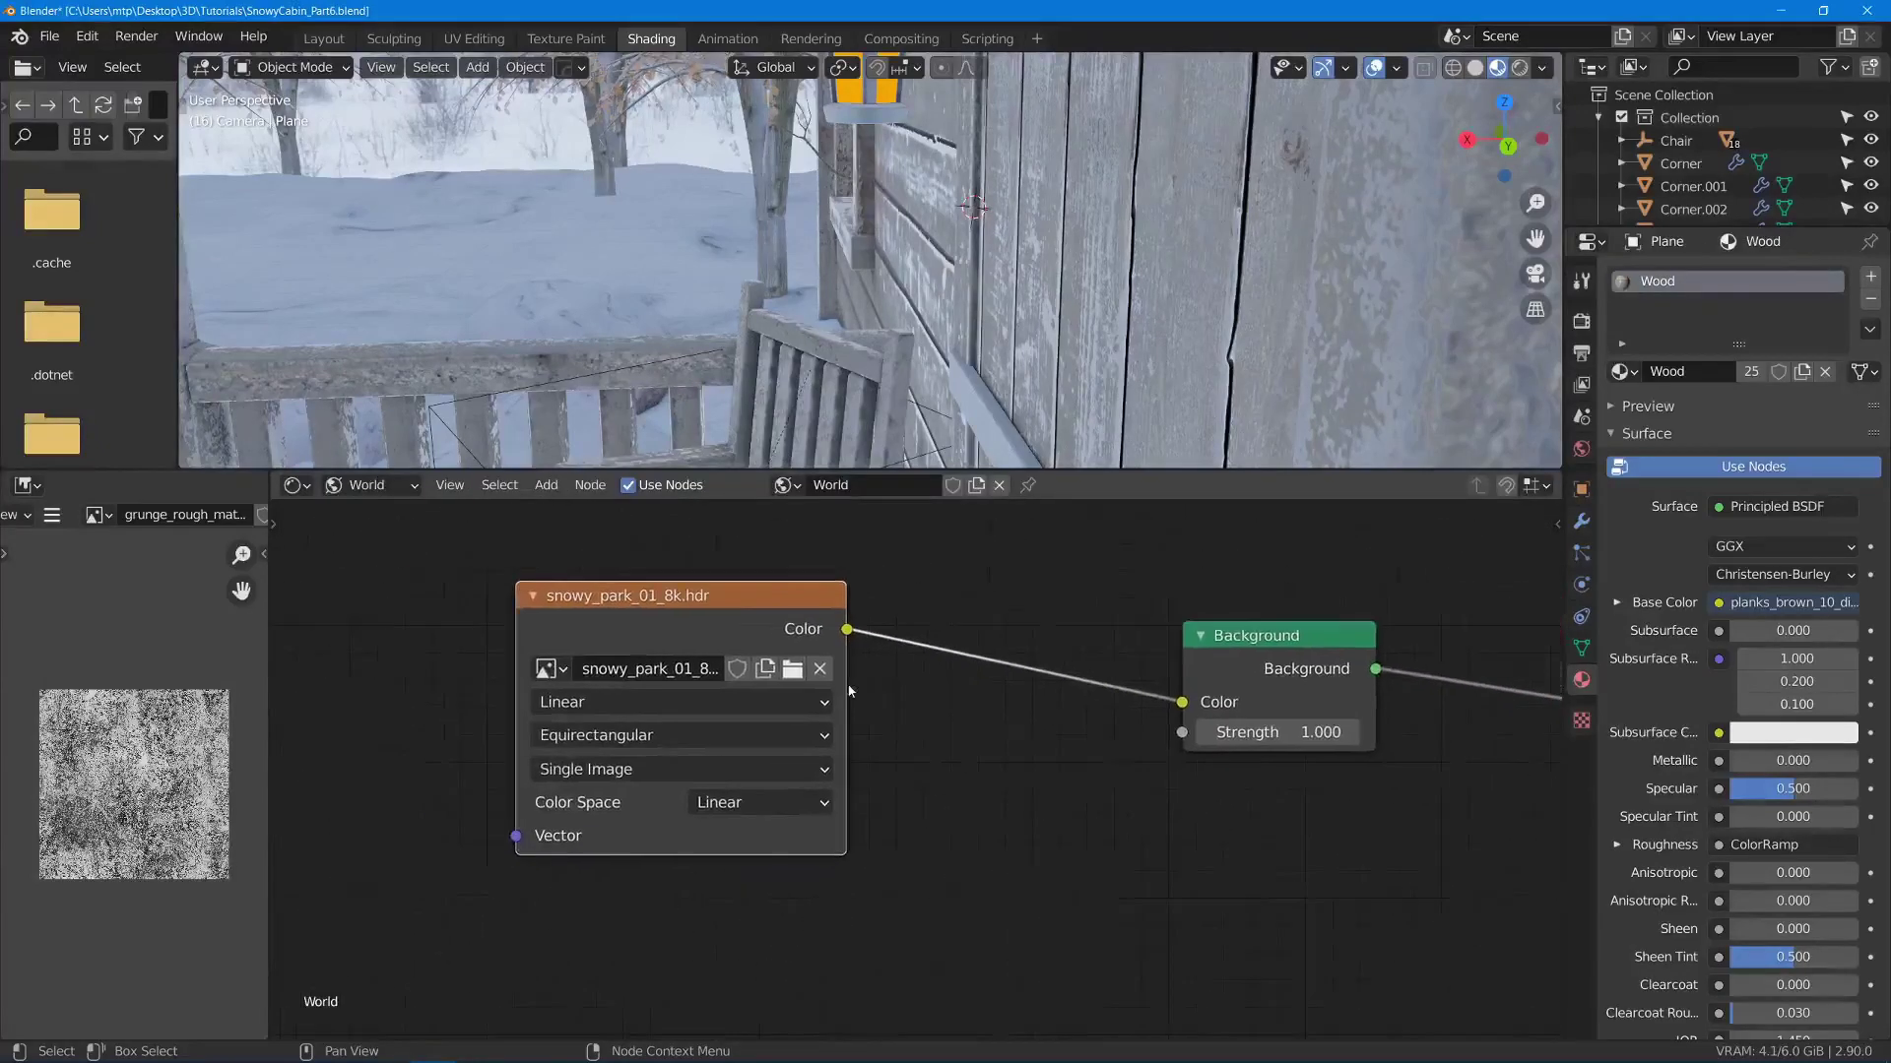
# - Make room beside the environment texture node and insert a Hue/Saturation node between it and the Background node
pyautogui.scroll(-8, 744, 348)
pyautogui.keyDown('shift'); pyautogui.moveTo(805, 192); pyautogui.dragTo(834, 311, button='middle'); pyautogui.keyUp('shift')
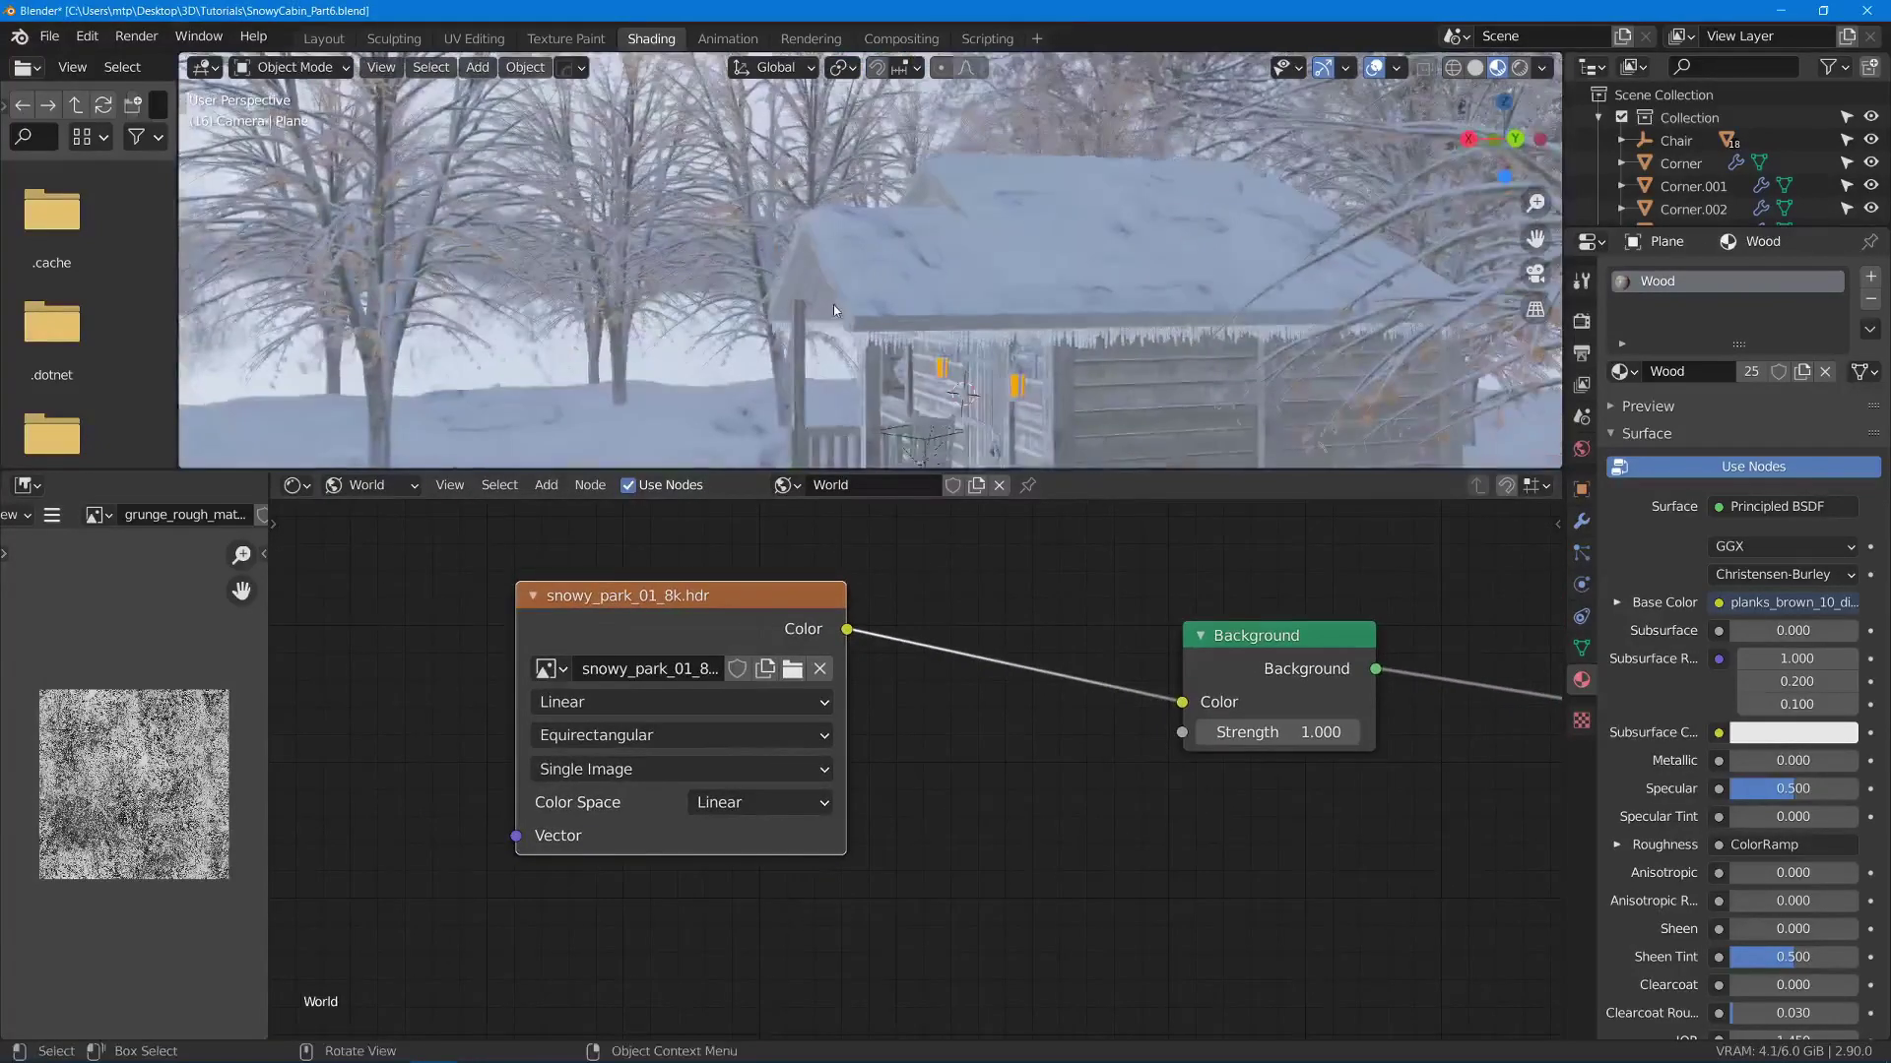
pyautogui.moveTo(764, 615); pyautogui.dragTo(657, 615)
pyautogui.hotkey('shift', 'a')
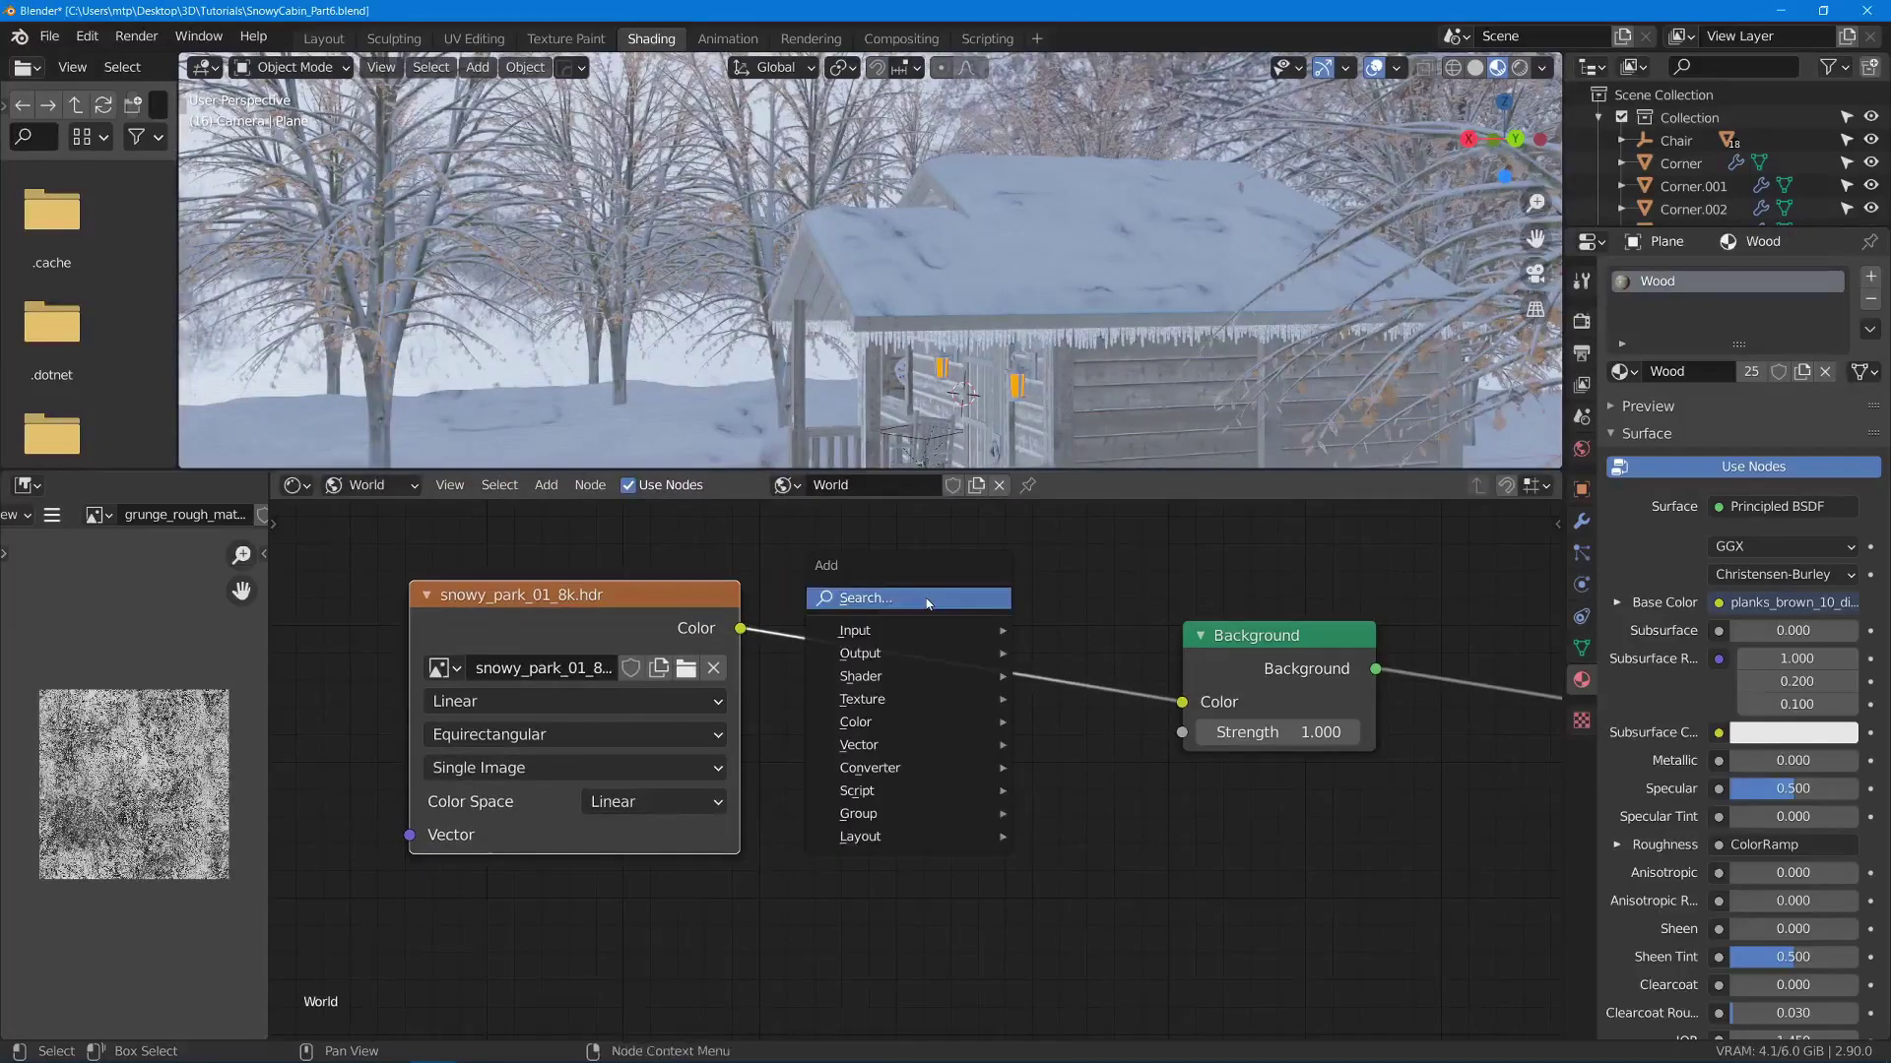
pyautogui.click(927, 599)
pyautogui.write('hue')
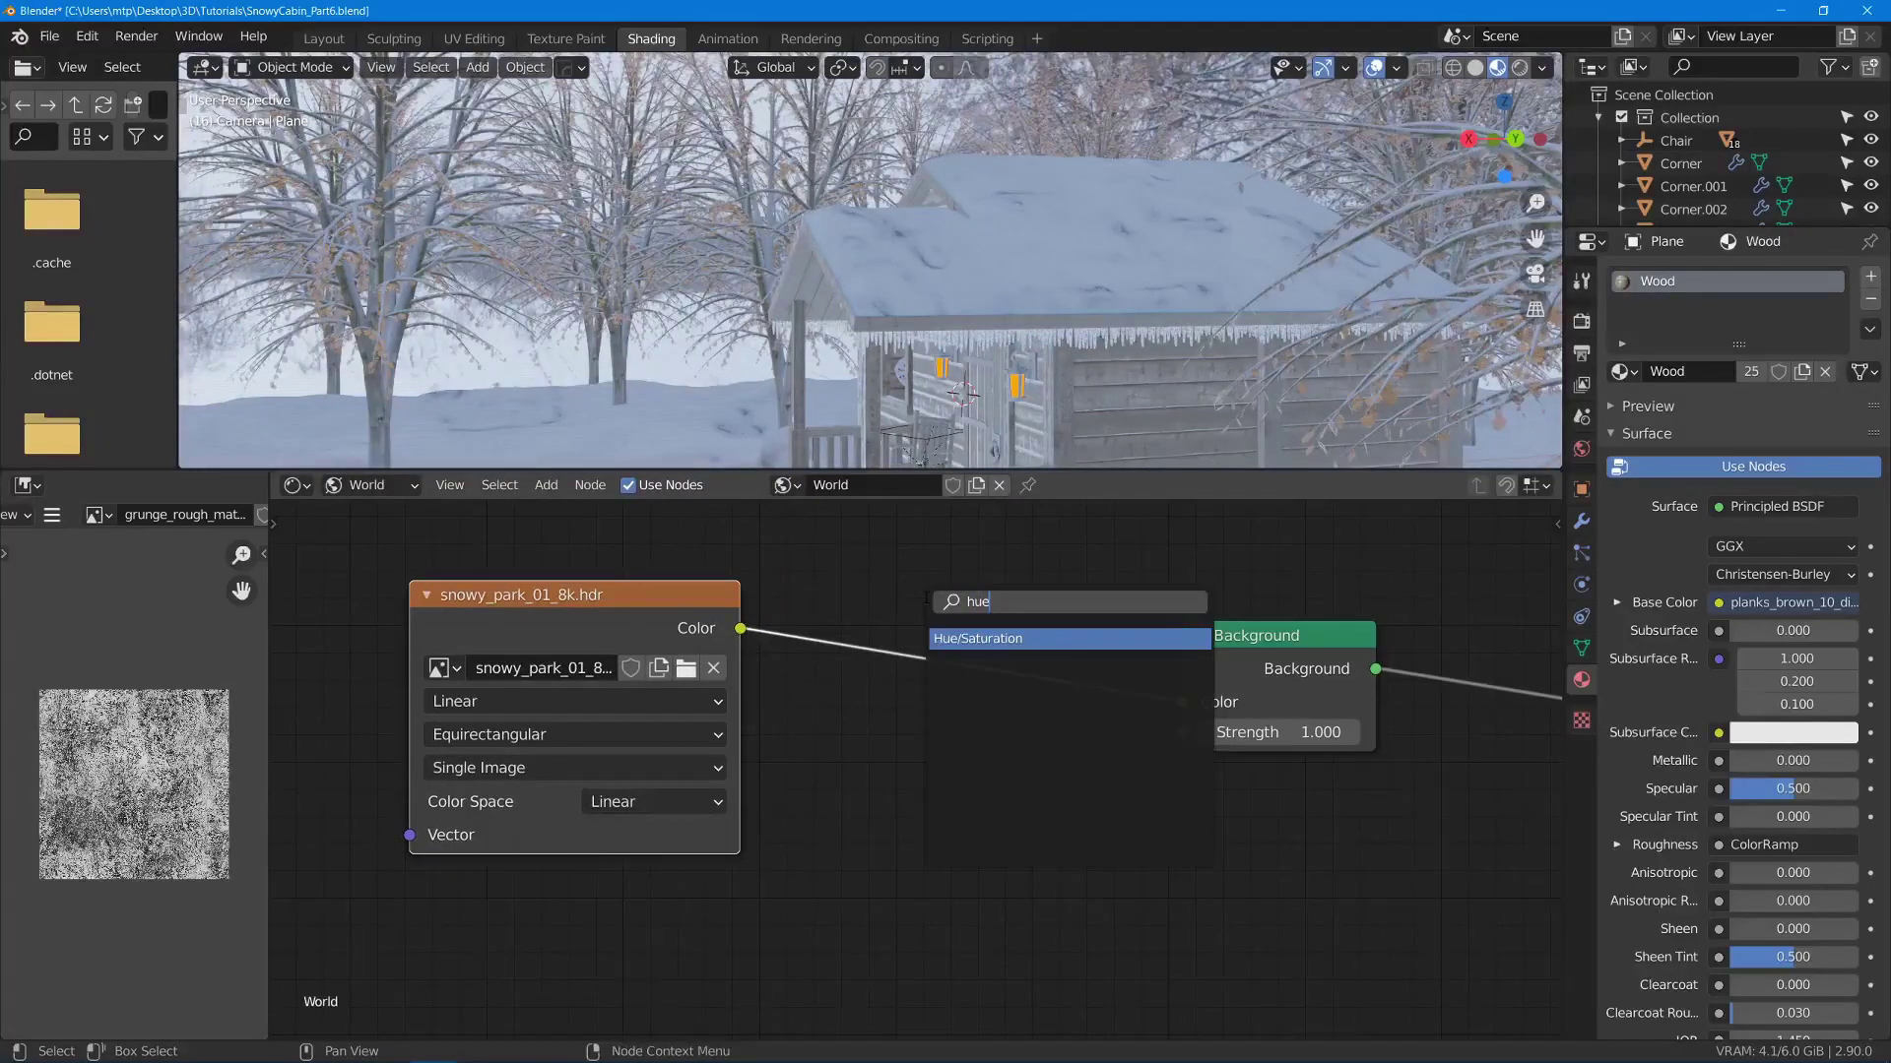
pyautogui.press('Return')
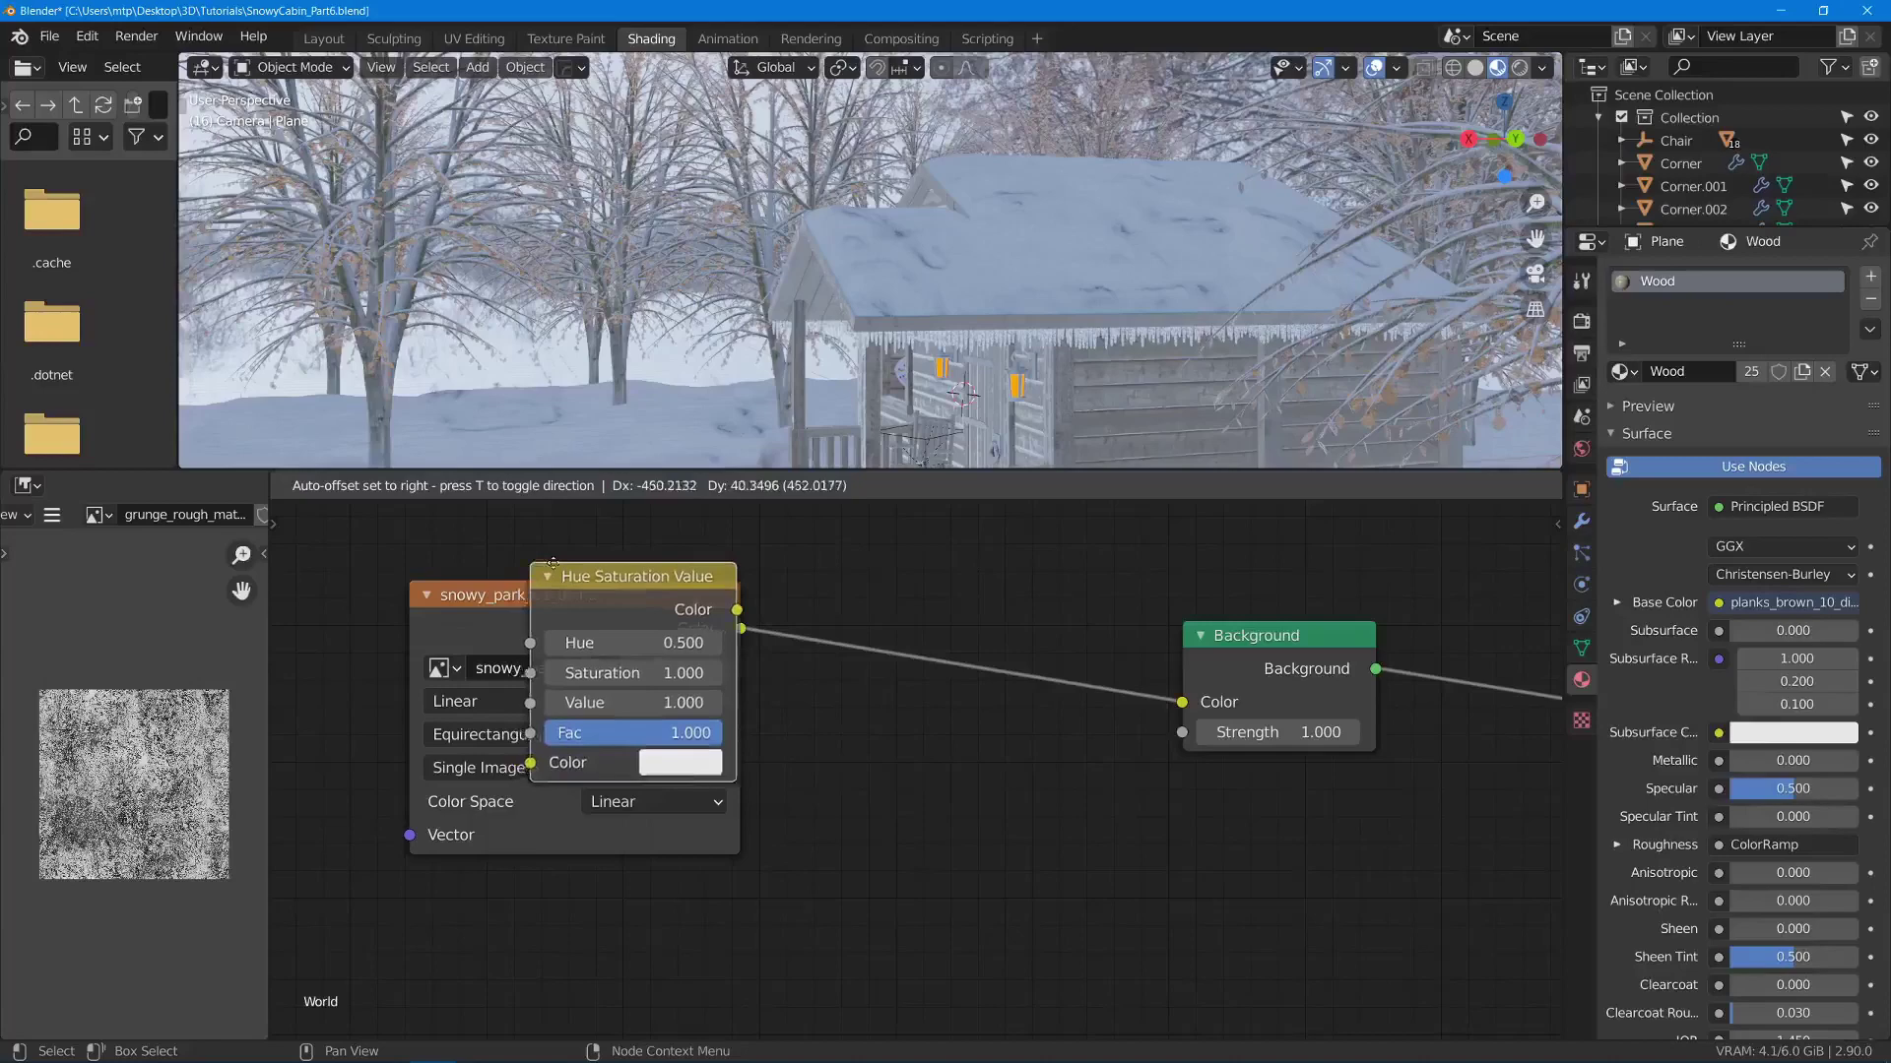
pyautogui.click(849, 576)
# - Darken the world background by setting the Hue Saturation Value node's Value to 0.2
pyautogui.scroll(-8, 1180, 281)
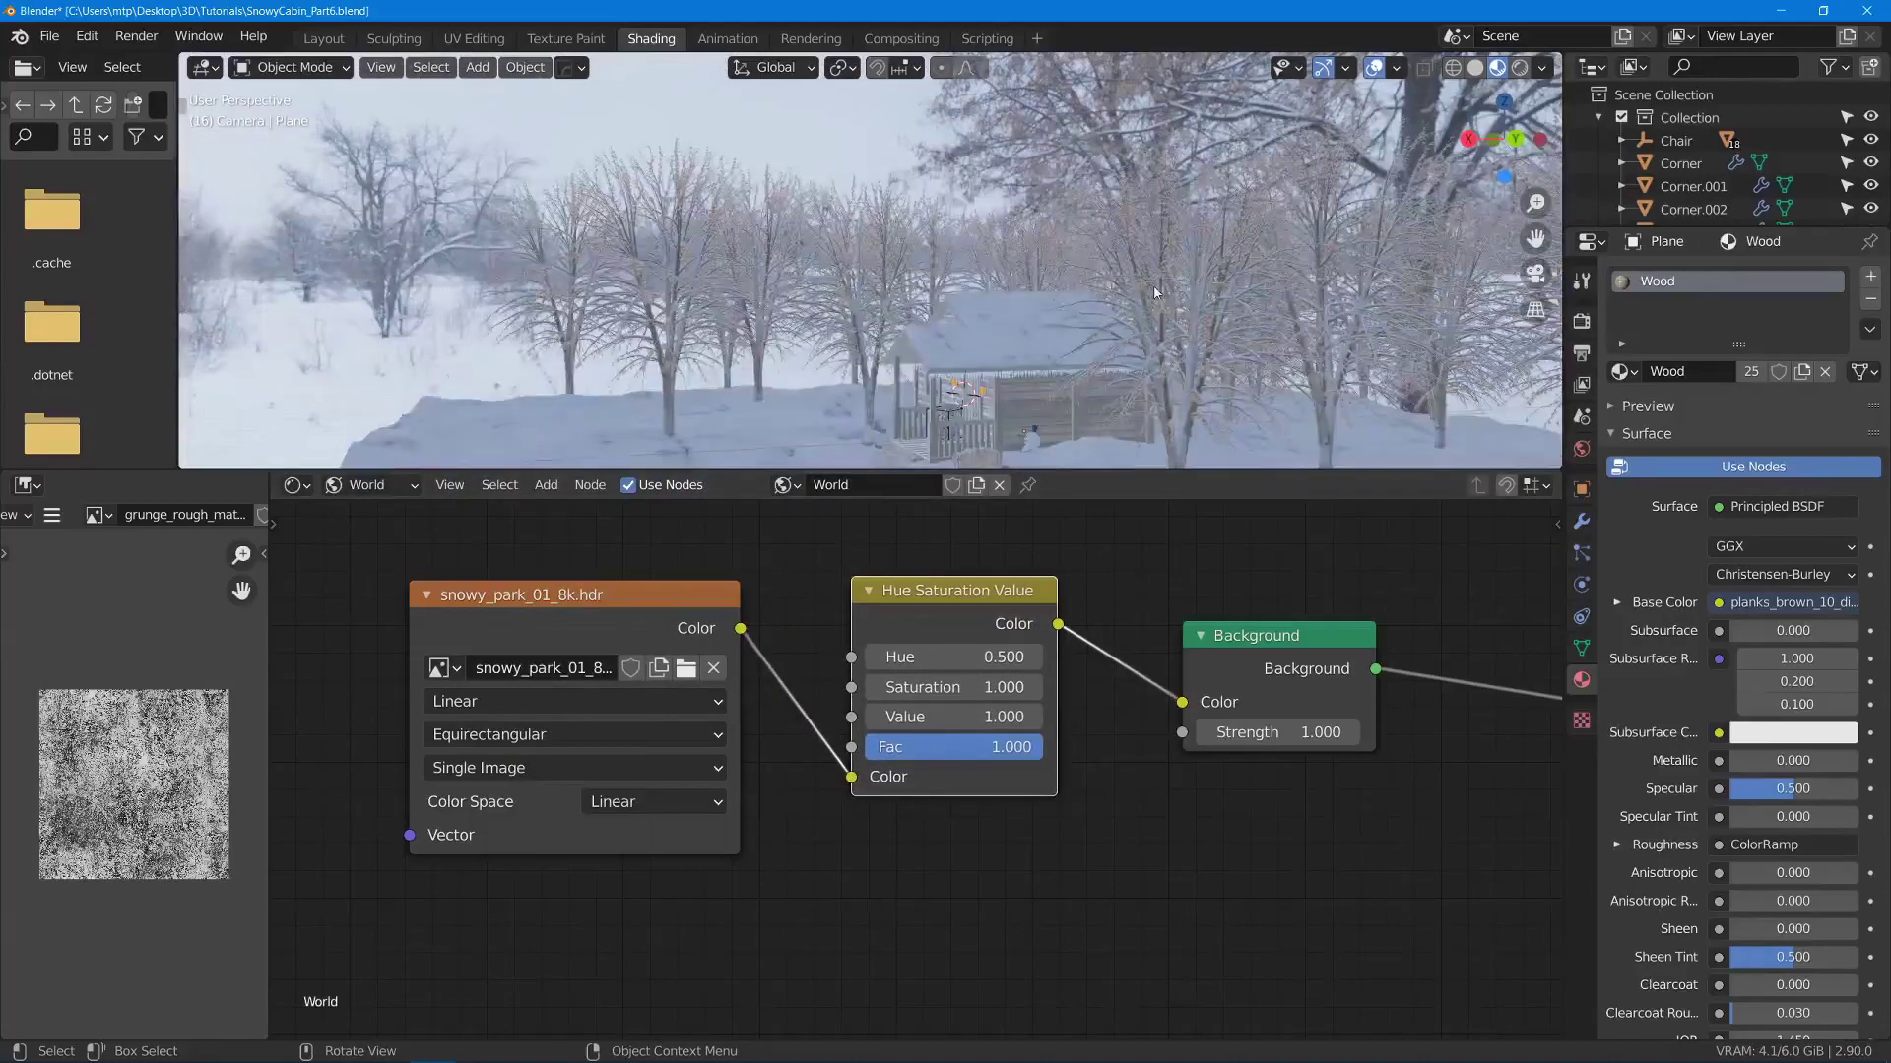
pyautogui.scroll(4, 1074, 364)
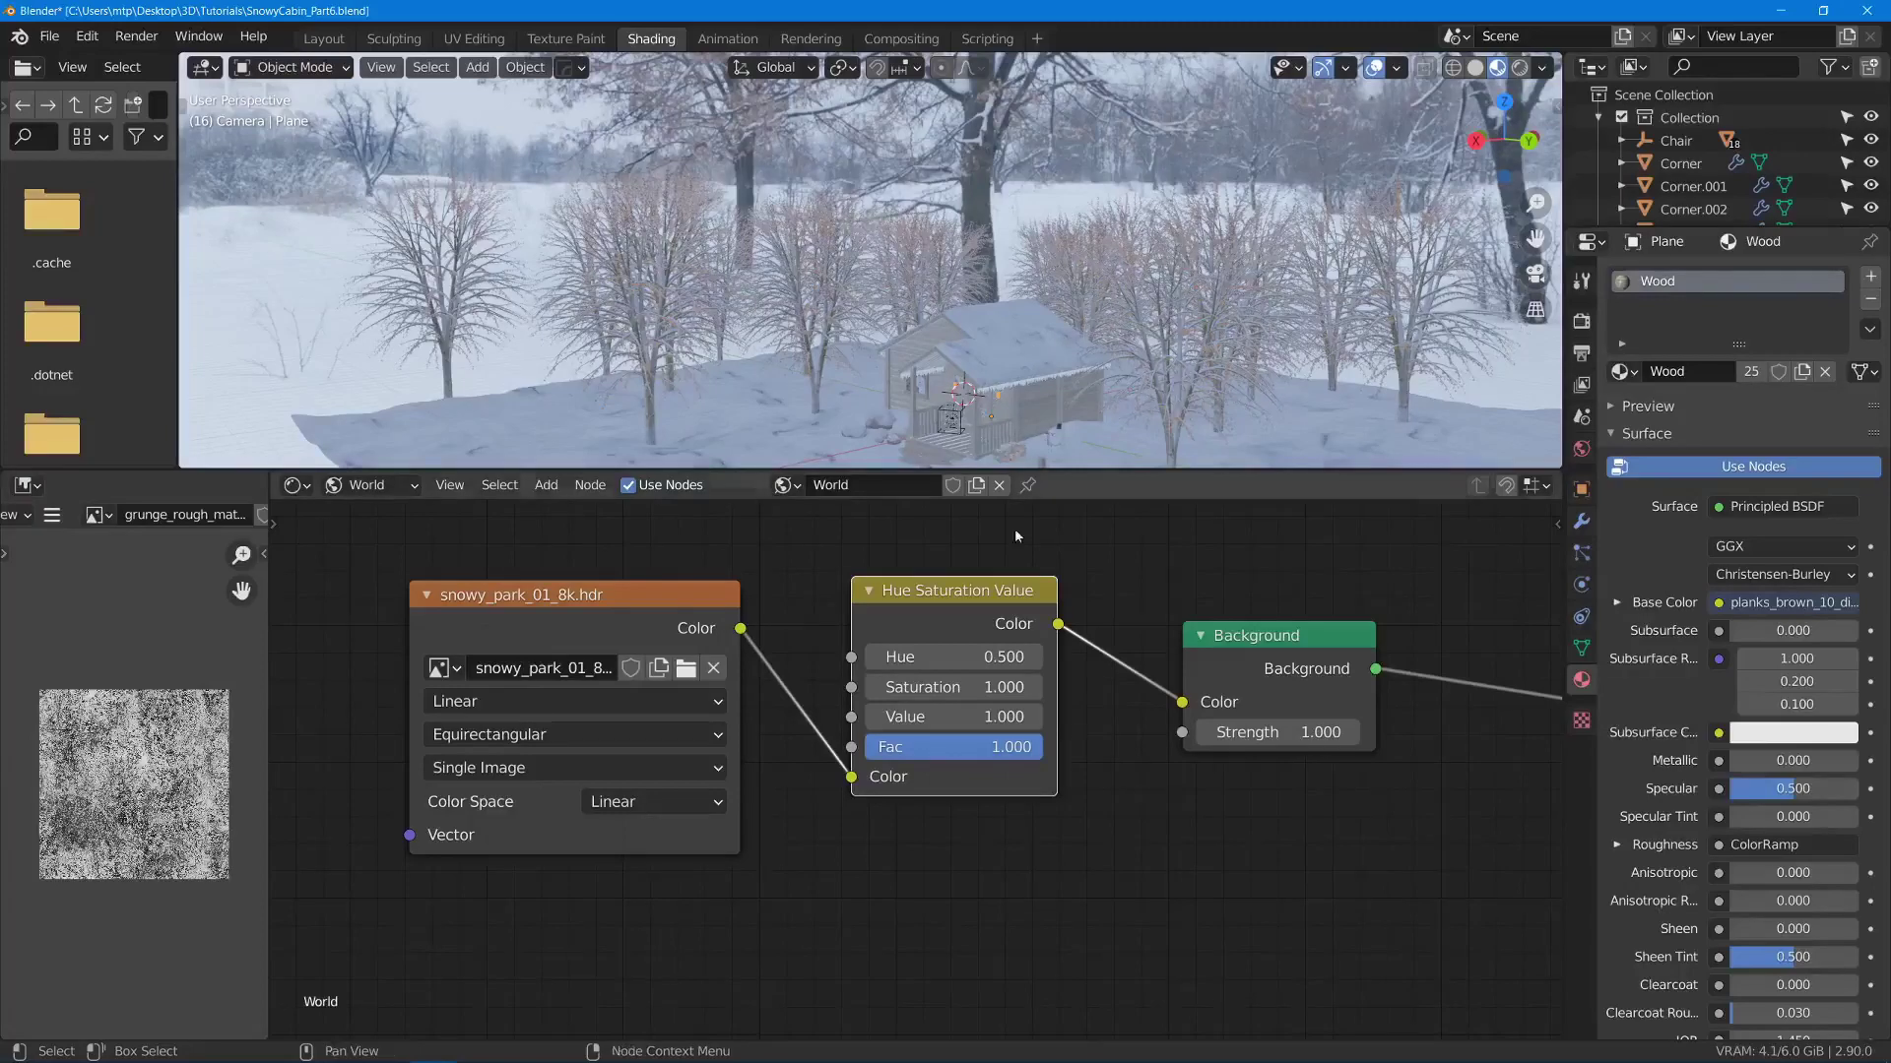
pyautogui.moveTo(969, 726); pyautogui.dragTo(918, 726)
pyautogui.click(969, 725)
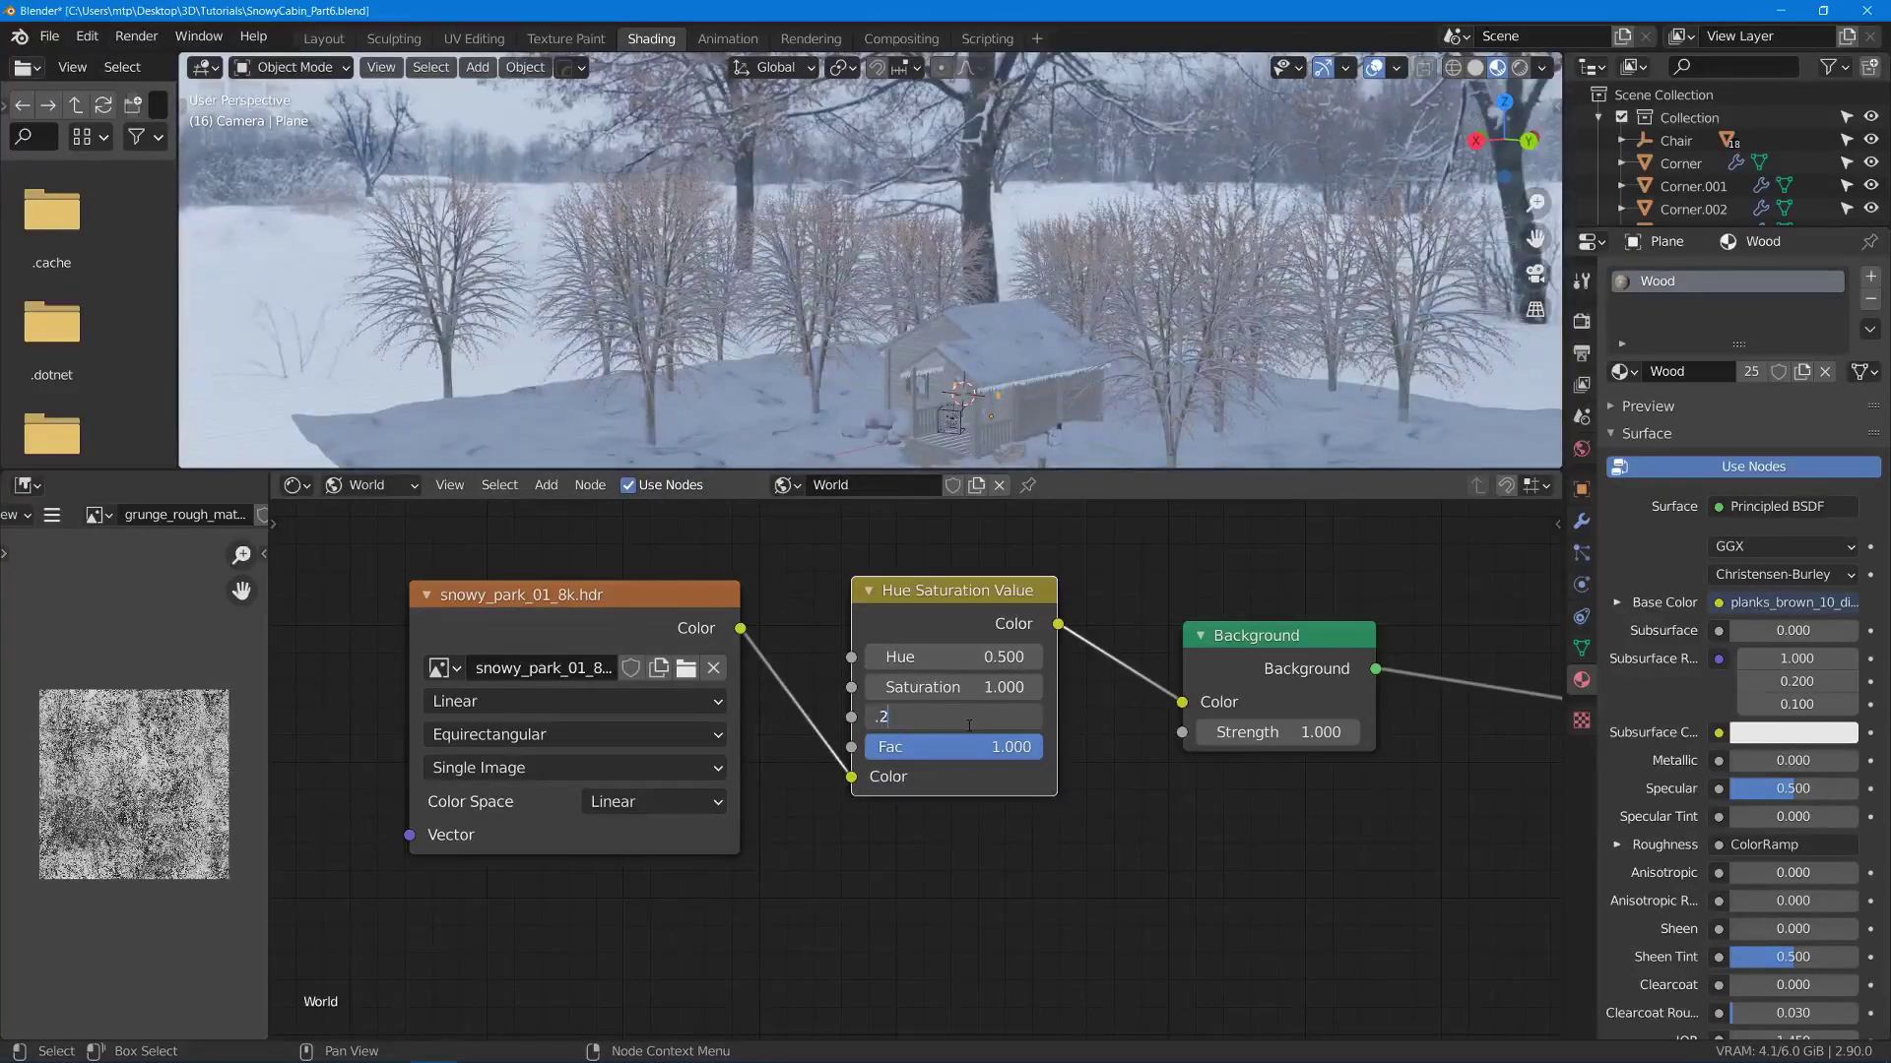
pyautogui.press('Return')
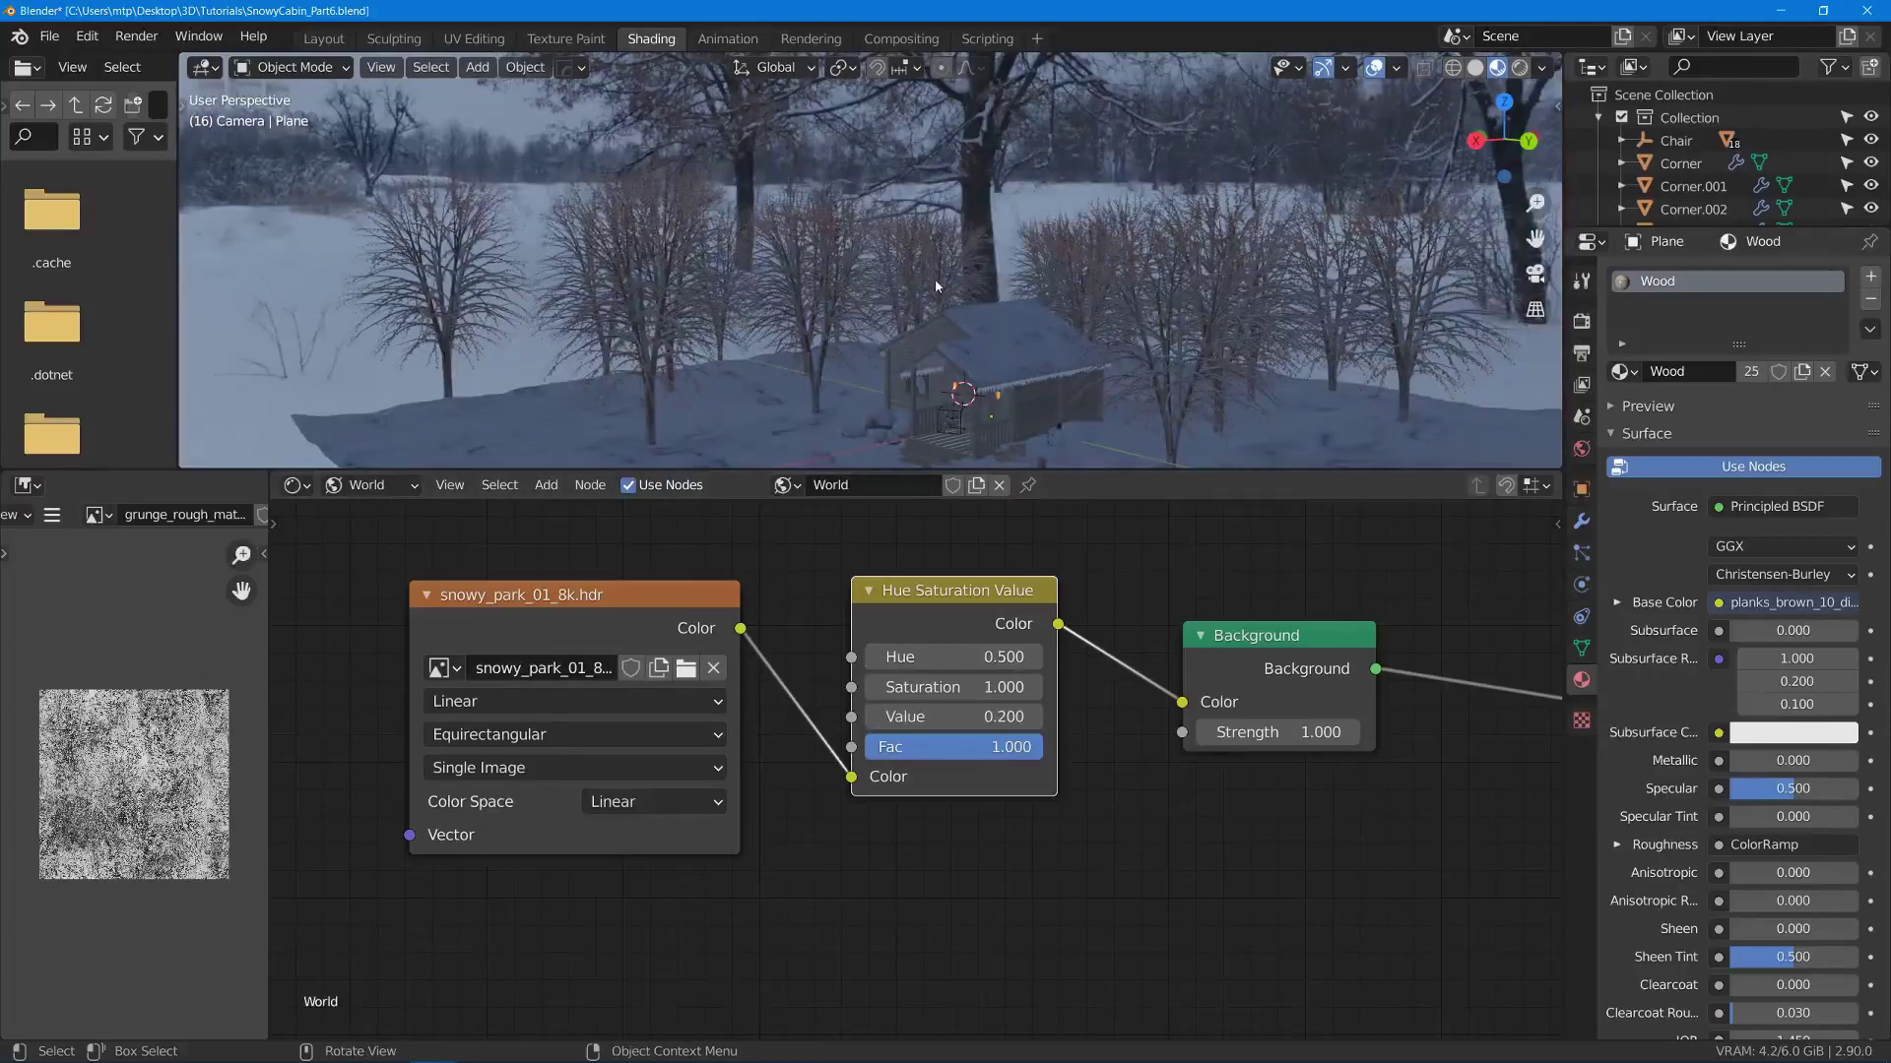
# - Set the Hue of the world's Hue Saturation Value node to 0.47
pyautogui.scroll(1, 888, 524)
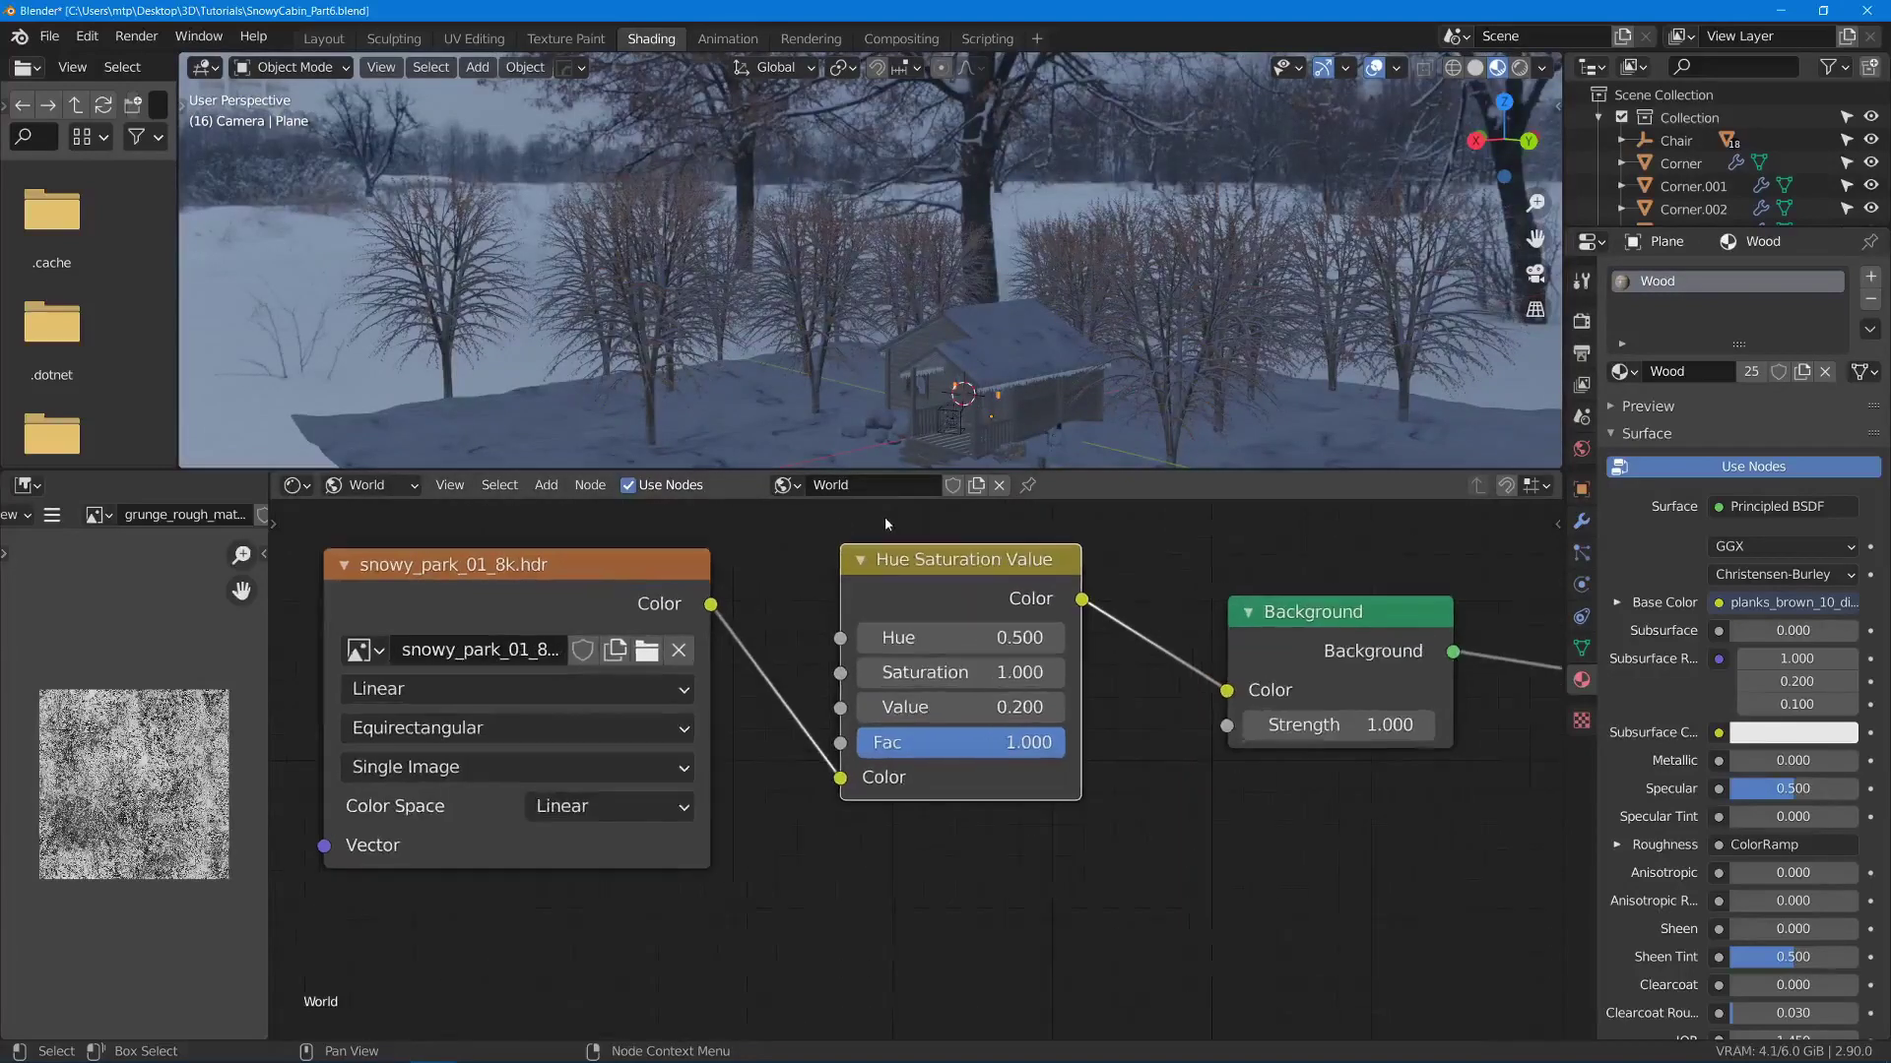
pyautogui.click(870, 638)
pyautogui.click(906, 633)
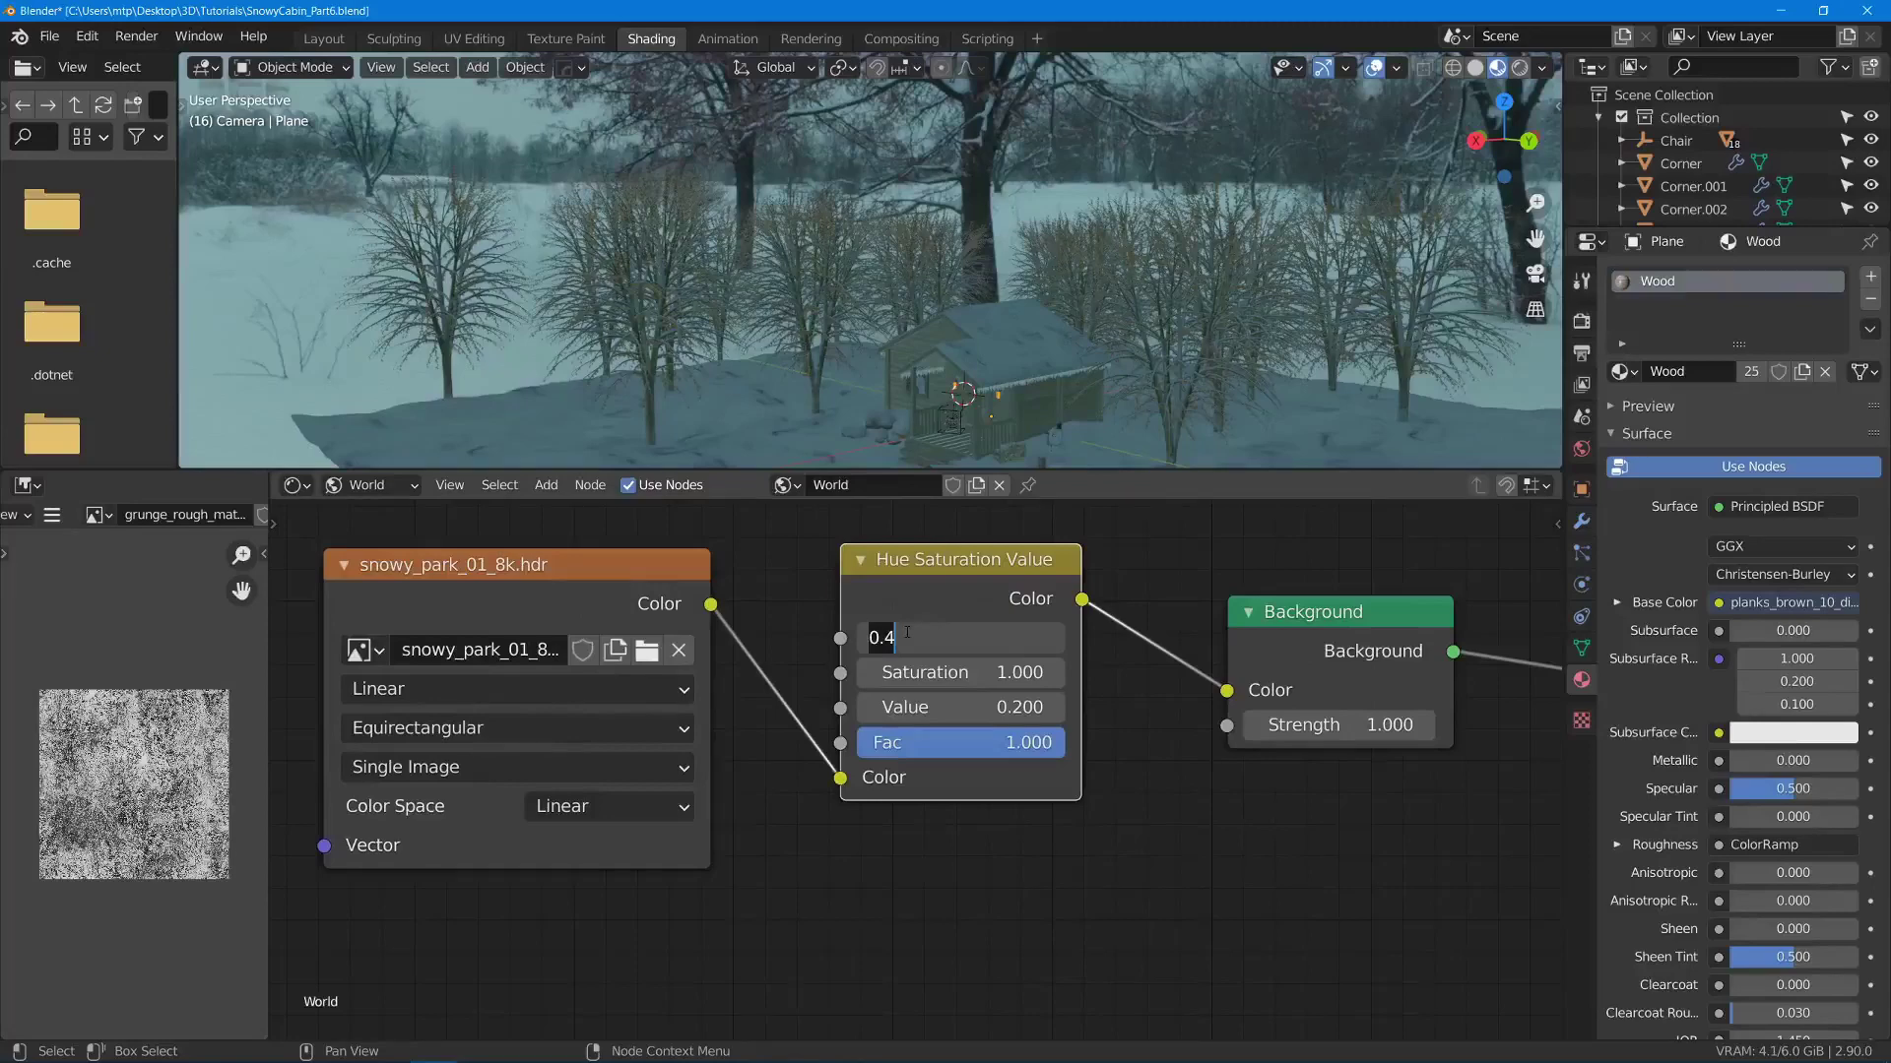
pyautogui.write('.47')
pyautogui.press('Return')
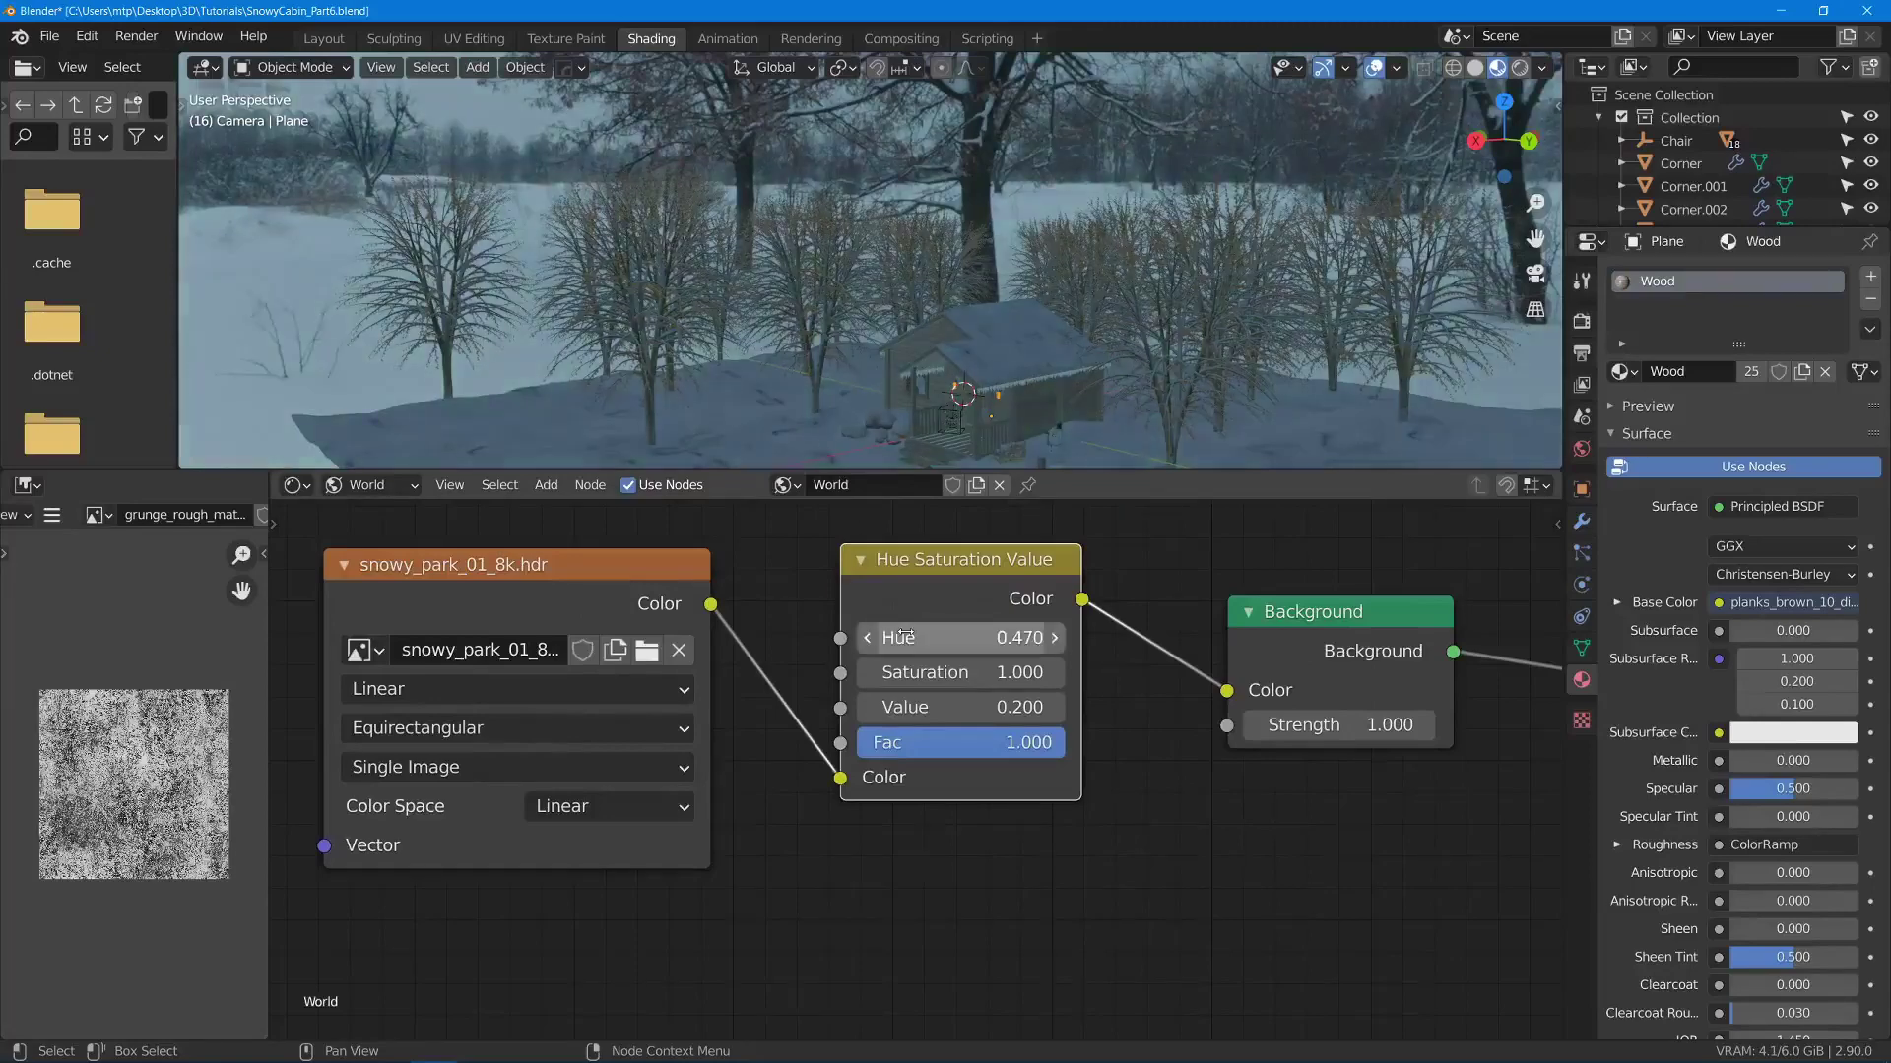
pyautogui.scroll(8, 960, 261)
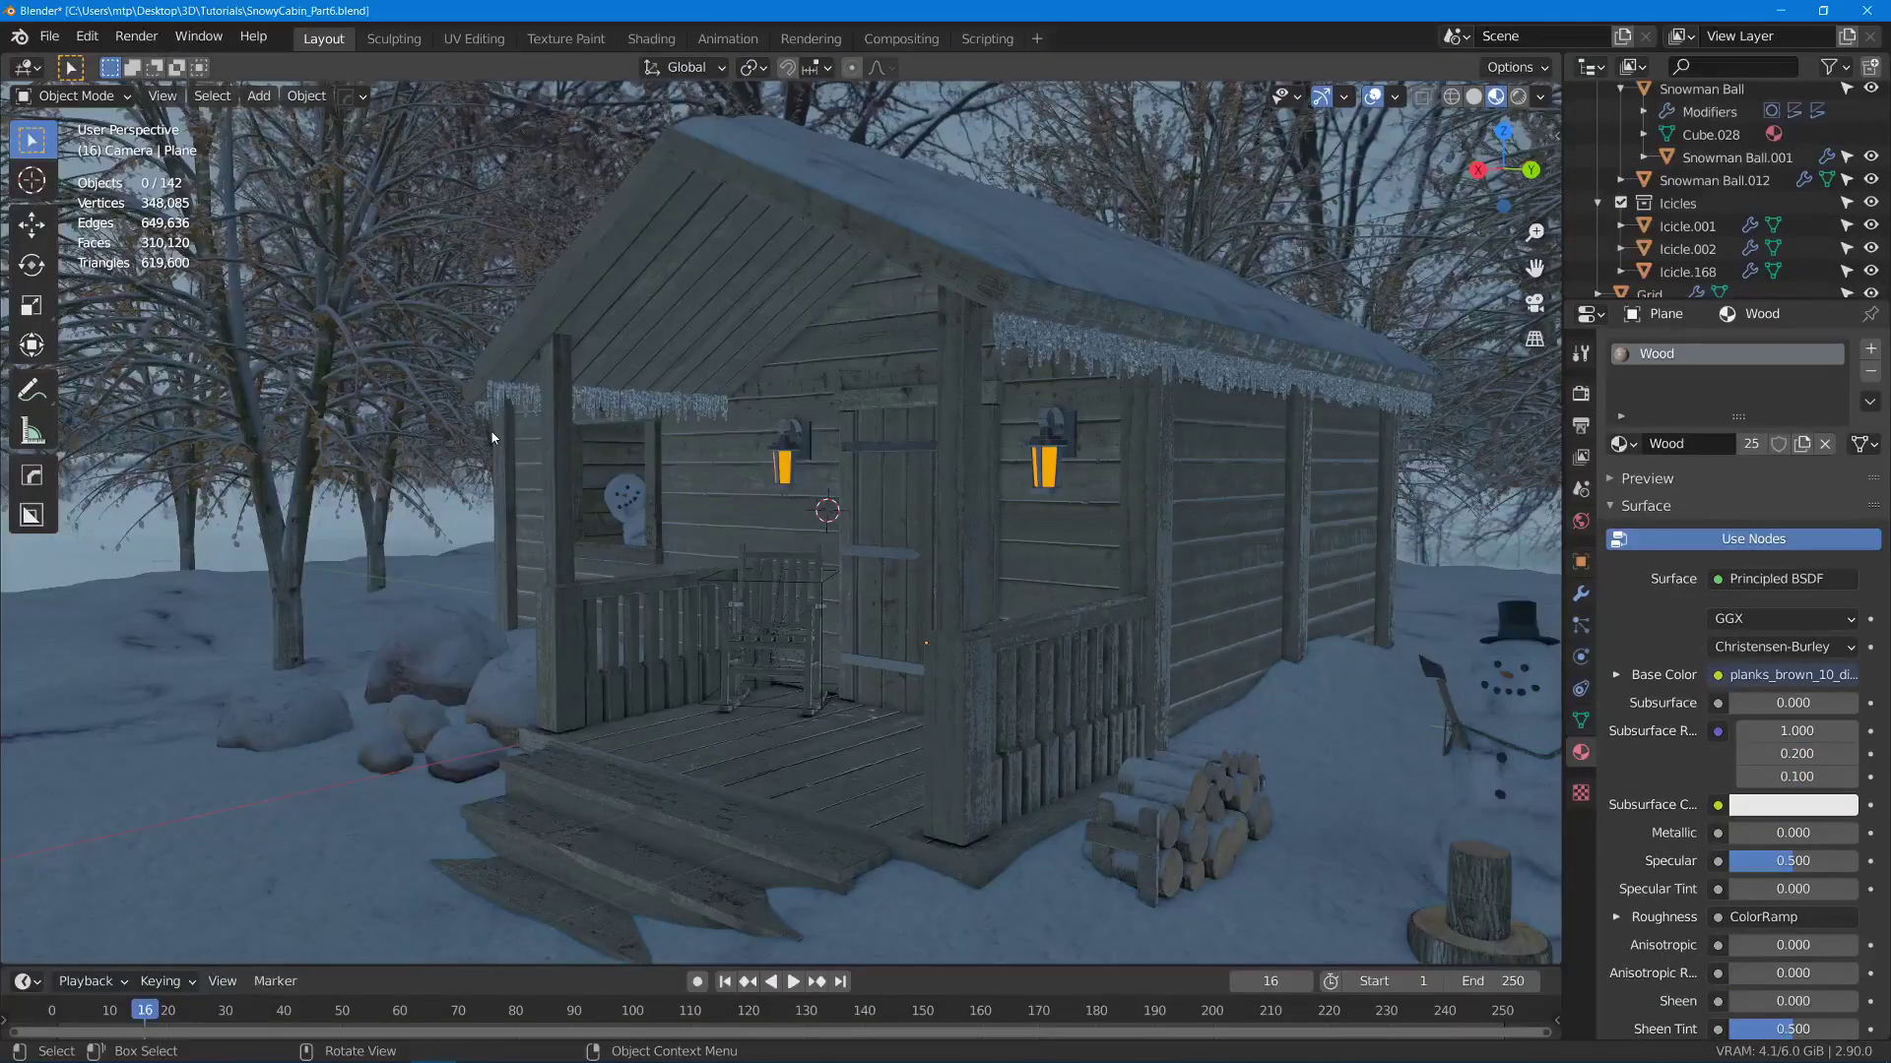
# - Examine the darkened cabin and its snowman window from the camera view and up close in the Layout workspace
pyautogui.moveTo(492, 438); pyautogui.dragTo(700, 418, button='middle')
pyautogui.keyDown('shift'); pyautogui.rightClick(701, 414); pyautogui.keyUp('shift')
pyautogui.scroll(3, 700, 415)
pyautogui.moveTo(773, 480); pyautogui.dragTo(682, 482, button='middle')
pyautogui.scroll(-8, 928, 701)
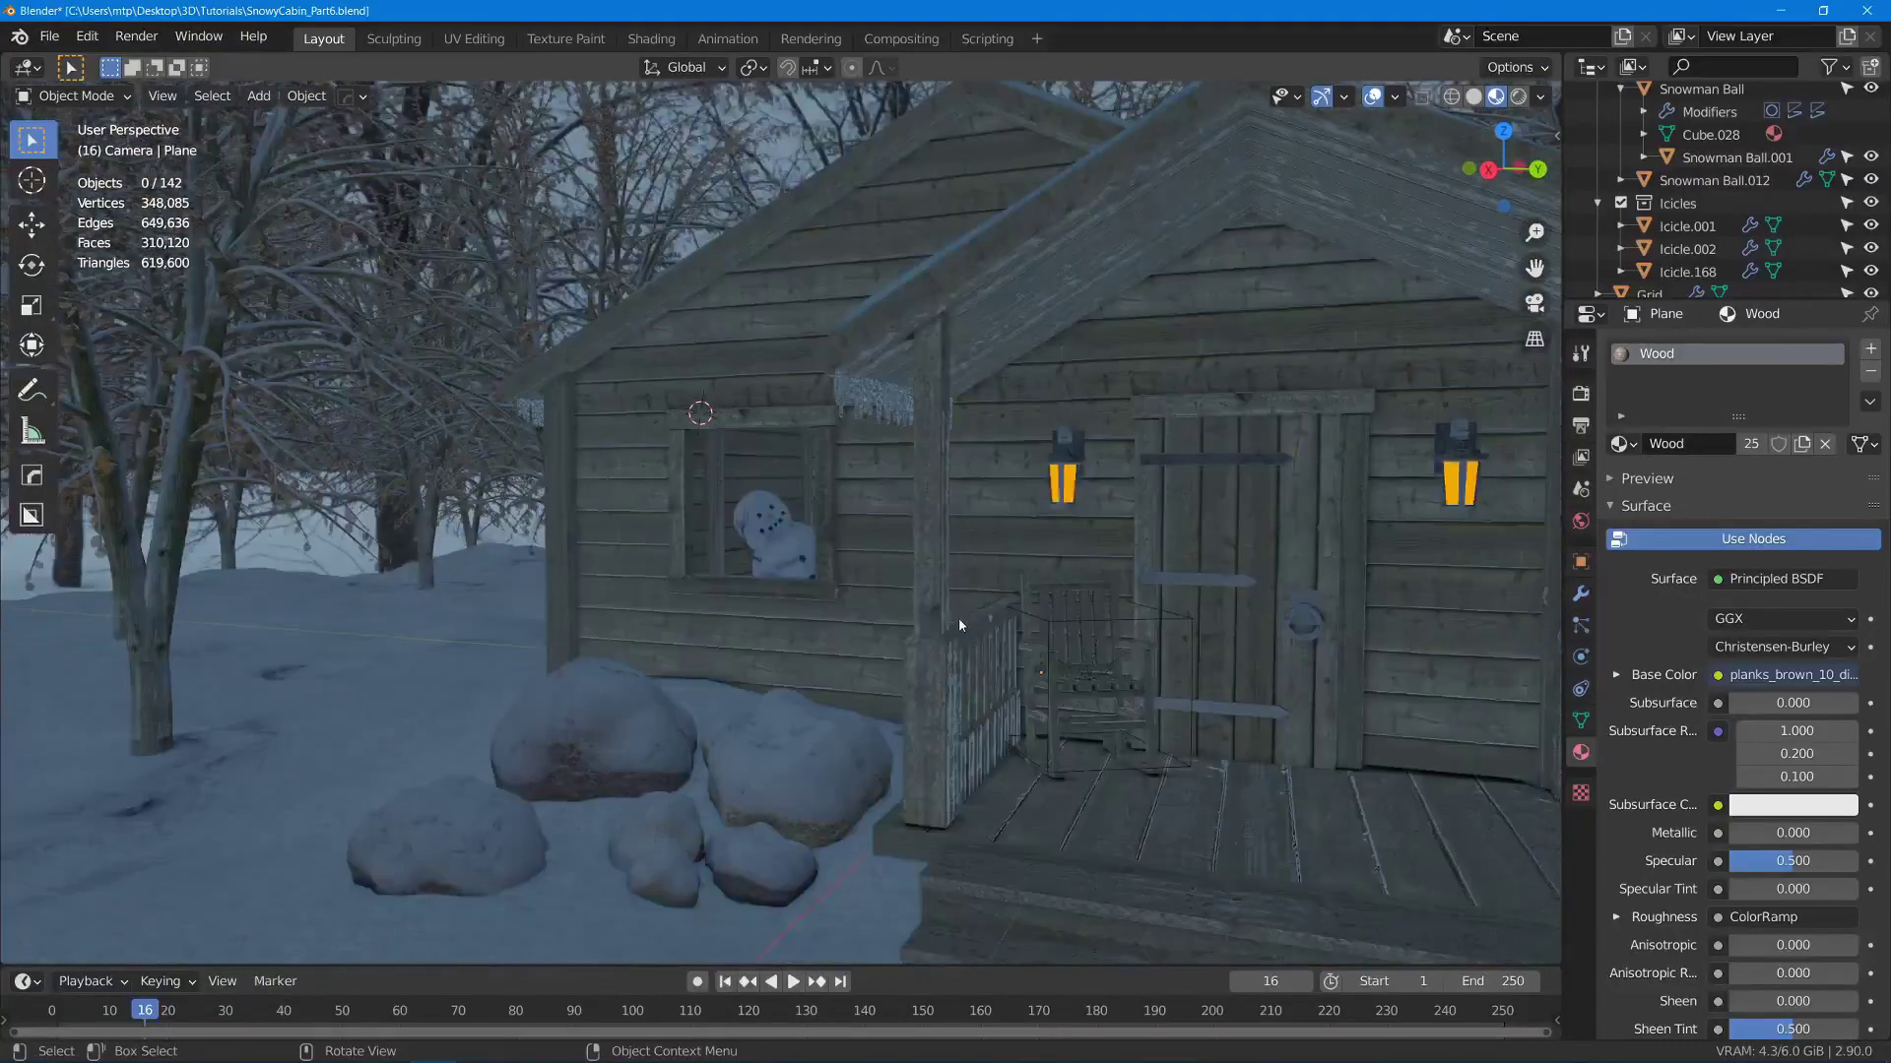
pyautogui.press('KP_0')
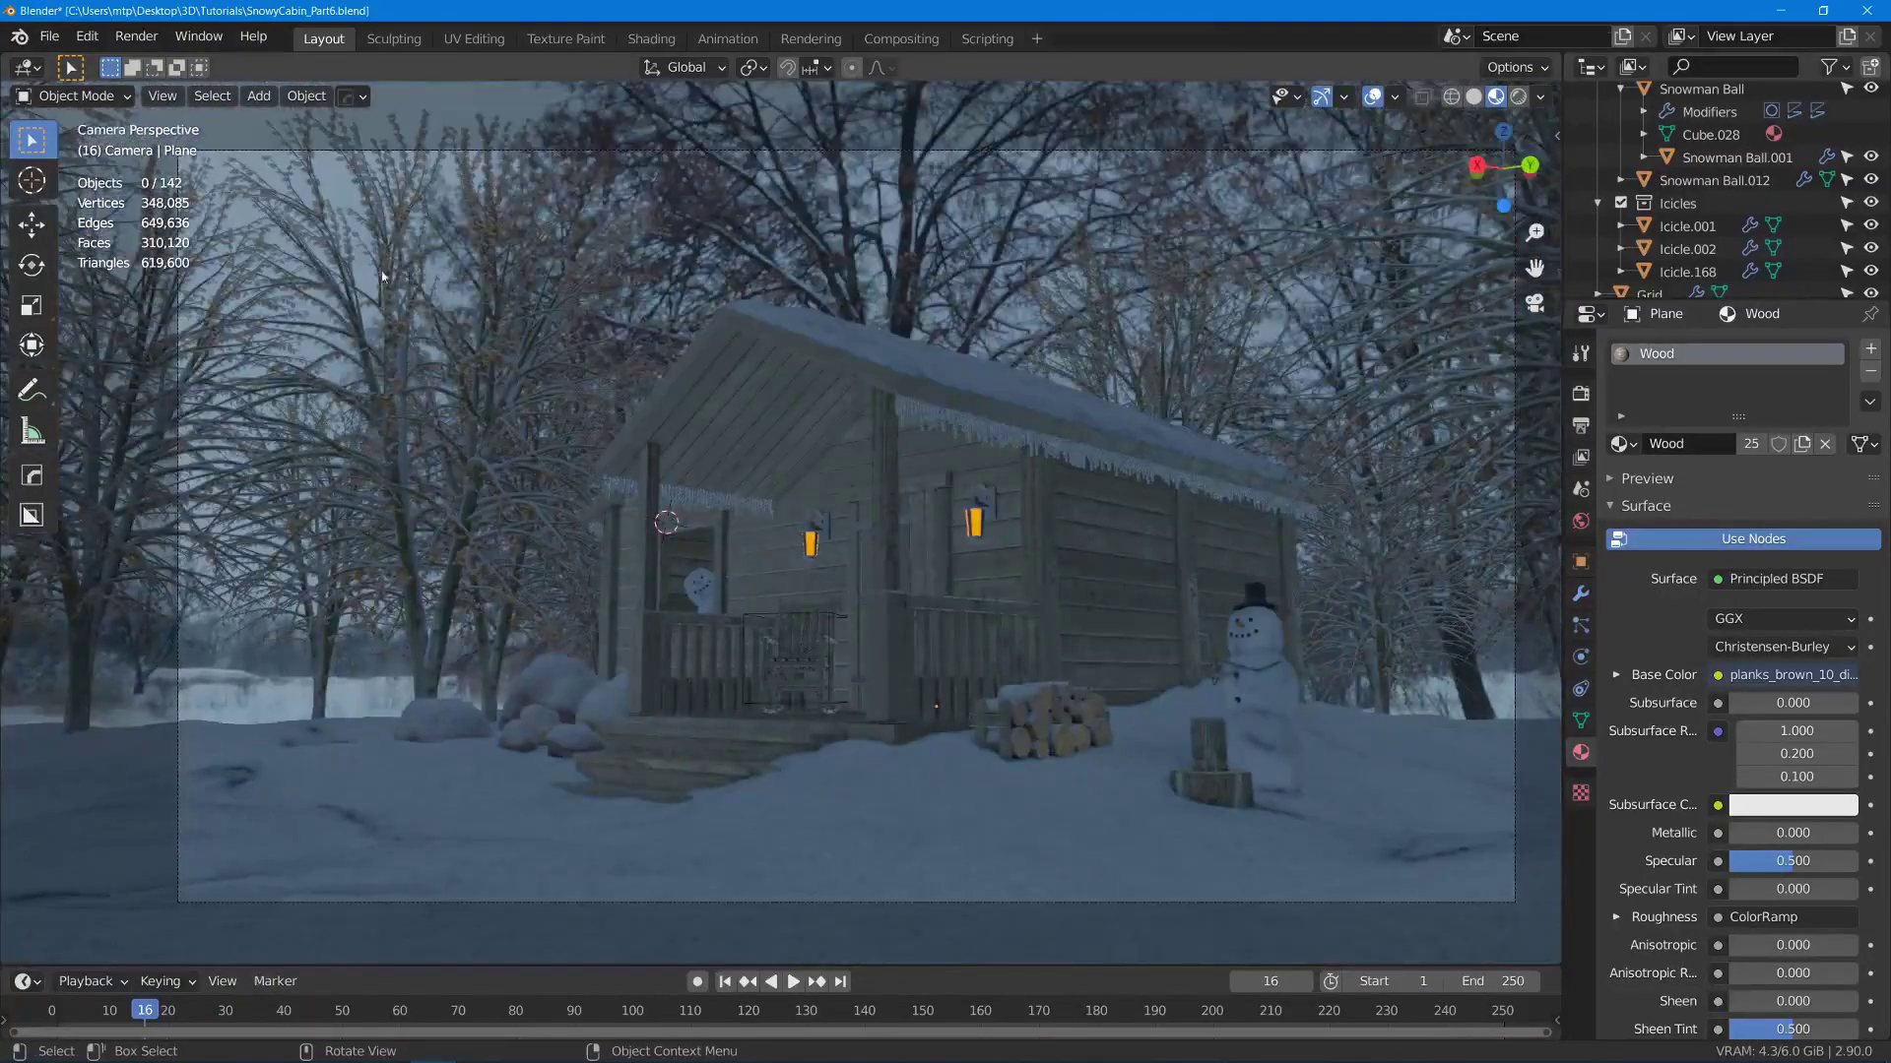
pyautogui.scroll(7, 654, 630)
pyautogui.scroll(-5, 726, 679)
pyautogui.moveTo(654, 630); pyautogui.dragTo(1103, 551, button='middle')
pyautogui.scroll(-3, 641, 477)
pyautogui.scroll(4, 641, 477)
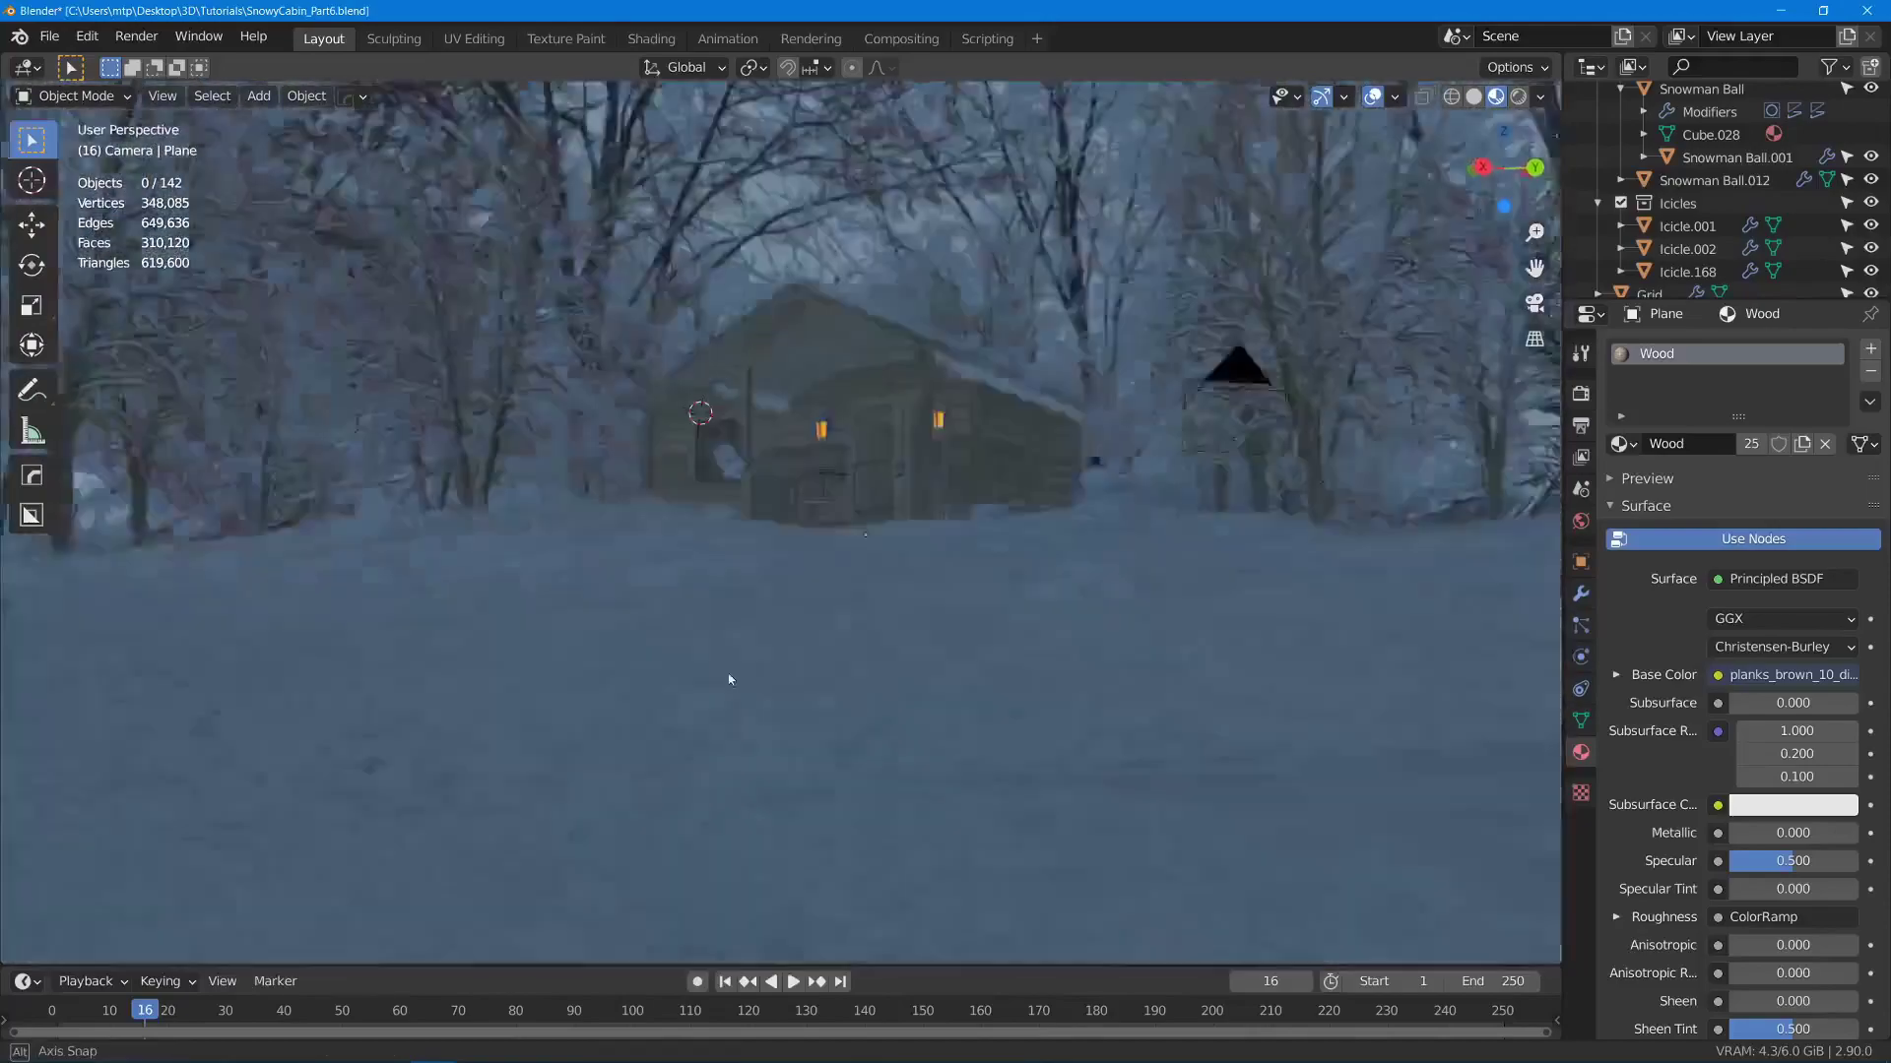
pyautogui.scroll(8, 1133, 583)
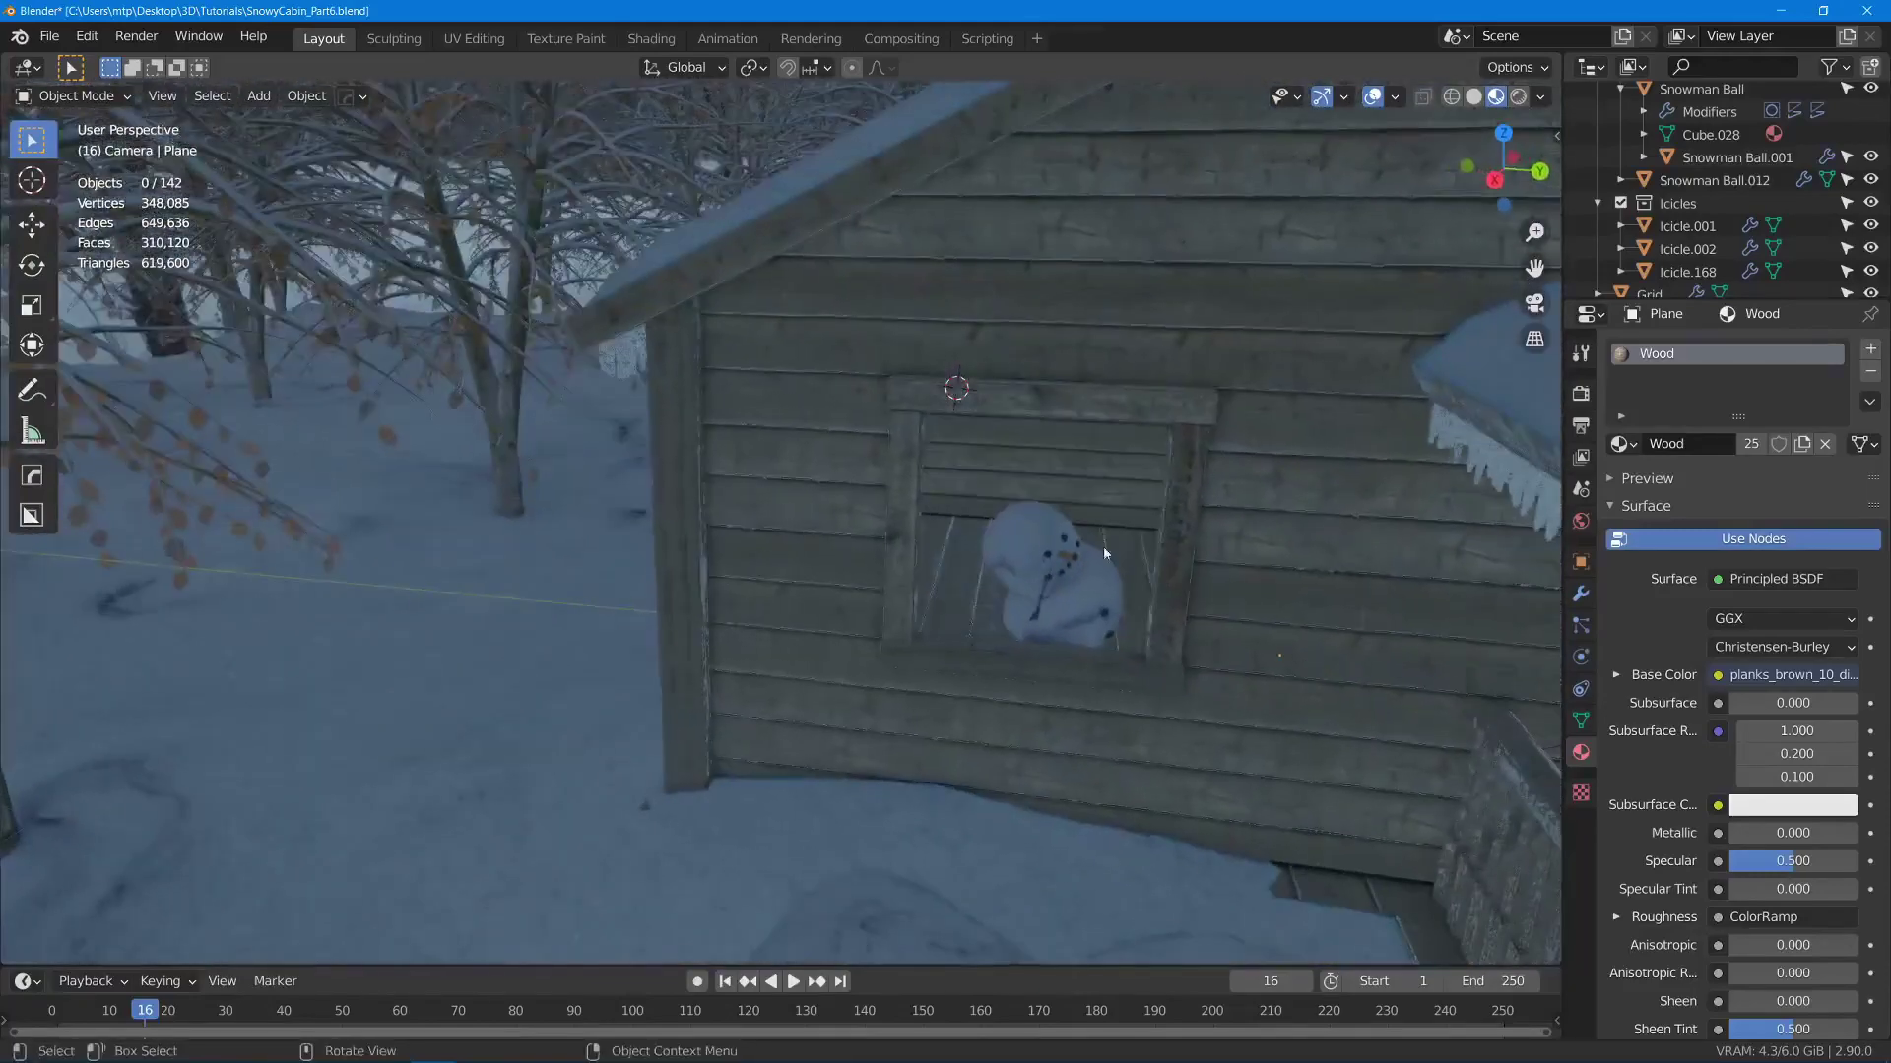
# - Place the 3D cursor on the frame above the snowman window and add a plane mesh there
pyautogui.moveTo(894, 399); pyautogui.dragTo(981, 384, button='middle')
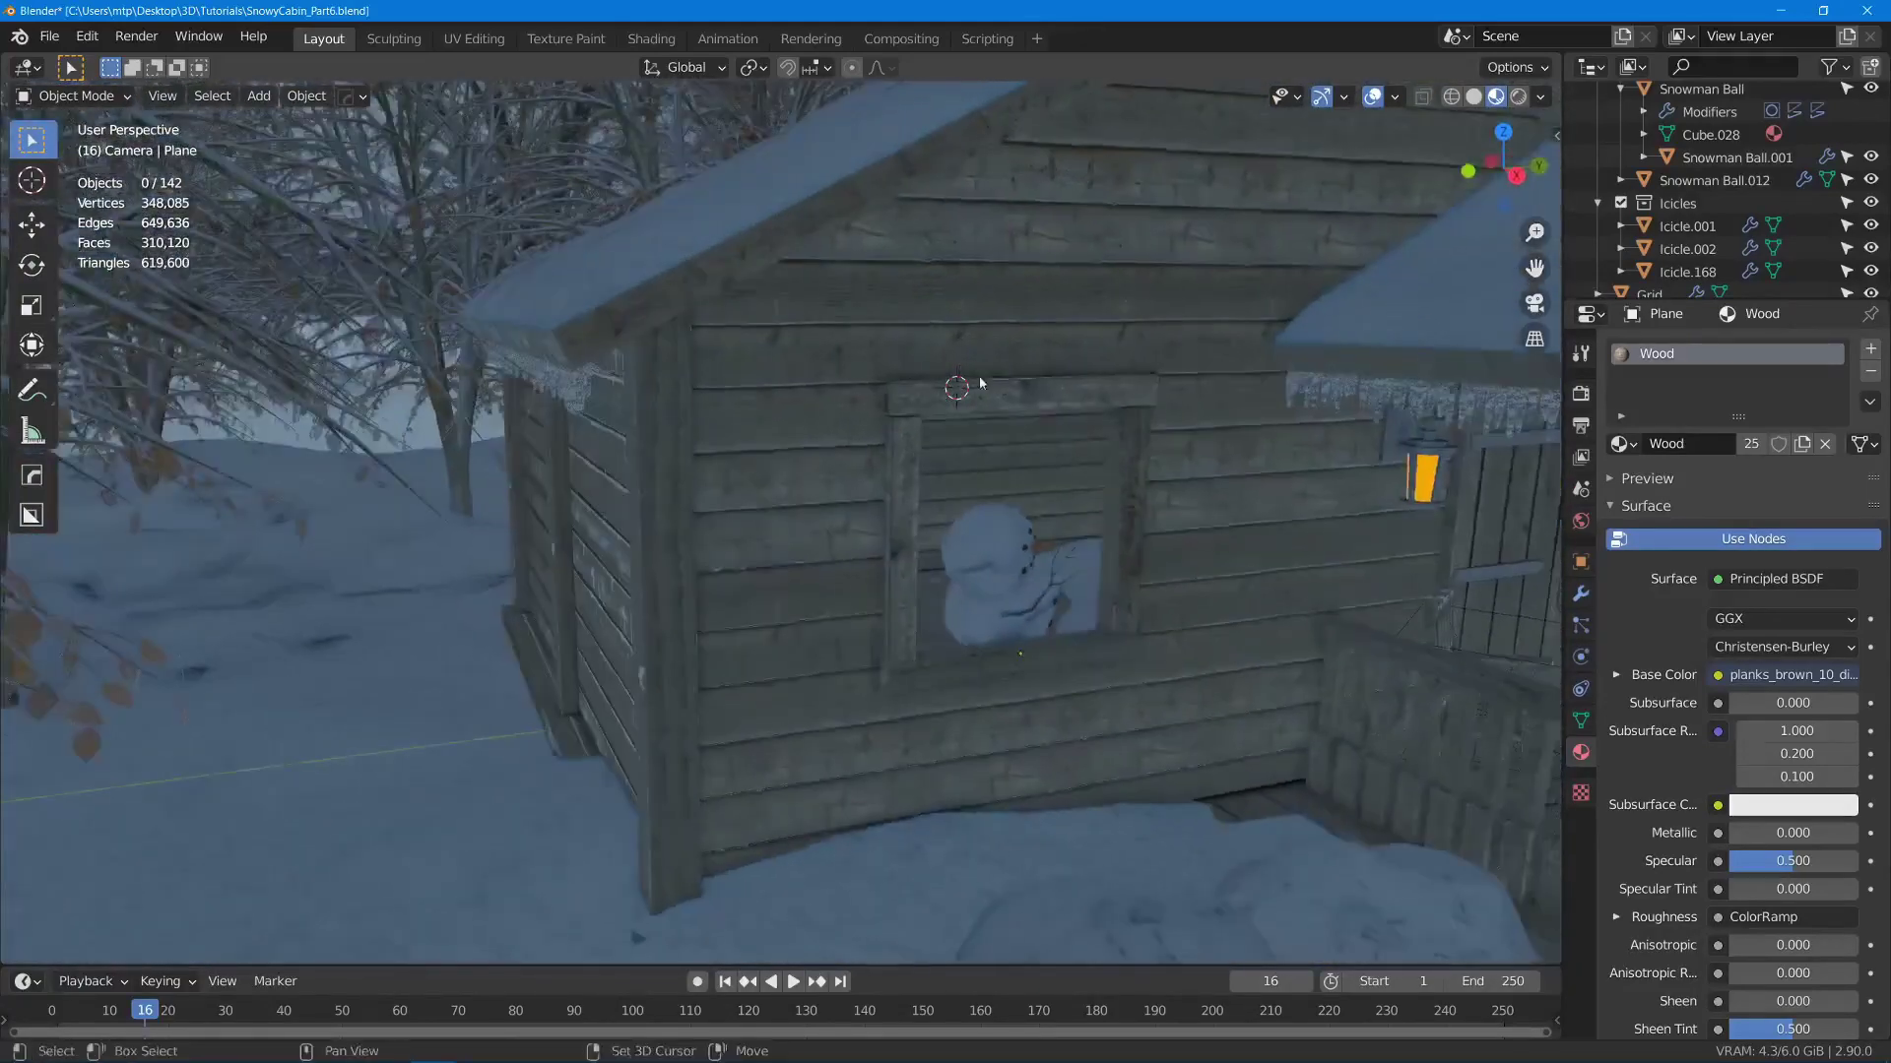
pyautogui.keyDown('shift'); pyautogui.rightClick(1032, 374); pyautogui.keyUp('shift')
pyautogui.hotkey('shift', 'a')
pyautogui.moveTo(1034, 354)
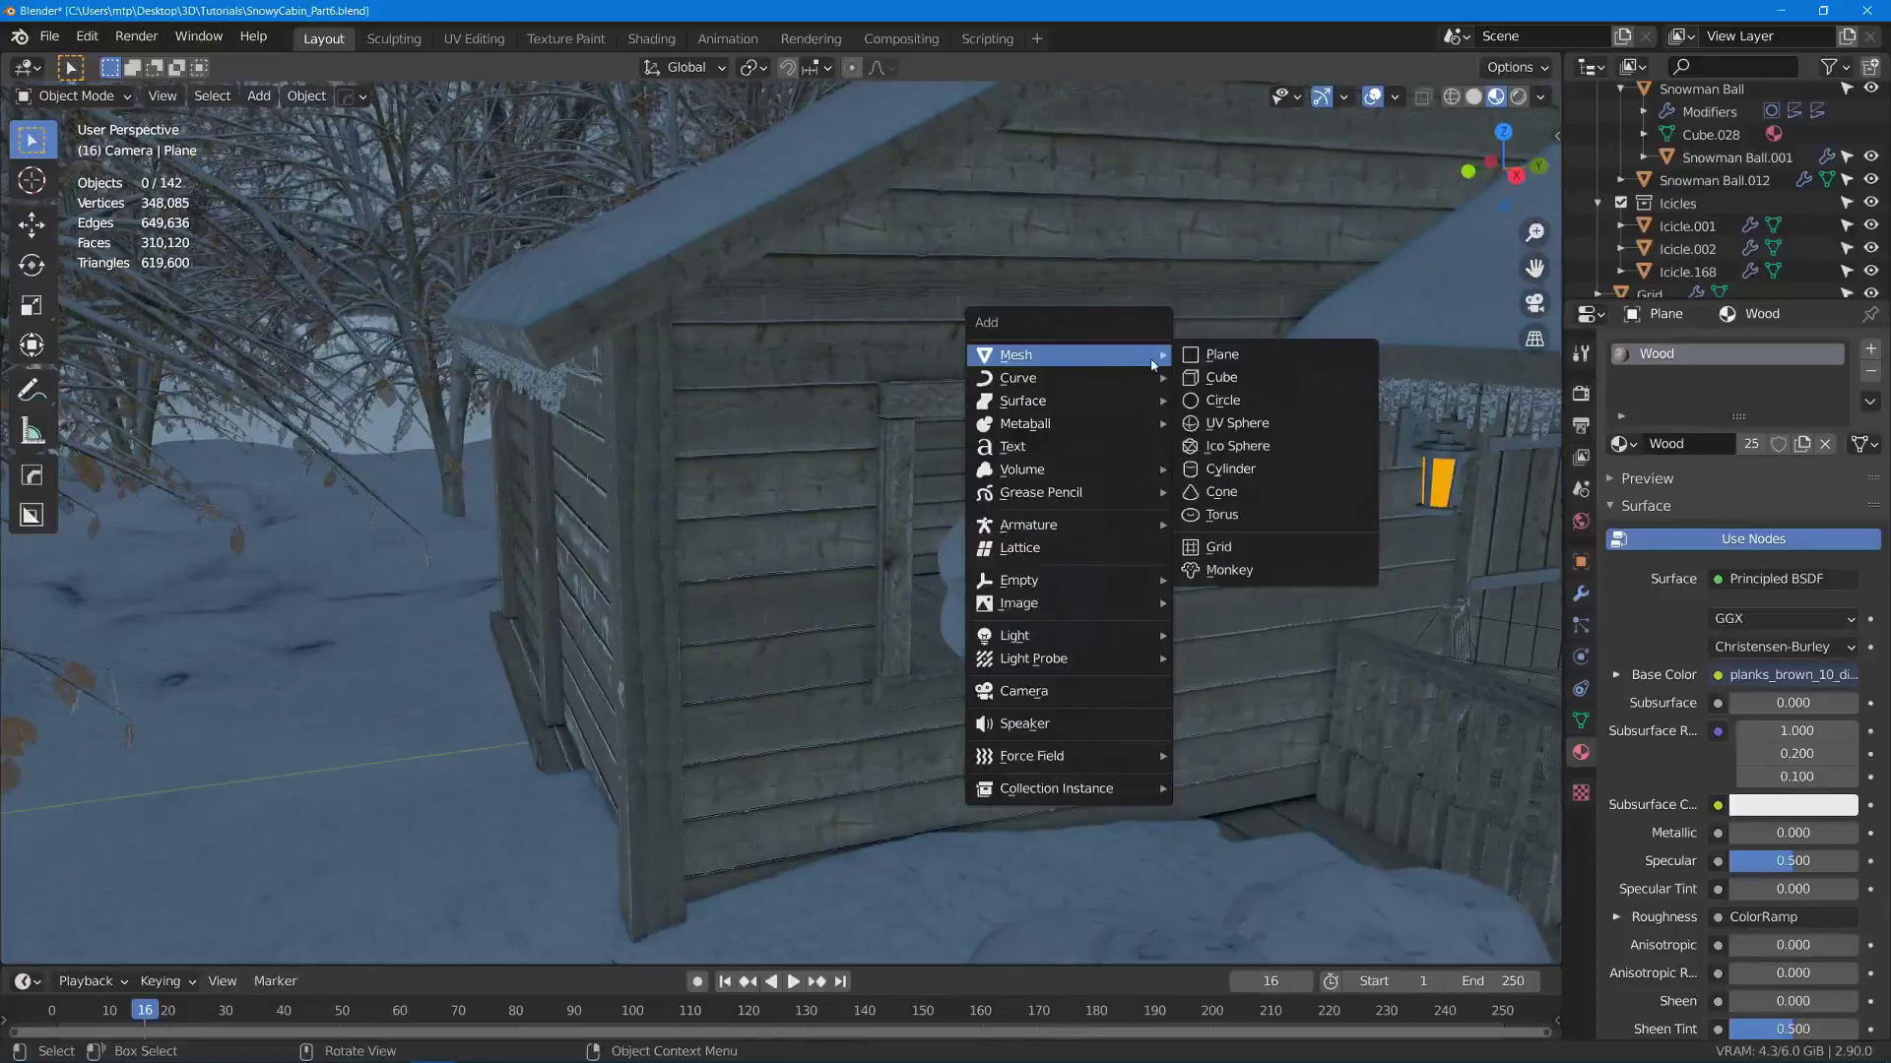
pyautogui.click(1354, 355)
pyautogui.moveTo(1069, 357); pyautogui.dragTo(886, 394, button='middle')
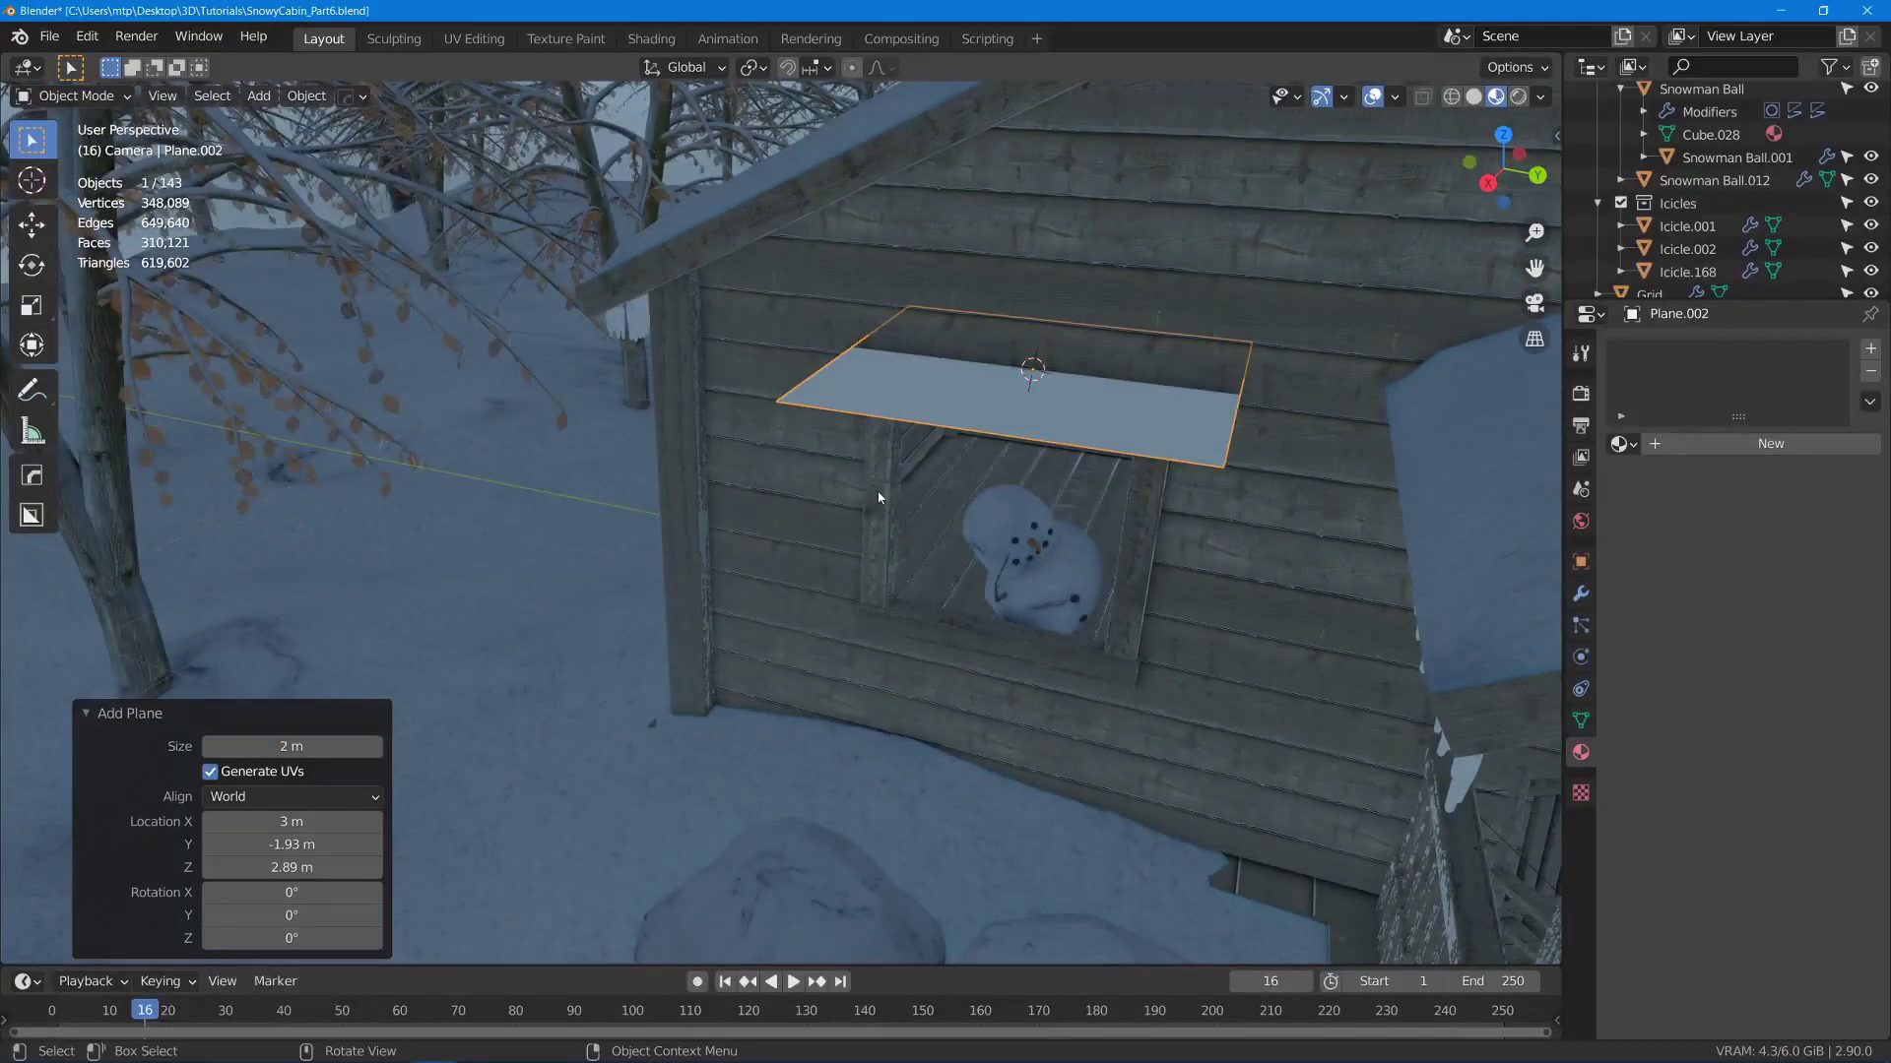
# - Rotate the plane's geometry 90° about the global Y axis in Edit Mode so it stands parallel to the window wall
pyautogui.press('Tab')
pyautogui.moveTo(881, 493); pyautogui.dragTo(1073, 539, button='middle')
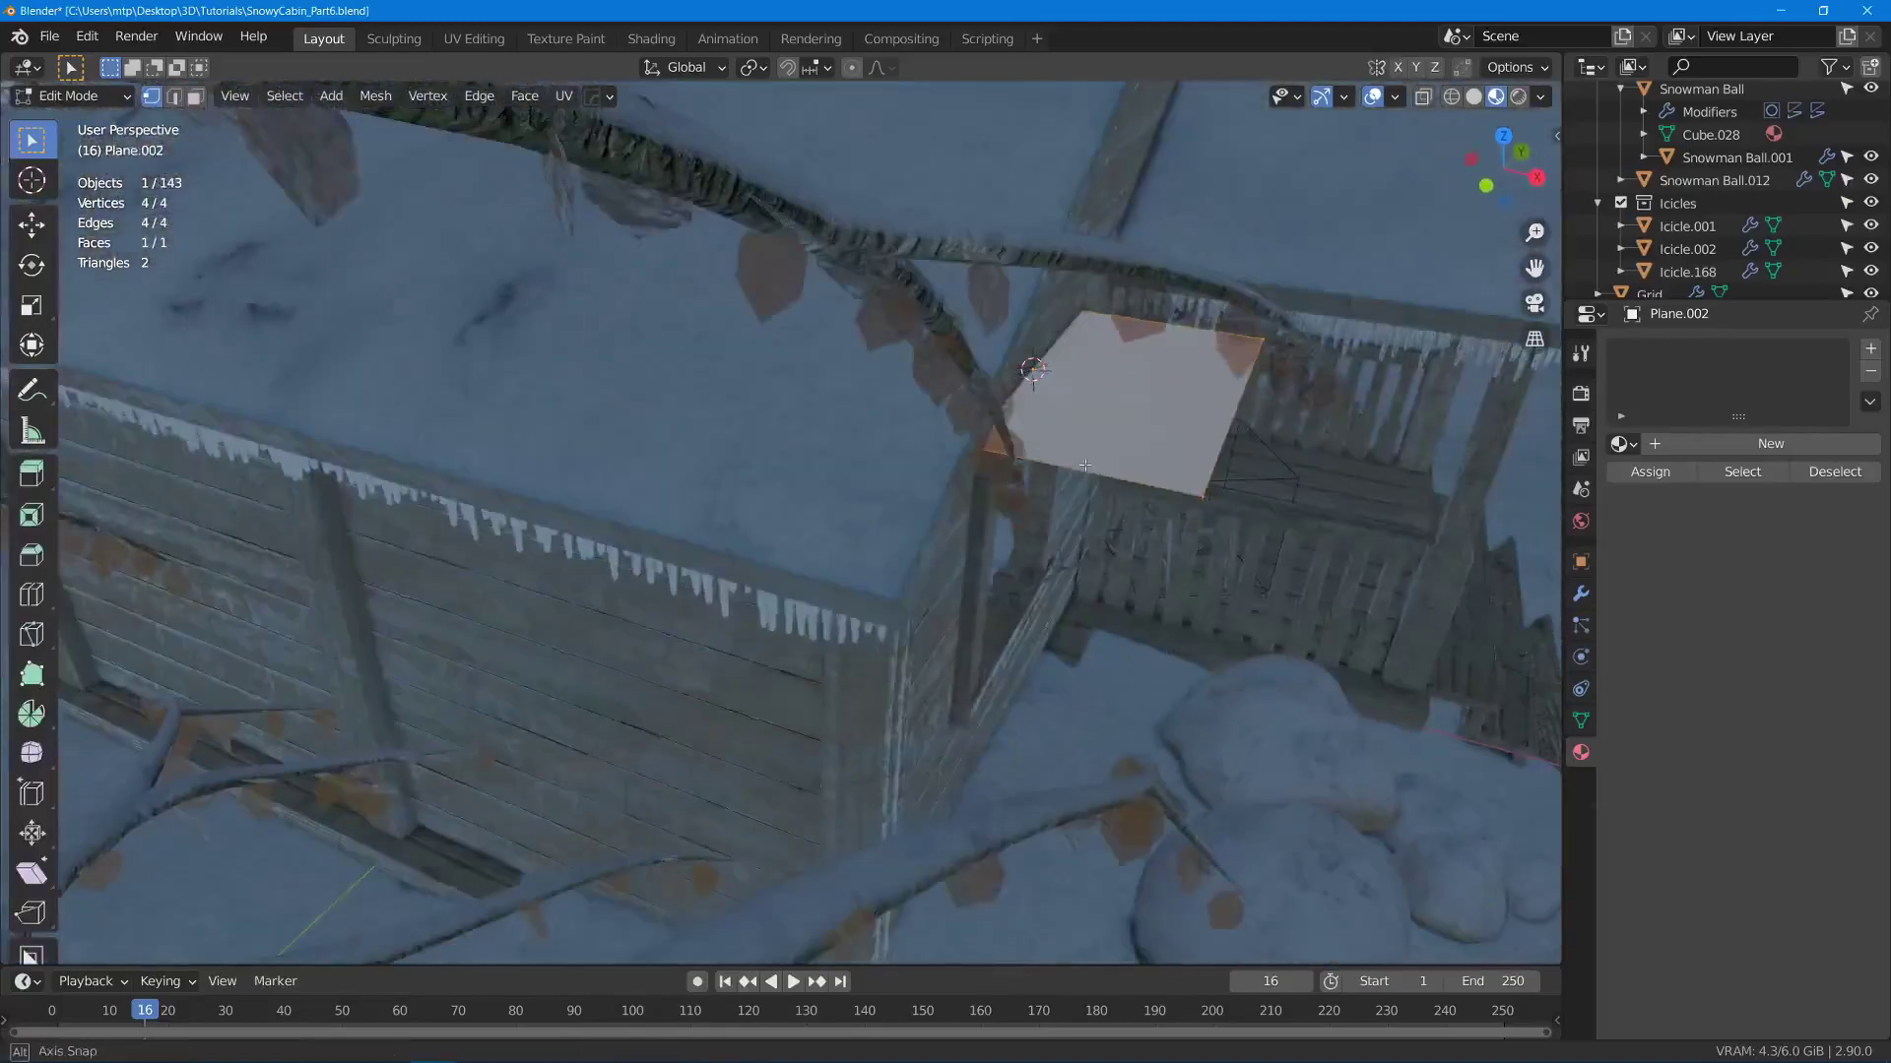
pyautogui.moveTo(1468, 268); pyautogui.dragTo(1410, 213, button='middle')
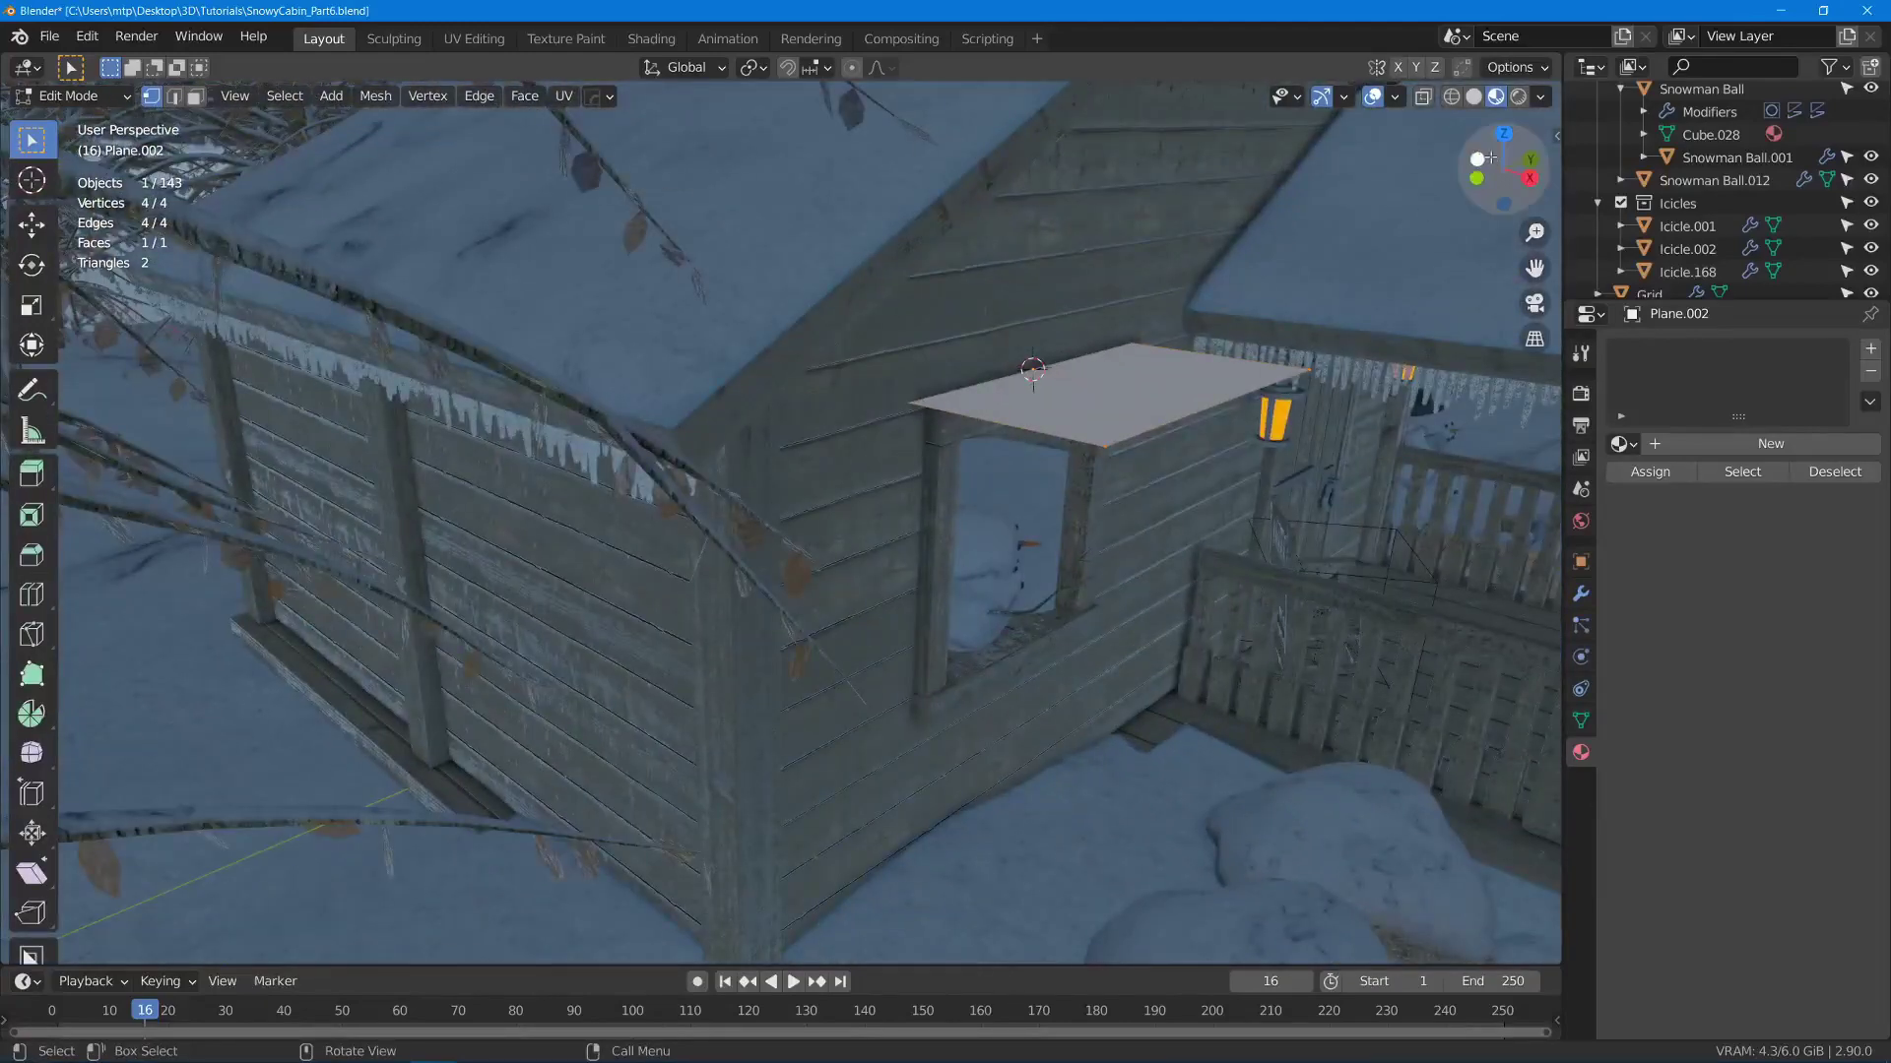
pyautogui.press('r')
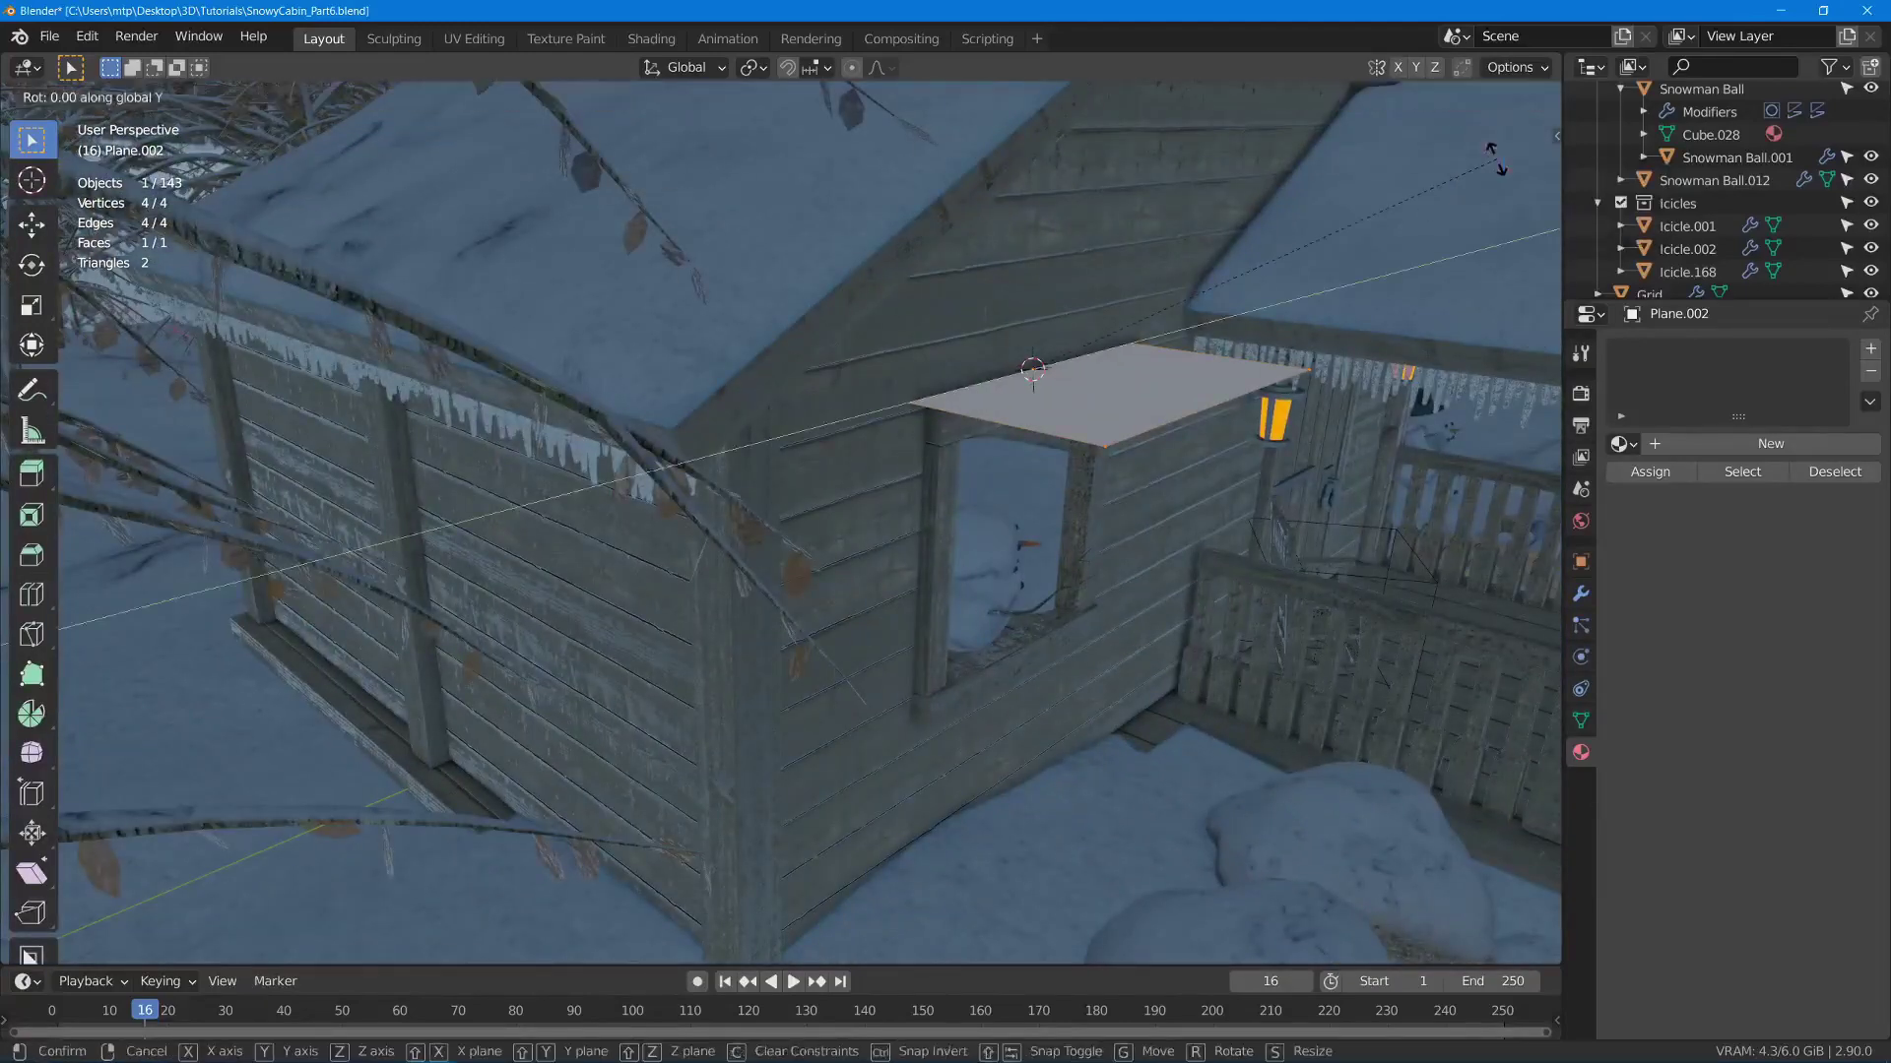
pyautogui.press('y')
pyautogui.press('9')
pyautogui.press('0')
pyautogui.press('Return')
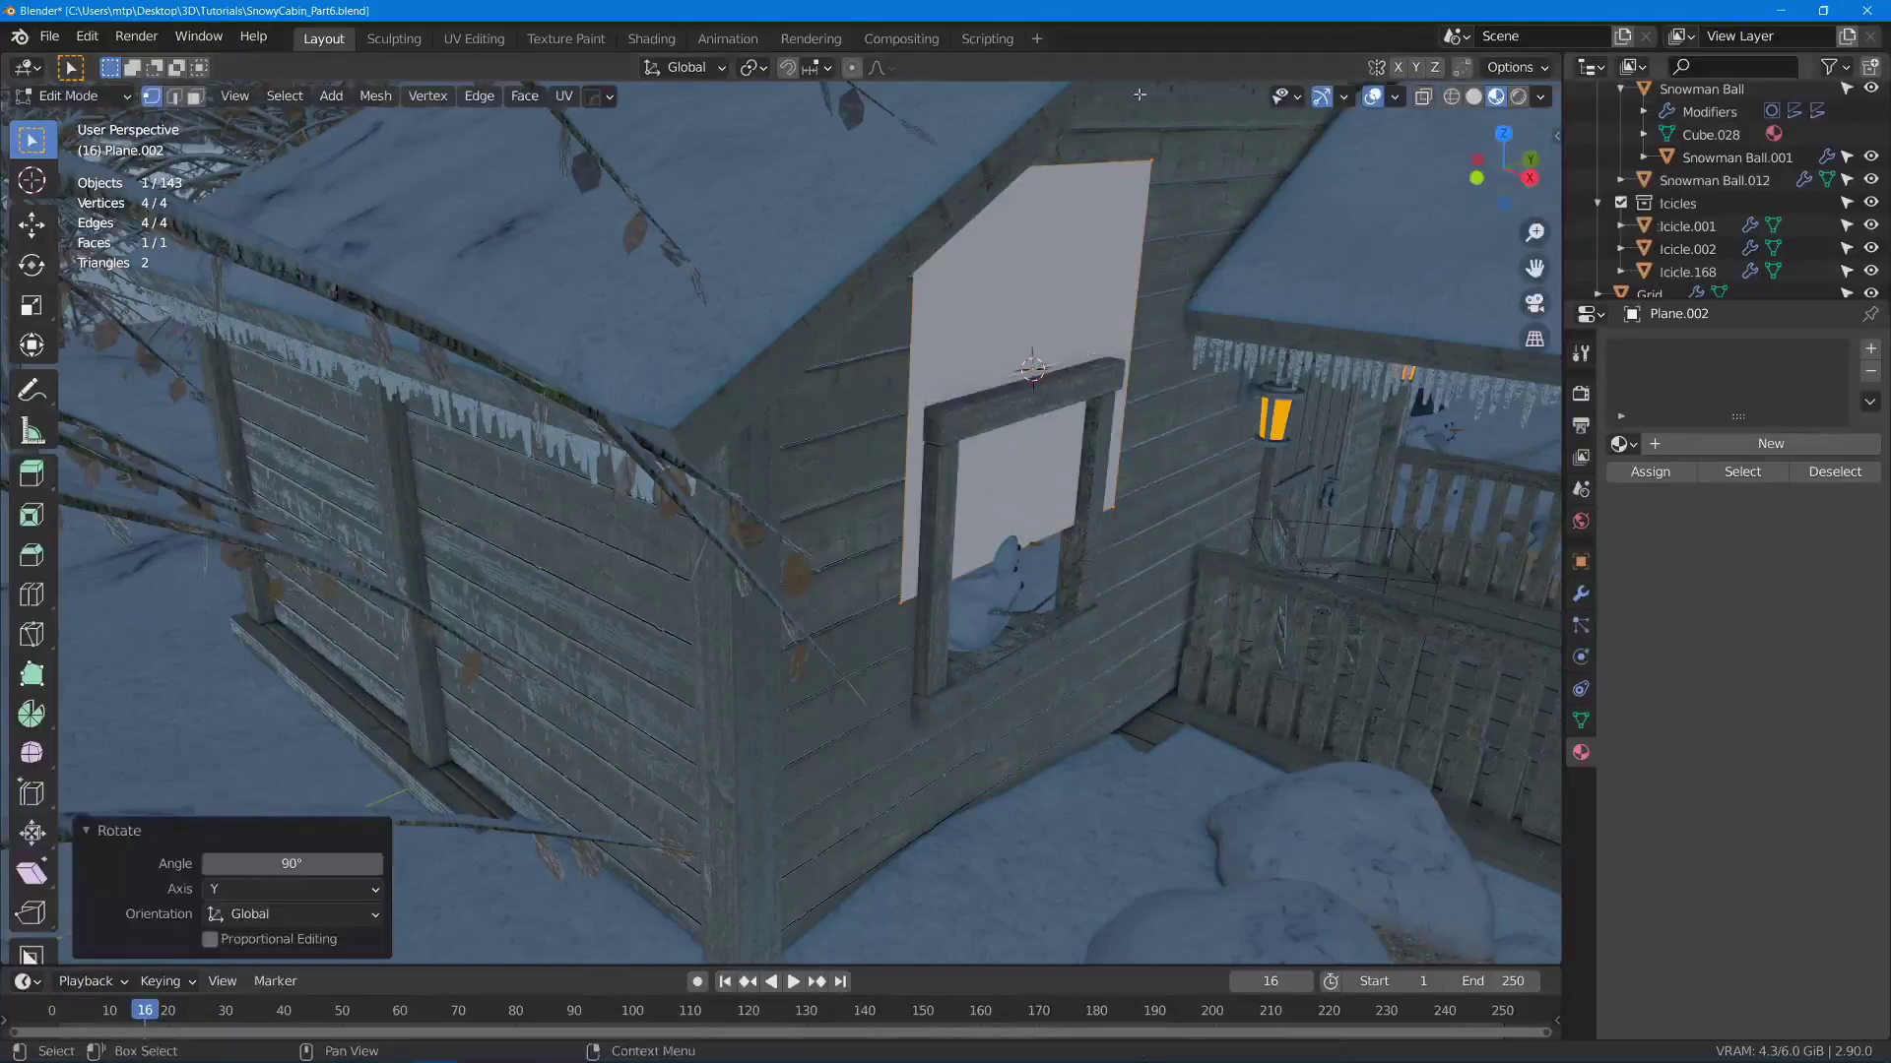
# - Assign the existing orange emission material "Material" to the plane and rename it "Emmisive"
pyautogui.click(1620, 444)
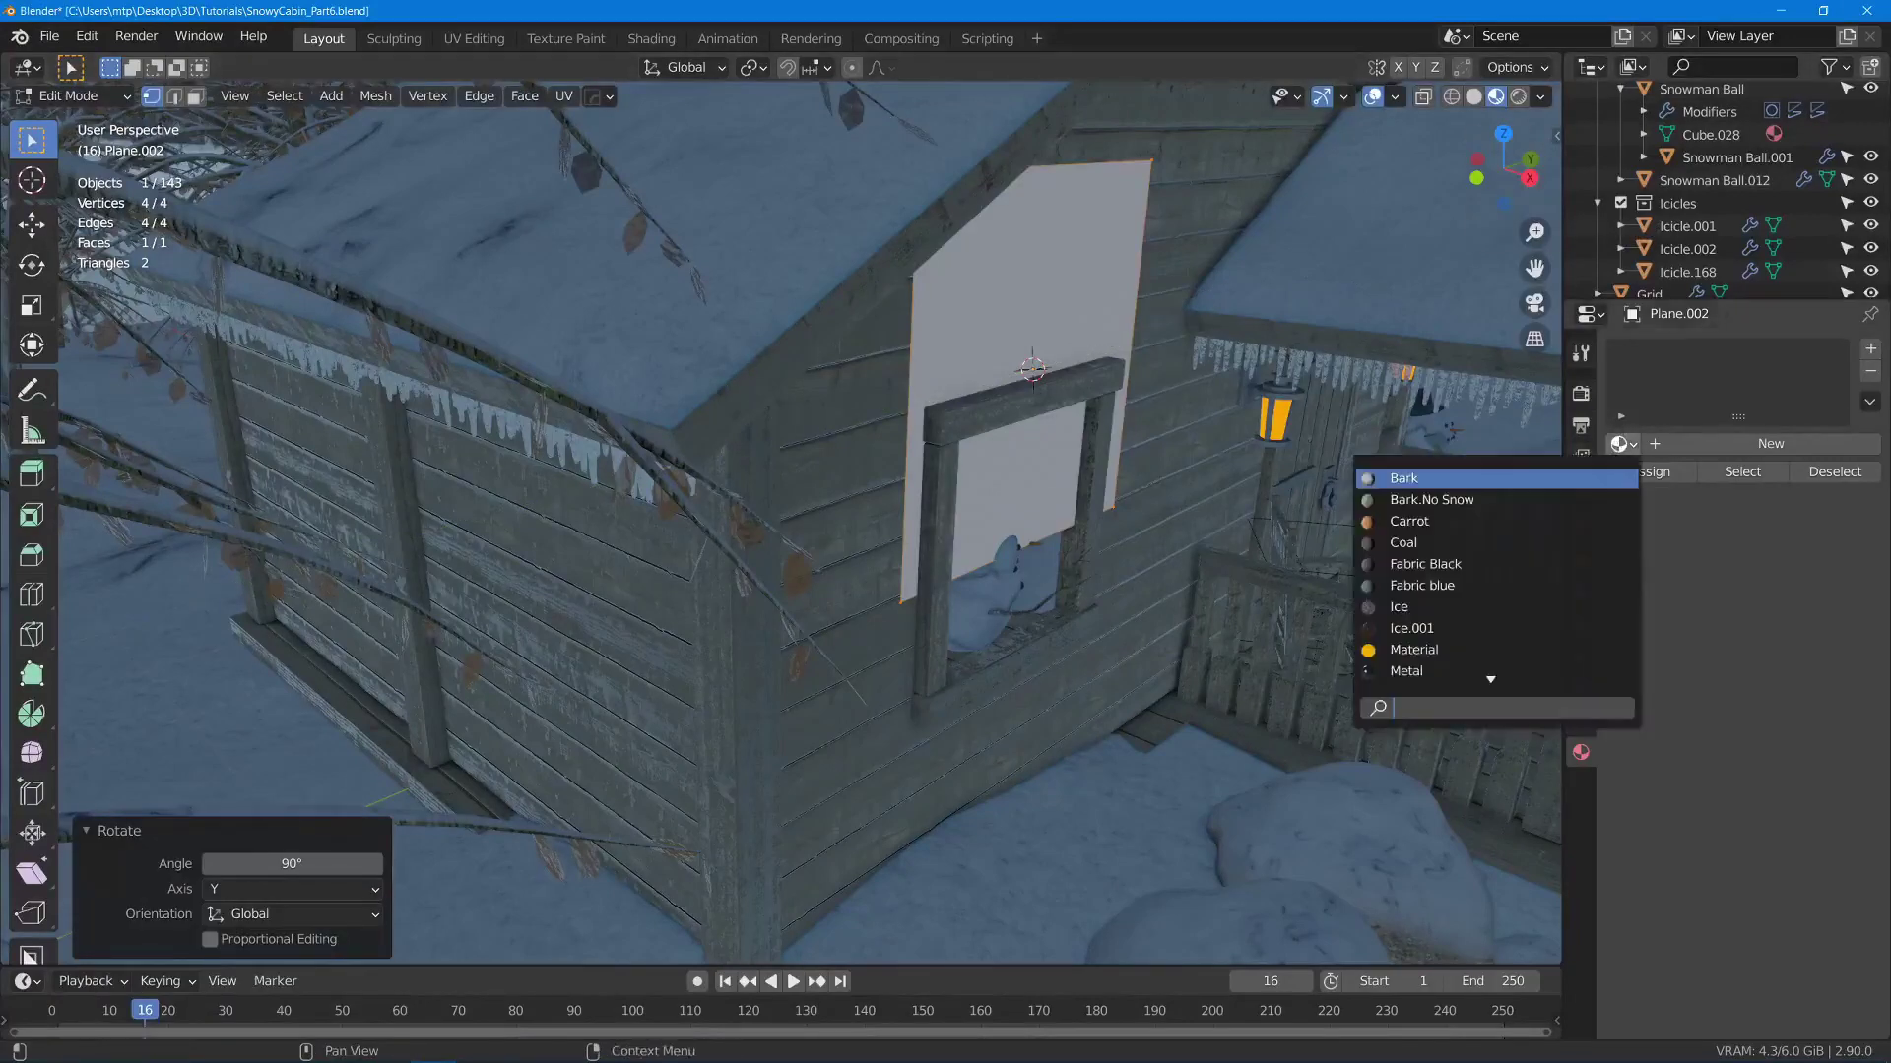
pyautogui.click(1487, 652)
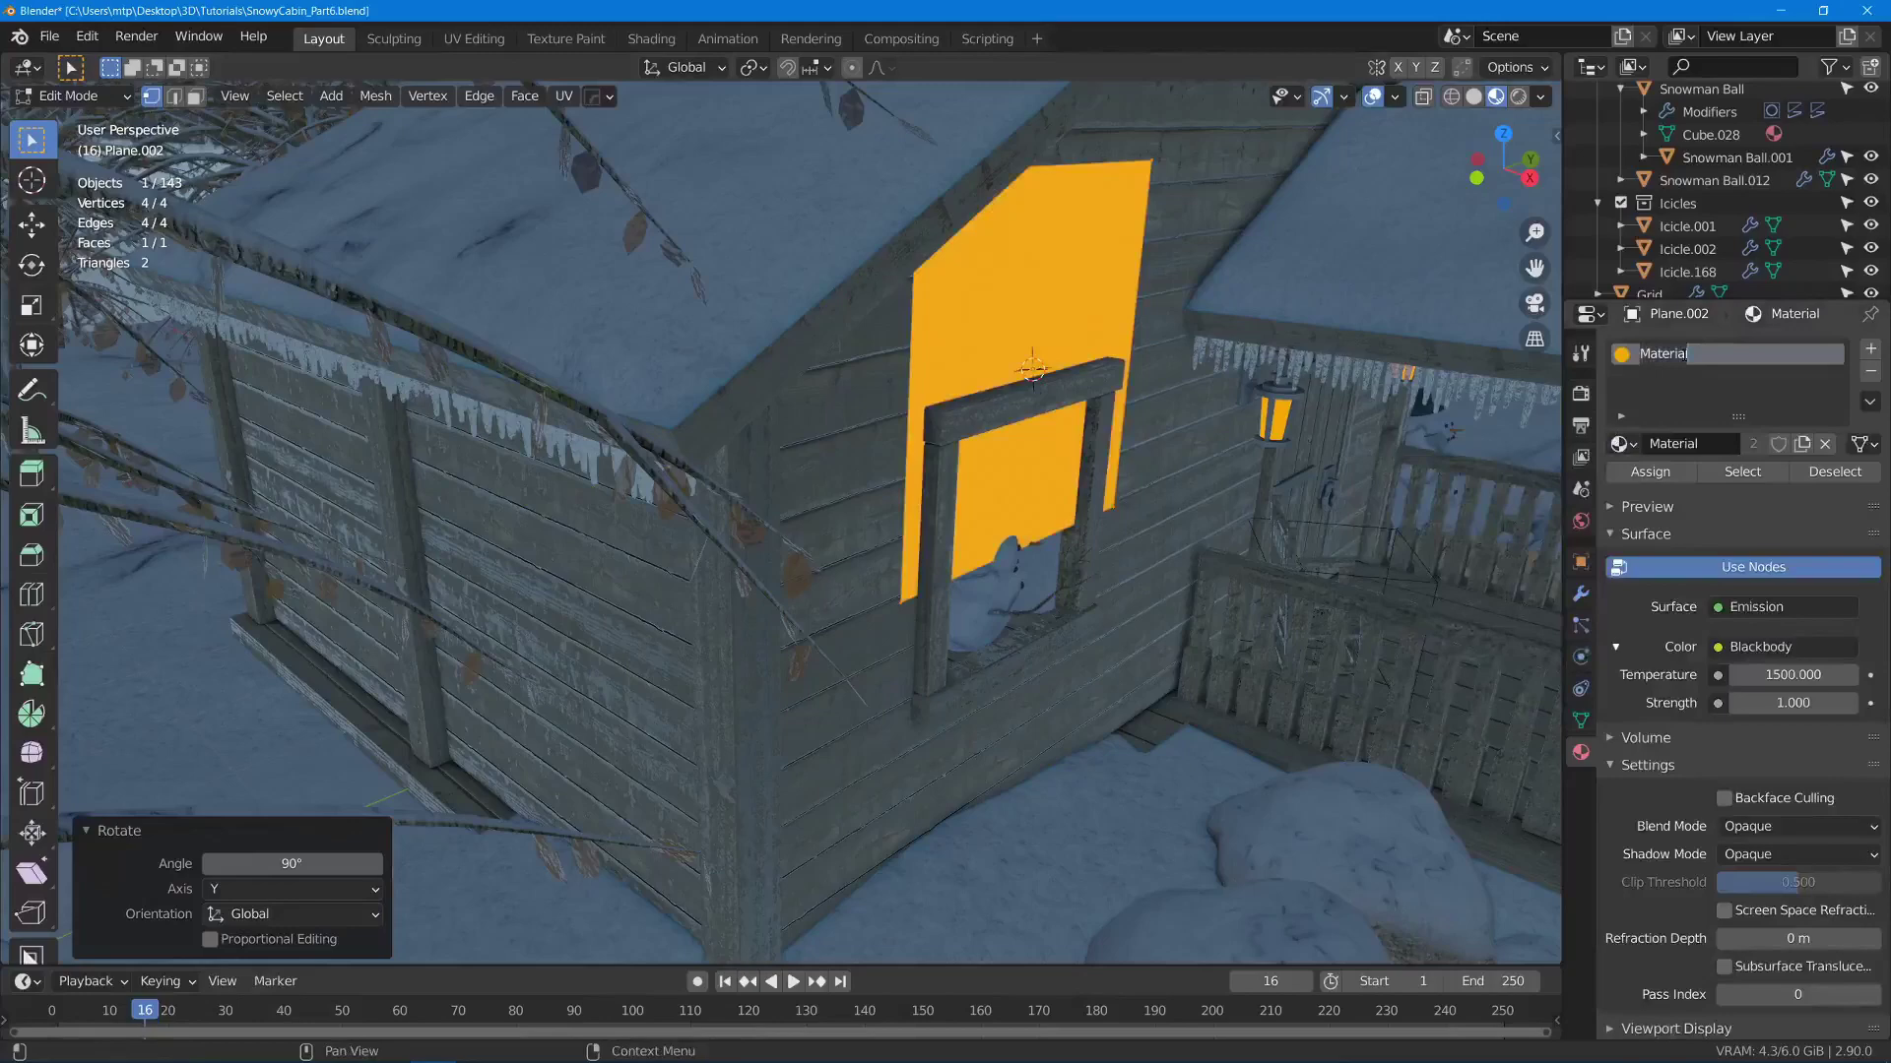
pyautogui.write('Emmisive')
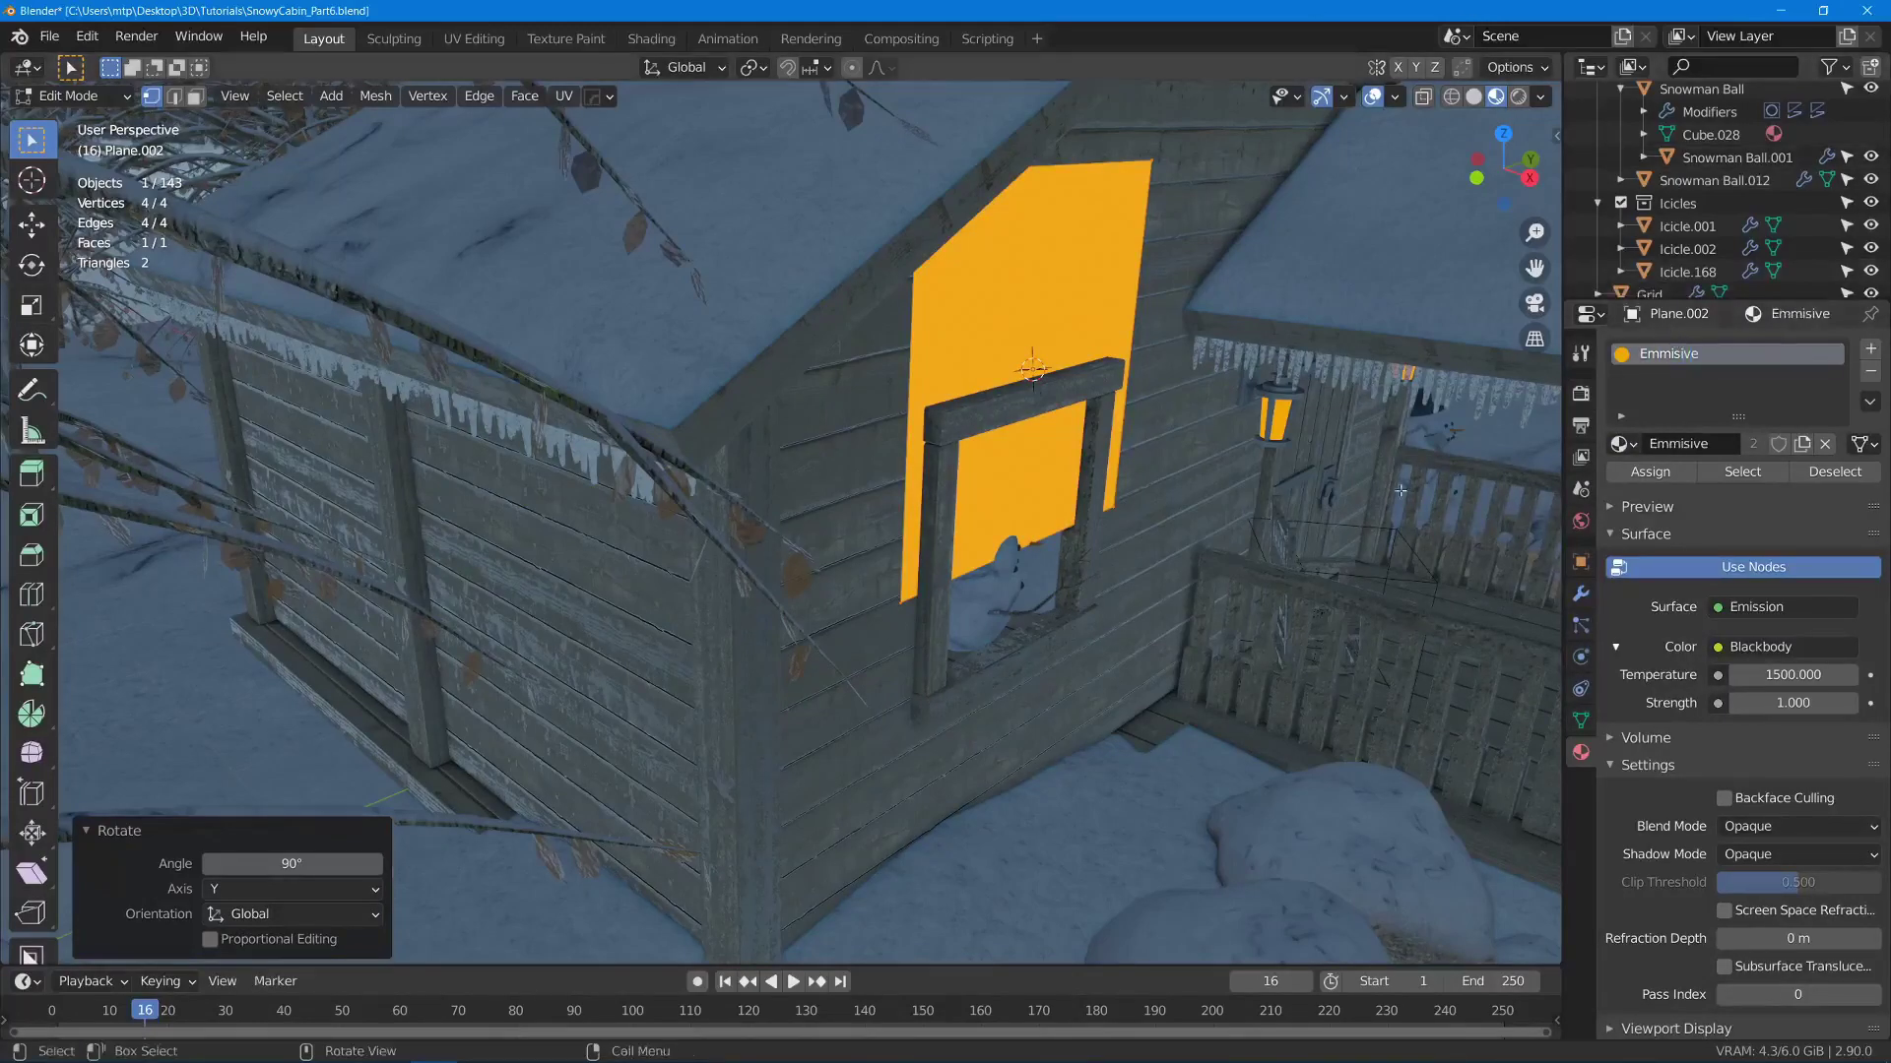
# - Move the plane along X into the cabin behind the window, and lower it along Z to cover the opening
pyautogui.moveTo(1135, 391); pyautogui.dragTo(1089, 399, button='middle')
pyautogui.press('g')
pyautogui.press('x')
pyautogui.click(923, 421)
pyautogui.press('g')
pyautogui.press('x')
pyautogui.click(970, 418)
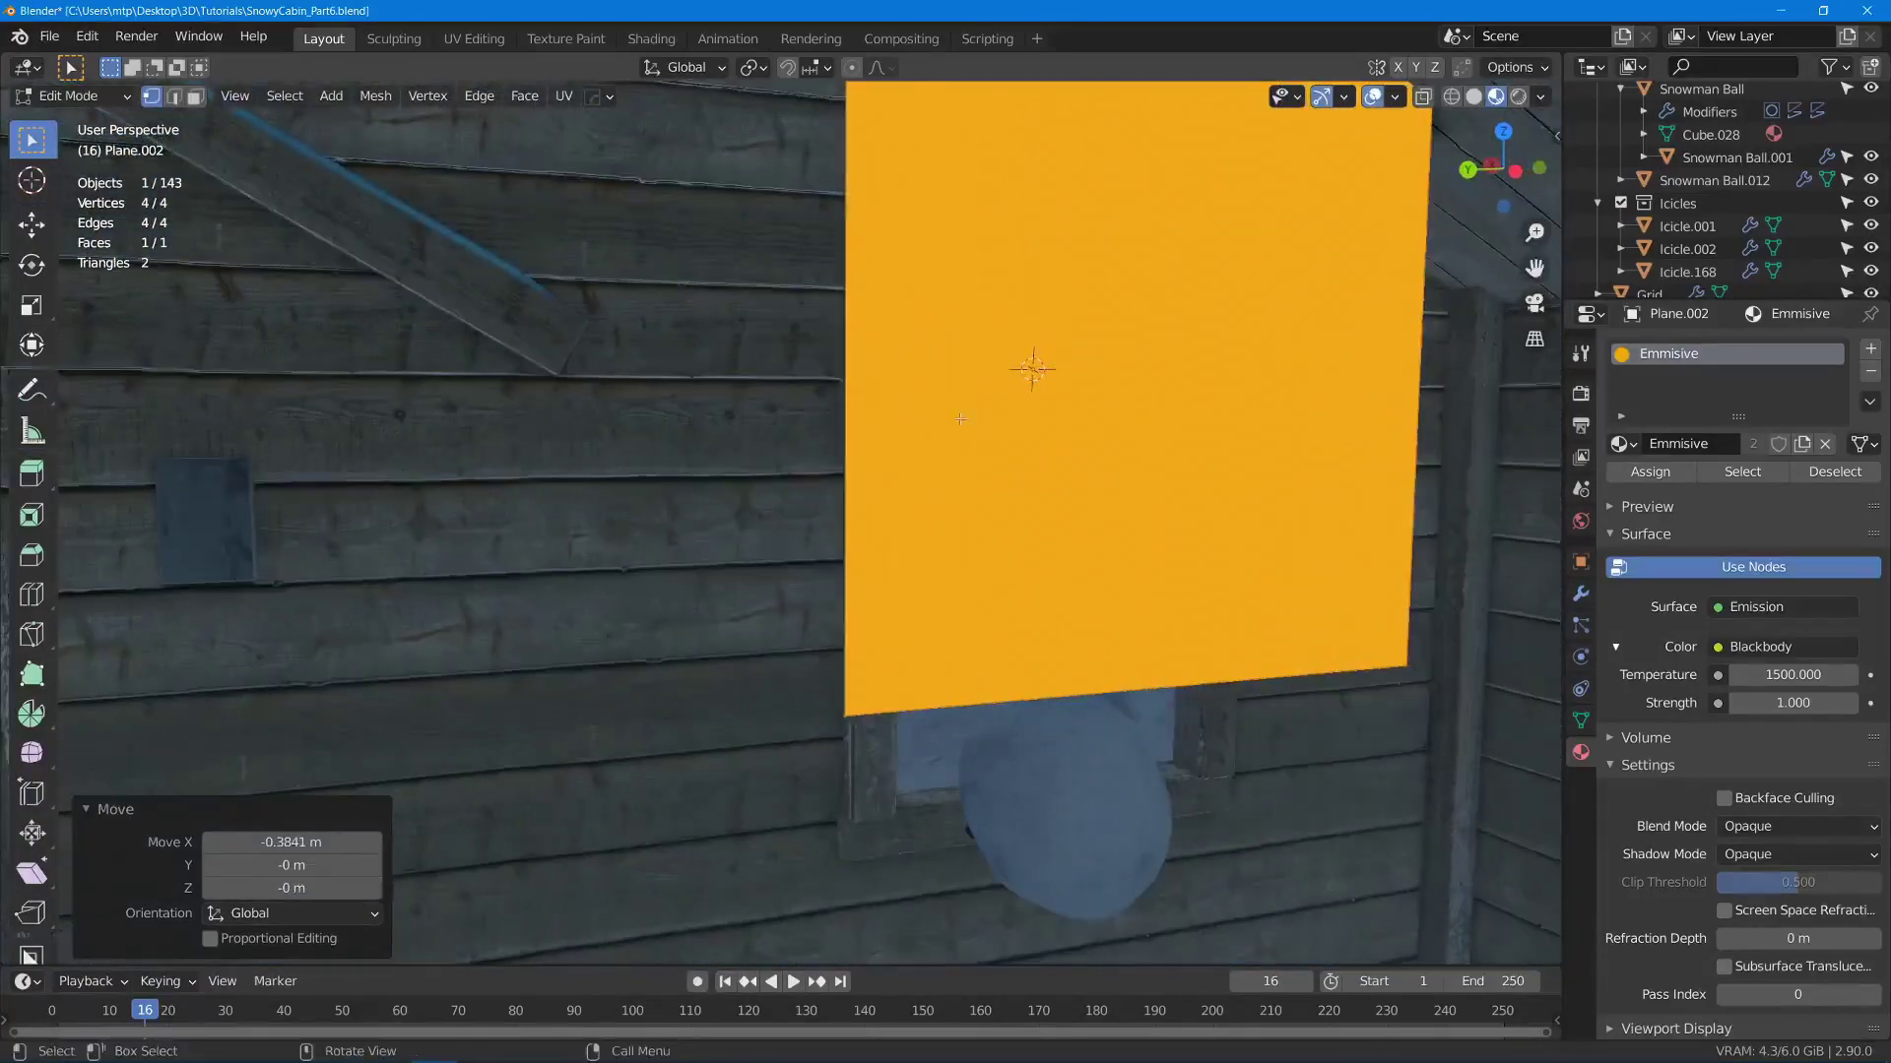
pyautogui.press('g')
pyautogui.press('z')
pyautogui.click(1101, 646)
pyautogui.moveTo(1101, 646); pyautogui.dragTo(1093, 306, button='middle')
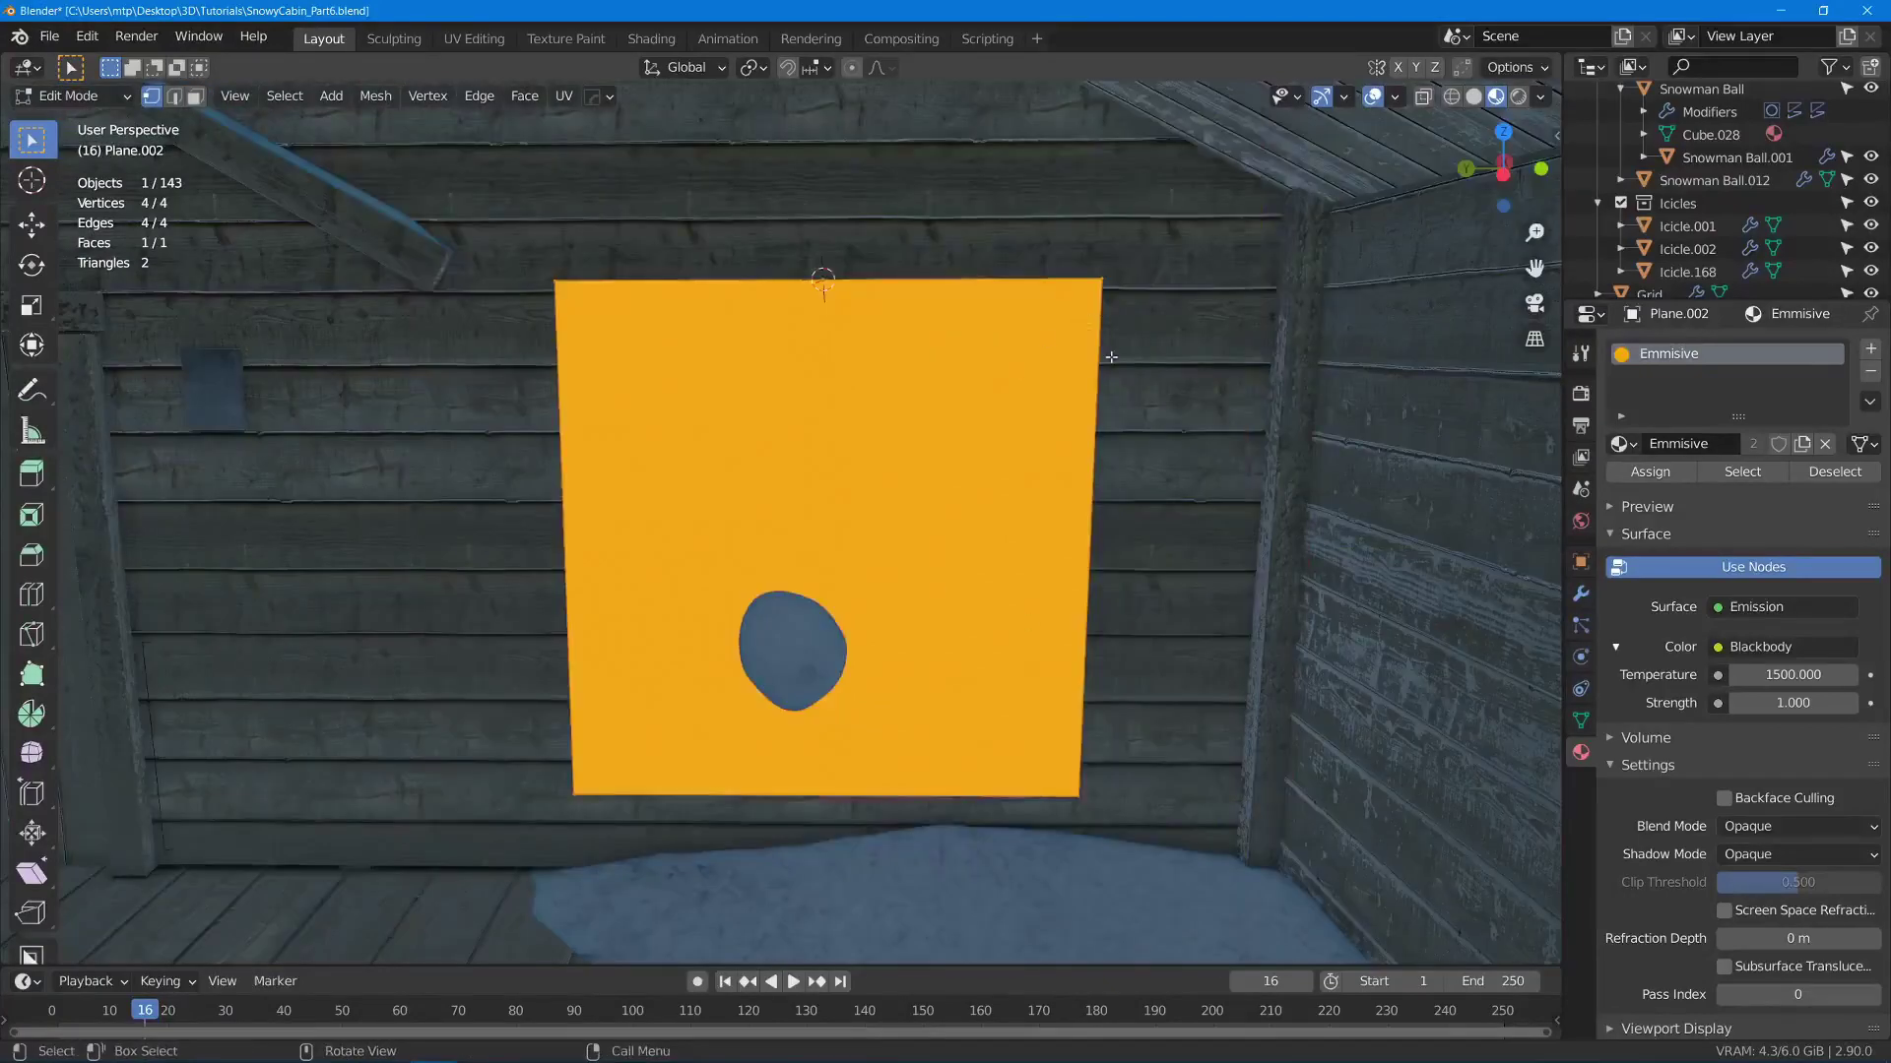
# - Scale the plane by about 1.83 along Y and 1.38 along Z, return to Object Mode and check it from the porch
pyautogui.press('s')
pyautogui.press('y')
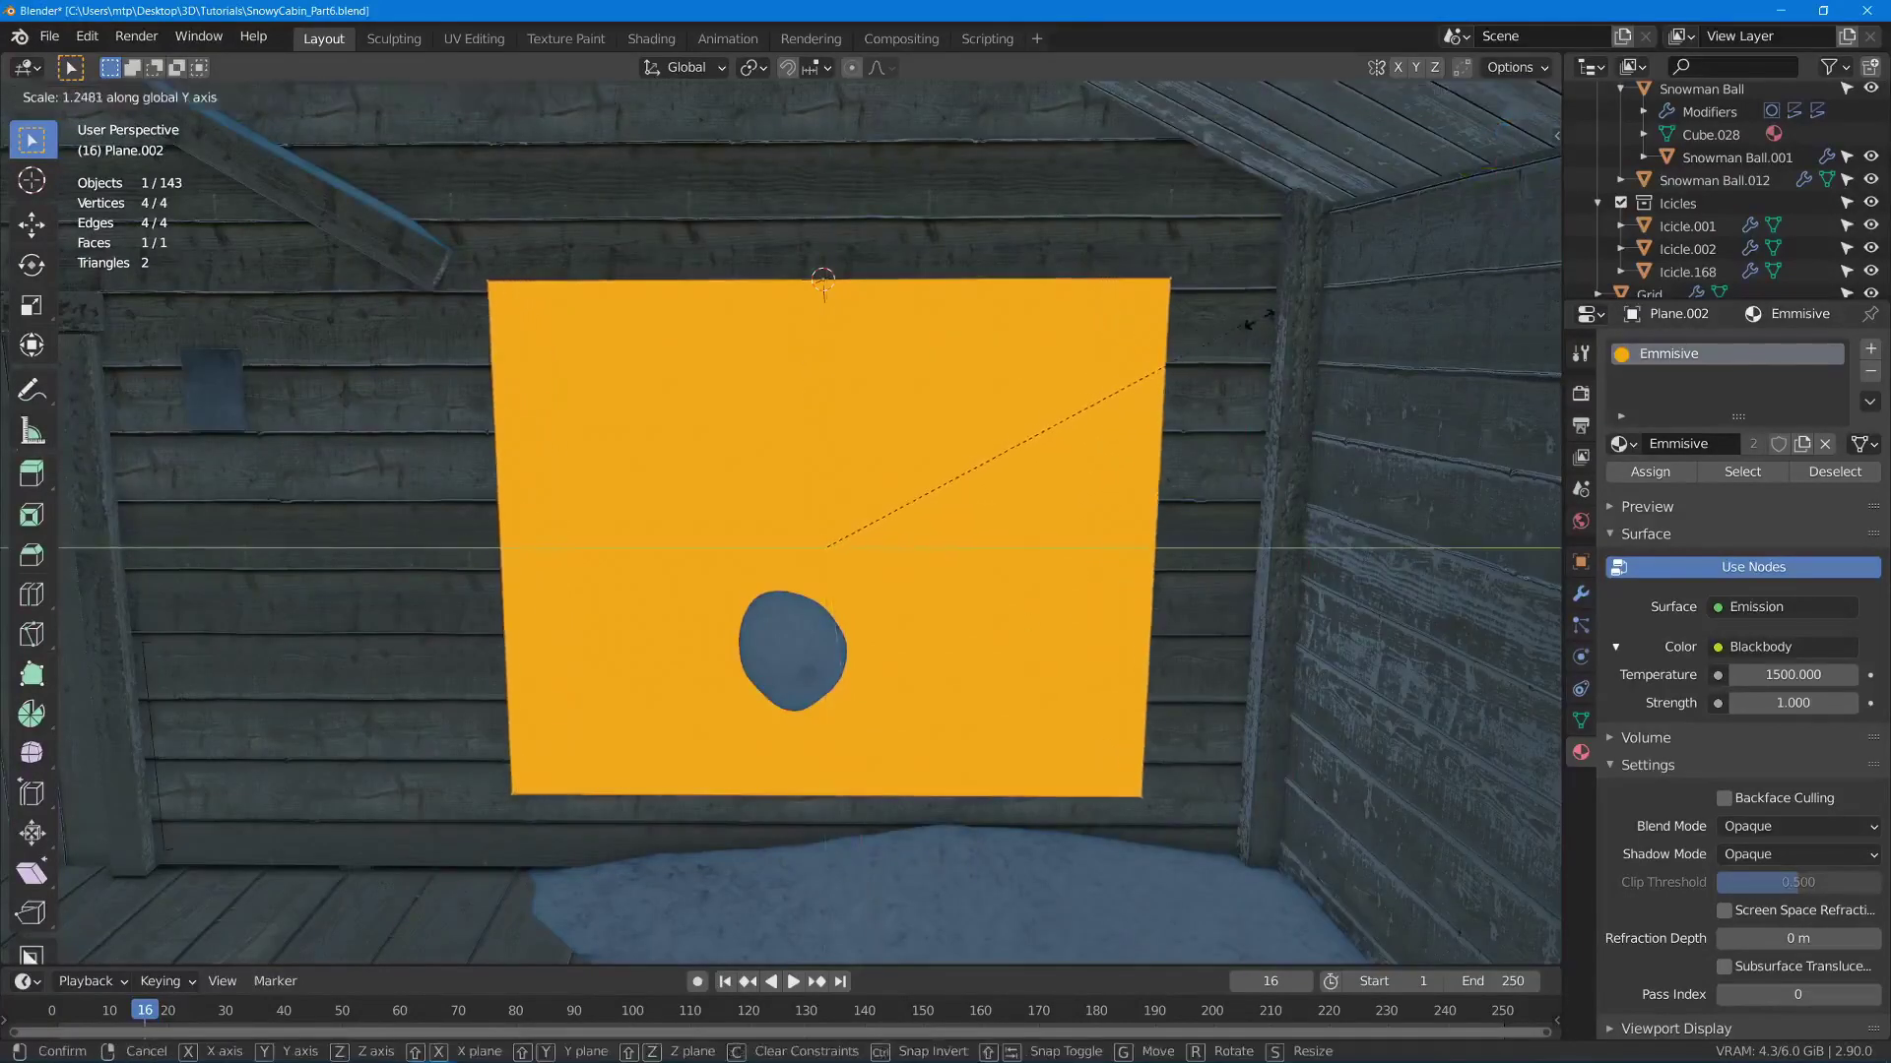
pyautogui.click(1440, 364)
pyautogui.moveTo(1440, 364); pyautogui.dragTo(1231, 197, button='middle')
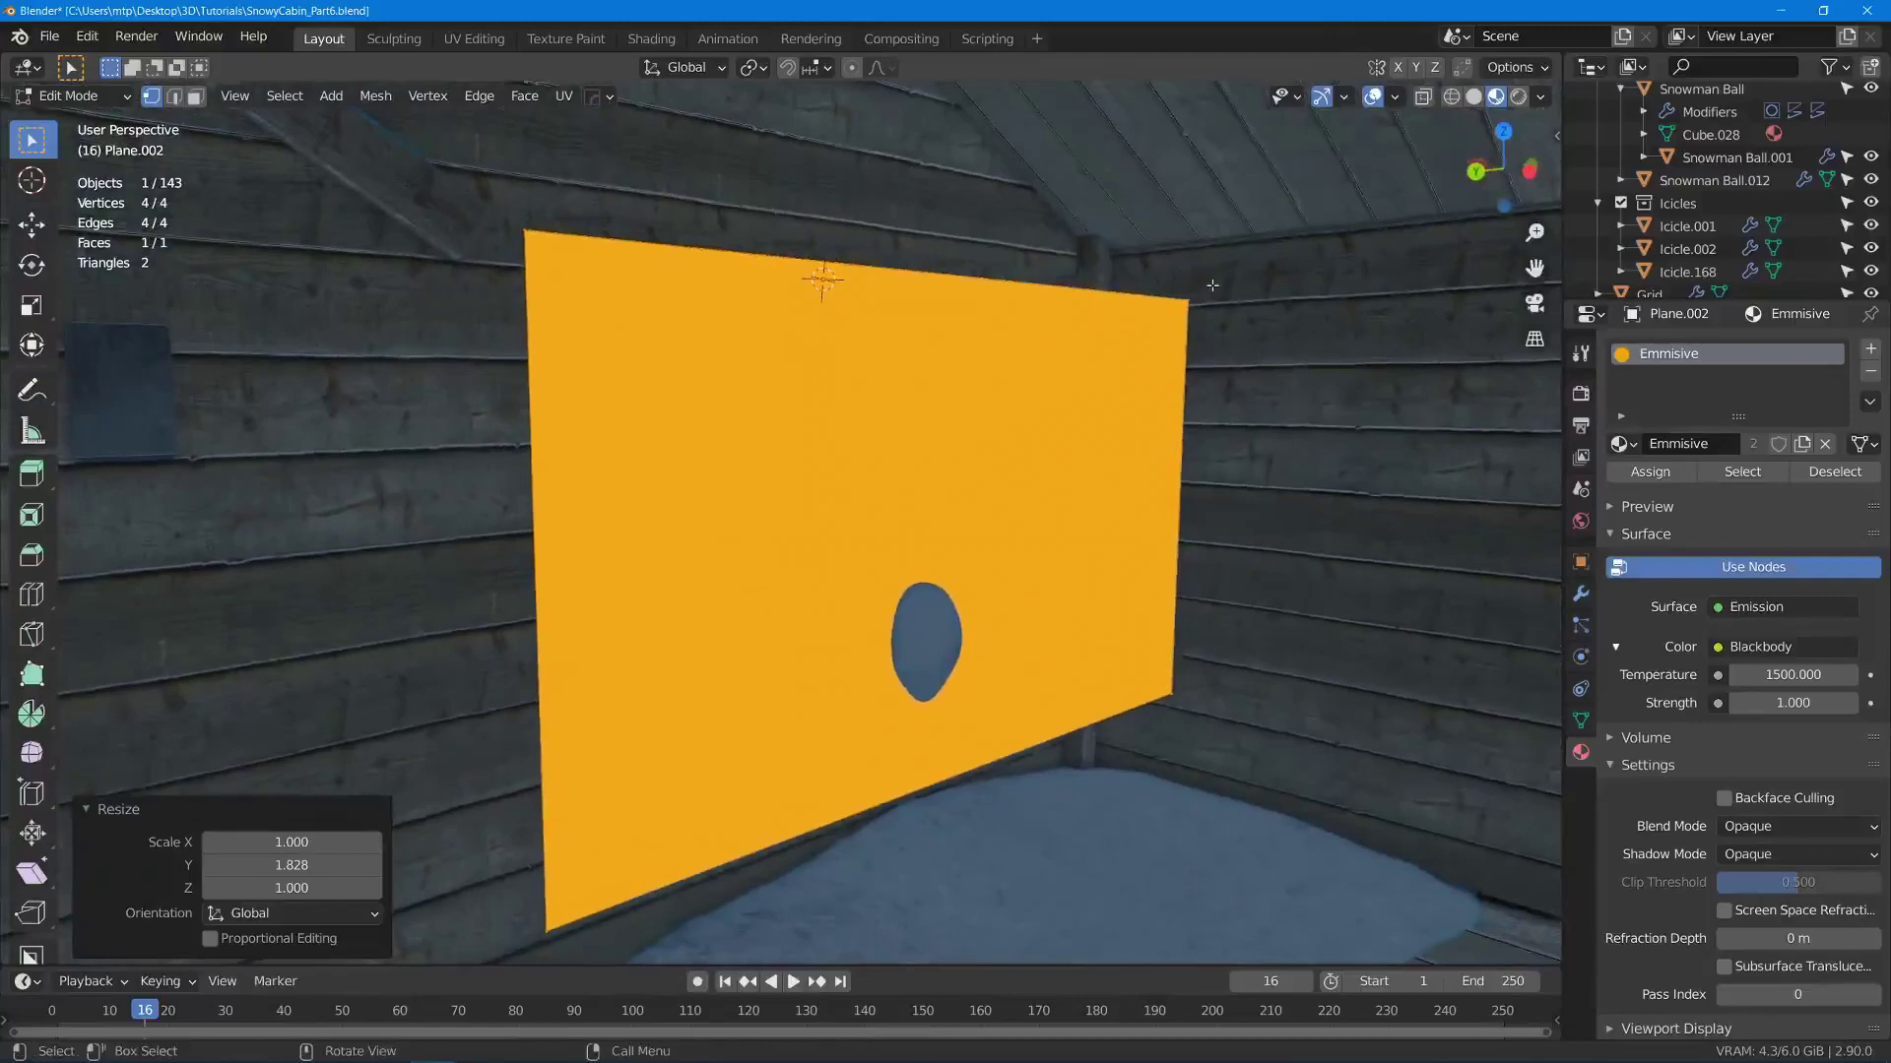
pyautogui.press('s')
pyautogui.press('z')
pyautogui.click(1176, 116)
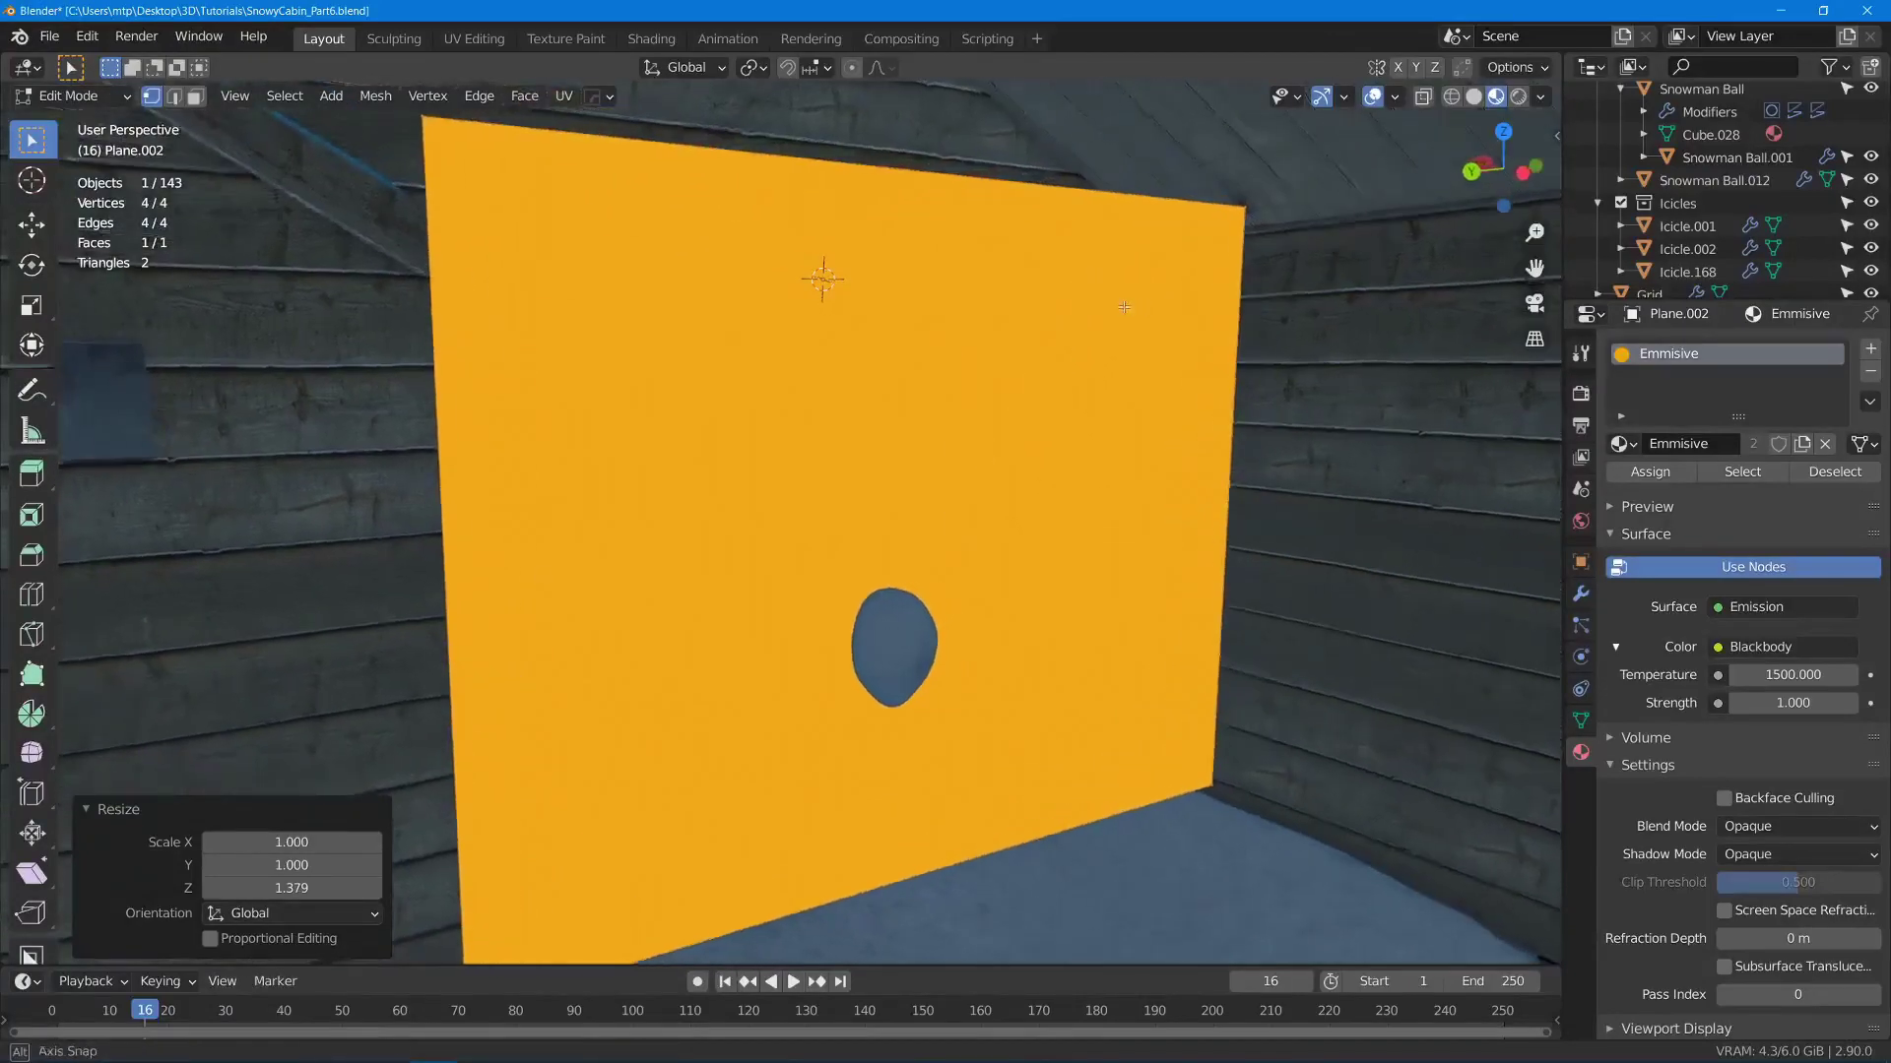
pyautogui.press('Tab')
pyautogui.moveTo(832, 399); pyautogui.dragTo(1062, 385, button='middle')
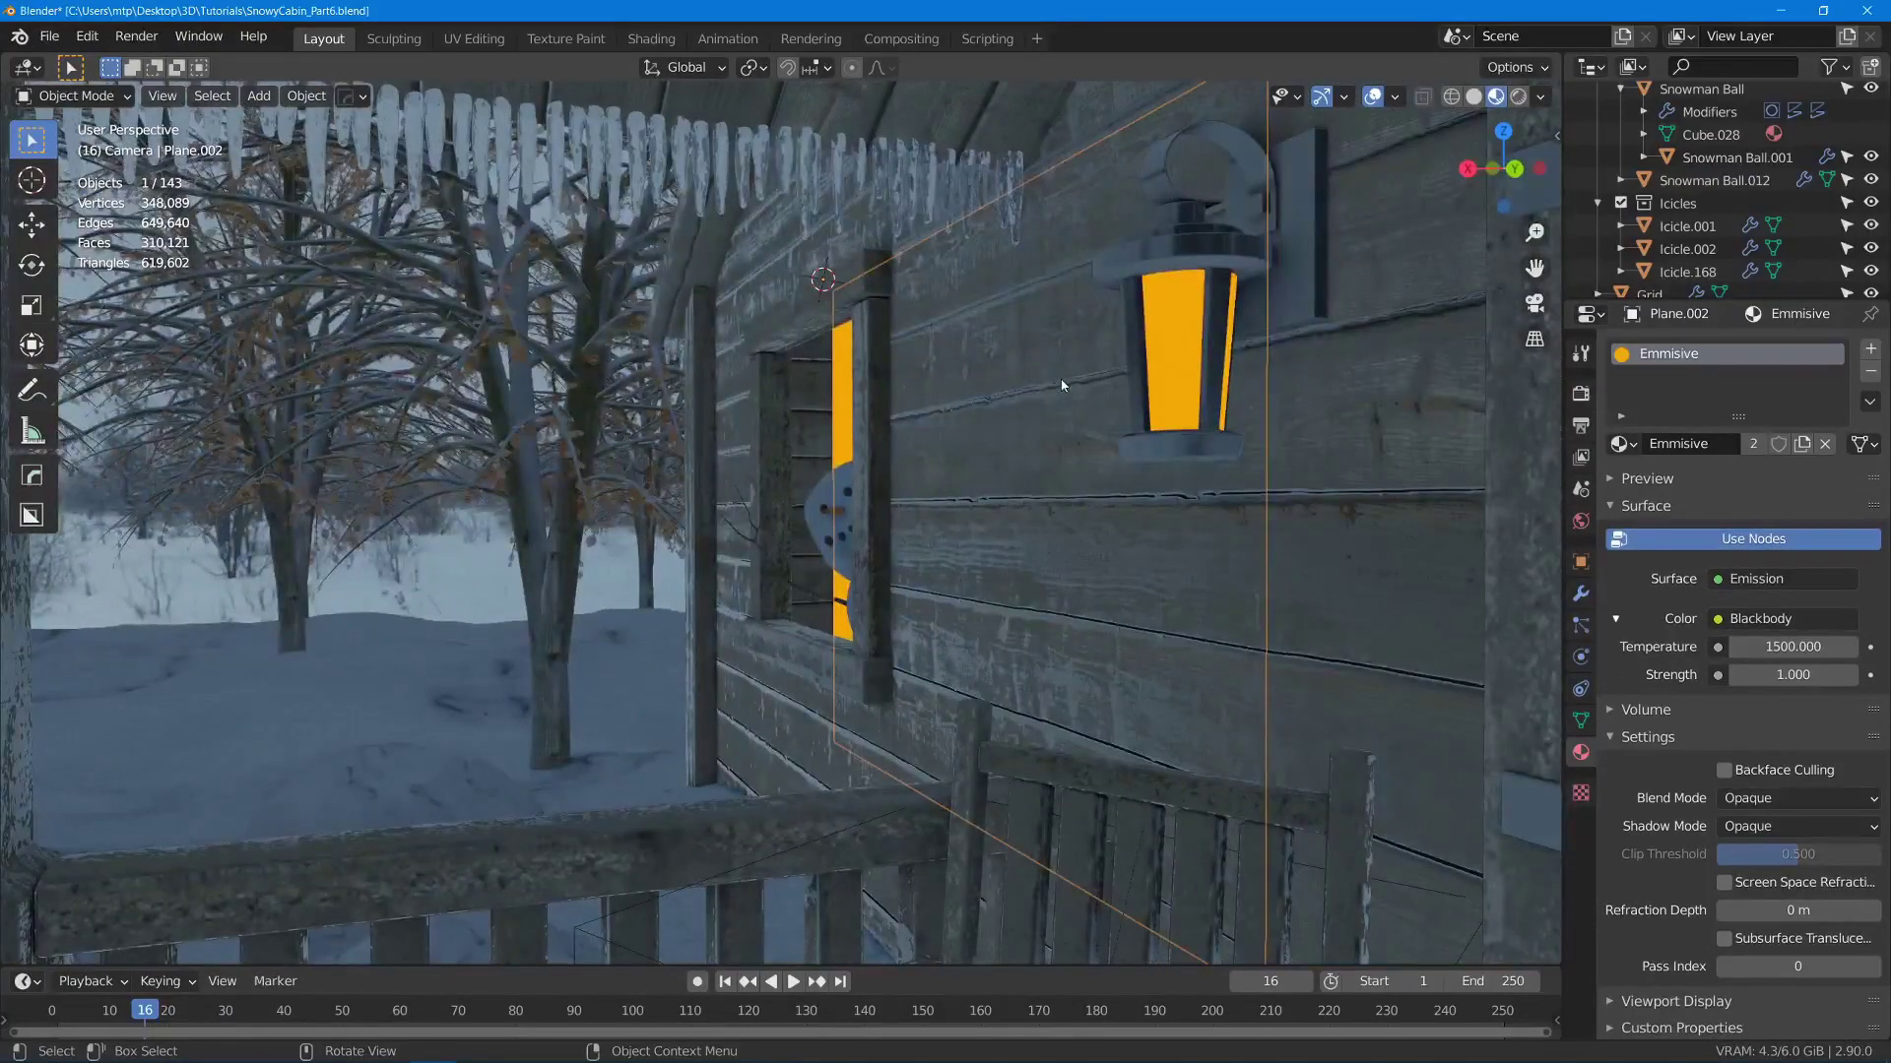
# - Move the emissive plane by about -1.21 m along X, deeper into the cabin and out of the camera's view through the window, and save the file
pyautogui.press('KP_0')
pyautogui.scroll(-4, 611, 470)
pyautogui.keyDown('shift'); pyautogui.moveTo(476, 581); pyautogui.dragTo(612, 497, button='middle'); pyautogui.keyUp('shift')
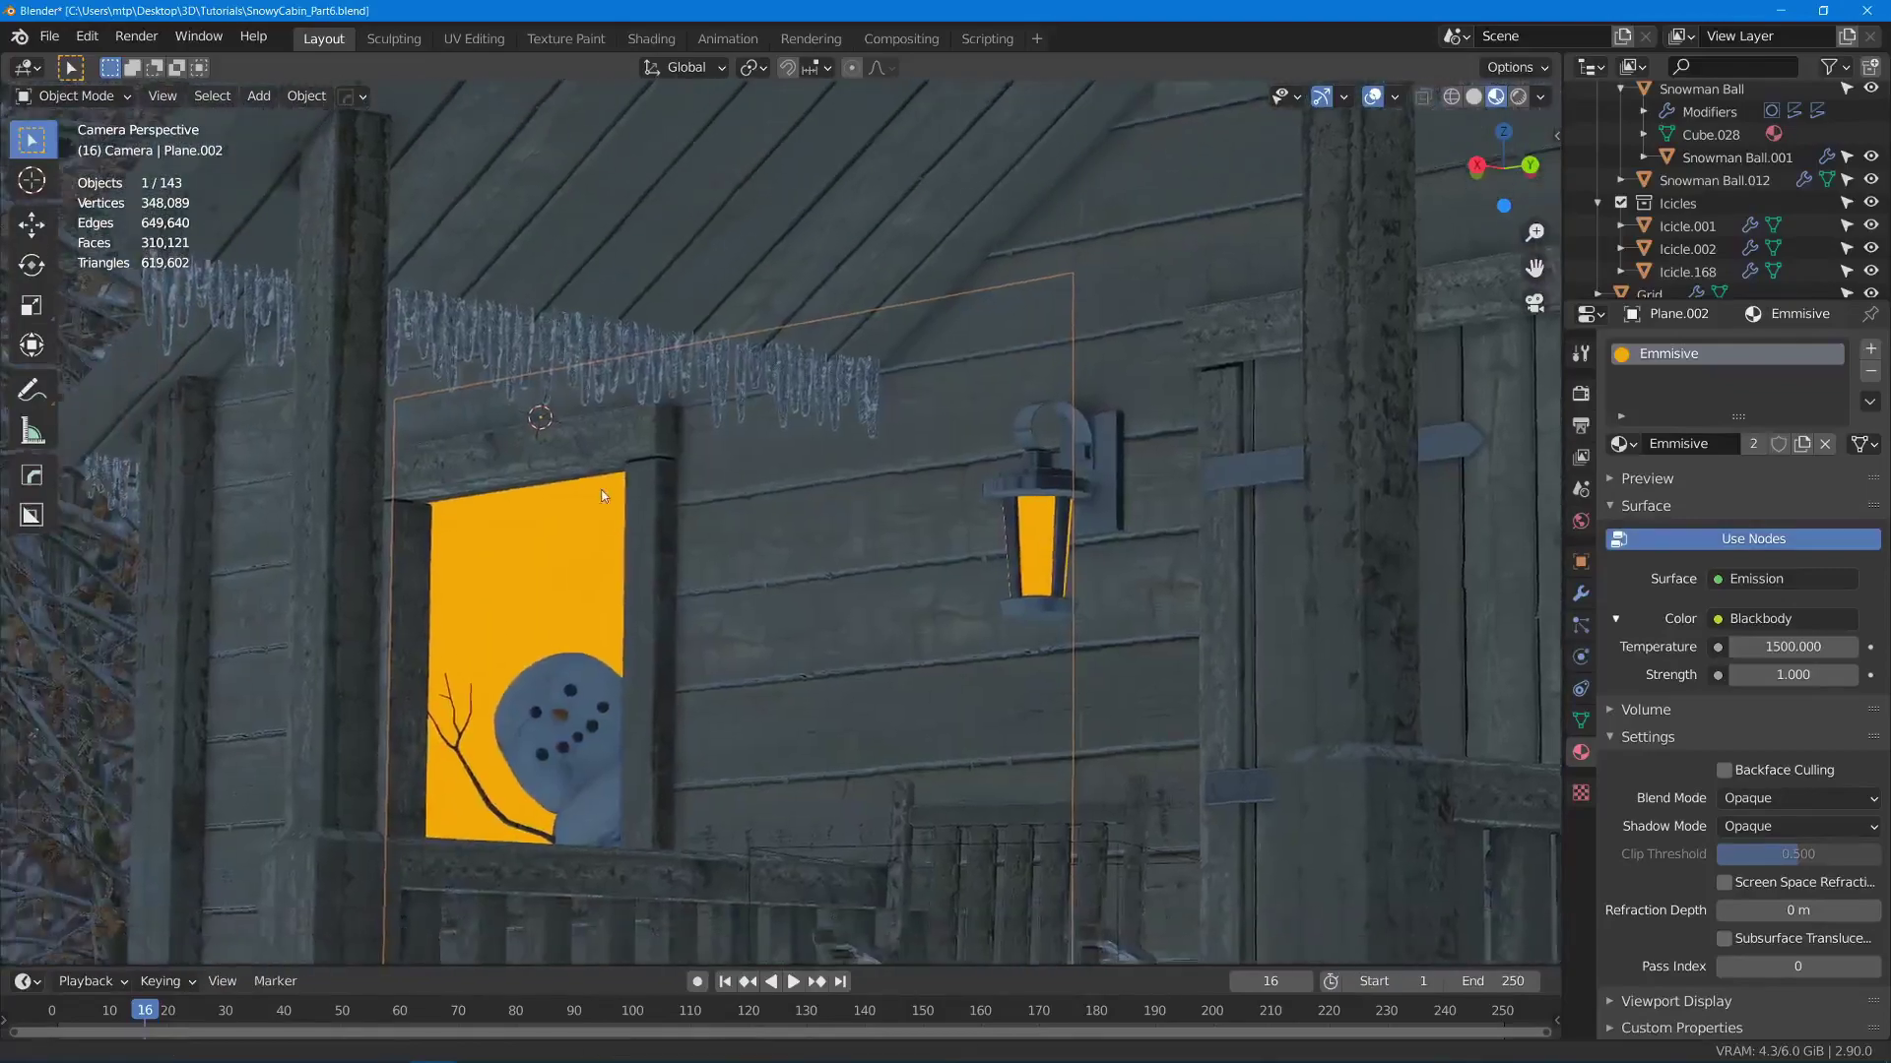
pyautogui.moveTo(561, 603); pyautogui.dragTo(864, 487, button='middle')
pyautogui.scroll(7, 781, 410)
pyautogui.press('g')
pyautogui.press('x')
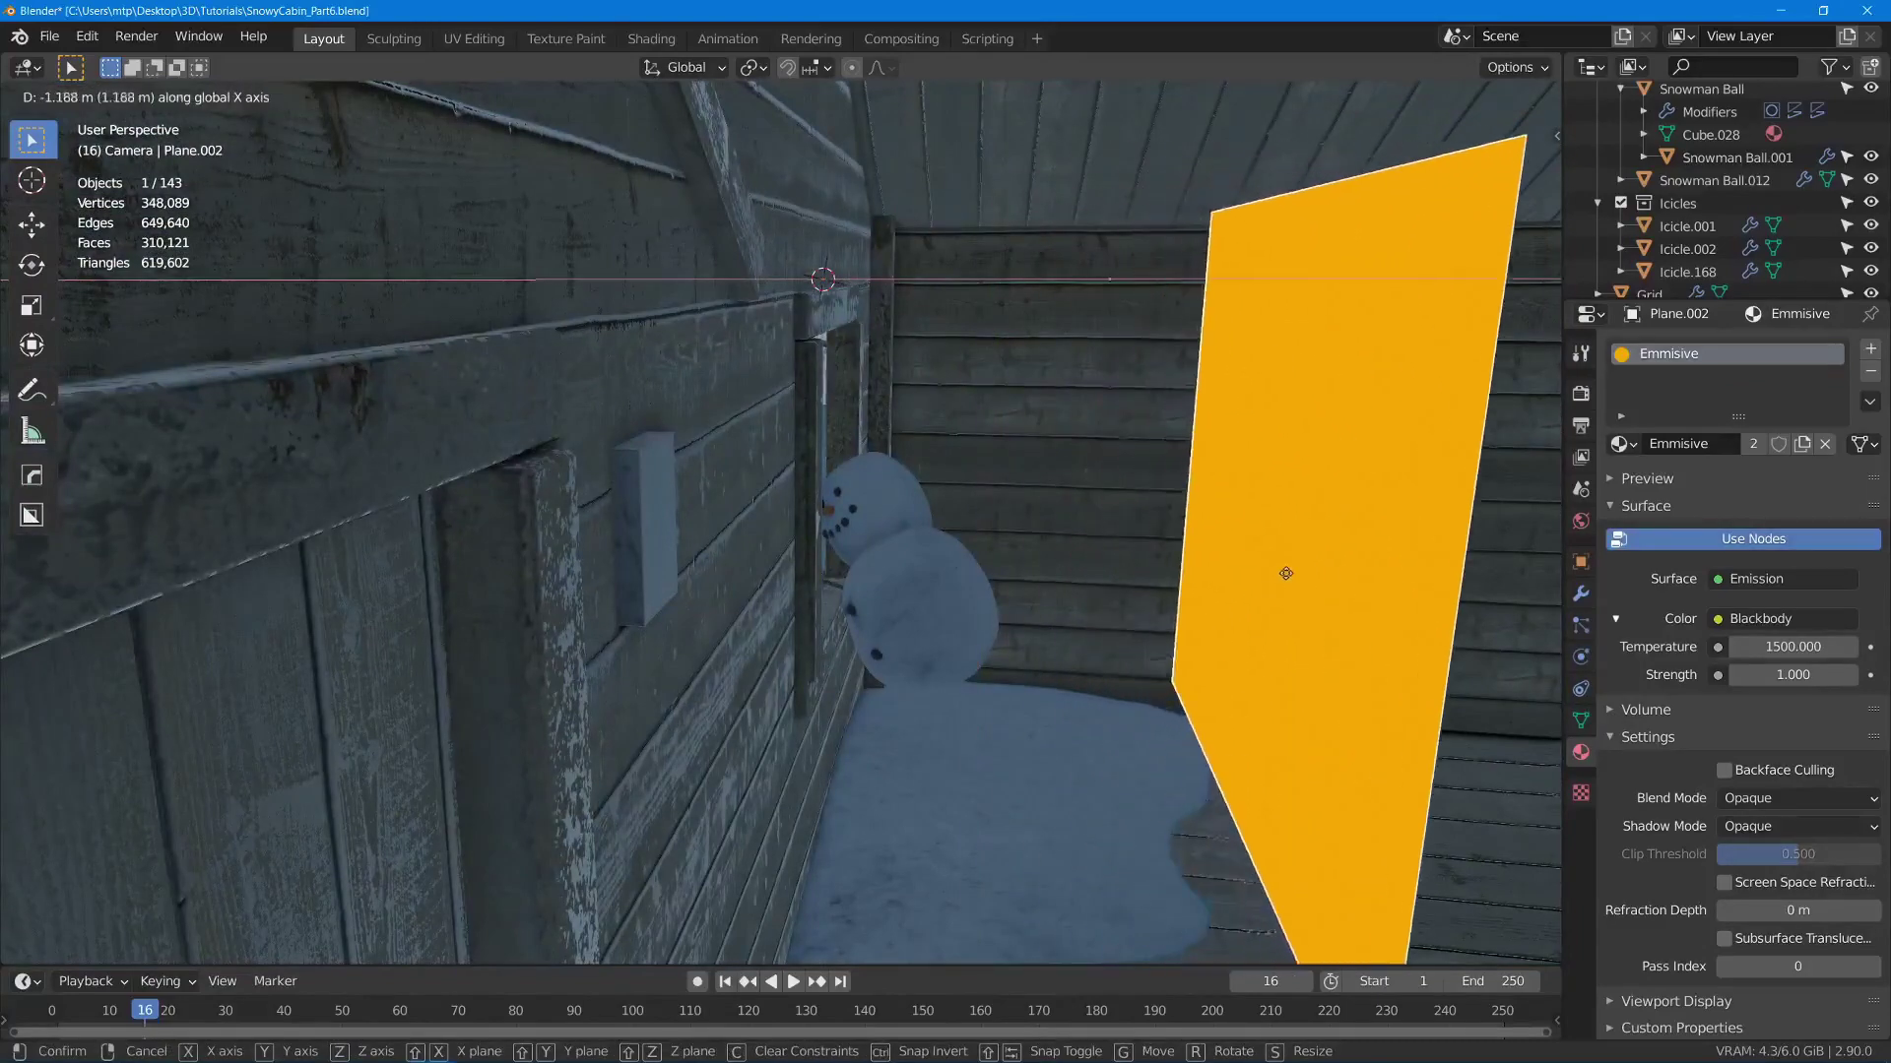
pyautogui.click(985, 385)
pyautogui.press('KP_0')
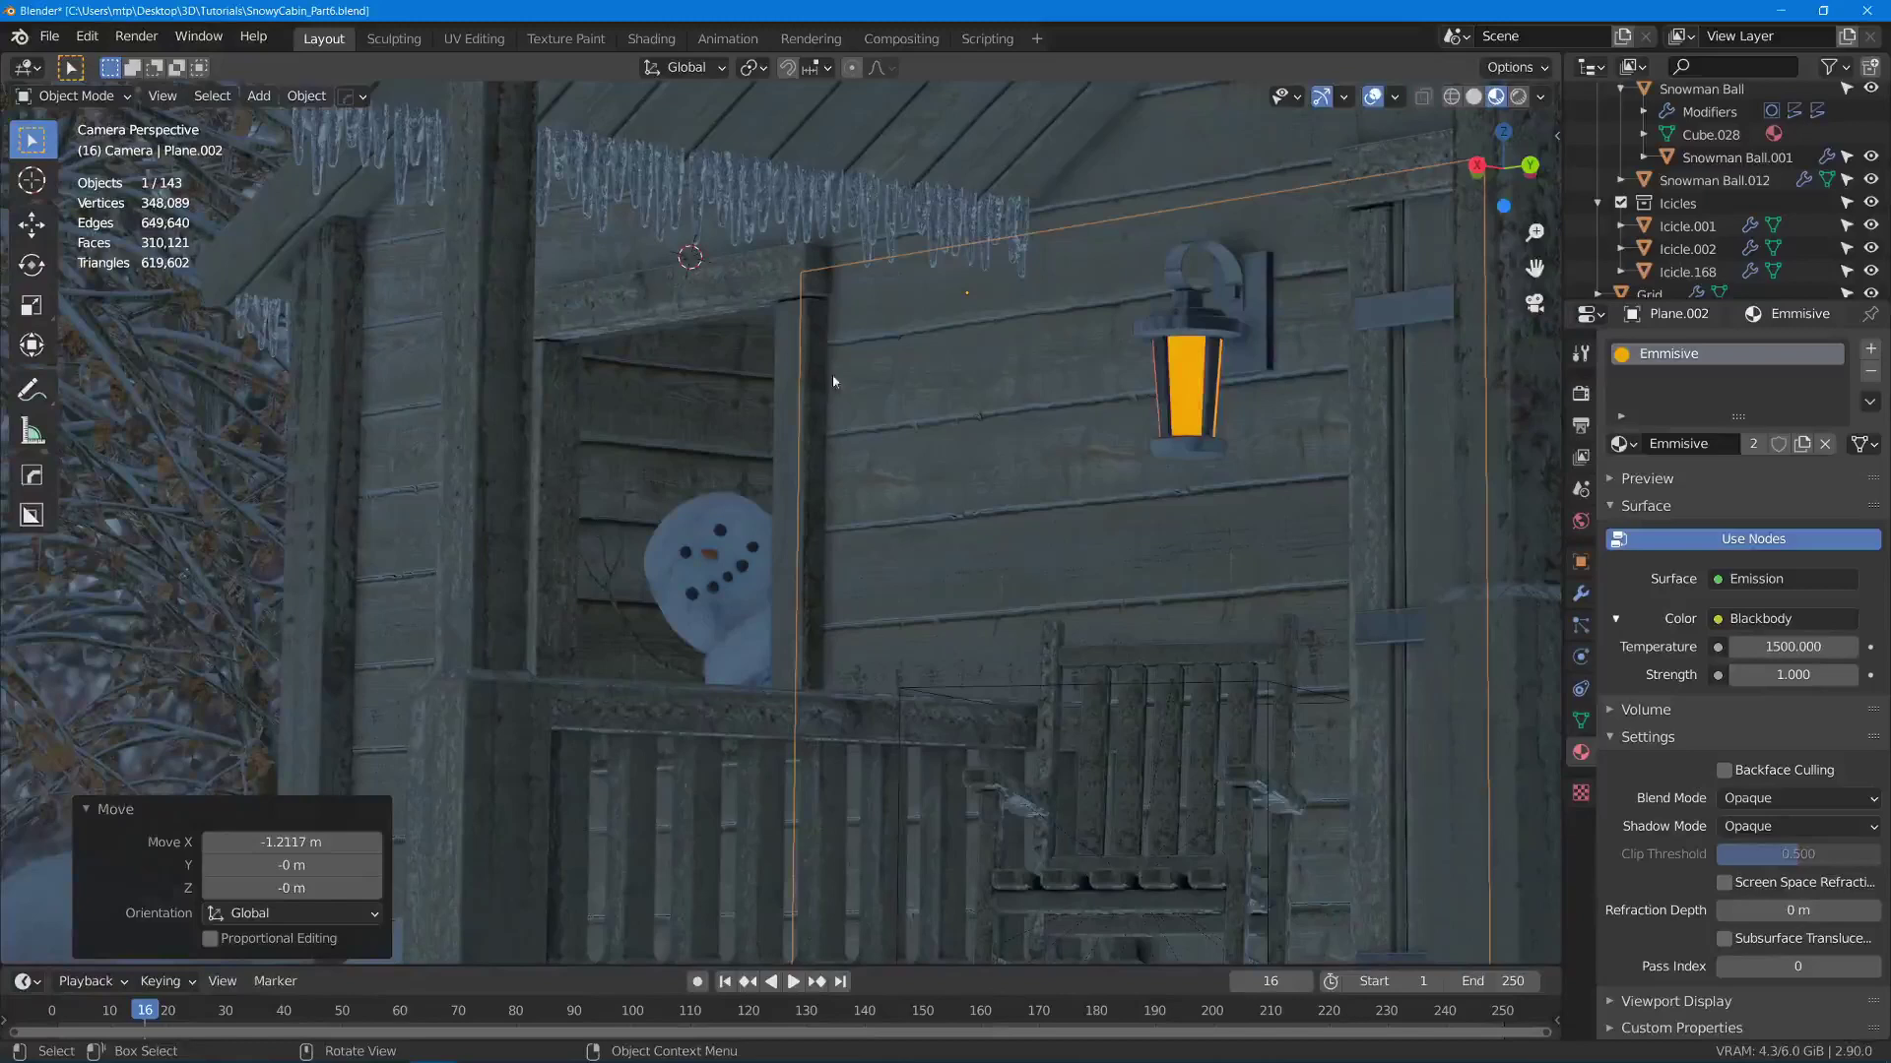
pyautogui.hotkey('ctrl', 's')
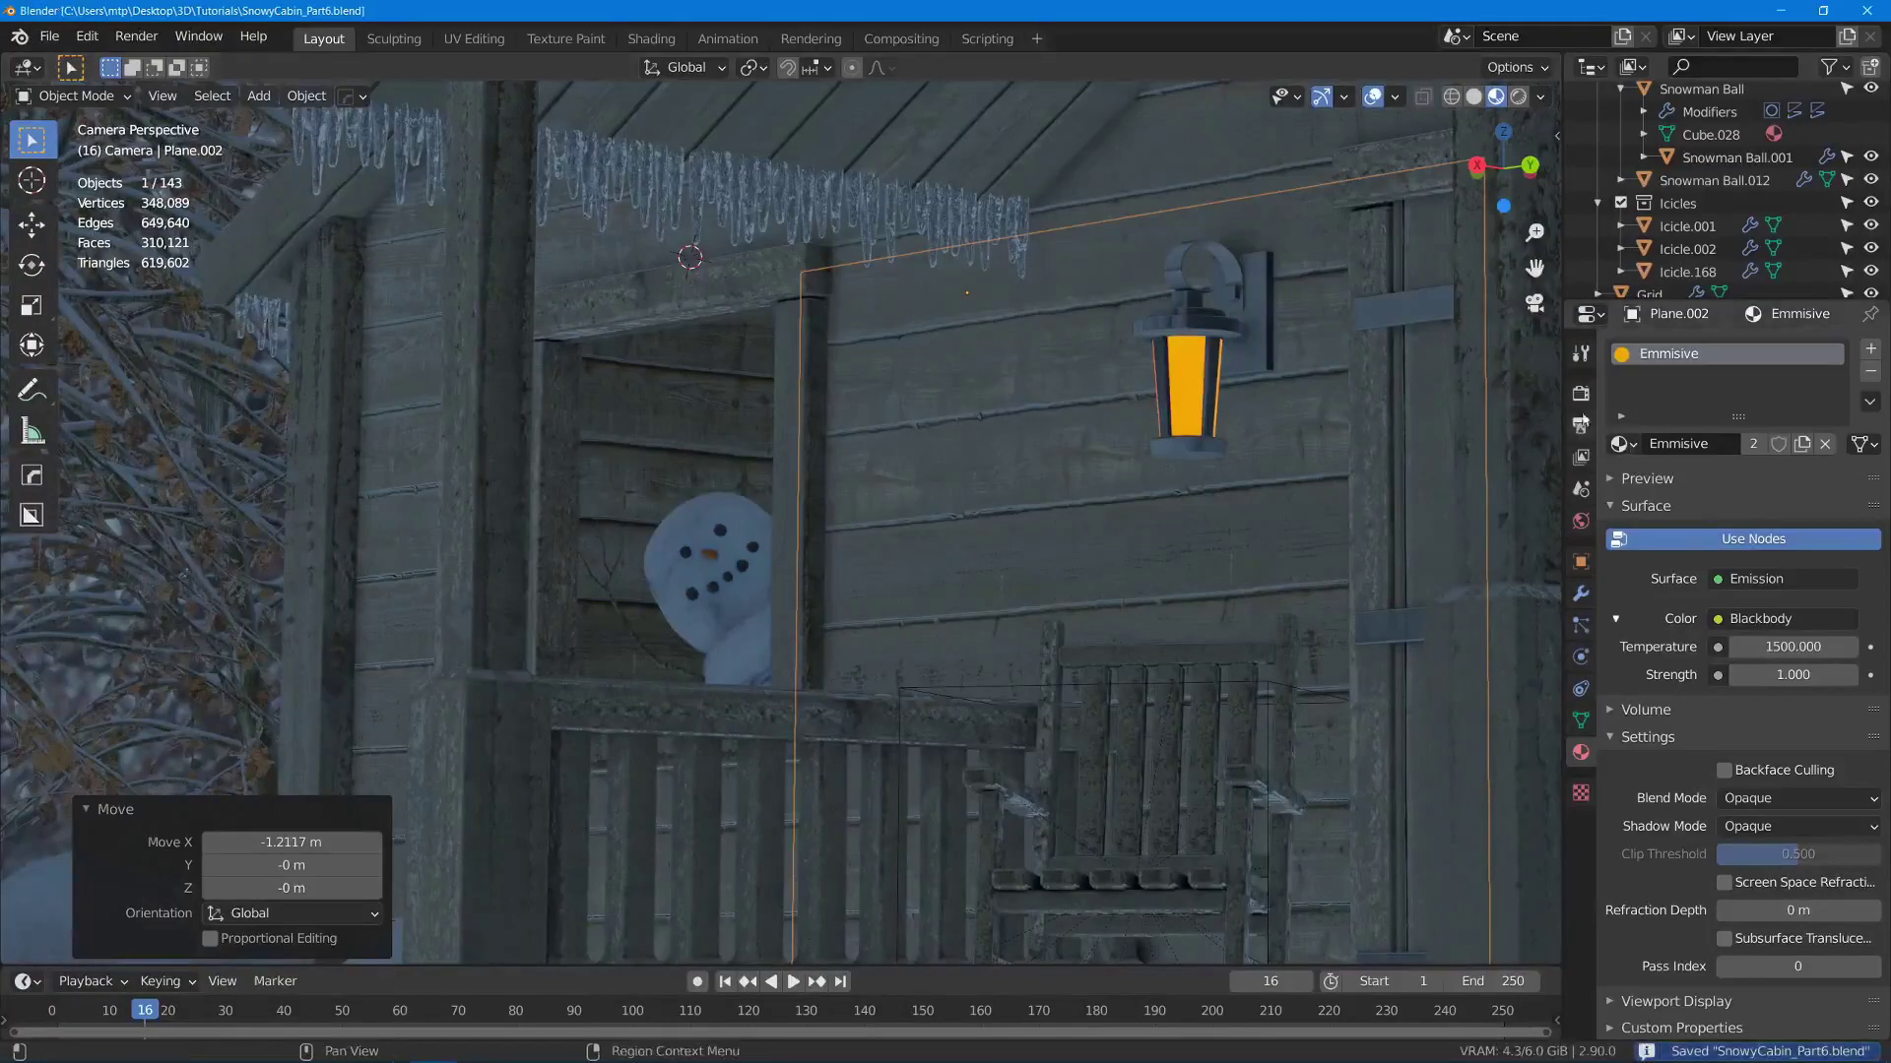
# - Switch the render engine to Cycles and set its device to GPU Compute
pyautogui.click(1580, 394)
pyautogui.click(1753, 348)
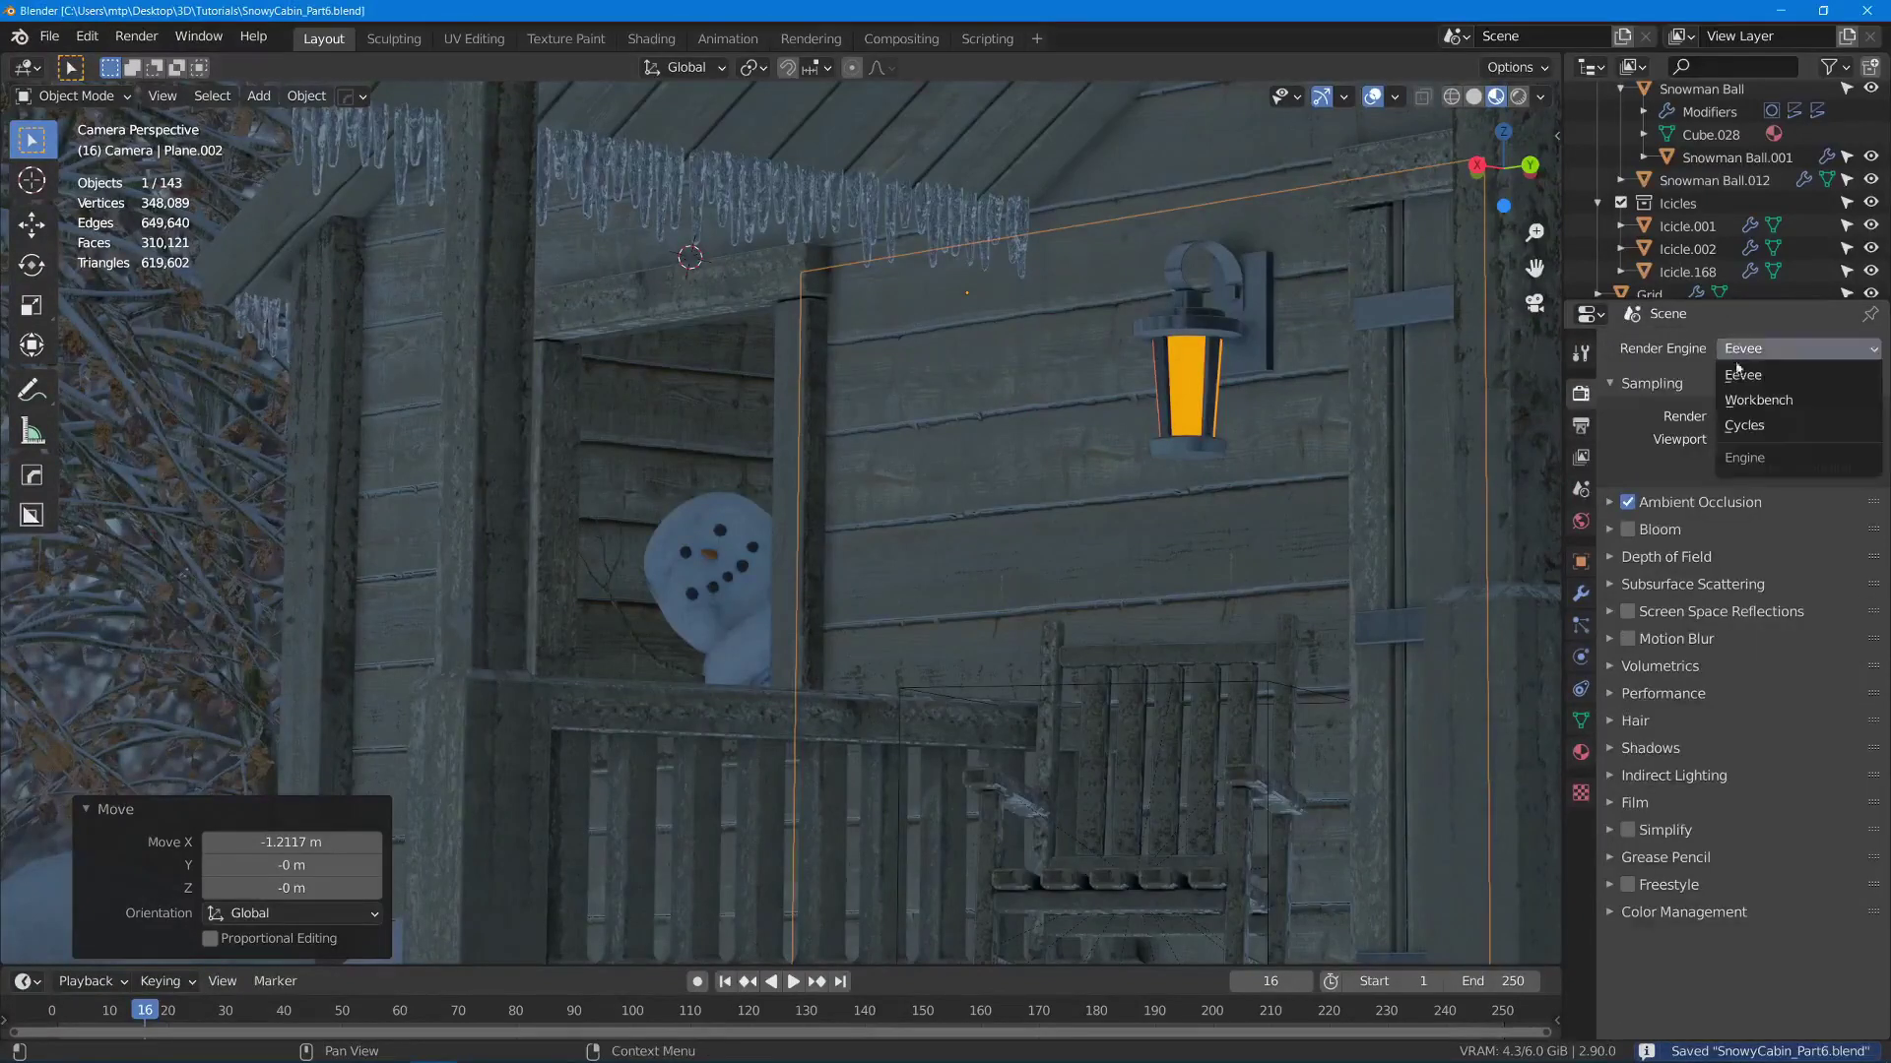
pyautogui.click(1743, 425)
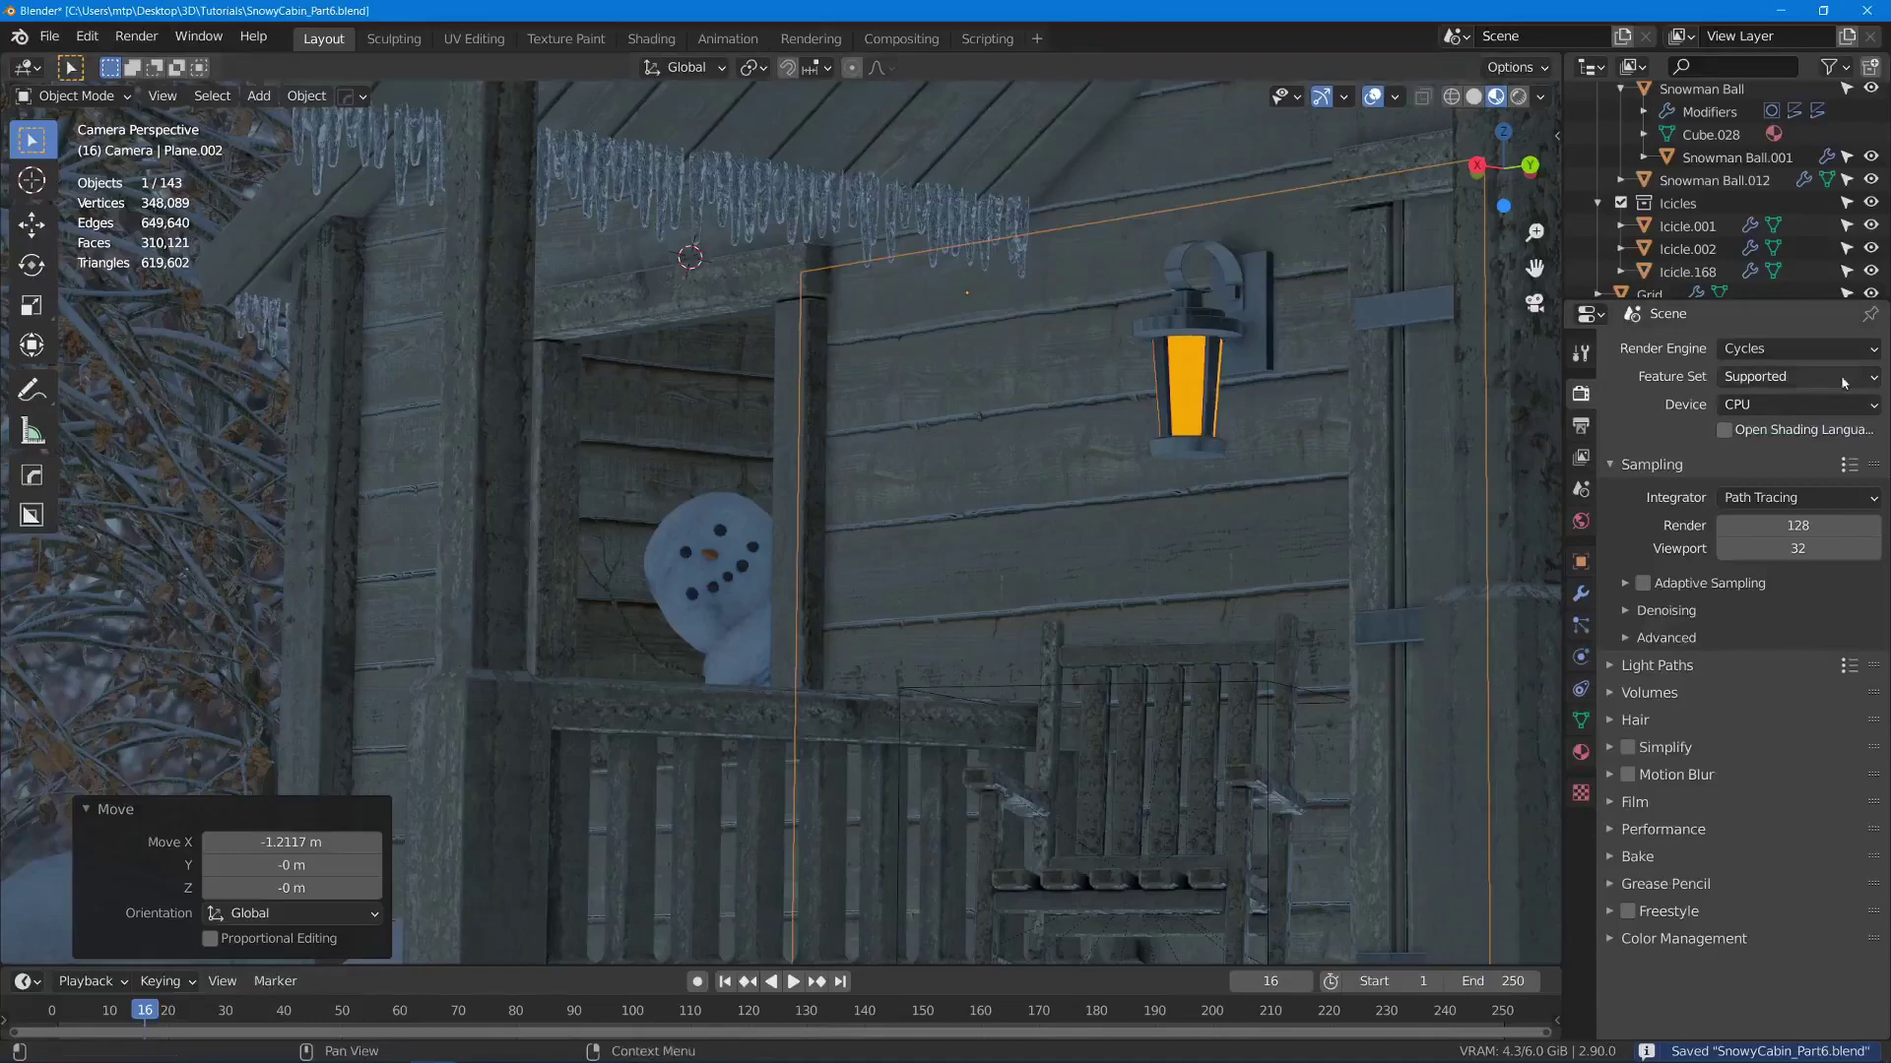
pyautogui.click(1779, 405)
pyautogui.click(1753, 458)
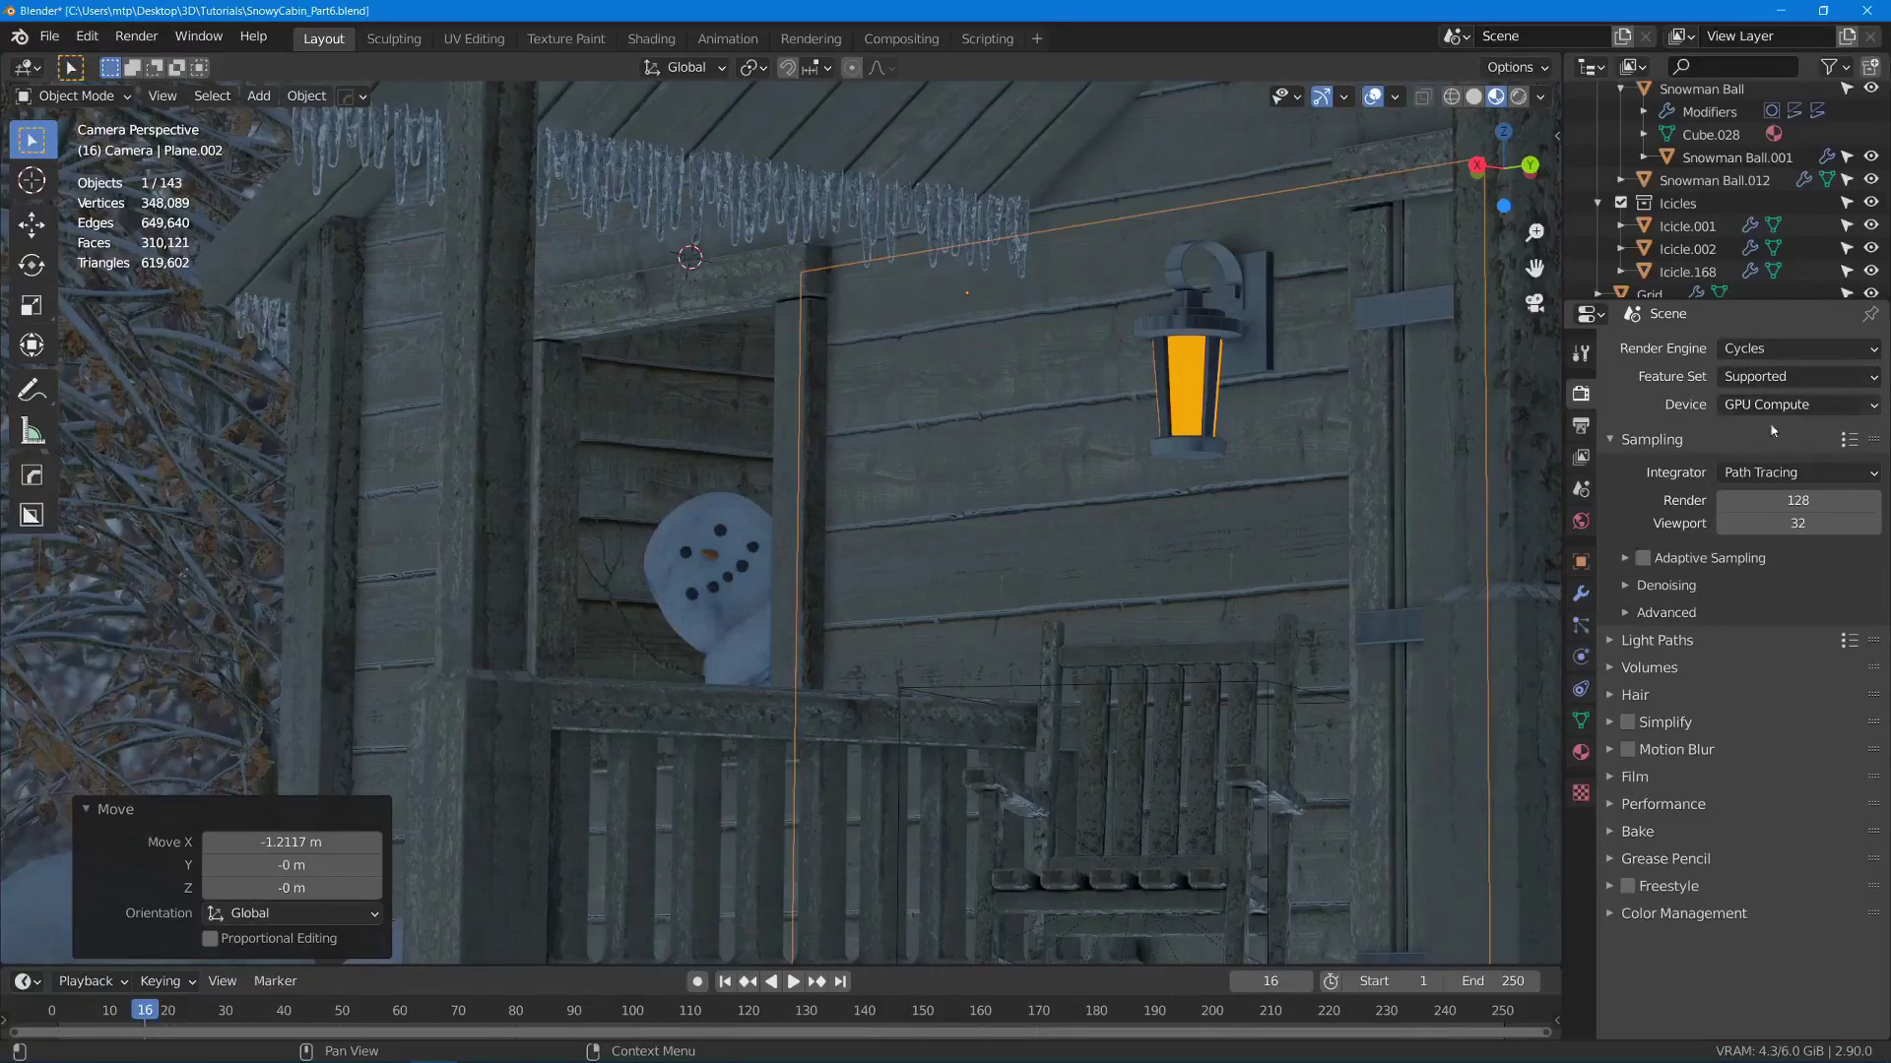
# - Check the Cycles render devices in the System preferences
pyautogui.click(88, 35)
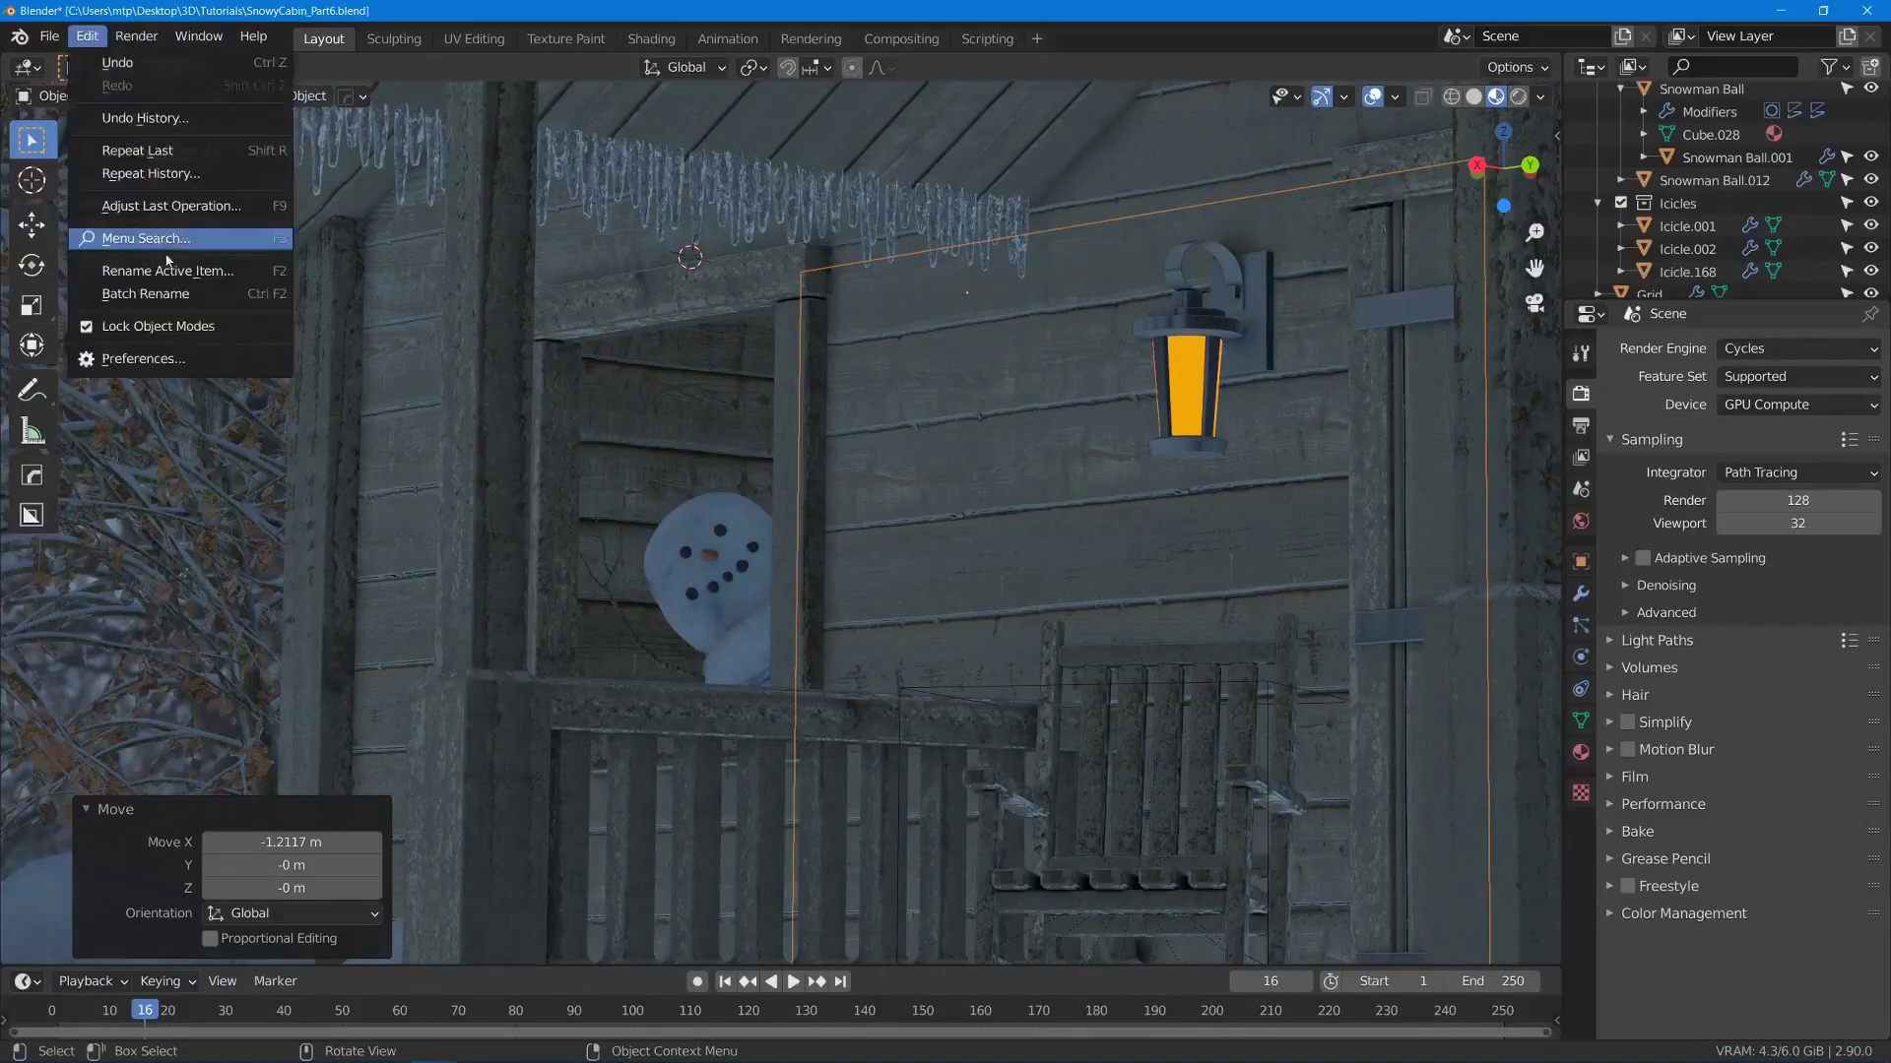
pyautogui.click(185, 357)
pyautogui.click(88, 420)
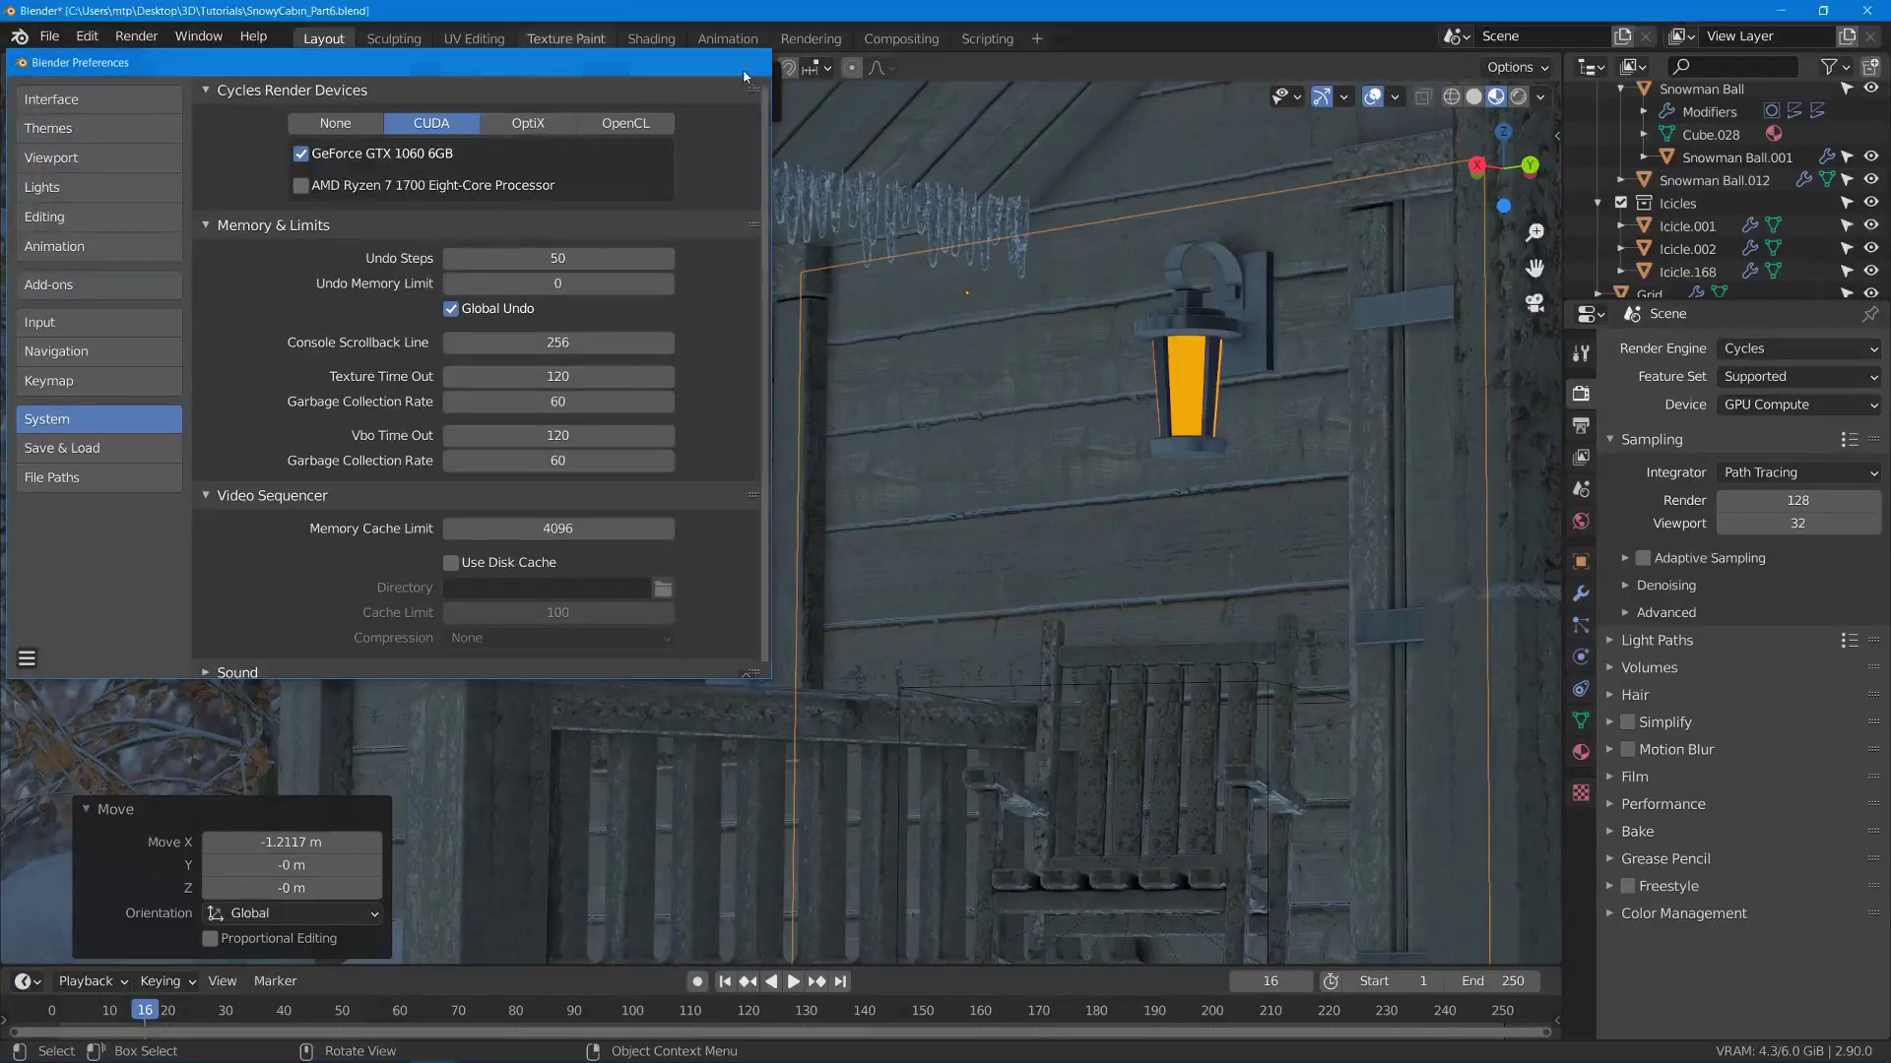
pyautogui.click(744, 64)
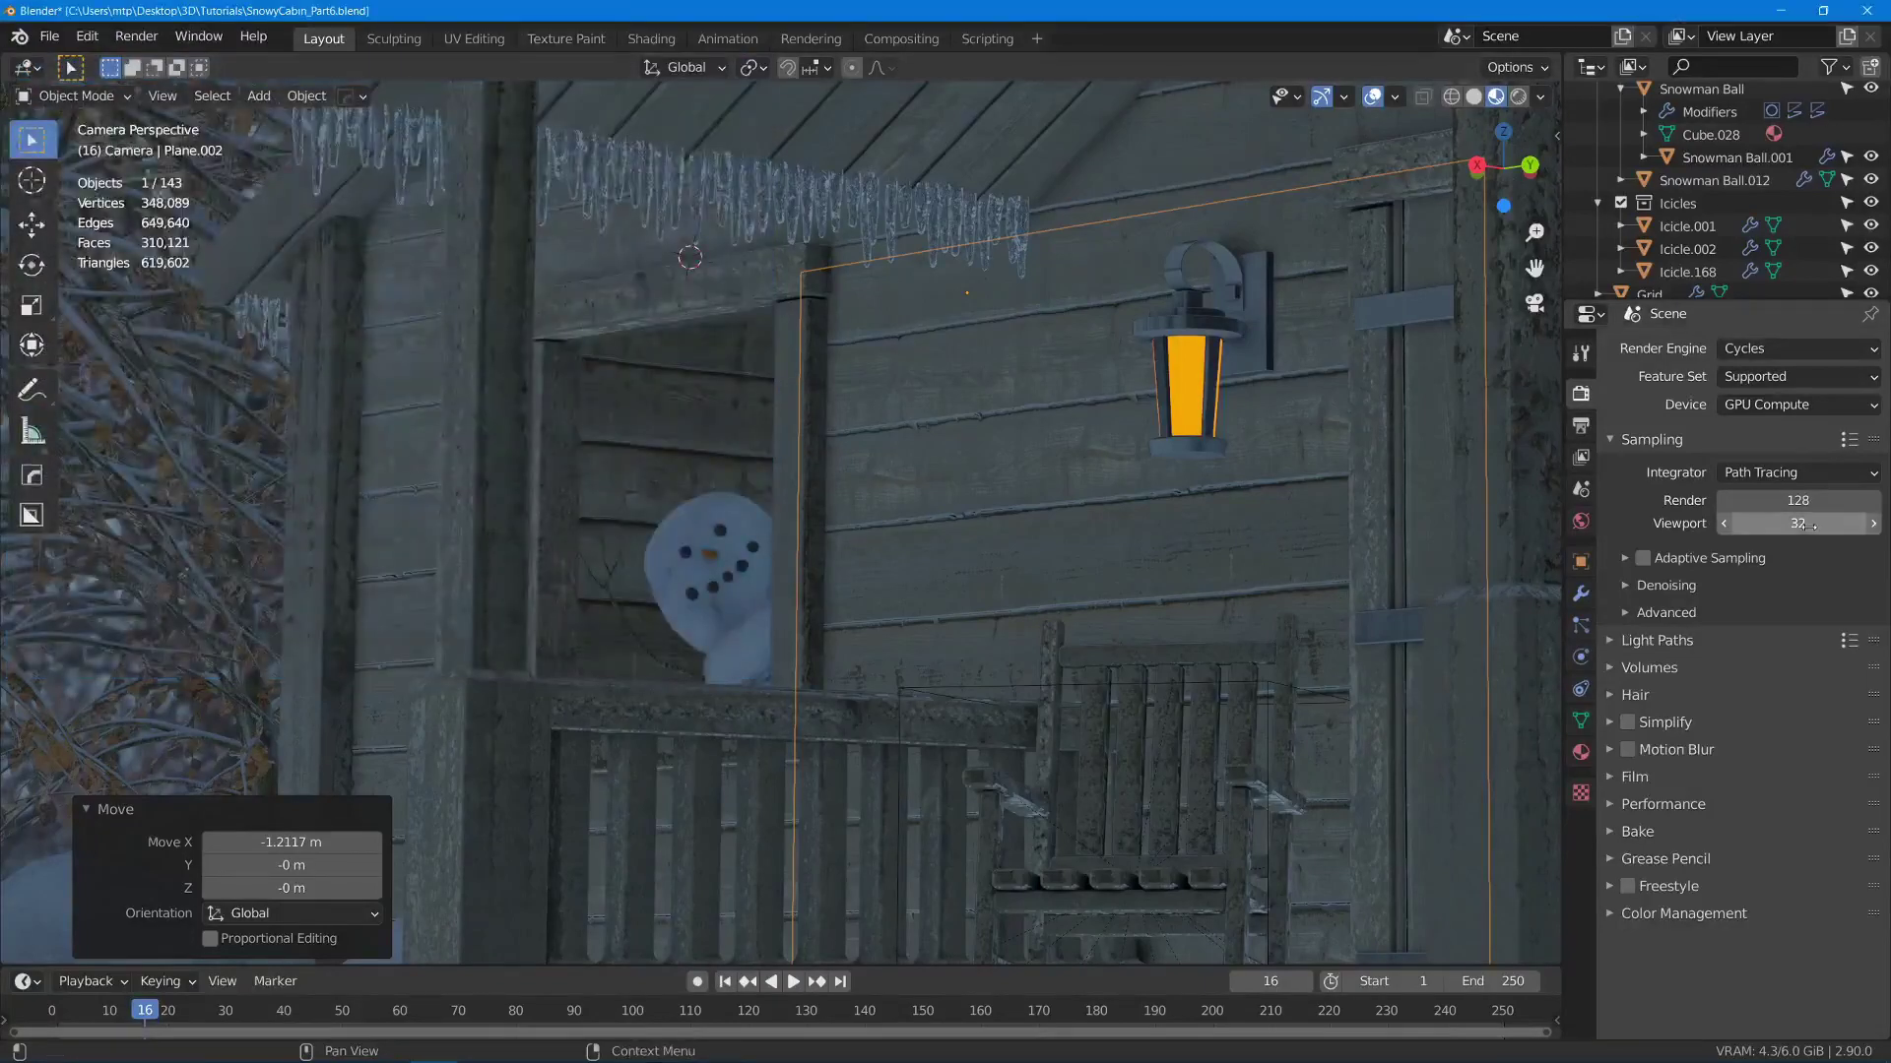
# - Enable viewport denoising for Cycles and set the denoiser to OpenImageDenoise
pyautogui.click(1626, 585)
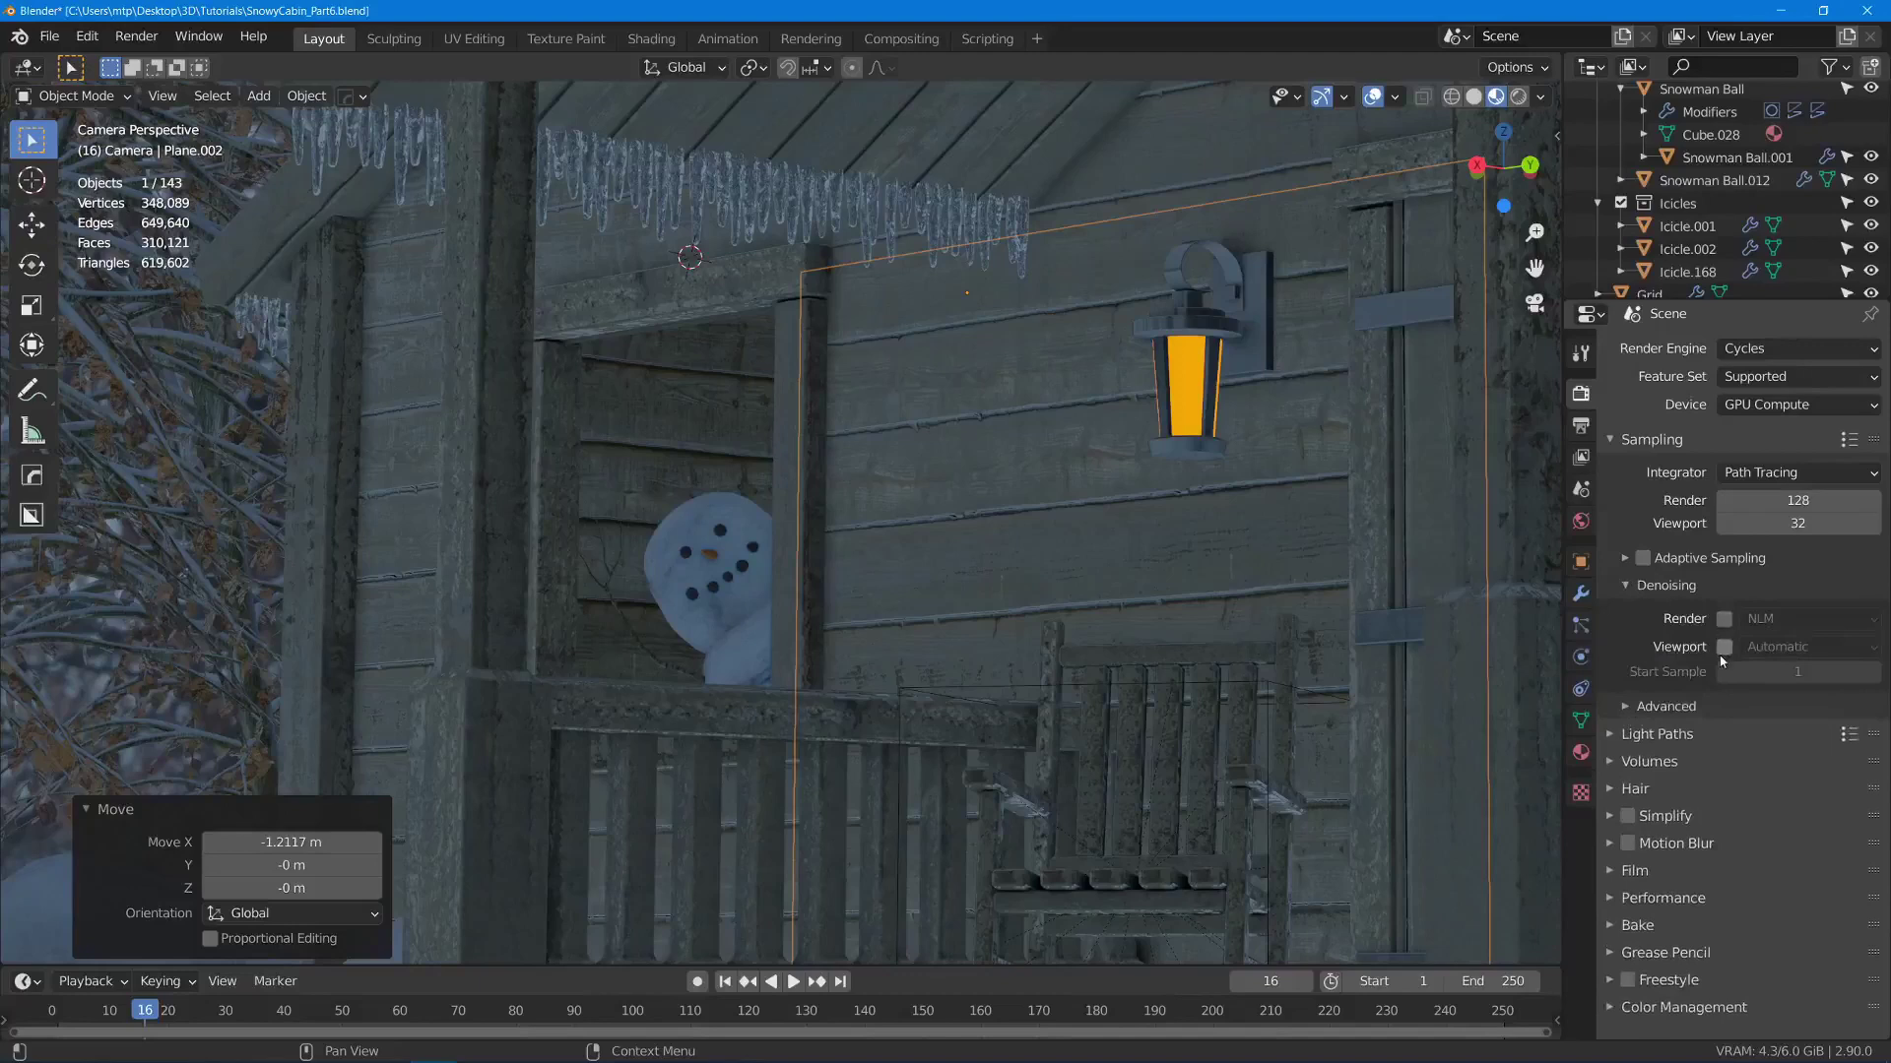
pyautogui.click(1725, 647)
pyautogui.click(1805, 652)
pyautogui.click(1770, 699)
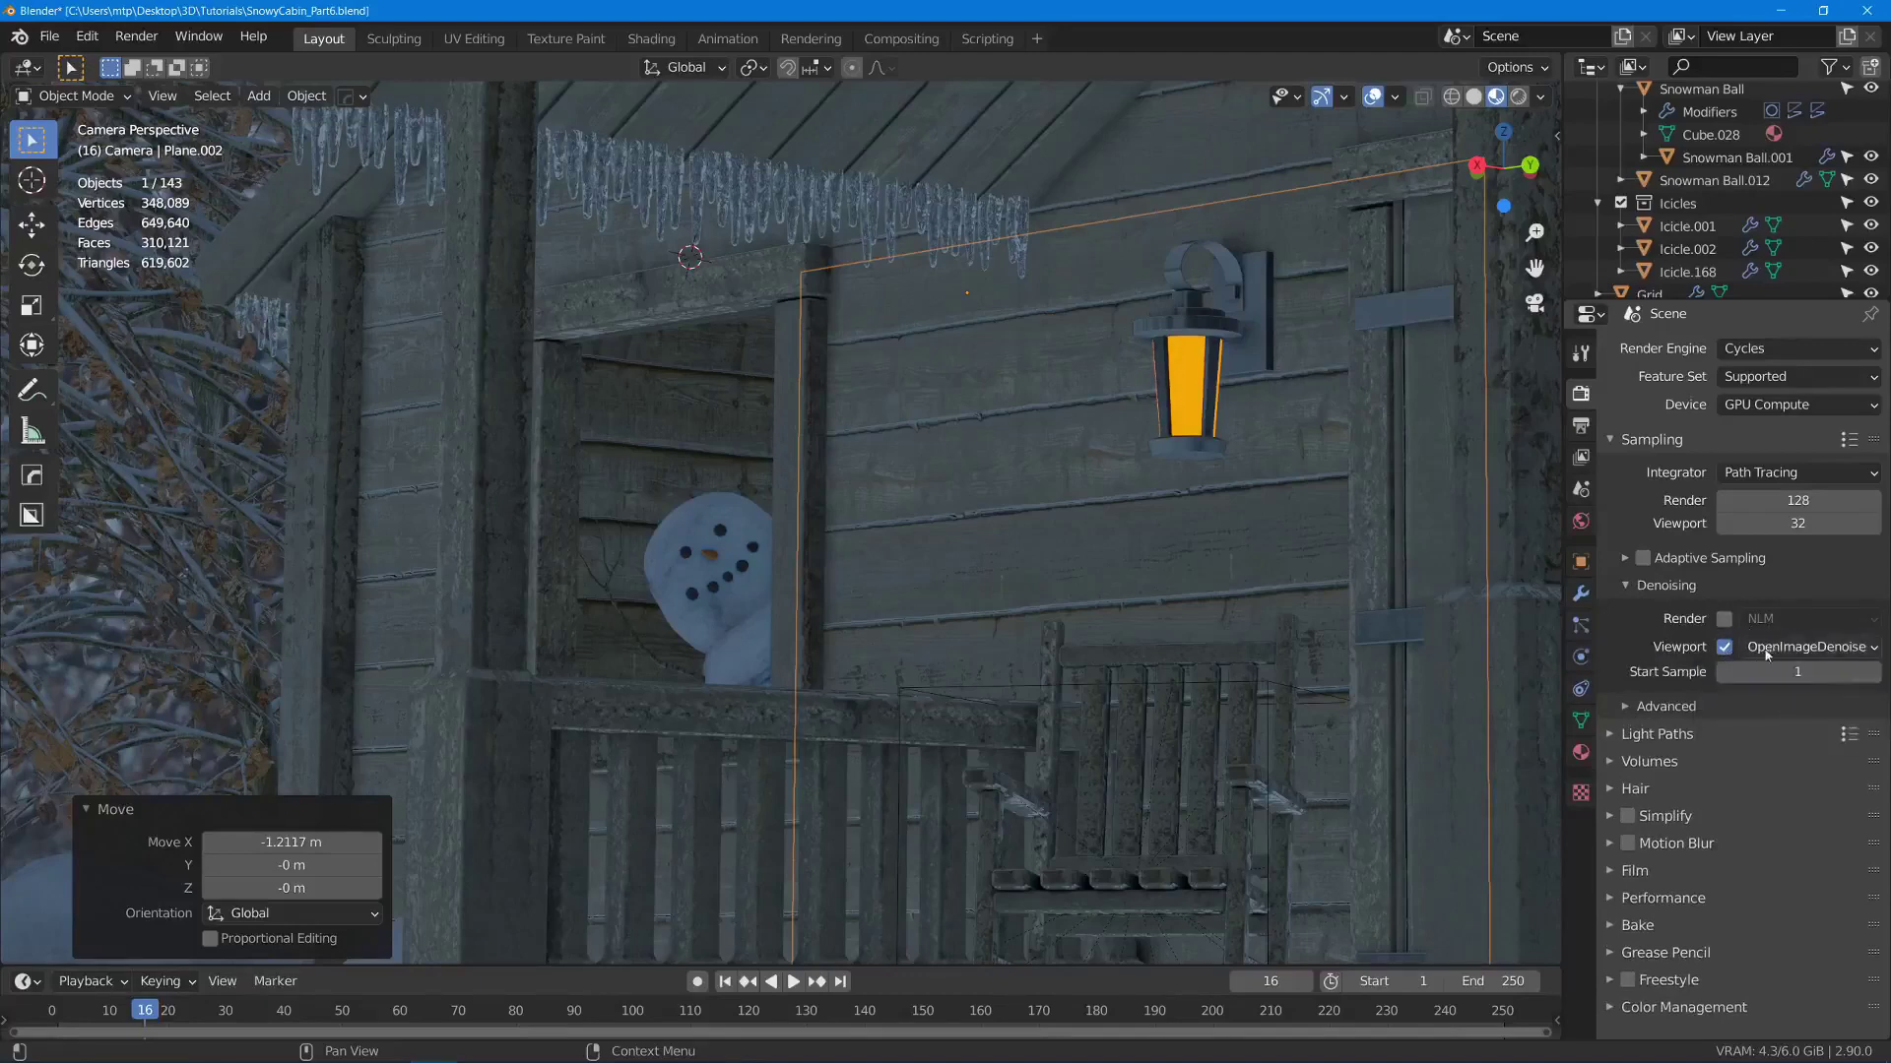
pyautogui.click(1668, 586)
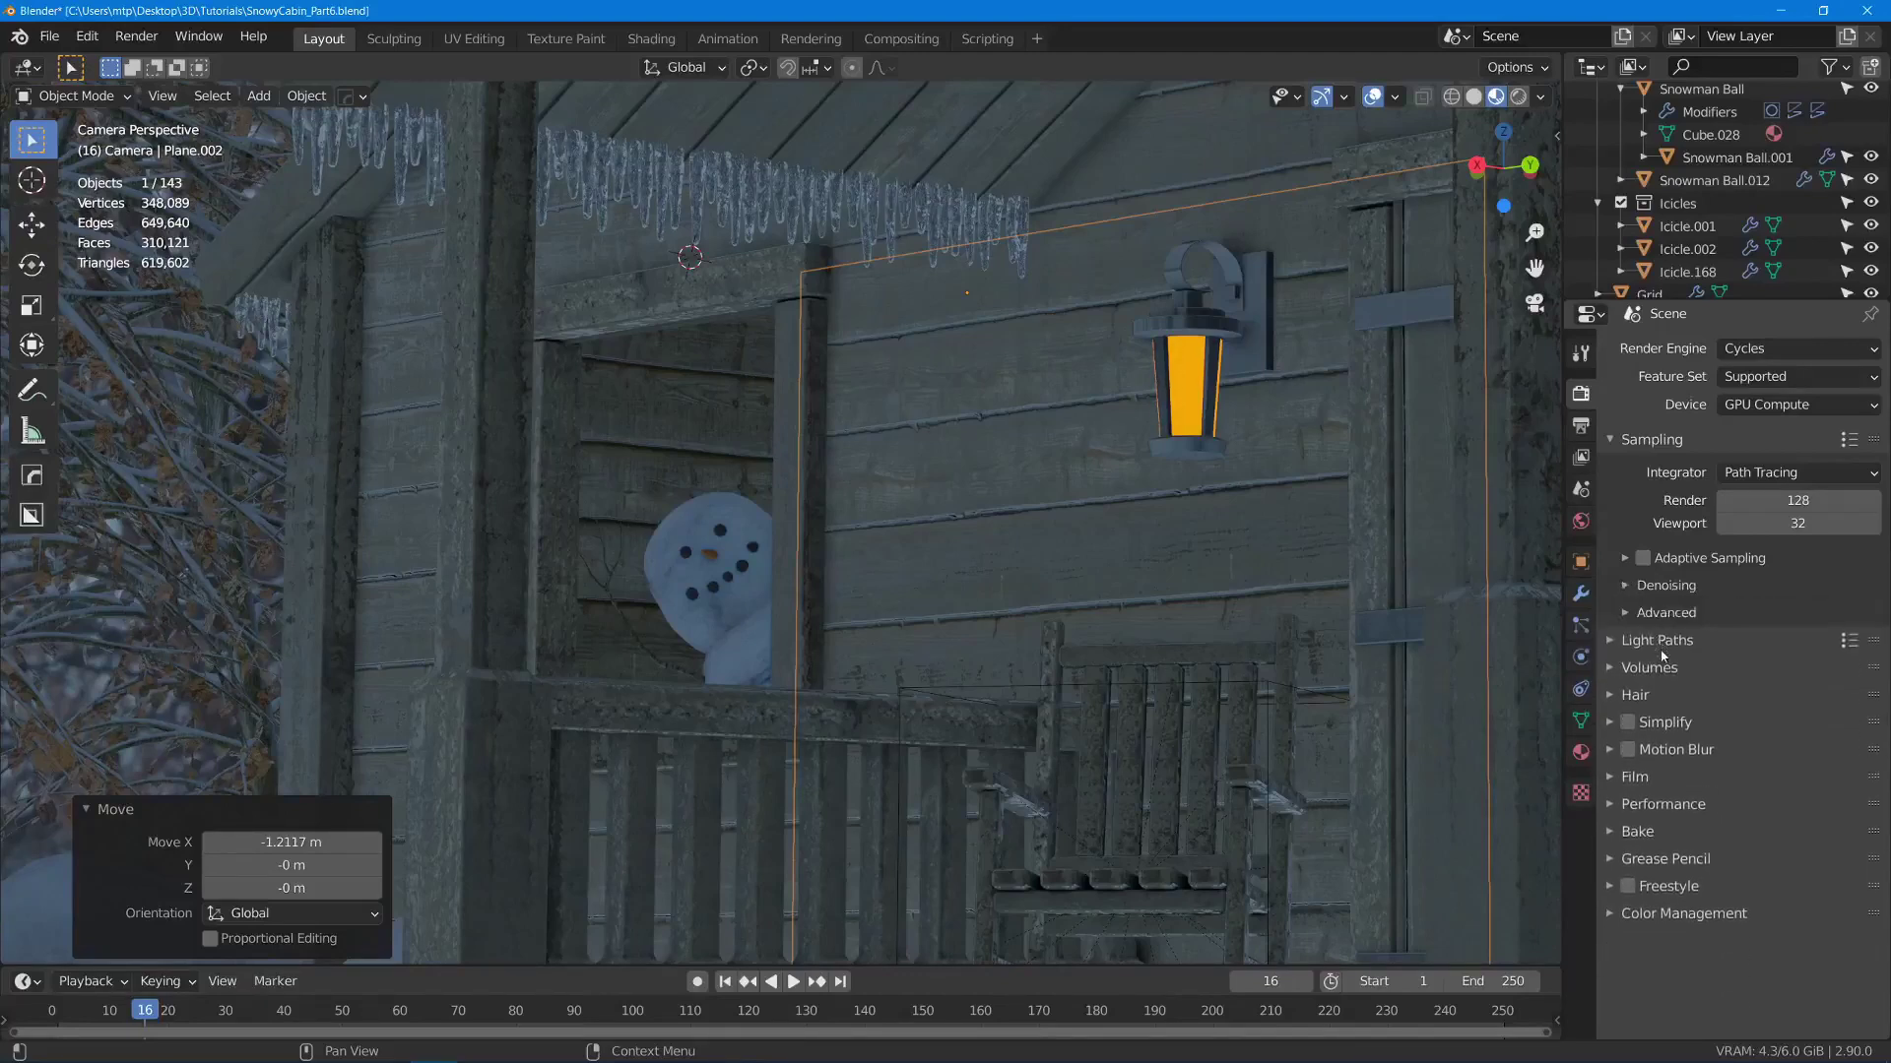
# - Preview the cabin lighting from the camera in Rendered shading, and return the viewport to Material Preview
pyautogui.press('z')
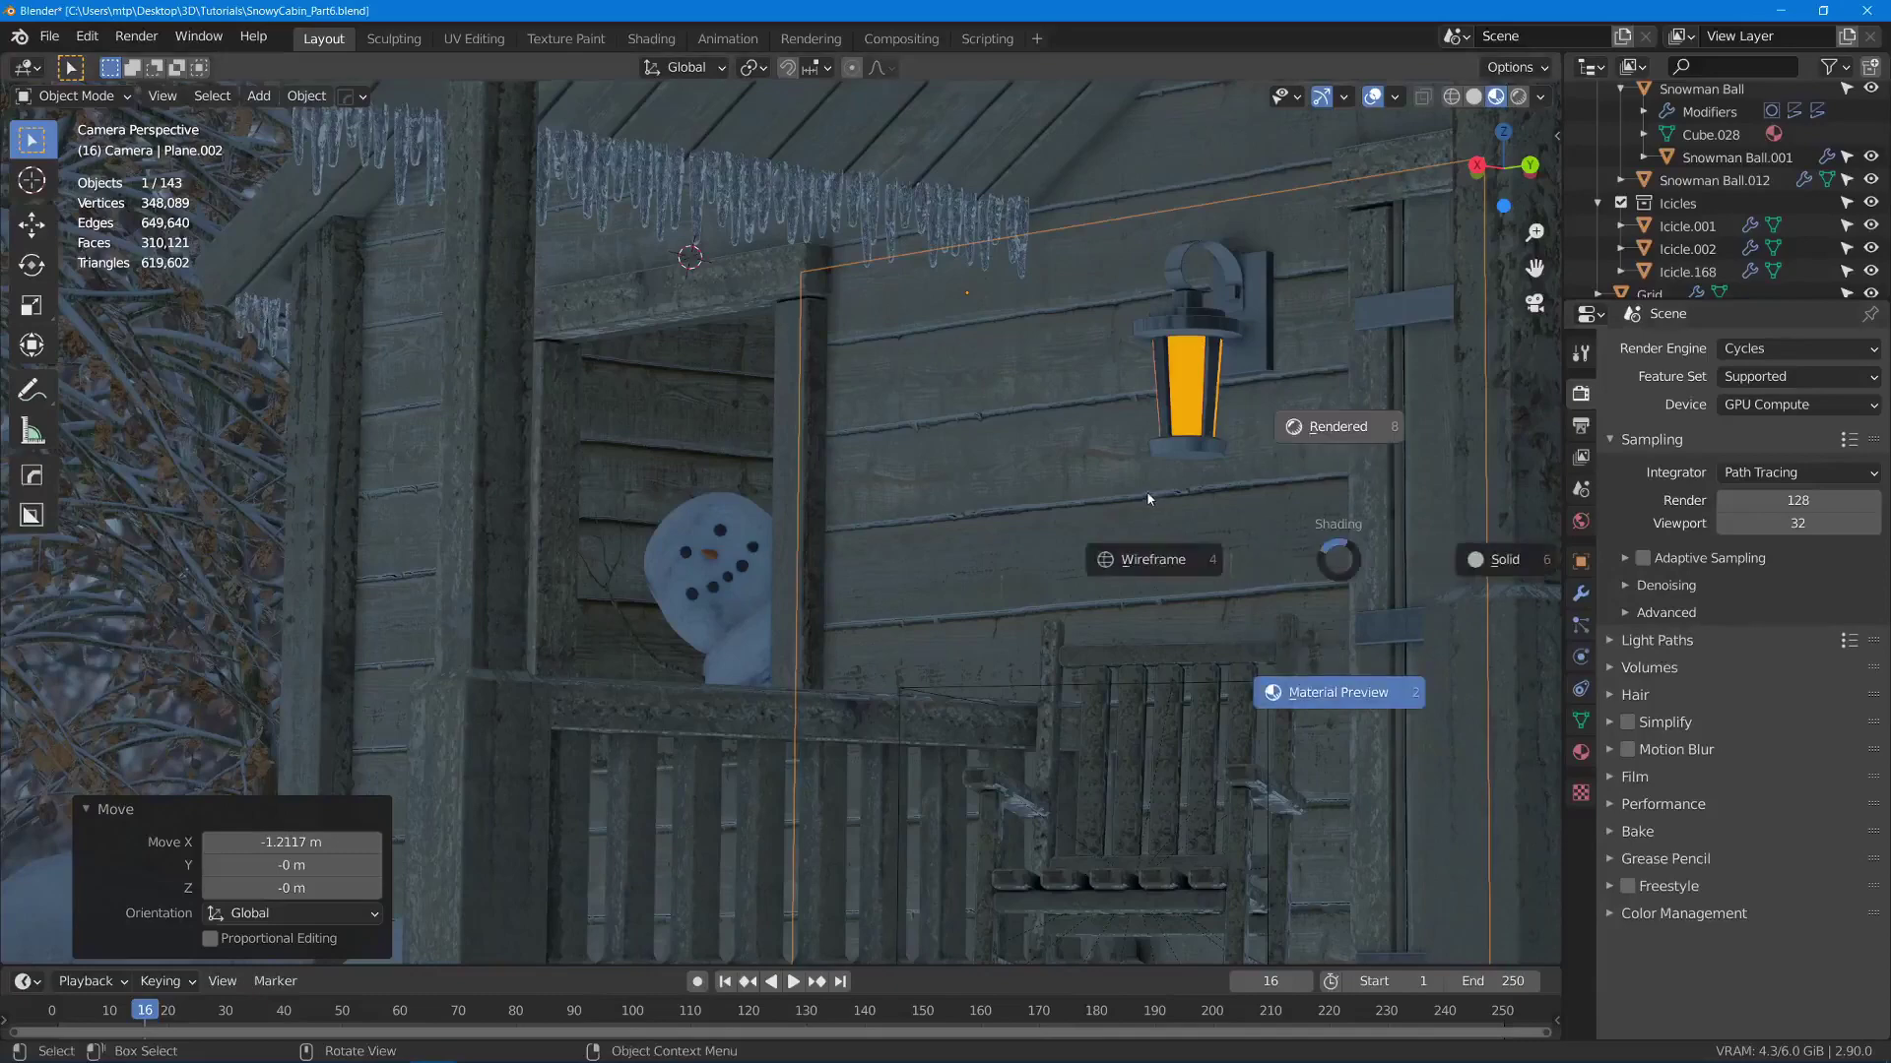
pyautogui.click(1365, 453)
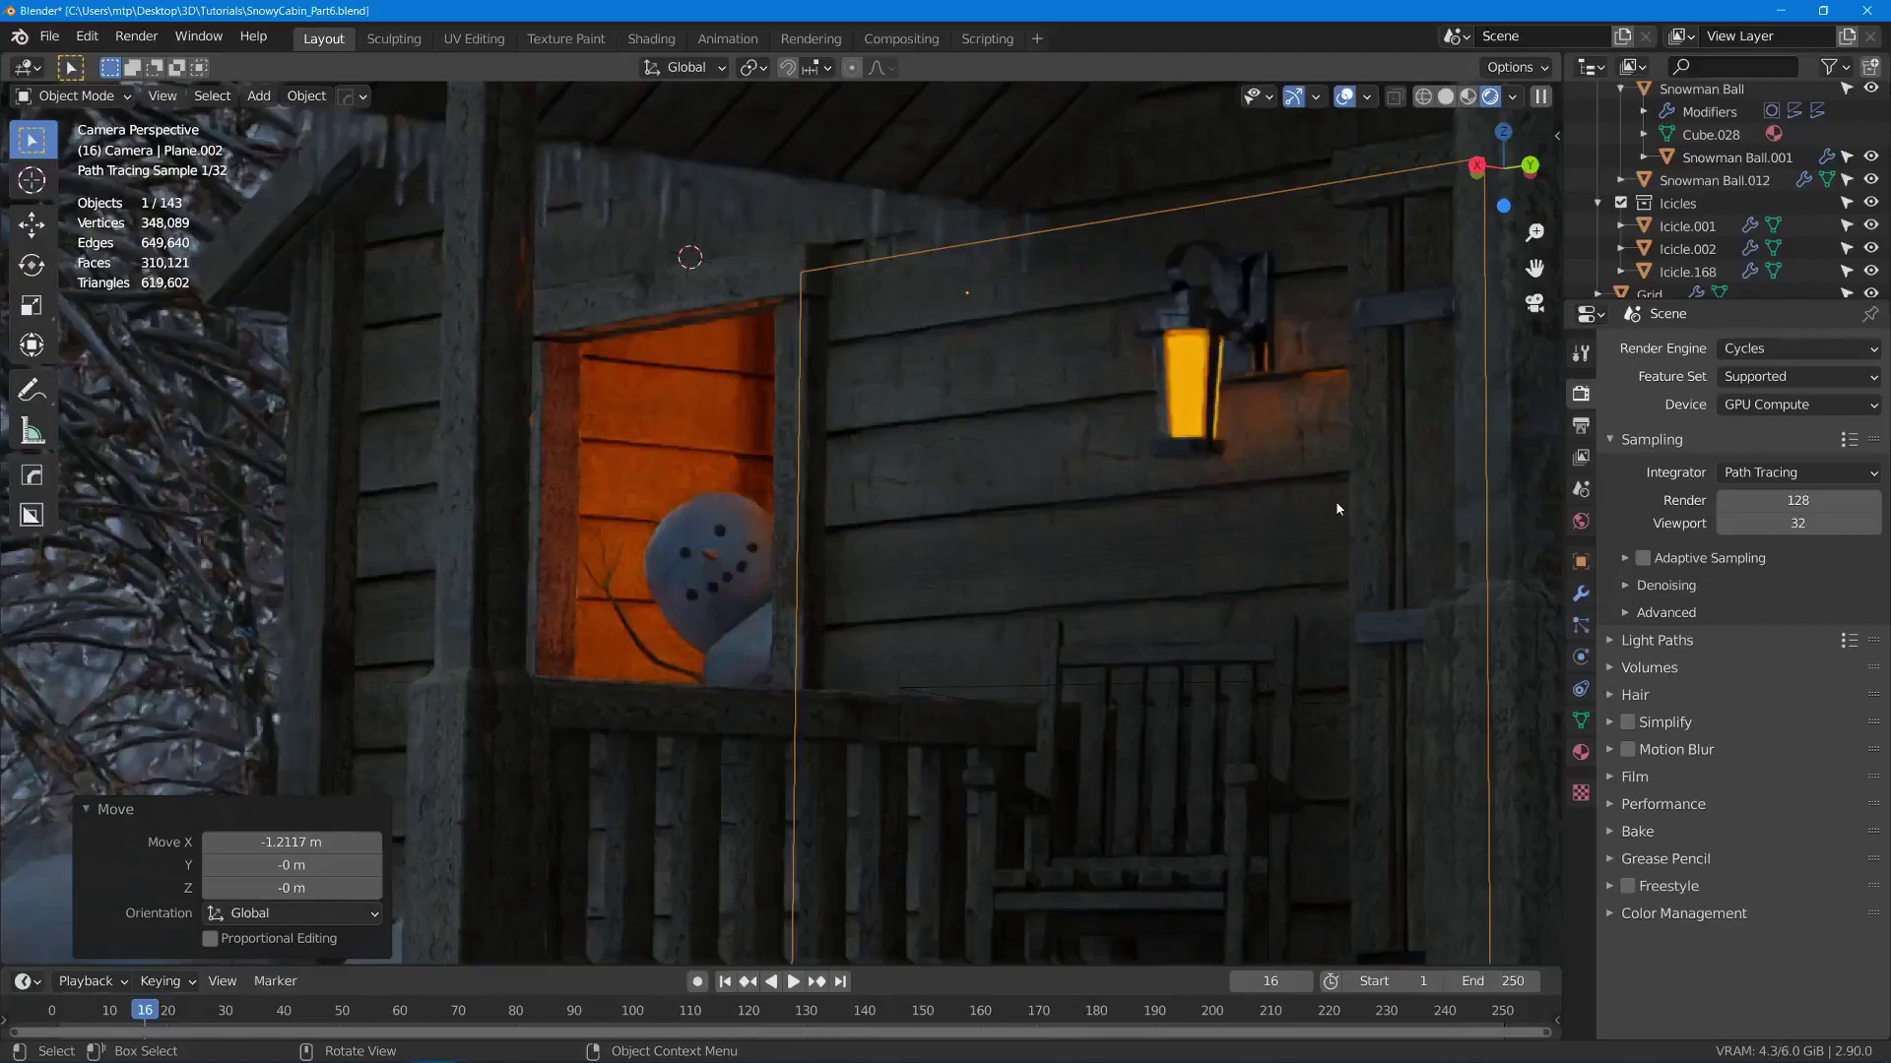
pyautogui.press('z')
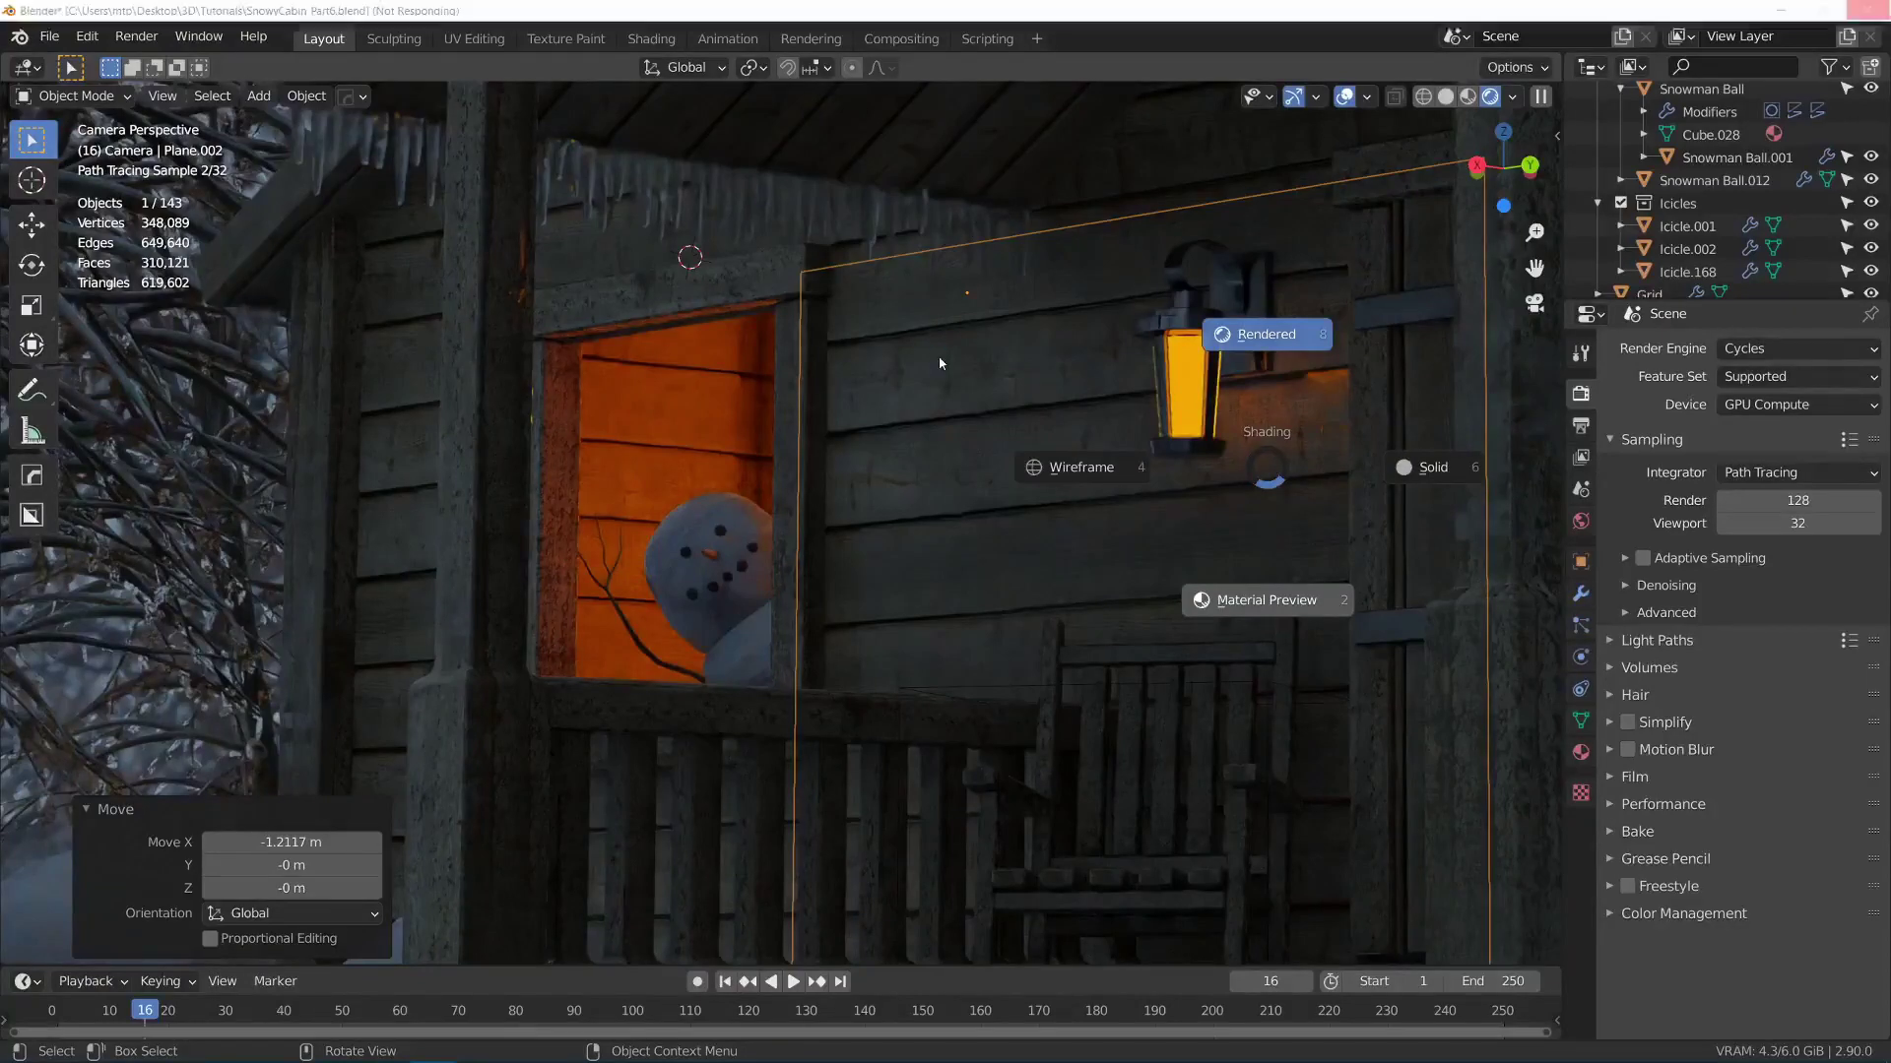
pyautogui.press('2')
# - Make a separate copy of the Emmisive material on the porch lantern beside the door and rename it "Glass"
pyautogui.moveTo(937, 356)
pyautogui.mouseDown(button='middle')
pyautogui.moveTo(952, 396)
pyautogui.moveTo(1002, 410)
pyautogui.moveTo(965, 425)
pyautogui.moveTo(1002, 429)
pyautogui.moveTo(1055, 387)
pyautogui.moveTo(1173, 400)
pyautogui.moveTo(878, 270)
pyautogui.mouseUp(button='middle')
pyautogui.scroll(-3, 1002, 410)
pyautogui.scroll(8, 965, 426)
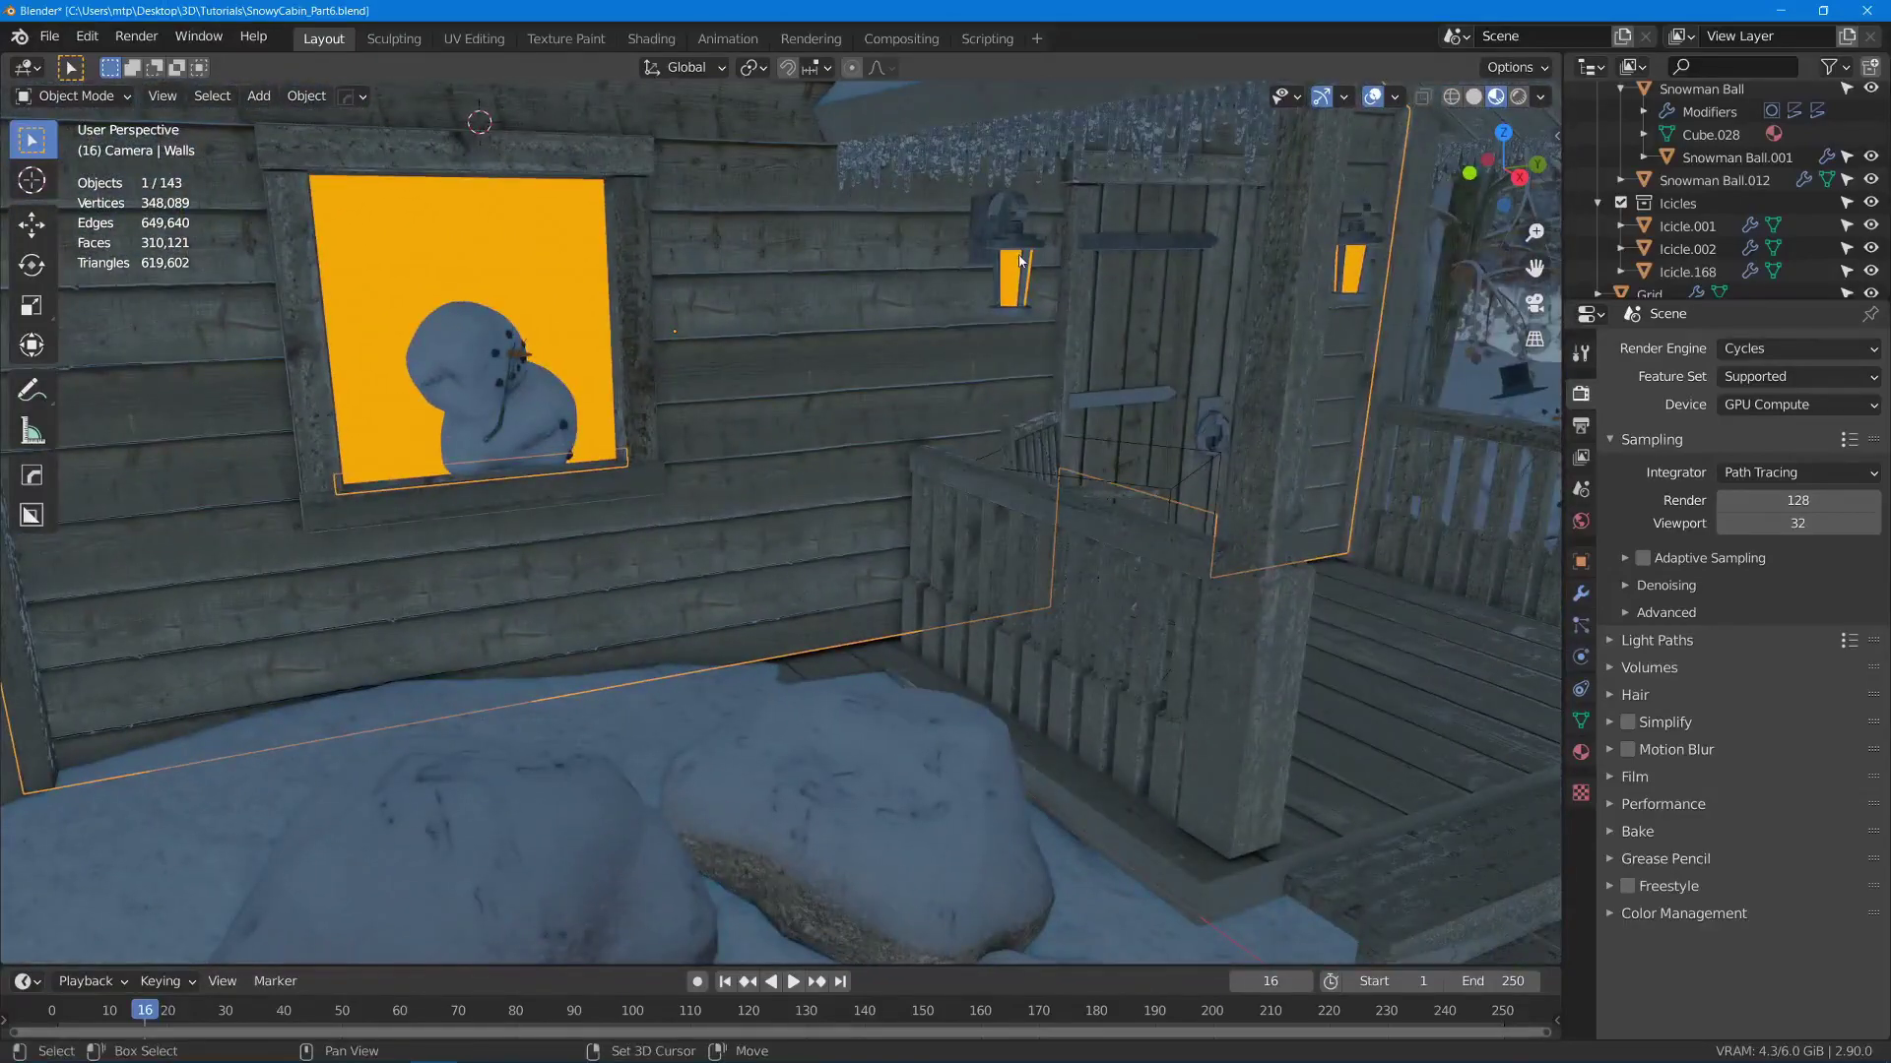
pyautogui.scroll(5, 1021, 266)
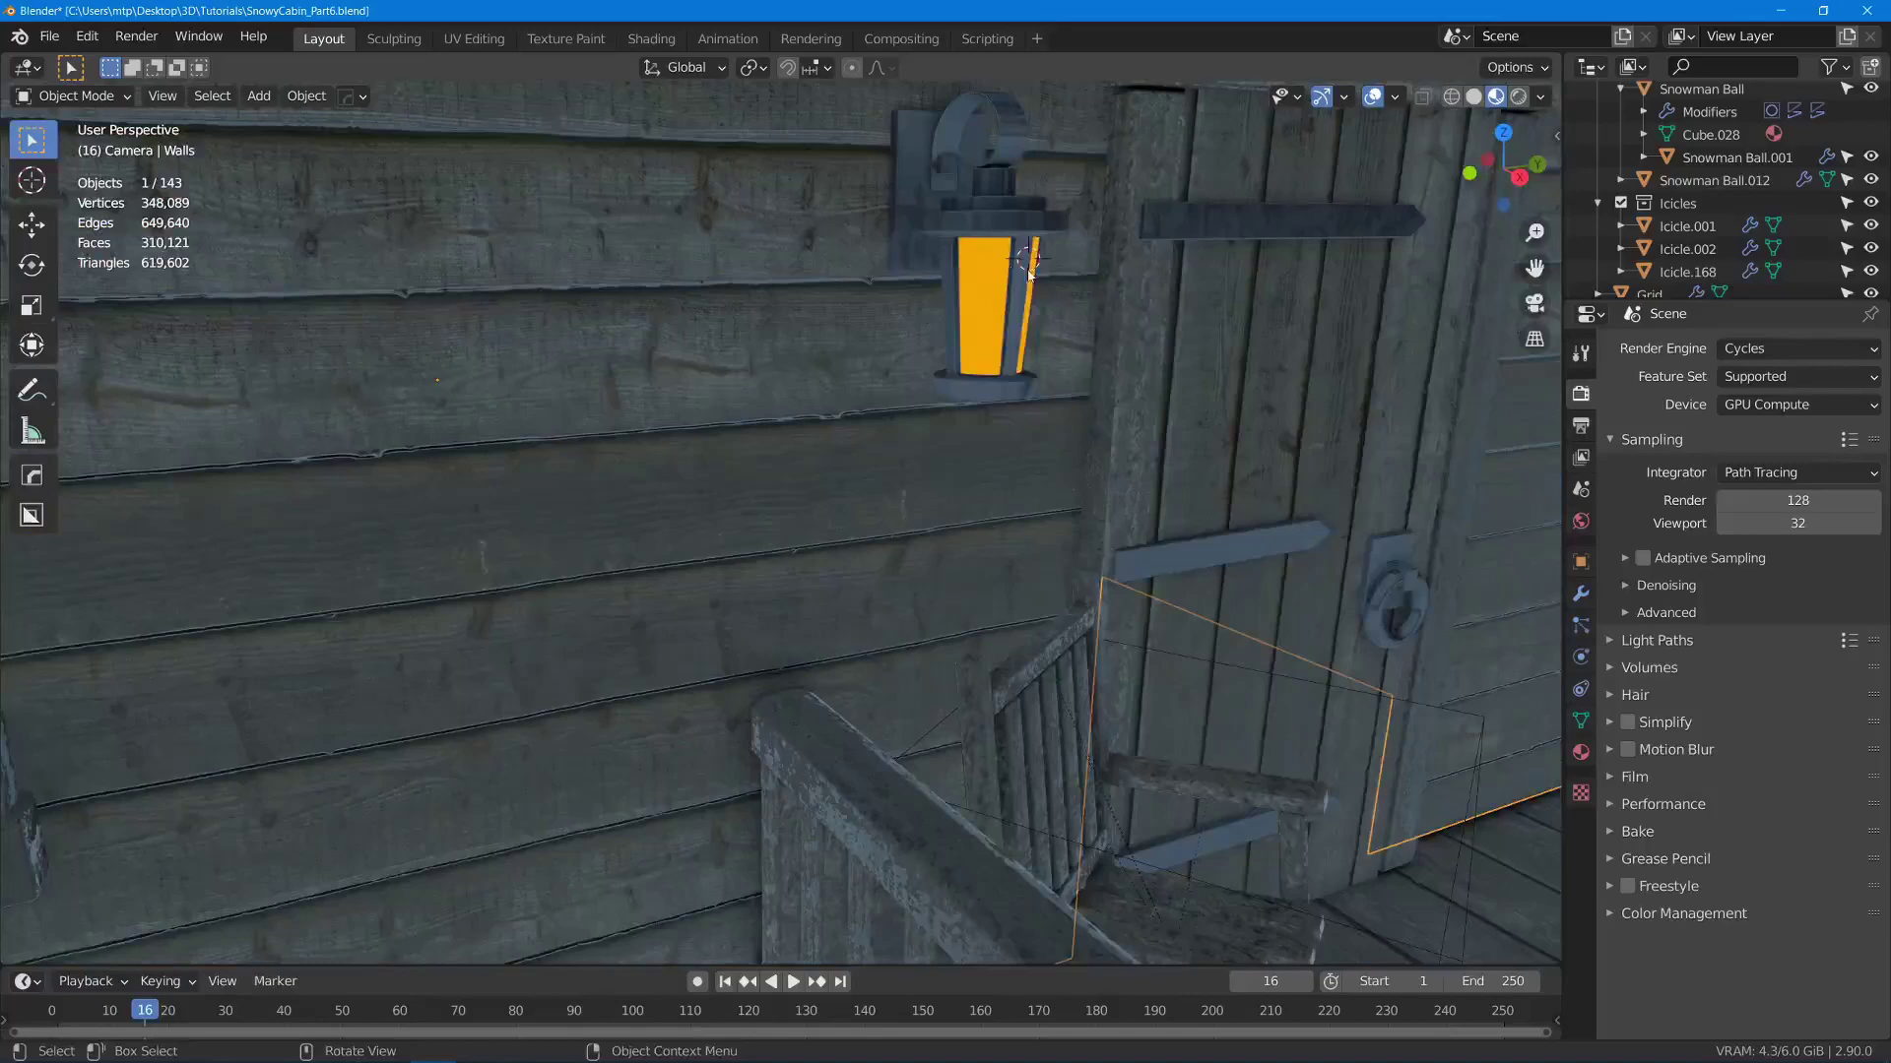
pyautogui.moveTo(1029, 273); pyautogui.dragTo(866, 281, button='middle')
pyautogui.scroll(4, 1104, 268)
pyautogui.click(1044, 295)
pyautogui.click(1580, 753)
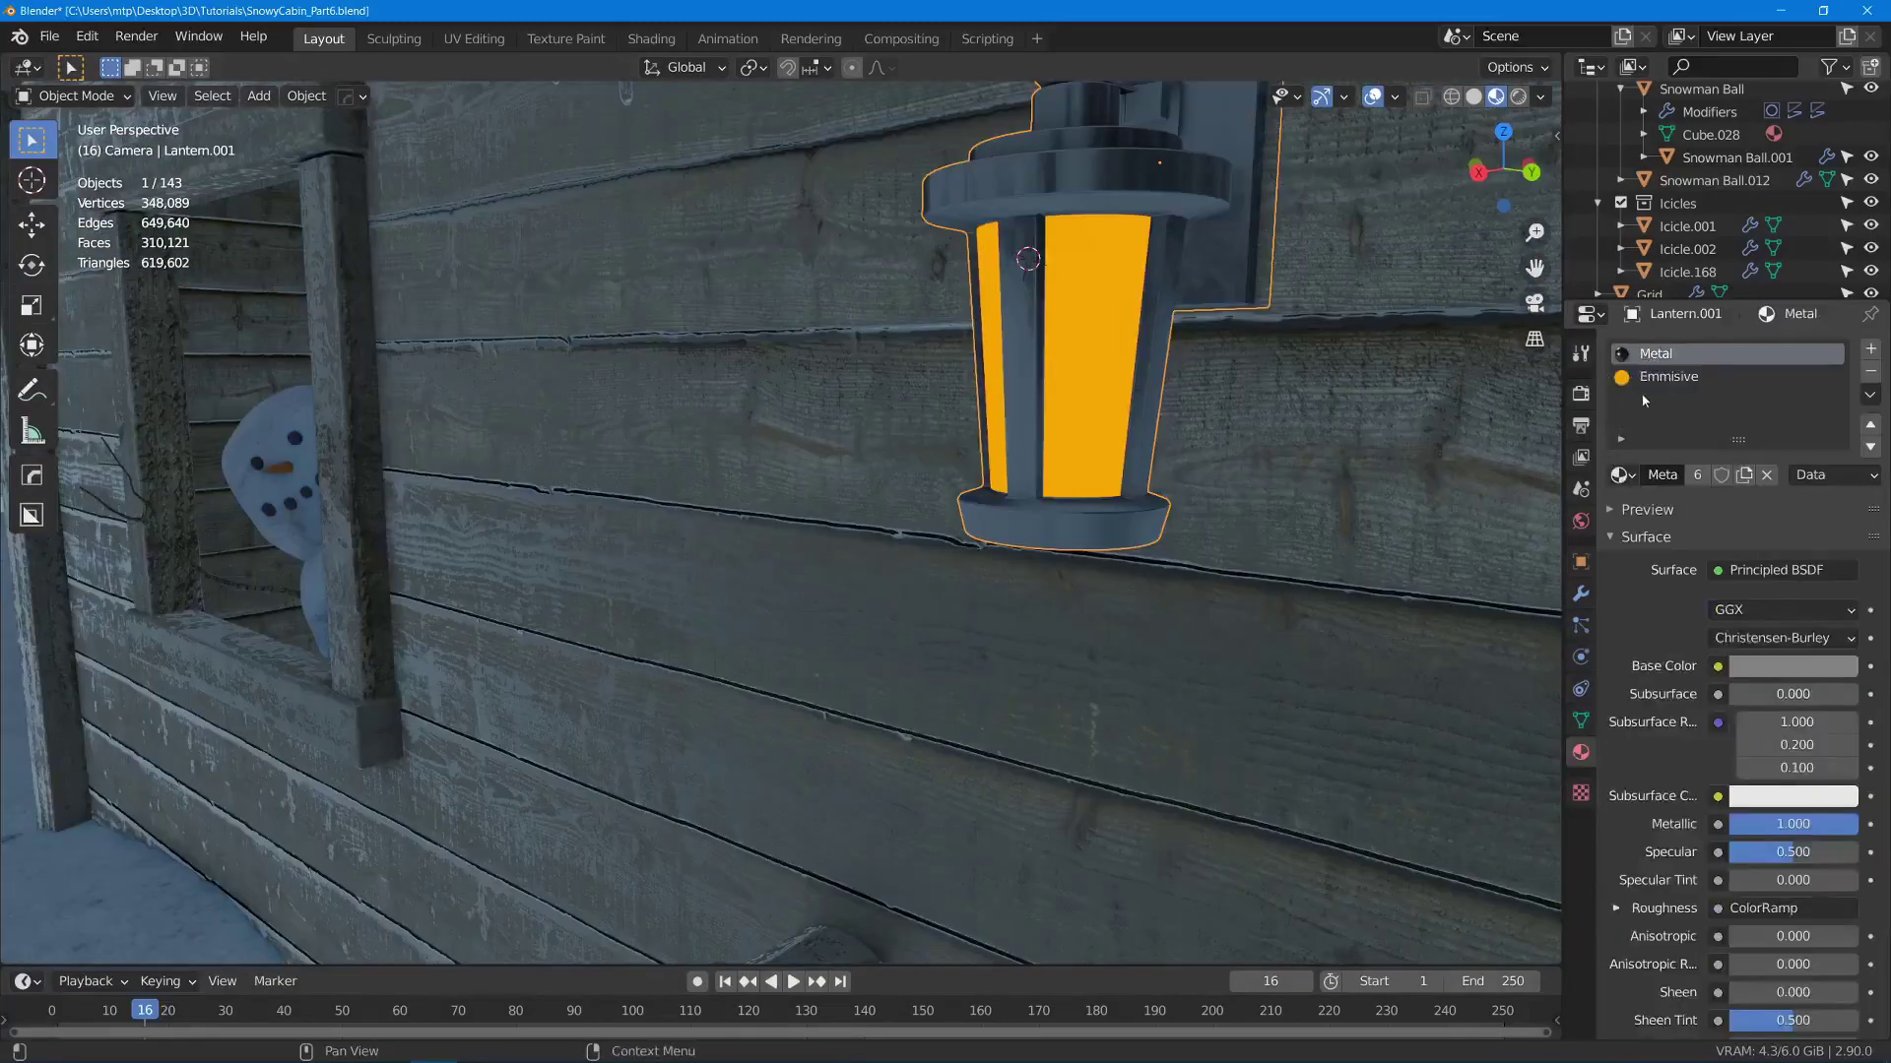
pyautogui.click(1662, 380)
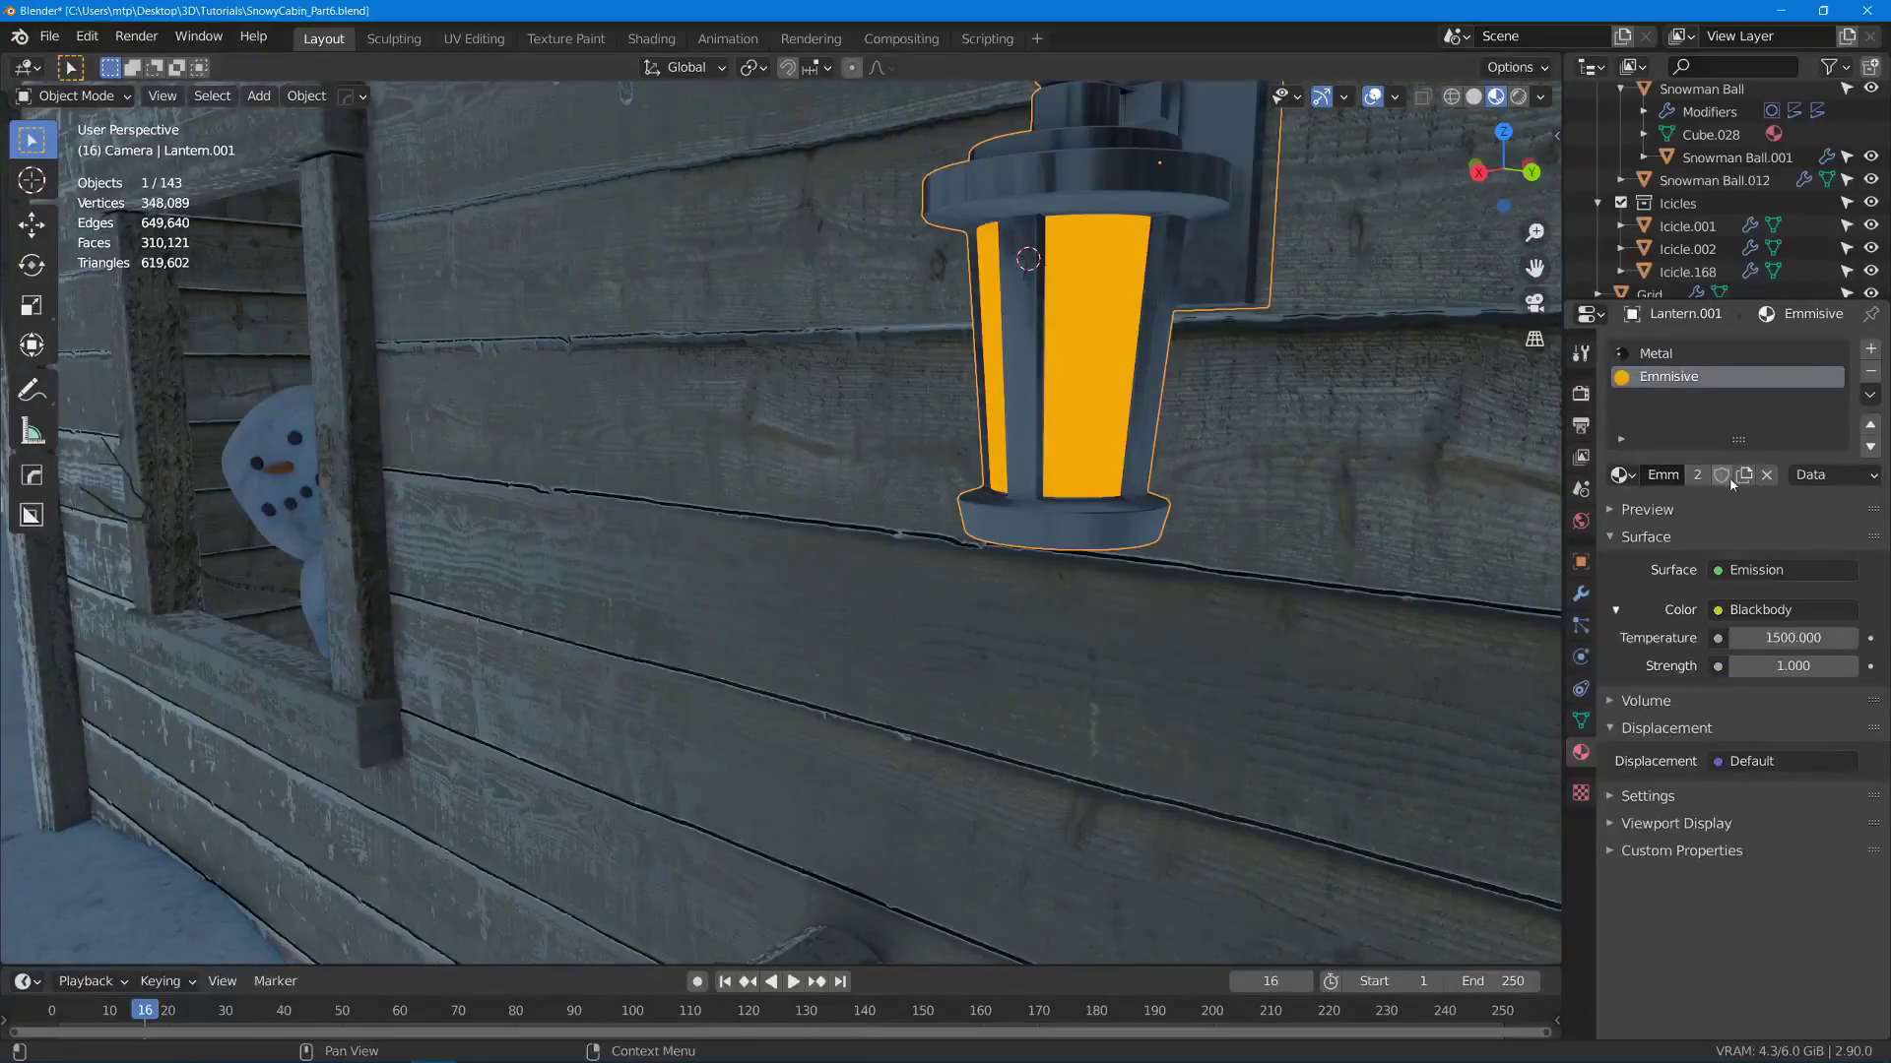
pyautogui.click(1742, 475)
pyautogui.doubleClick(1687, 379)
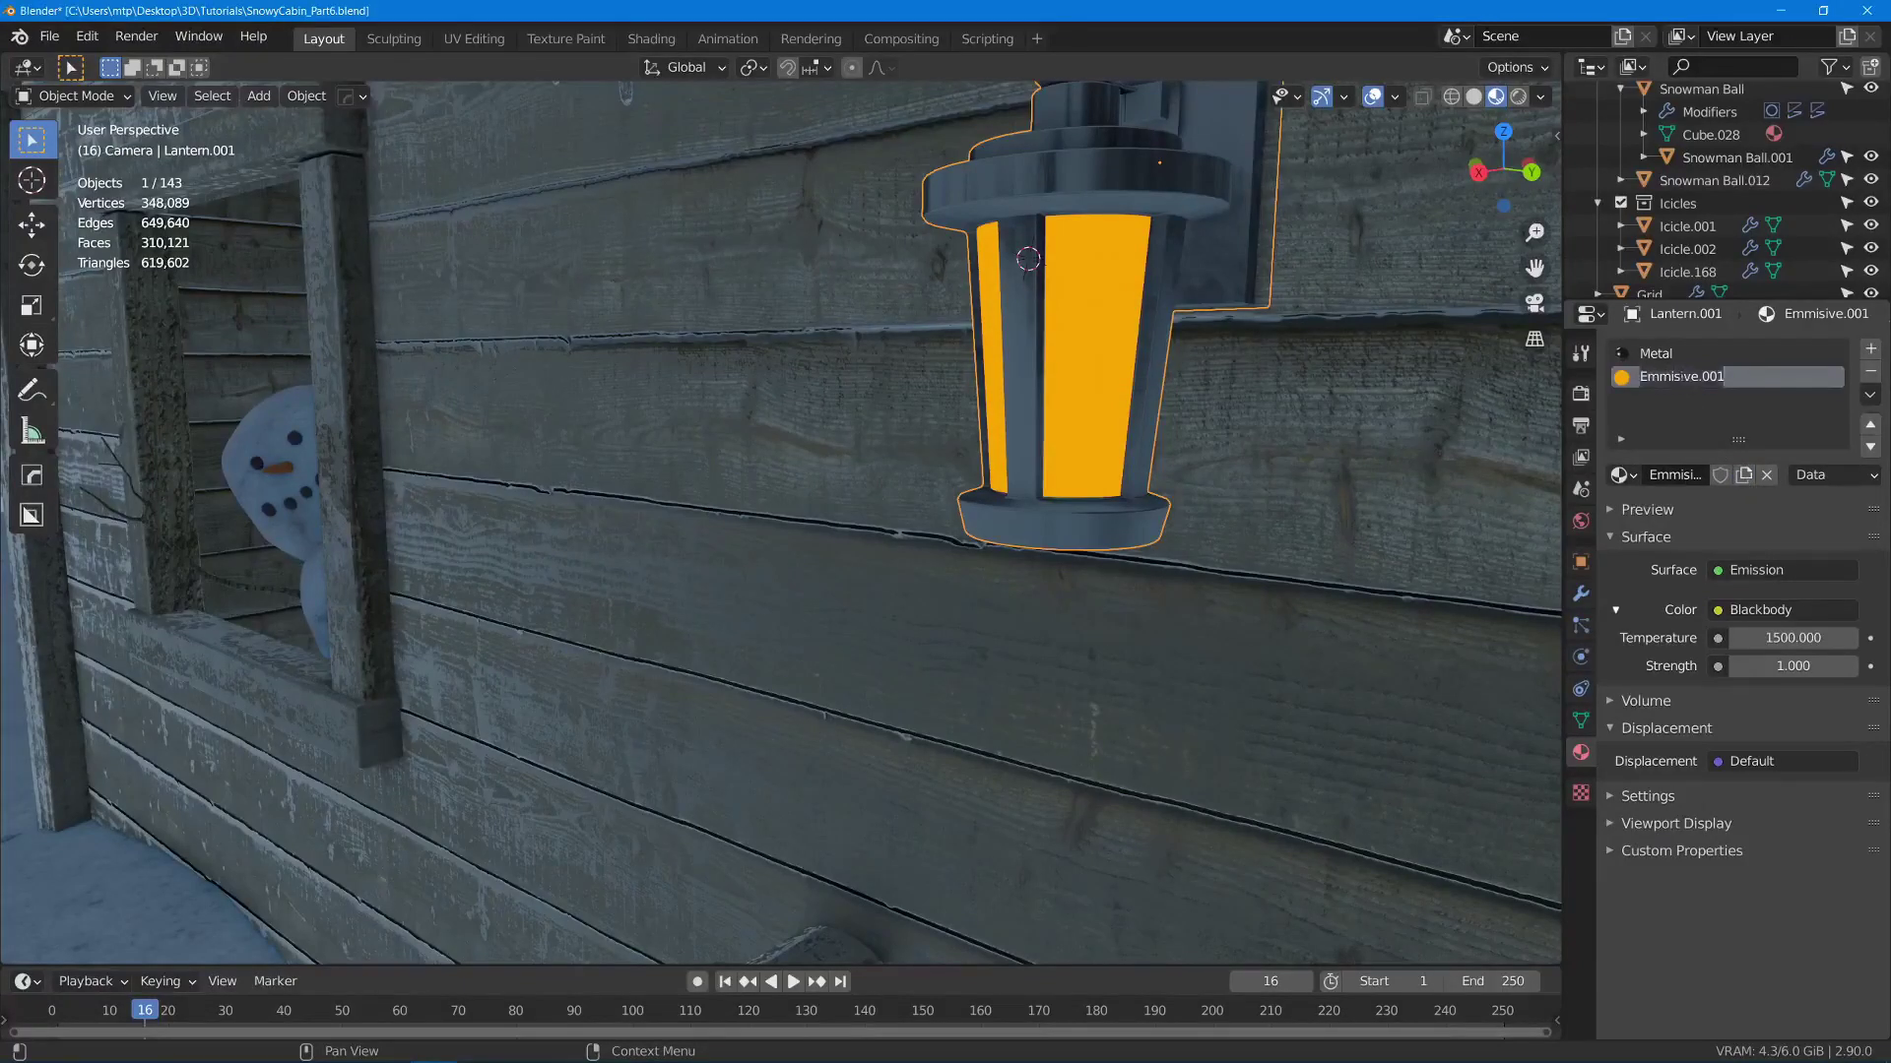
pyautogui.write('Glass')
pyautogui.press('Return')
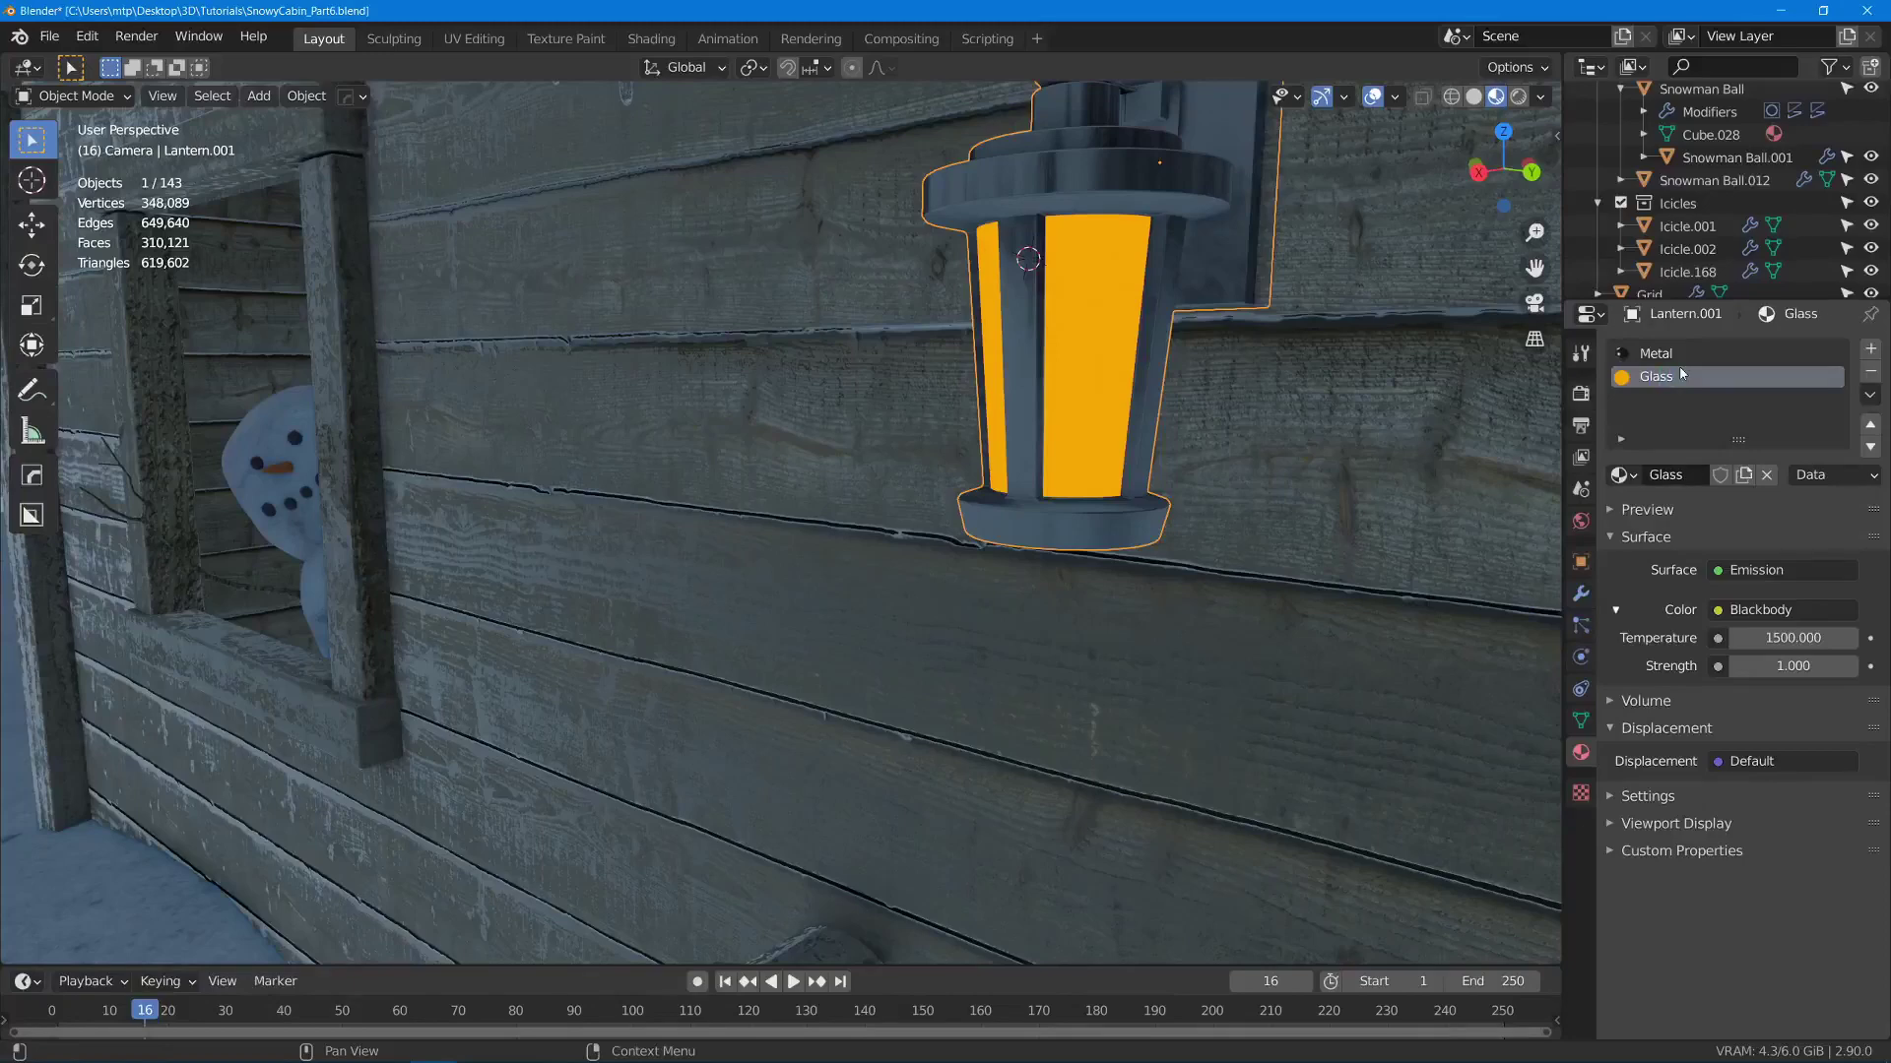
# - Change the Glass material's surface shader to Glass BSDF and disconnect the Blackbody node from its color
pyautogui.click(1752, 570)
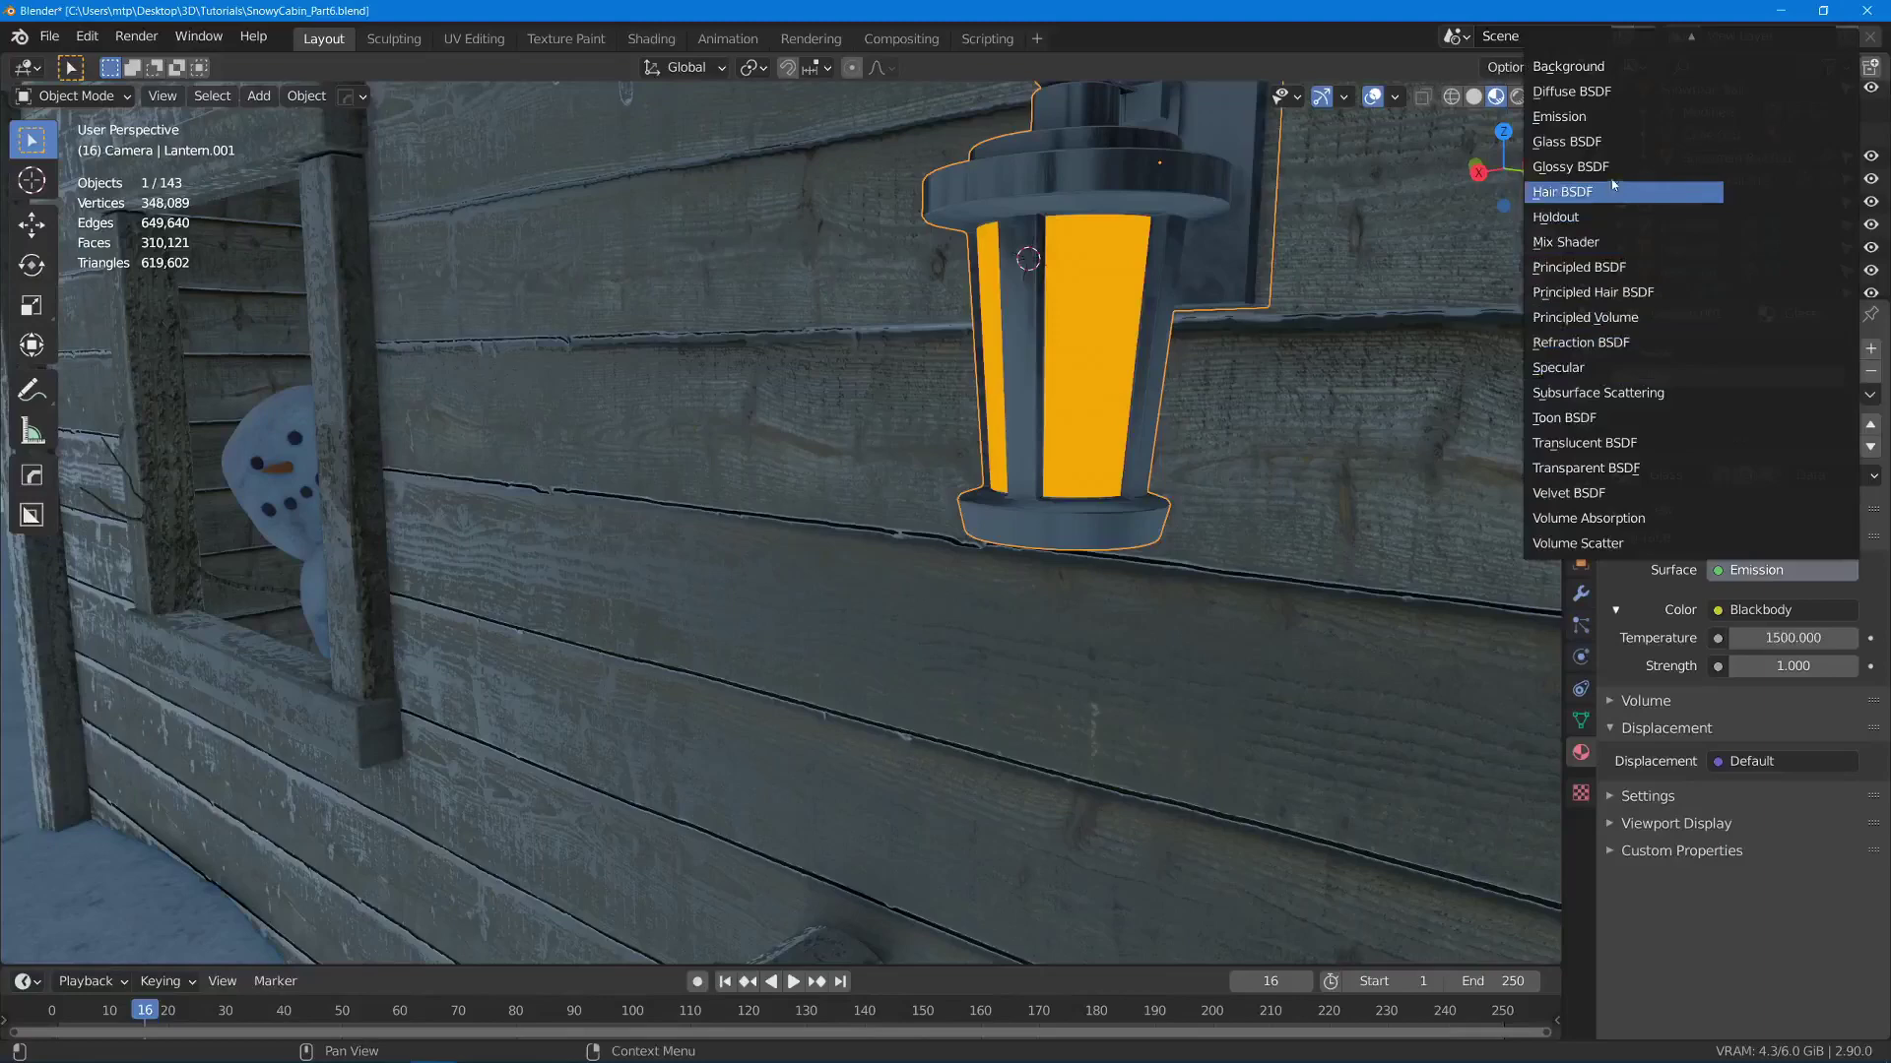
pyautogui.click(1593, 140)
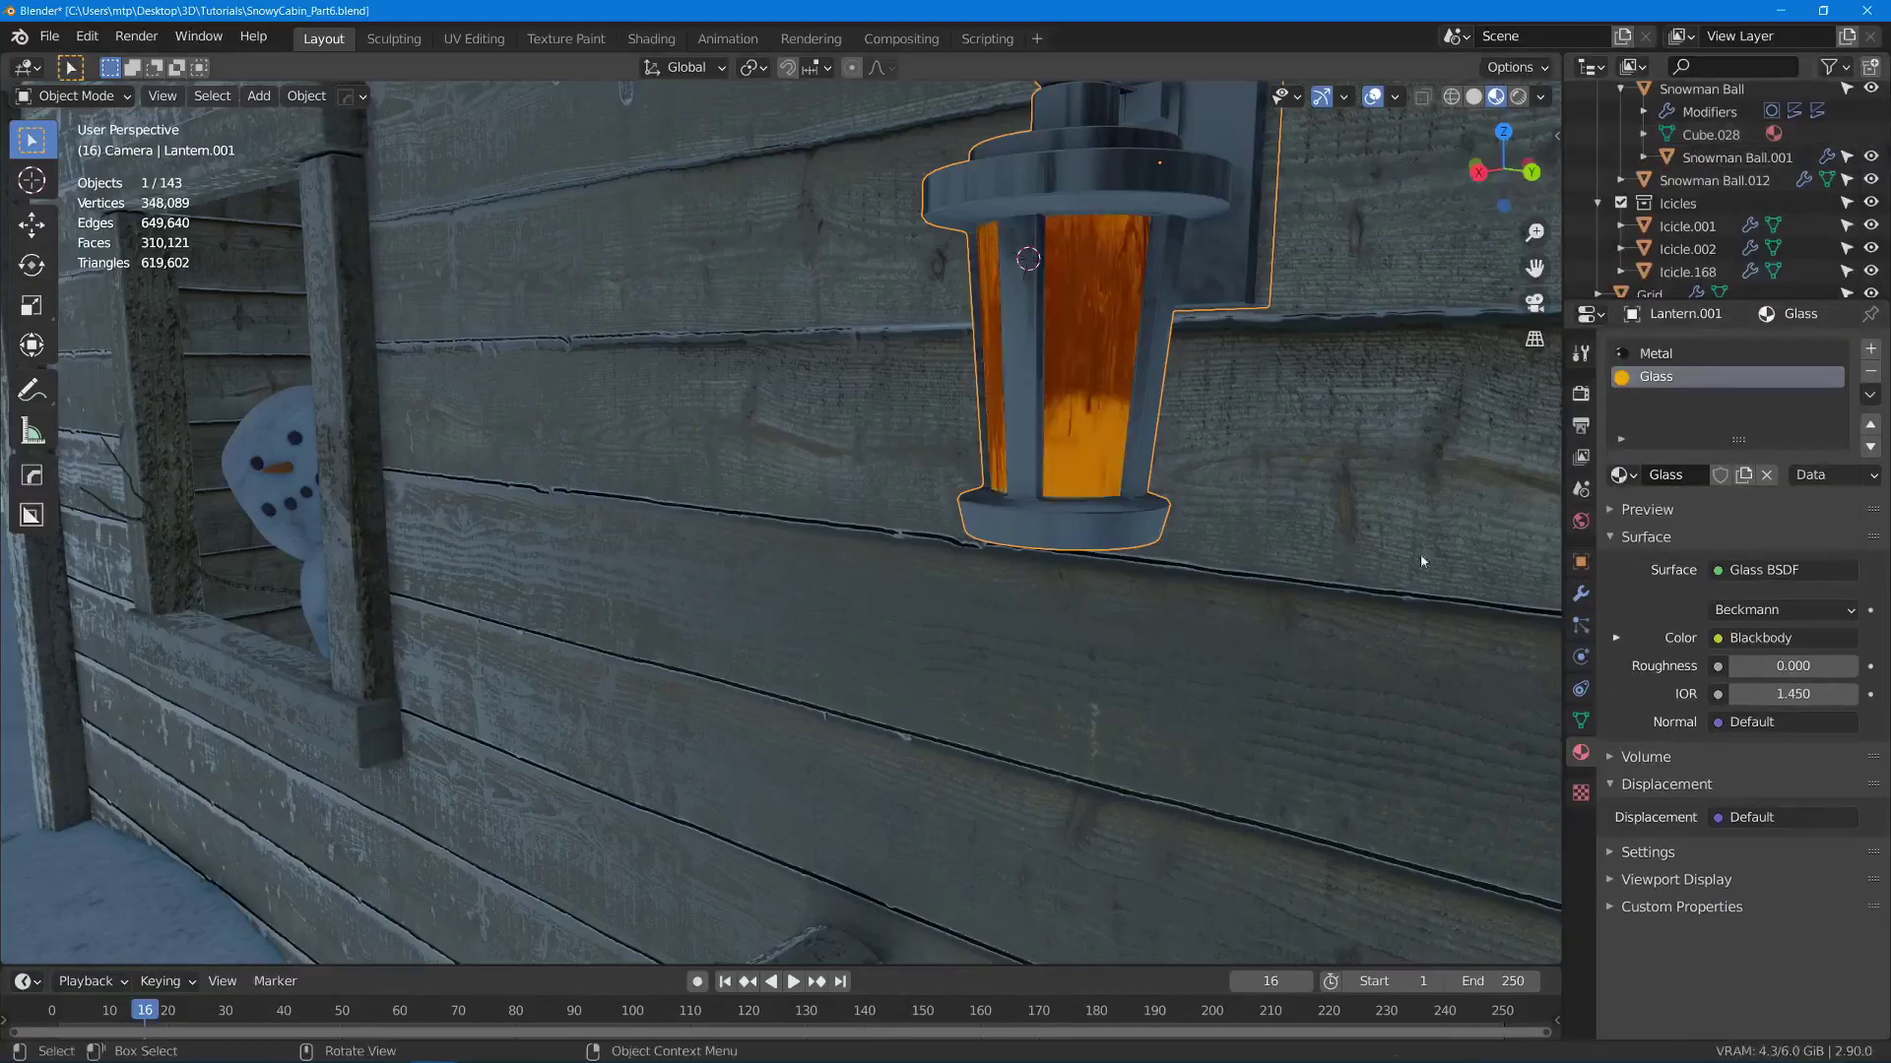
pyautogui.moveTo(1420, 553); pyautogui.dragTo(1140, 363, button='middle')
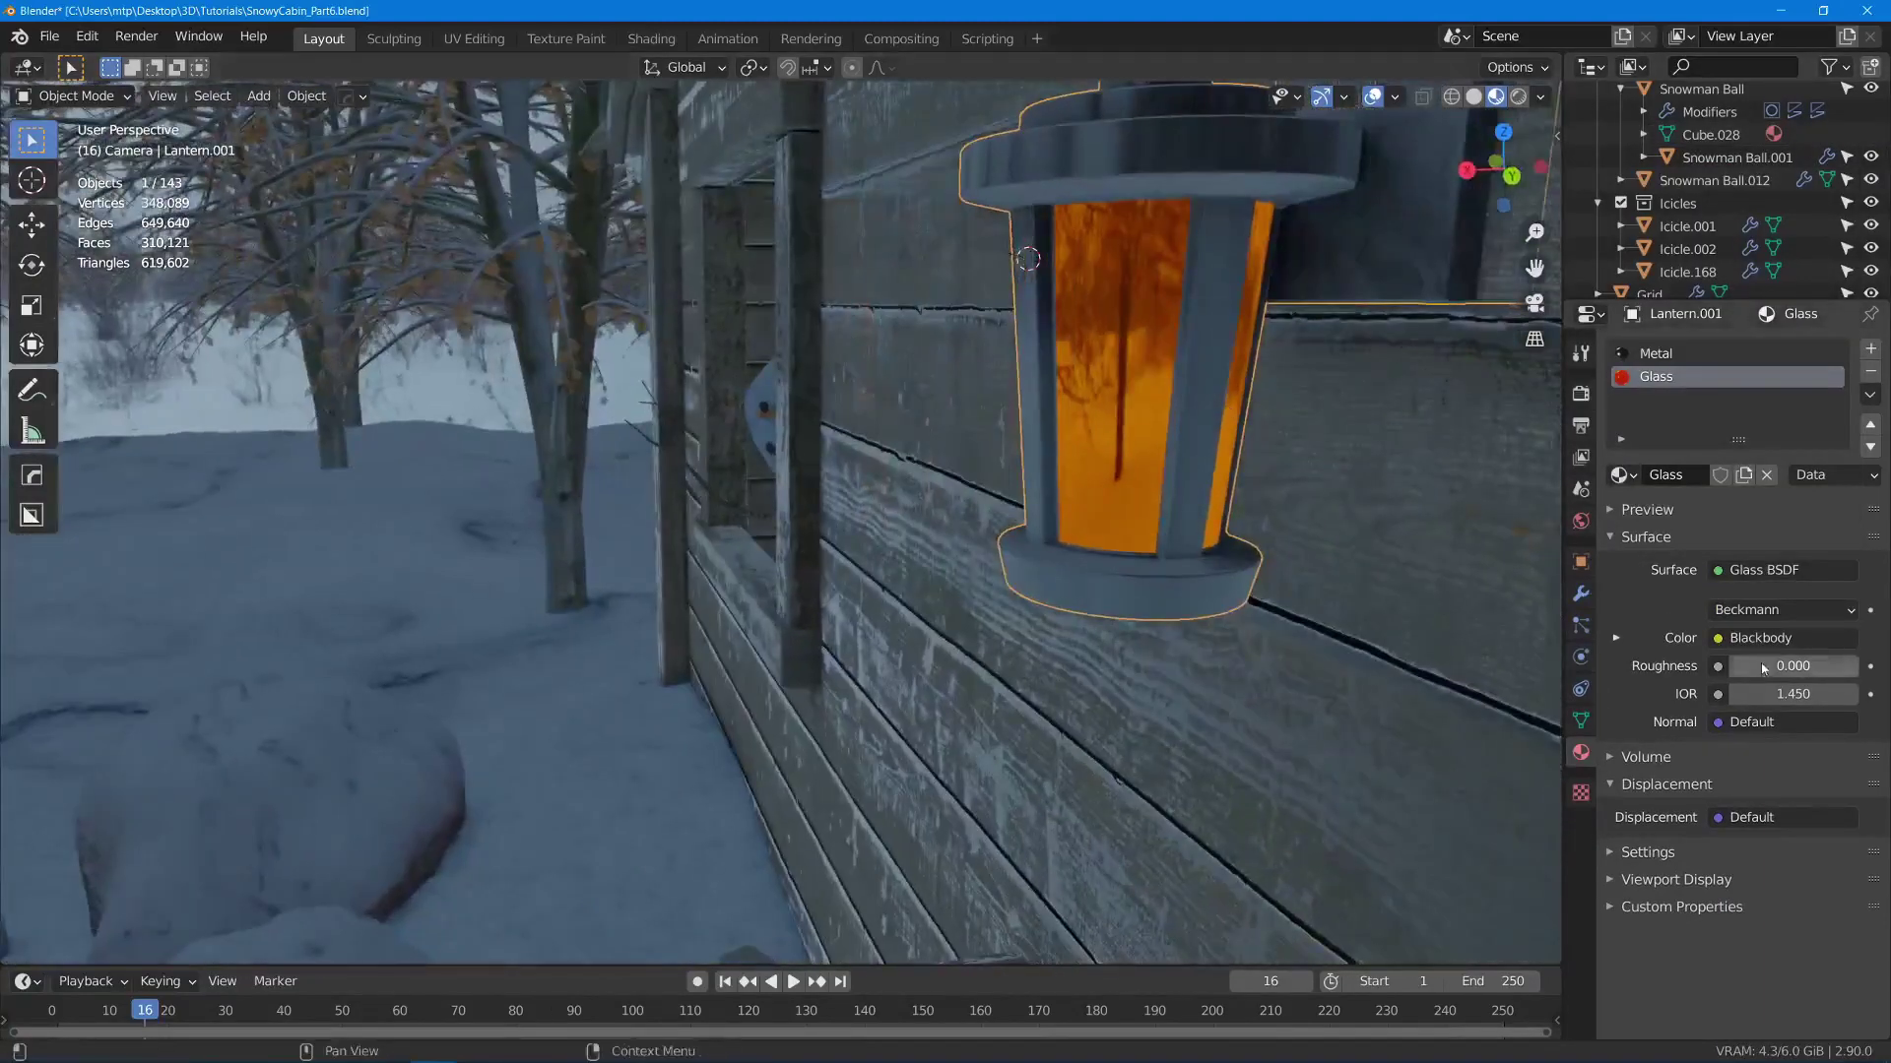
pyautogui.click(1616, 638)
pyautogui.click(1773, 638)
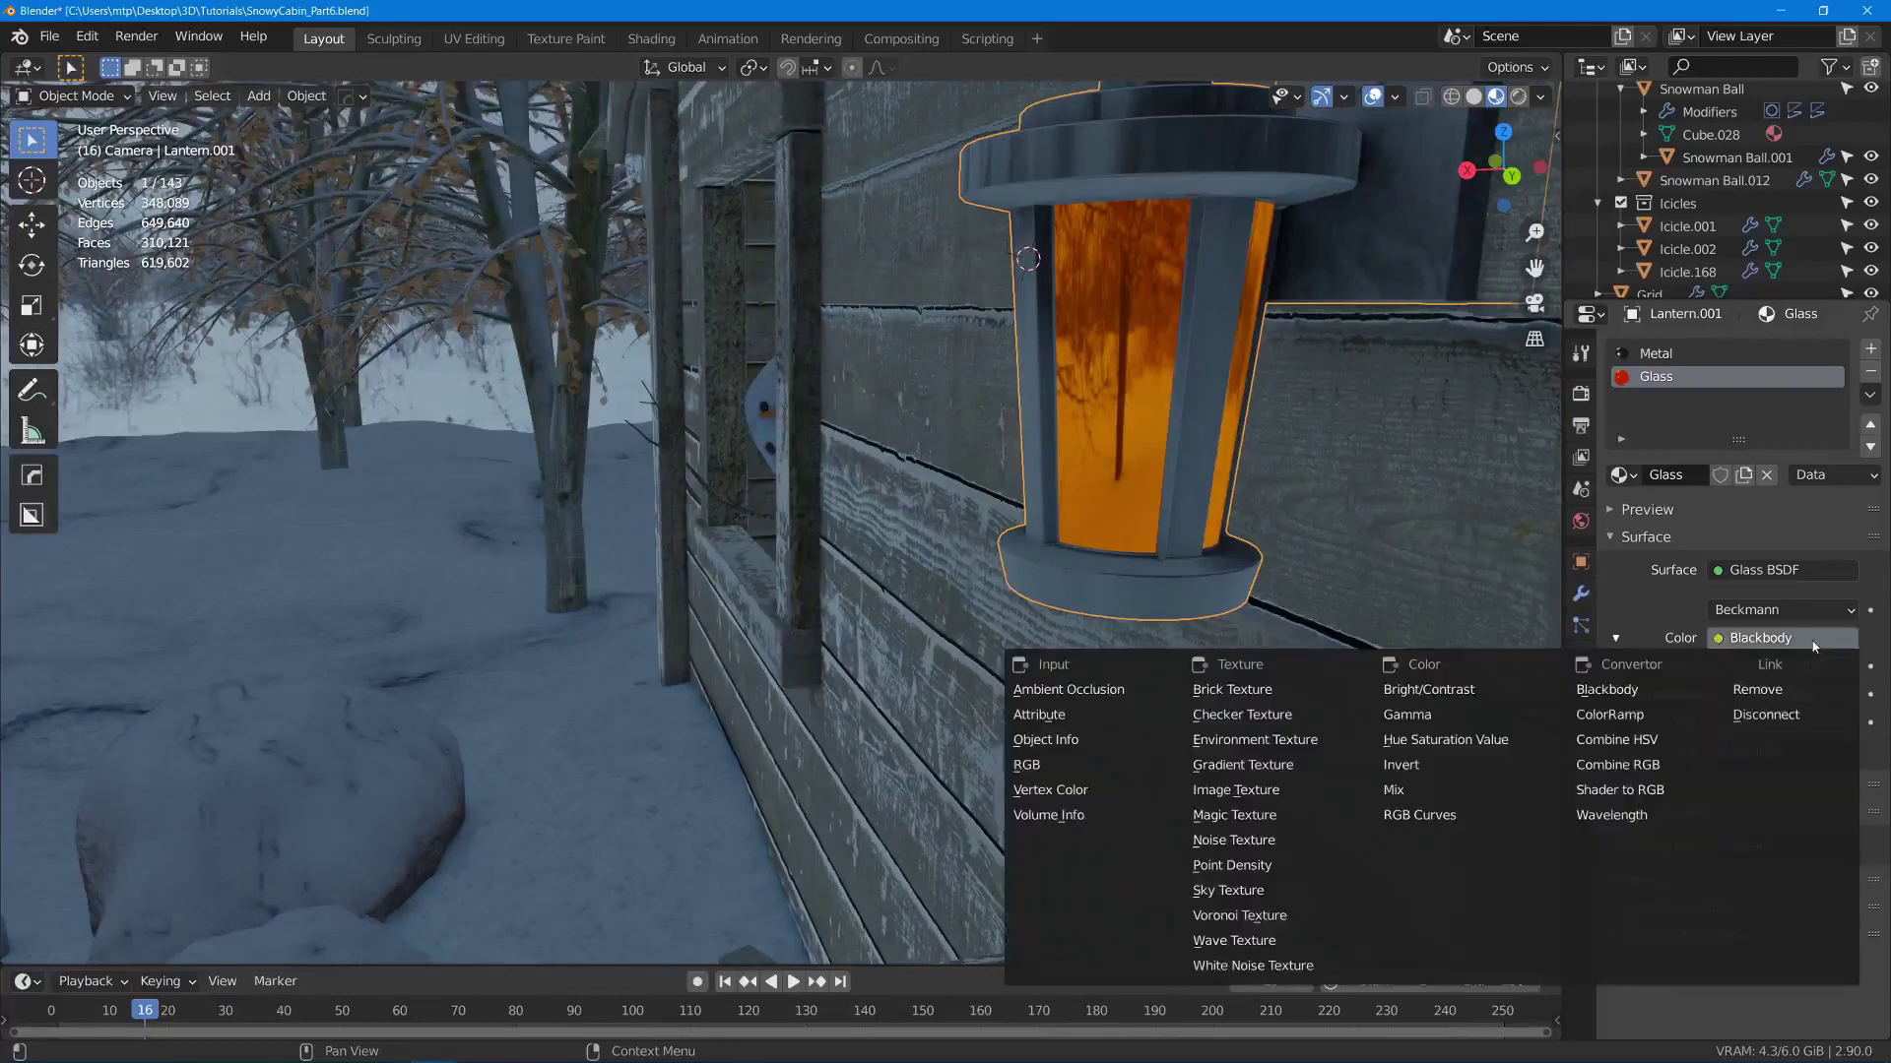
pyautogui.click(1766, 715)
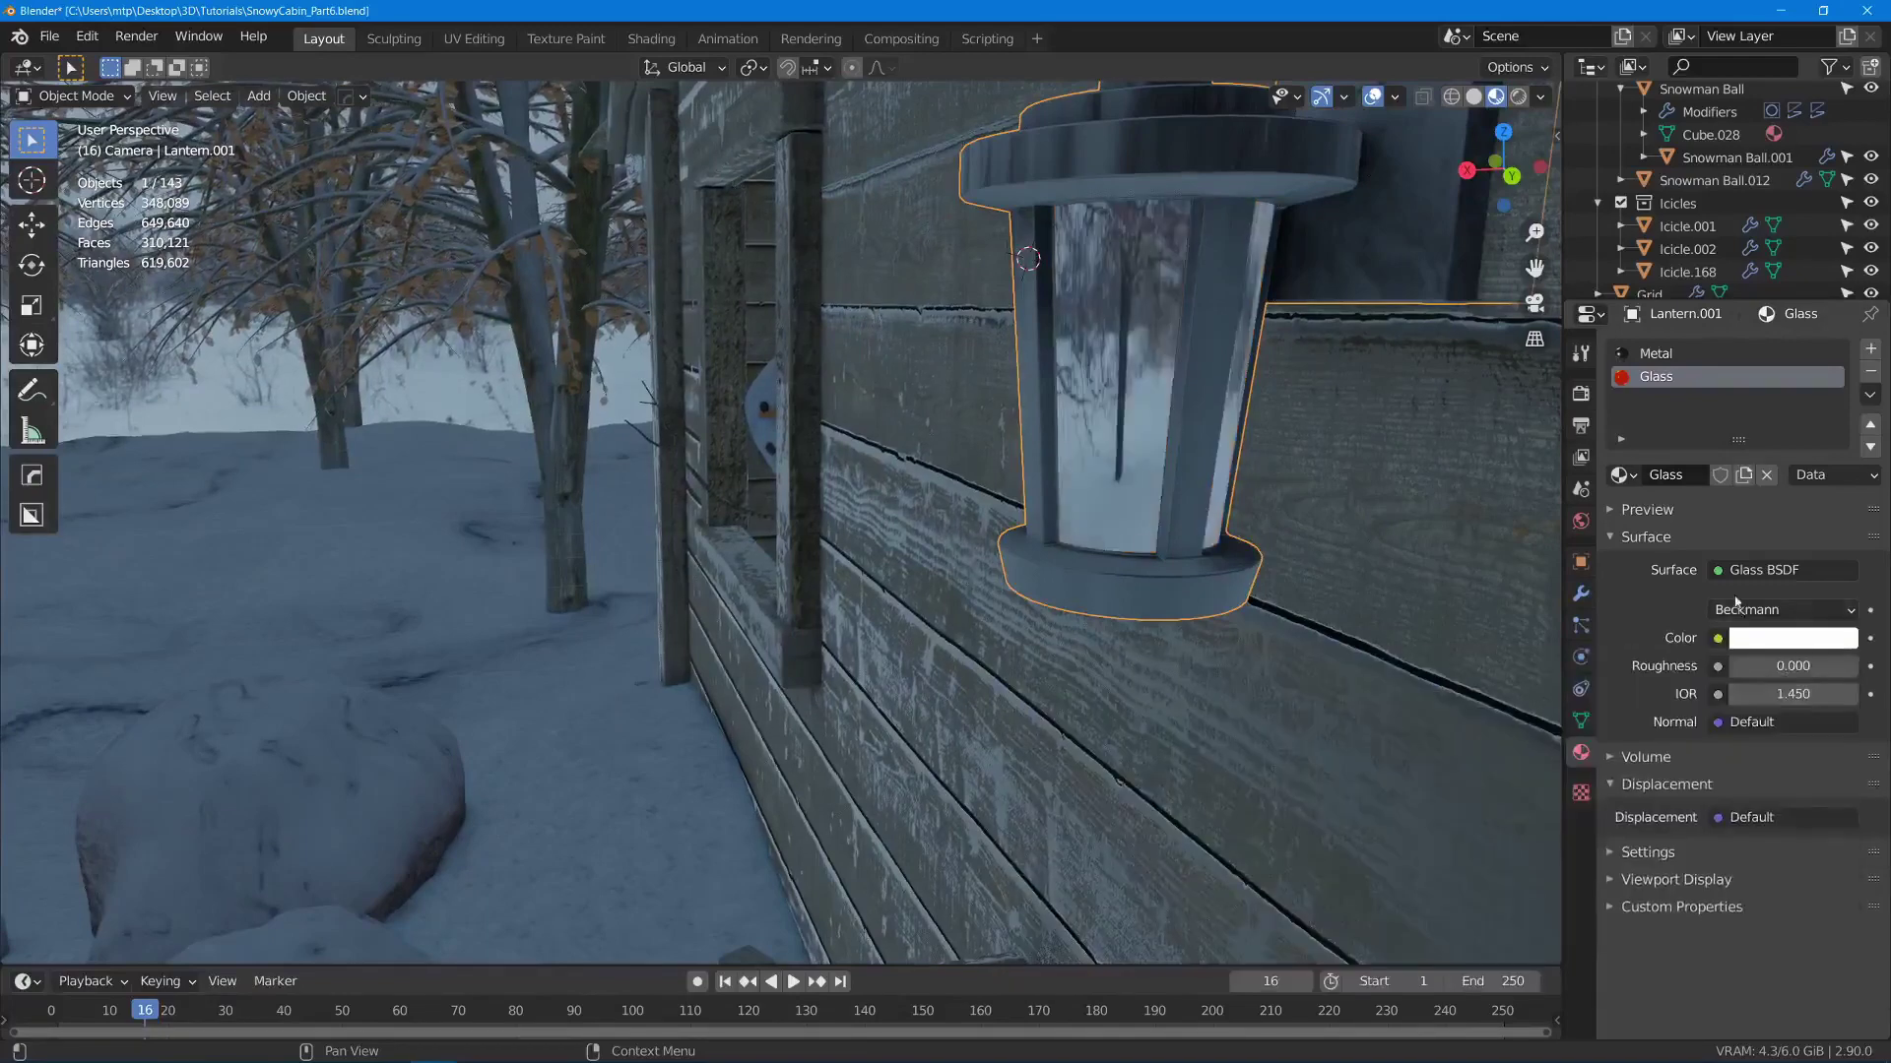
pyautogui.moveTo(1142, 532); pyautogui.dragTo(1162, 551, button='middle')
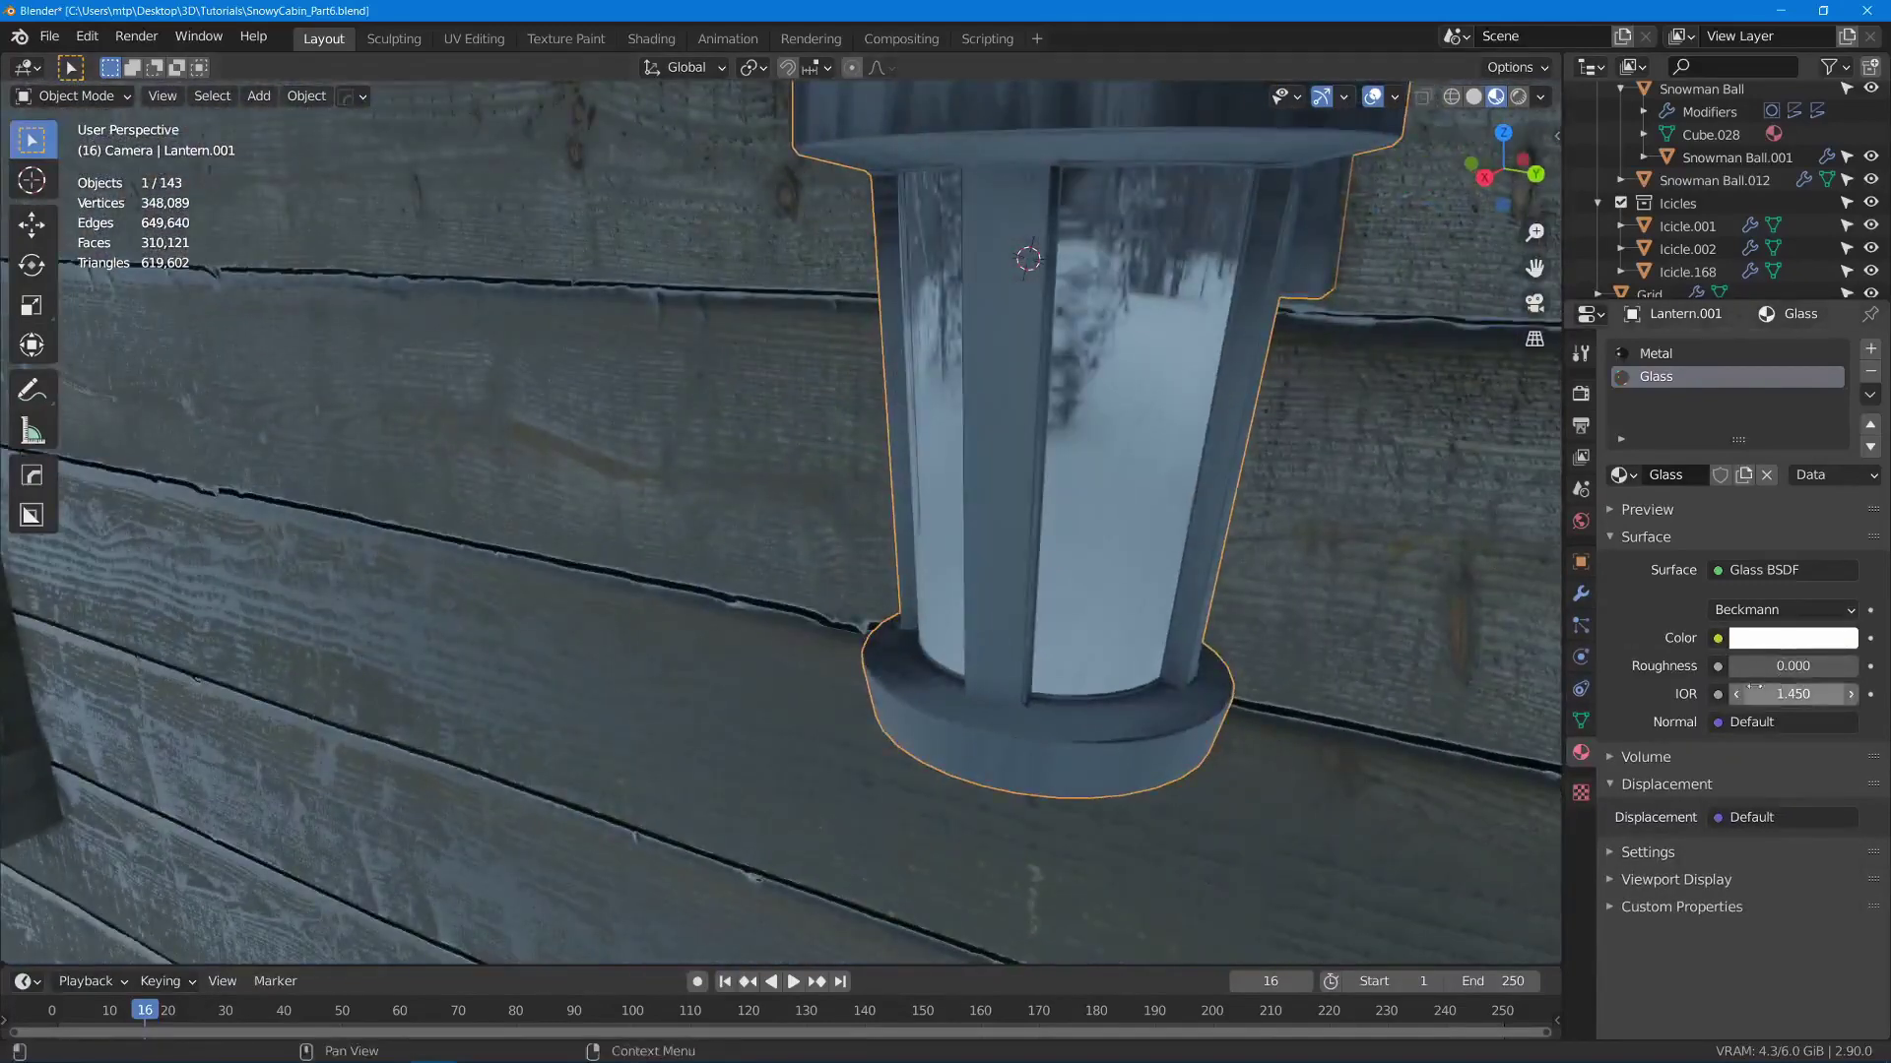
pyautogui.click(1718, 667)
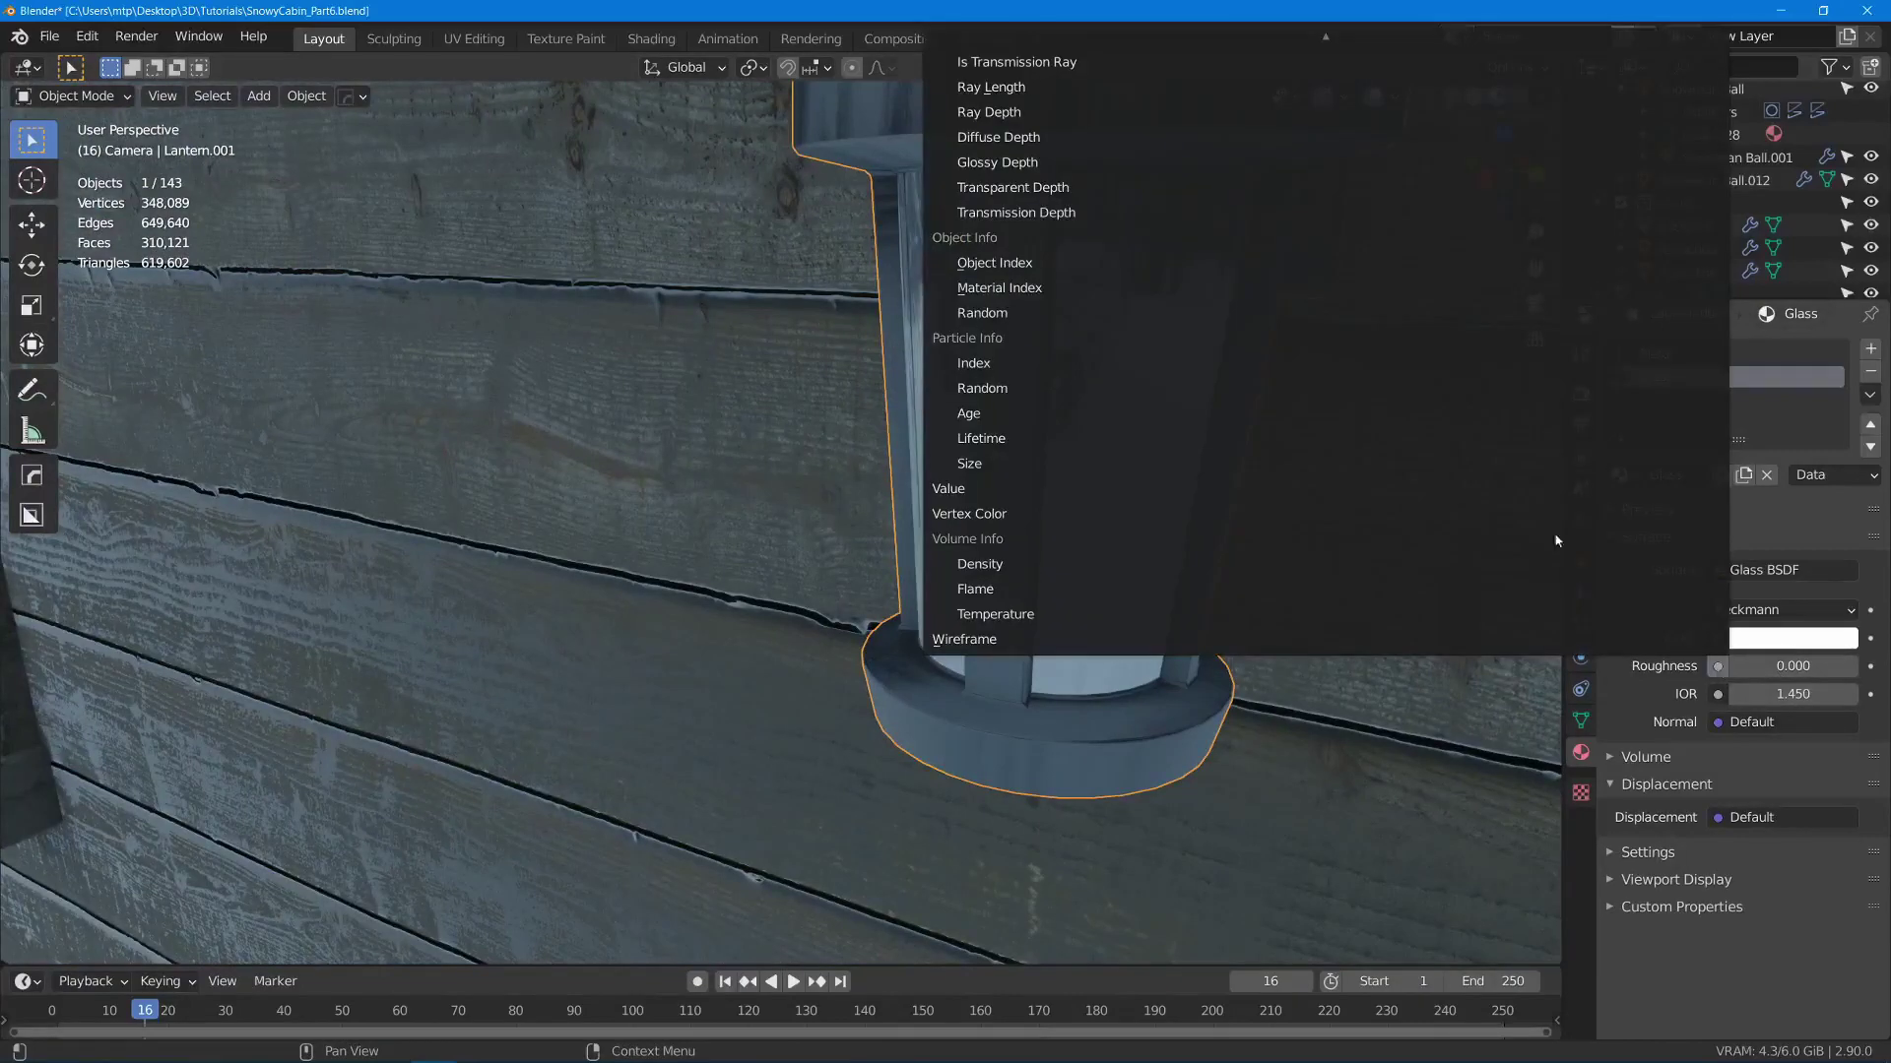
pyautogui.scroll(20, 1152, 489)
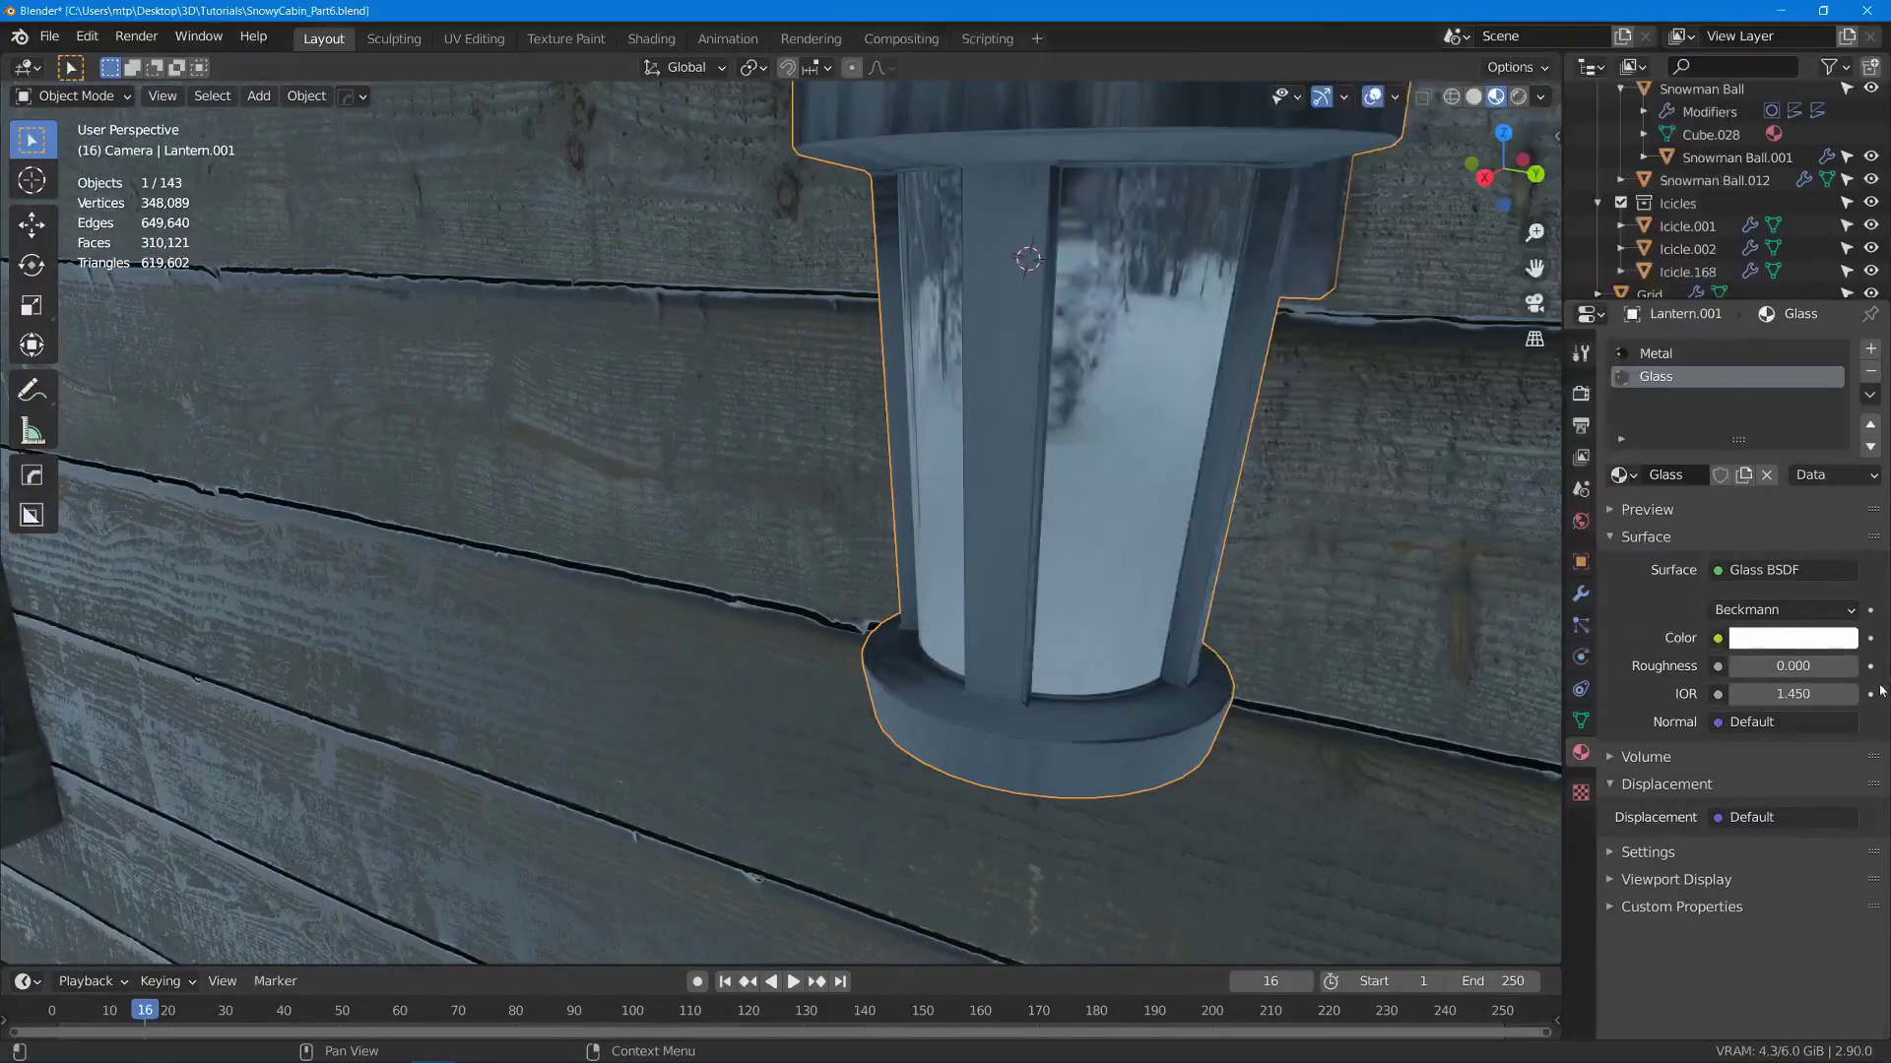
# - Show the Glass material's node setup in the Shading workspace and add an Image Texture node beside the Glass BSDF
pyautogui.click(659, 45)
pyautogui.click(367, 484)
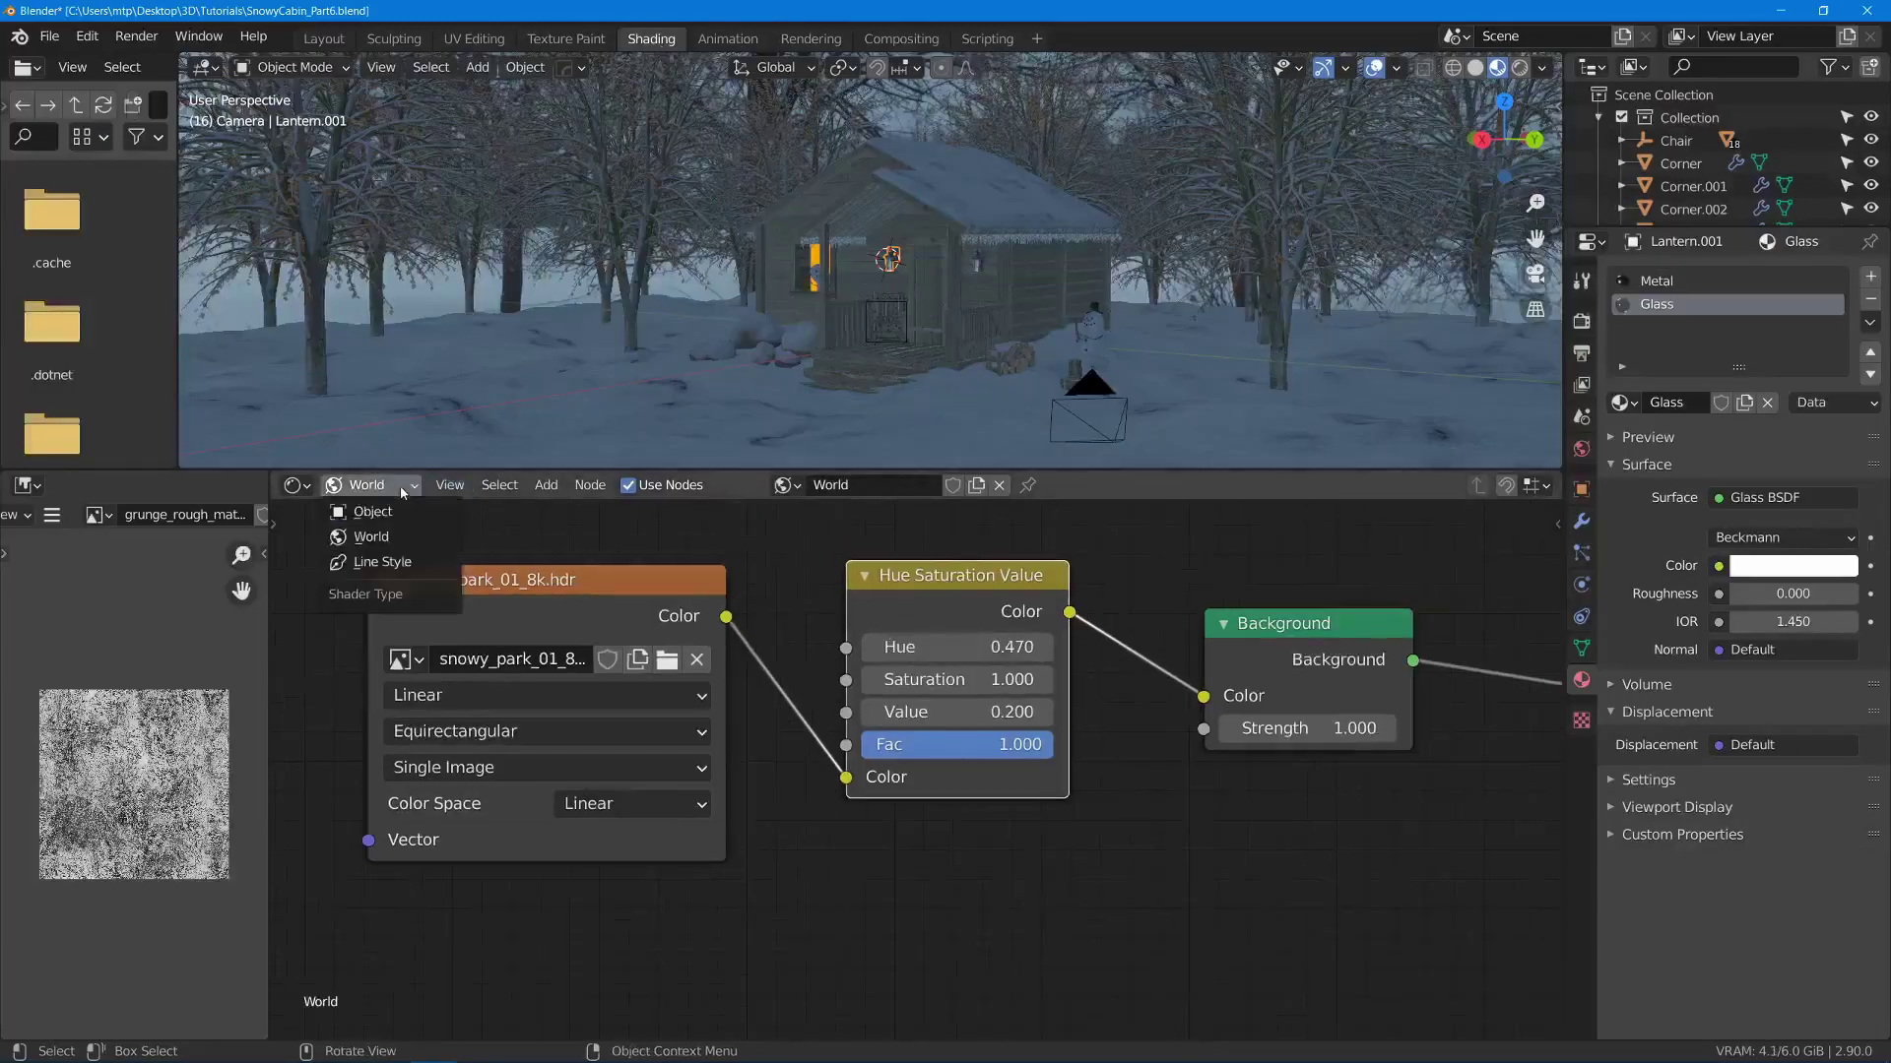
pyautogui.click(402, 509)
pyautogui.moveTo(1110, 734); pyautogui.dragTo(879, 653, button='middle')
pyautogui.hotkey('shift', 'a')
pyautogui.click(591, 706)
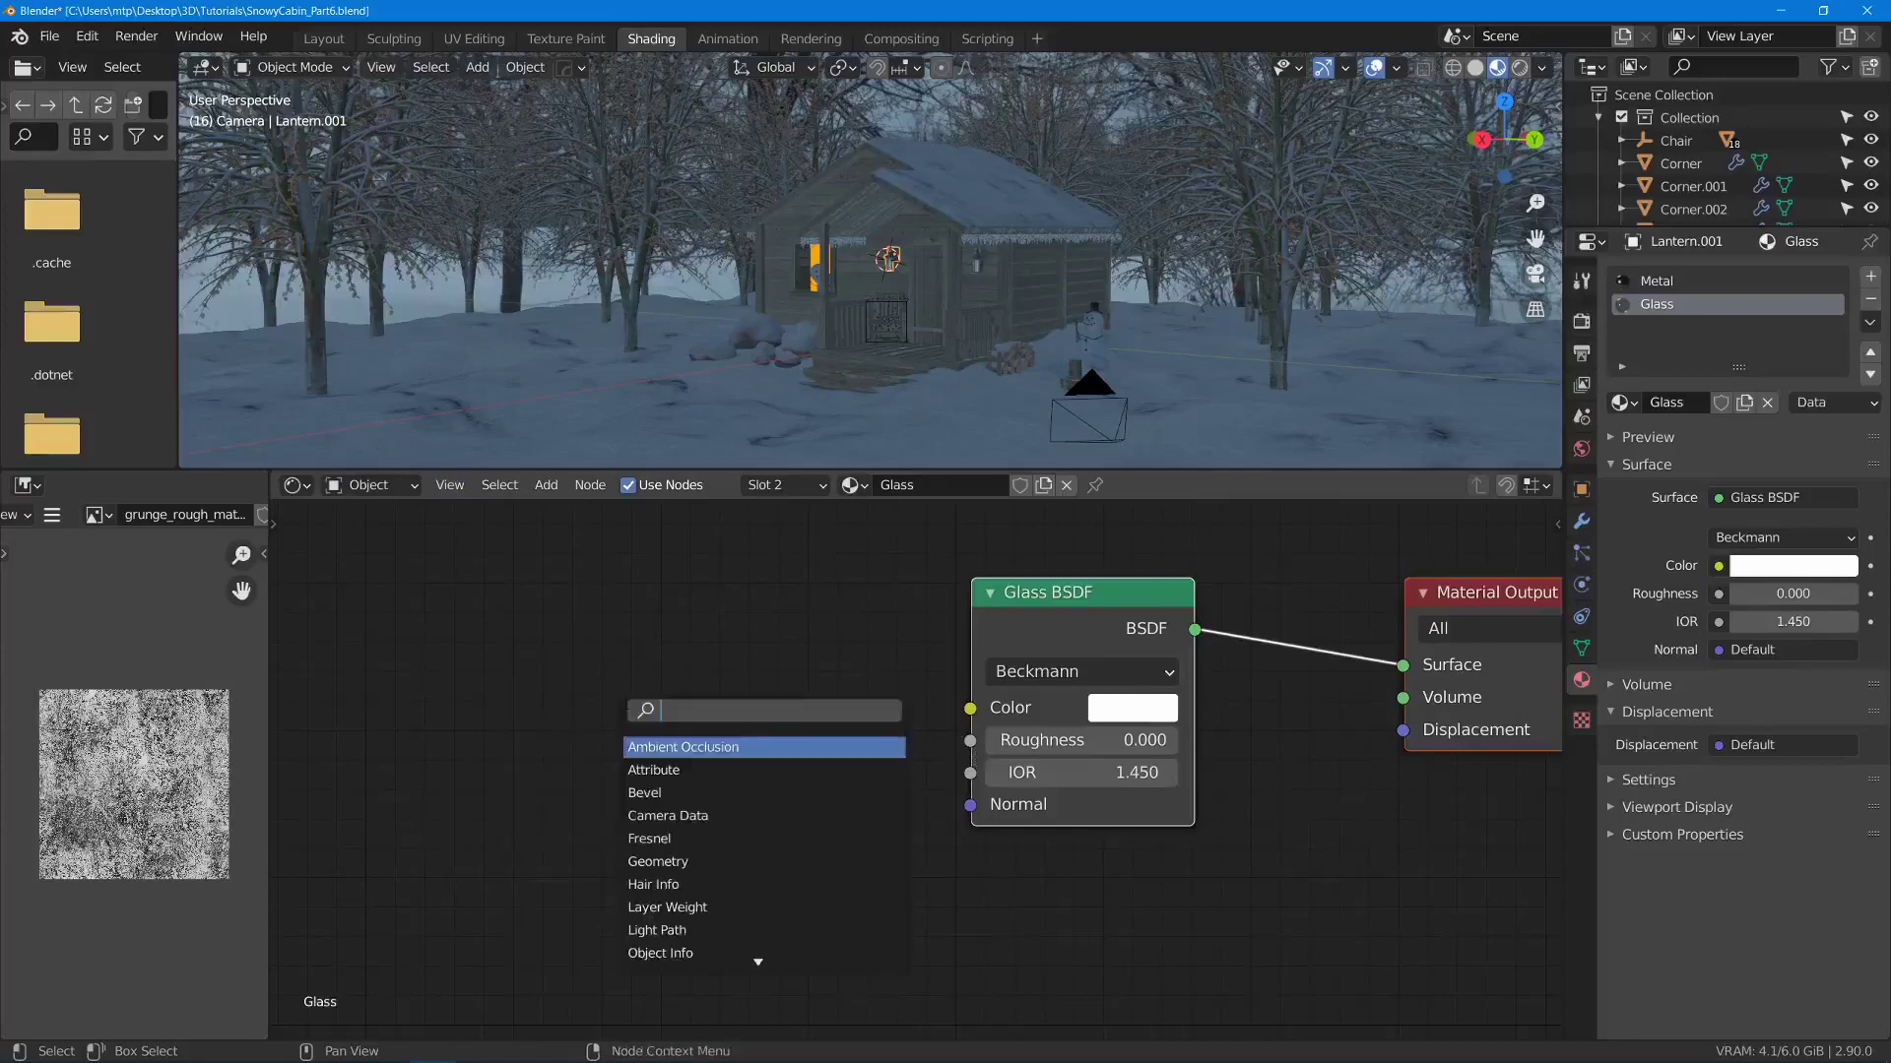
pyautogui.write('image')
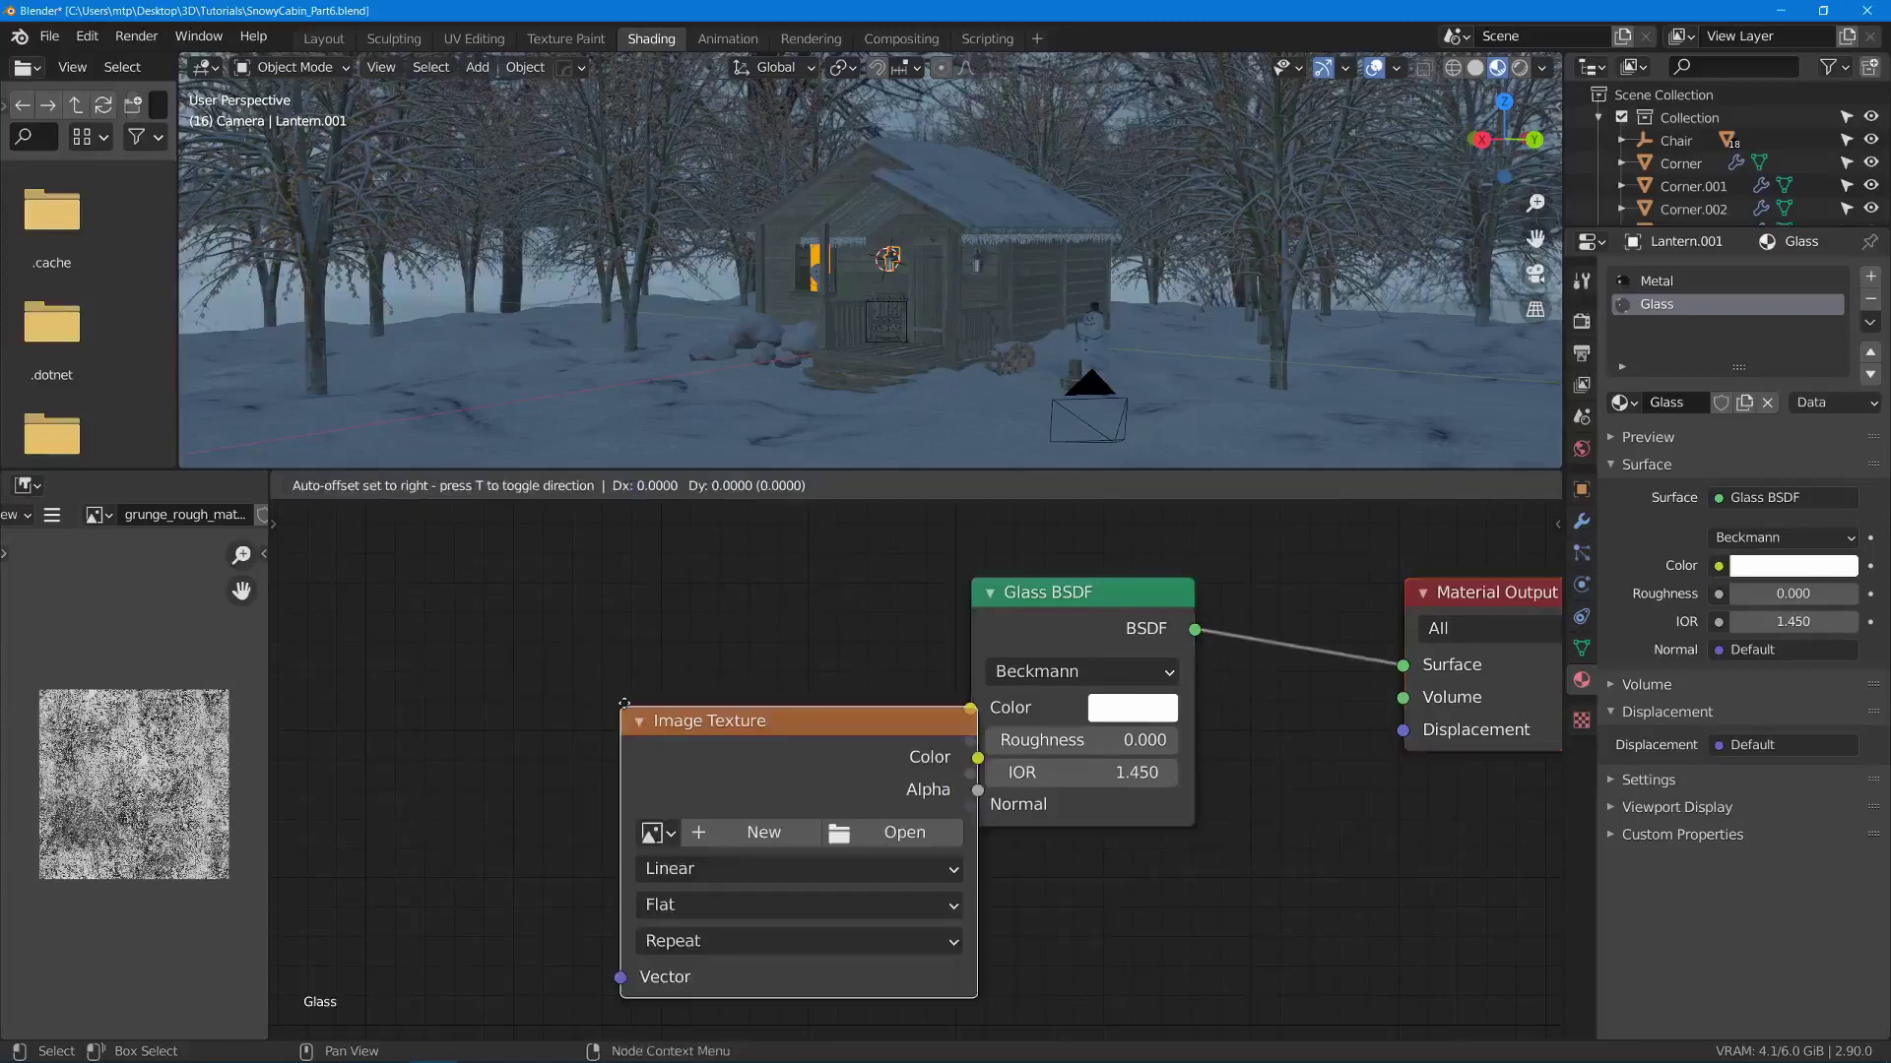
pyautogui.click(555, 790)
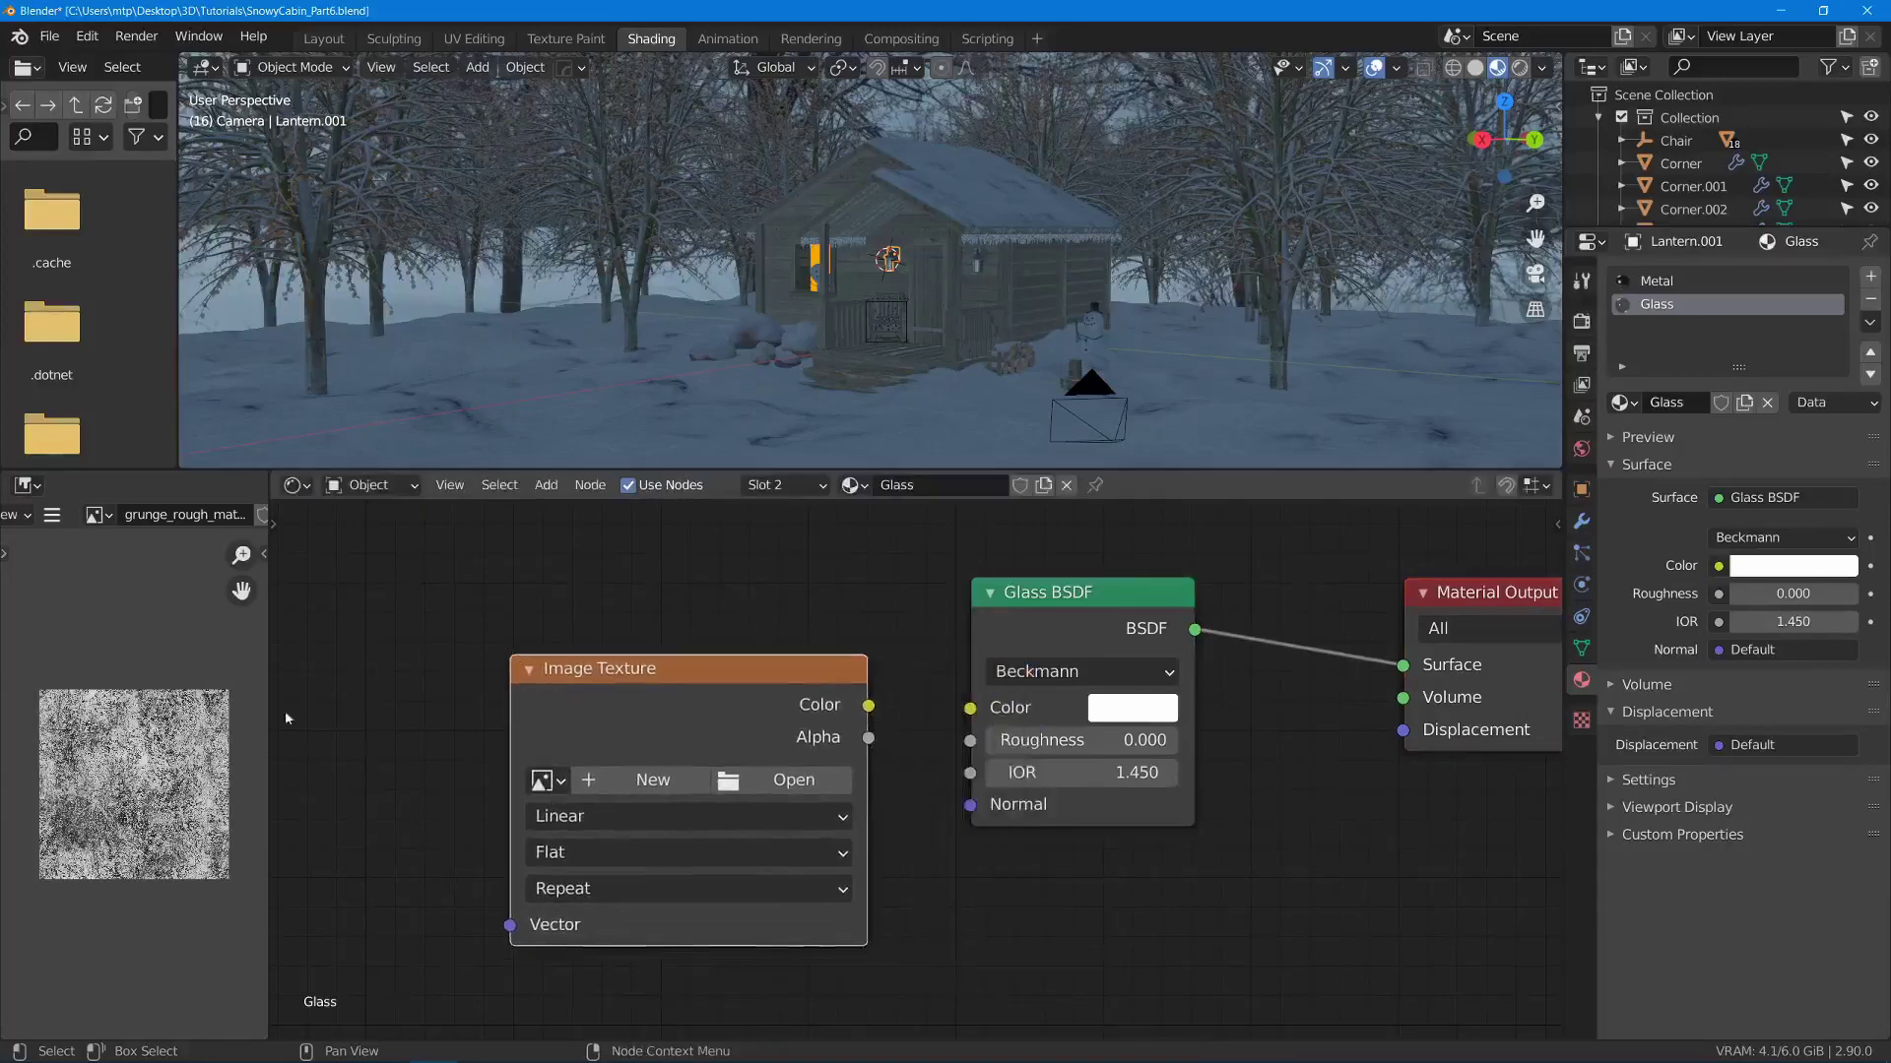
# - Assign grunge_rough_material-color.png to the Image Texture node and connect its Color output to the Glass BSDF's Roughness
pyautogui.click(544, 780)
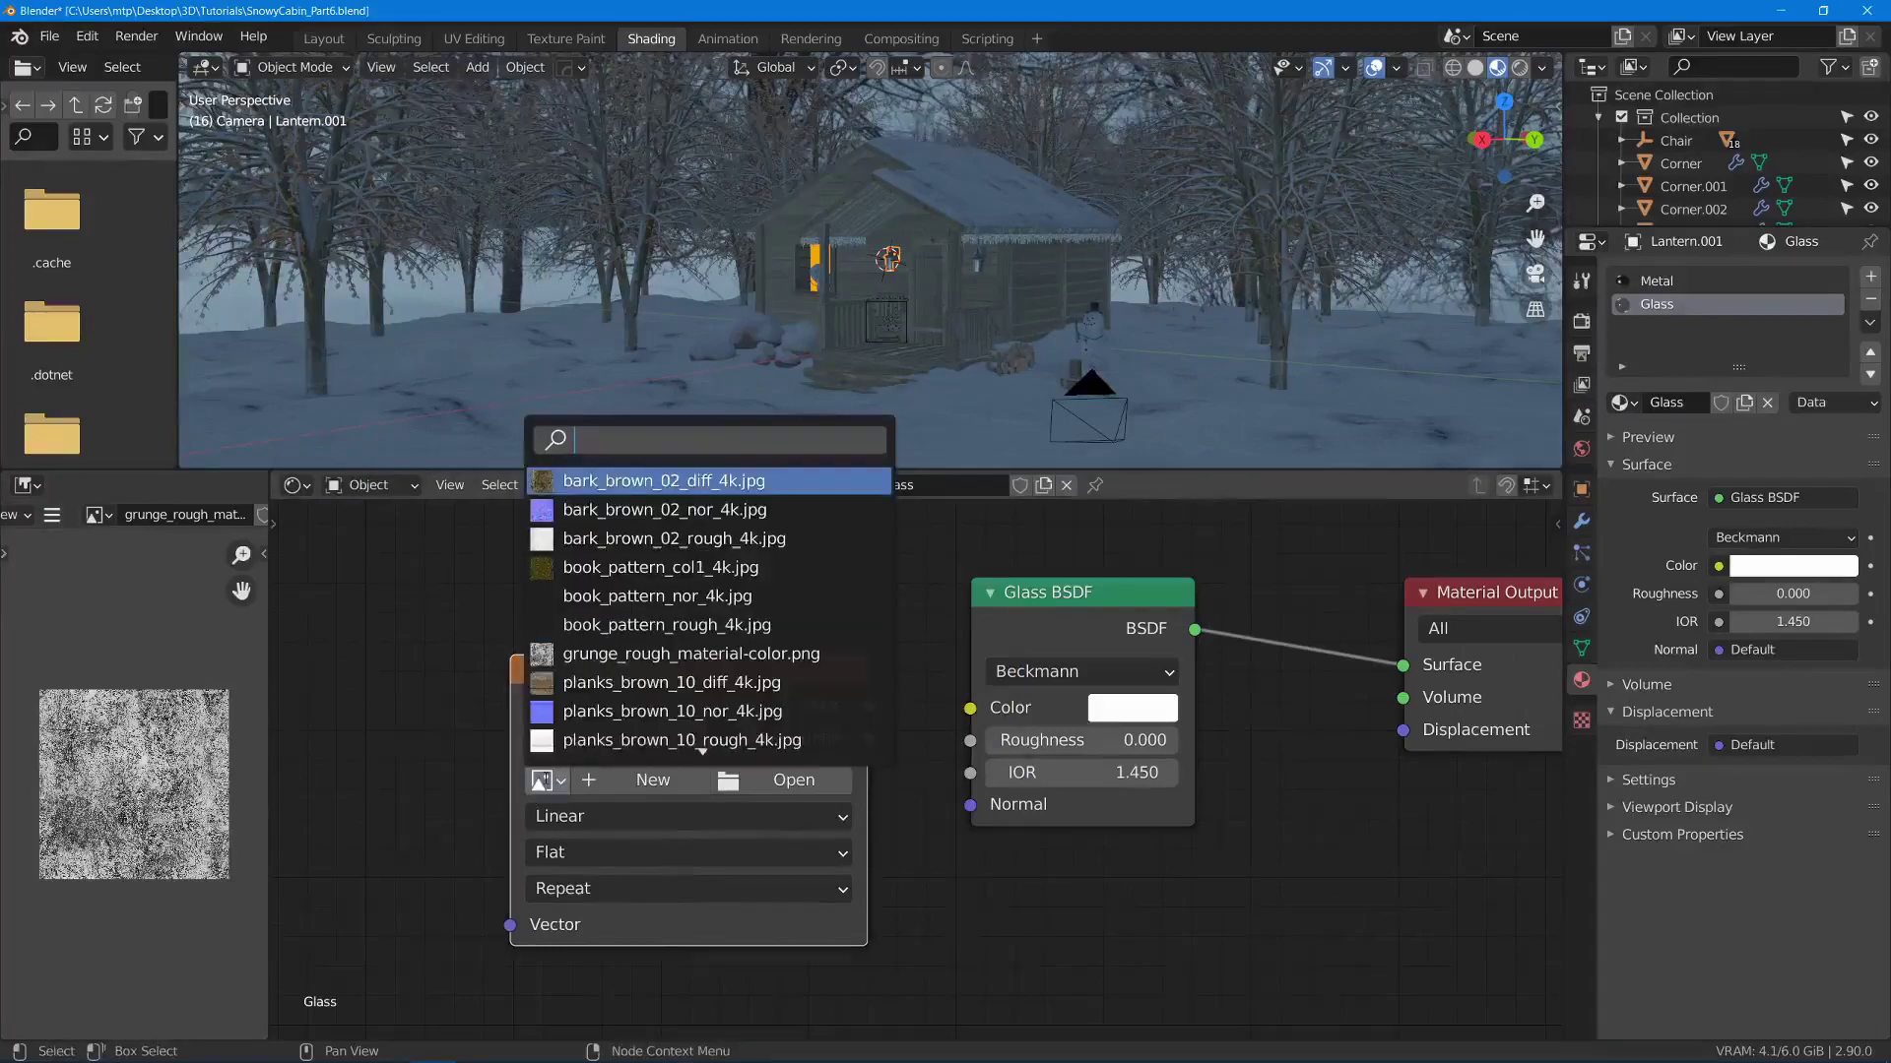
pyautogui.click(748, 653)
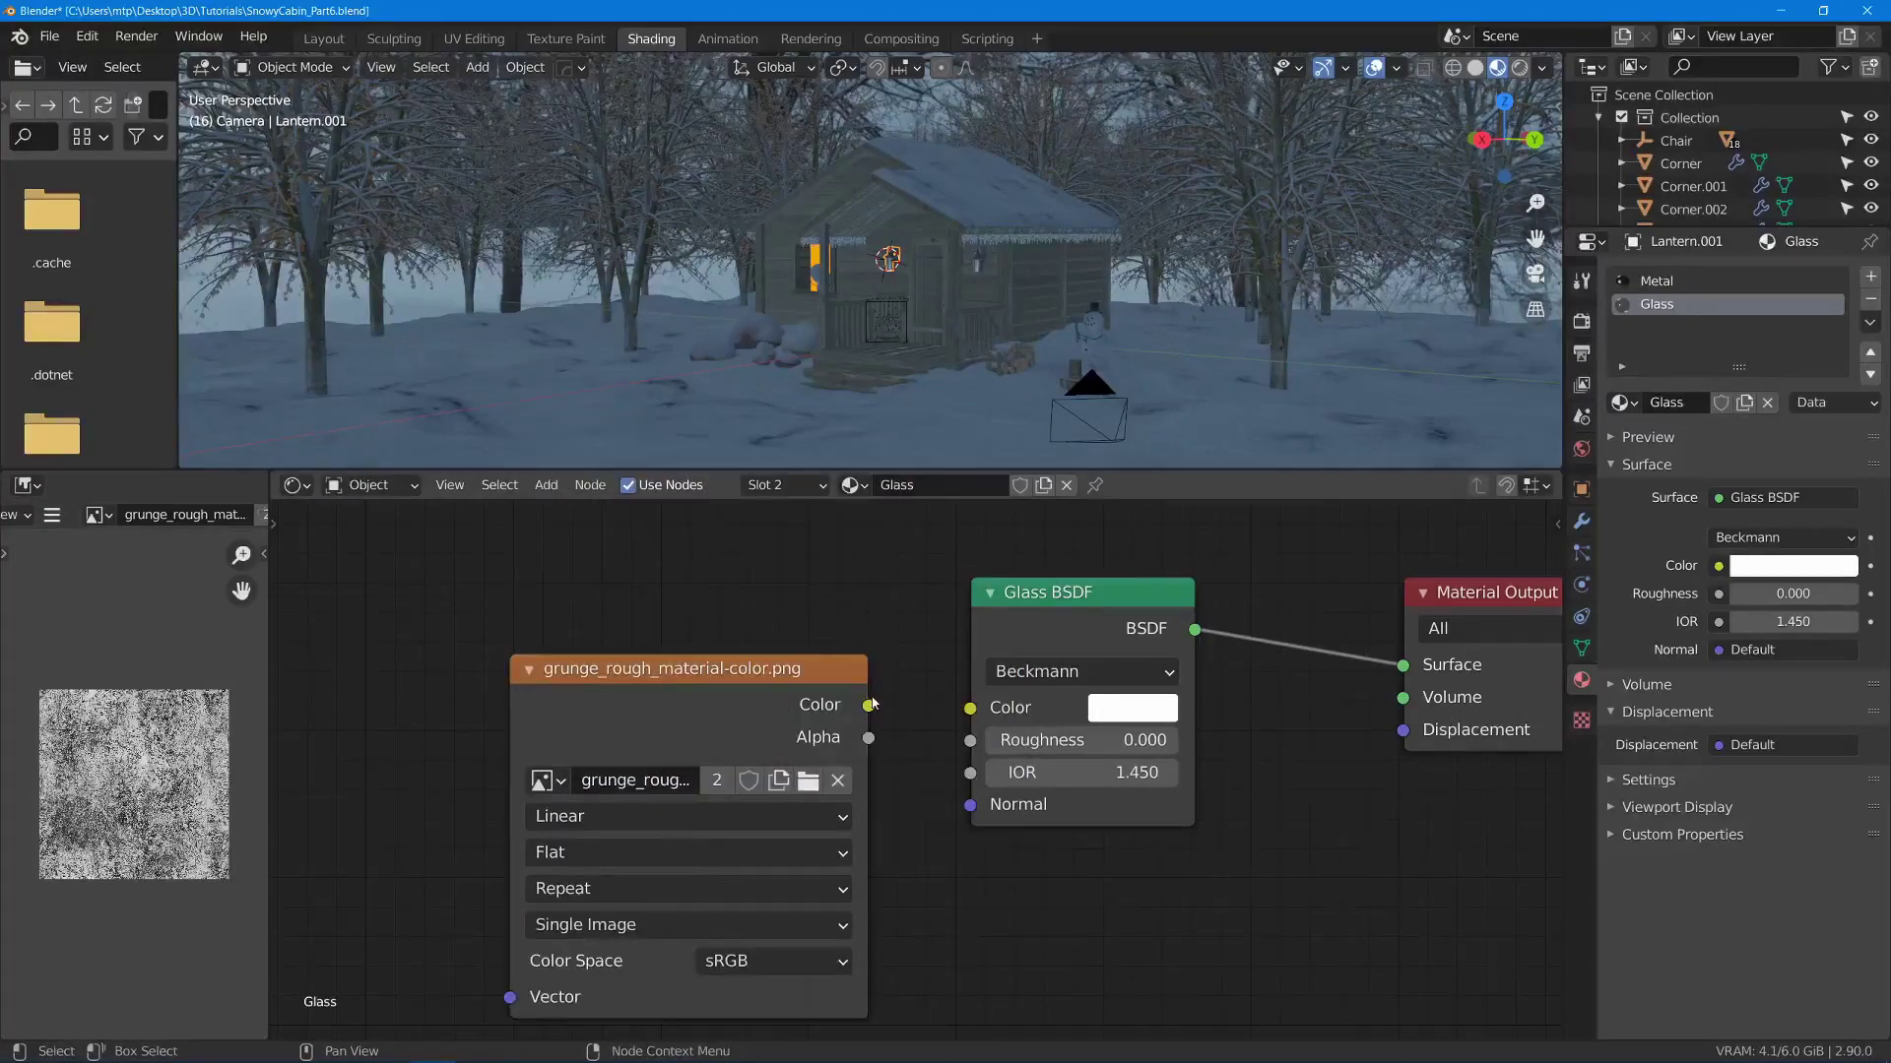
pyautogui.moveTo(868, 705); pyautogui.dragTo(971, 741)
pyautogui.scroll(10, 926, 404)
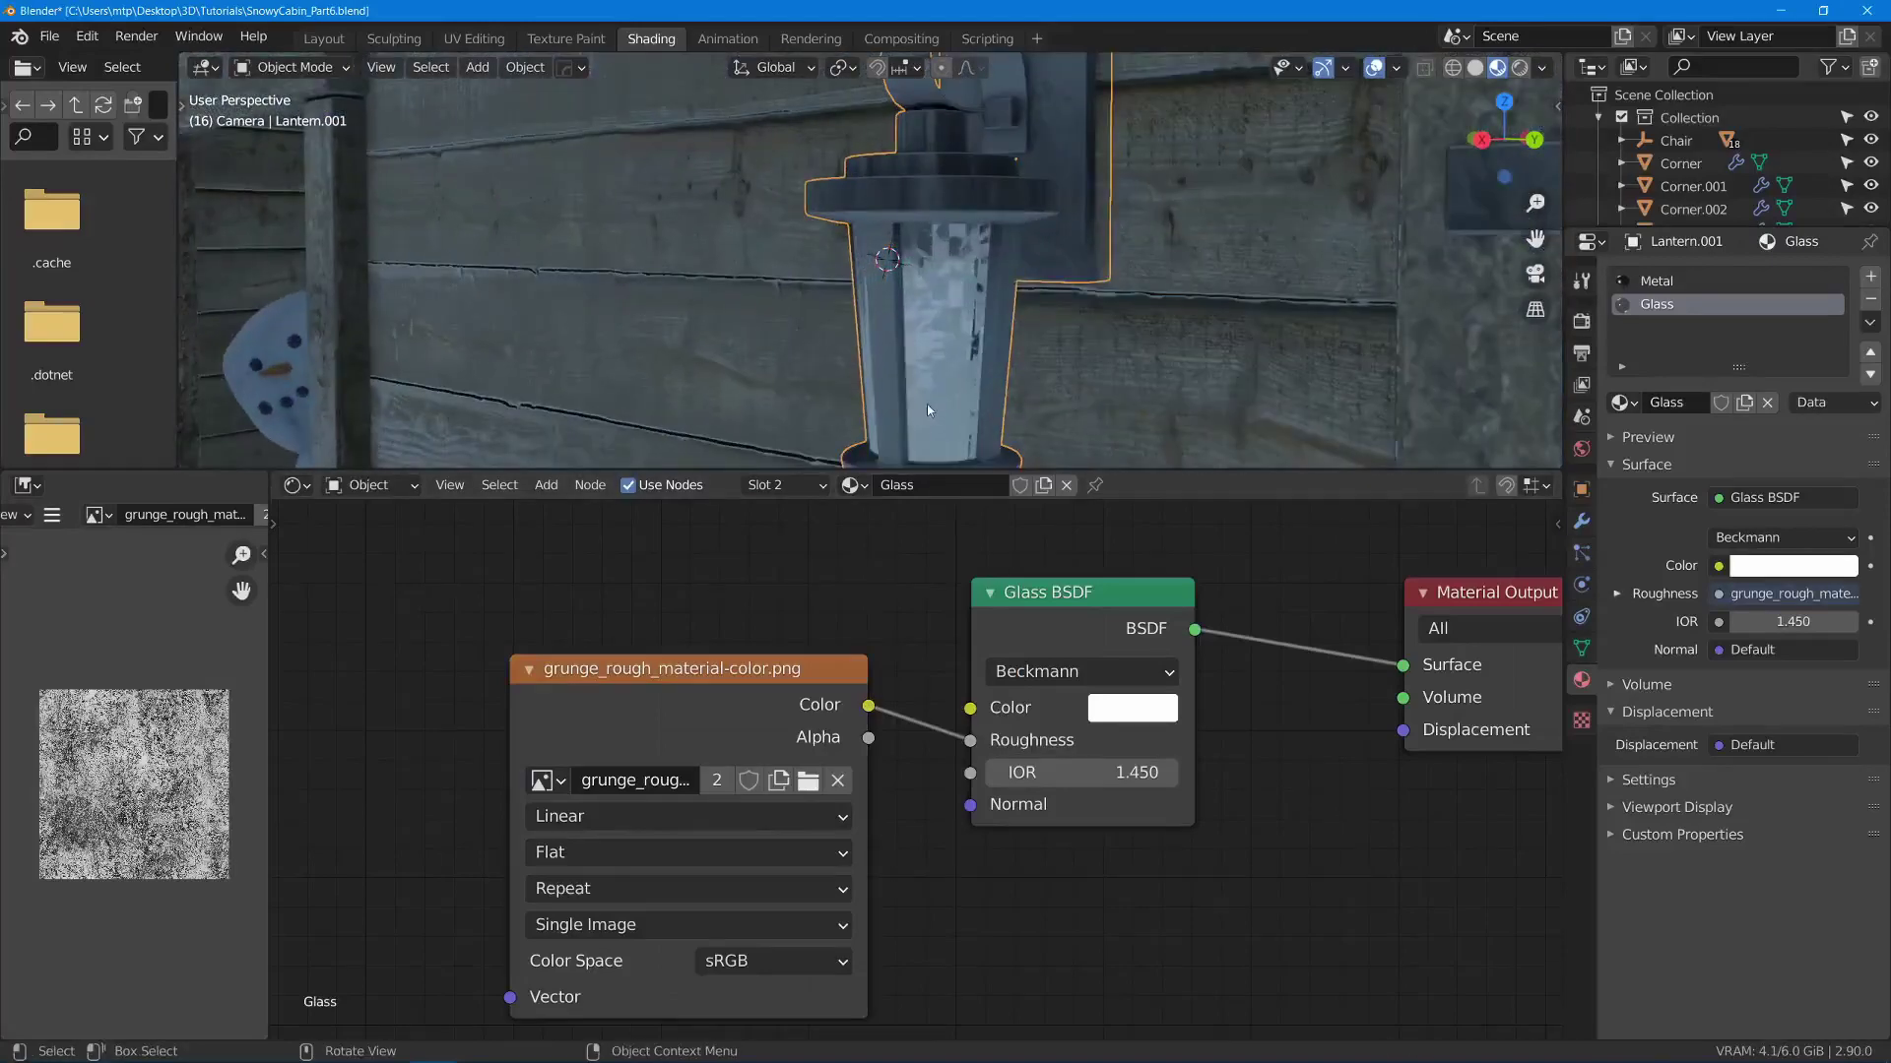
pyautogui.scroll(2, 926, 404)
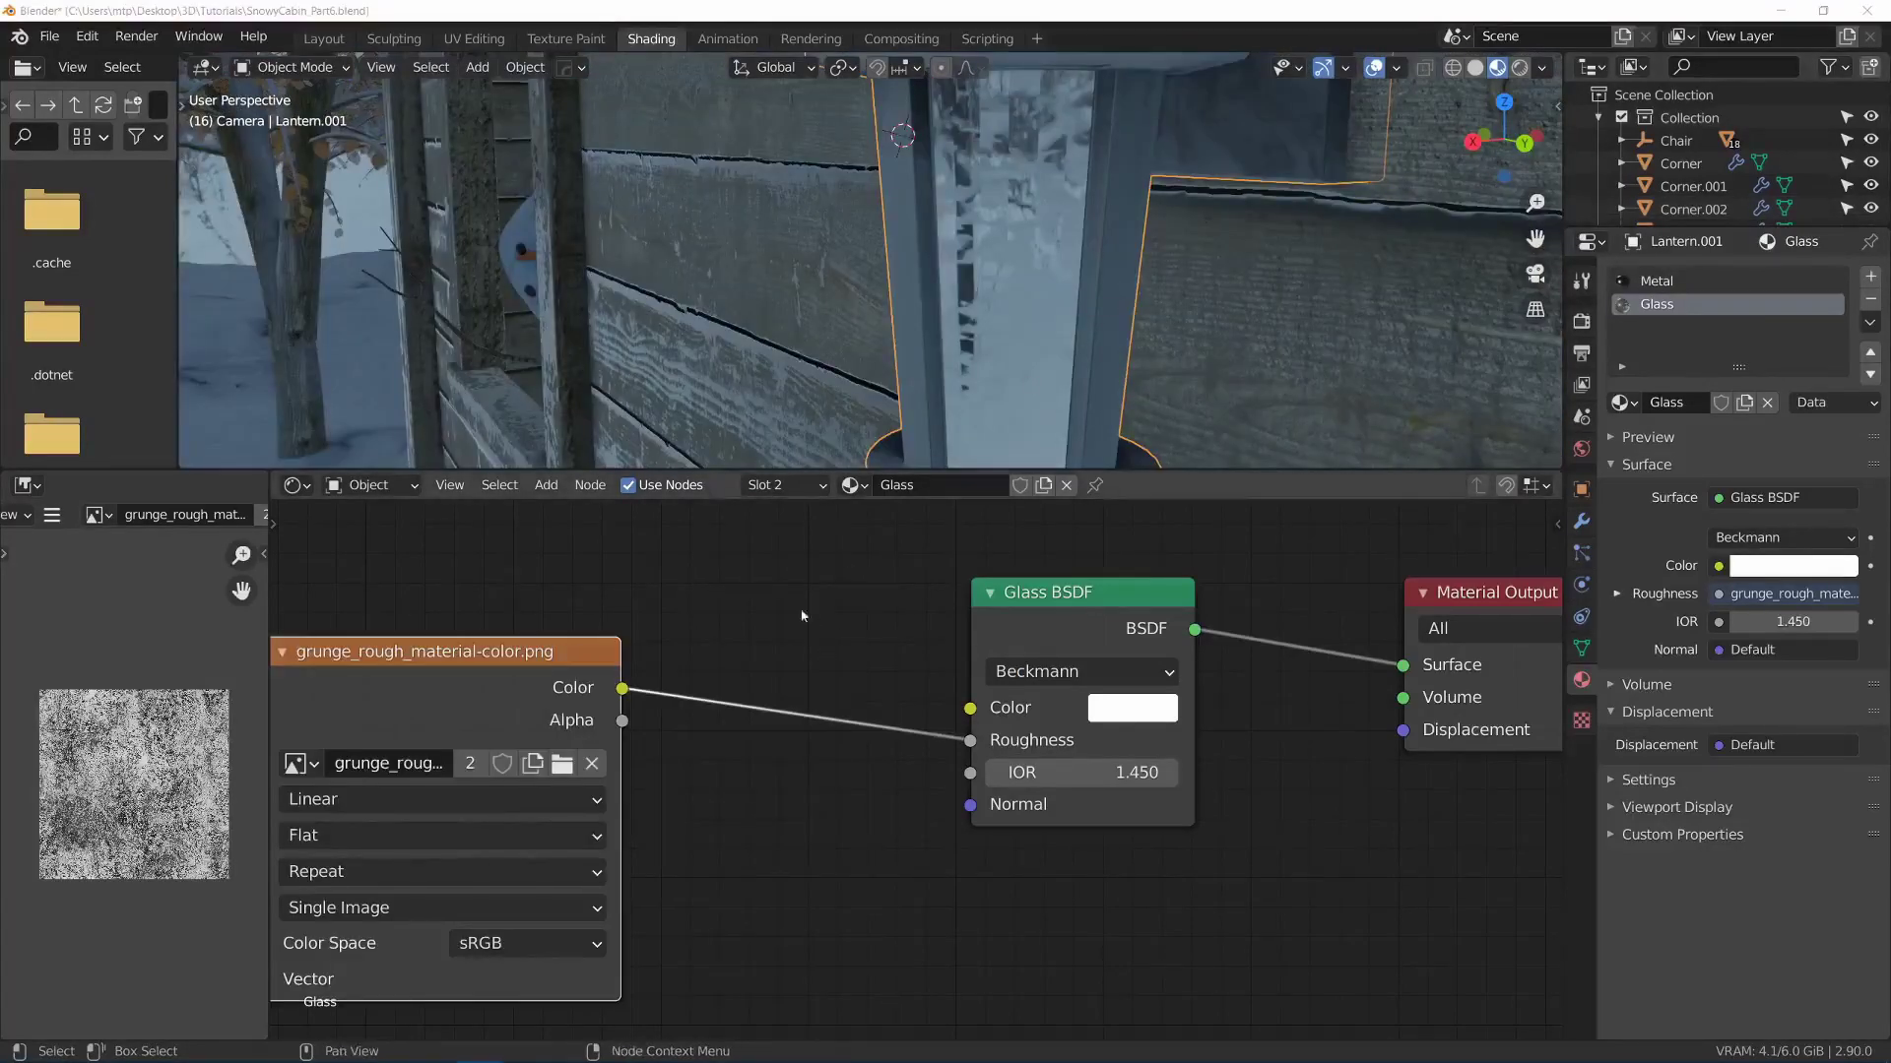
# - Insert a ColorRamp node between the grunge texture and the Glass BSDF's Roughness input
pyautogui.click(760, 612)
pyautogui.hotkey('shift', 'a')
pyautogui.click(753, 608)
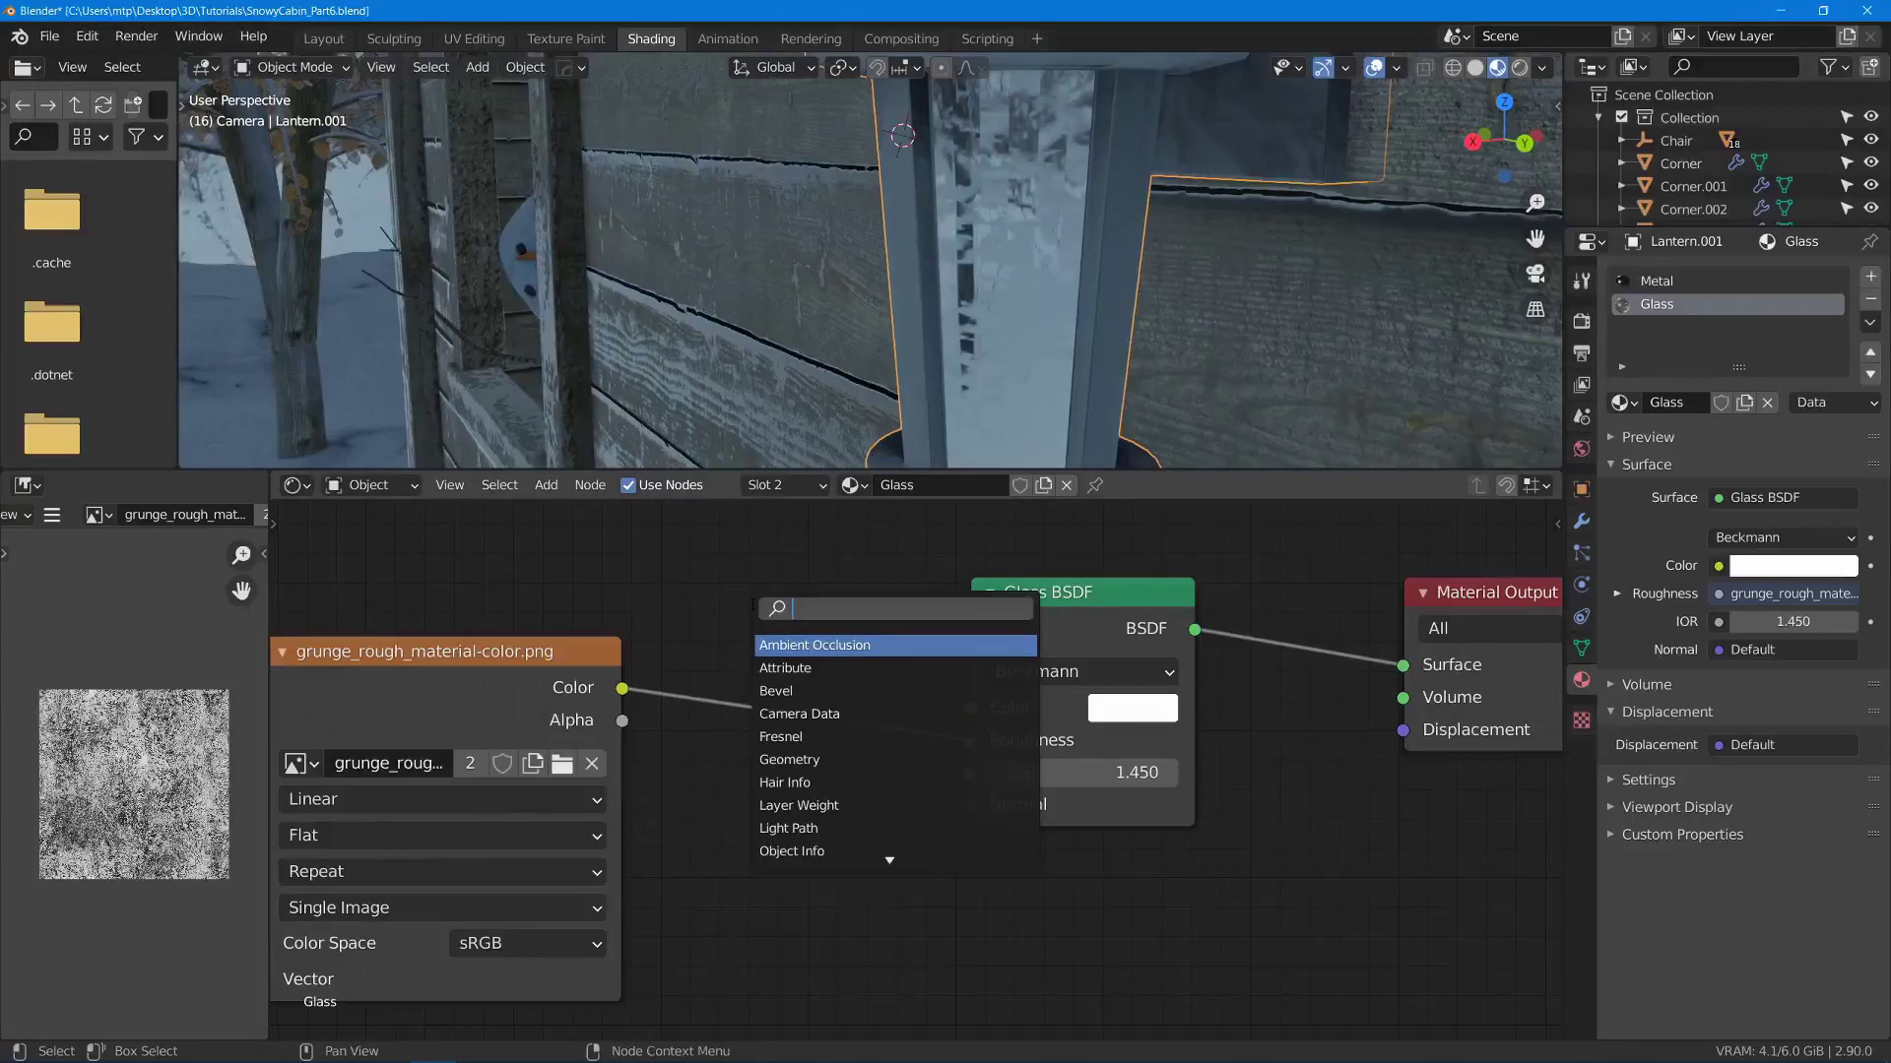
pyautogui.write('color')
pyautogui.press('Down')
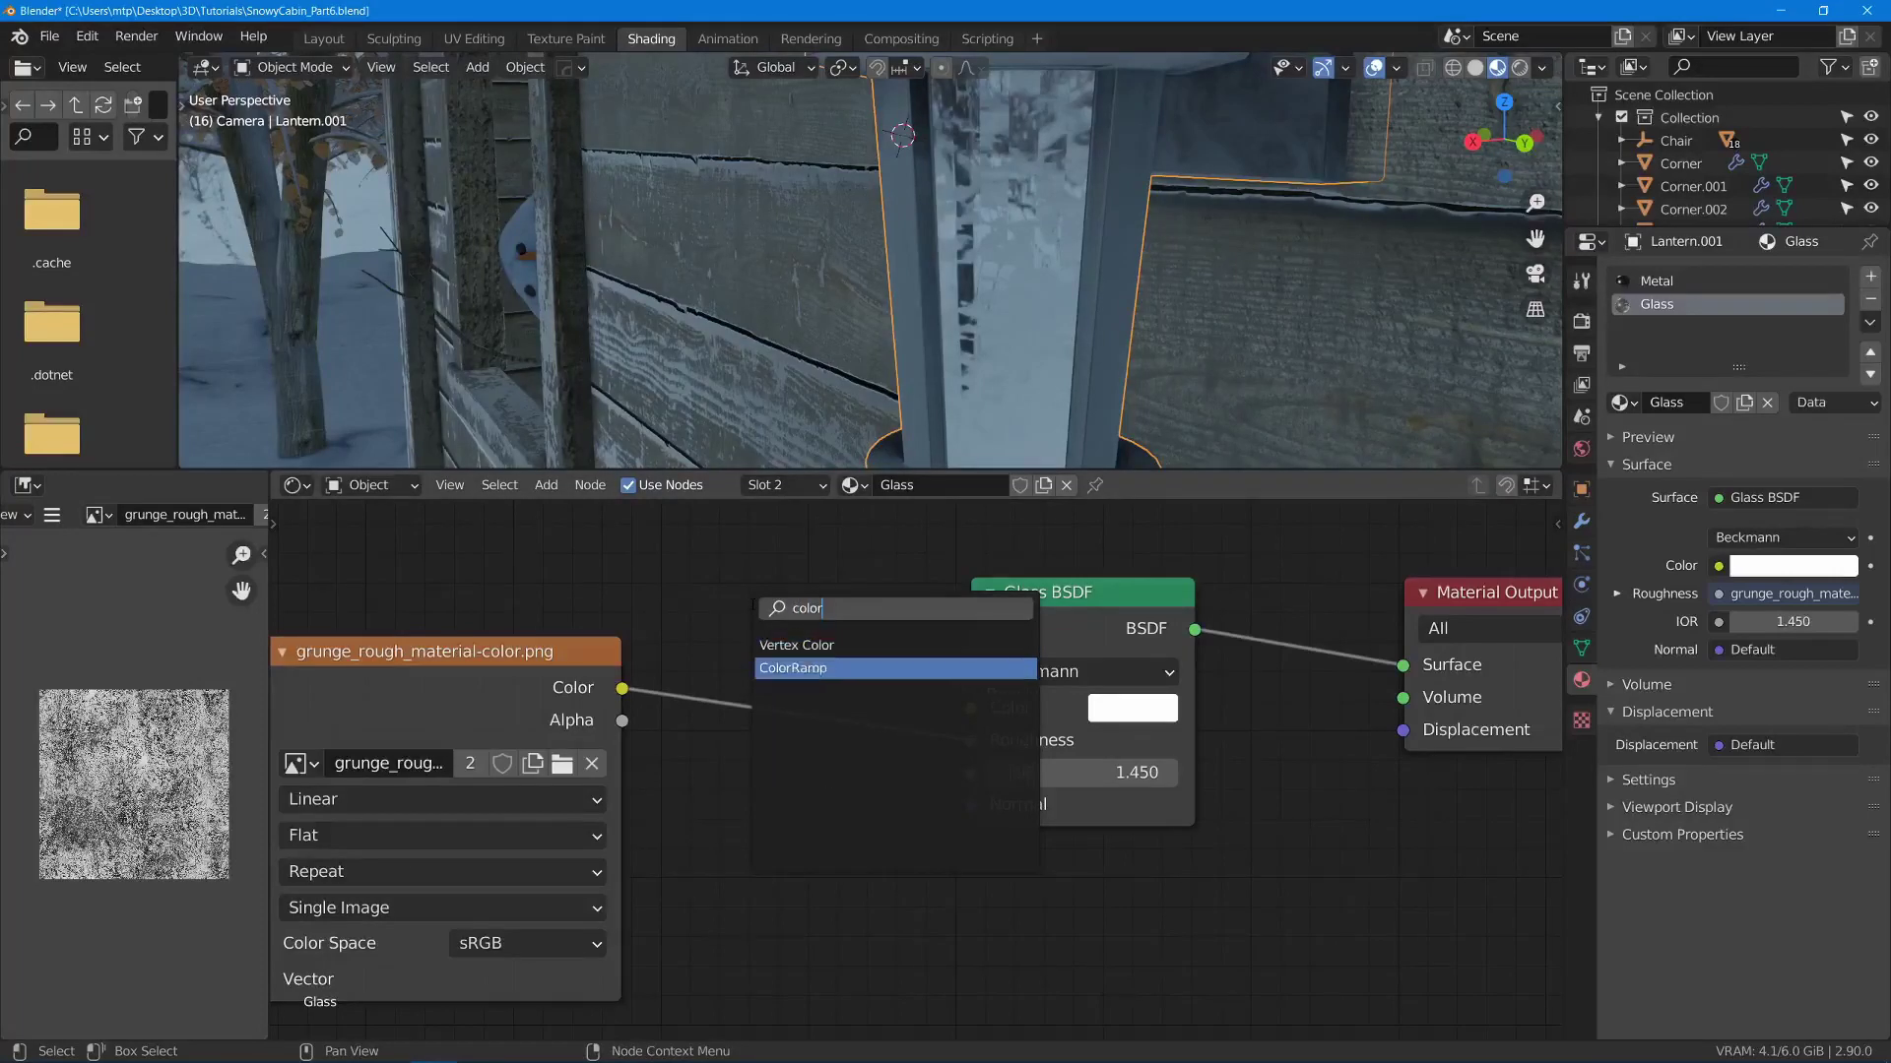
pyautogui.press('Return')
pyautogui.click(760, 596)
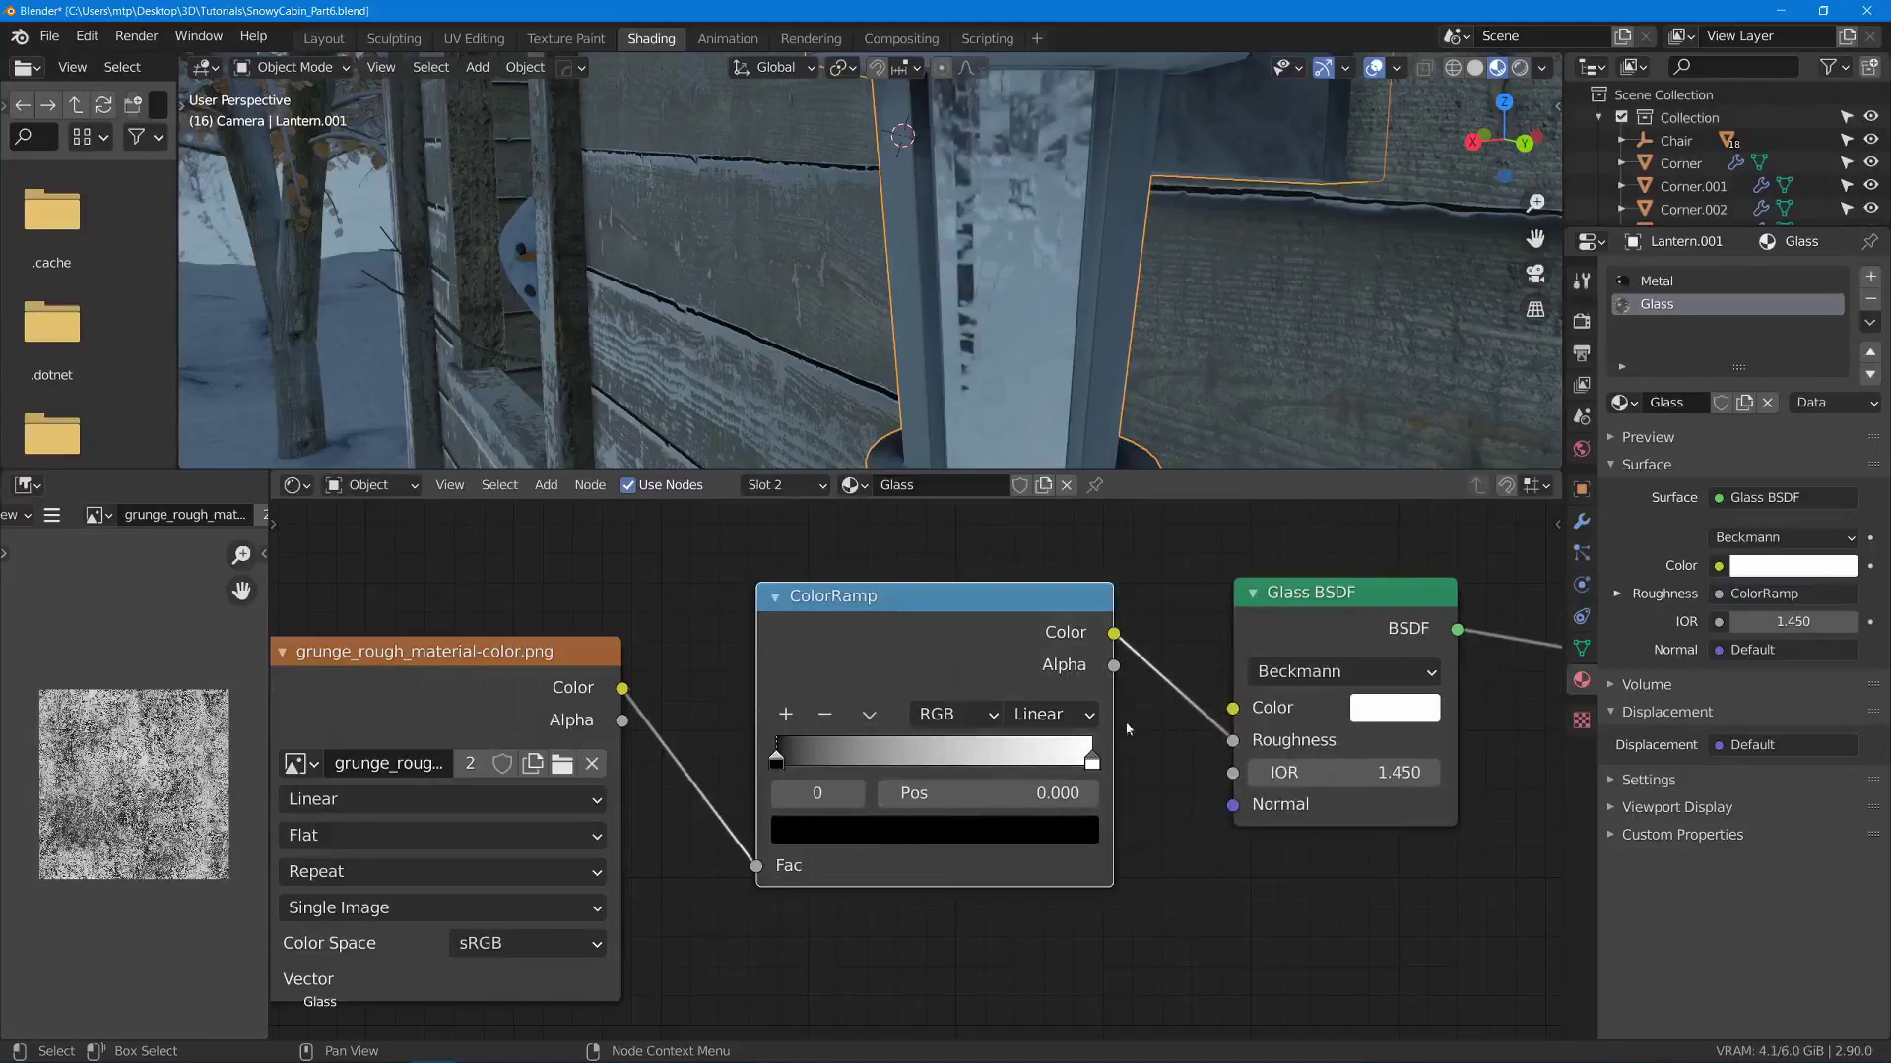
# - Darken the ColorRamp's white stop to a grey with value 0.593 and check the glass
pyautogui.click(1093, 763)
pyautogui.click(1038, 831)
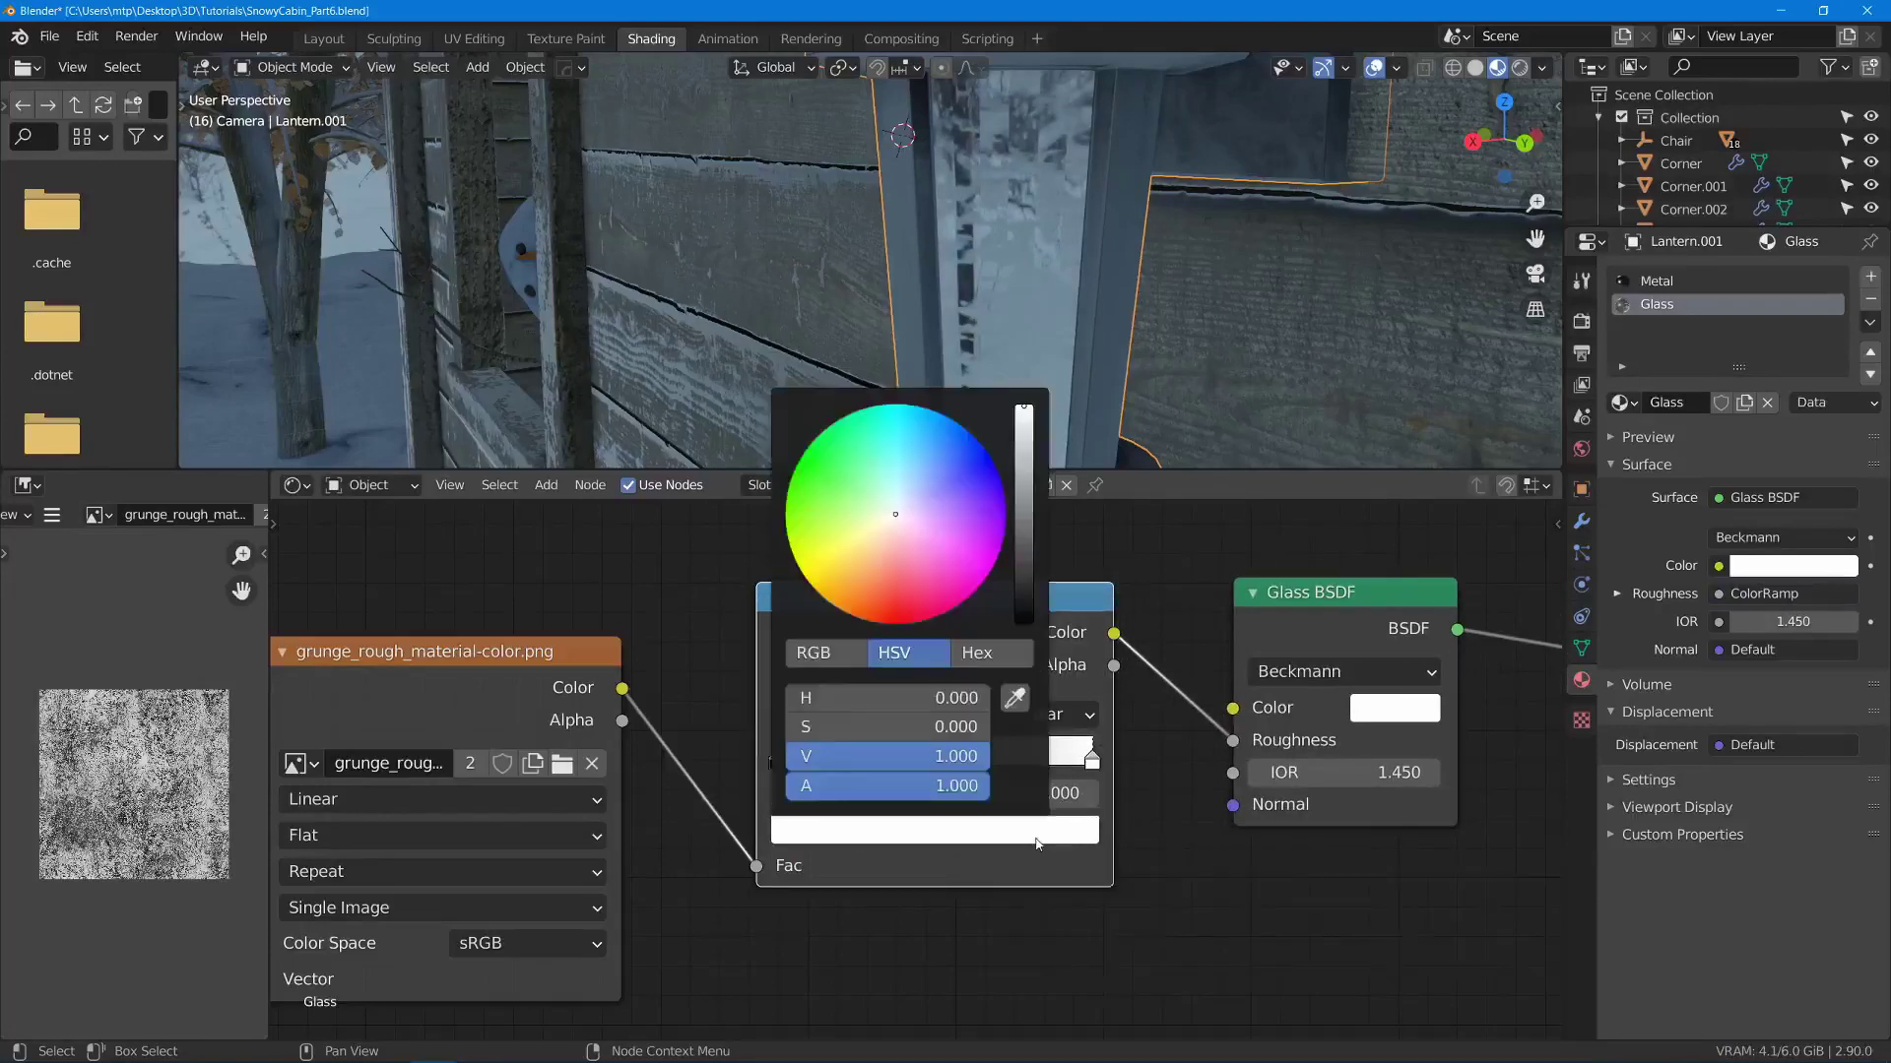
pyautogui.moveTo(1036, 457); pyautogui.dragTo(1025, 494)
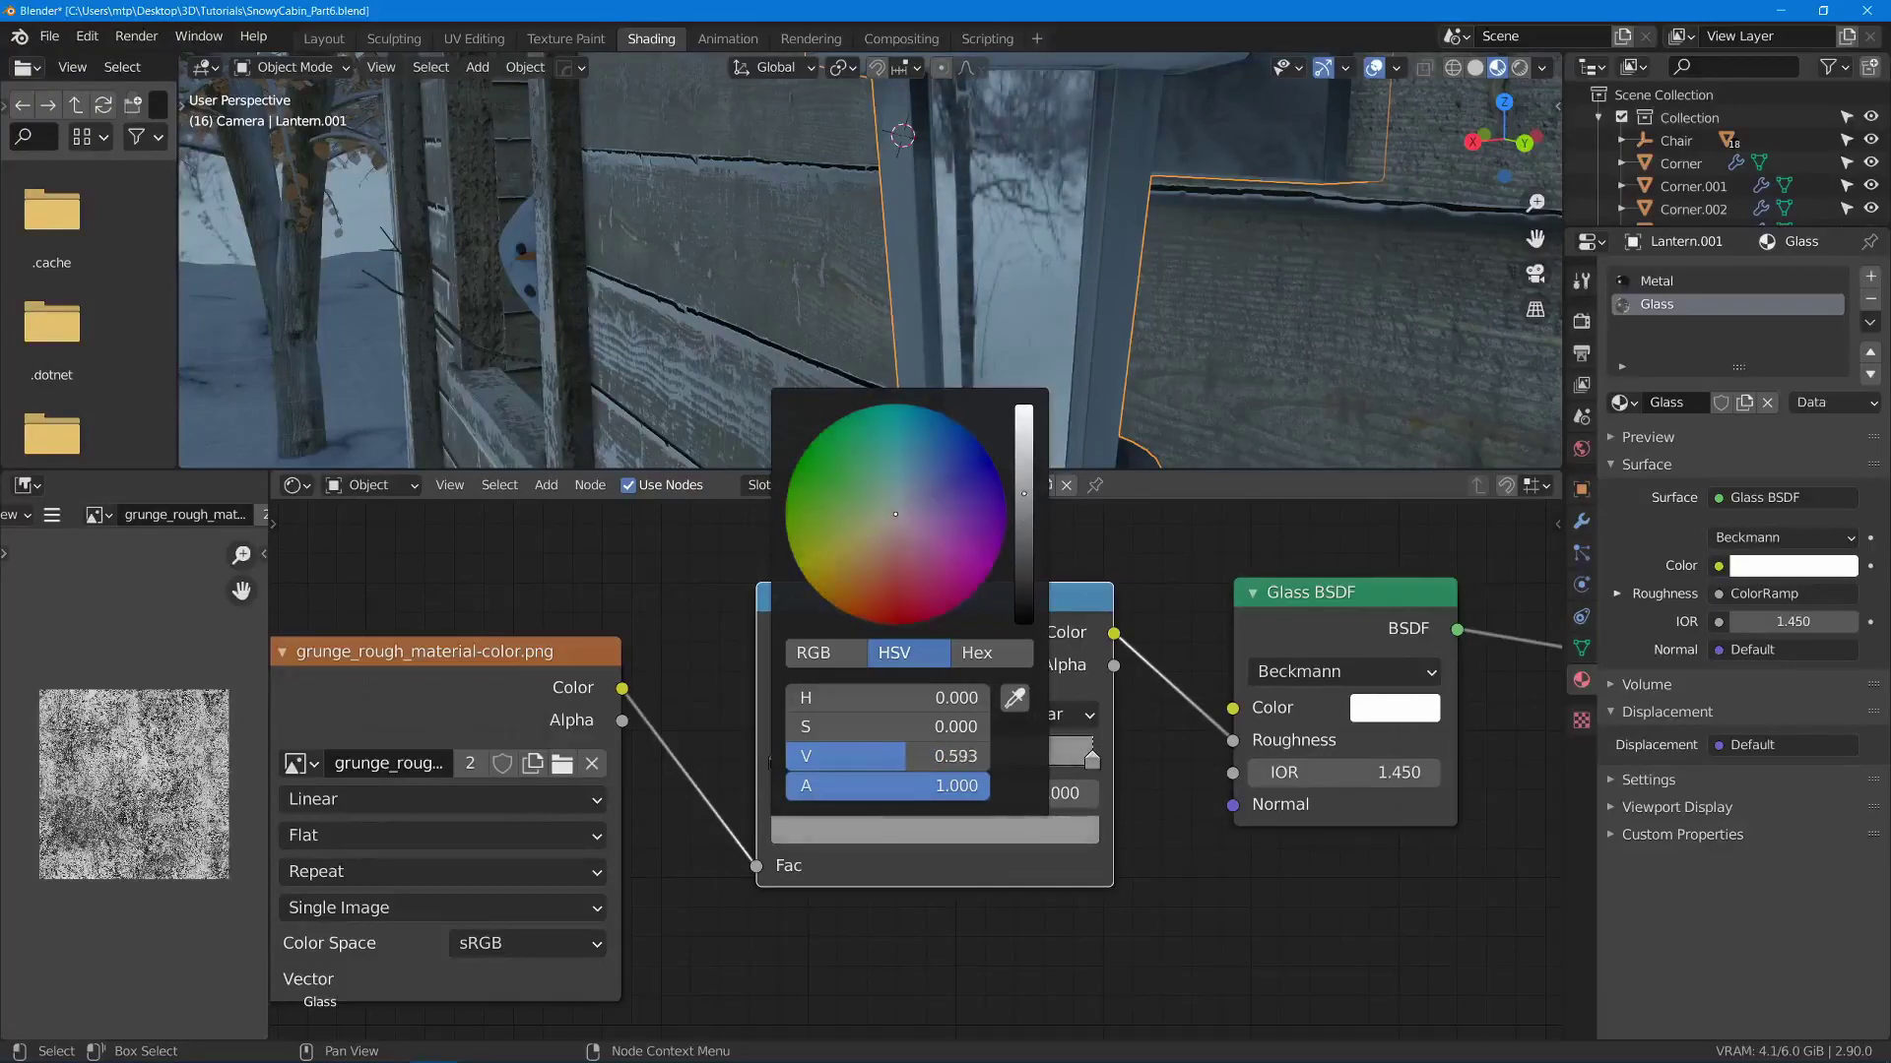
pyautogui.moveTo(1207, 291); pyautogui.dragTo(1048, 722, button='middle')
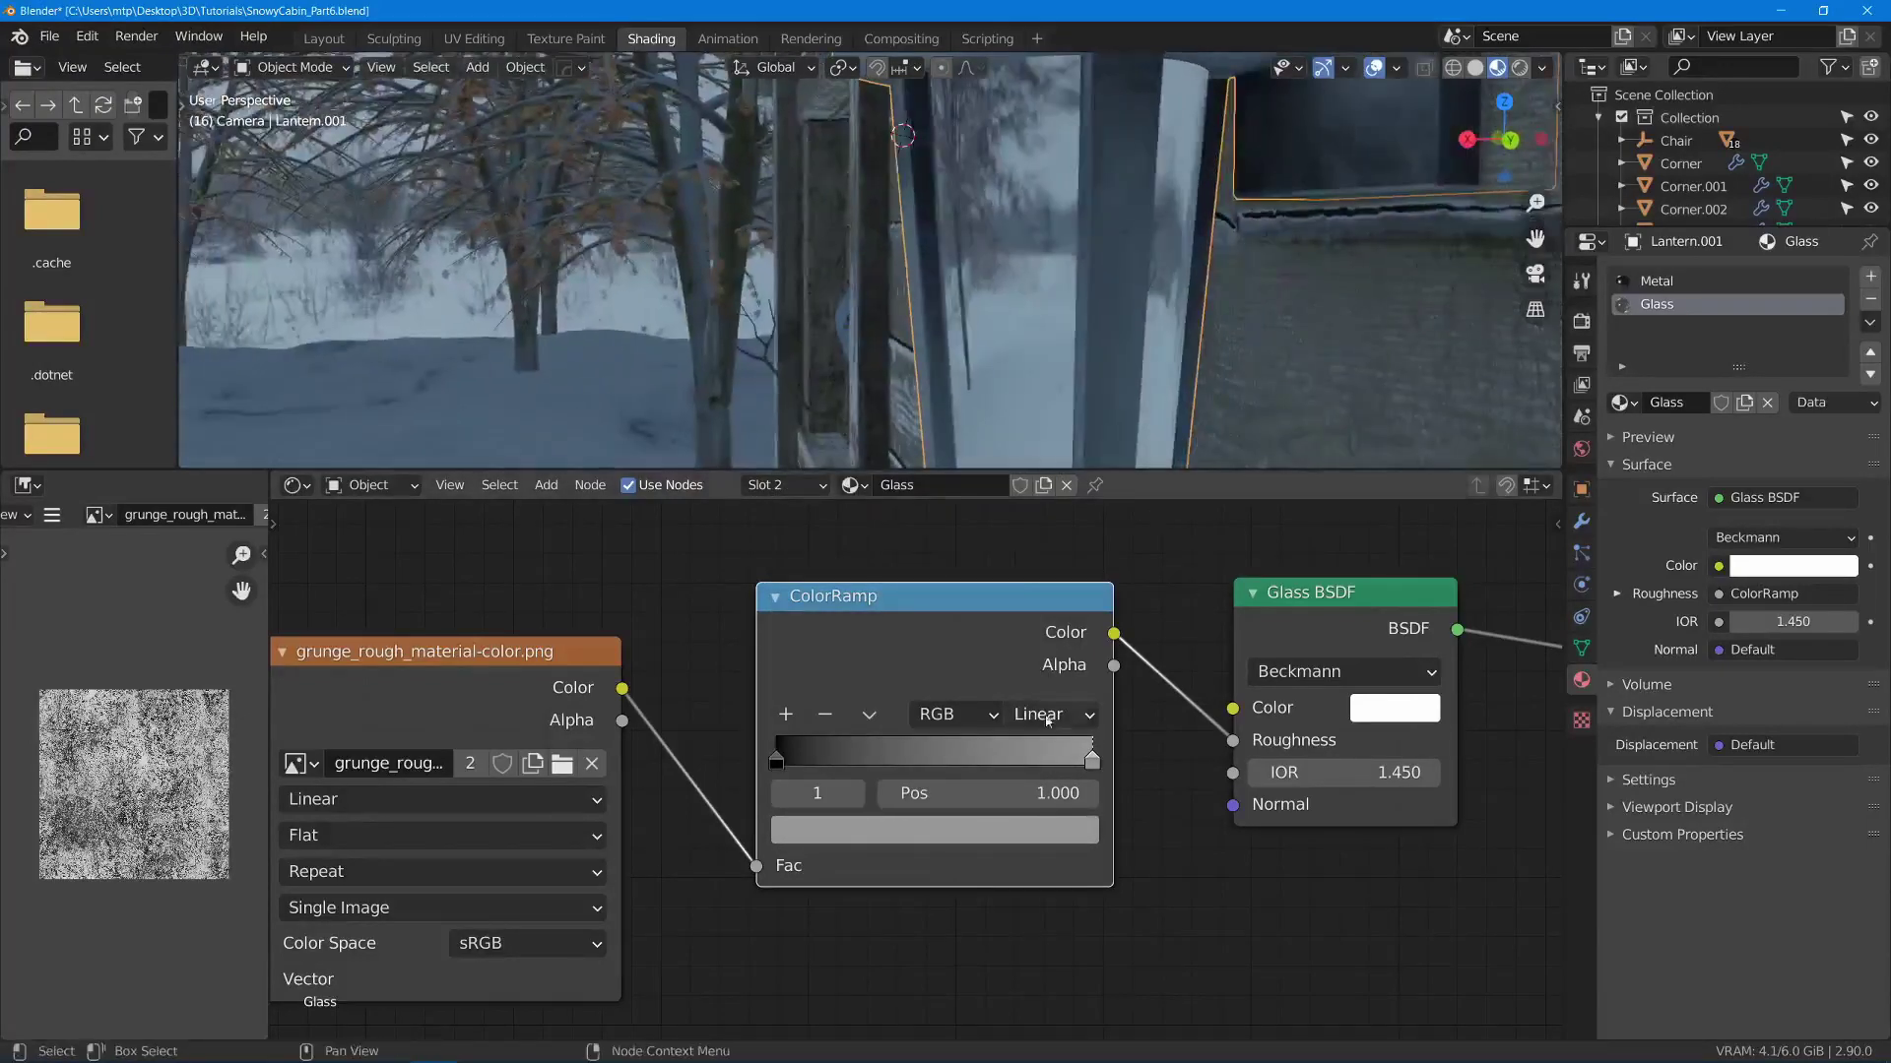
pyautogui.moveTo(1115, 398); pyautogui.dragTo(1011, 361, button='middle')
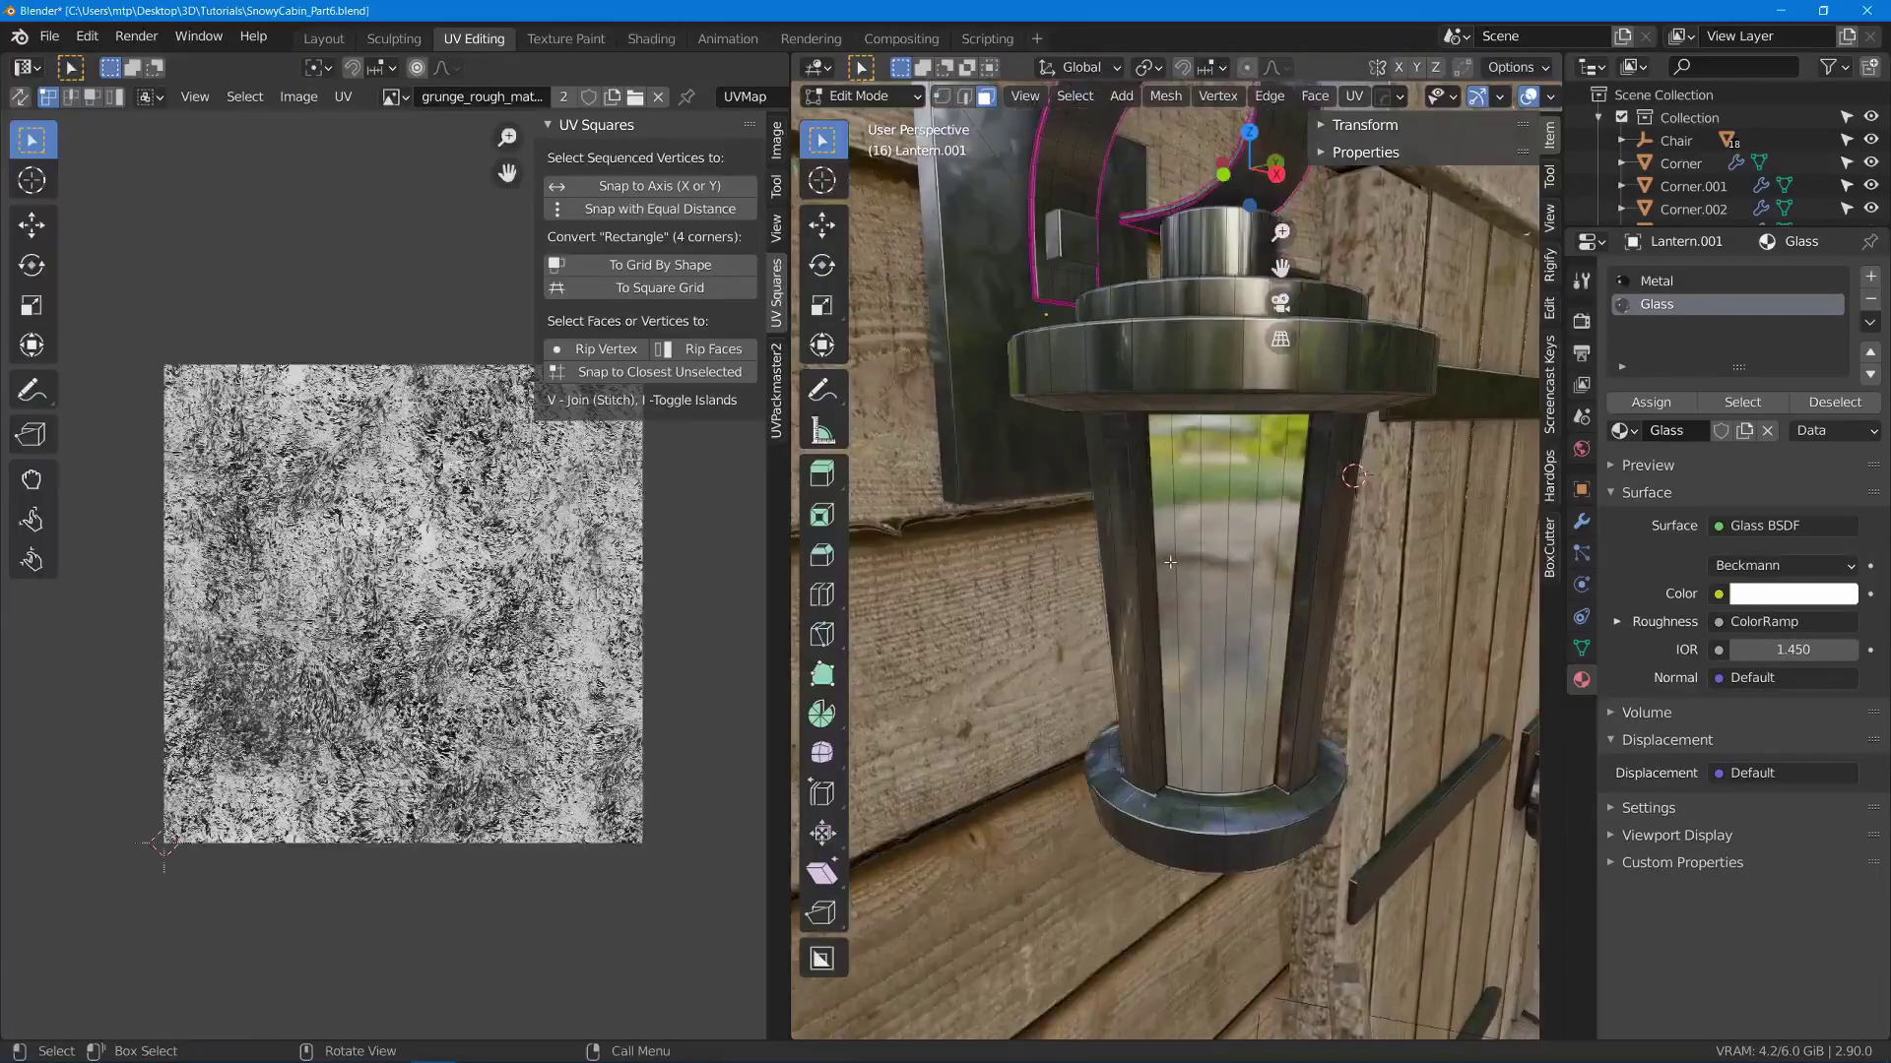
# - In the UV Editing workspace, select all faces of one lantern glass pane and unwrap them
pyautogui.click(1170, 563)
pyautogui.moveTo(1170, 562); pyautogui.dragTo(1280, 556, button='middle')
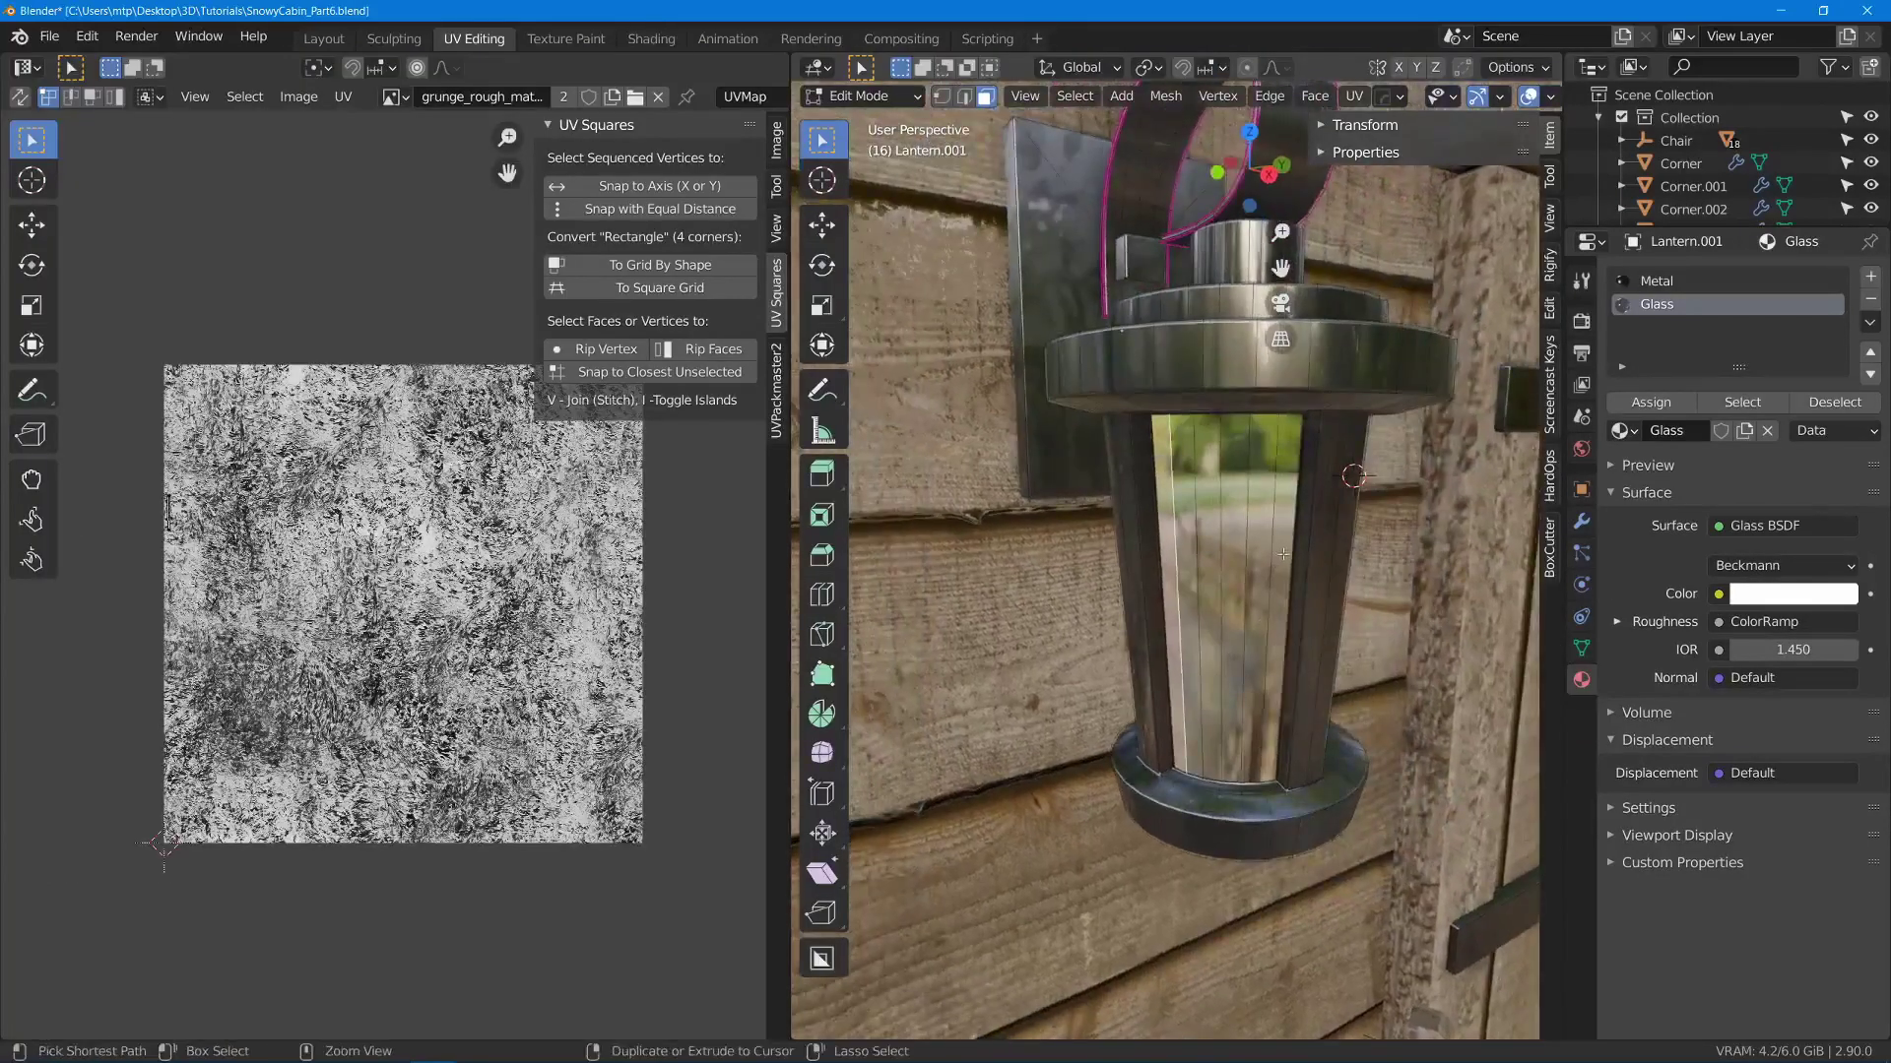
pyautogui.keyDown('ctrl'); pyautogui.click(1282, 555); pyautogui.keyUp('ctrl')
pyautogui.press('u')
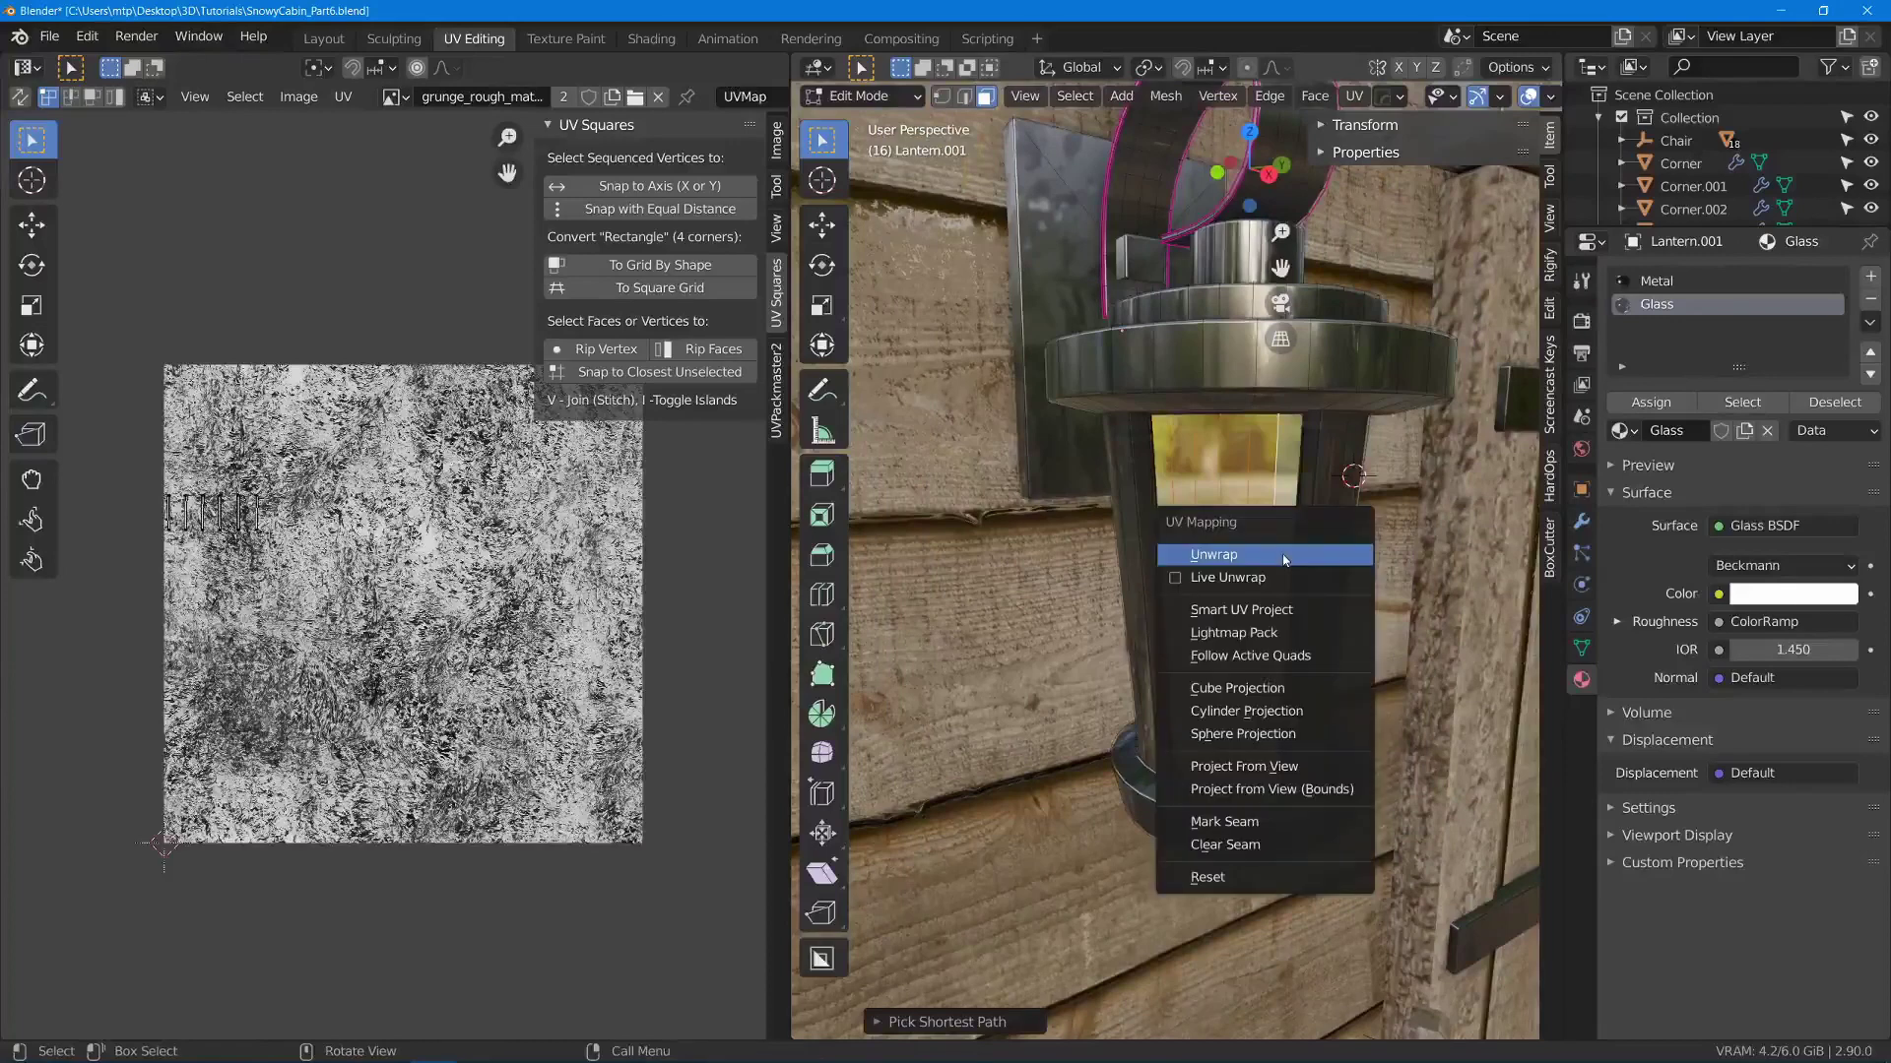
pyautogui.click(1278, 549)
# - Select the strip of faces forming the adjacent glass pane of the lantern and unwrap it
pyautogui.moveTo(1278, 549); pyautogui.dragTo(1269, 587, button='middle')
pyautogui.click(1383, 517)
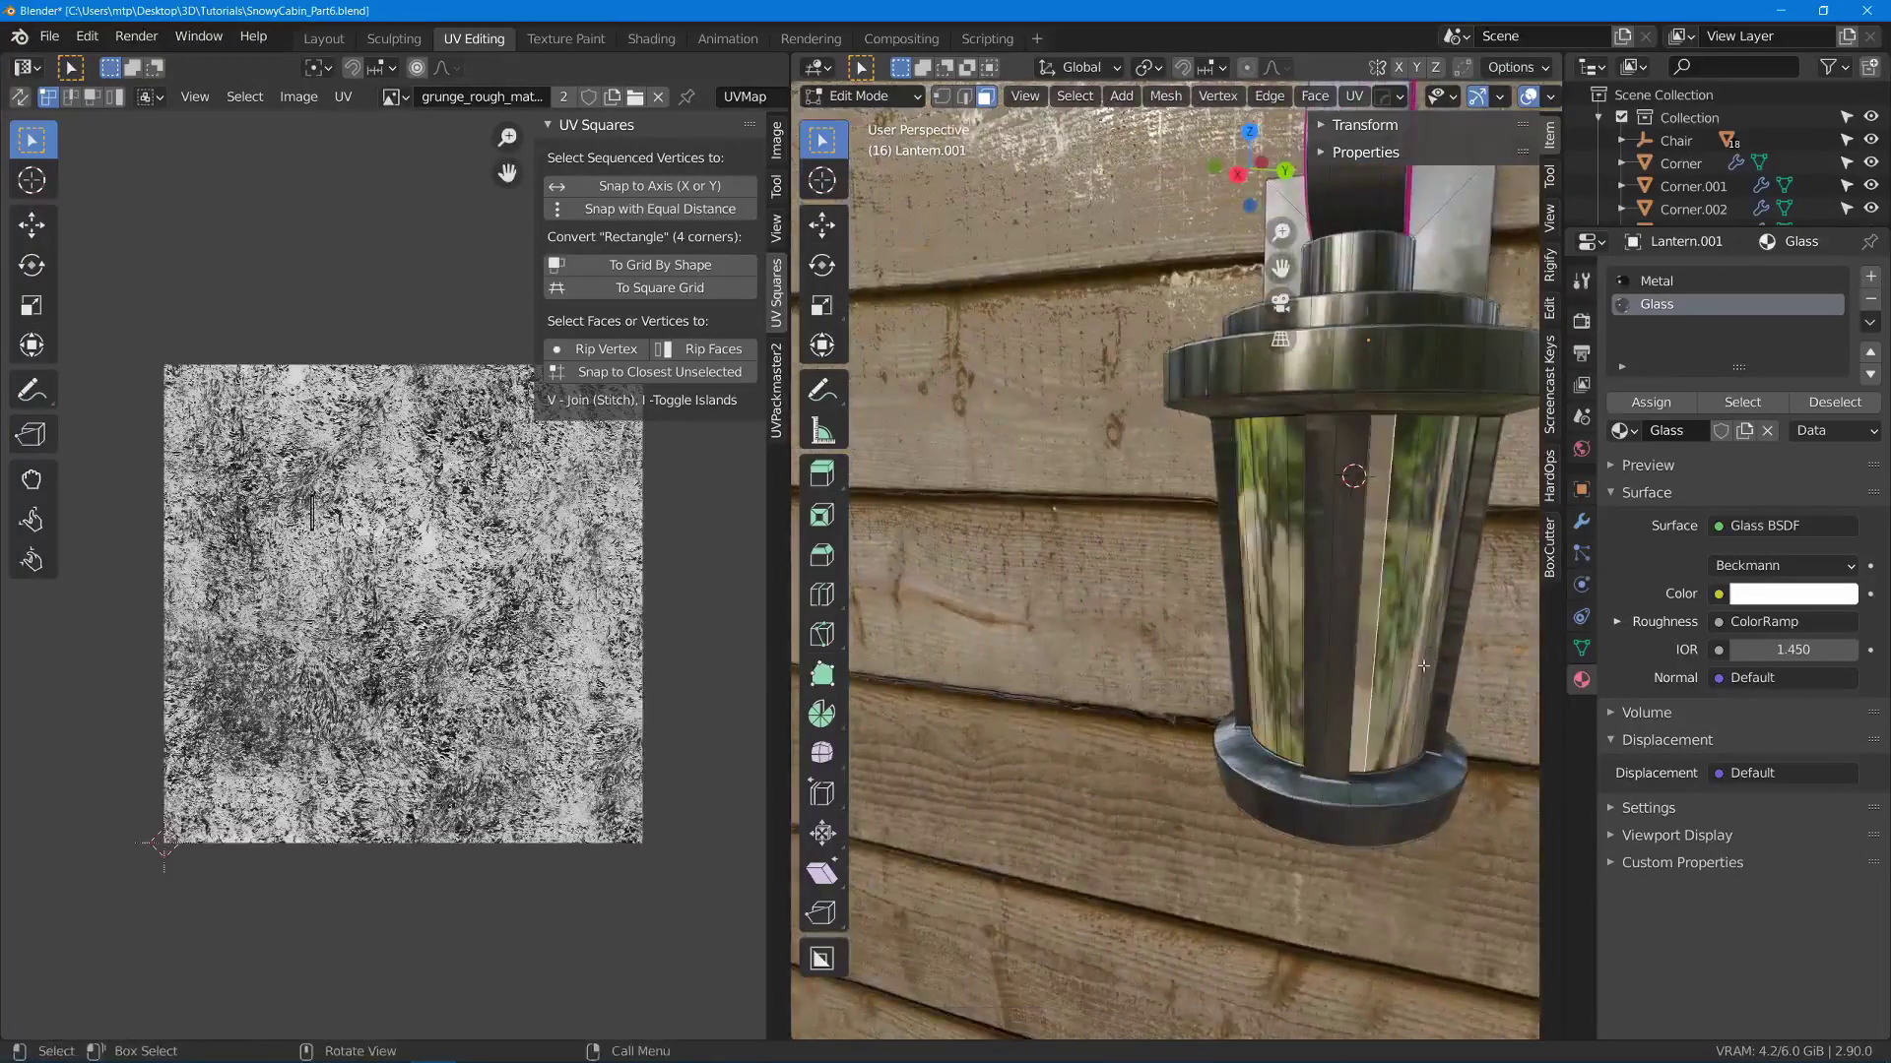
pyautogui.moveTo(1382, 517); pyautogui.dragTo(1209, 538, button='middle')
pyautogui.keyDown('ctrl'); pyautogui.click(1330, 528); pyautogui.keyUp('ctrl')
pyautogui.press('u')
pyautogui.click(1330, 528)
# - Isolate the lantern in local view, select the faces of the third glass pane and unwrap them
pyautogui.click(1228, 517)
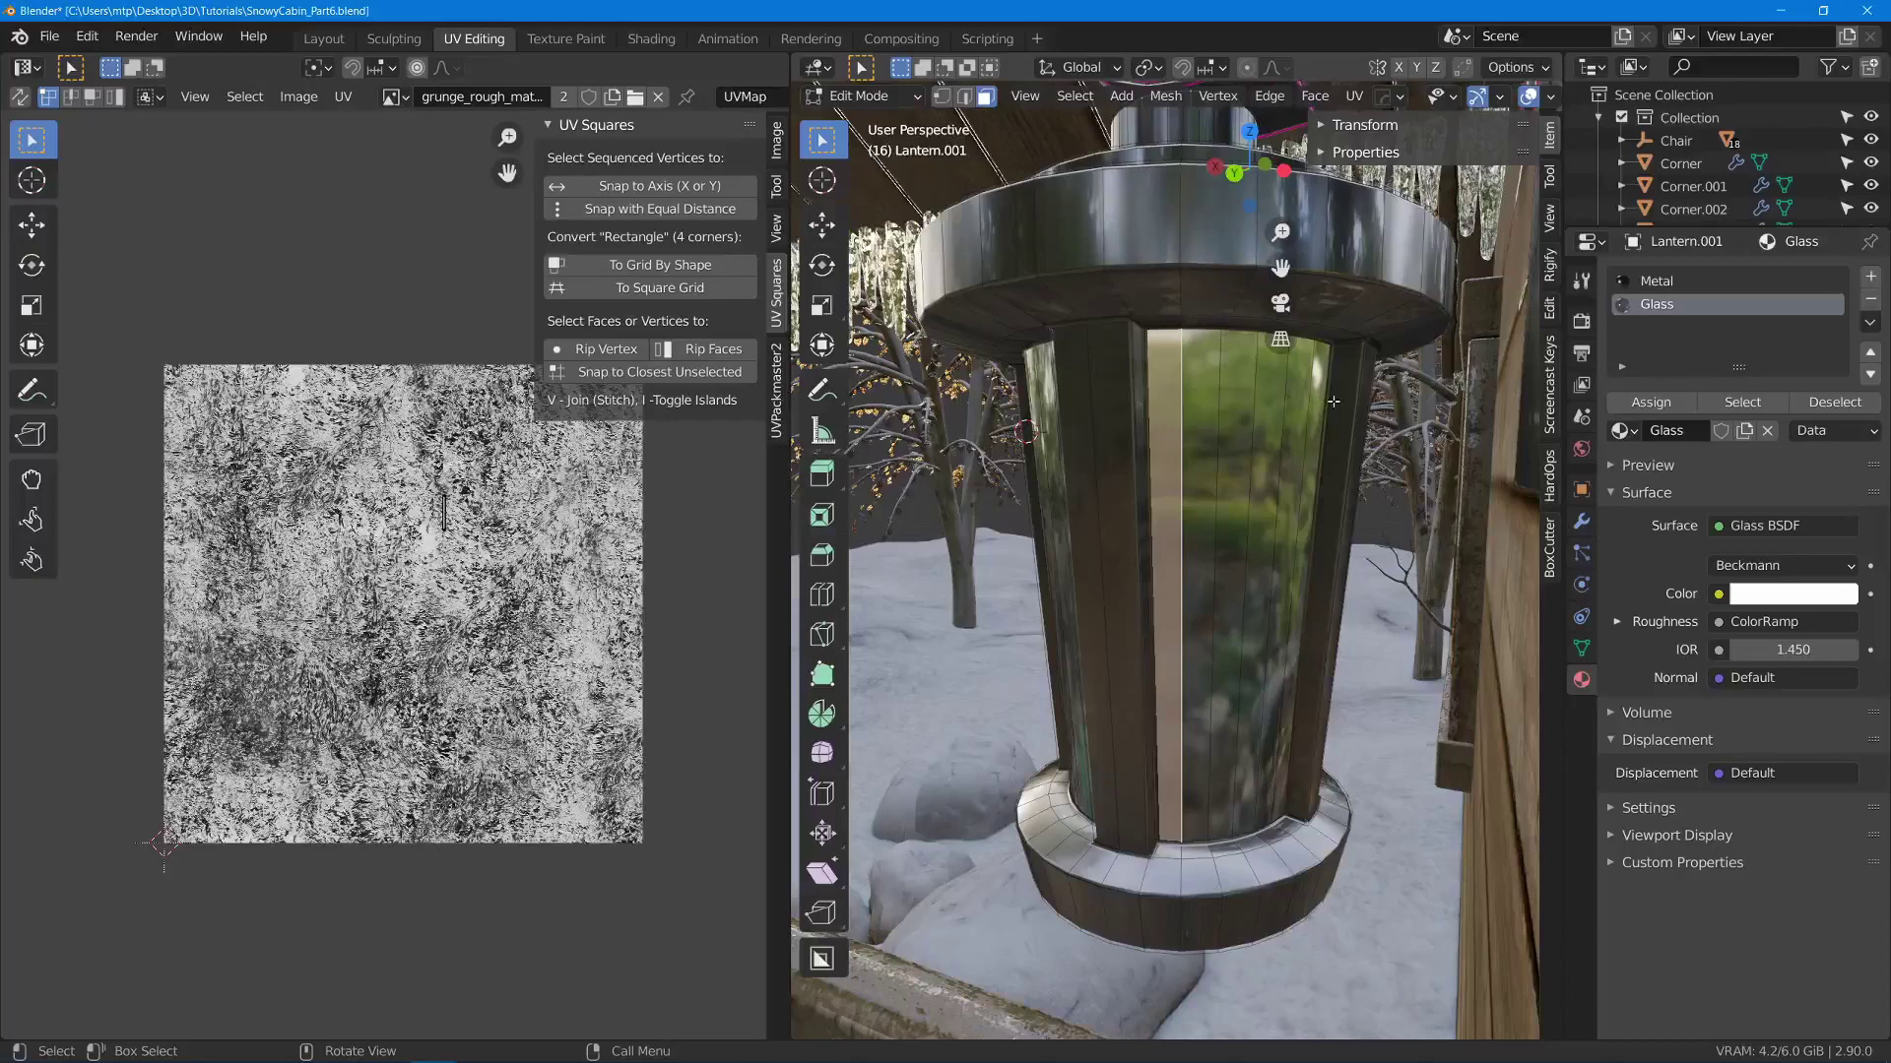
pyautogui.press('KP_Divide')
pyautogui.scroll(7, 1292, 421)
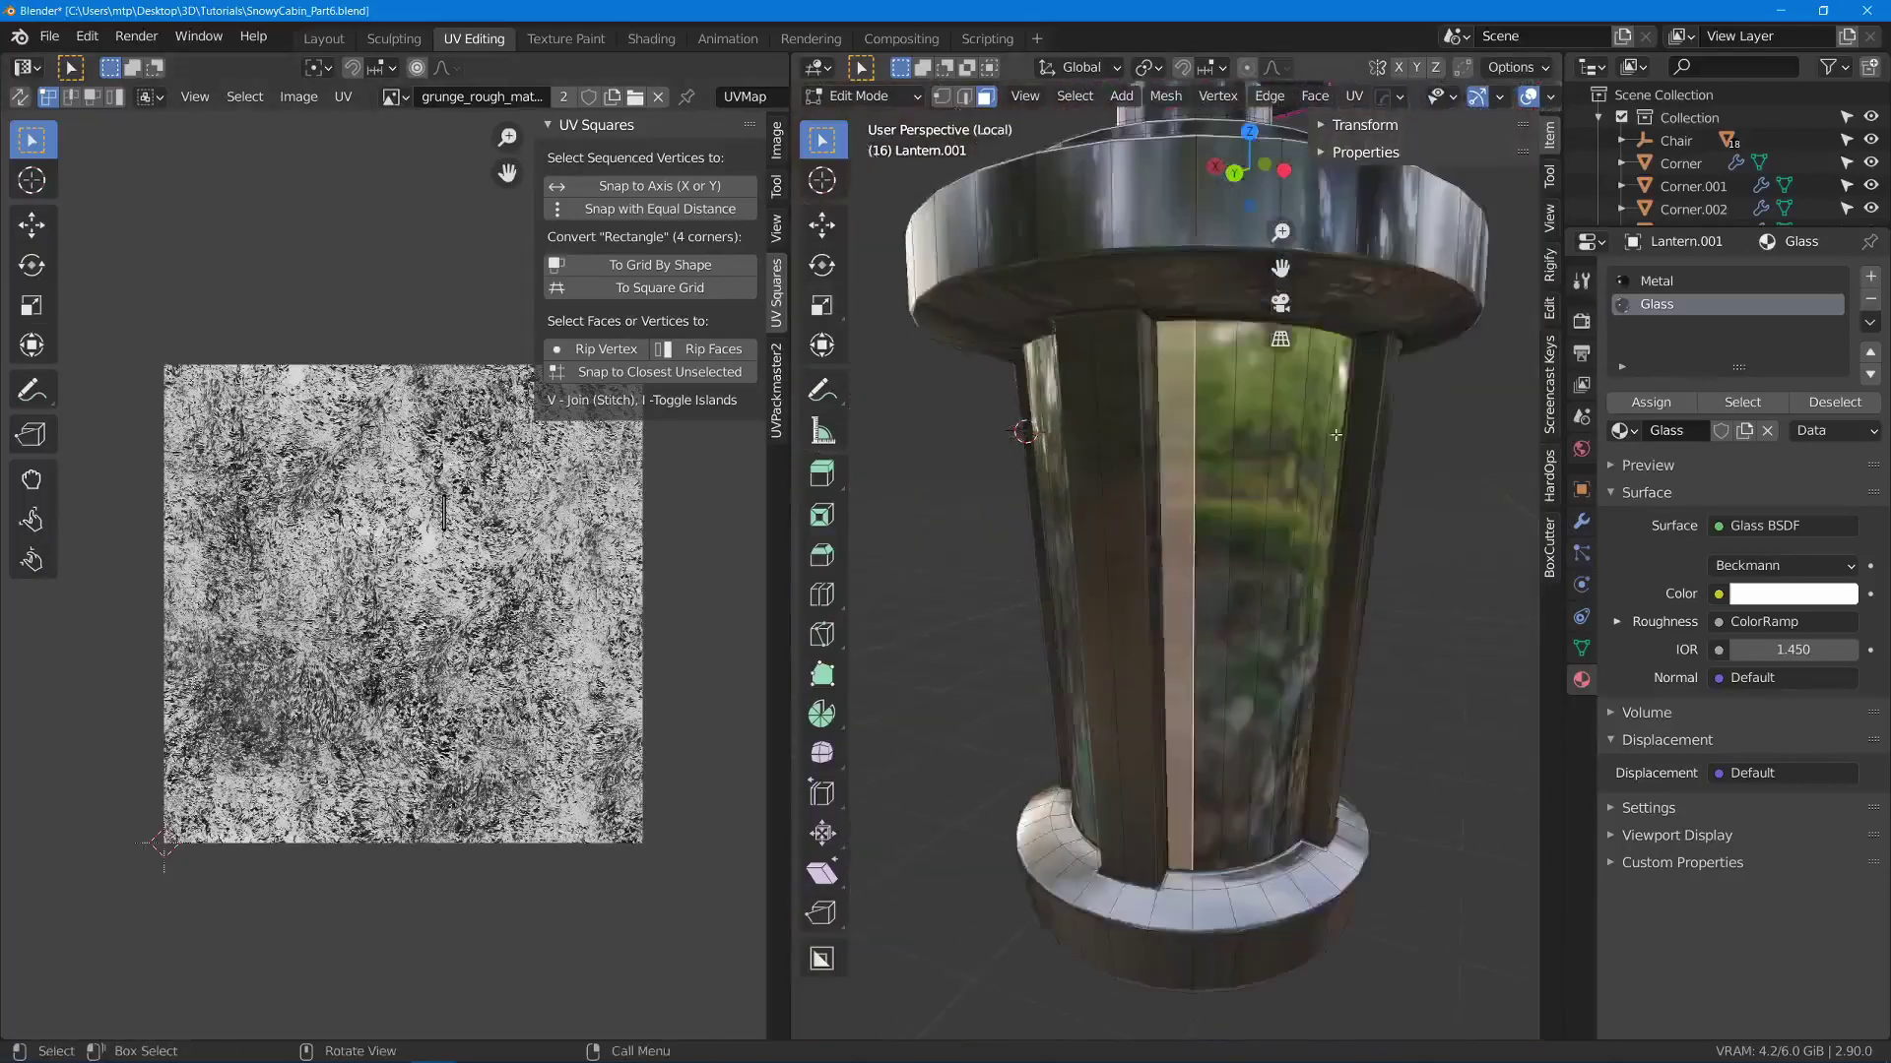
pyautogui.moveTo(1292, 422); pyautogui.dragTo(1201, 427, button='middle')
pyautogui.keyDown('ctrl'); pyautogui.click(1197, 426); pyautogui.keyUp('ctrl')
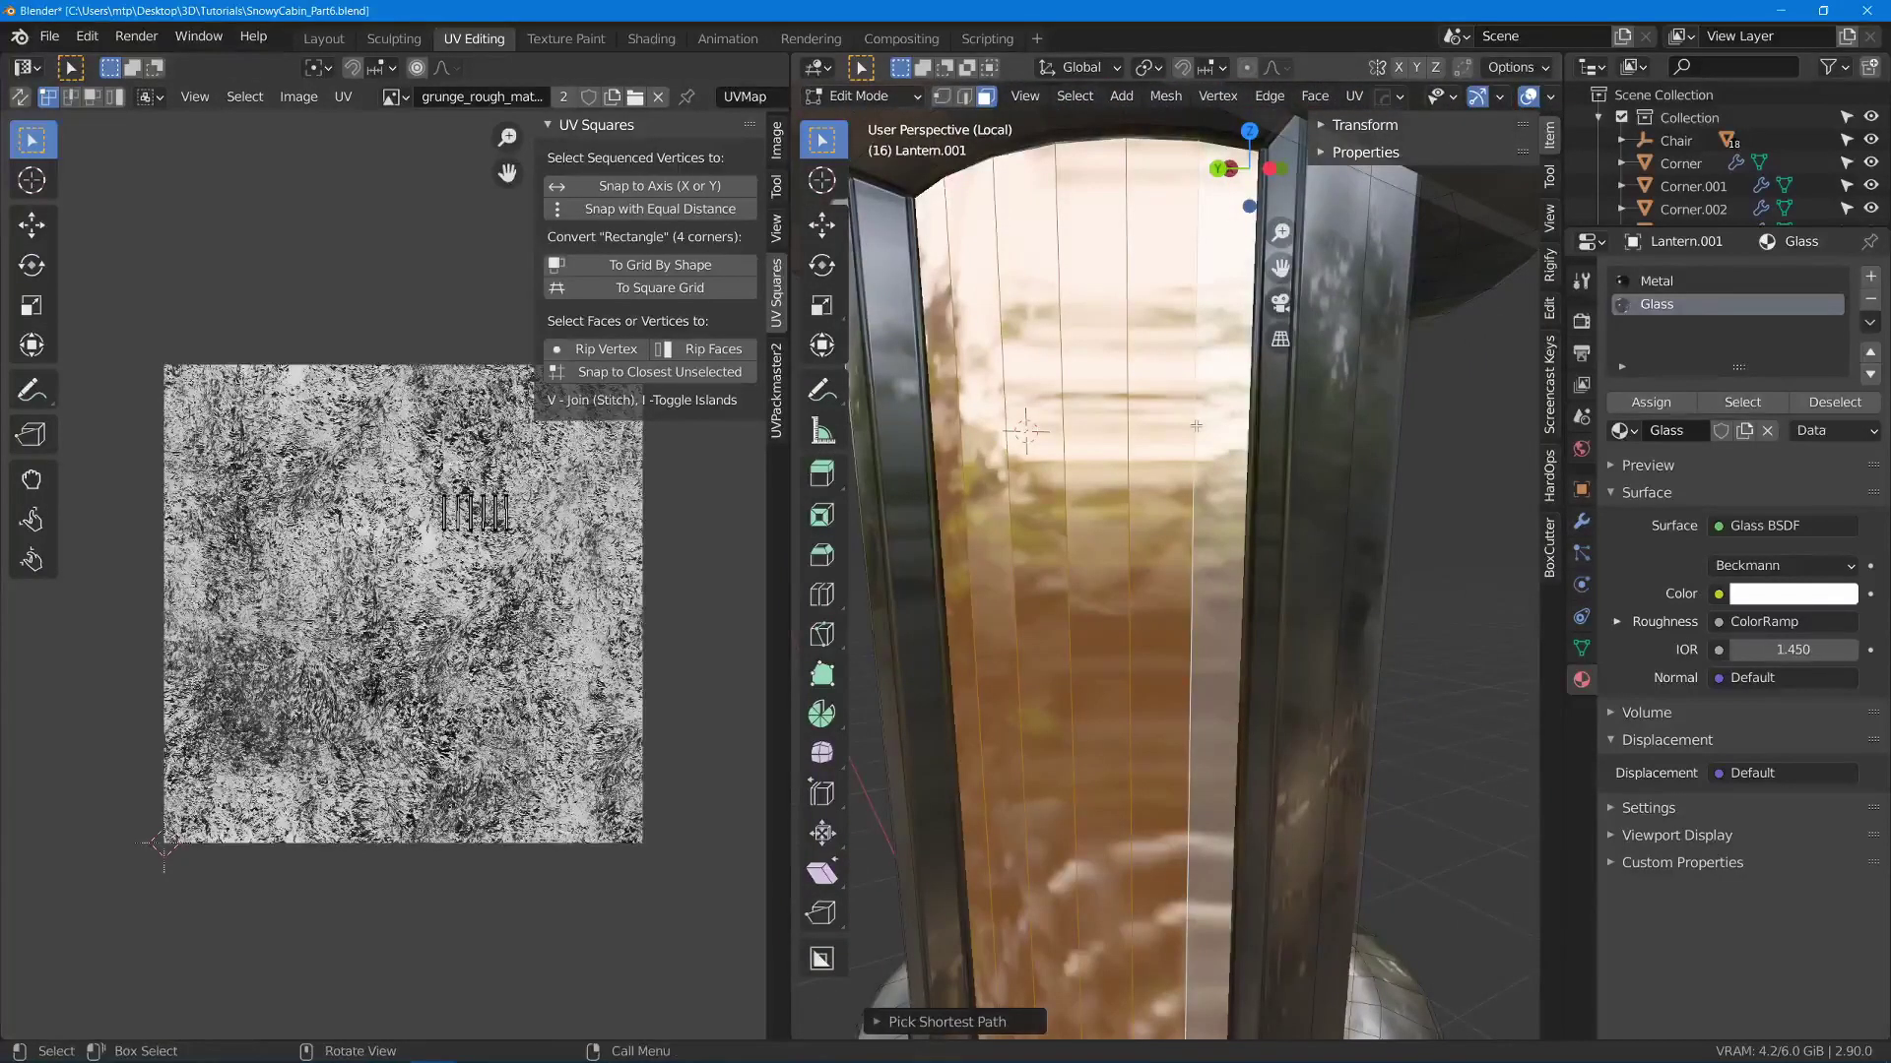
pyautogui.press('u')
pyautogui.click(1195, 425)
# - Select and unwrap the faces of the remaining glass pane, and clear the selection
pyautogui.moveTo(1195, 425); pyautogui.dragTo(1147, 517, button='middle')
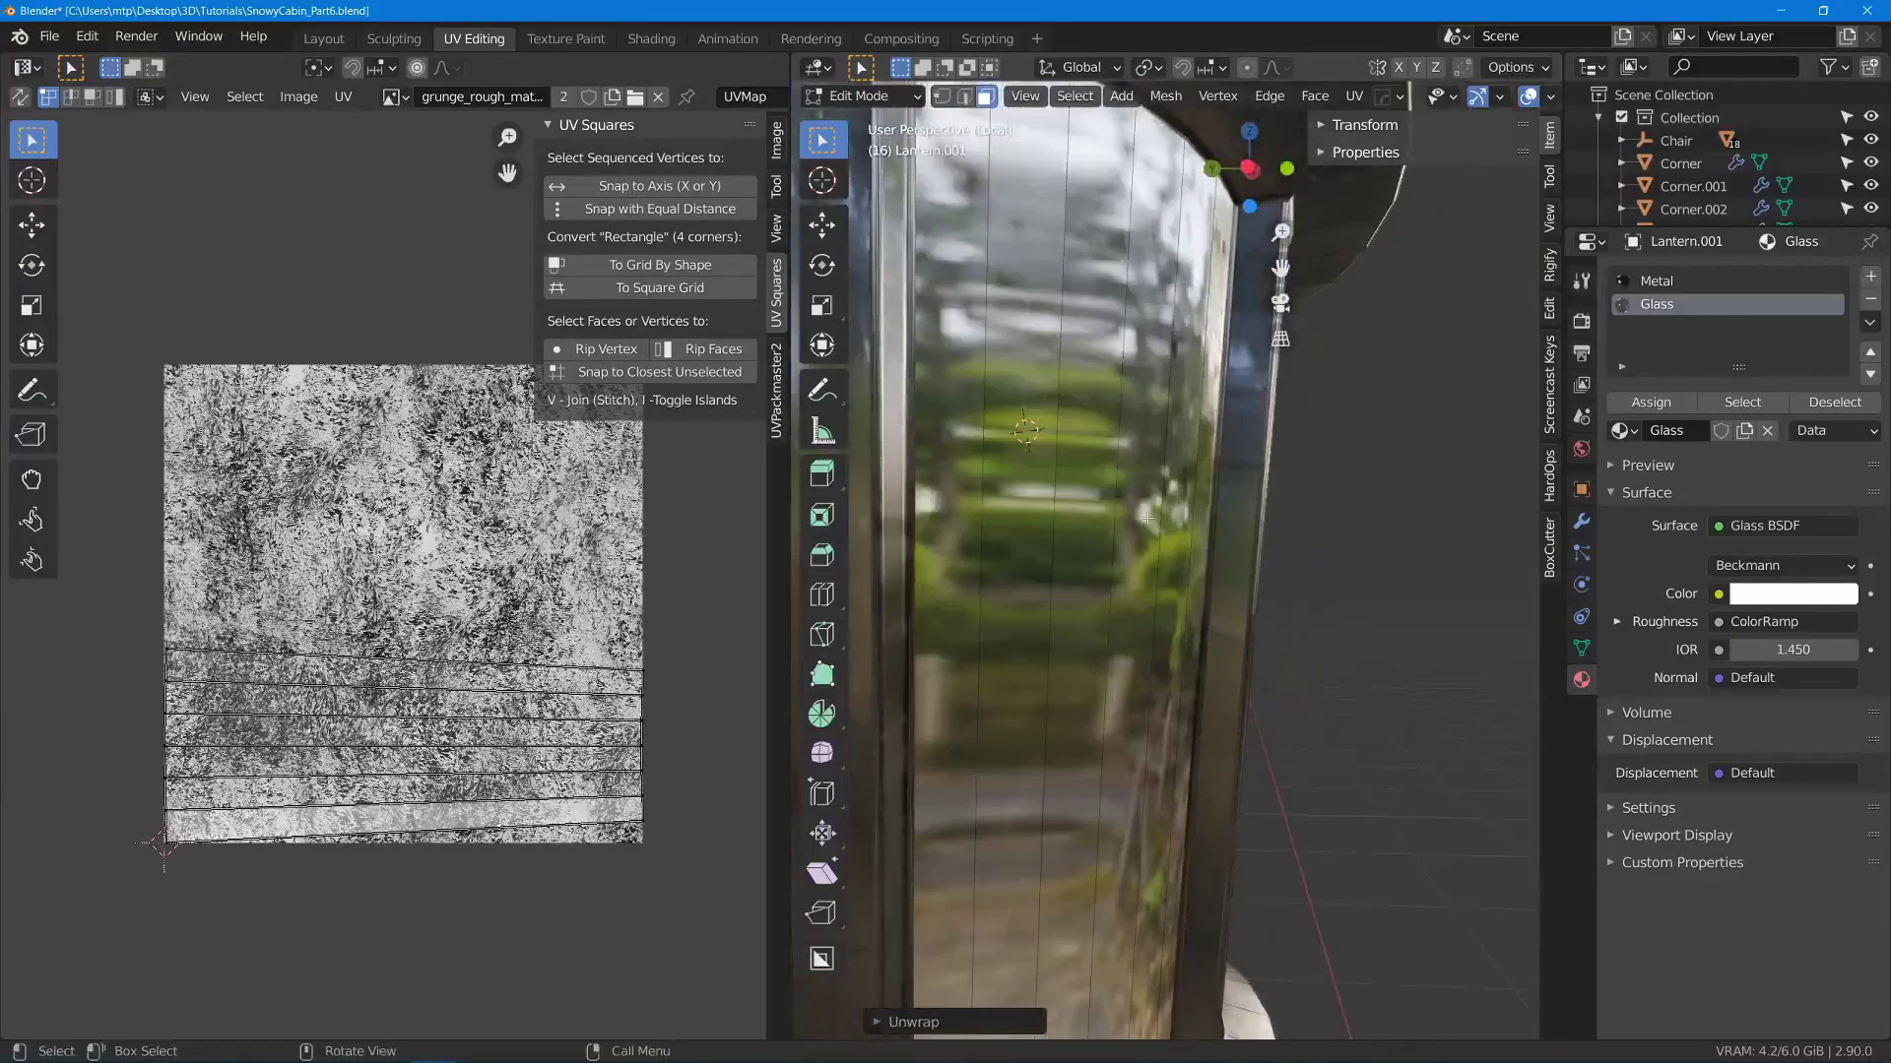
pyautogui.click(945, 409)
pyautogui.moveTo(945, 409); pyautogui.dragTo(878, 416, button='middle')
pyautogui.keyDown('ctrl'); pyautogui.click(961, 435); pyautogui.keyUp('ctrl')
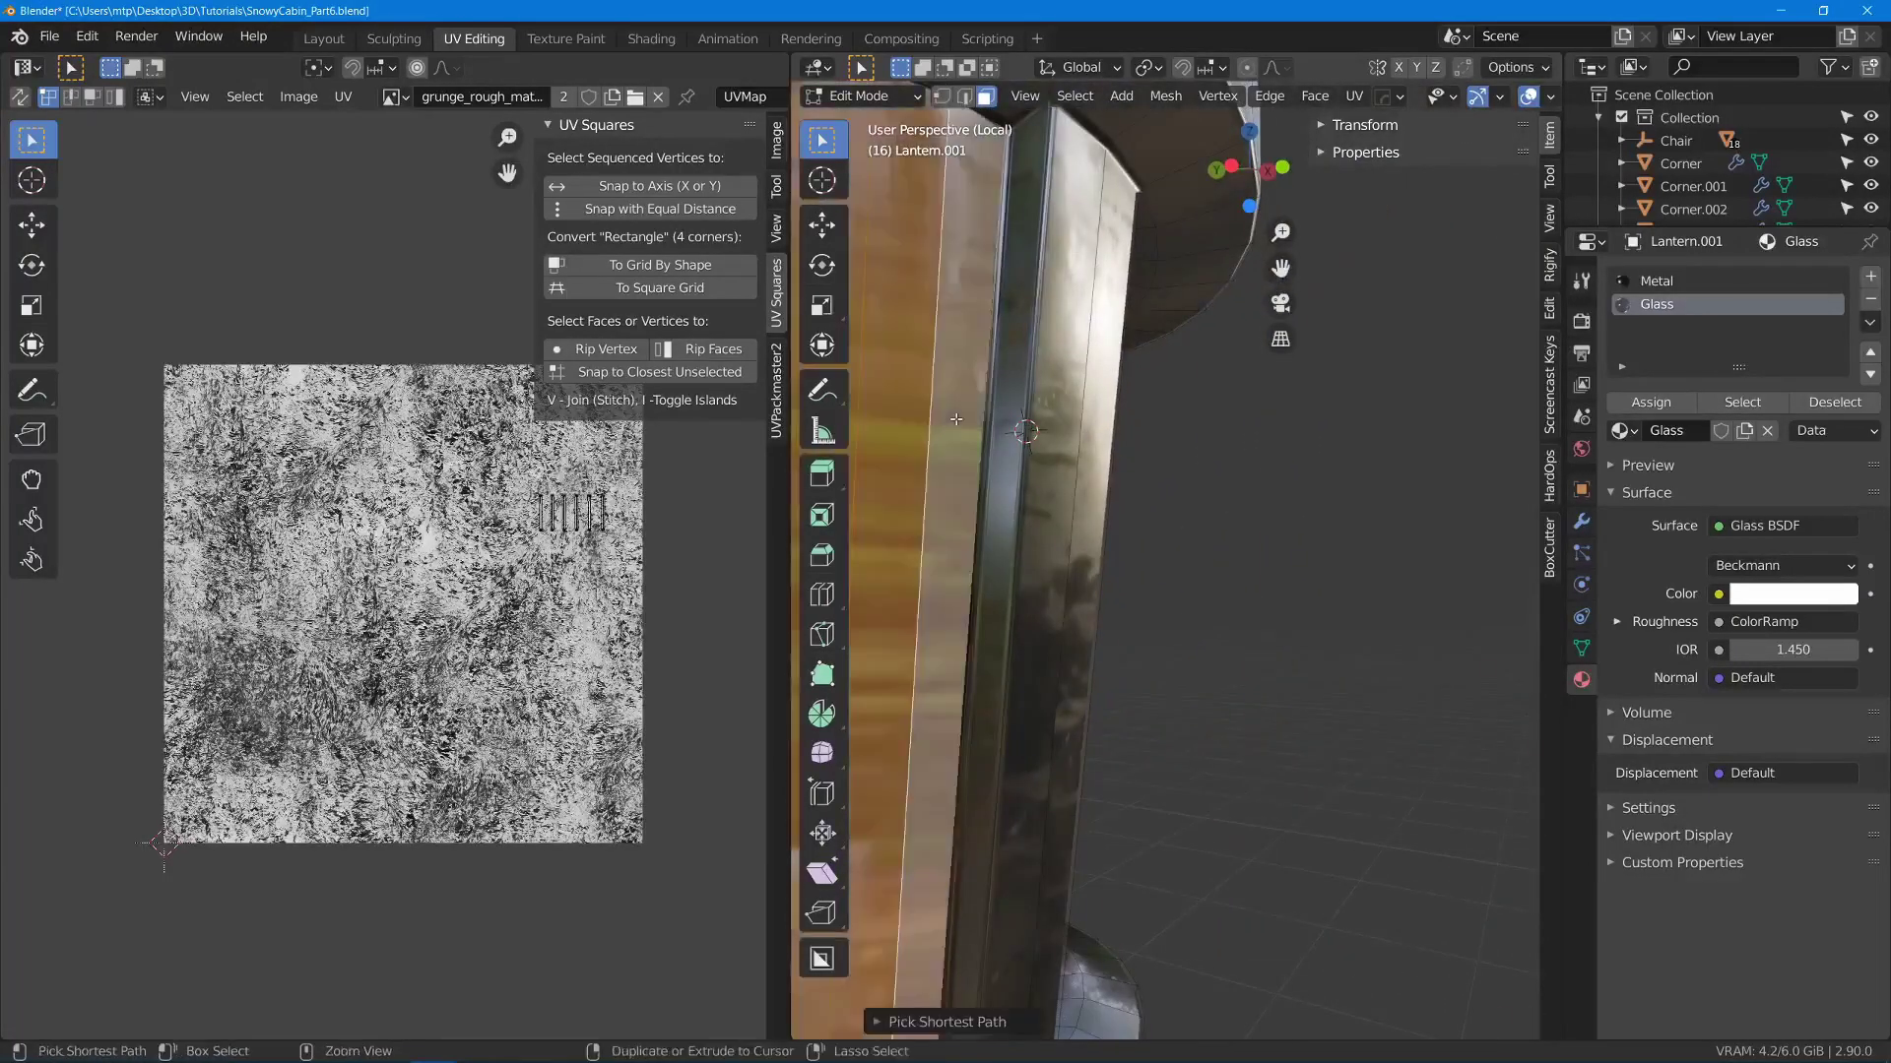
pyautogui.press('u')
pyautogui.click(962, 437)
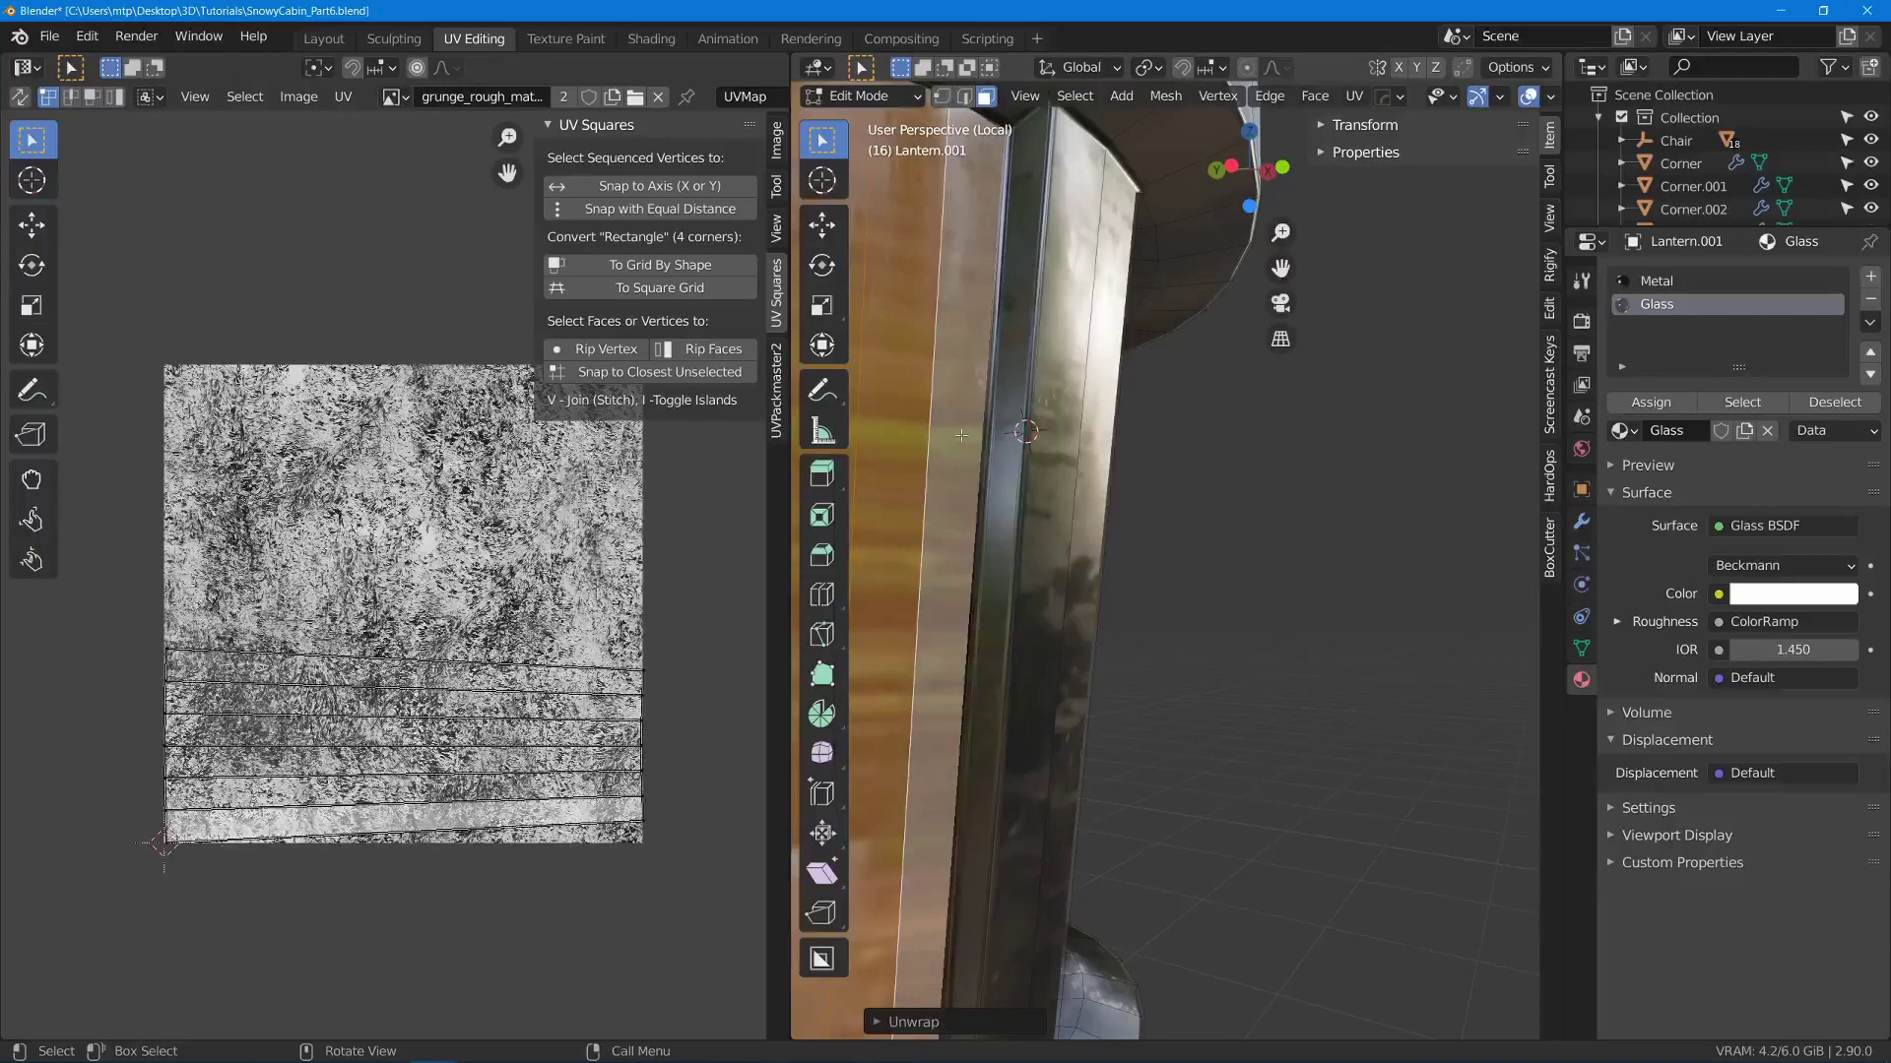
pyautogui.hotkey('alt', 'a')
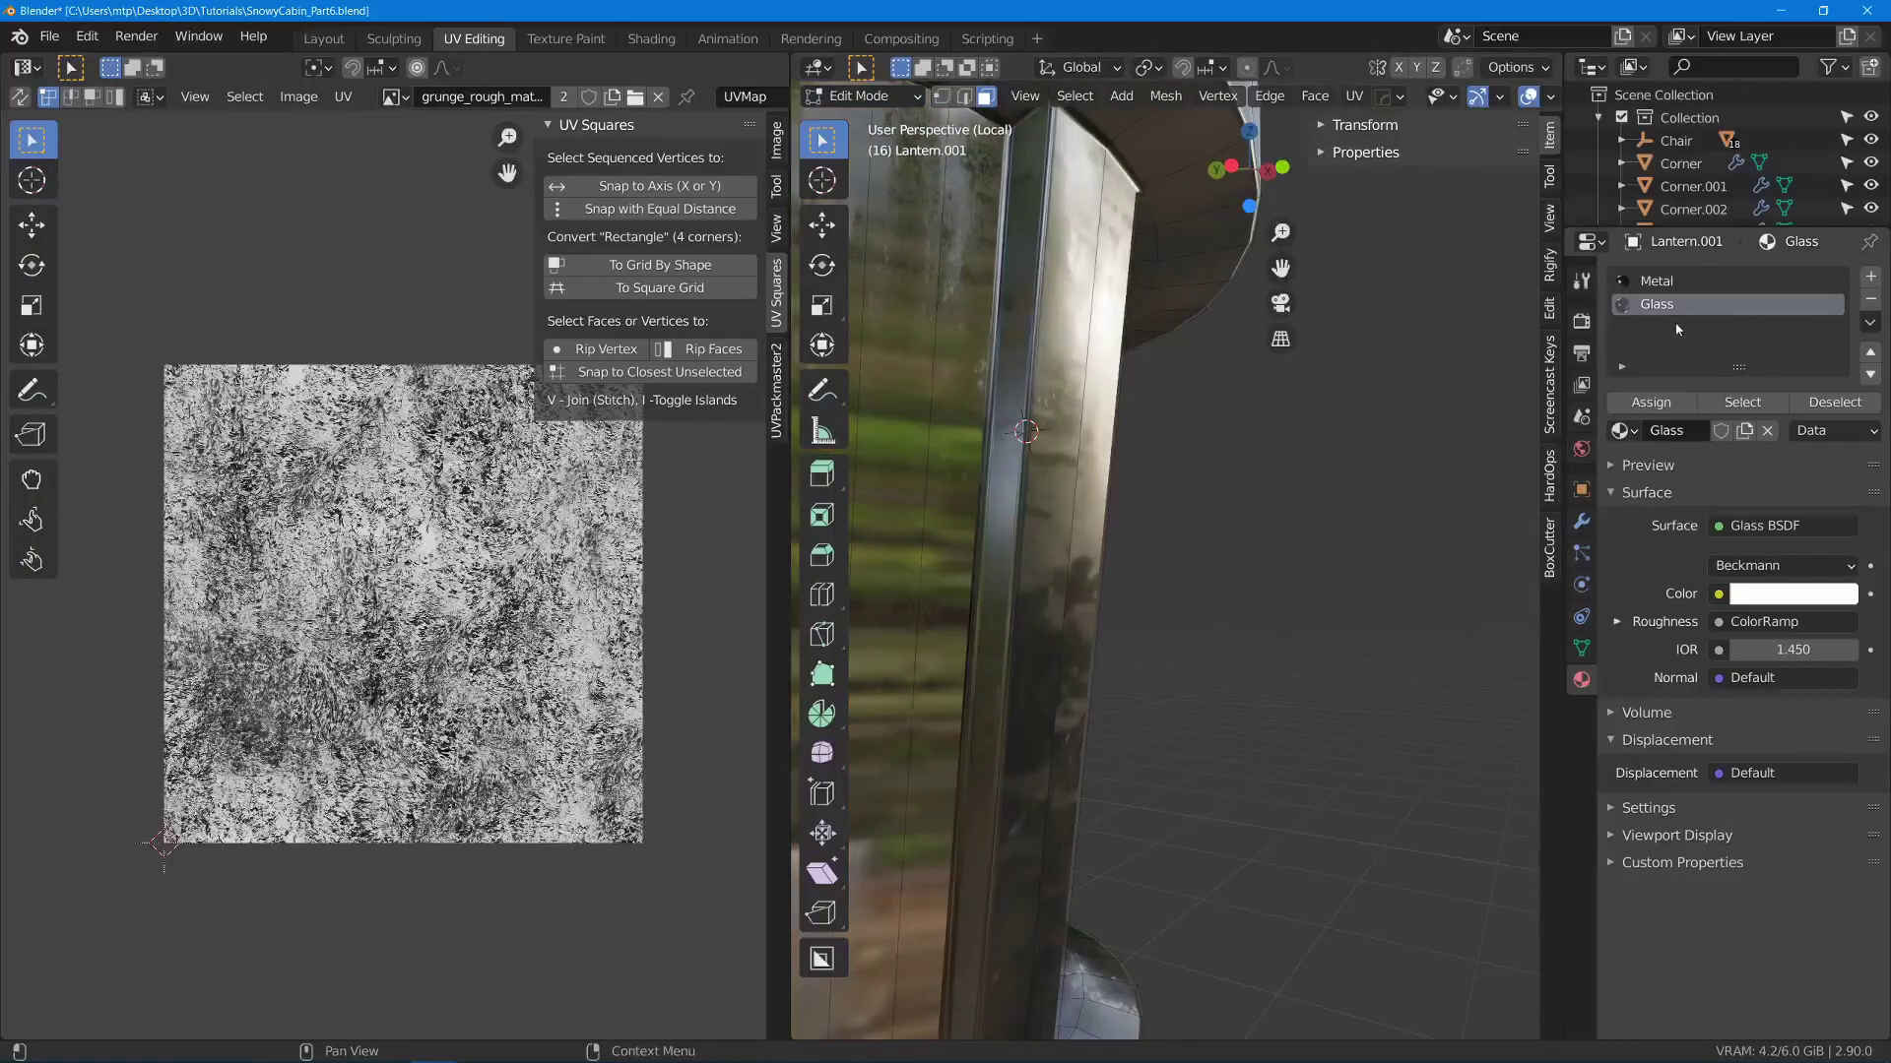
# - Return the lantern to Object Mode and inspect the unwrapped glass panes from several sides
pyautogui.scroll(-4, 1262, 558)
pyautogui.moveTo(1261, 557); pyautogui.dragTo(1187, 620, button='middle')
pyautogui.moveTo(1186, 620); pyautogui.dragTo(1125, 630, button='middle')
pyautogui.scroll(2, 1125, 630)
pyautogui.click(1124, 610)
pyautogui.press('Tab')
pyautogui.moveTo(1200, 579)
pyautogui.mouseDown(button='middle')
pyautogui.moveTo(1179, 641)
pyautogui.moveTo(1299, 630)
pyautogui.moveTo(1133, 566)
pyautogui.mouseUp(button='middle')
pyautogui.scroll(2, 1299, 630)
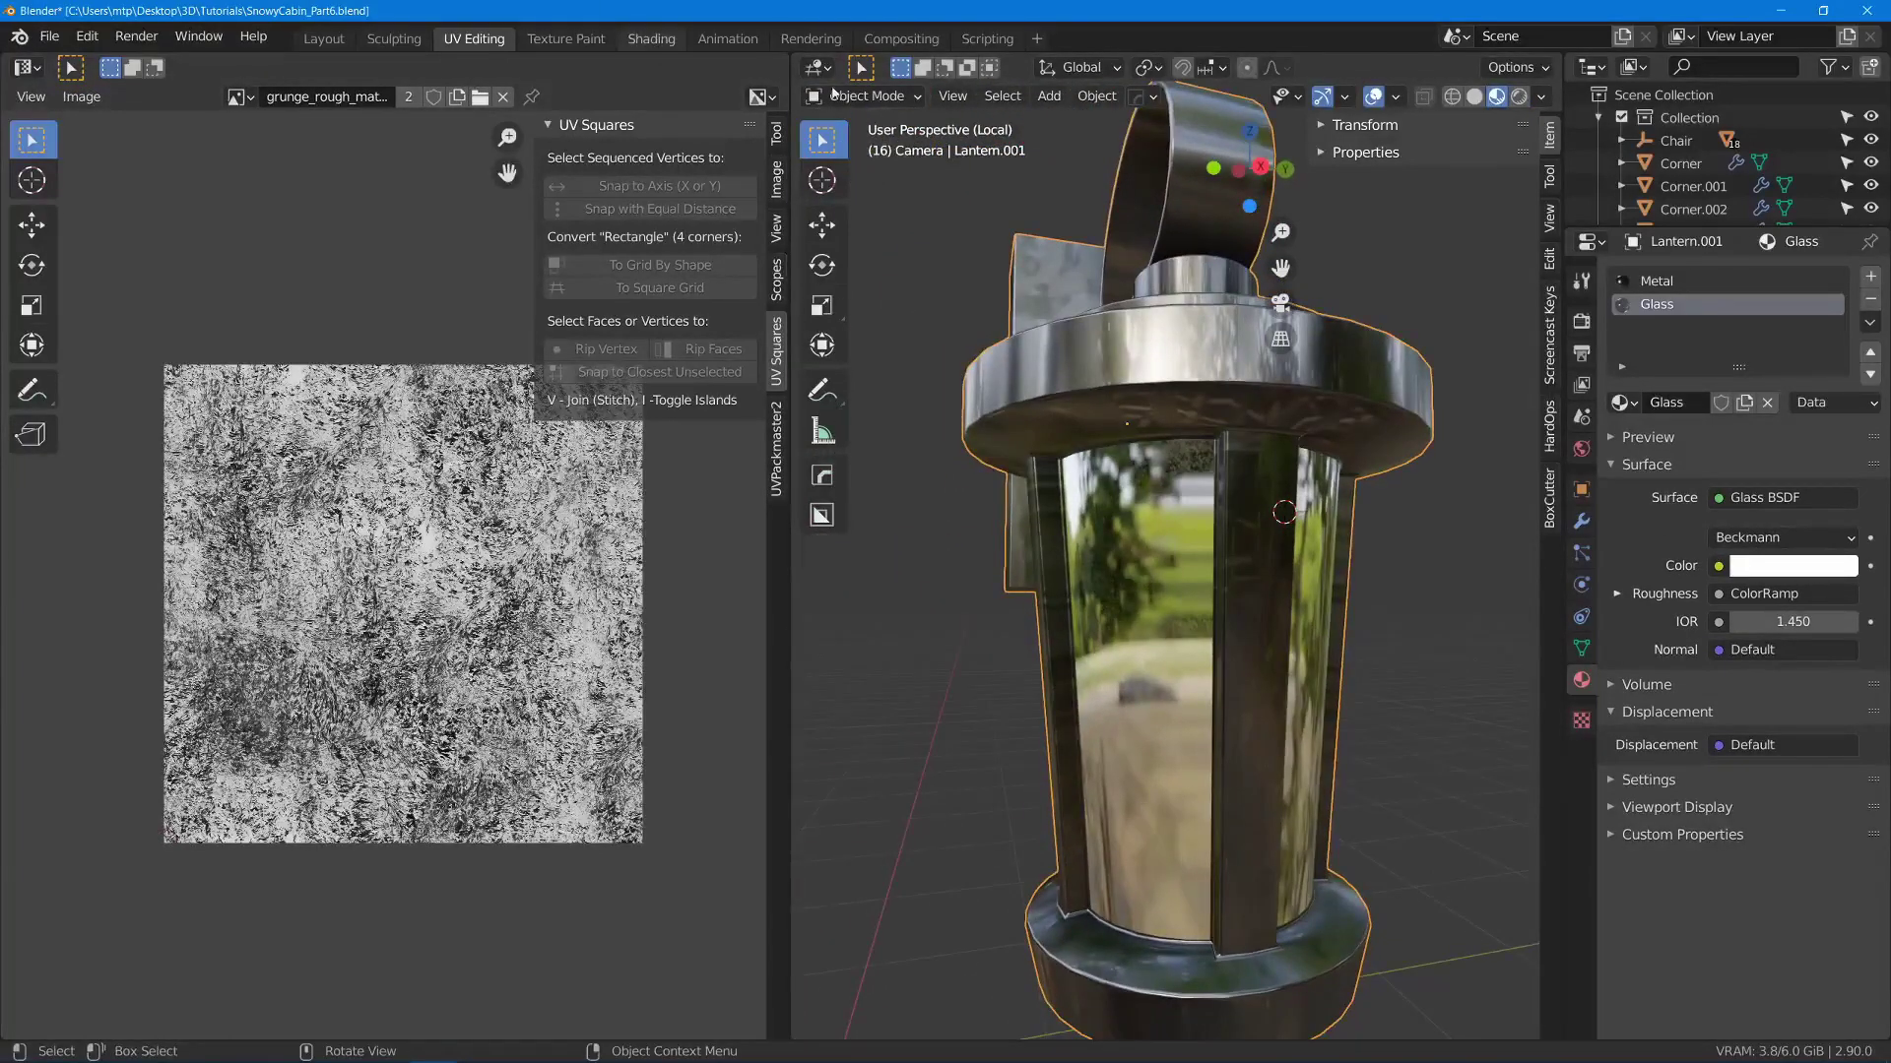
# - Back in the Shading workspace, lighten the ColorRamp's grey stop slightly, check the glass and save the file
pyautogui.hotkey('ctrl', 'pagedown')
pyautogui.hotkey('ctrl', 'pagedown')
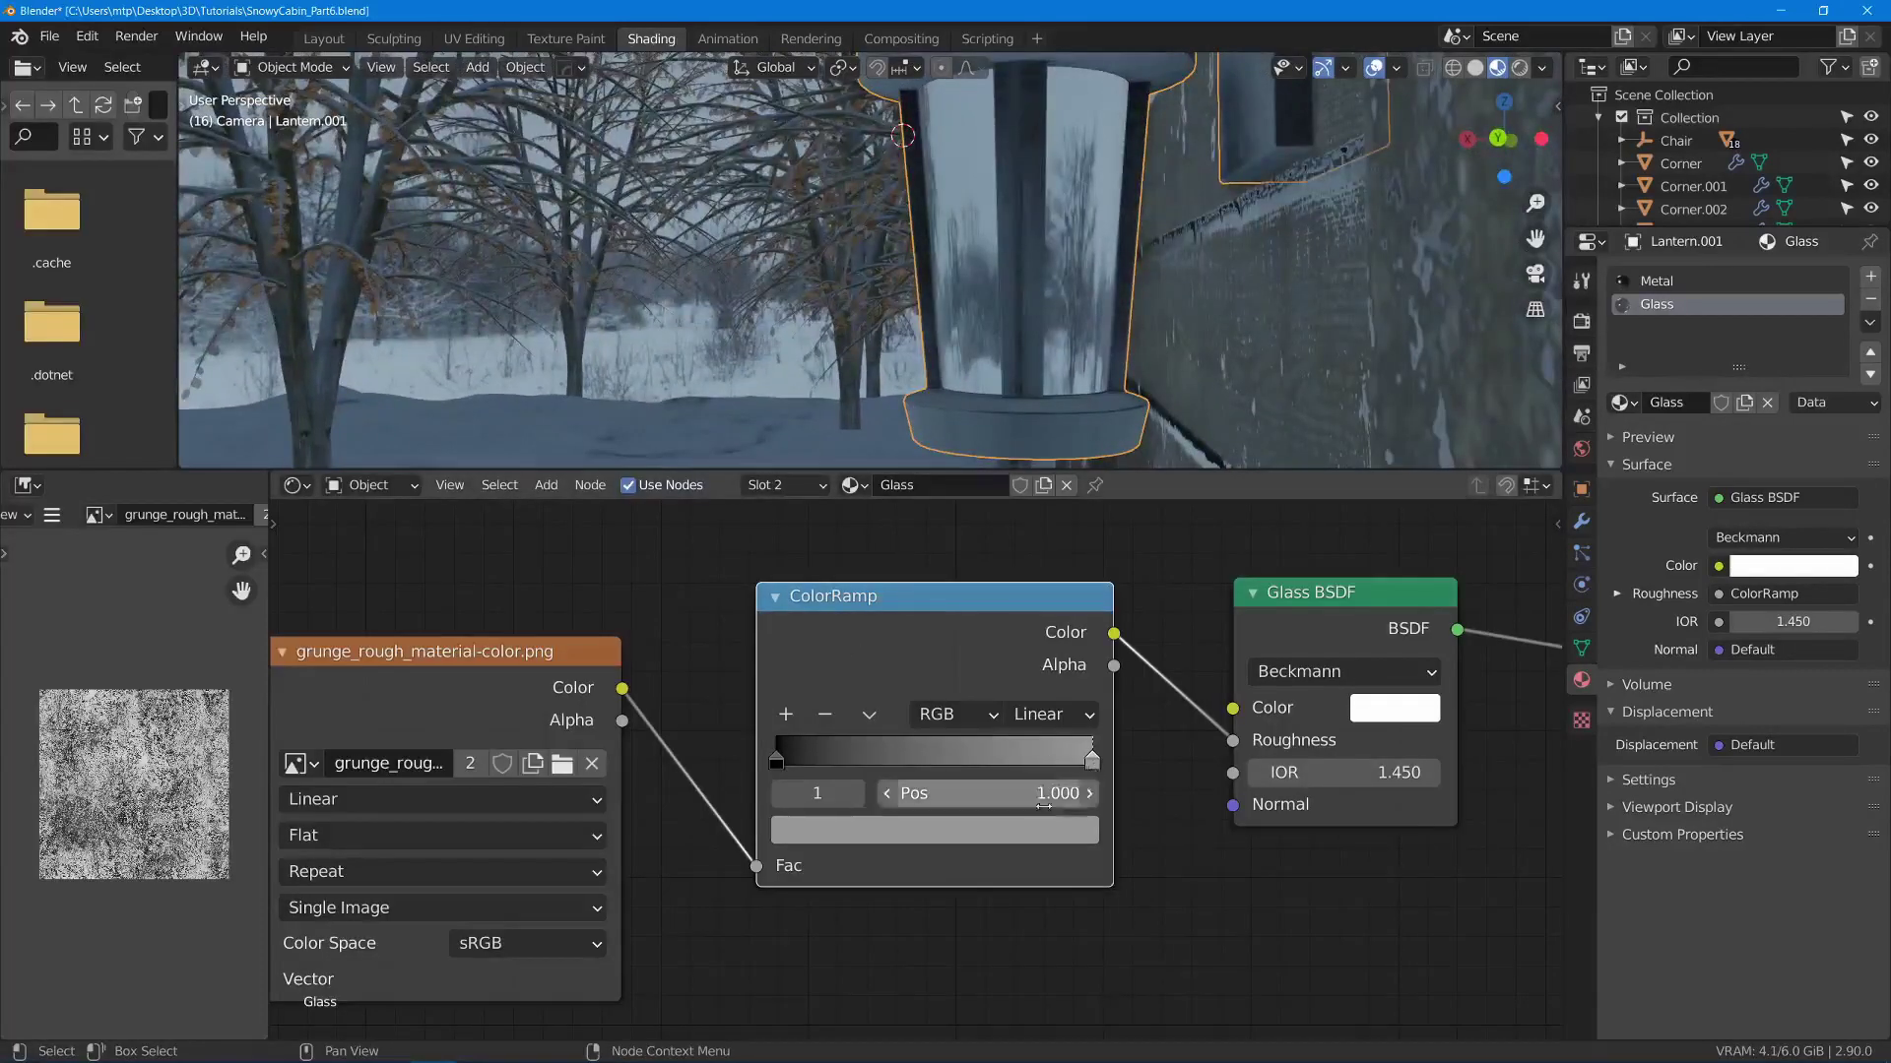
pyautogui.click(1072, 831)
pyautogui.click(1069, 842)
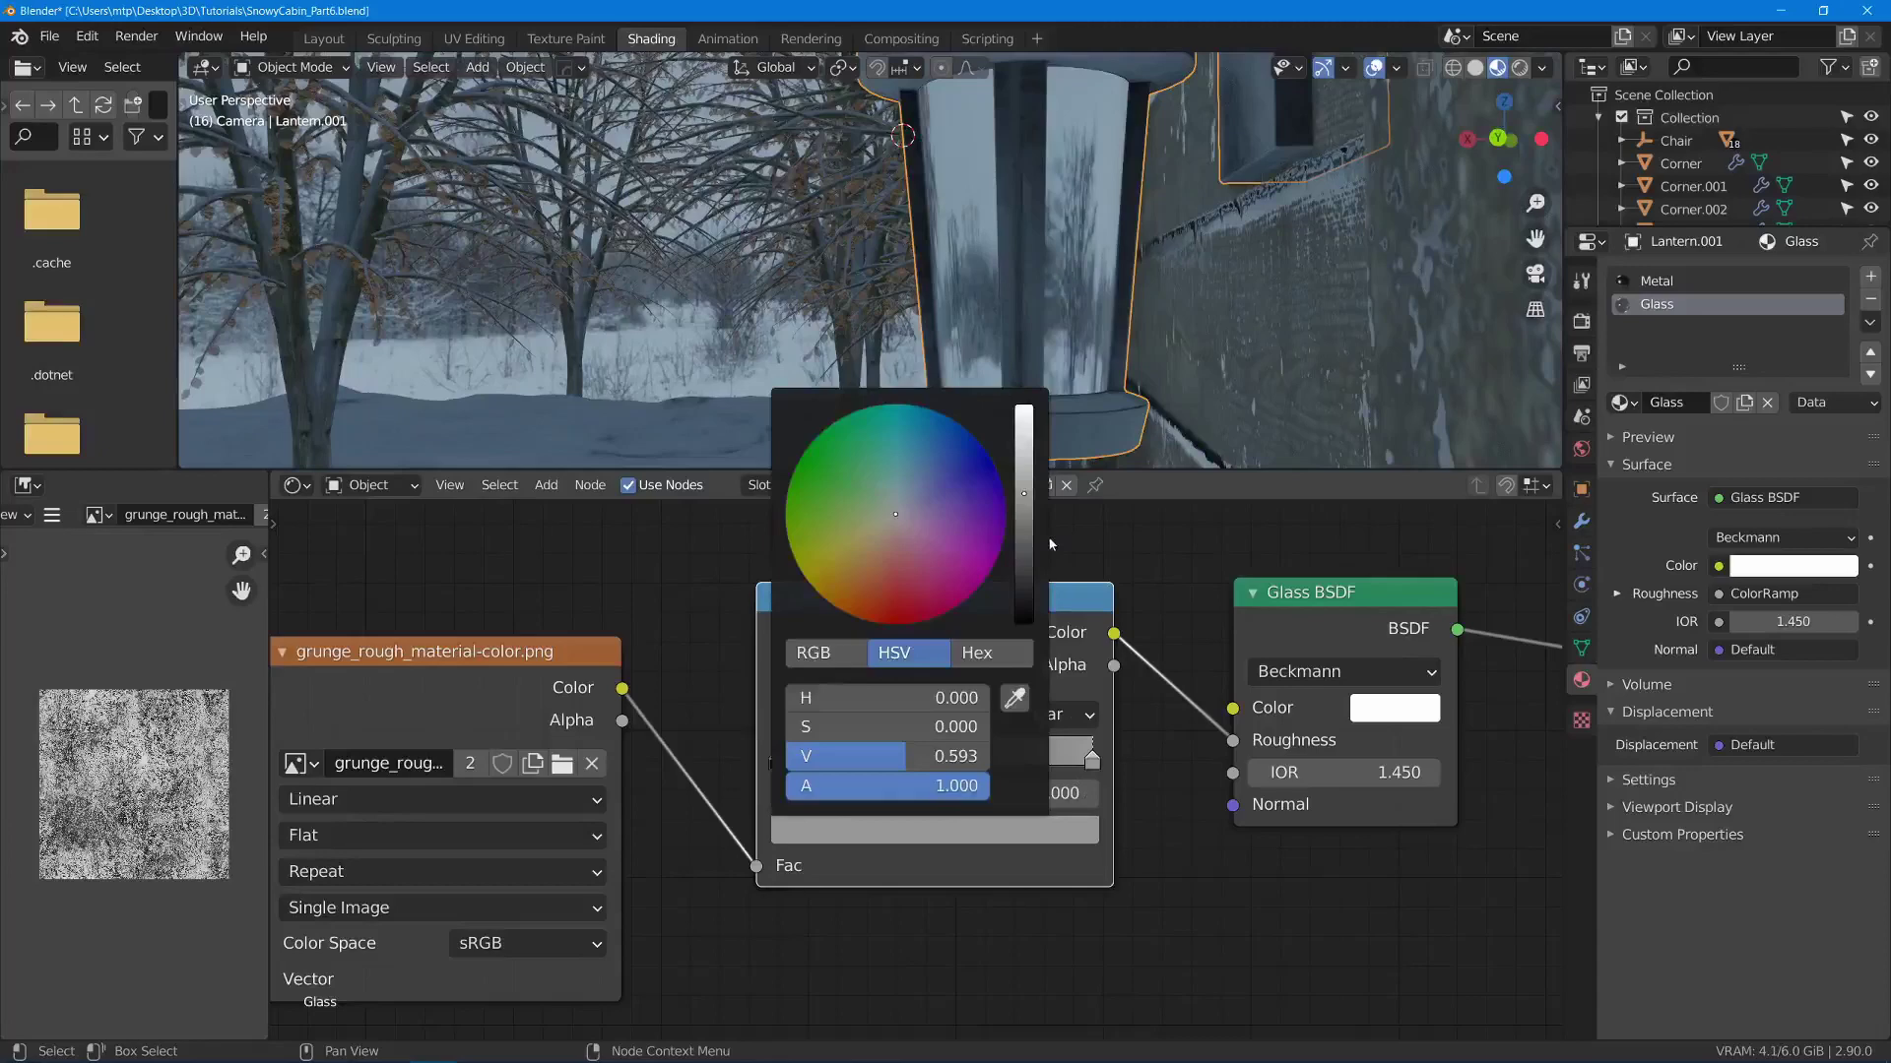
pyautogui.click(1023, 468)
pyautogui.moveTo(1224, 292); pyautogui.dragTo(1113, 354, button='middle')
pyautogui.hotkey('ctrl', 's')
# - Return to the Layout workspace and place the 3D cursor on the lantern's glass, in the lower half of the pane
pyautogui.scroll(-6, 1150, 329)
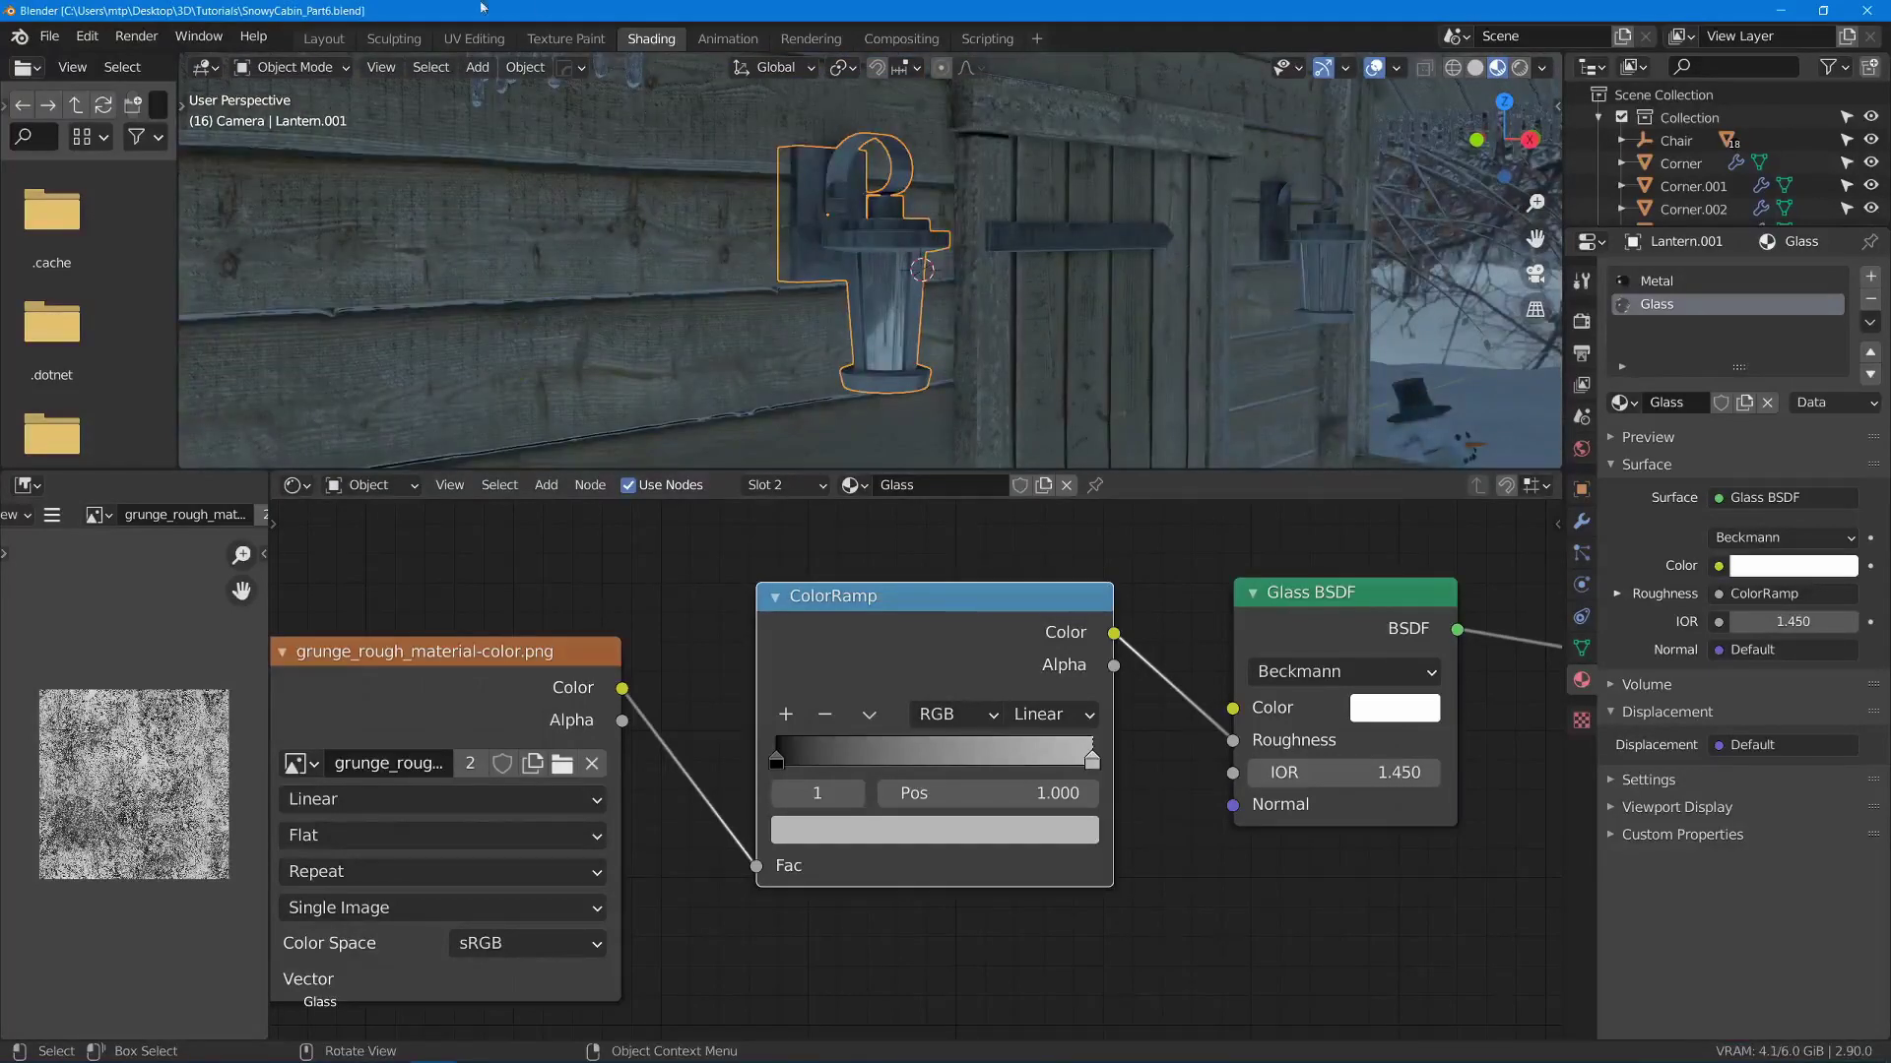
pyautogui.click(337, 43)
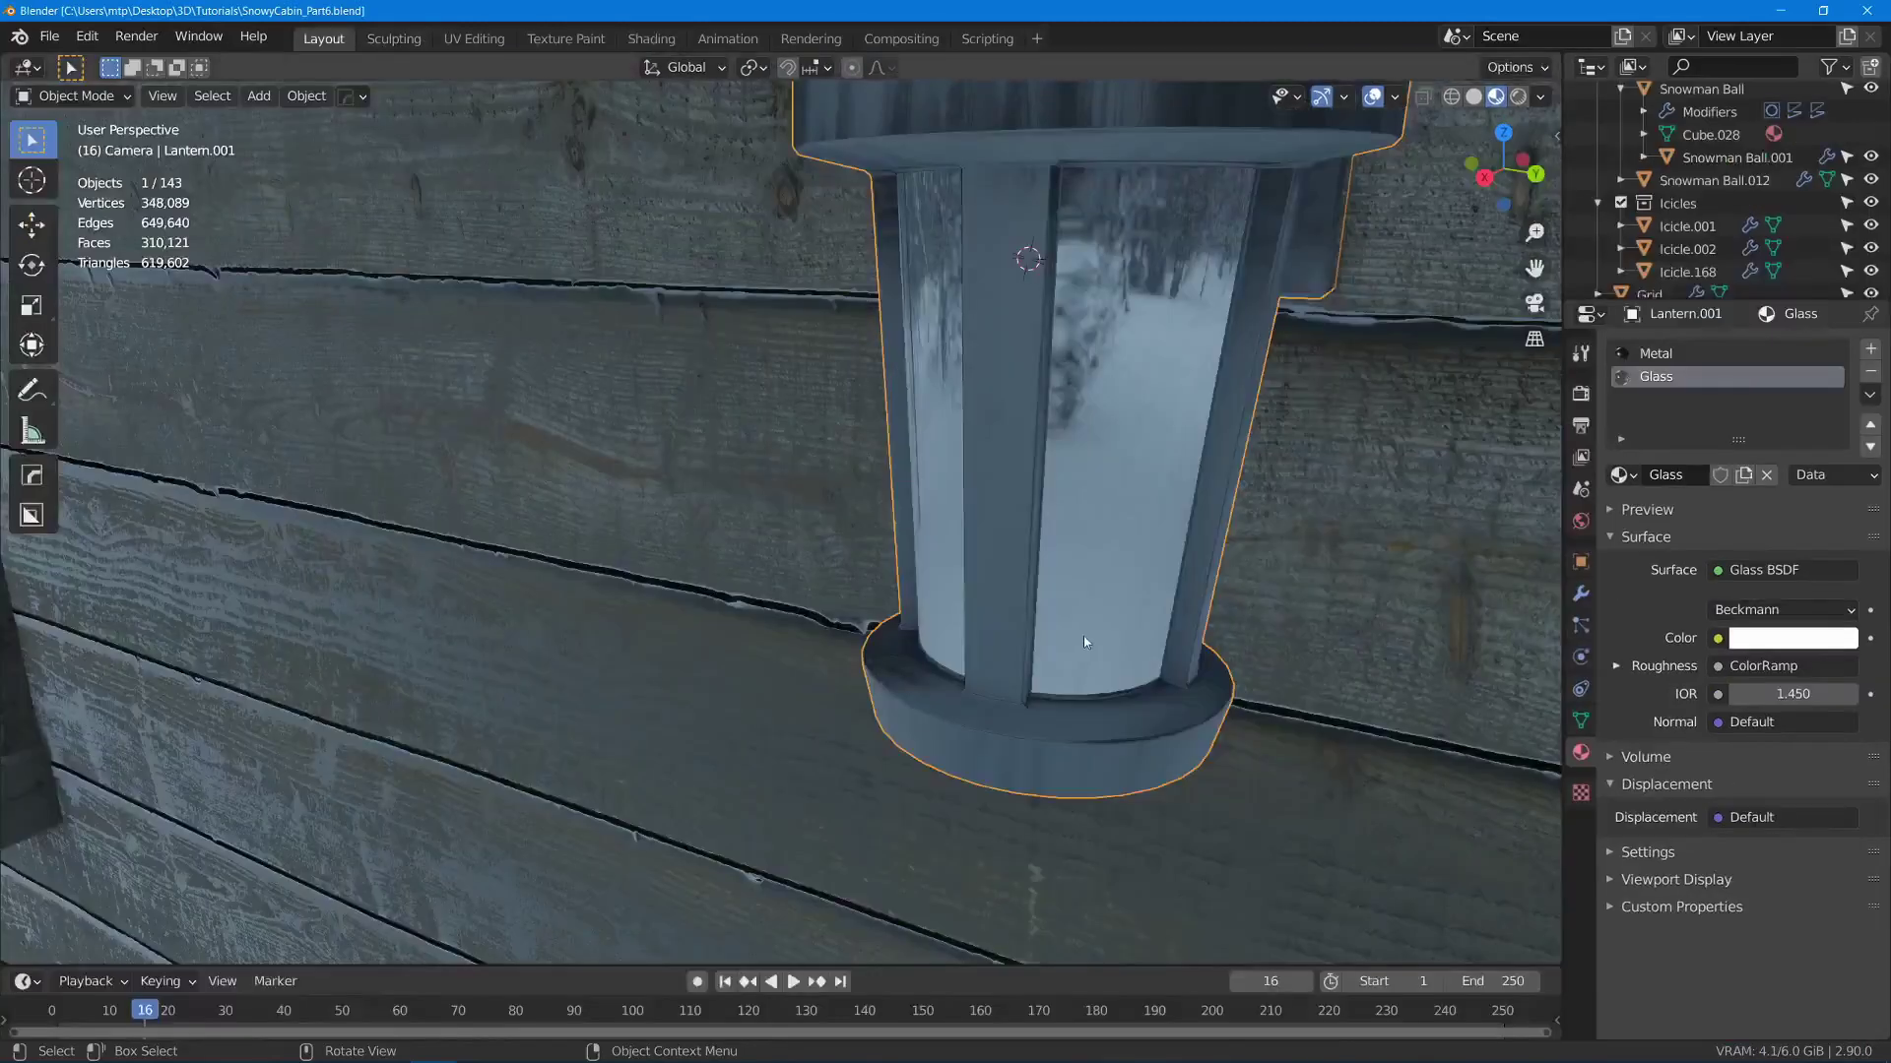
pyautogui.scroll(-4, 1083, 635)
pyautogui.moveTo(1083, 635)
pyautogui.mouseDown(button='middle')
pyautogui.moveTo(802, 579)
pyautogui.moveTo(952, 512)
pyautogui.mouseUp(button='middle')
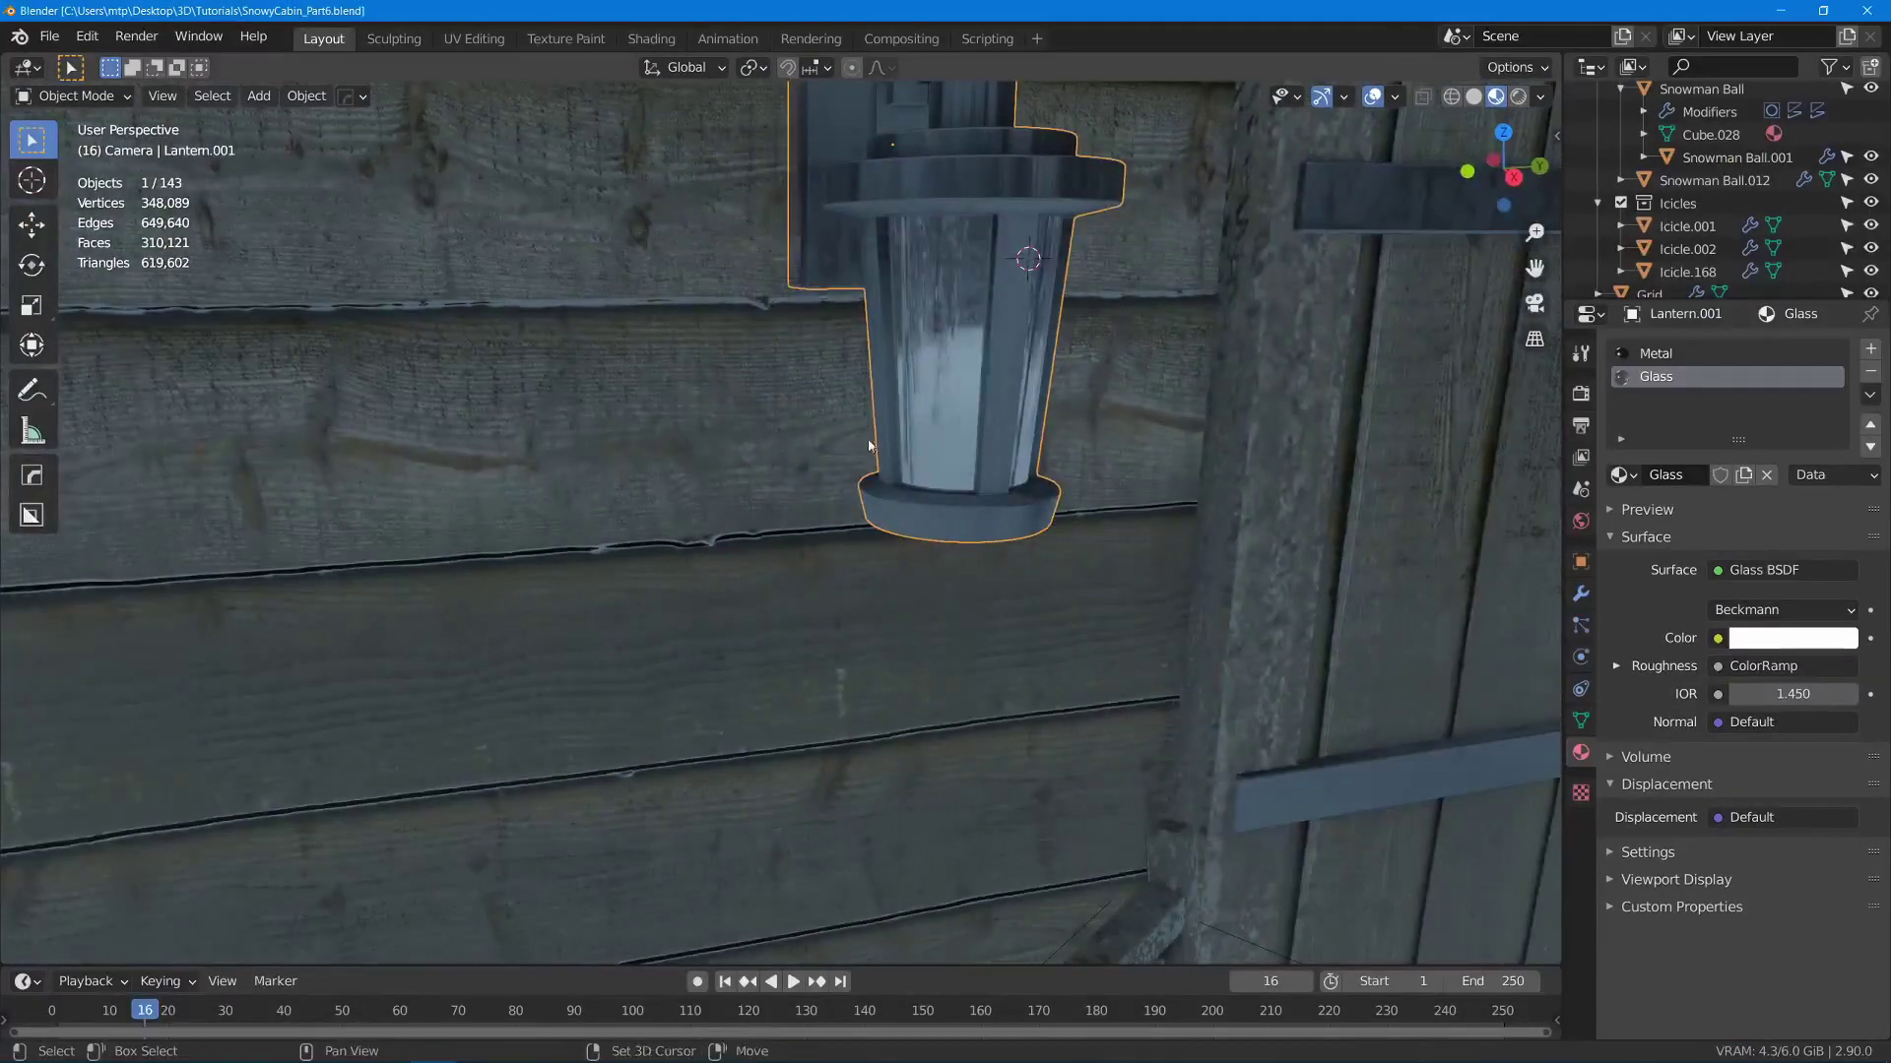
pyautogui.scroll(1, 940, 430)
pyautogui.keyDown('shift'); pyautogui.rightClick(940, 427); pyautogui.keyUp('shift')
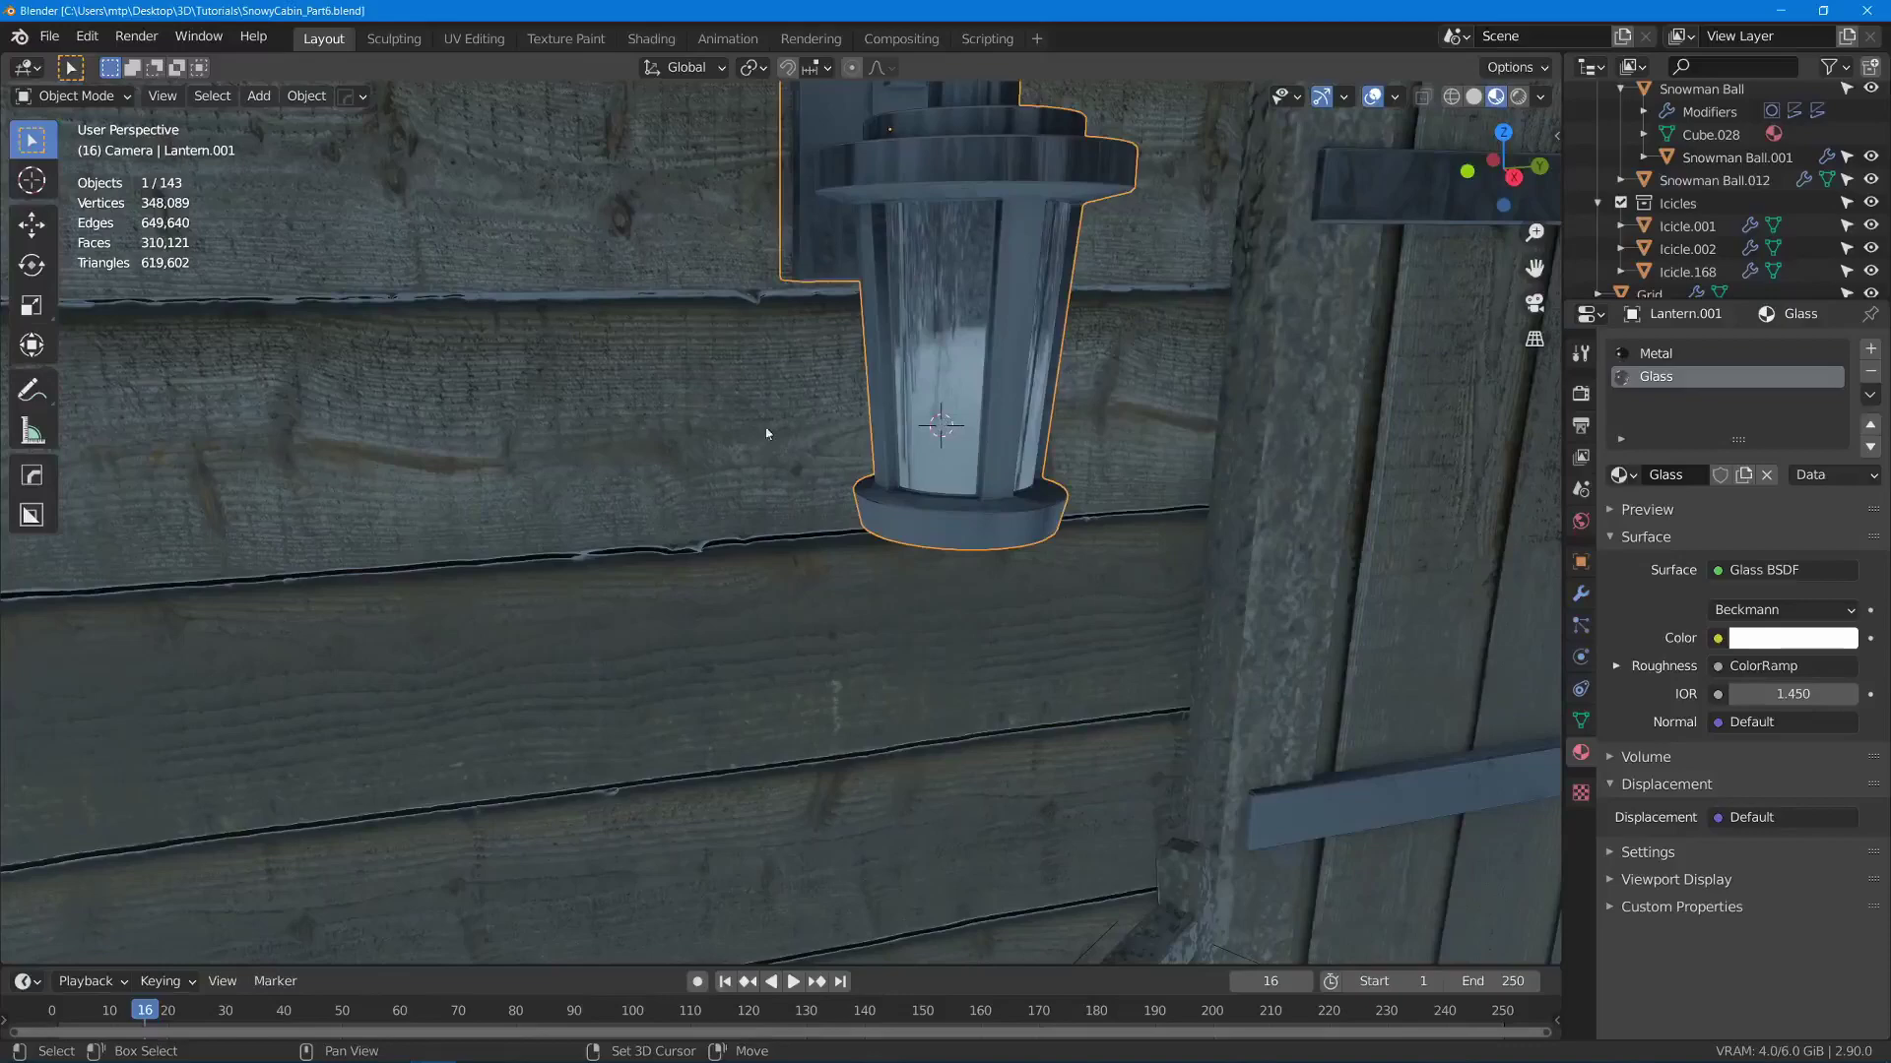
# - Add a UV sphere with a 1 m radius, 32 segments and 16 rings at the 3D cursor
pyautogui.moveTo(767, 434); pyautogui.dragTo(1020, 390, button='middle')
pyautogui.hotkey('shift', 'a')
pyautogui.moveTo(982, 438)
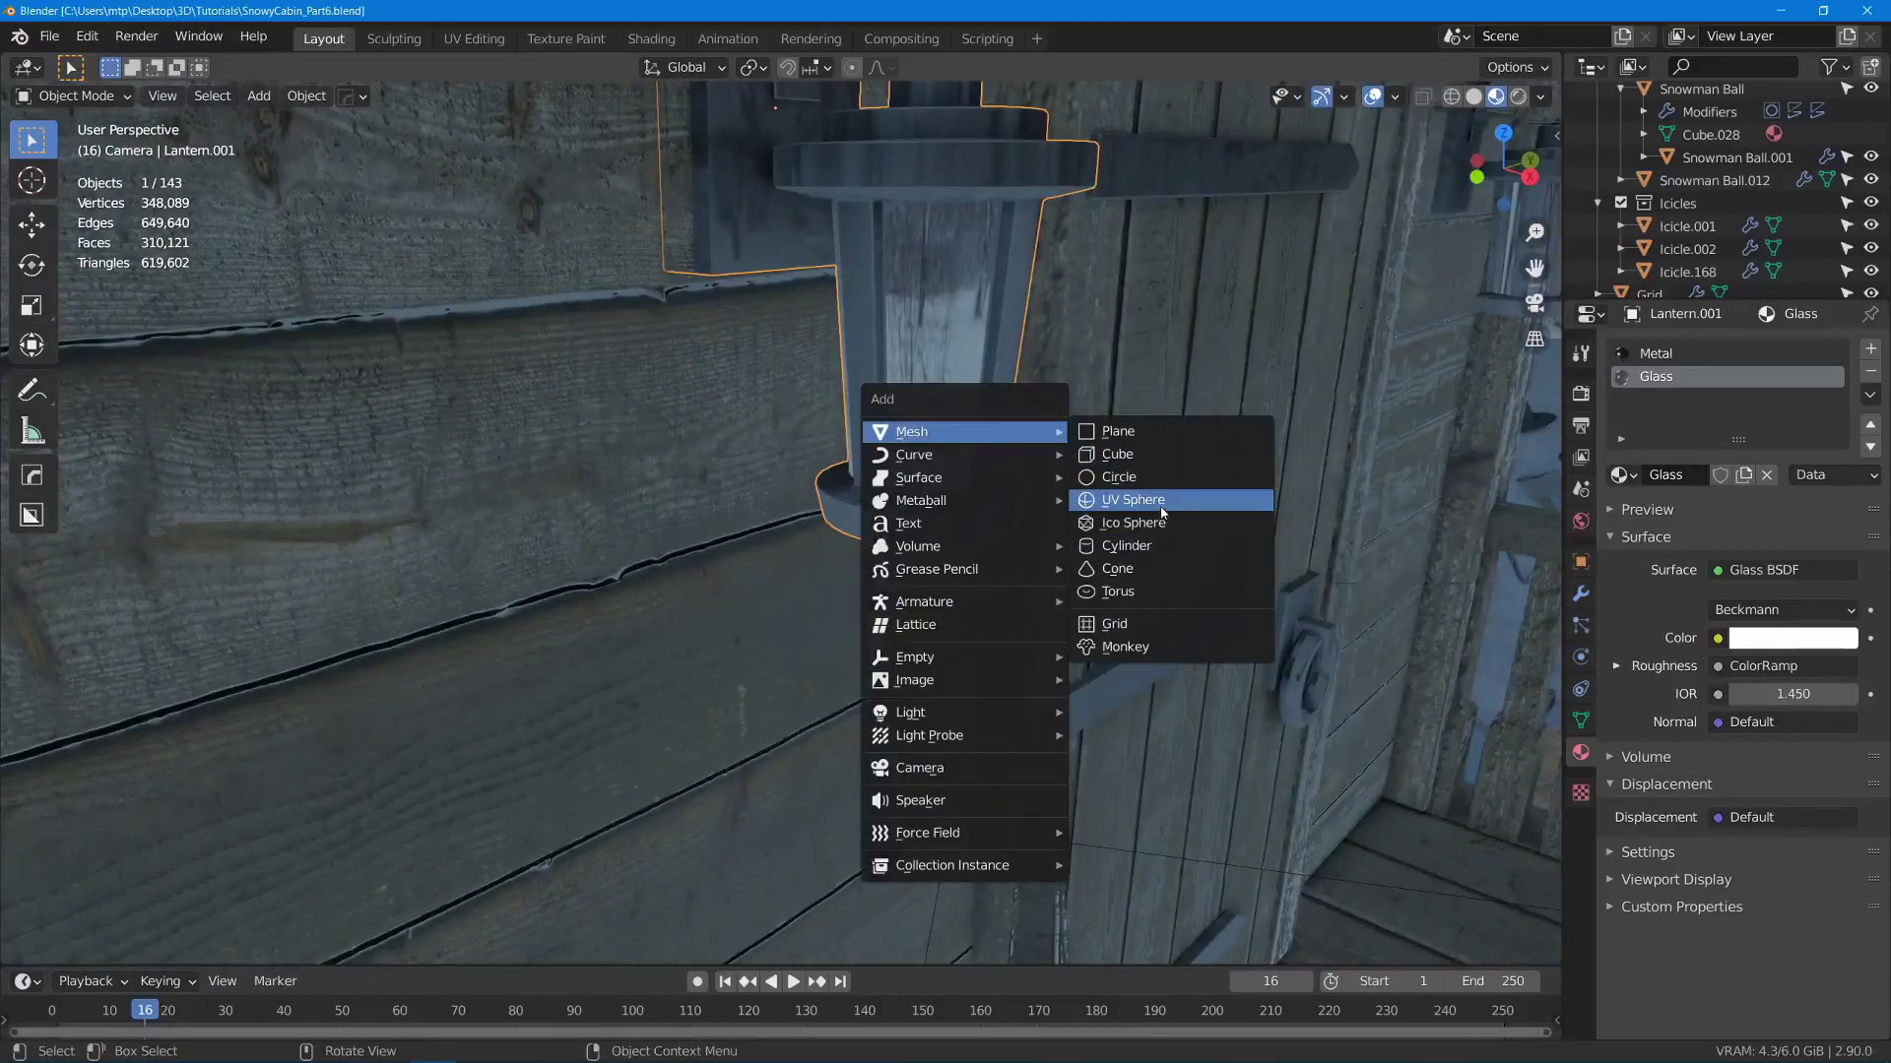
pyautogui.click(1133, 500)
pyautogui.scroll(-3, 1111, 505)
pyautogui.scroll(-2, 725, 392)
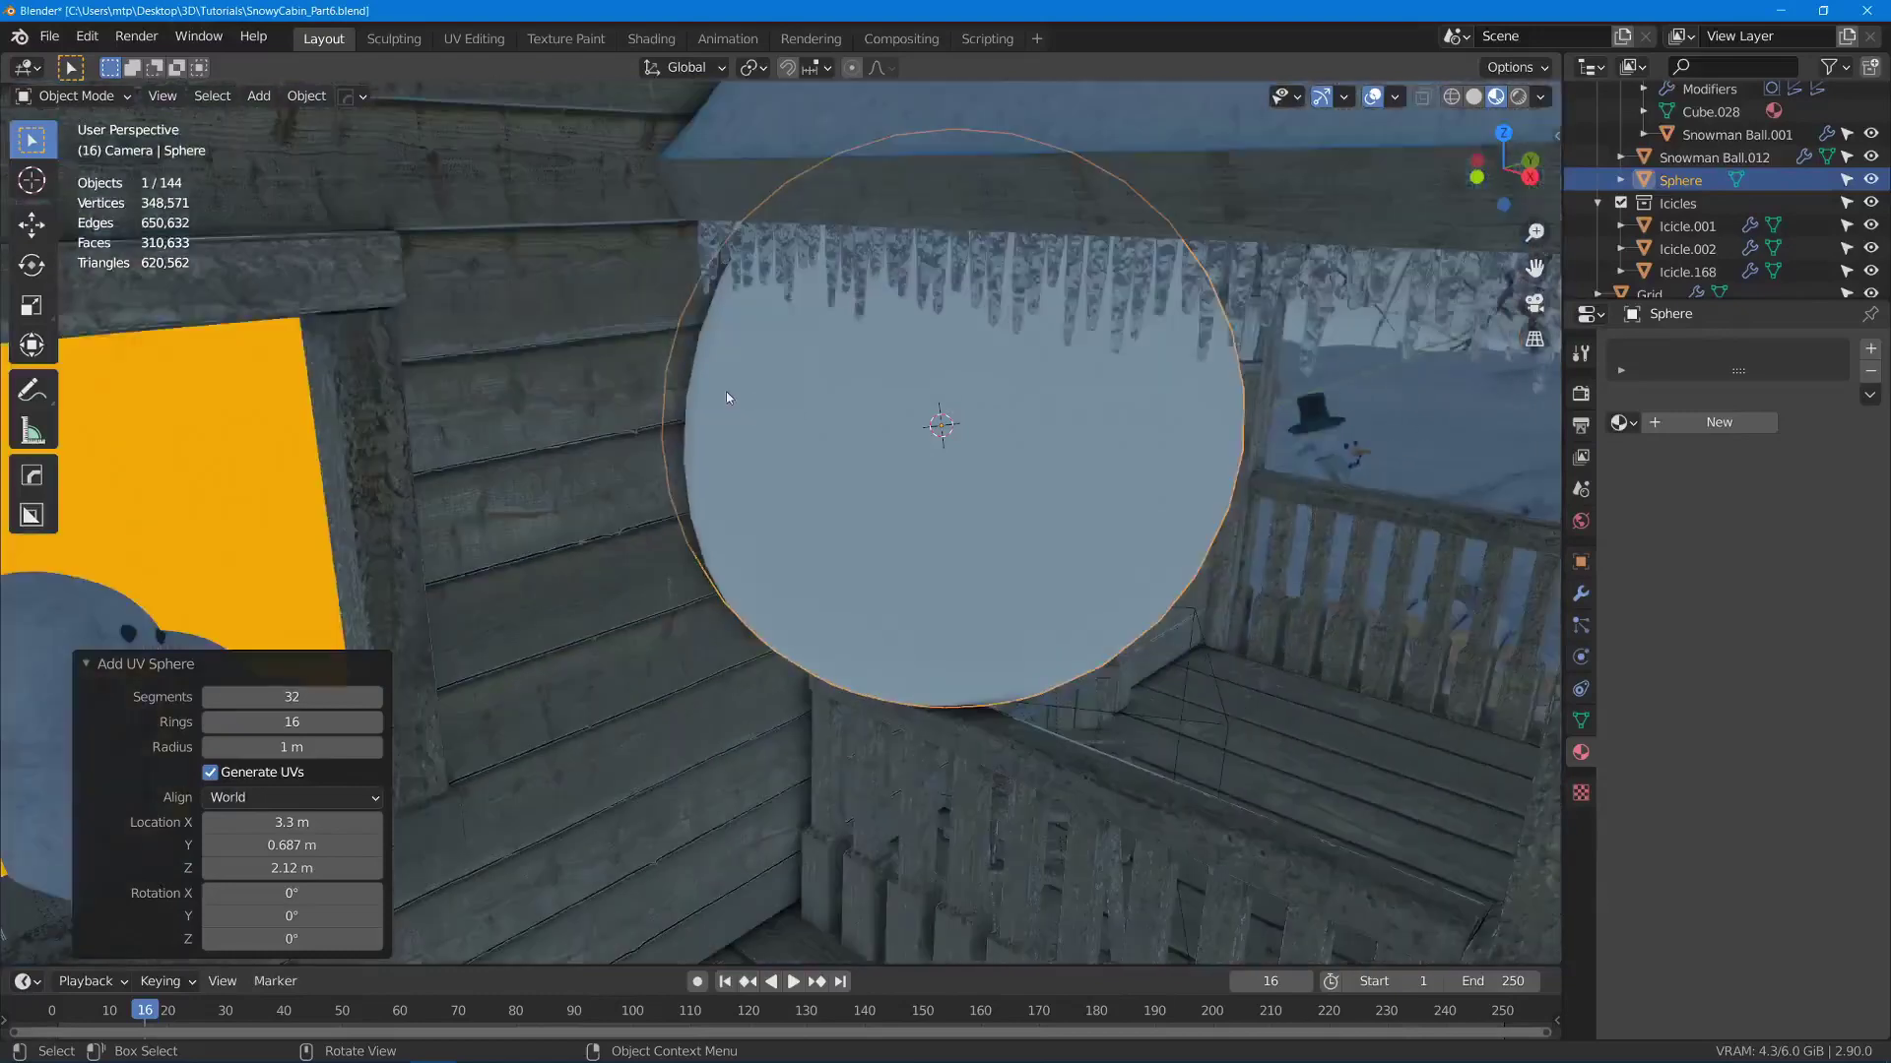
pyautogui.moveTo(727, 396); pyautogui.dragTo(870, 495, button='middle')
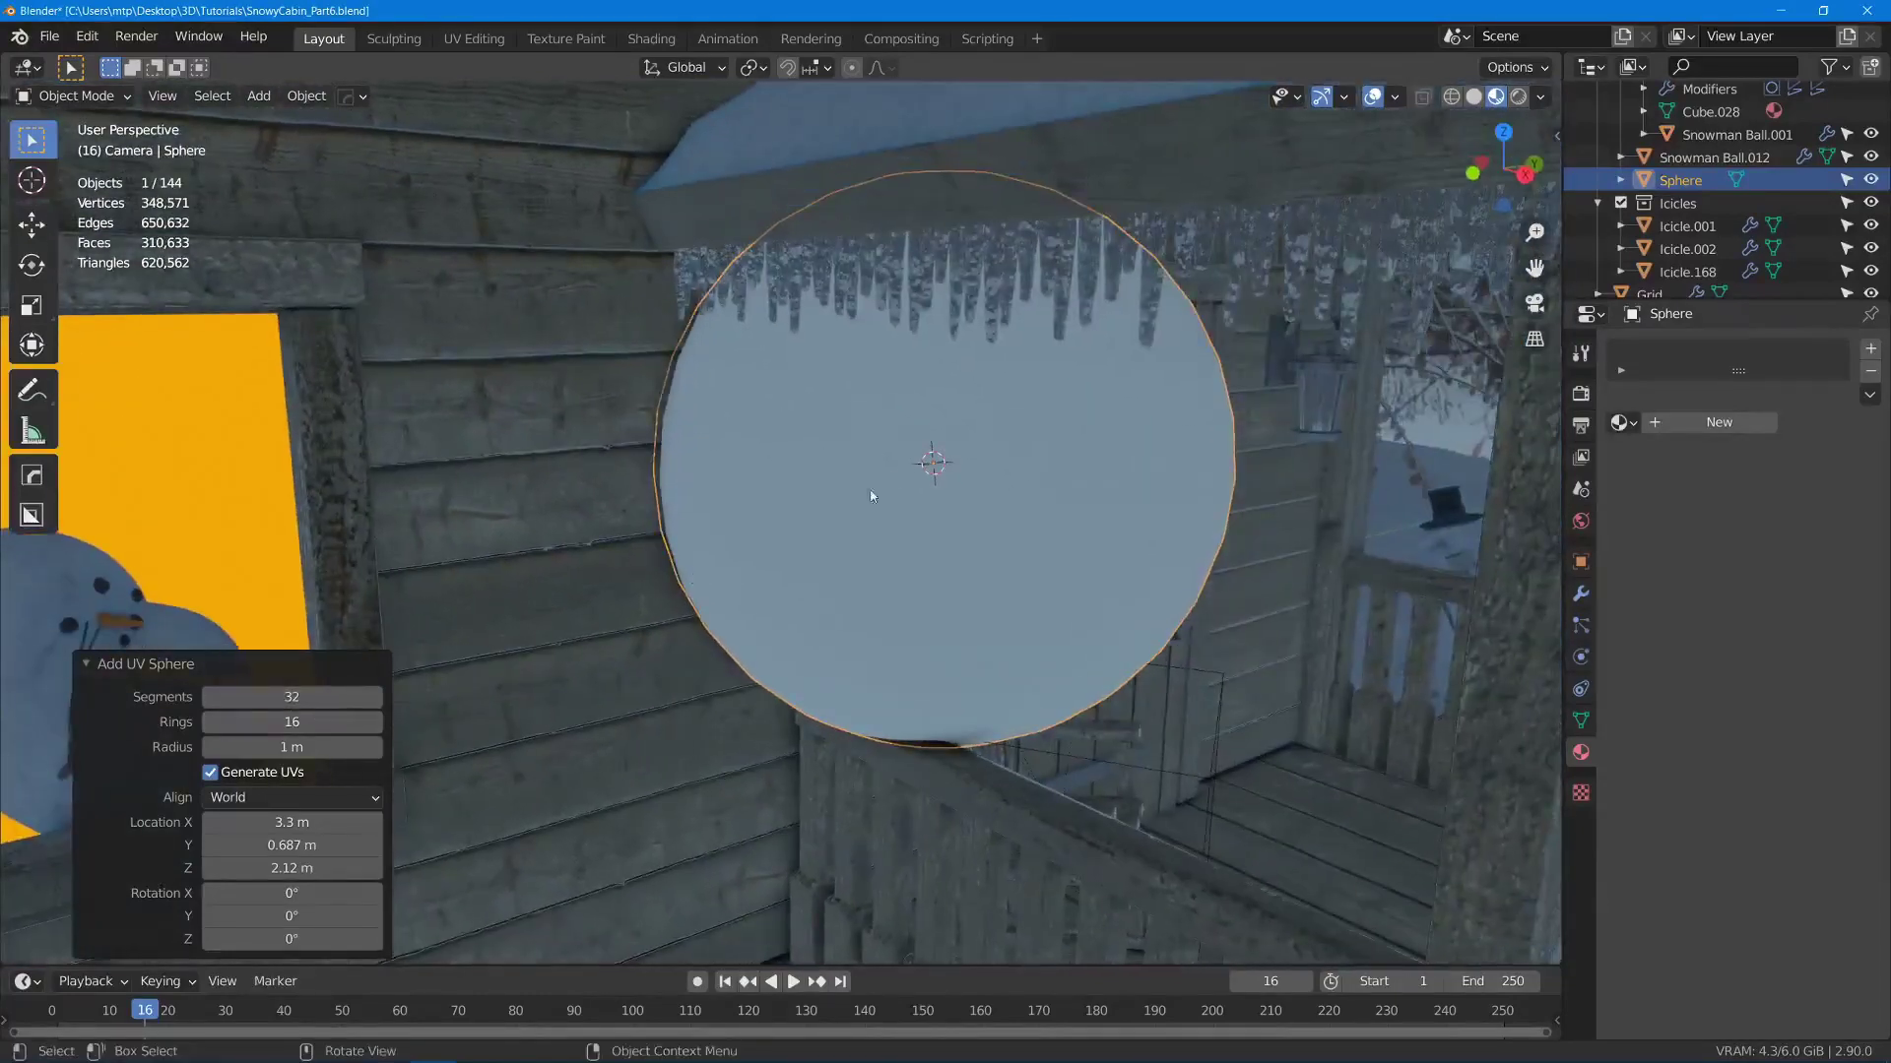
# - Reduce the new UV sphere to 16 segments and 8 rings
pyautogui.click(316, 696)
pyautogui.press('Tab')
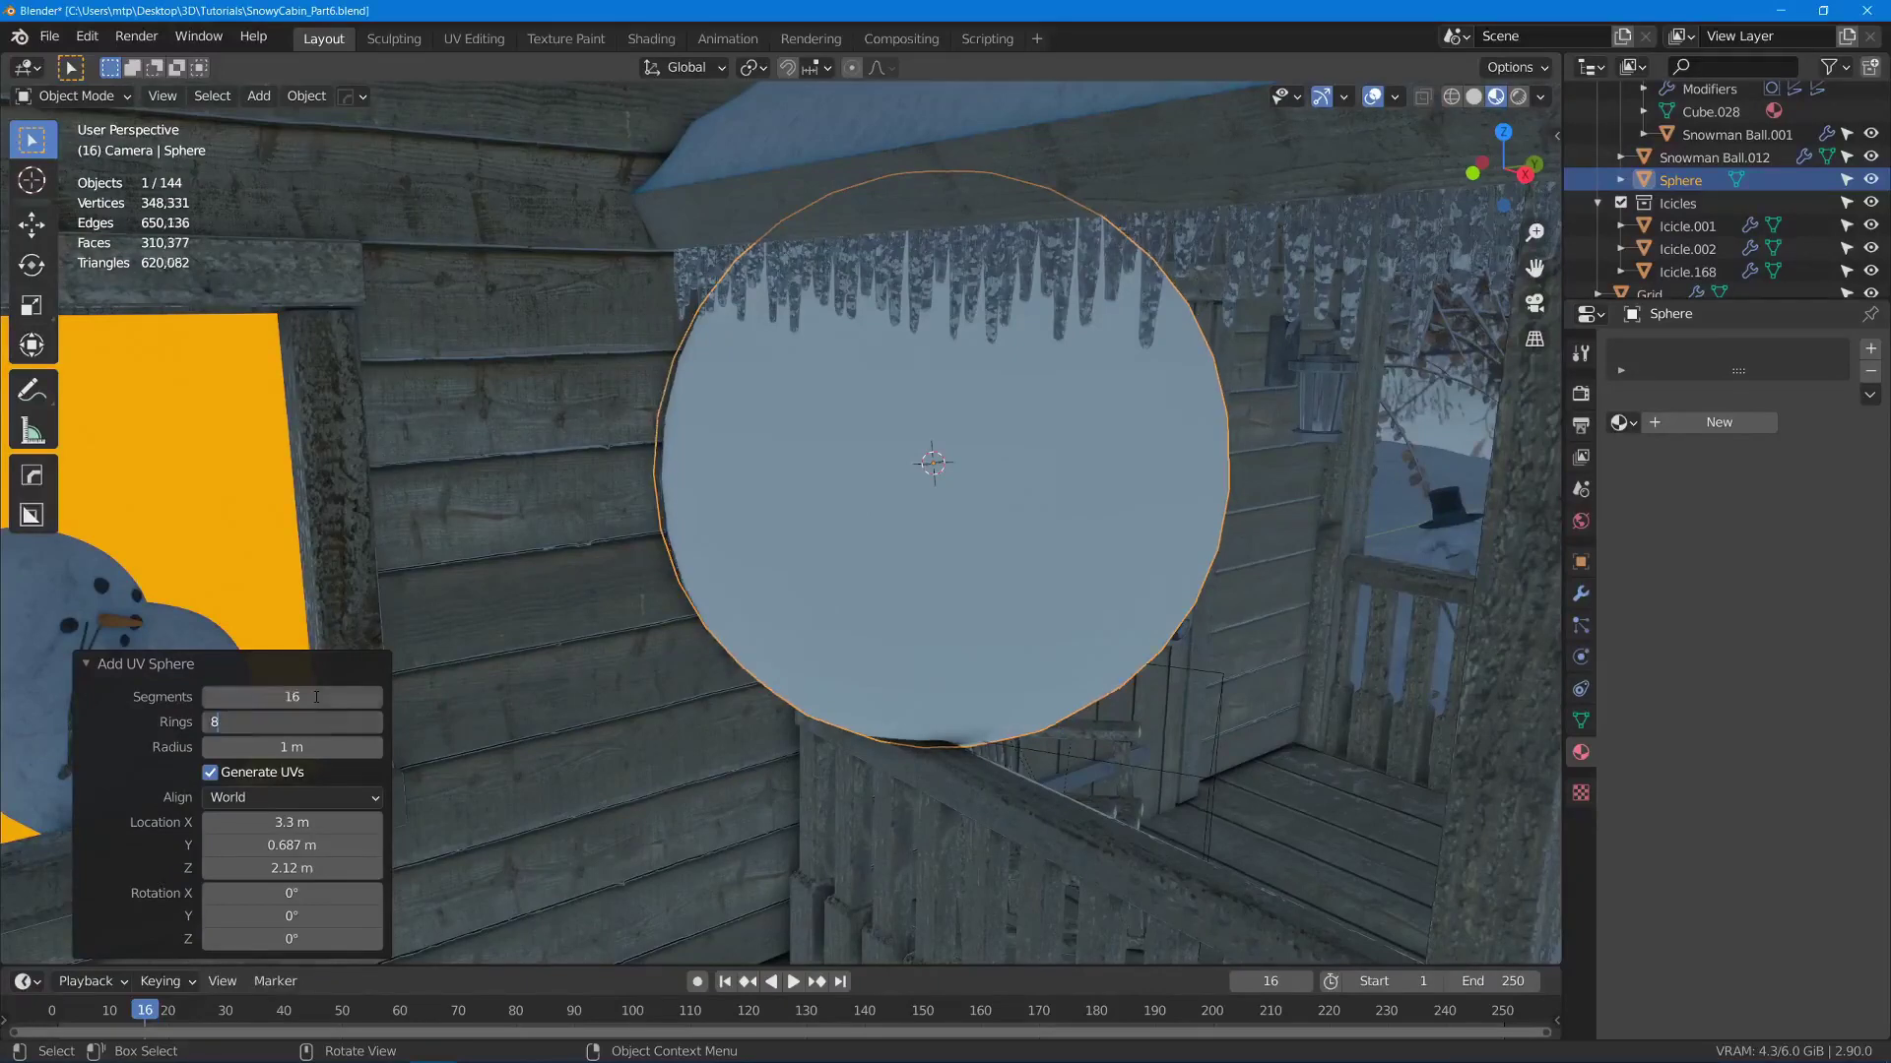
pyautogui.press('Return')
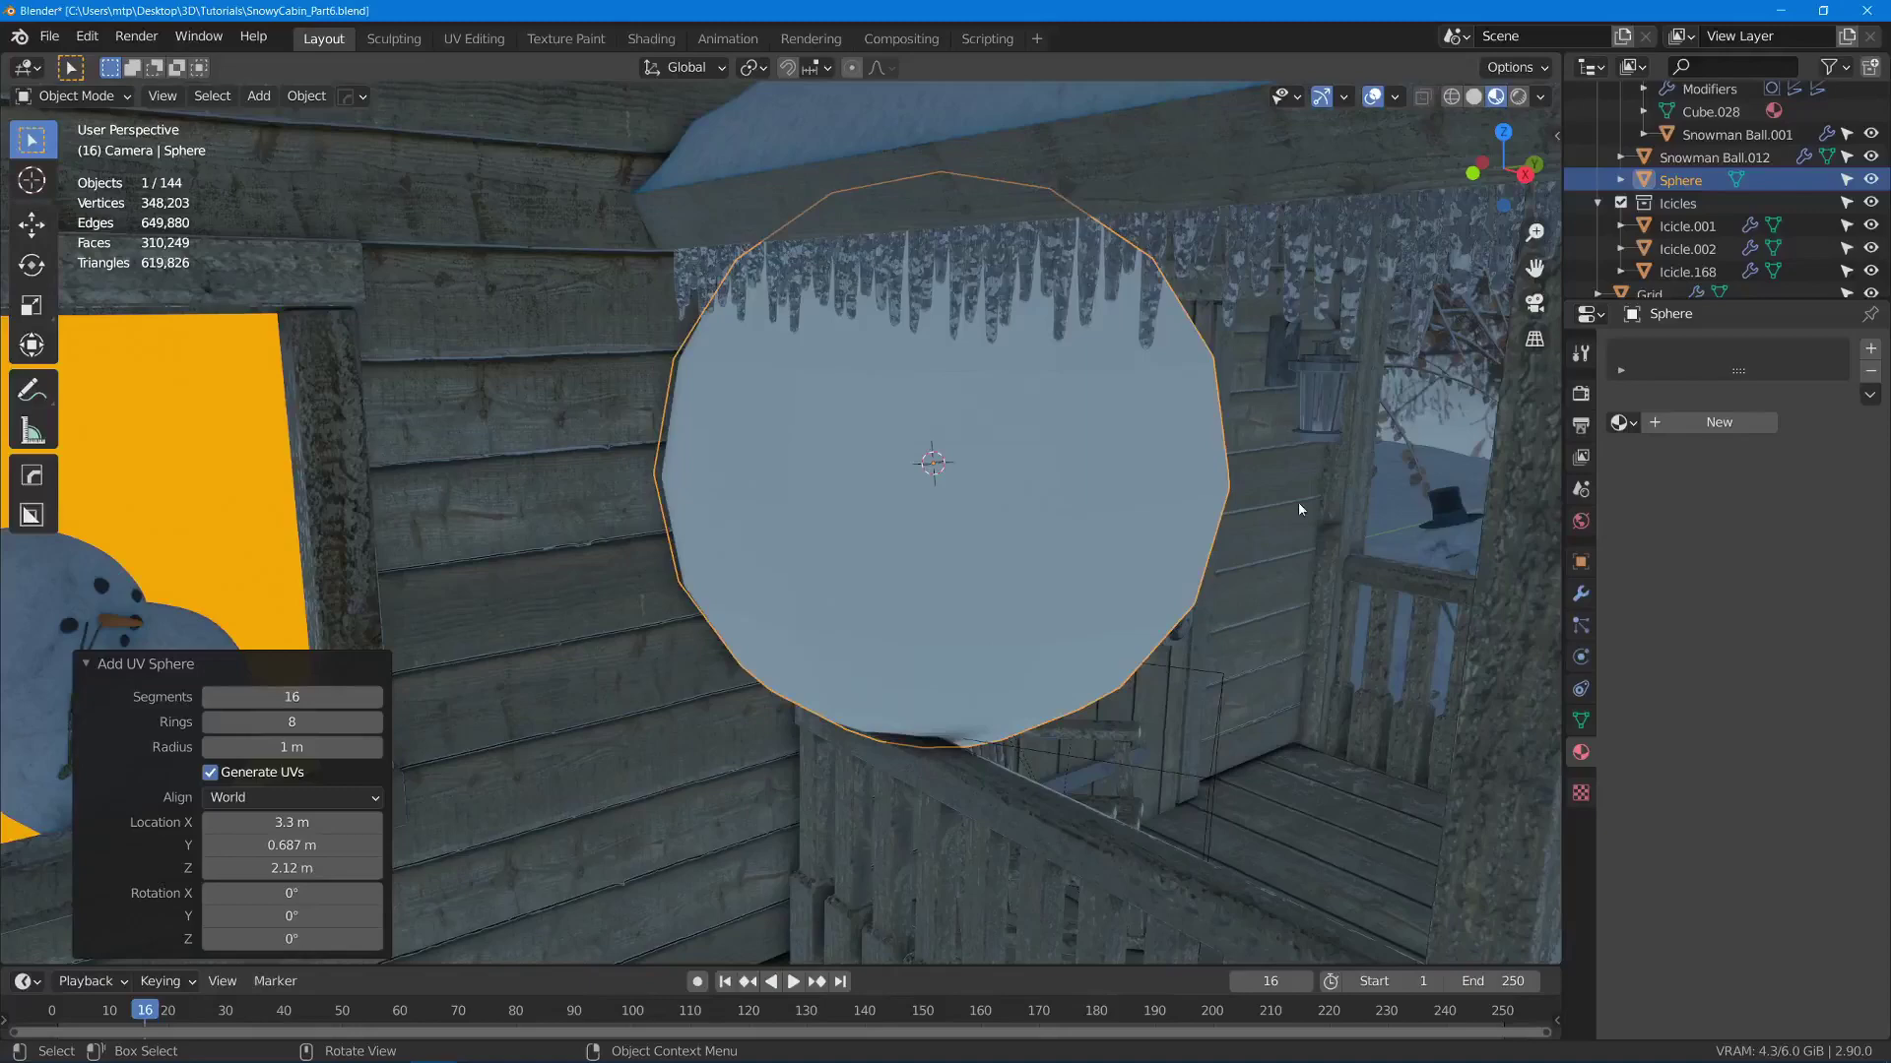
# - In Edit Mode, scale the whole sphere mesh by about 0.188 and again by about 0.164 to fit the lantern's glass
pyautogui.press('Tab')
pyautogui.press('s')
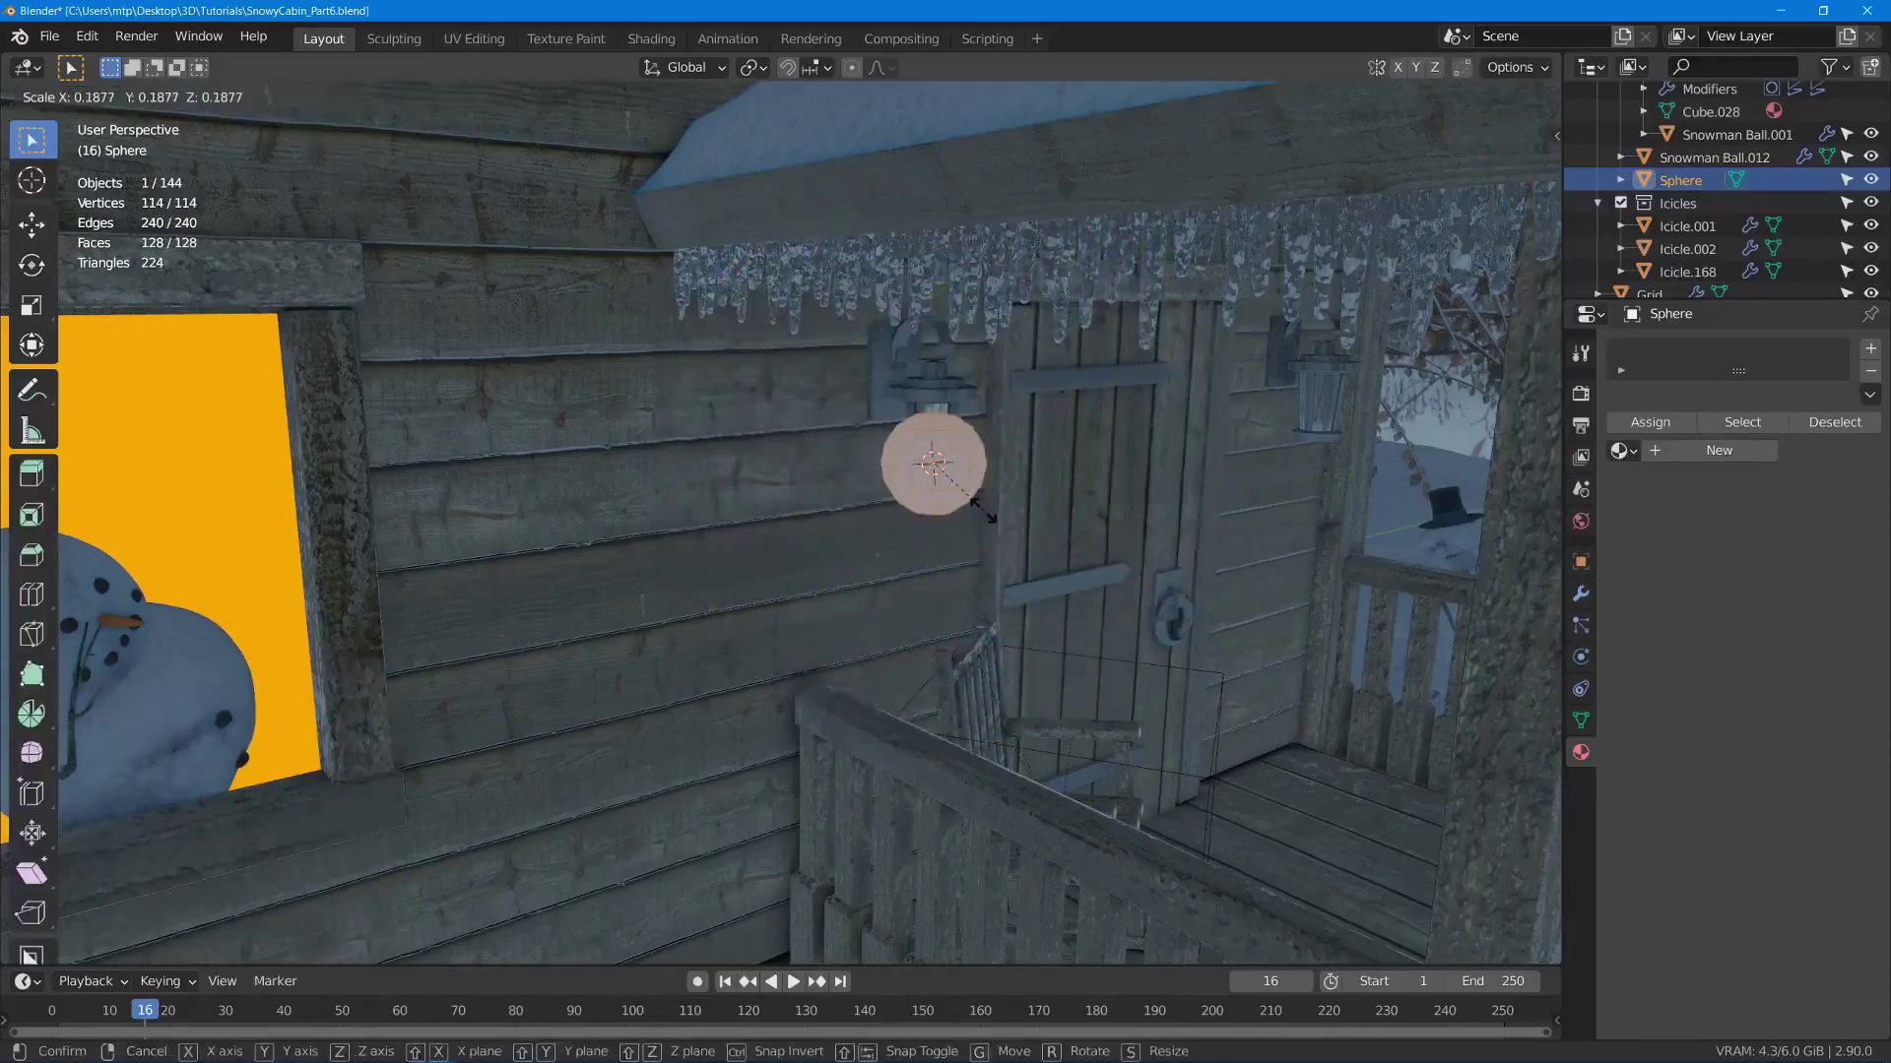
pyautogui.click(984, 509)
pyautogui.scroll(5, 985, 509)
pyautogui.press('s')
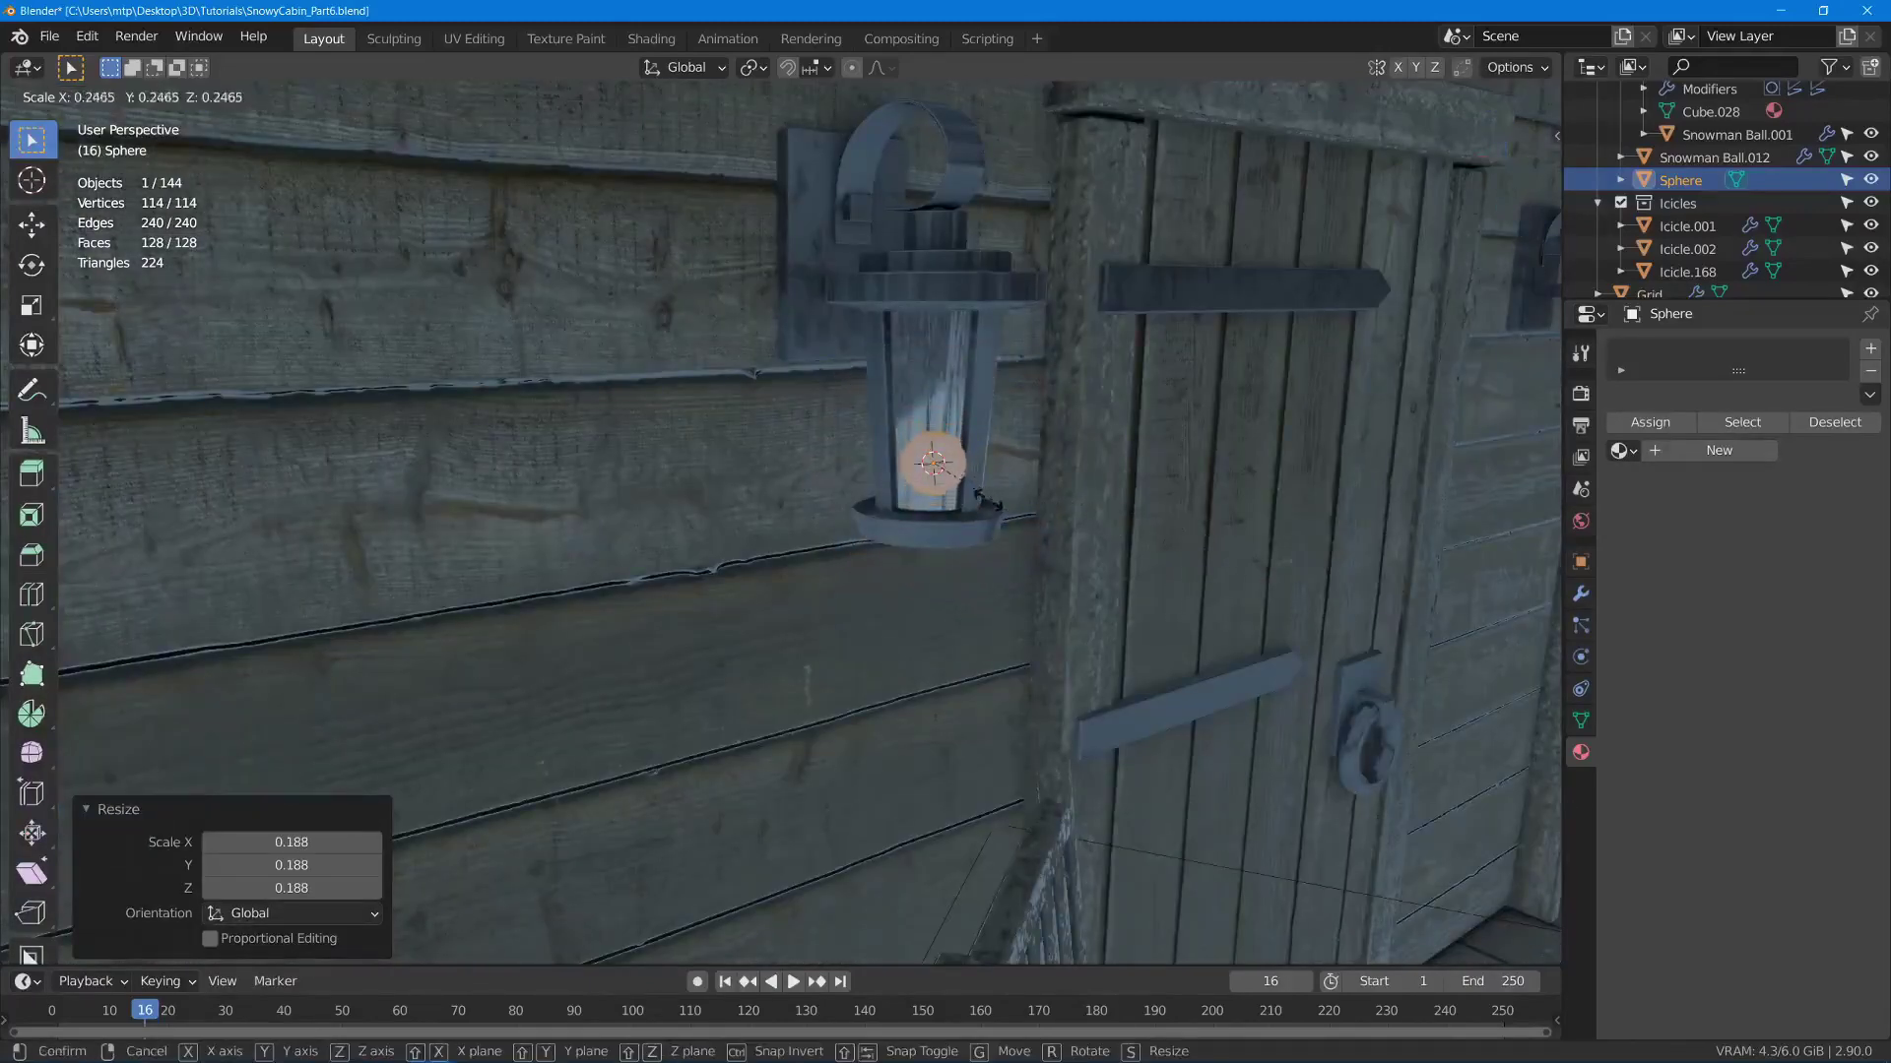
pyautogui.click(964, 492)
pyautogui.scroll(3, 975, 498)
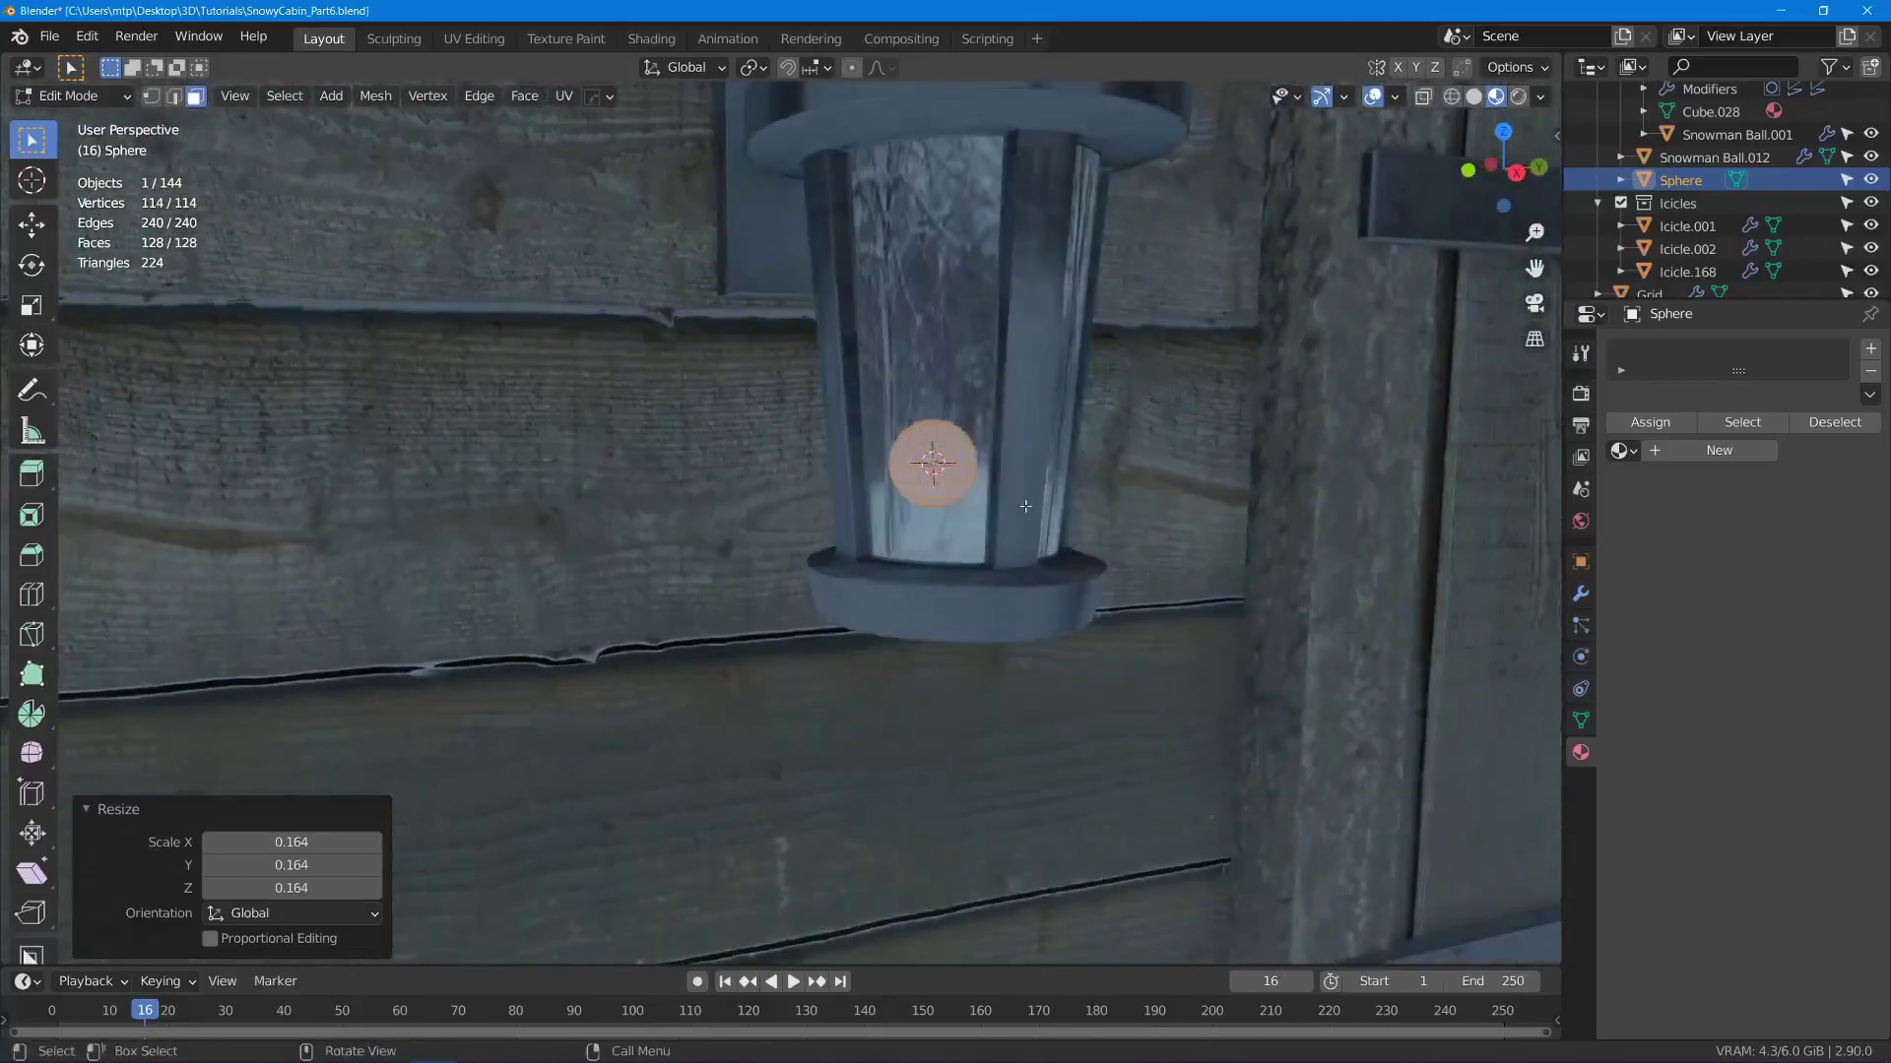
# - Move the sphere mesh straight down along Z to just below the lantern's base
pyautogui.press('g')
pyautogui.press('z')
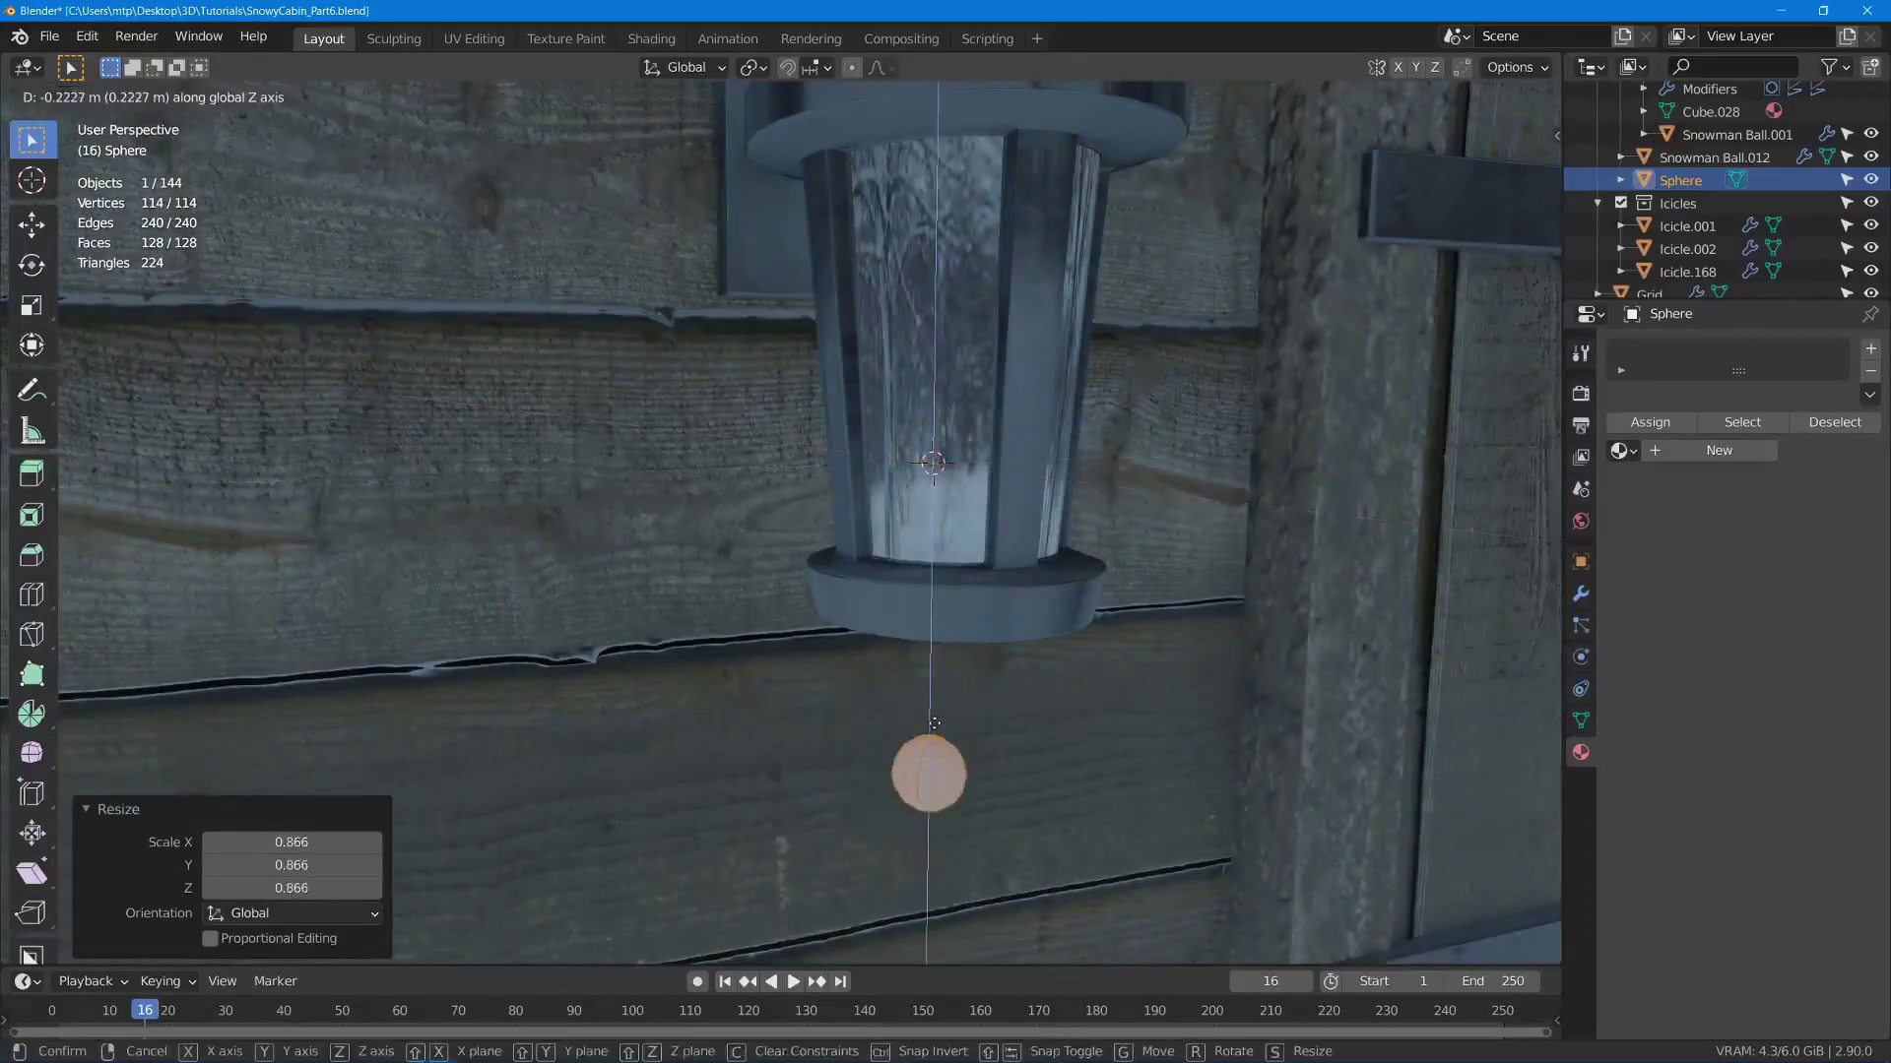
pyautogui.click(970, 689)
pyautogui.moveTo(970, 689)
pyautogui.mouseDown(button='middle')
pyautogui.moveTo(981, 612)
pyautogui.moveTo(977, 673)
pyautogui.mouseUp(button='middle')
pyautogui.scroll(5, 982, 613)
pyautogui.scroll(4, 977, 674)
# - Select only the sphere's top vertex and turn on proportional editing
pyautogui.press('1')
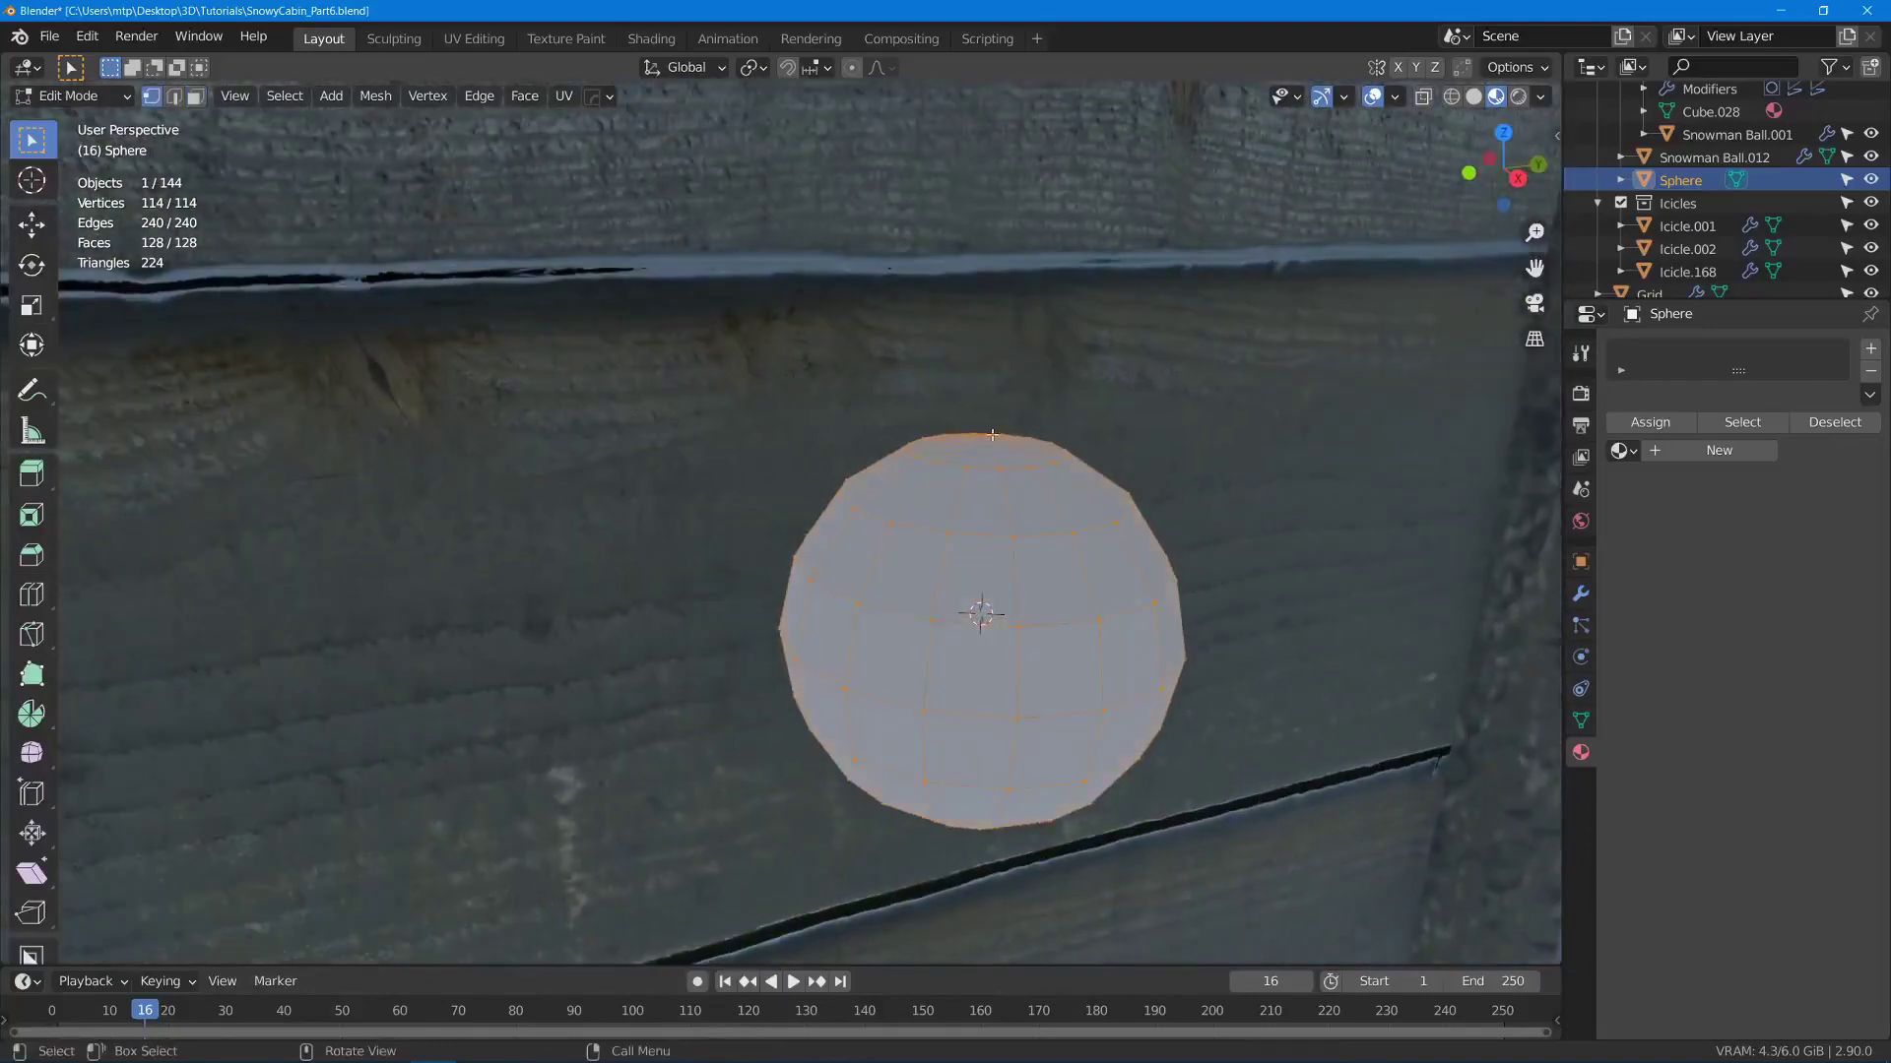
pyautogui.click(995, 434)
pyautogui.moveTo(1038, 445); pyautogui.dragTo(828, 111, button='middle')
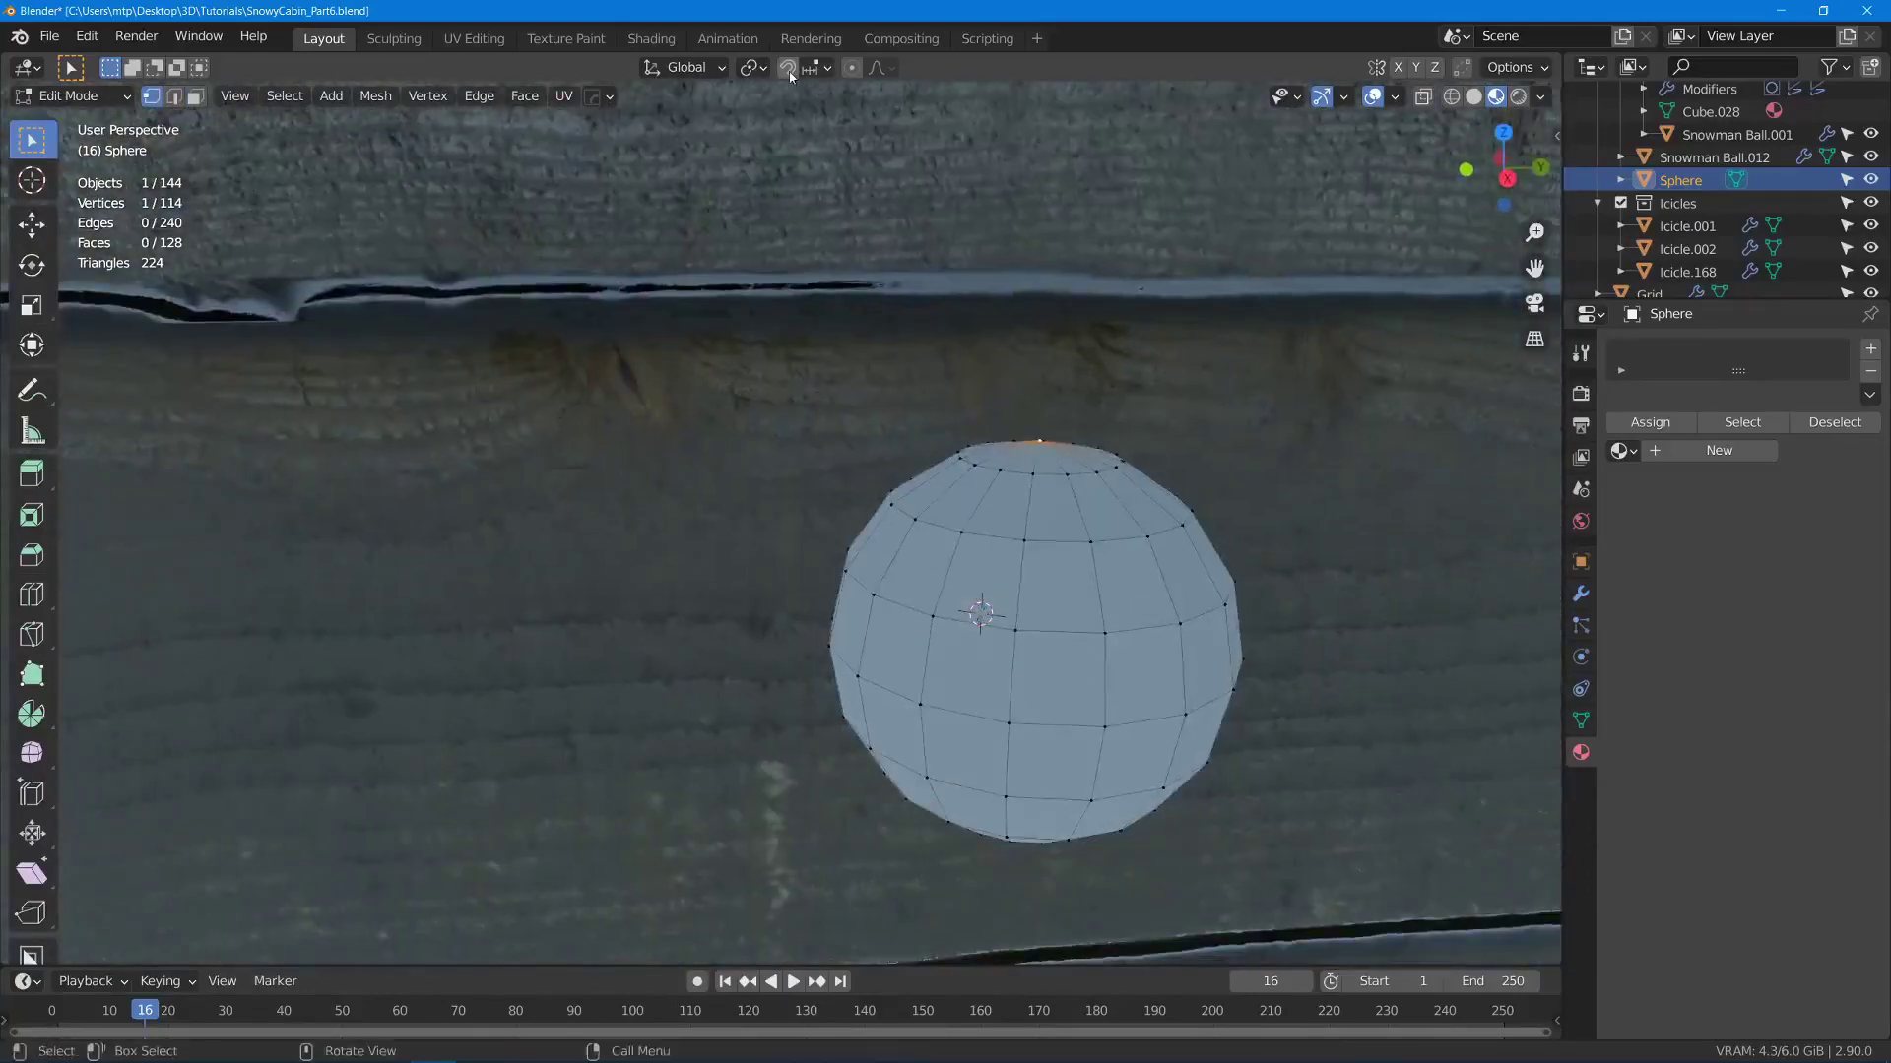
pyautogui.click(852, 76)
# - Pull the top vertex up about 0.013 m along Z with smooth falloff and a proportional size of about 0.032
pyautogui.moveTo(997, 492); pyautogui.dragTo(1005, 405, button='middle')
pyautogui.scroll(-3, 990, 482)
pyautogui.press('g')
pyautogui.press('z')
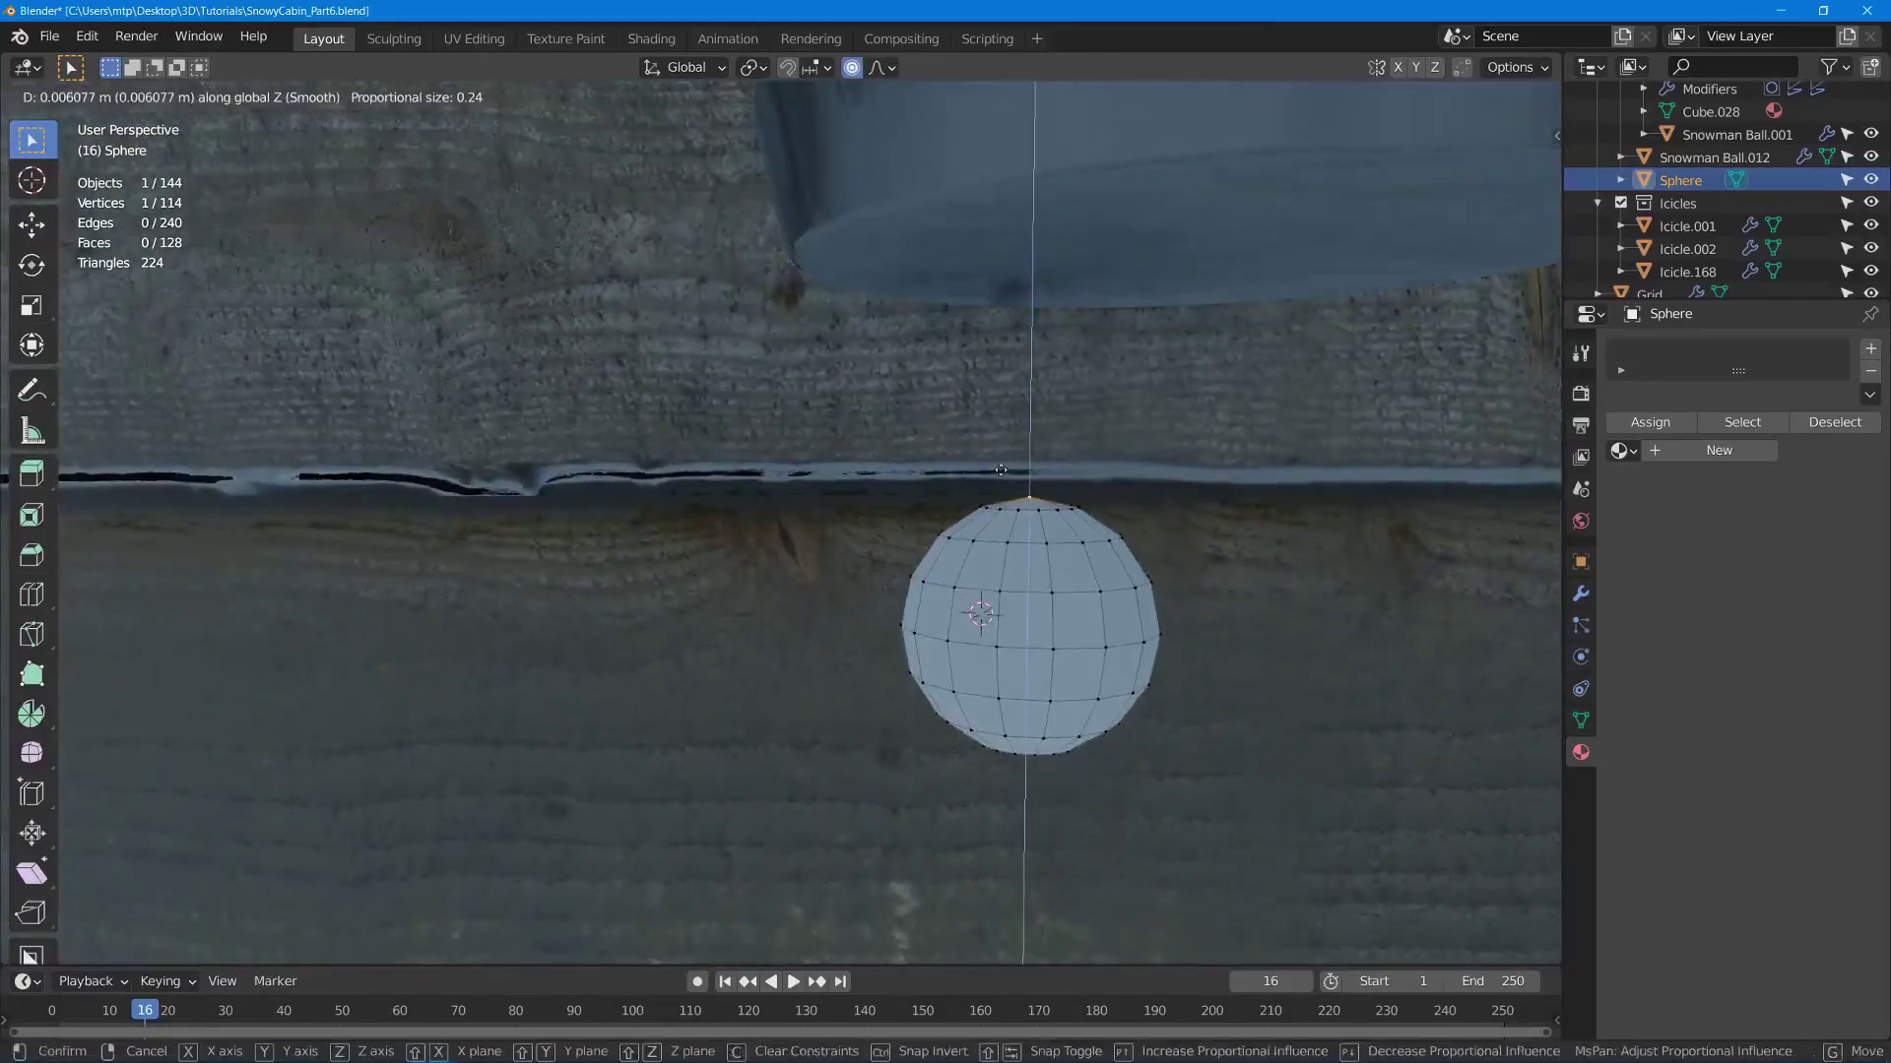
pyautogui.scroll(-2, 1067, 681)
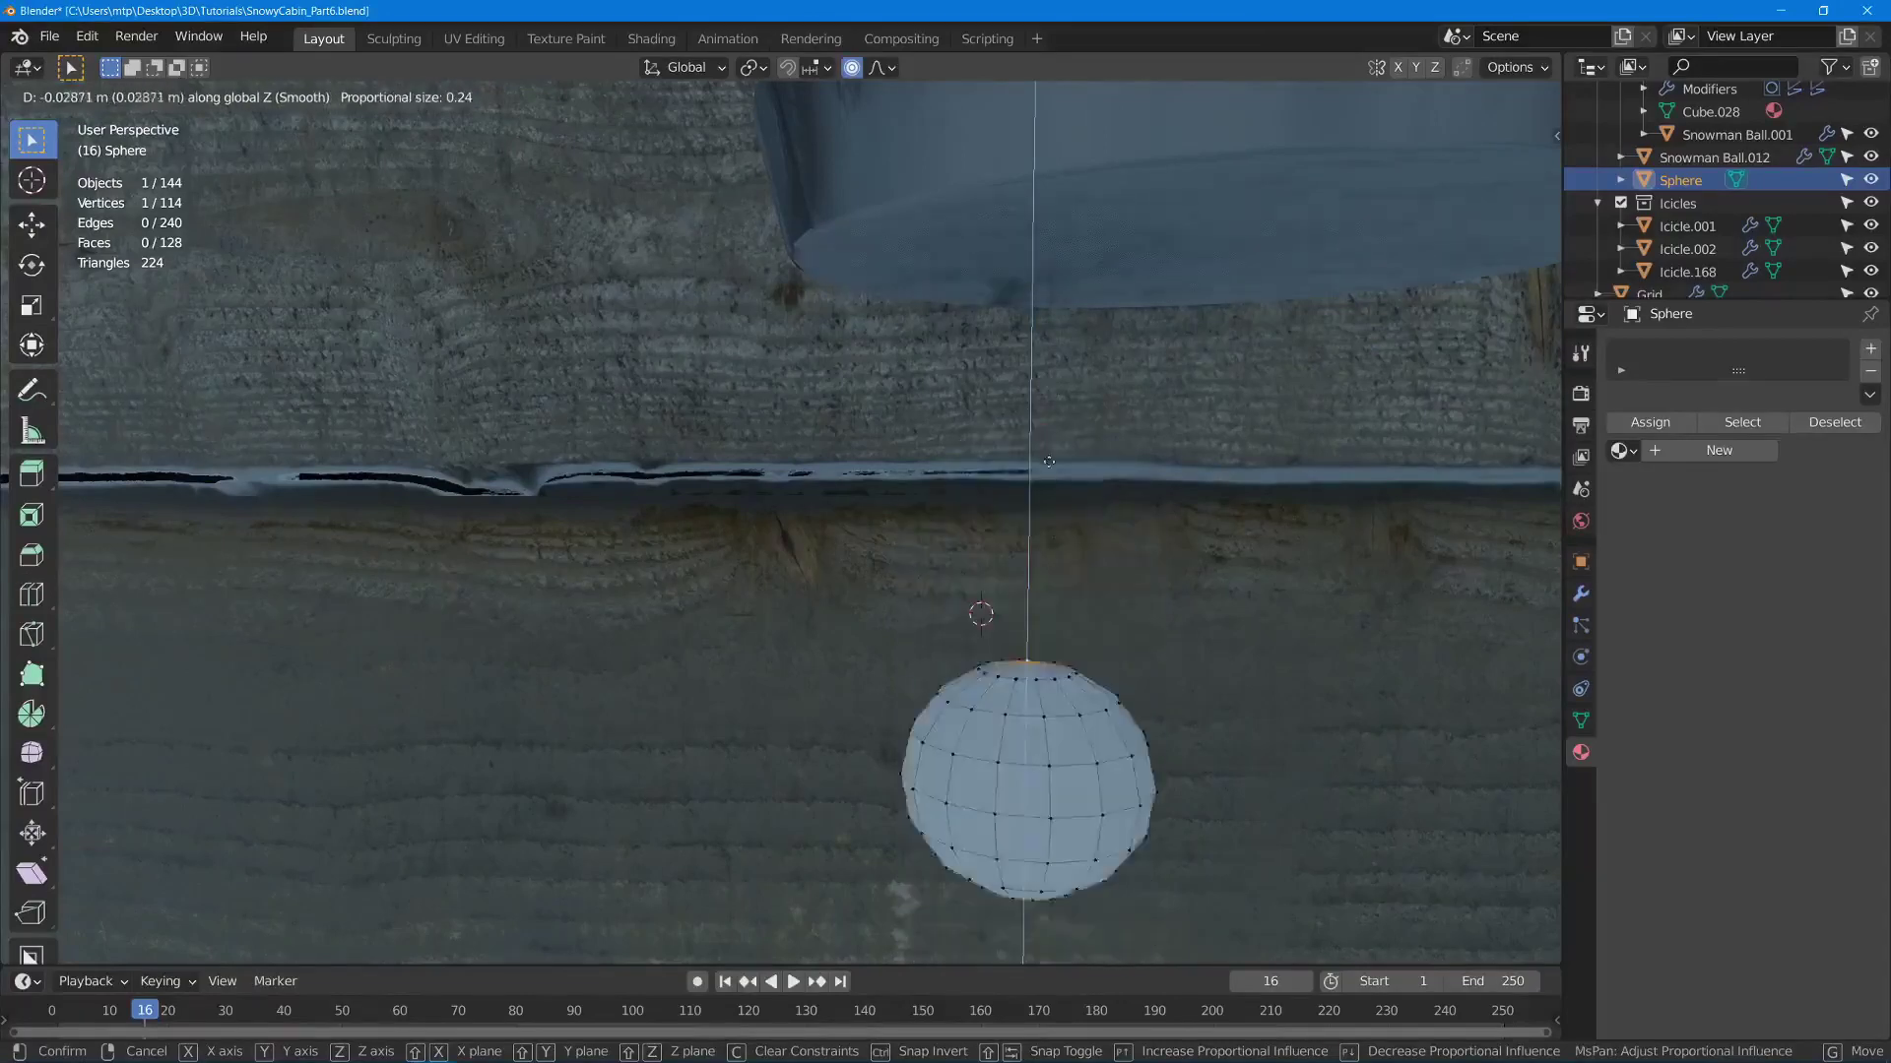
pyautogui.scroll(19, 1099, 750)
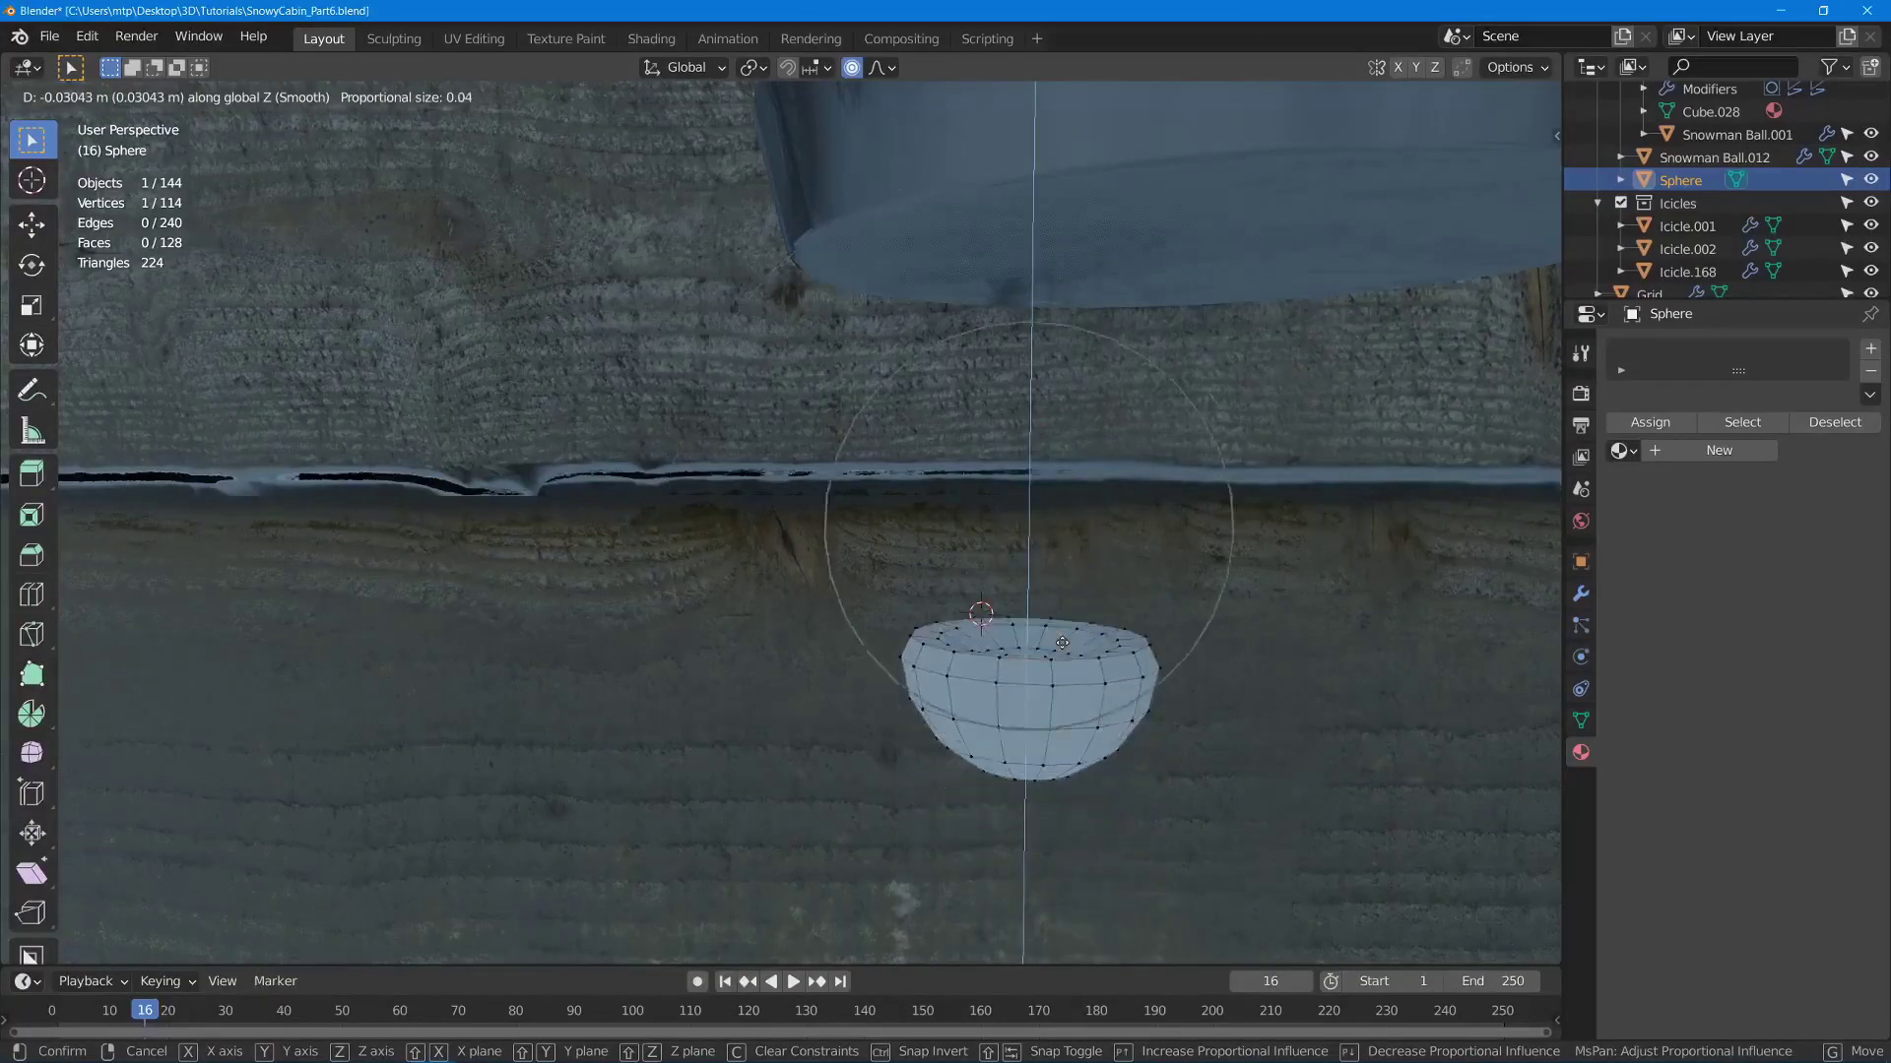
pyautogui.scroll(-6, 1066, 655)
pyautogui.scroll(6, 1063, 646)
pyautogui.scroll(7, 1063, 635)
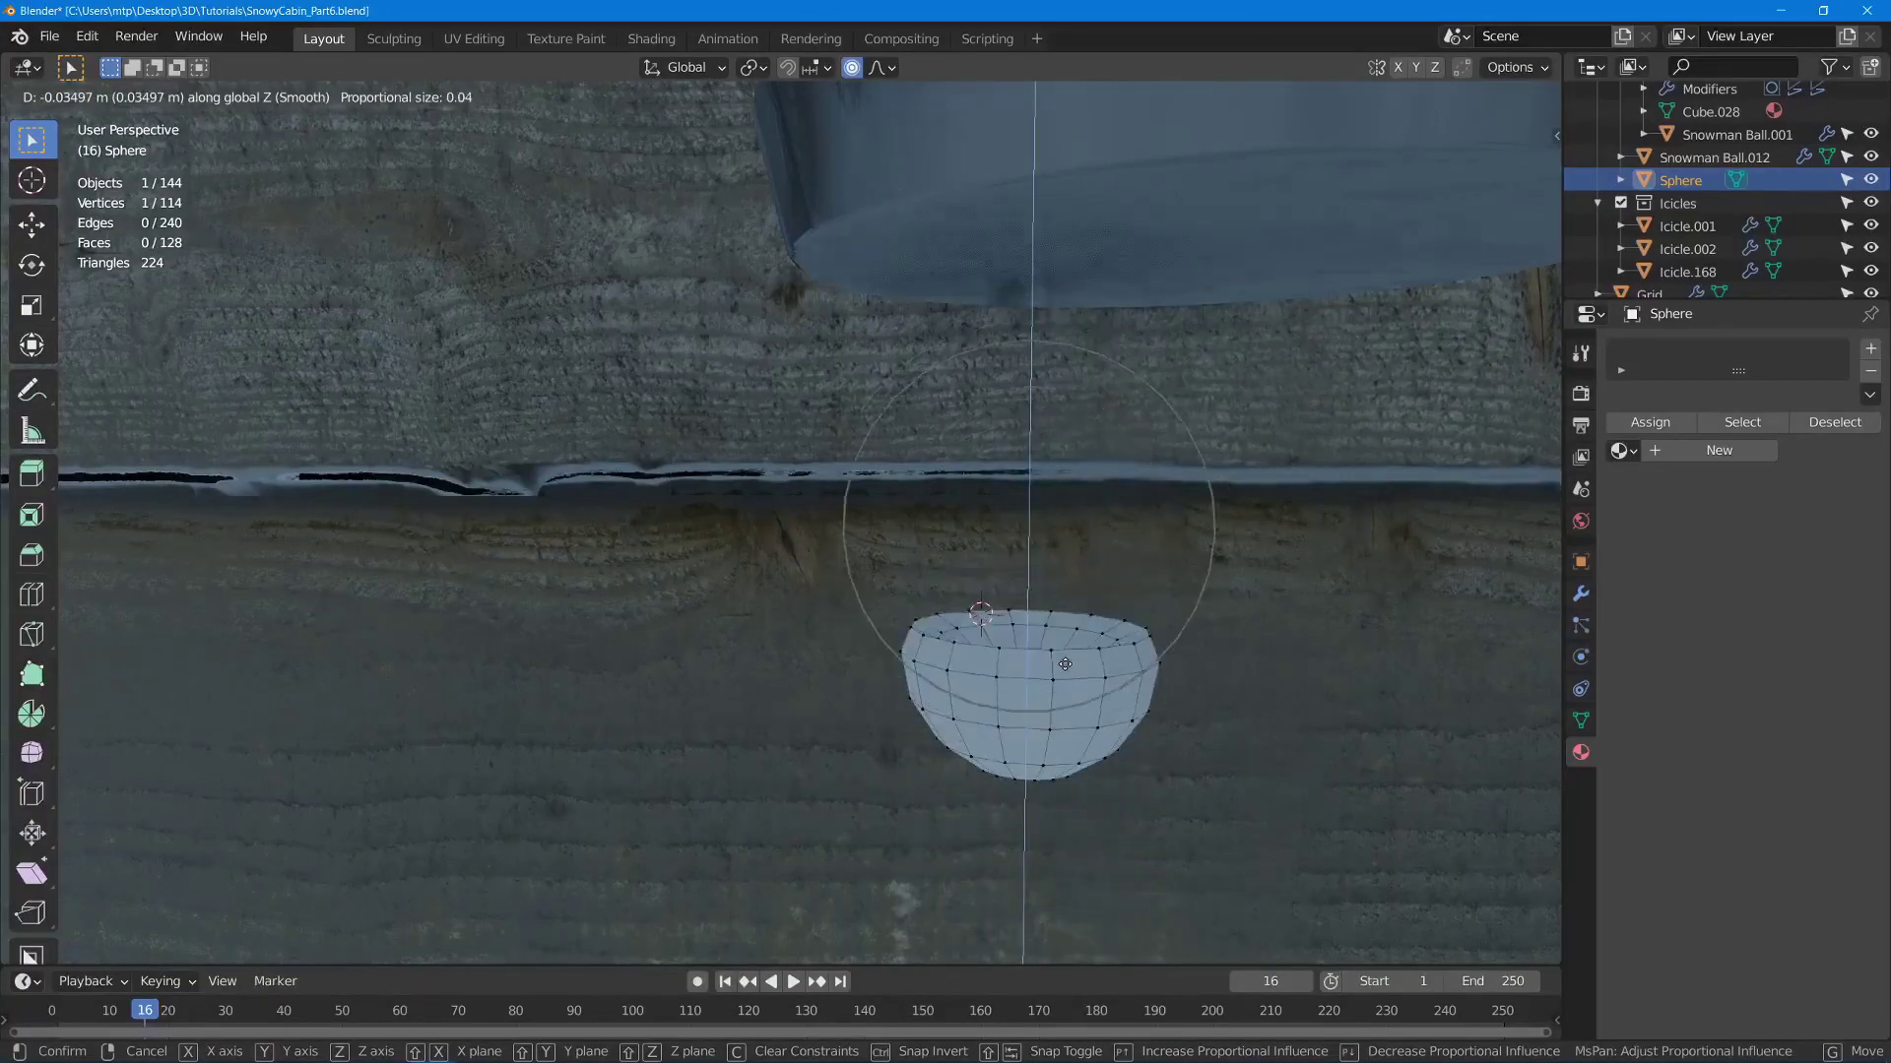
pyautogui.scroll(5, 1064, 611)
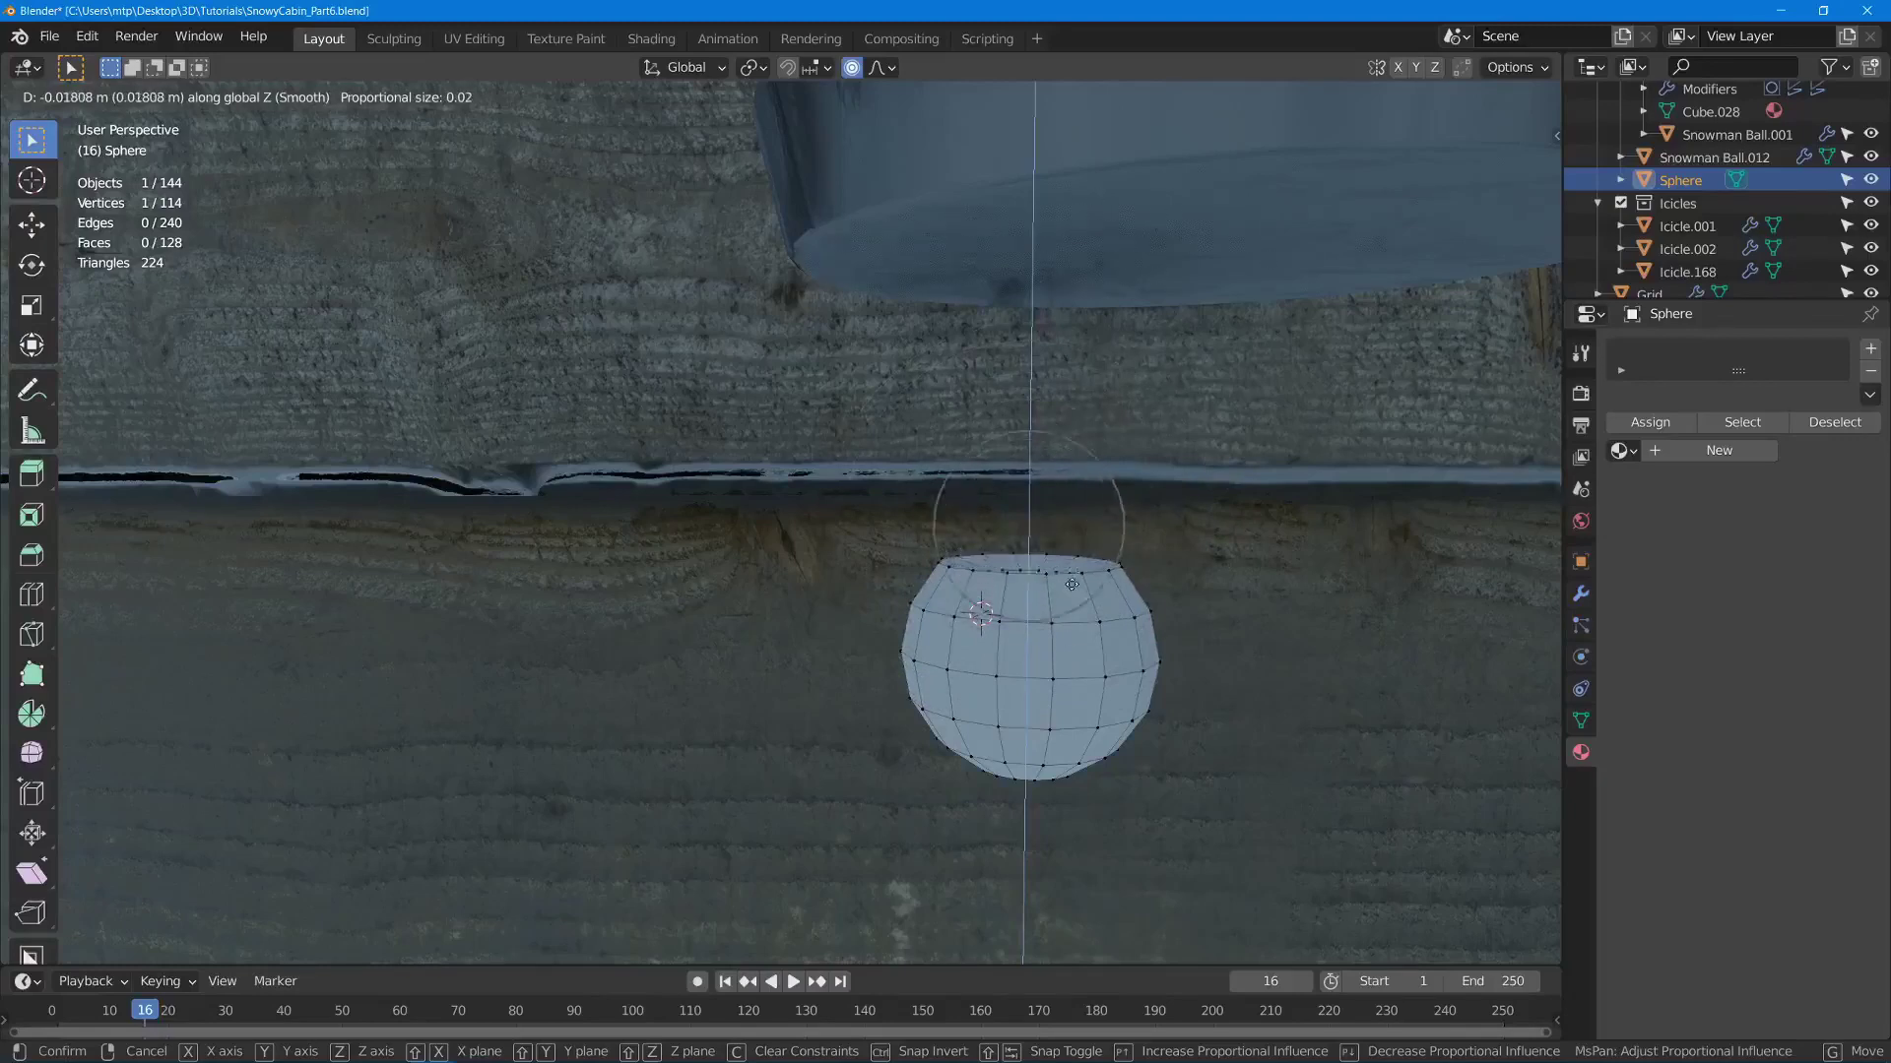
pyautogui.scroll(-5, 1093, 532)
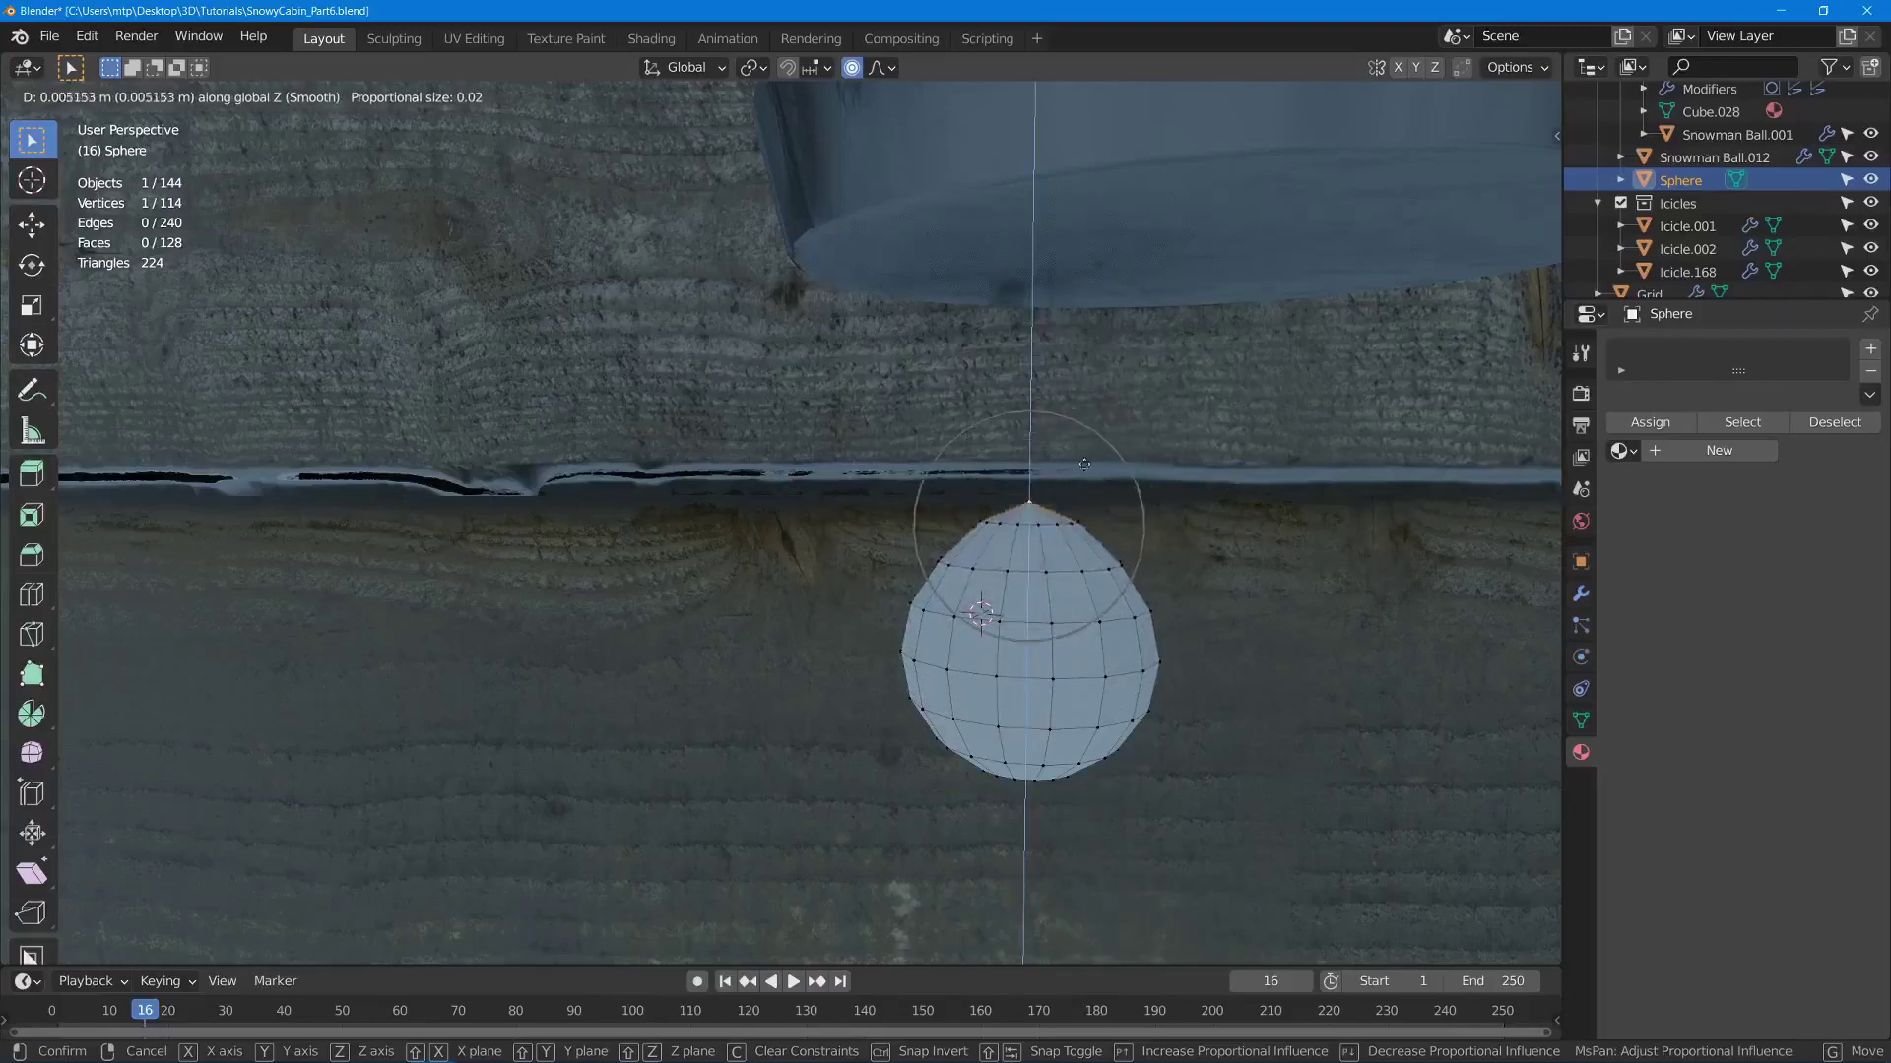
pyautogui.click(1134, 437)
# - Shift the tip about 0.009 m sideways along Y and rotate it about 4° with smooth falloff to bend the flame
pyautogui.press('g')
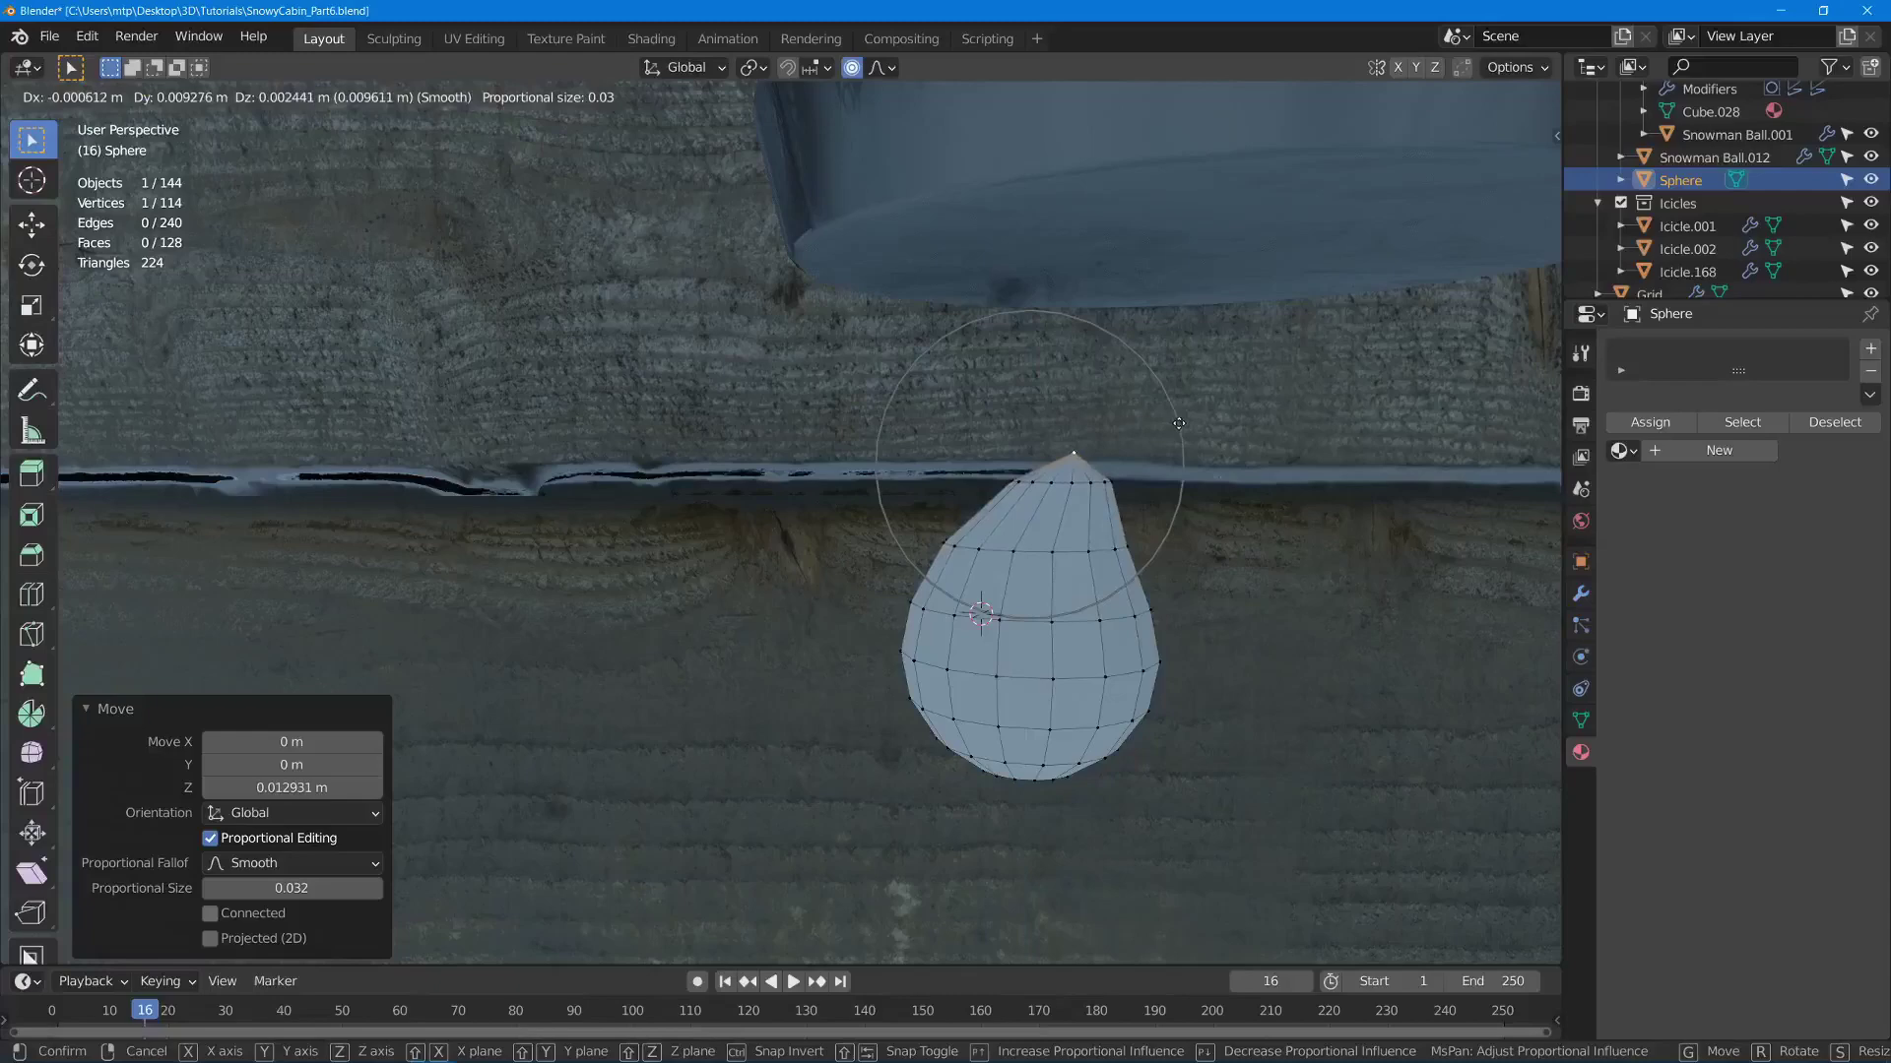
pyautogui.click(1180, 421)
pyautogui.scroll(-3, 1172, 423)
pyautogui.moveTo(1154, 434); pyautogui.dragTo(1136, 417, button='middle')
pyautogui.press('r')
pyautogui.scroll(-3, 1166, 434)
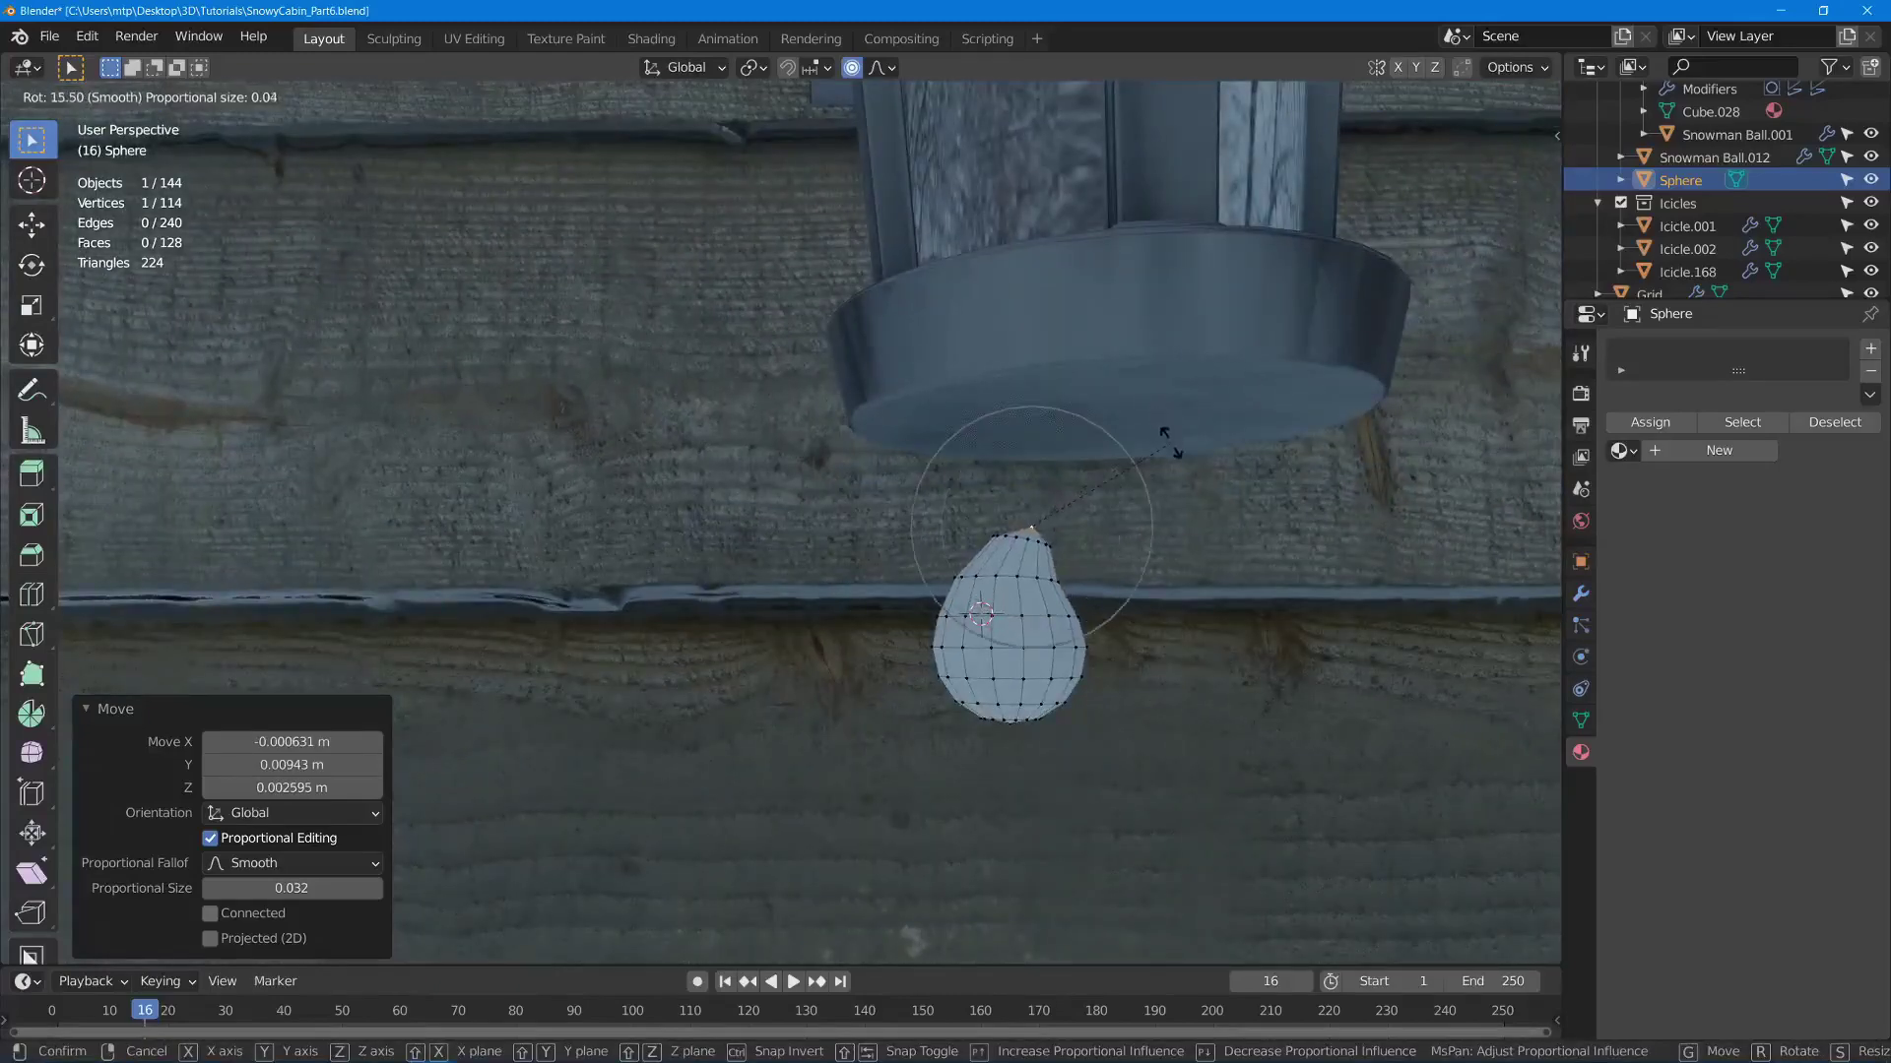
pyautogui.scroll(-1, 1170, 442)
pyautogui.click(1158, 412)
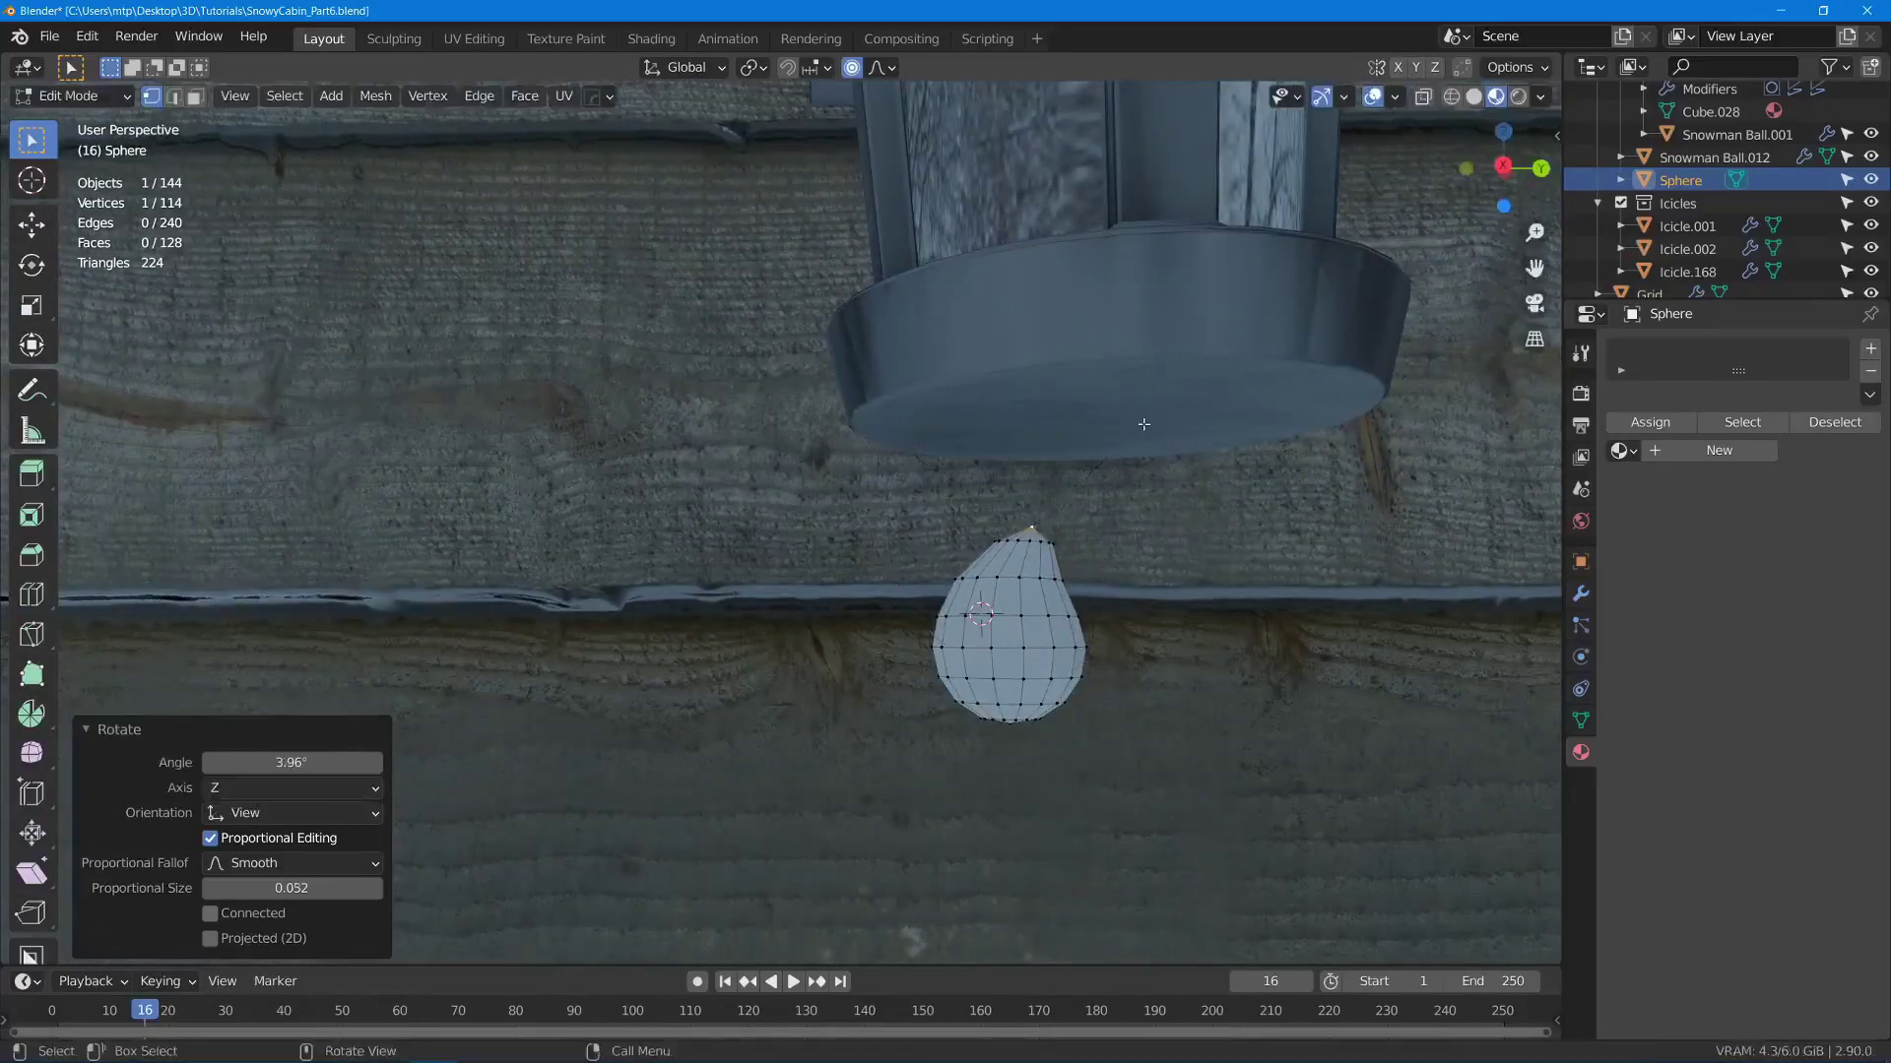
# - Raise the flame's tip further, rotate it about 5° with a proportional size of 0.052, and scale it down
pyautogui.press('g')
pyautogui.click(1147, 402)
pyautogui.press('r')
pyautogui.click(1162, 411)
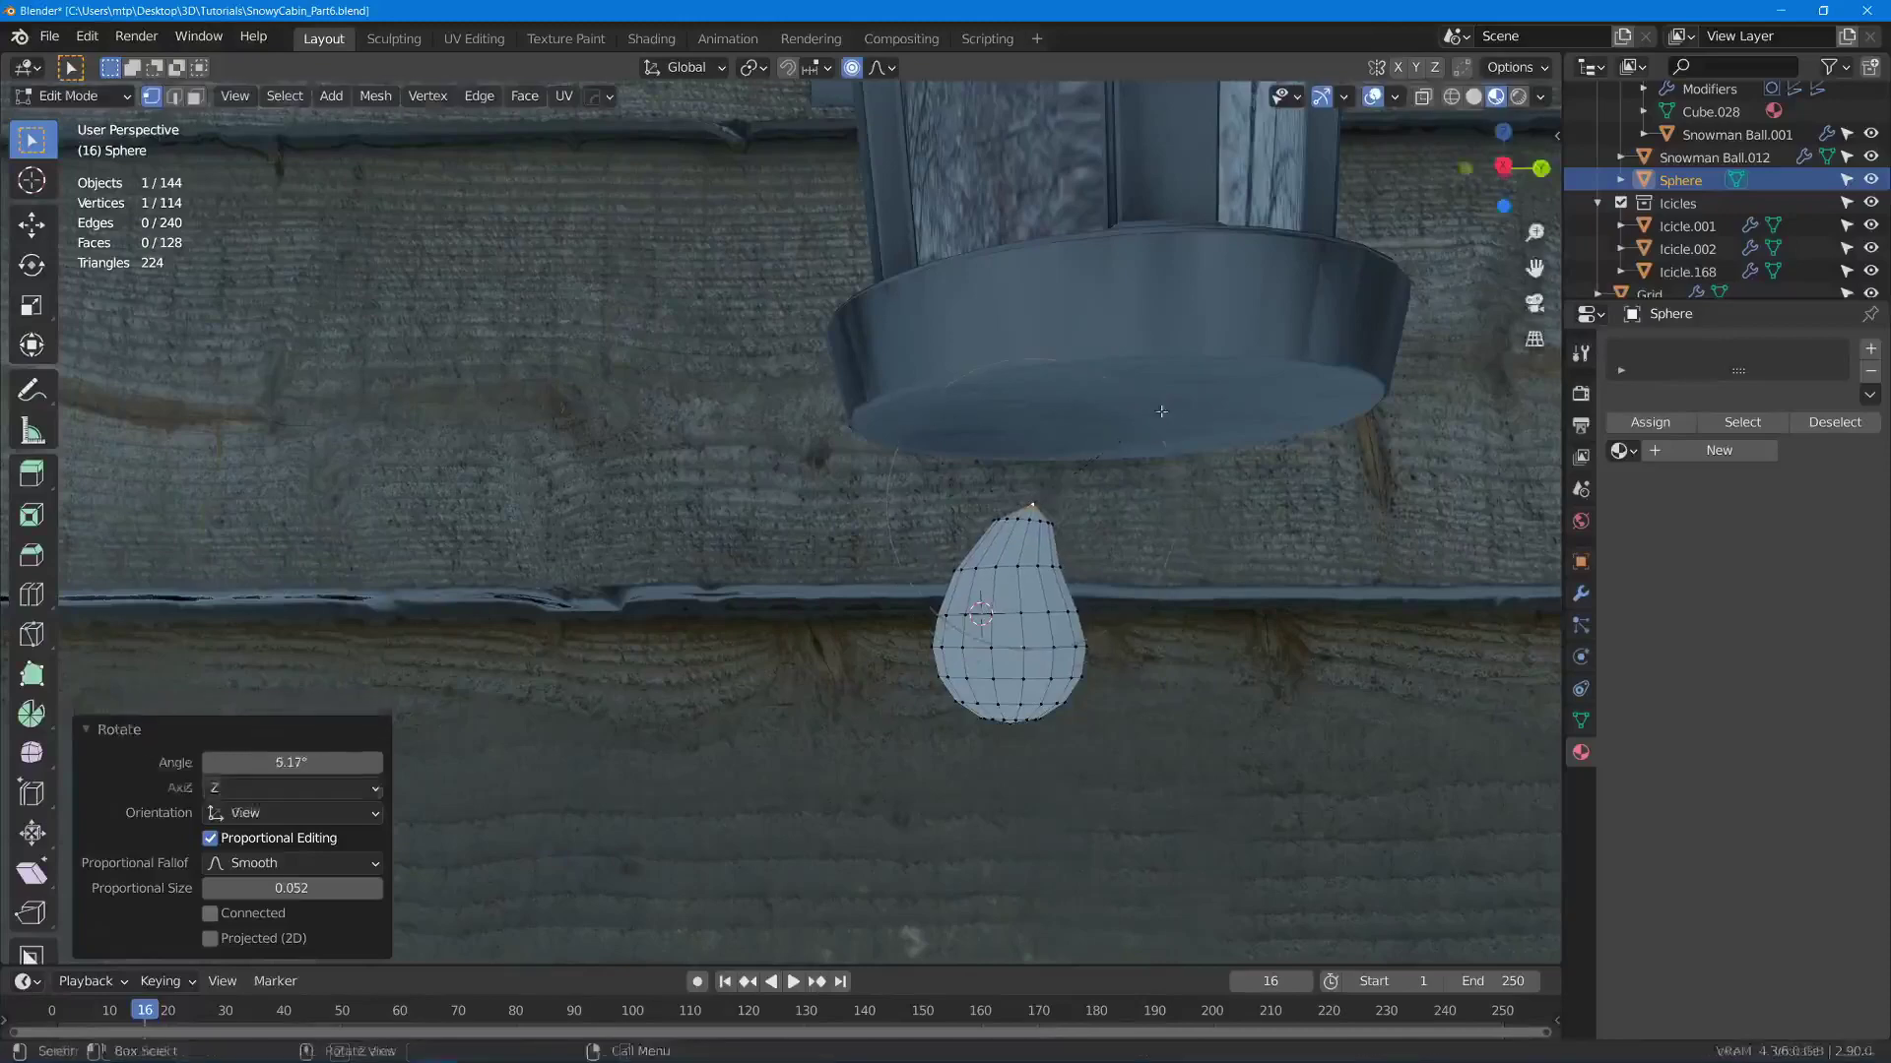
pyautogui.press('s')
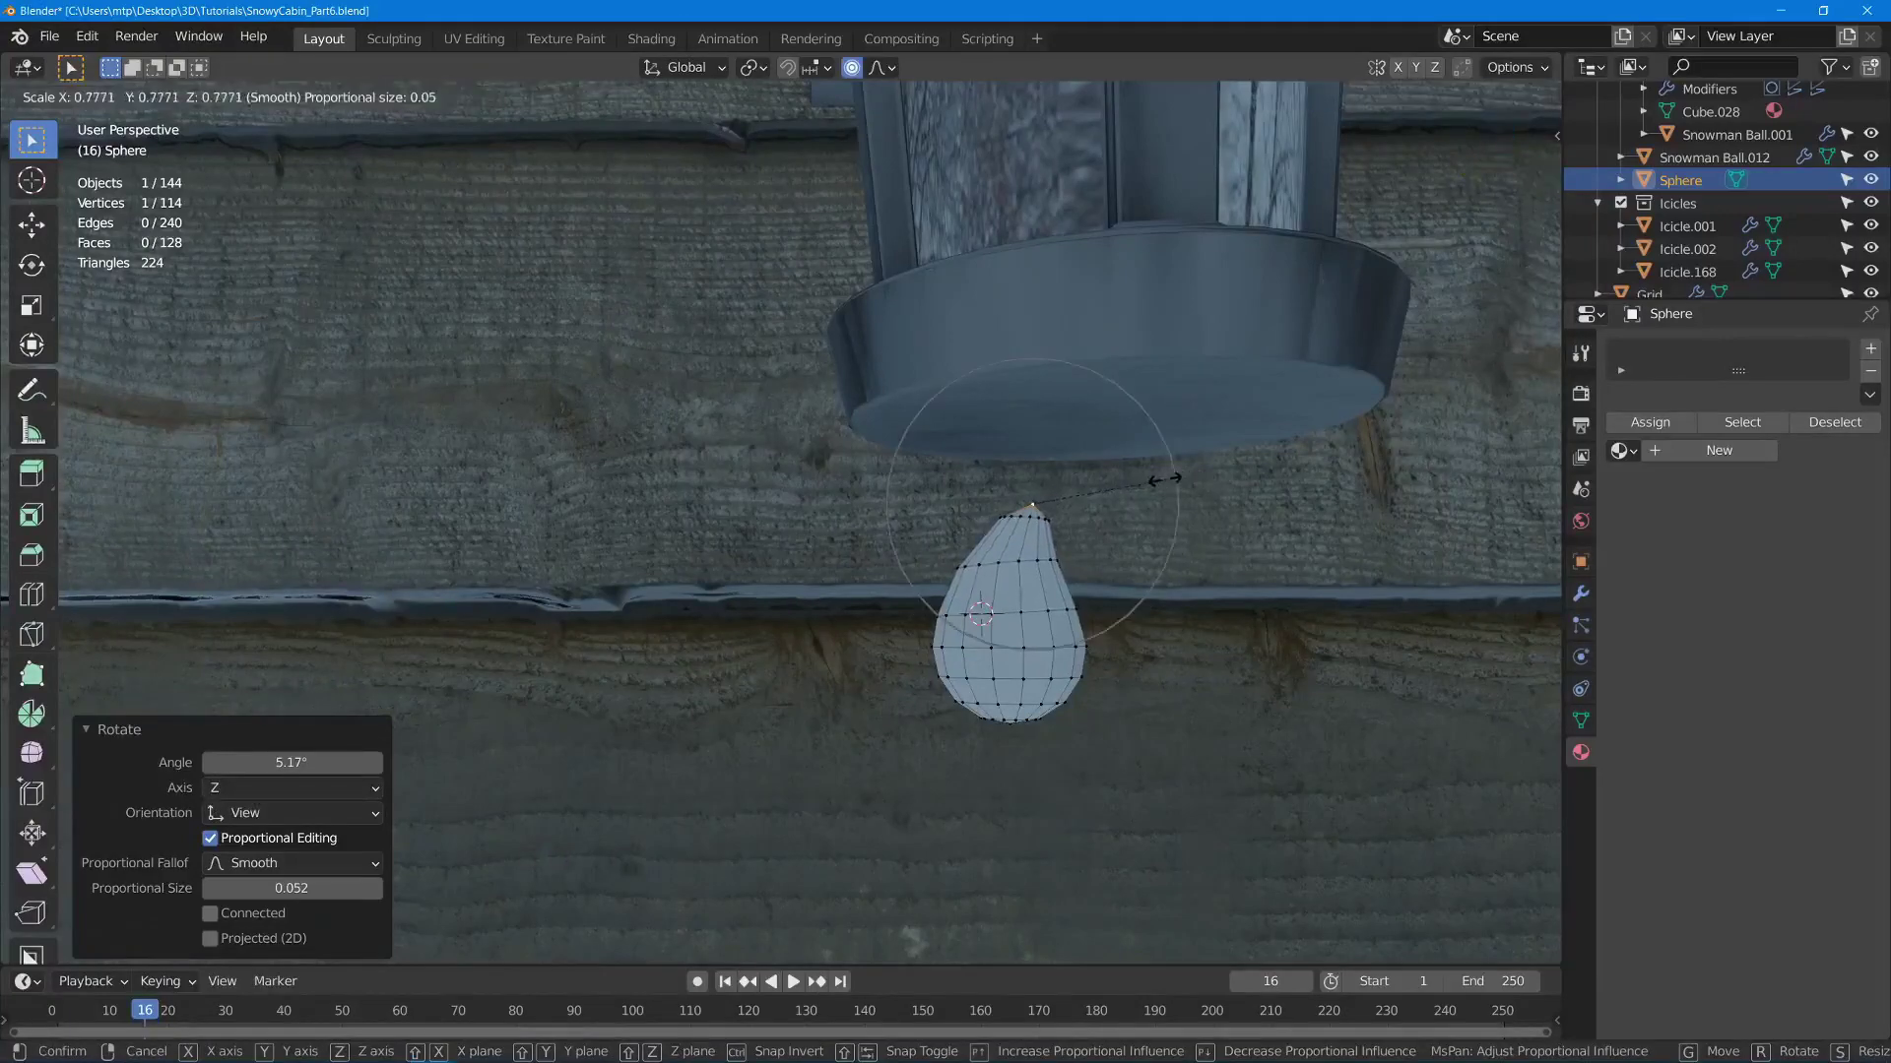
pyautogui.click(1139, 485)
# - Return the flame to Object Mode and shade it smooth
pyautogui.moveTo(936, 456)
pyautogui.mouseDown(button='middle')
pyautogui.moveTo(1093, 484)
pyautogui.moveTo(953, 468)
pyautogui.mouseUp(button='middle')
pyautogui.press('Tab')
pyautogui.moveTo(1055, 510); pyautogui.dragTo(1074, 634, button='middle')
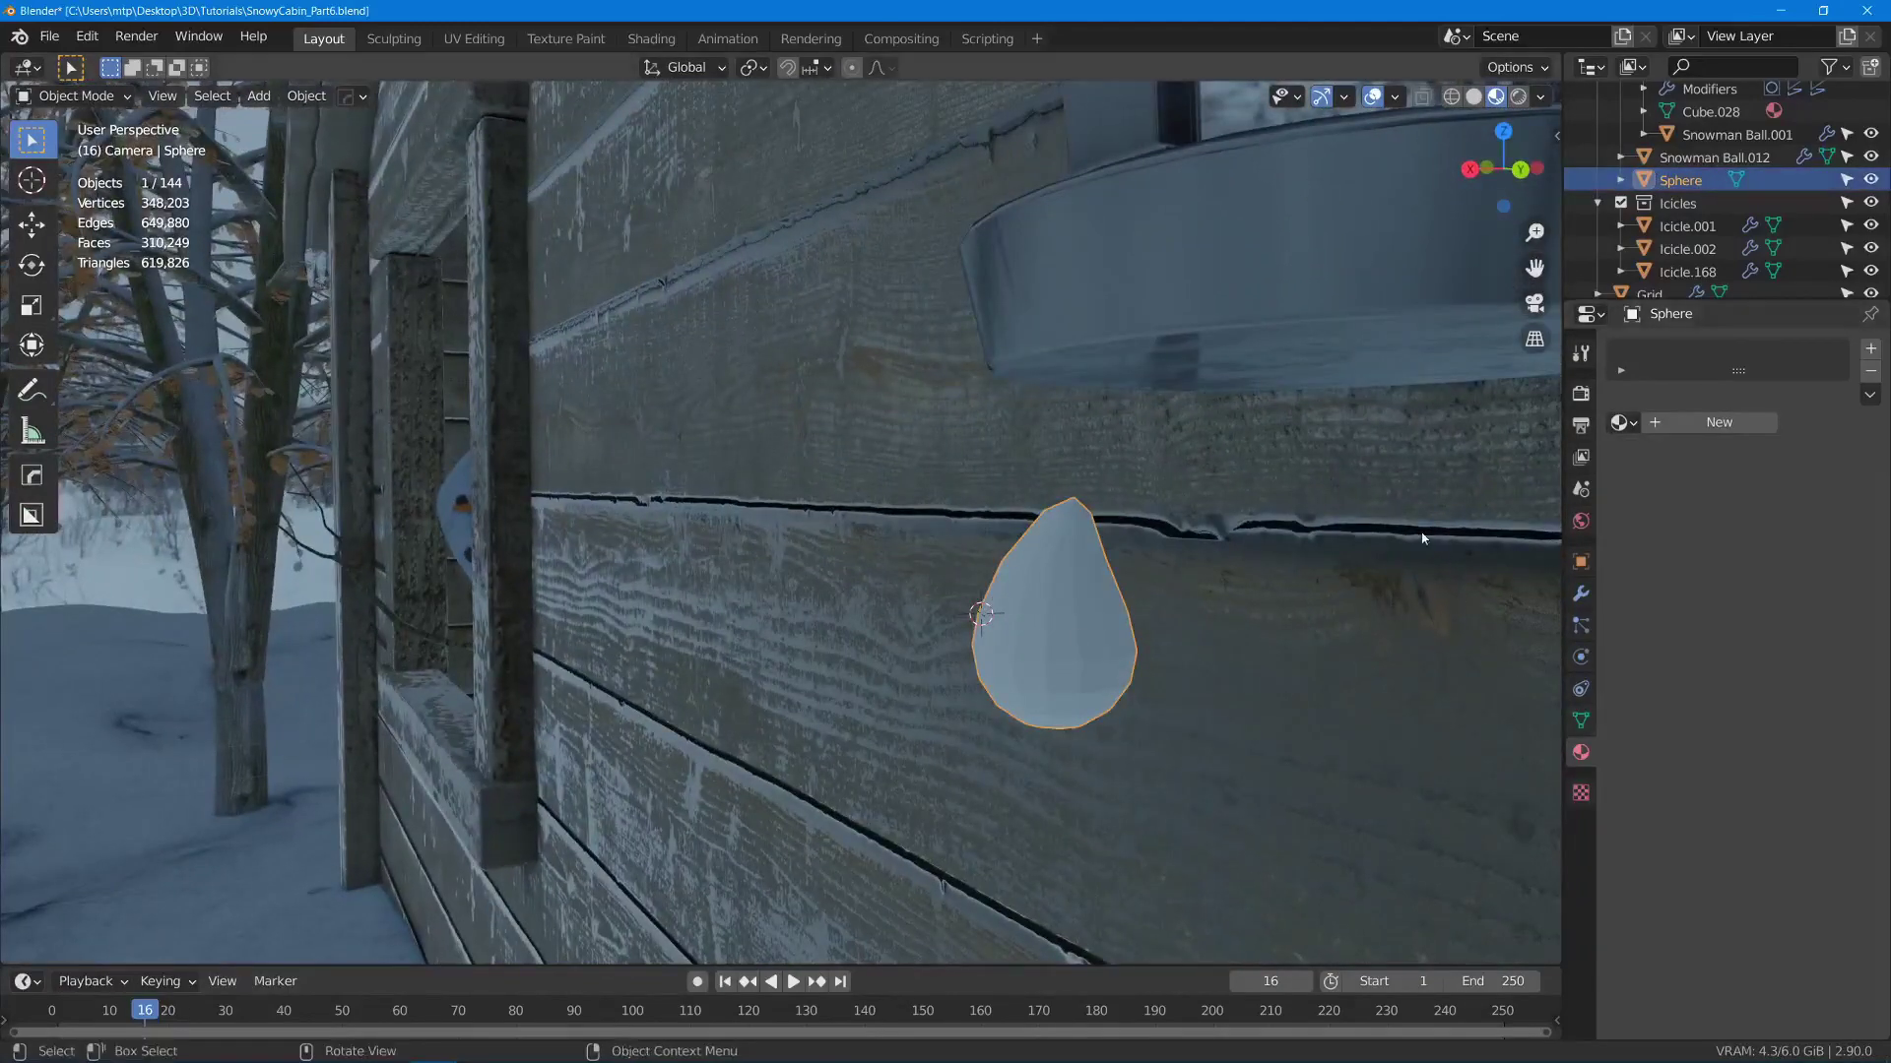
pyautogui.rightClick(1083, 512)
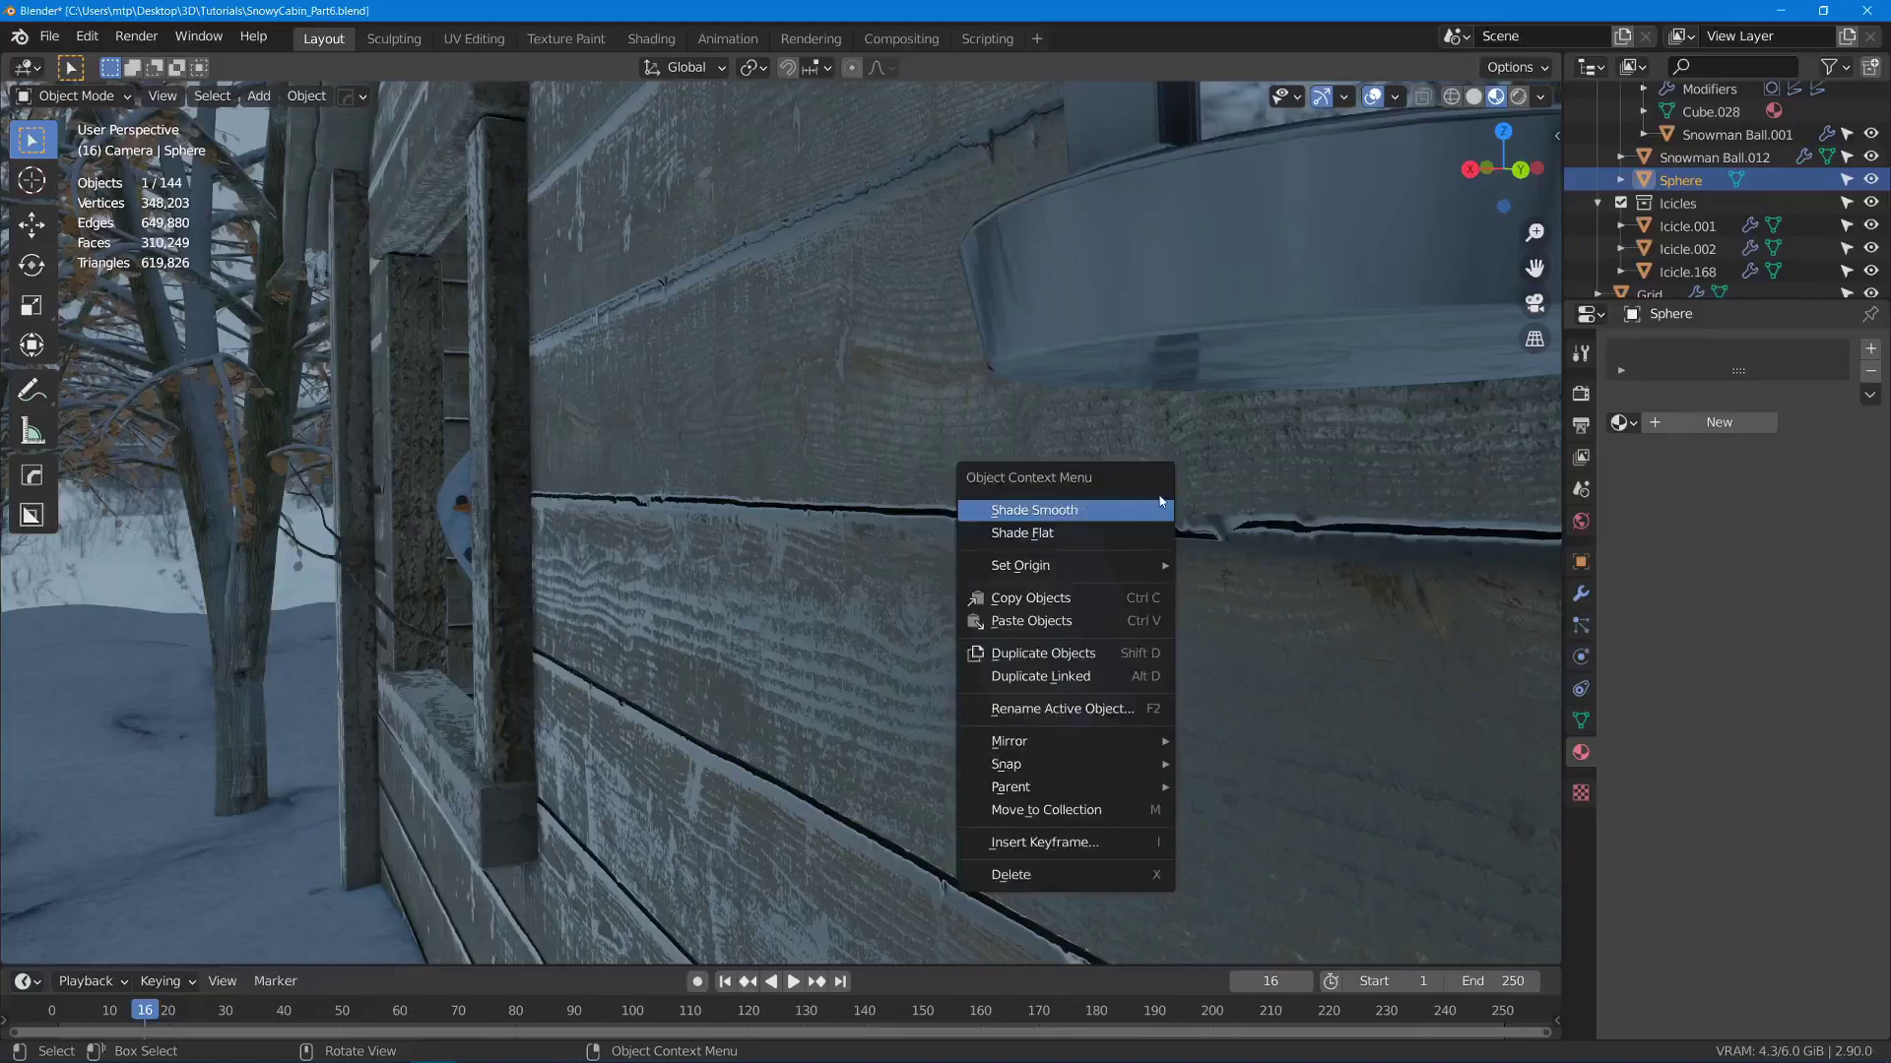
pyautogui.click(1135, 511)
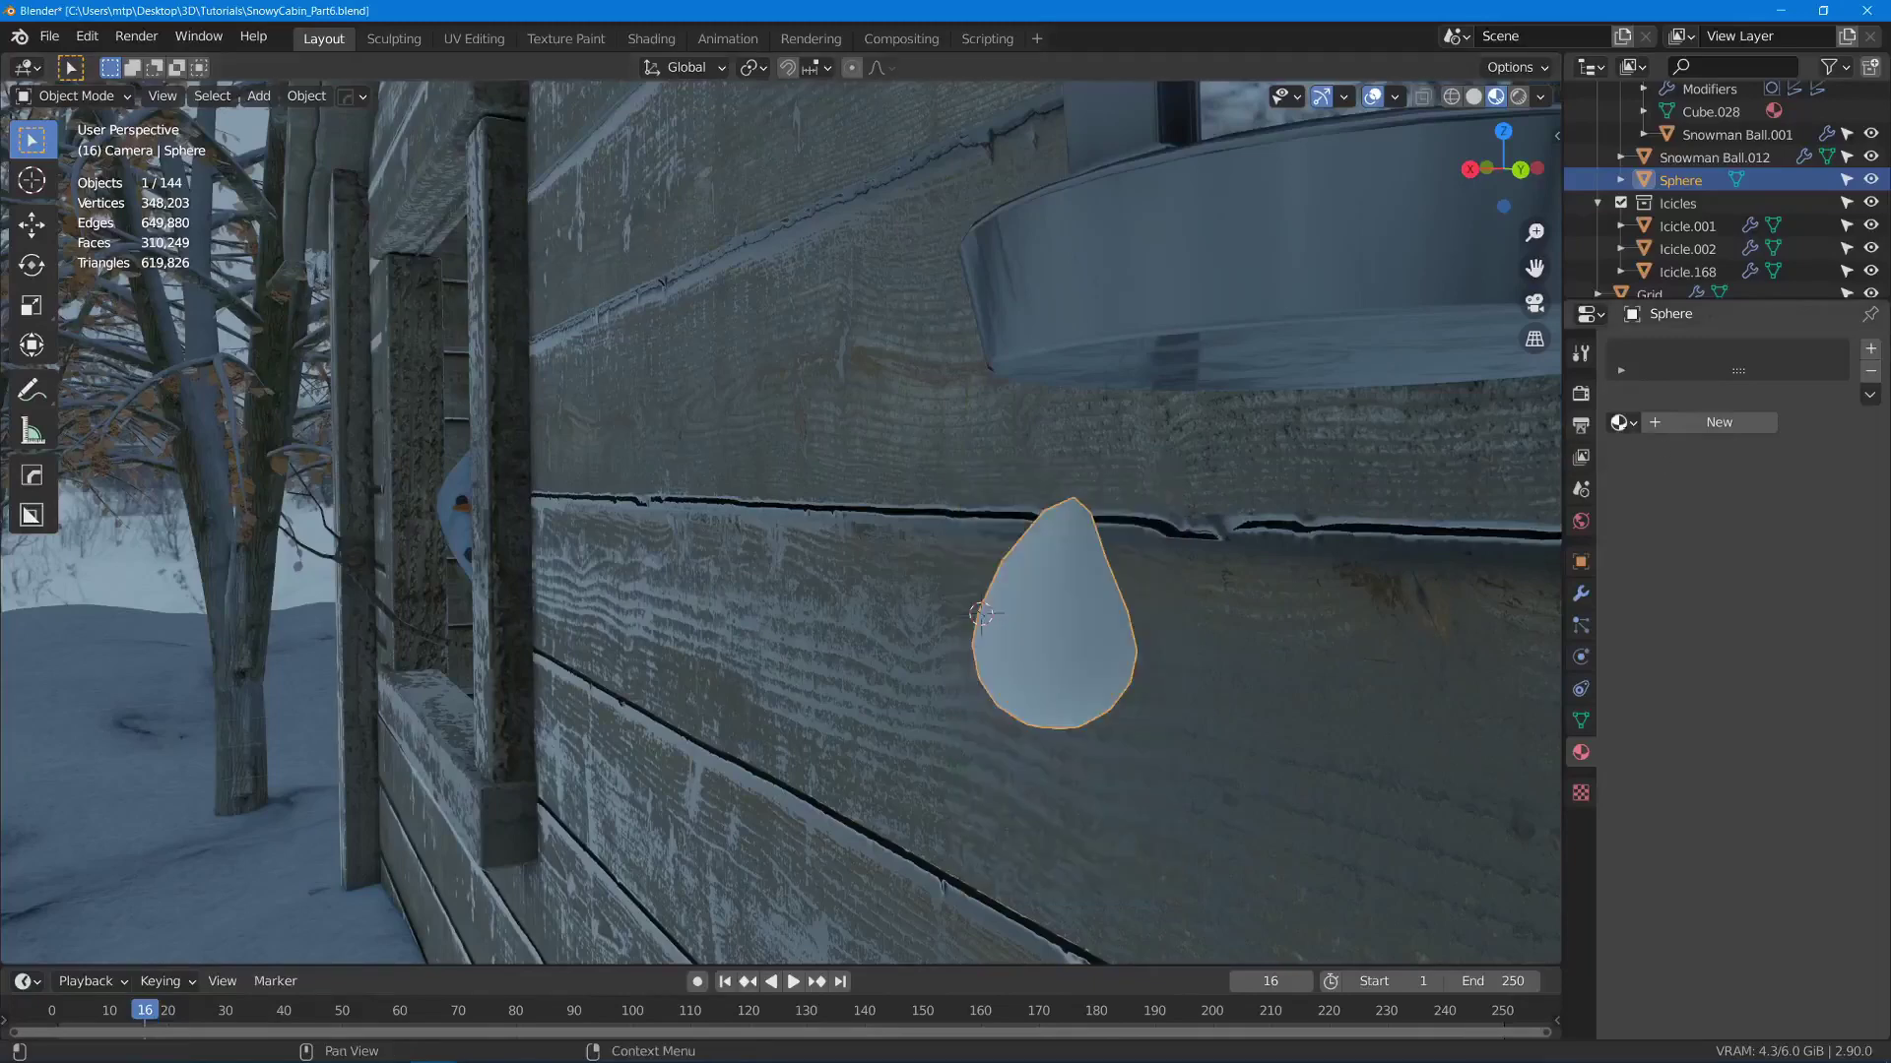
# - Assign the existing Emmisive material to the flame
pyautogui.click(1619, 422)
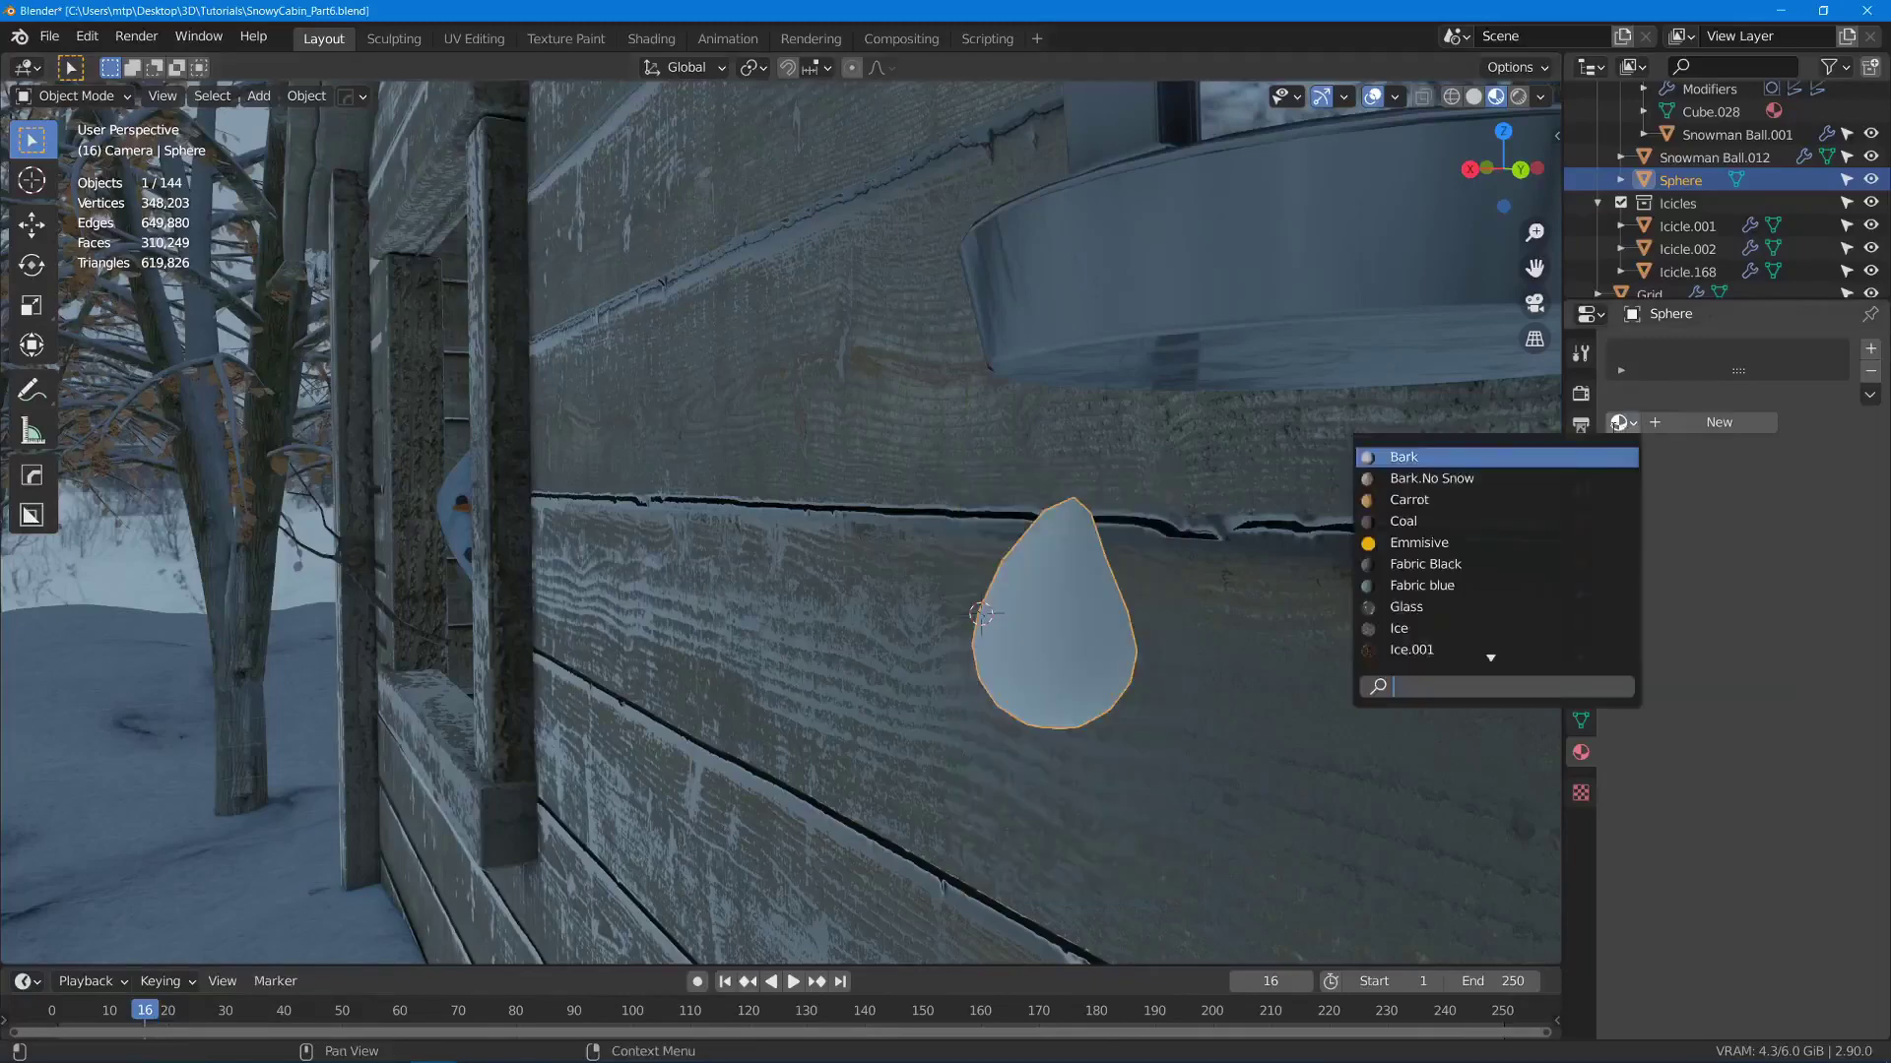
pyautogui.click(1444, 545)
pyautogui.moveTo(1075, 520); pyautogui.dragTo(1190, 545, button='middle')
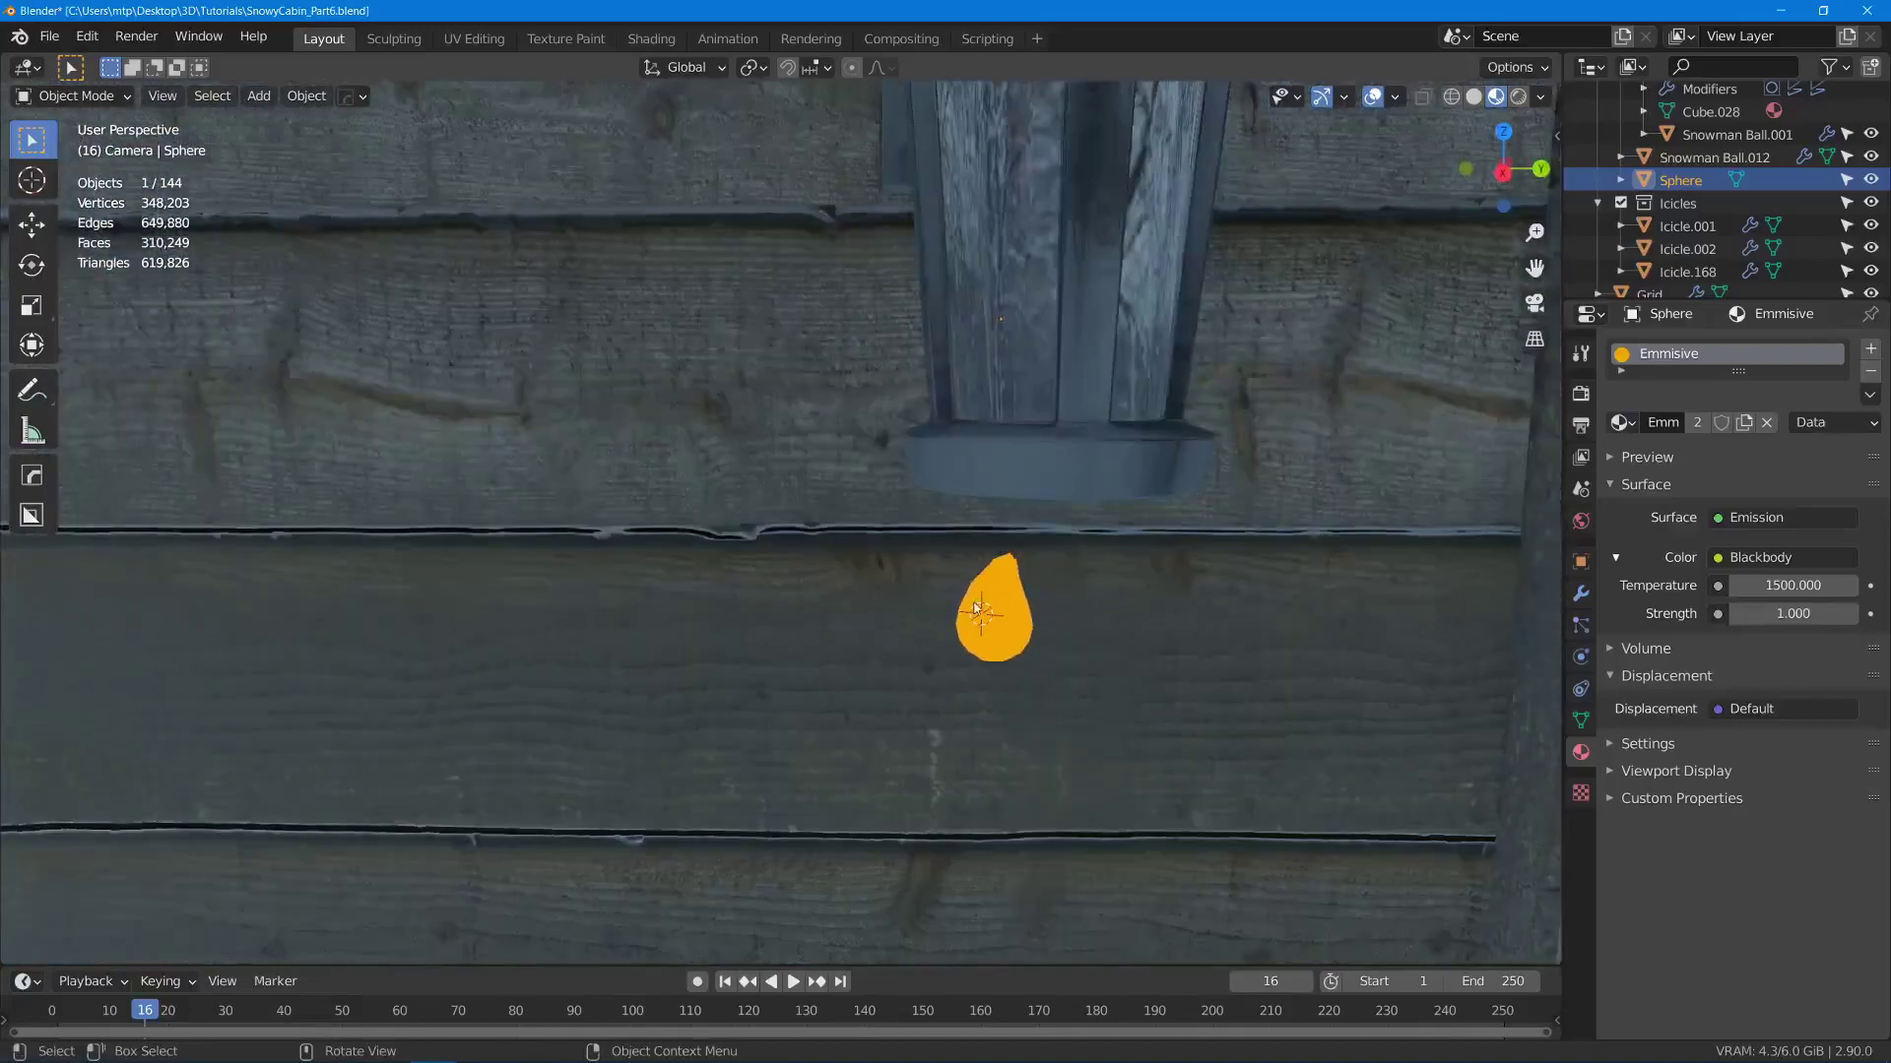
pyautogui.moveTo(977, 608); pyautogui.dragTo(1109, 435, button='middle')
# - Switch to wireframe shading and raise the flame about 0.176 m along Z to the lantern's glass height
pyautogui.press('z')
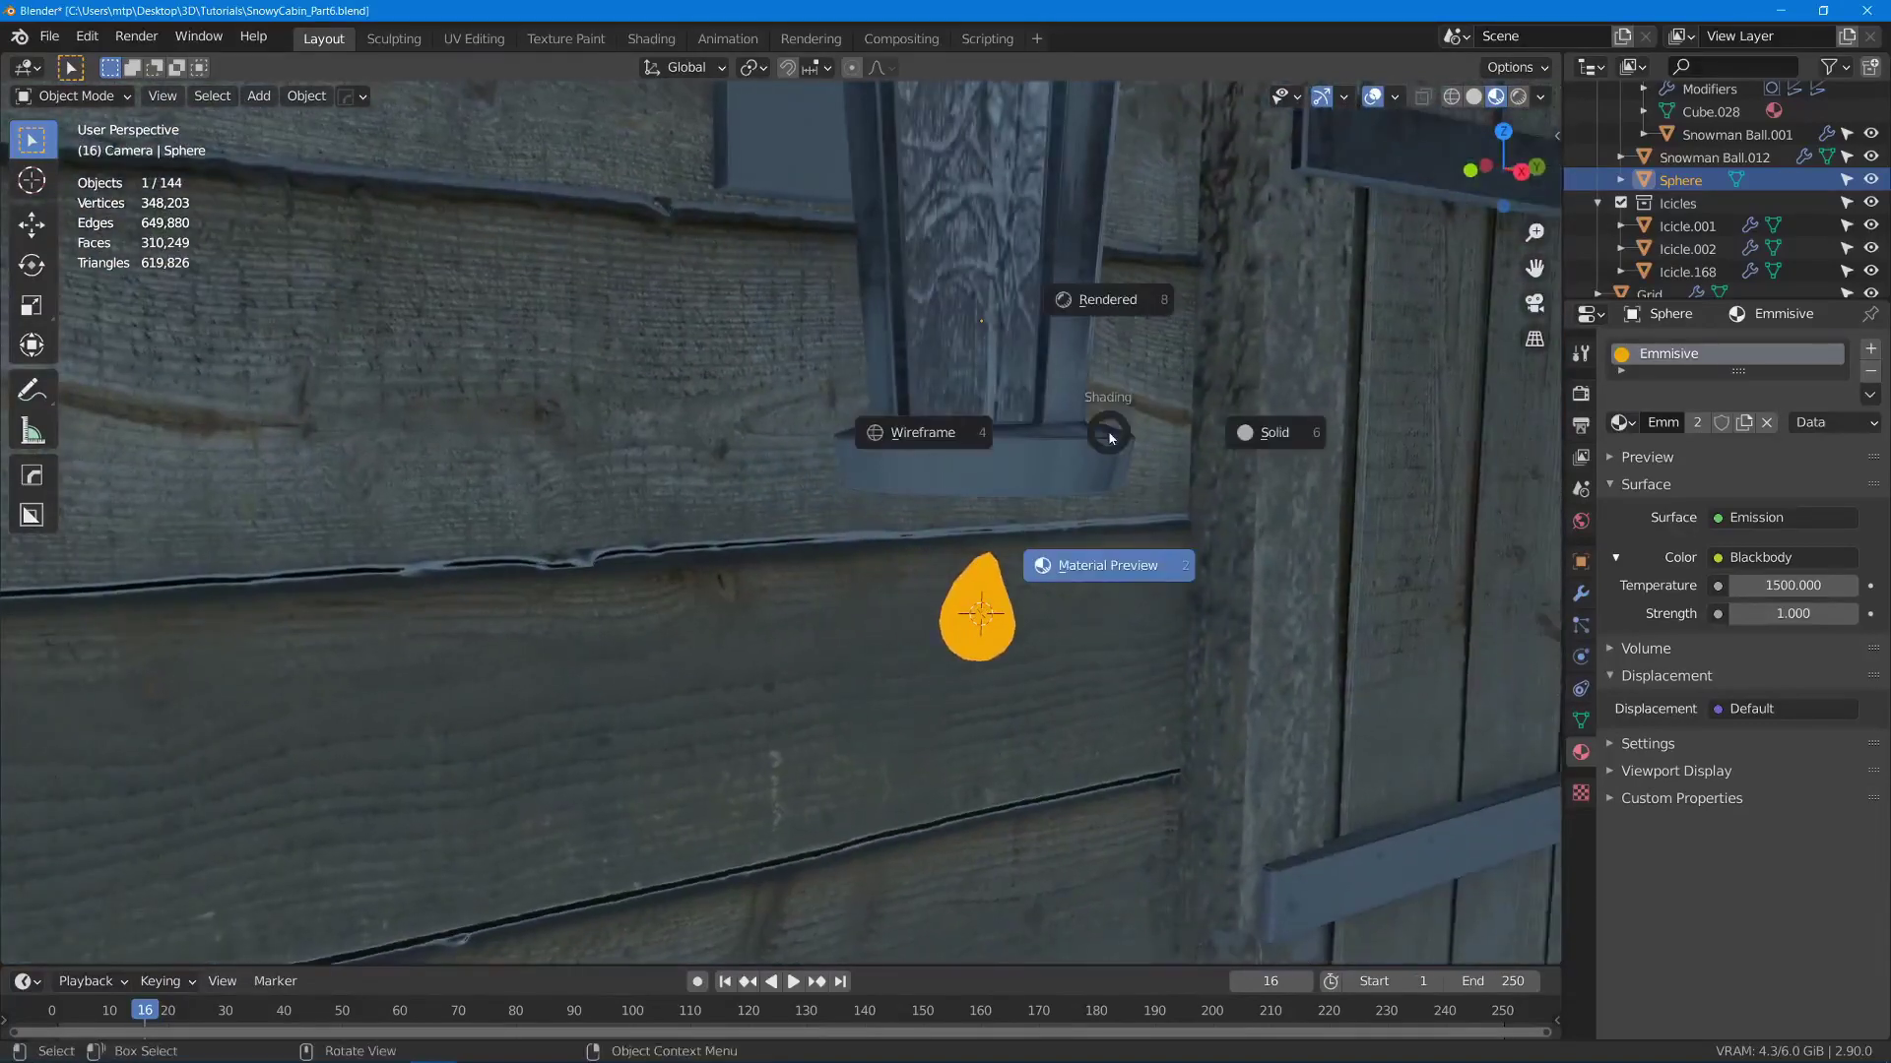
pyautogui.click(960, 433)
pyautogui.moveTo(963, 452)
pyautogui.mouseDown(button='middle')
pyautogui.moveTo(1005, 520)
pyautogui.moveTo(1112, 534)
pyautogui.mouseUp(button='middle')
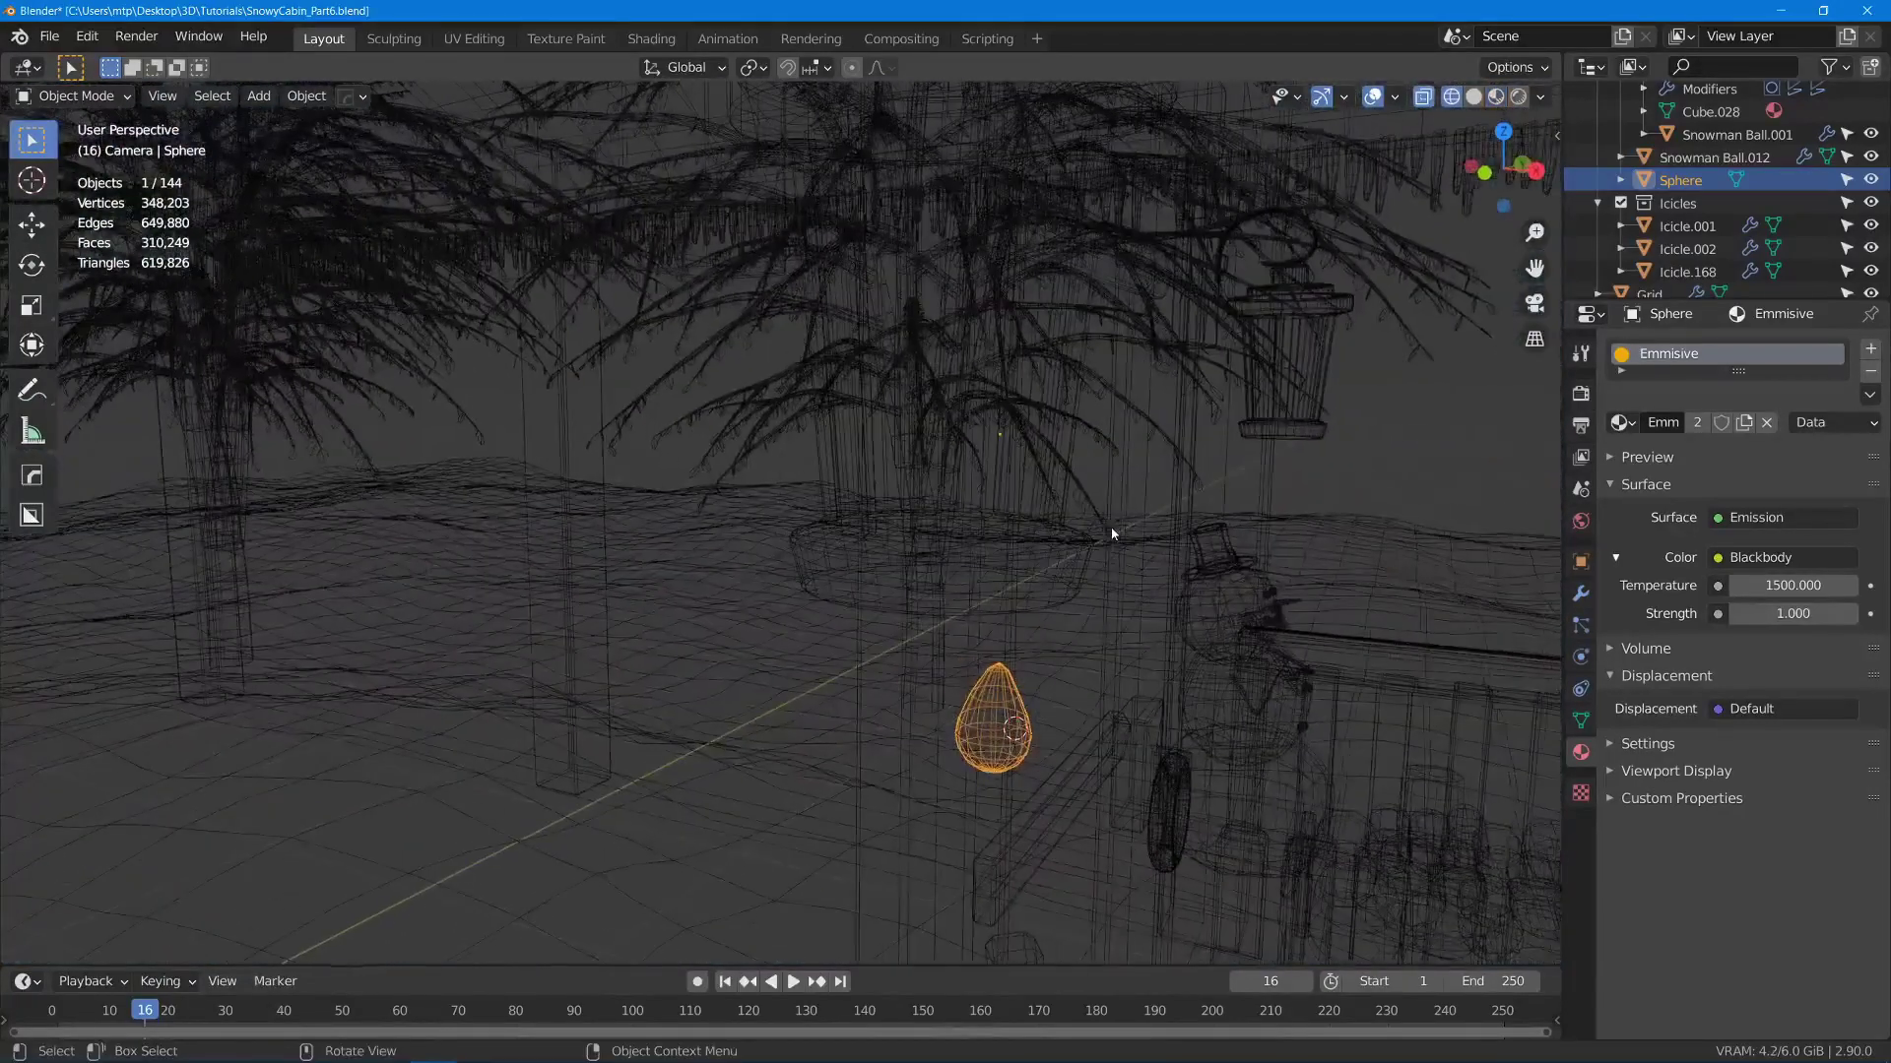
pyautogui.press('g')
pyautogui.press('z')
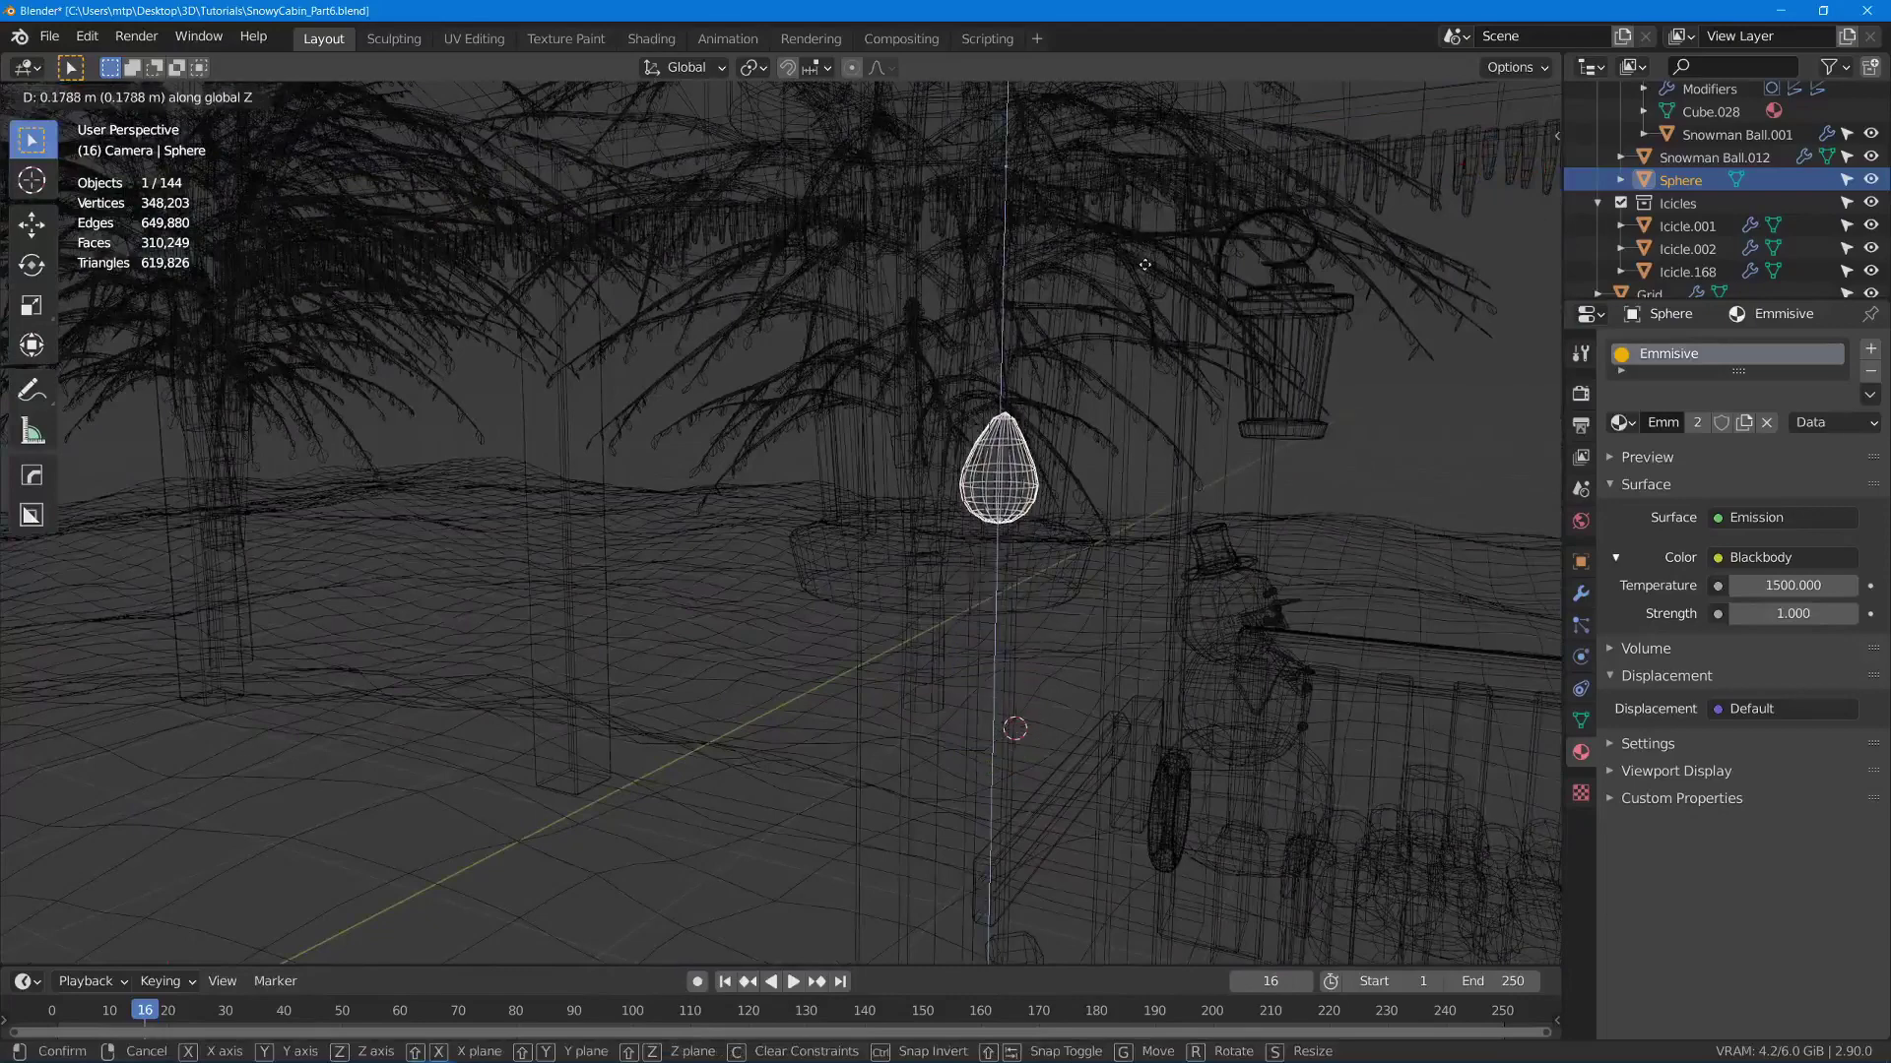
pyautogui.click(1145, 266)
# - Centre the flame horizontally inside the lantern with the Z axis locked, and nudge it about -0.012 m along X
pyautogui.moveTo(1132, 284); pyautogui.dragTo(912, 504, button='middle')
pyautogui.press('g')
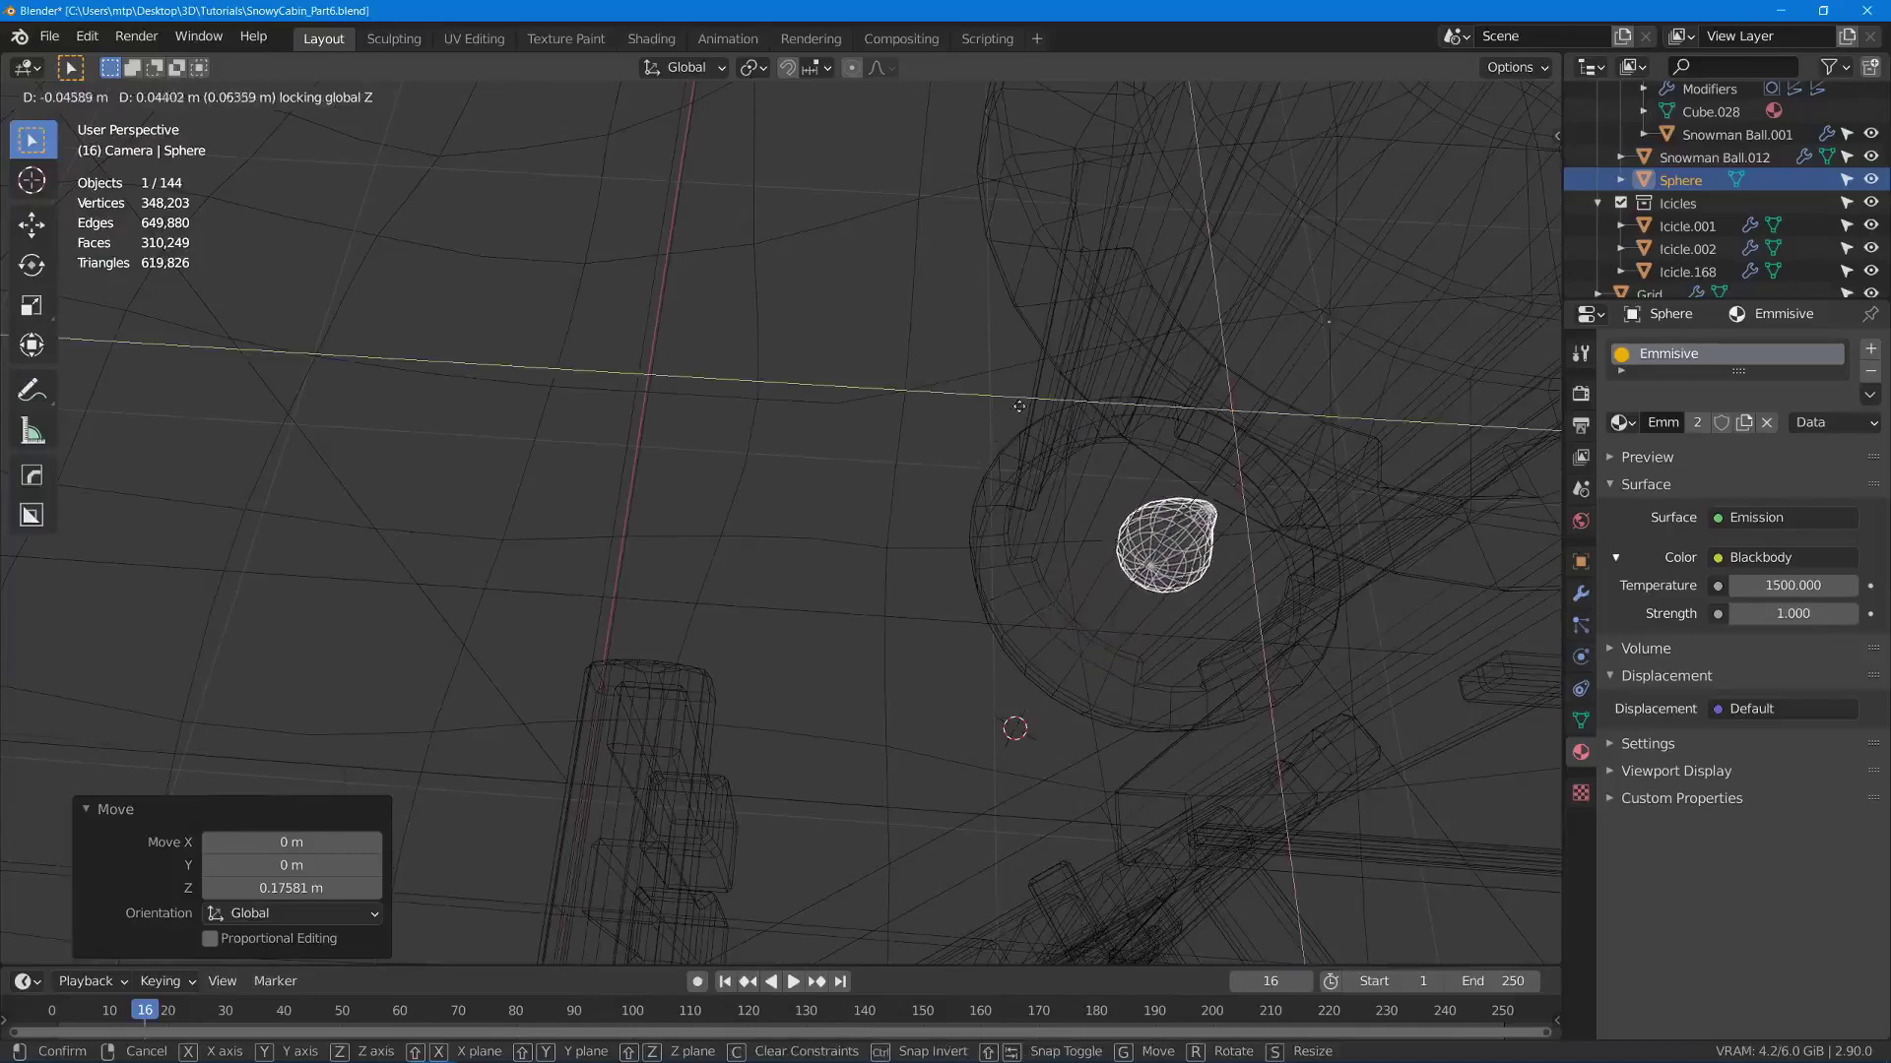
pyautogui.click(960, 443)
pyautogui.moveTo(971, 456); pyautogui.dragTo(926, 294, button='middle')
pyautogui.press('g')
pyautogui.press('x')
pyautogui.click(1175, 371)
# - Raise the flame slightly along Z and switch the viewport to solid shading
pyautogui.press('g')
pyautogui.press('z')
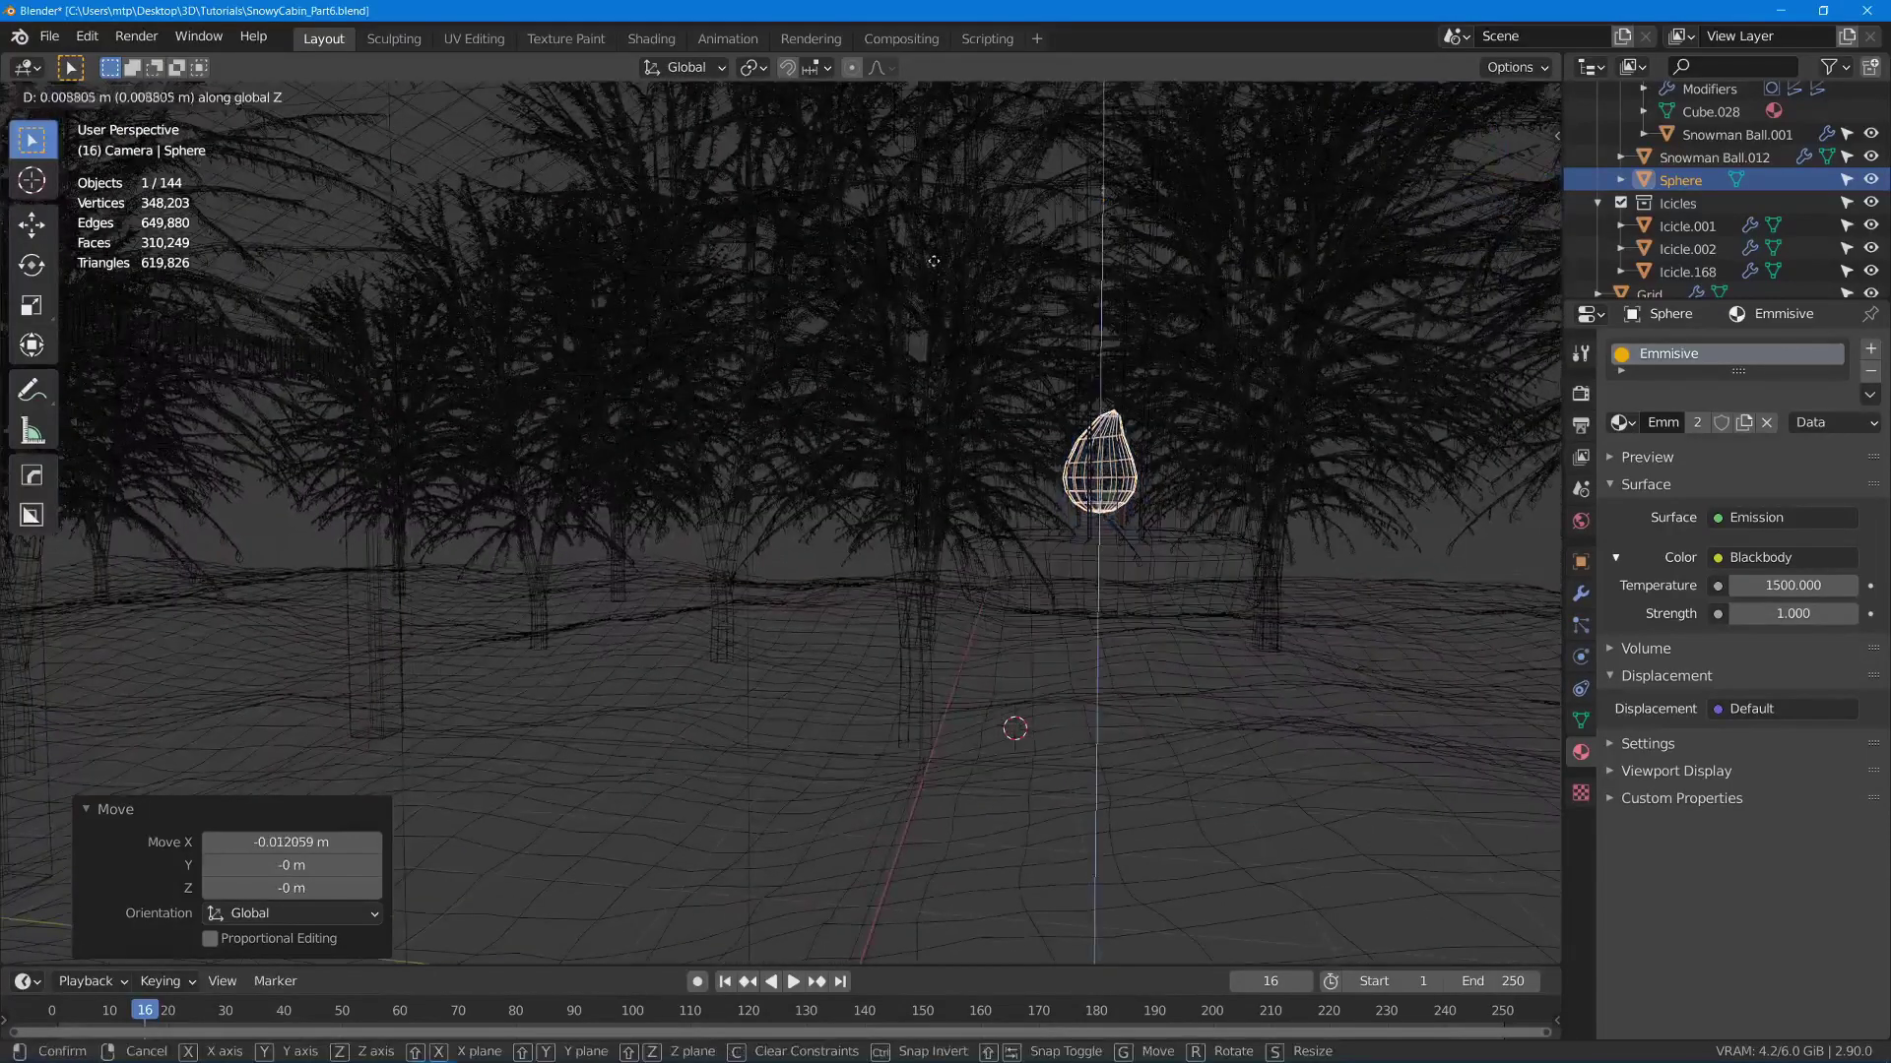
pyautogui.click(937, 246)
pyautogui.press('z')
pyautogui.click(1140, 282)
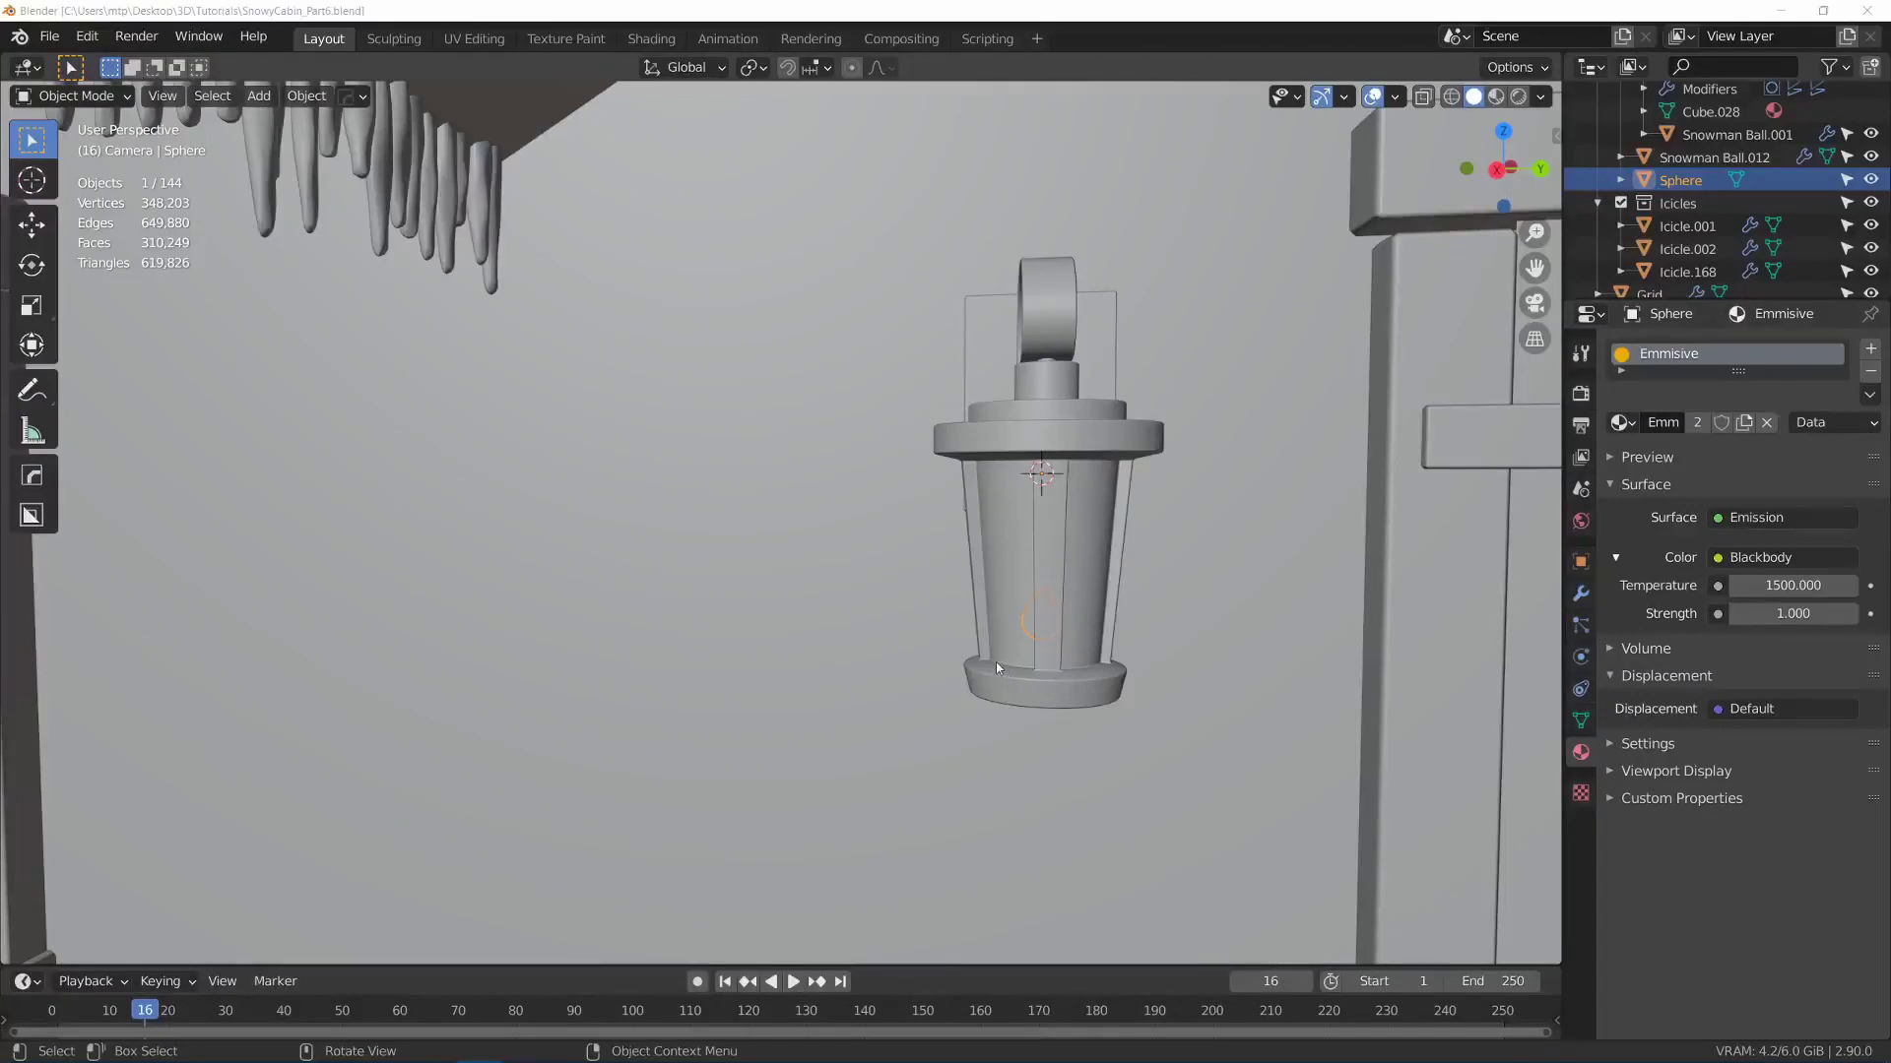
# - Set the flame's origin to its center of mass (surface)
pyautogui.moveTo(1059, 610); pyautogui.dragTo(1126, 364, button='middle')
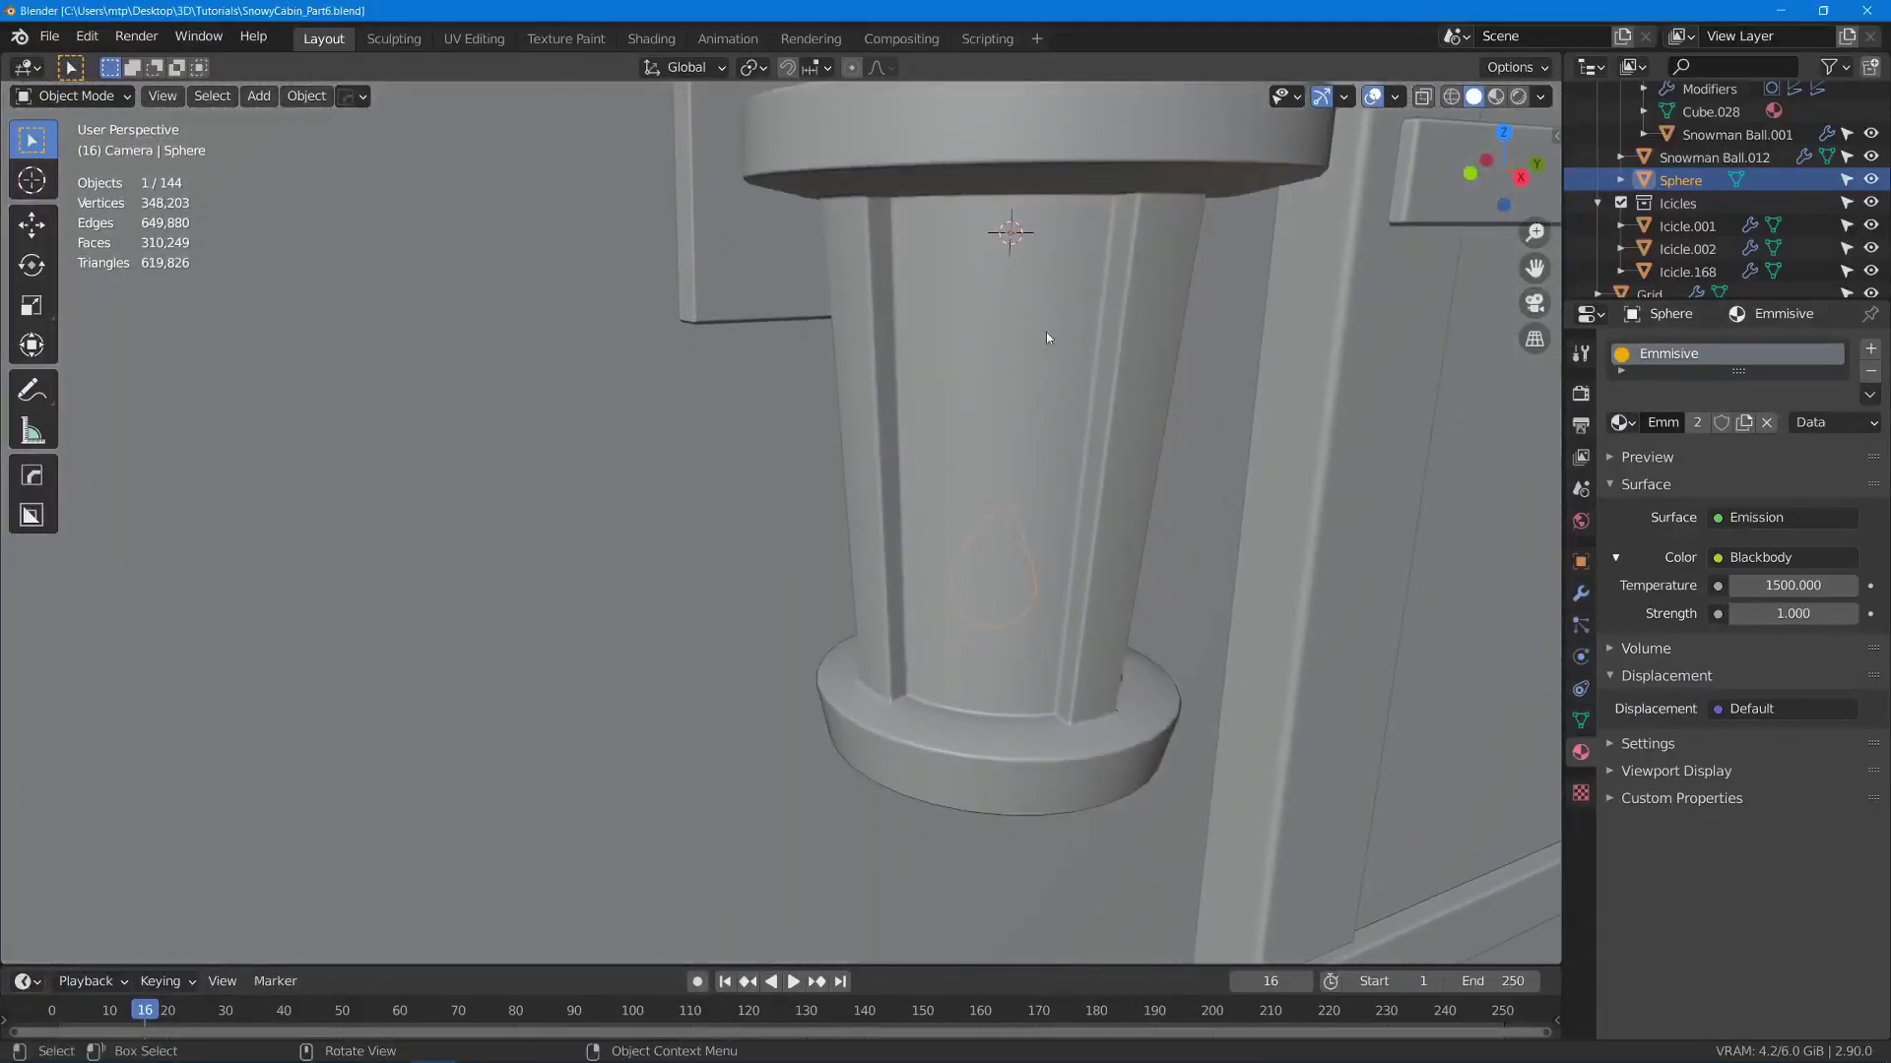
pyautogui.rightClick(939, 328)
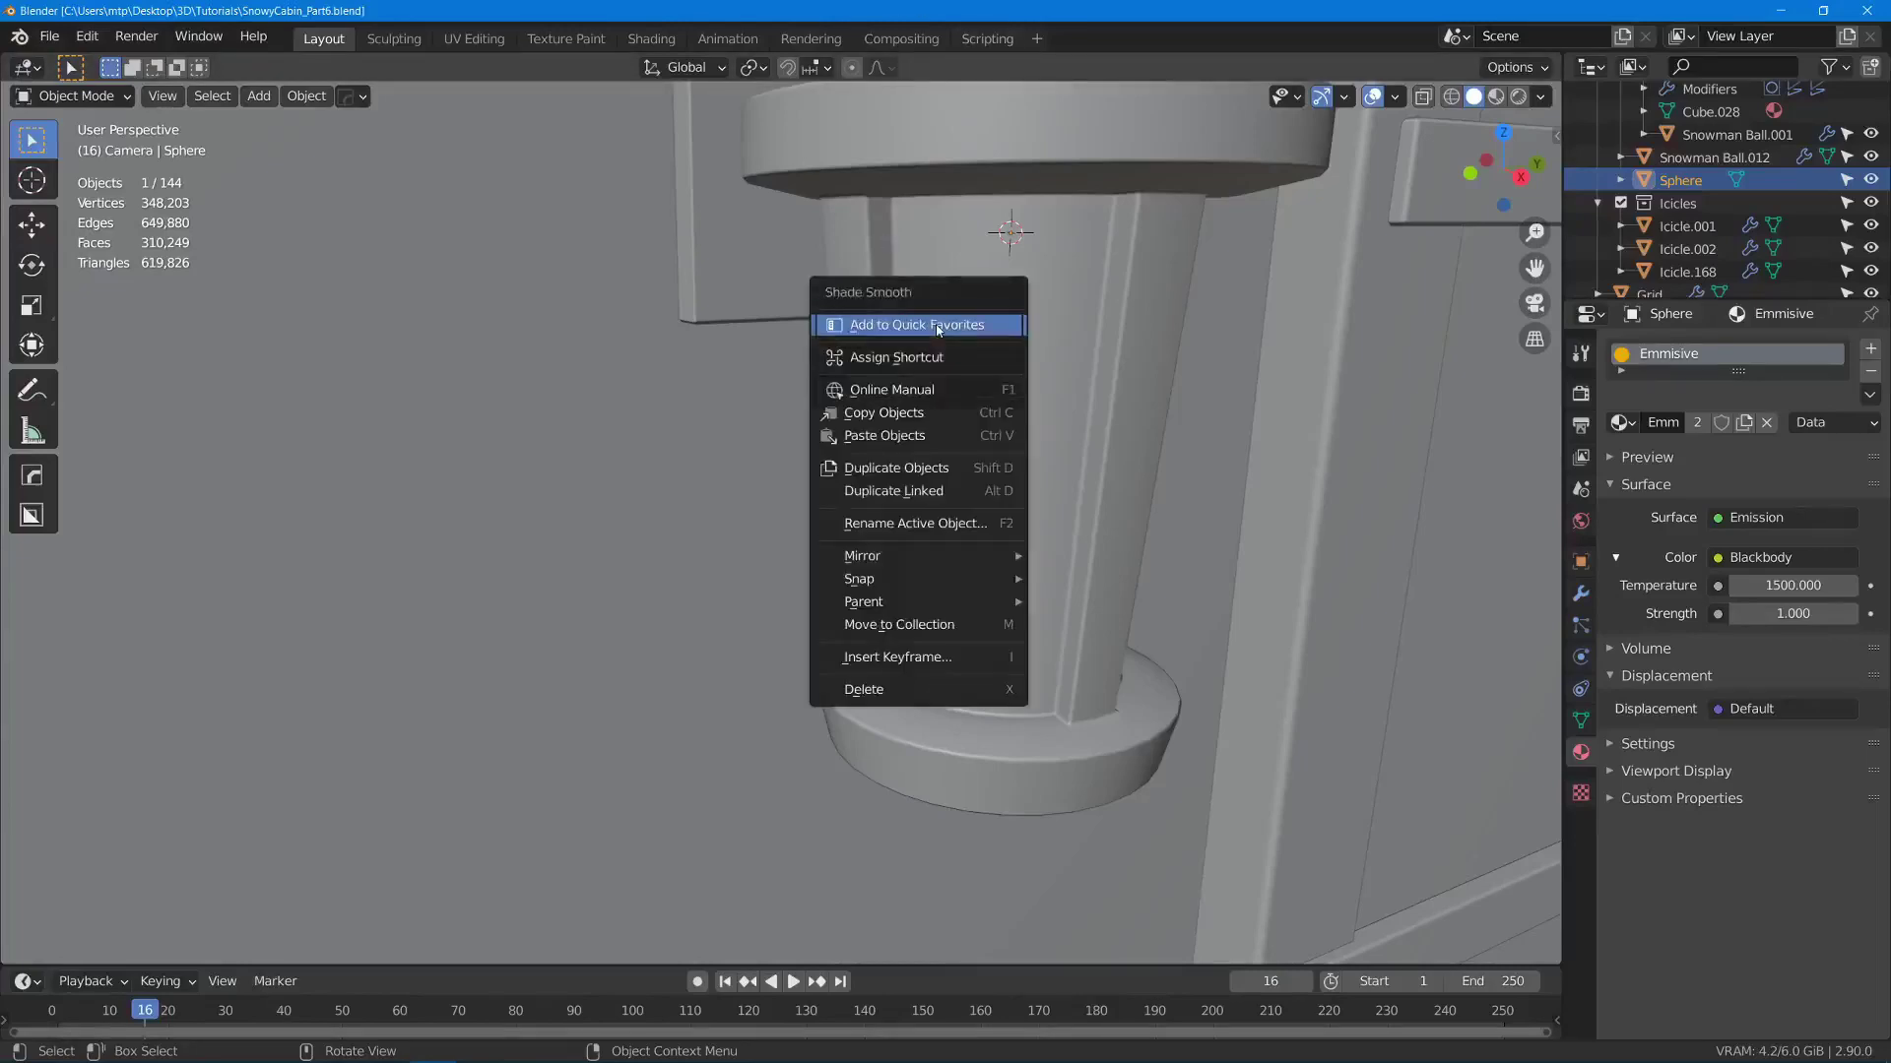
pyautogui.rightClick(1157, 517)
pyautogui.moveTo(1157, 513)
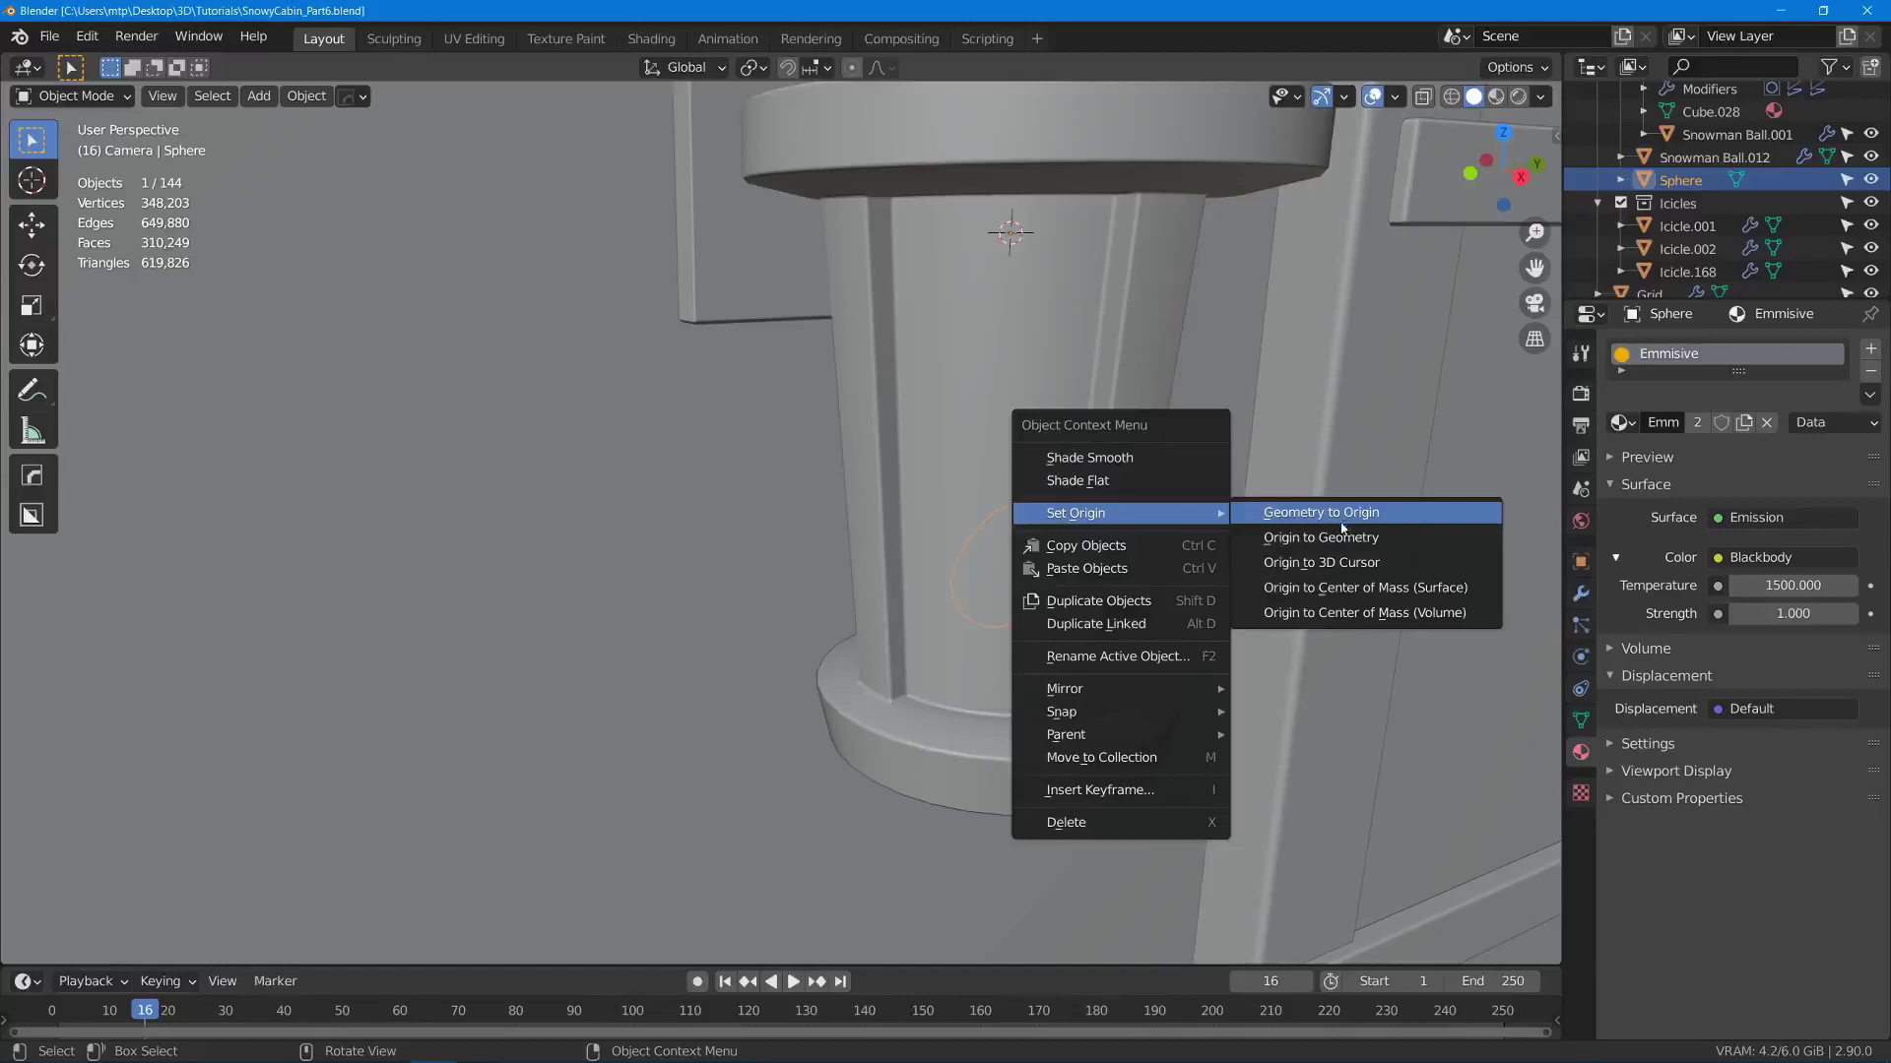
pyautogui.click(1464, 595)
pyautogui.moveTo(1186, 445); pyautogui.dragTo(1152, 420, button='middle')
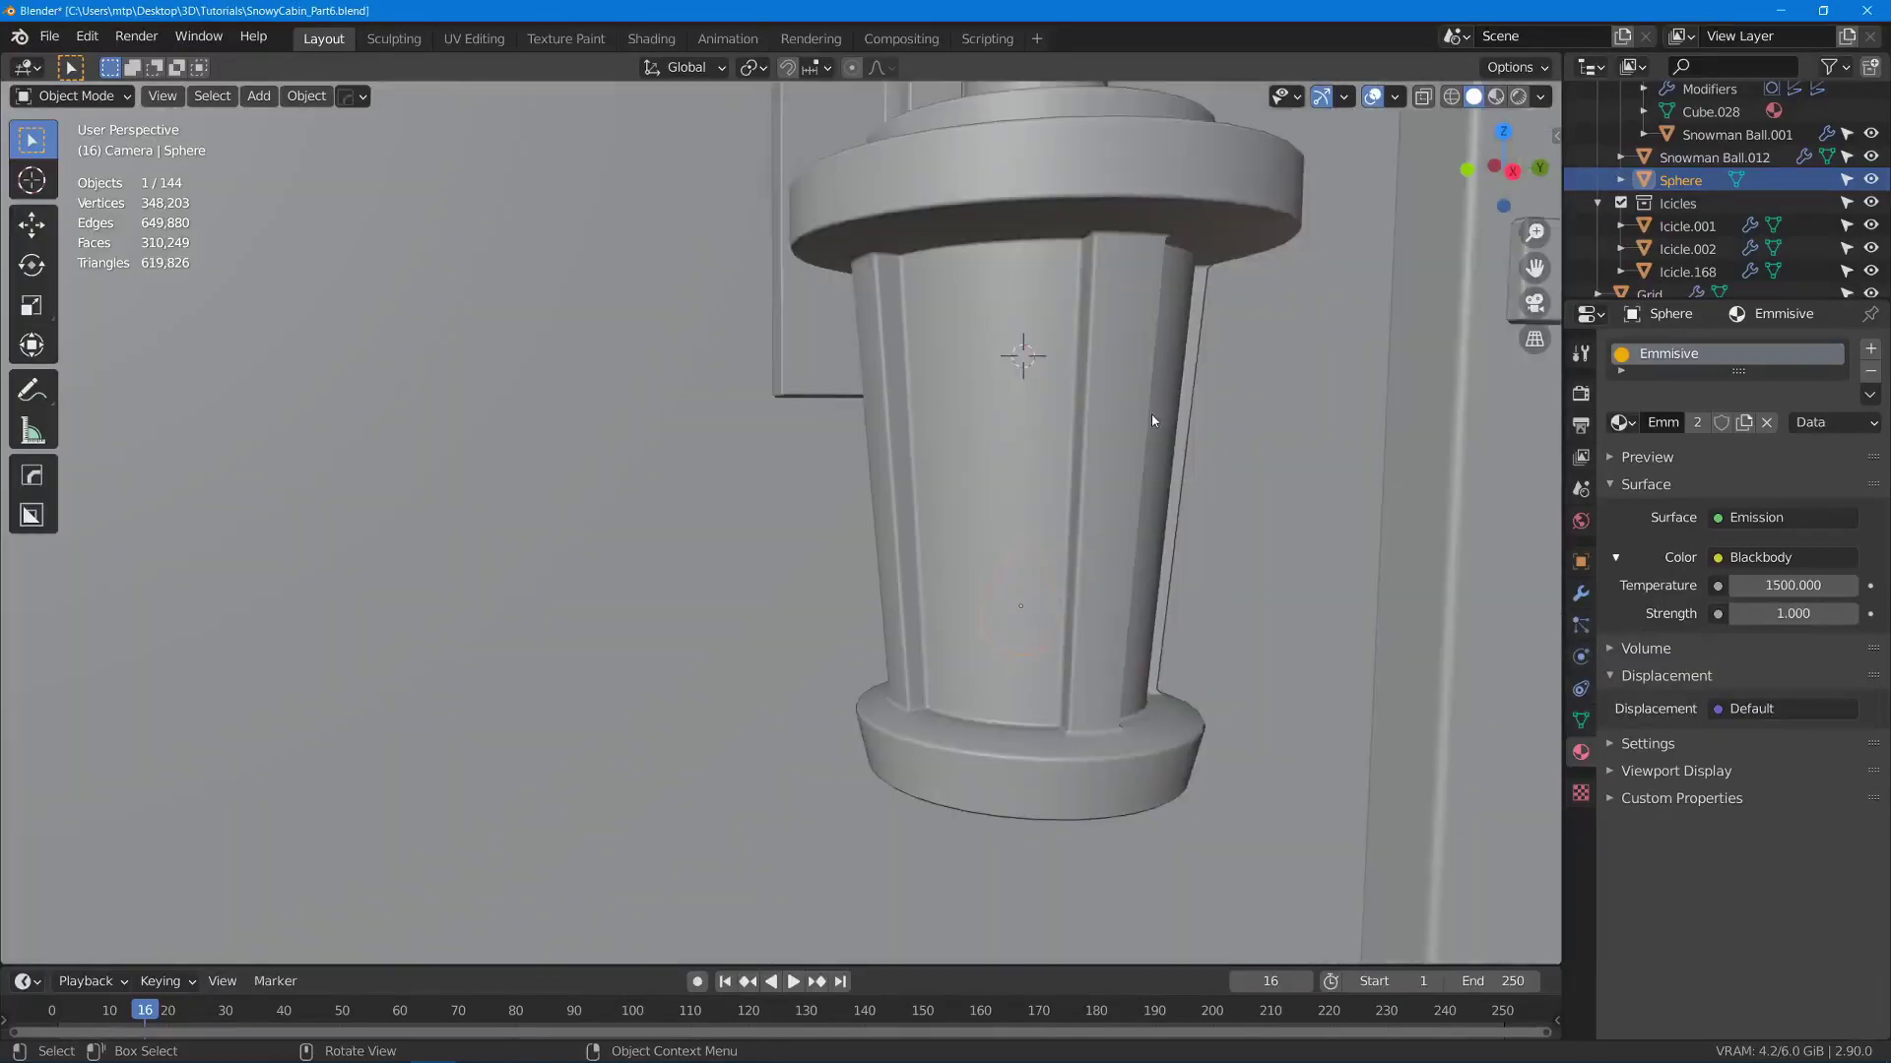
# - Snap the 3D cursor to the flame and add a point light at that position inside the lantern
pyautogui.hotkey('shift', 's')
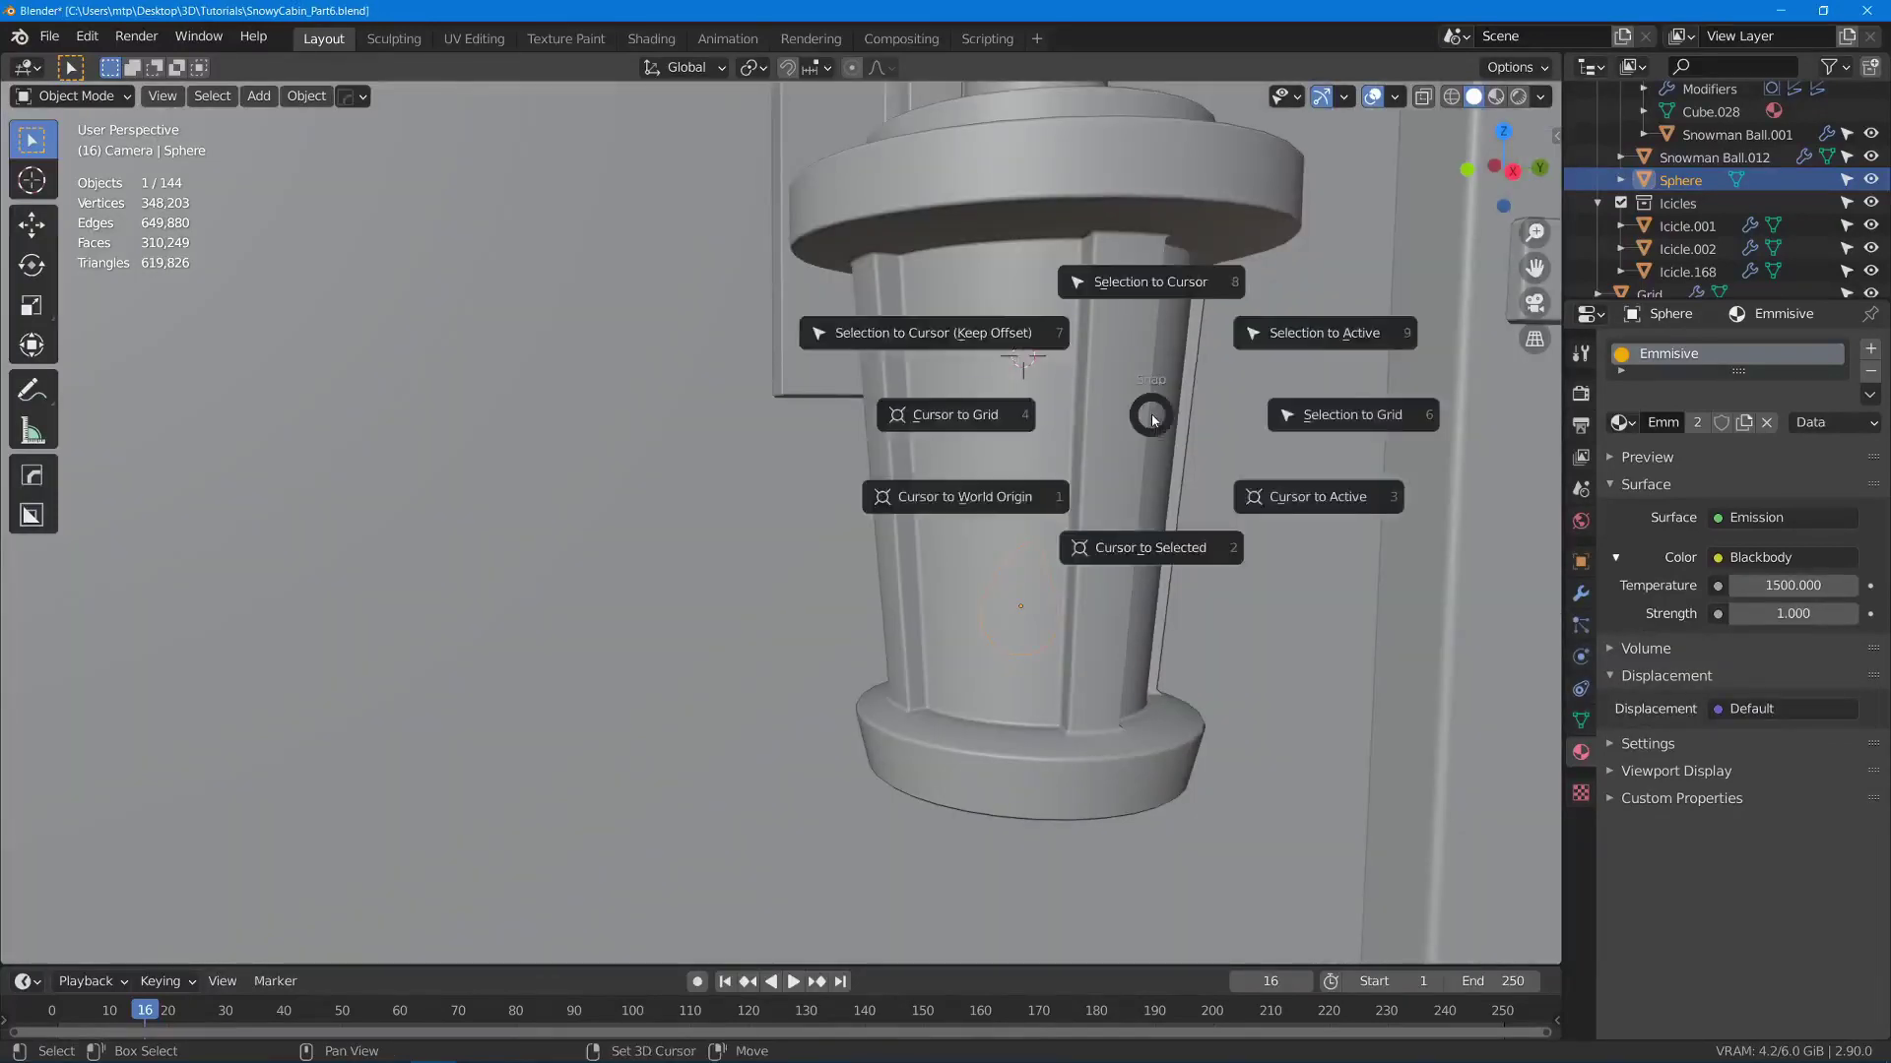
pyautogui.click(1155, 564)
pyautogui.keyDown('shift'); pyautogui.moveTo(1119, 224); pyautogui.dragTo(1130, 431, button='middle'); pyautogui.keyUp('shift')
pyautogui.hotkey('shift', 'a')
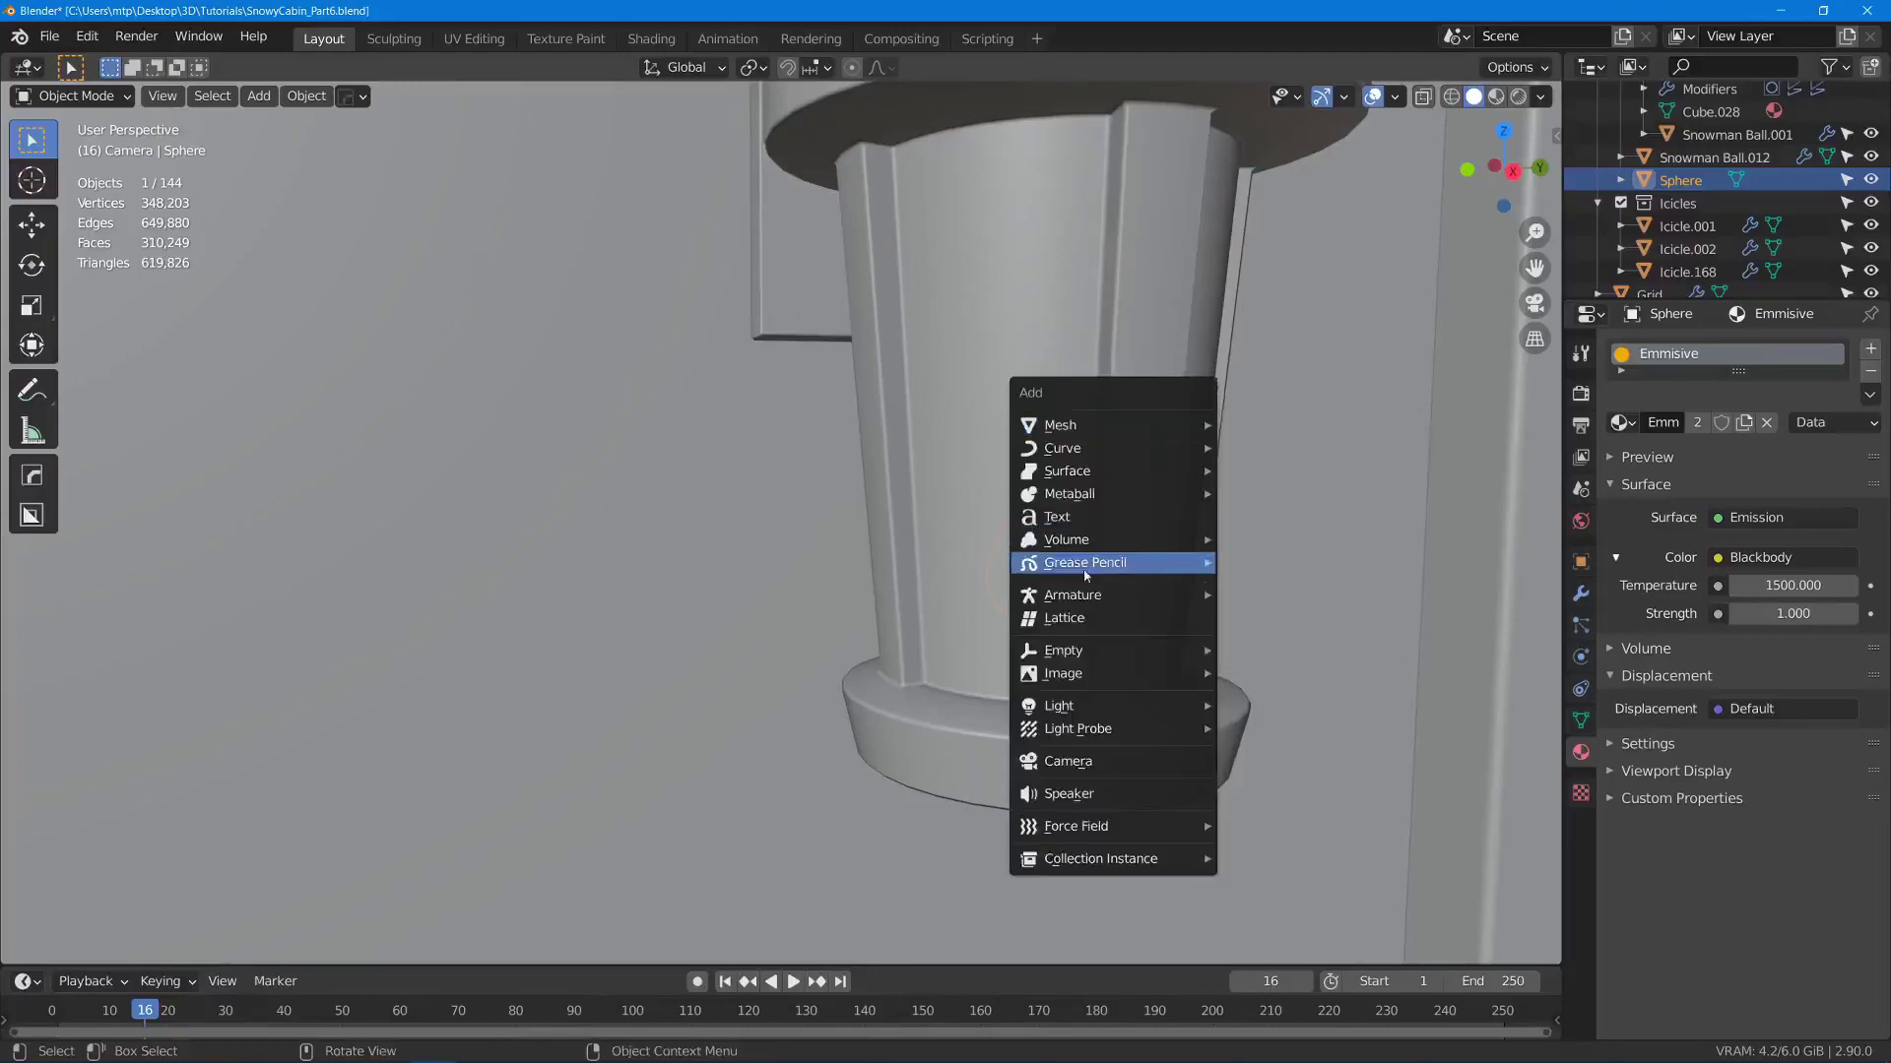
pyautogui.moveTo(1091, 662)
pyautogui.moveTo(1093, 699)
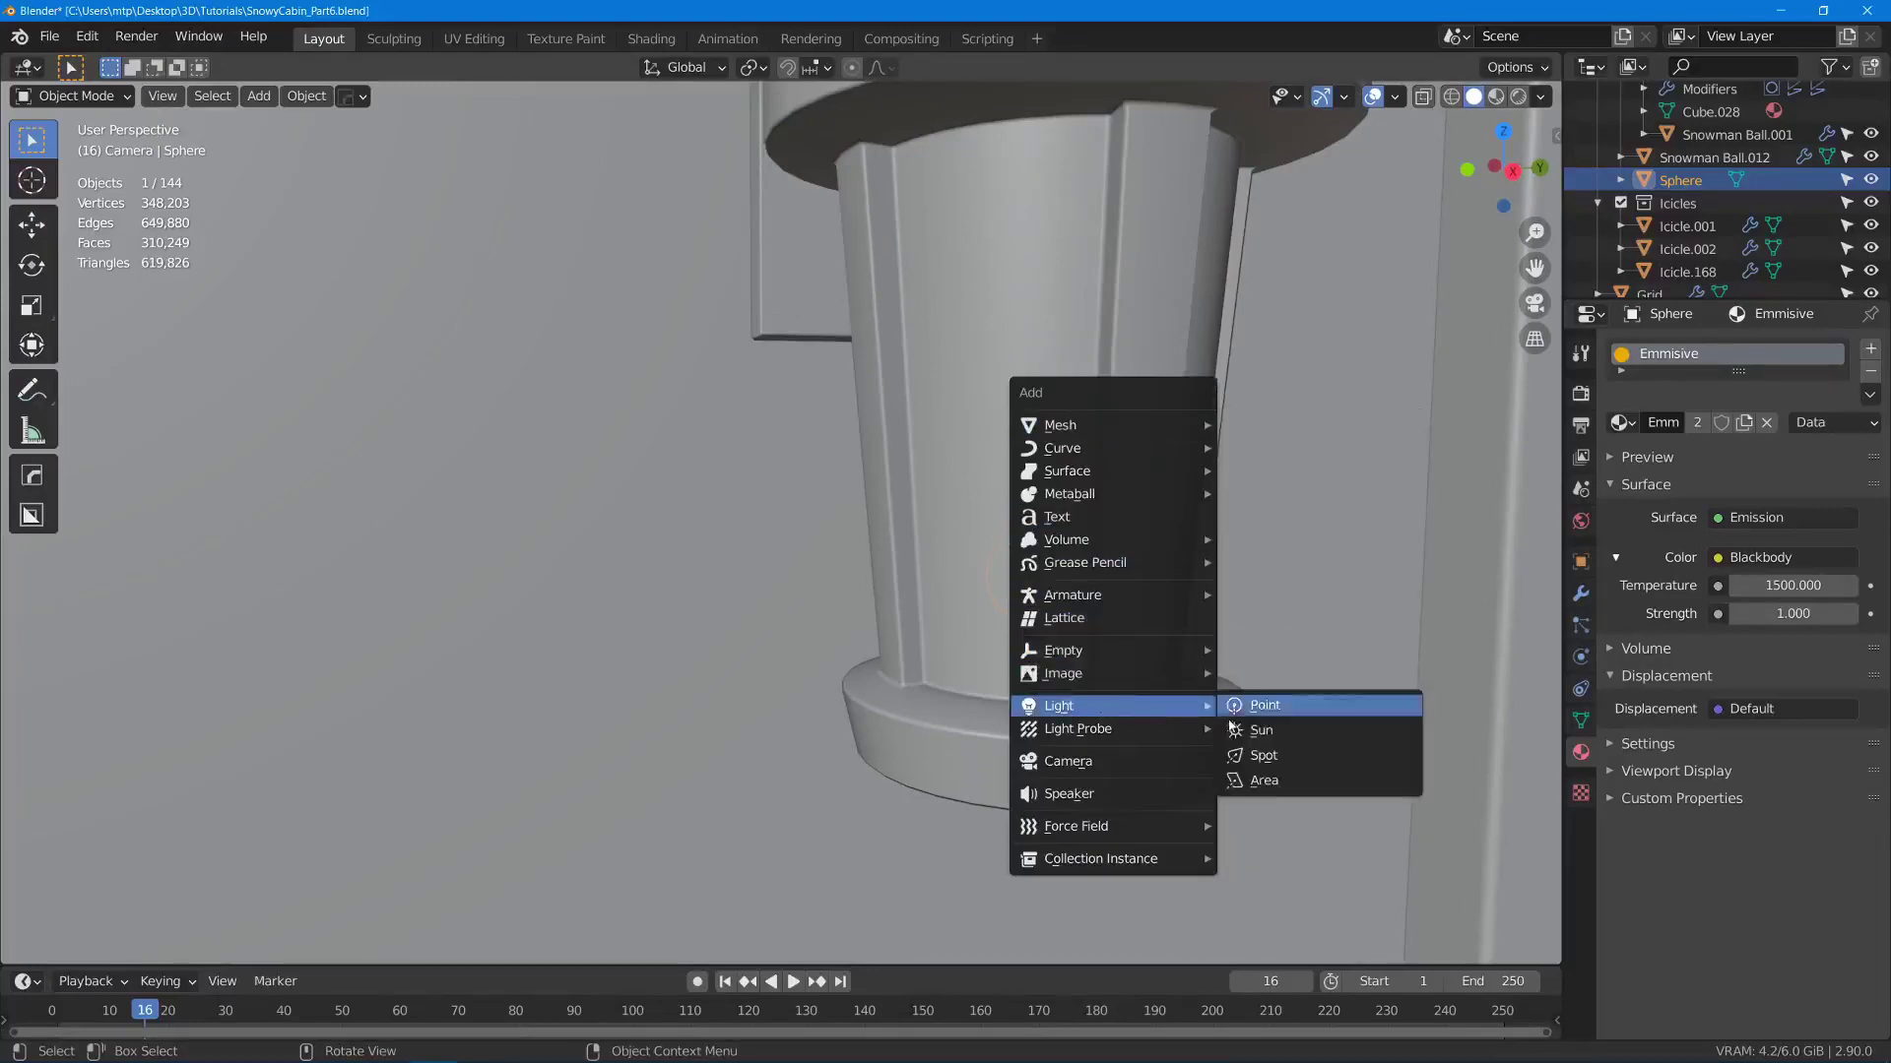
pyautogui.click(1274, 706)
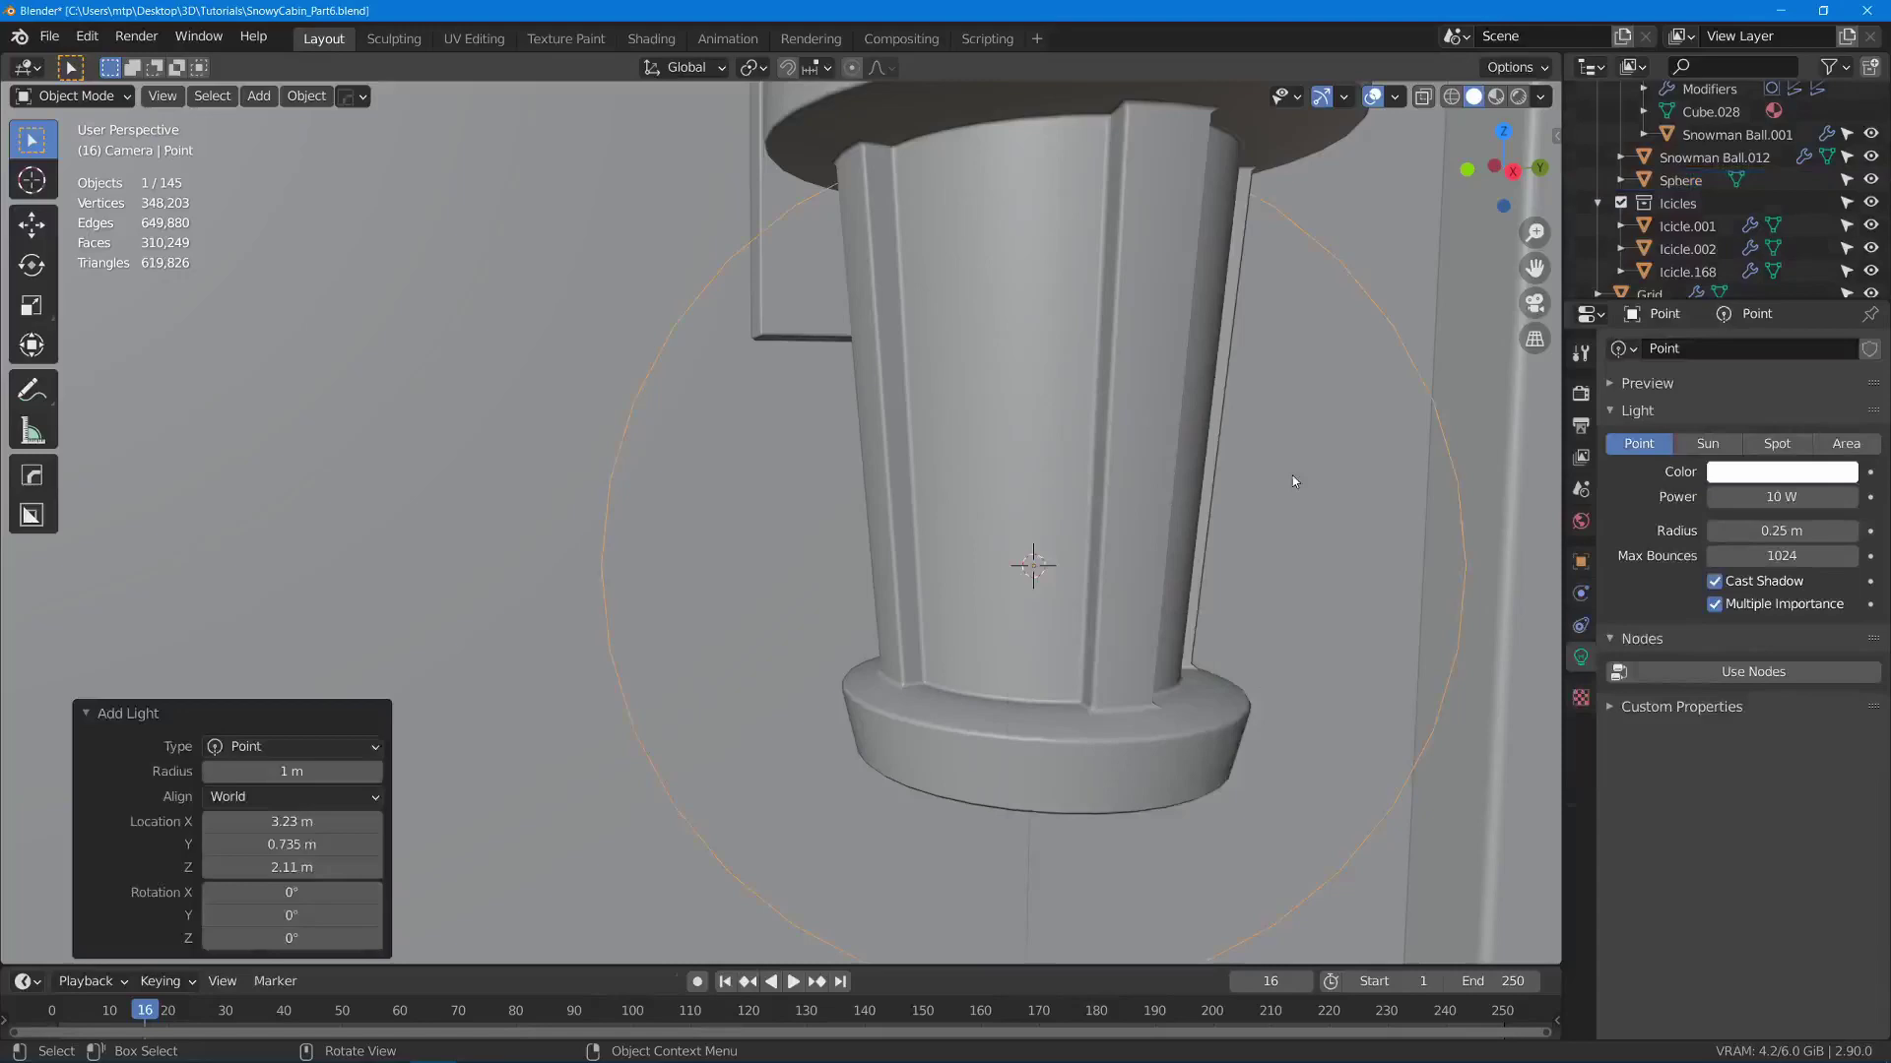
# - Enable nodes on the point light and feed its emission color from a Blackbody node
pyautogui.scroll(-4, 1723, 217)
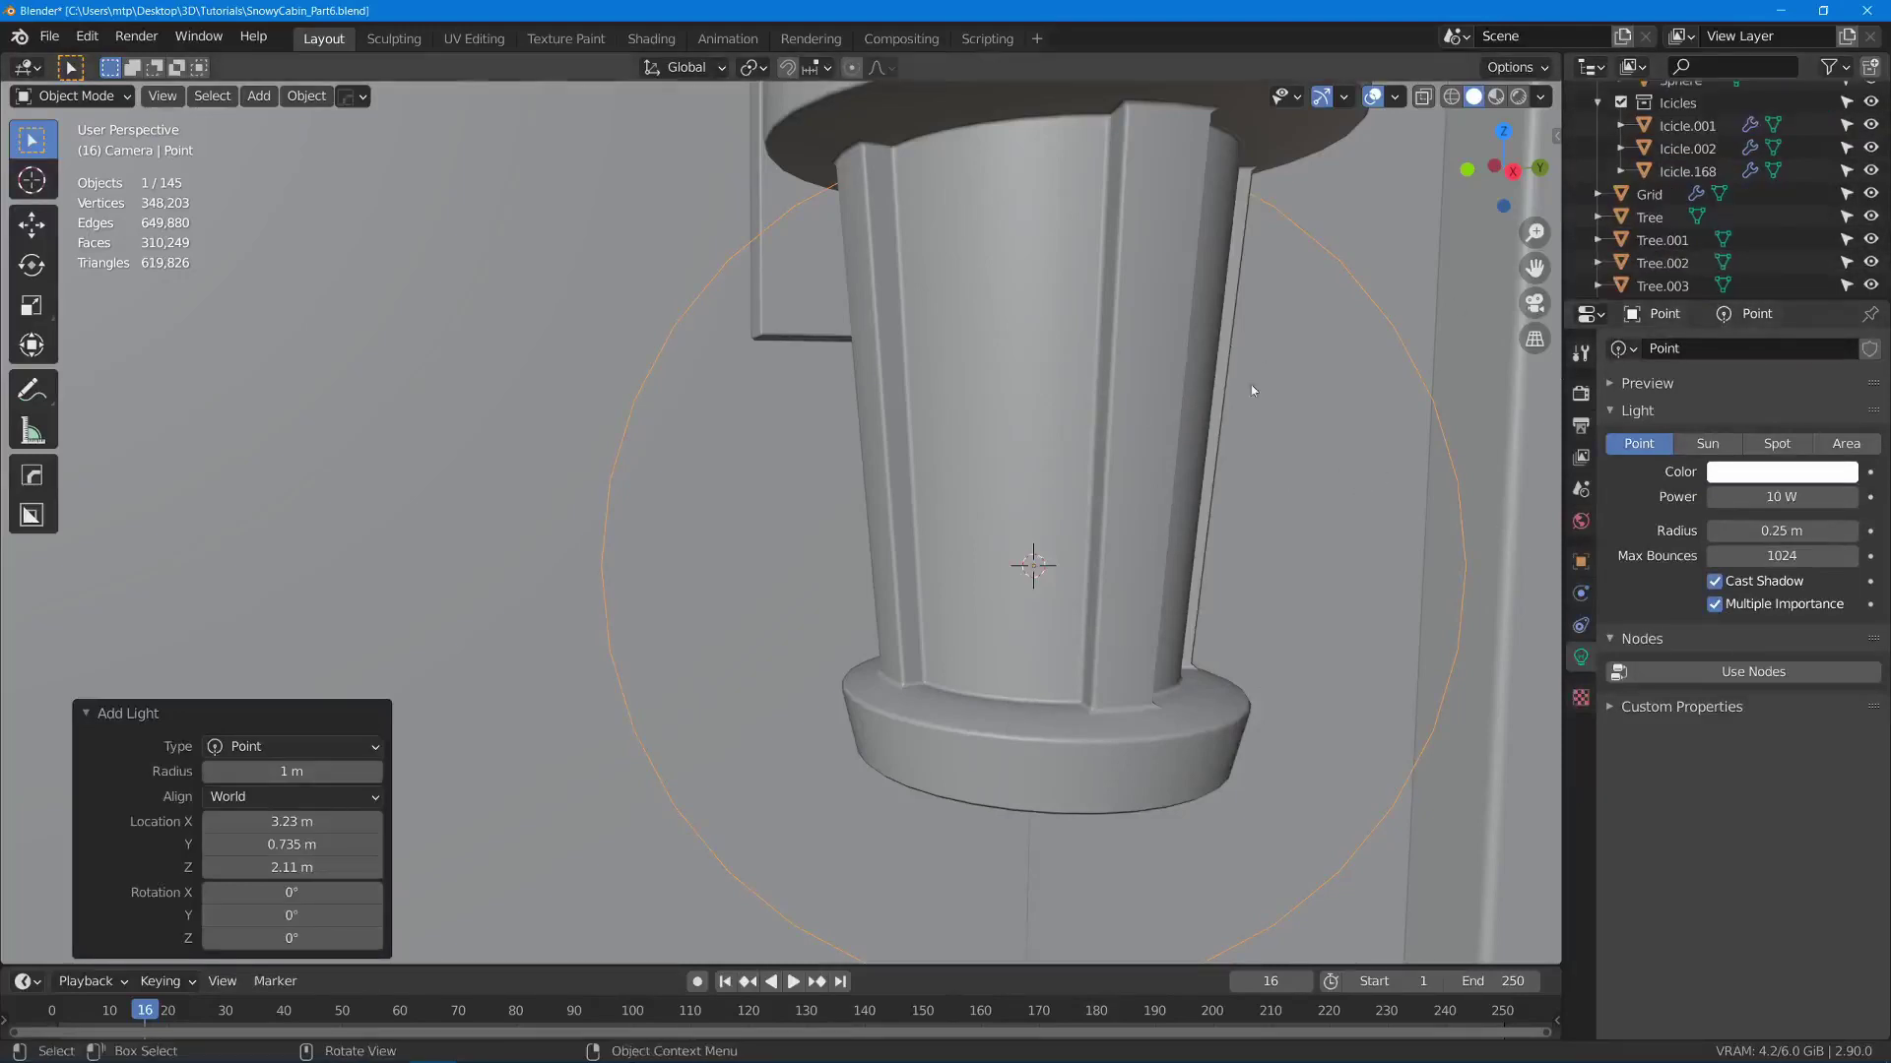
pyautogui.click(1730, 678)
pyautogui.click(1718, 713)
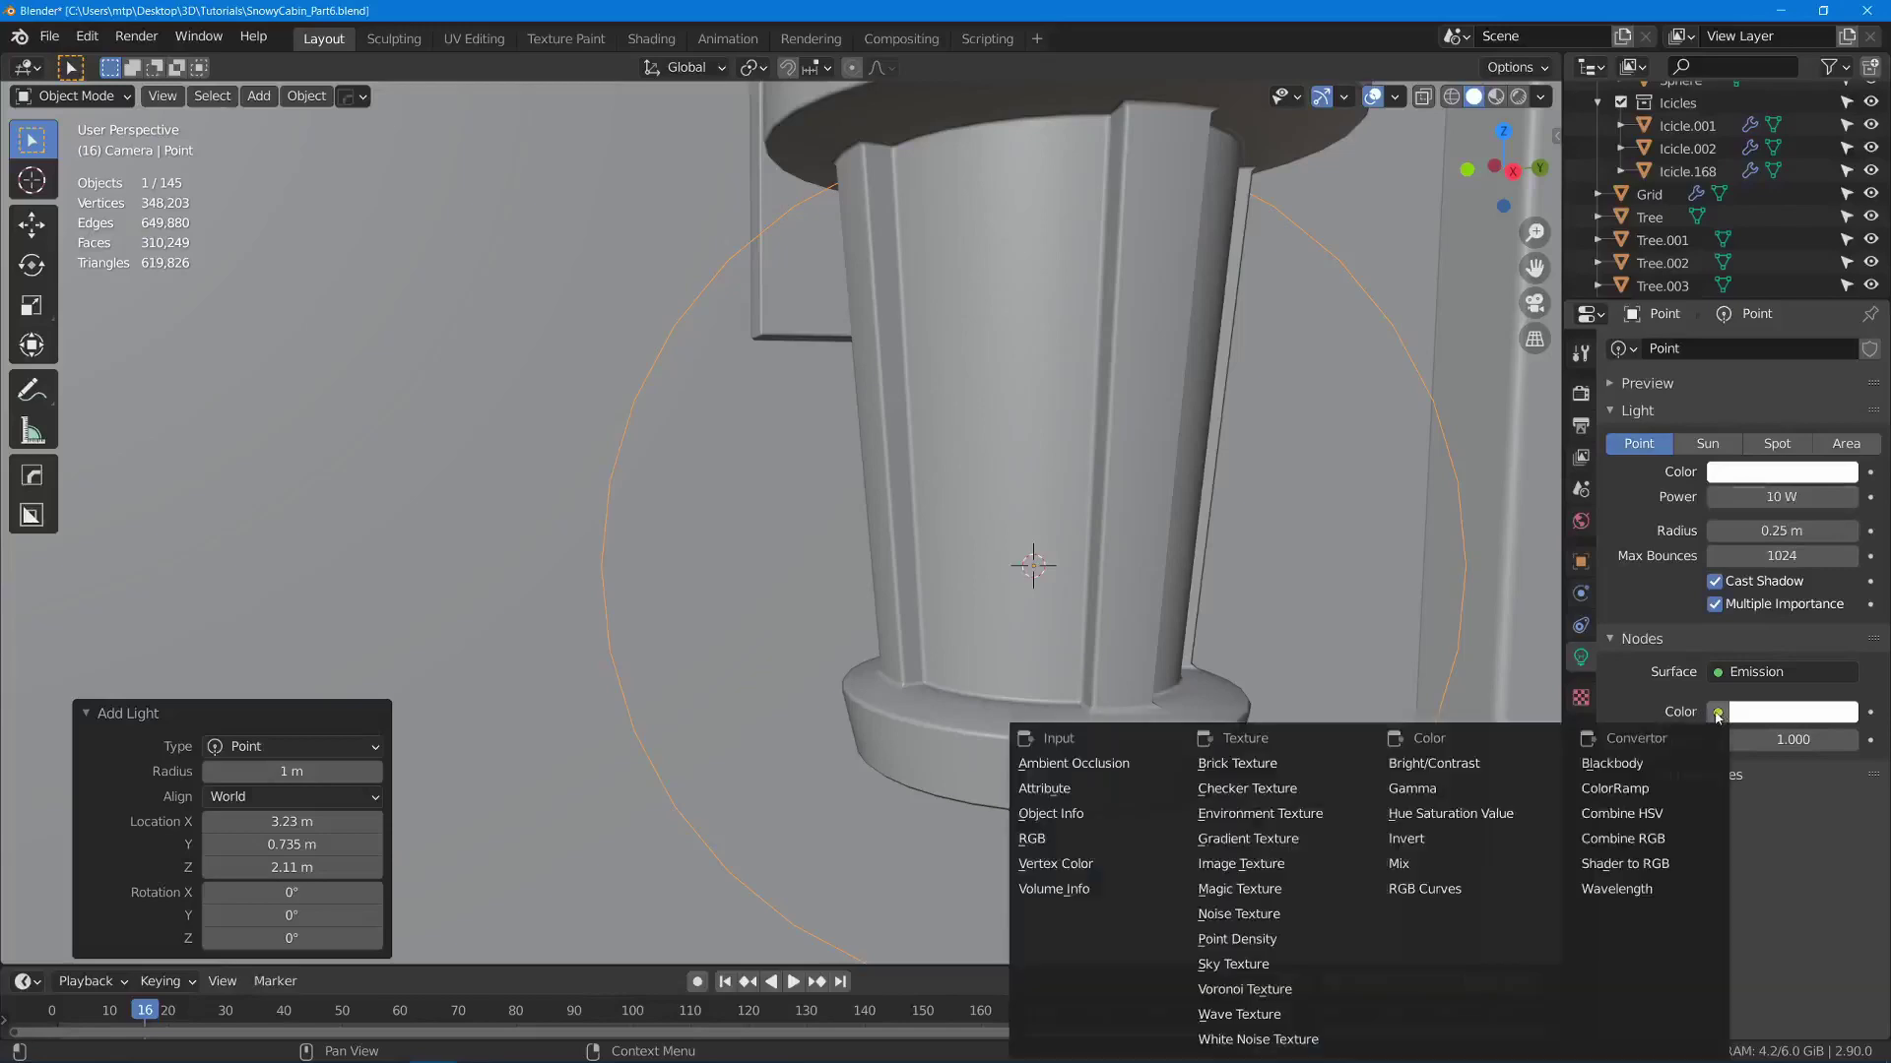
pyautogui.click(1612, 763)
# - Switch the viewport to wireframe shading to expose the flame inside the lantern
pyautogui.moveTo(990, 490); pyautogui.dragTo(848, 500, button='middle')
pyautogui.scroll(-5, 849, 507)
pyautogui.scroll(6, 930, 500)
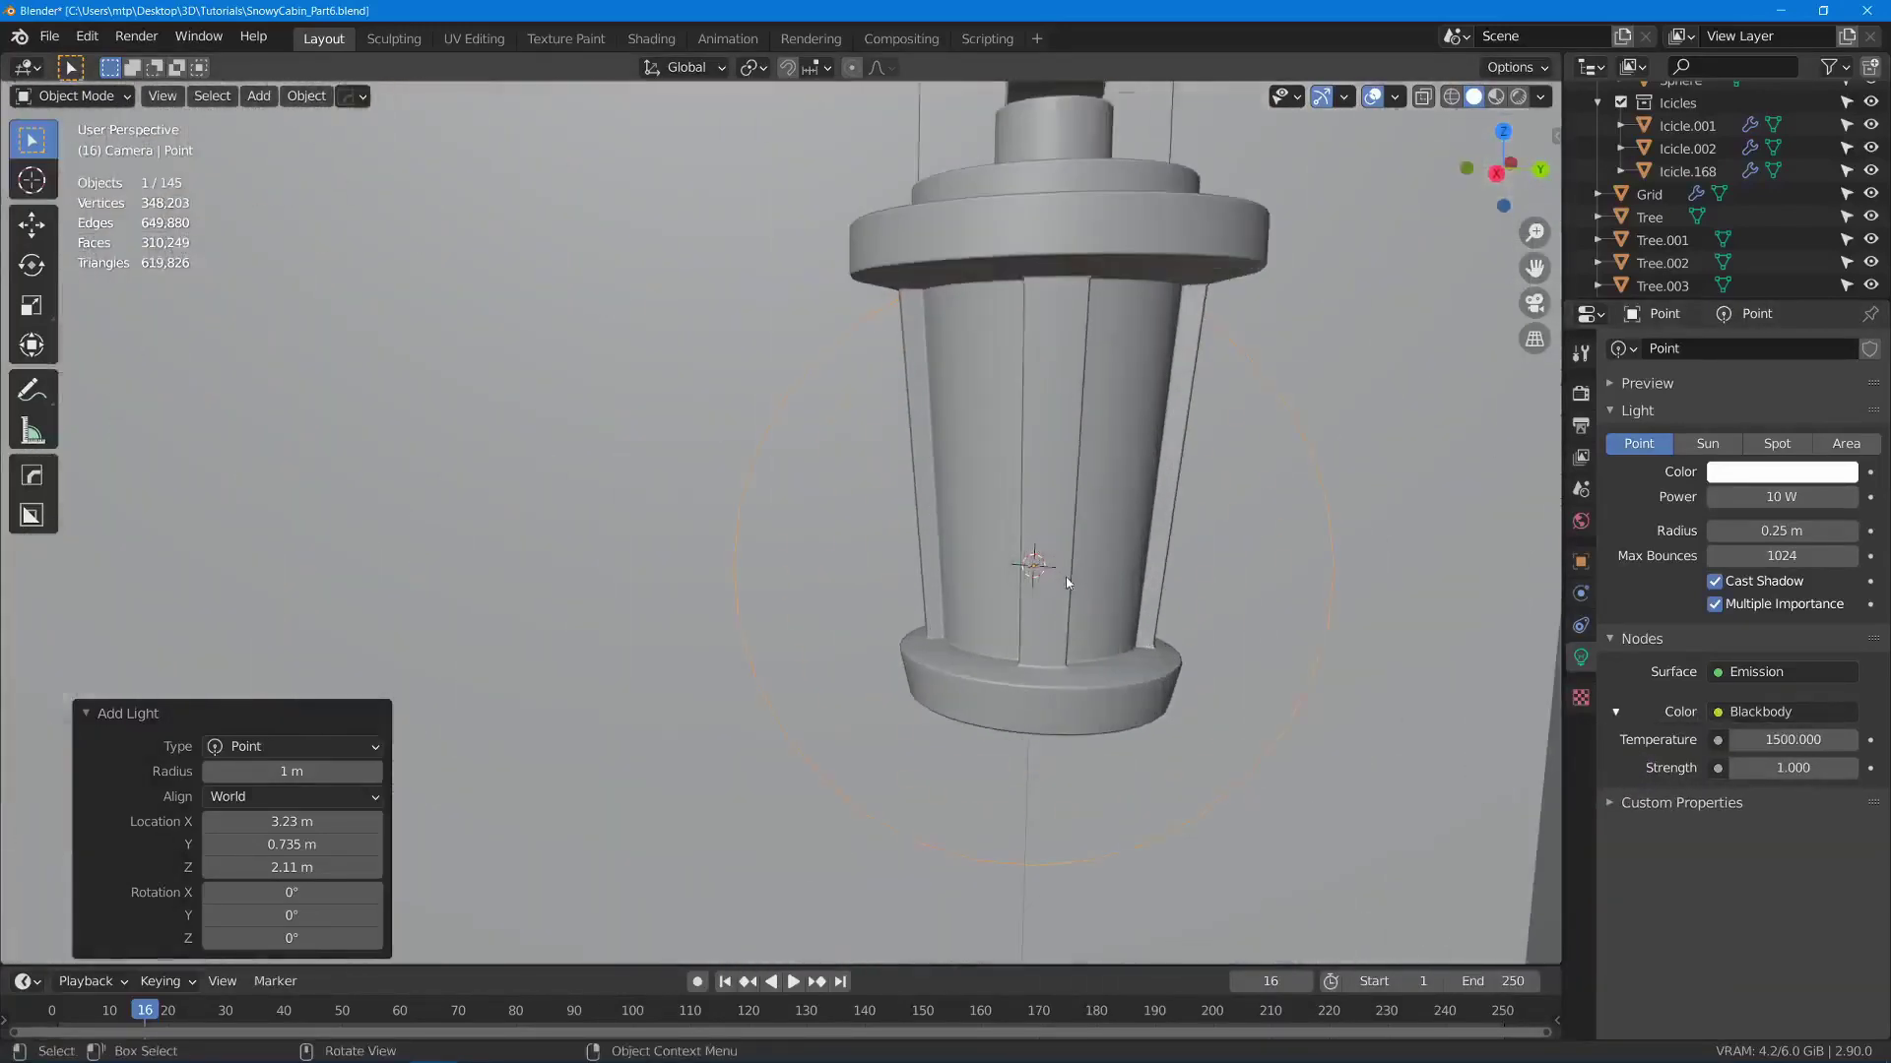
pyautogui.press('z')
pyautogui.click(900, 568)
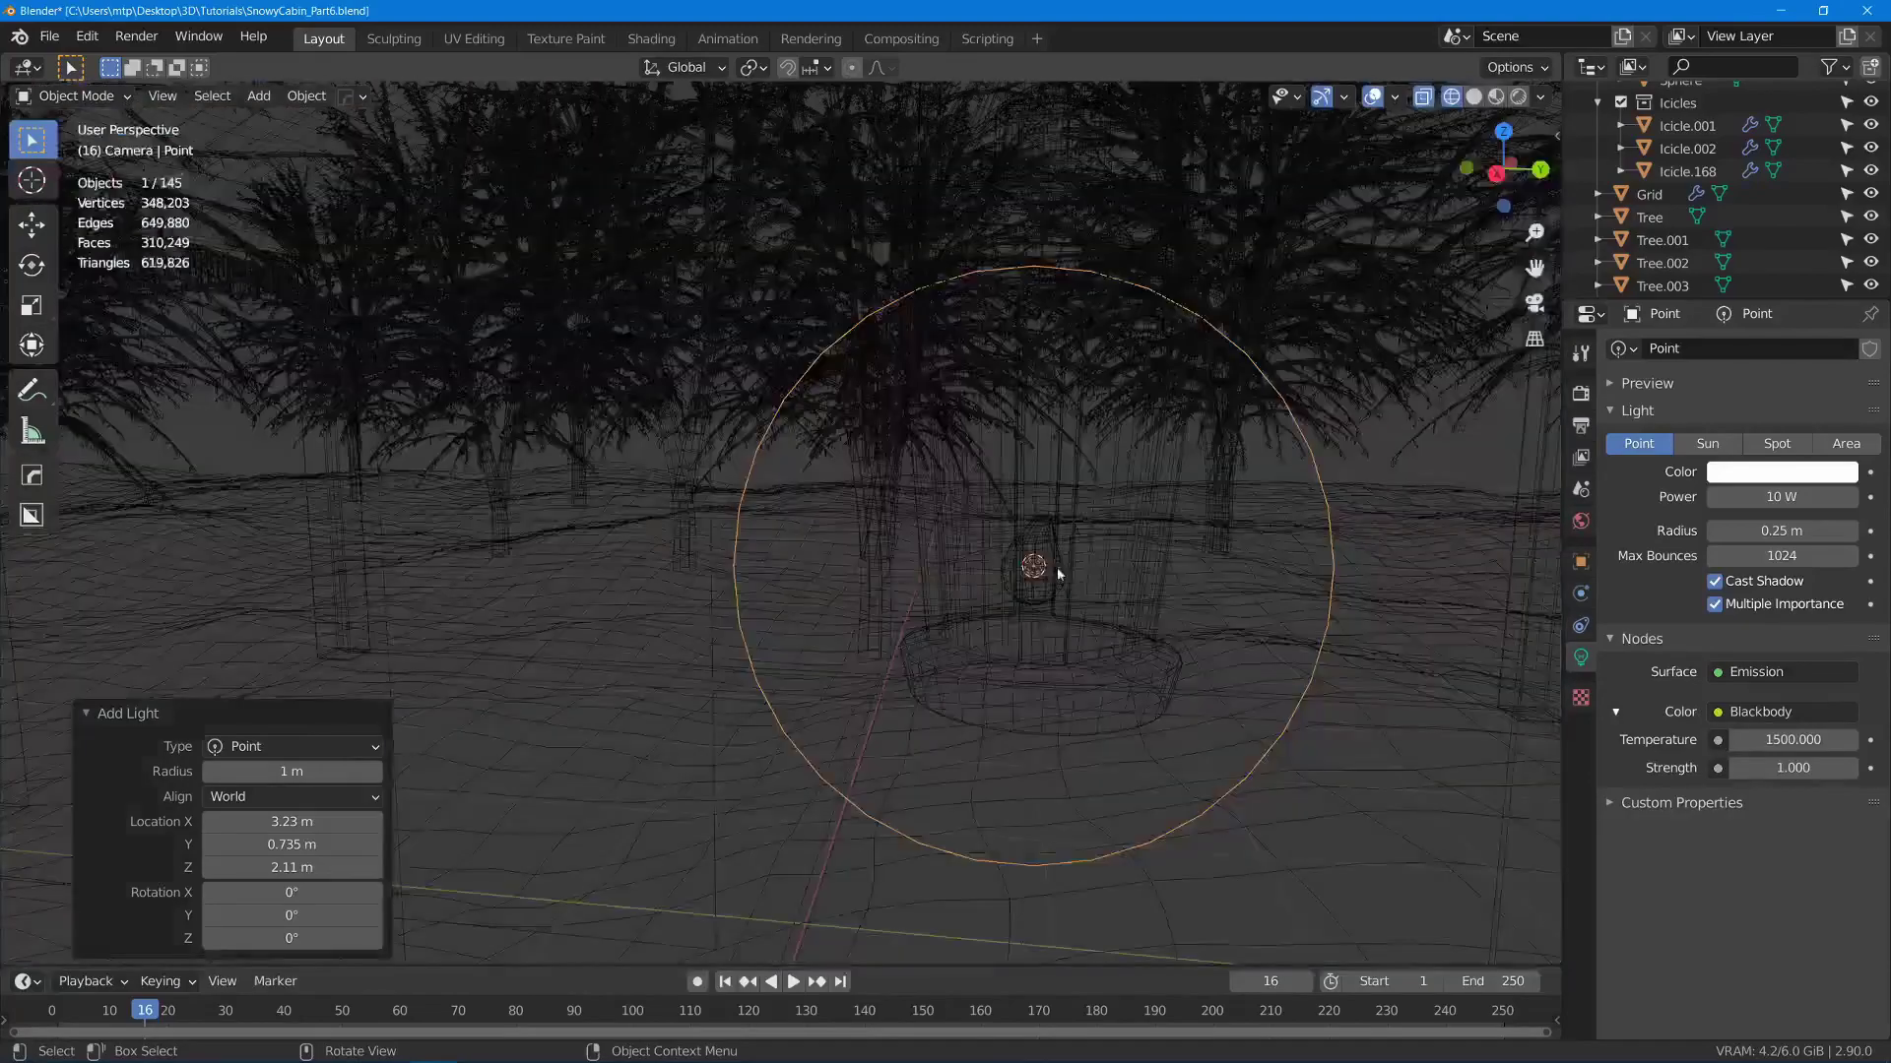
pyautogui.scroll(2, 1056, 565)
pyautogui.keyDown('shift'); pyautogui.click(1021, 527); pyautogui.keyUp('shift')
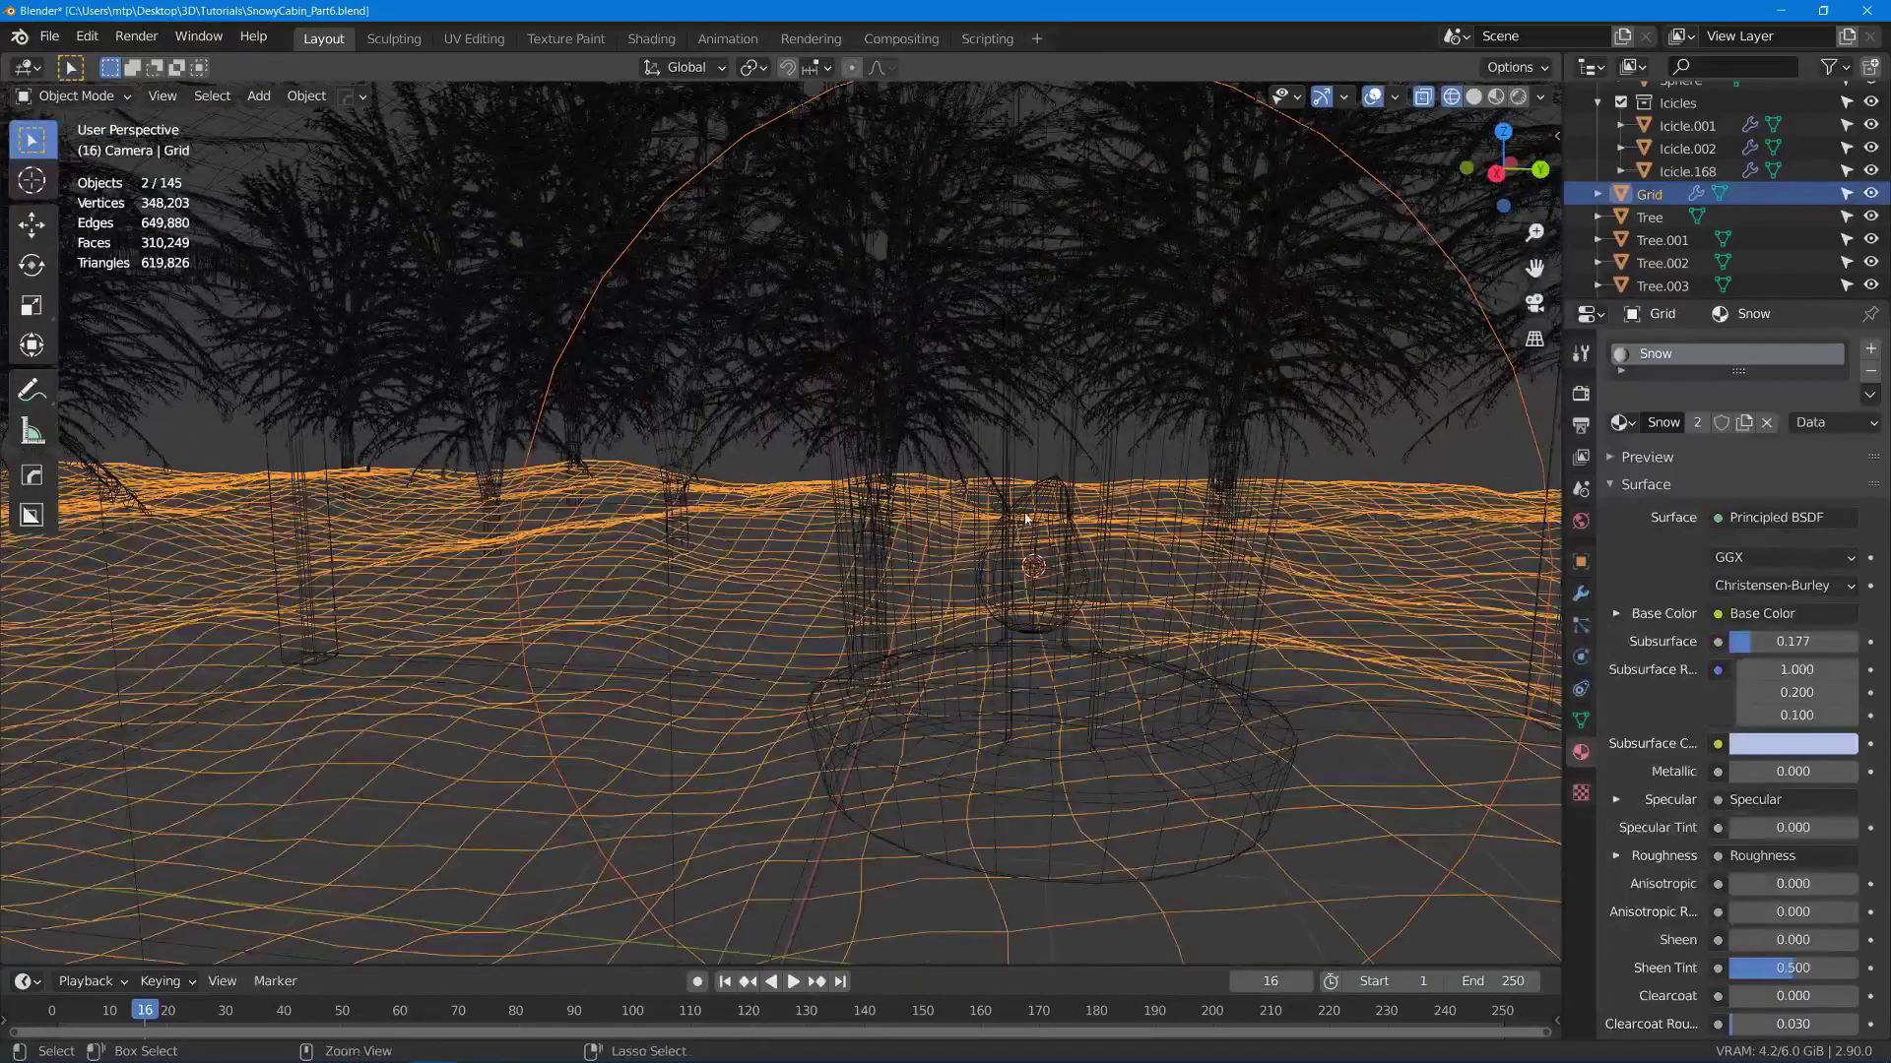
pyautogui.hotkey('ctrl', 'z')
pyautogui.hotkey('ctrl', 'shift', 'z')
pyautogui.hotkey('ctrl', 'z')
pyautogui.hotkey('ctrl', 'shift', 'z')
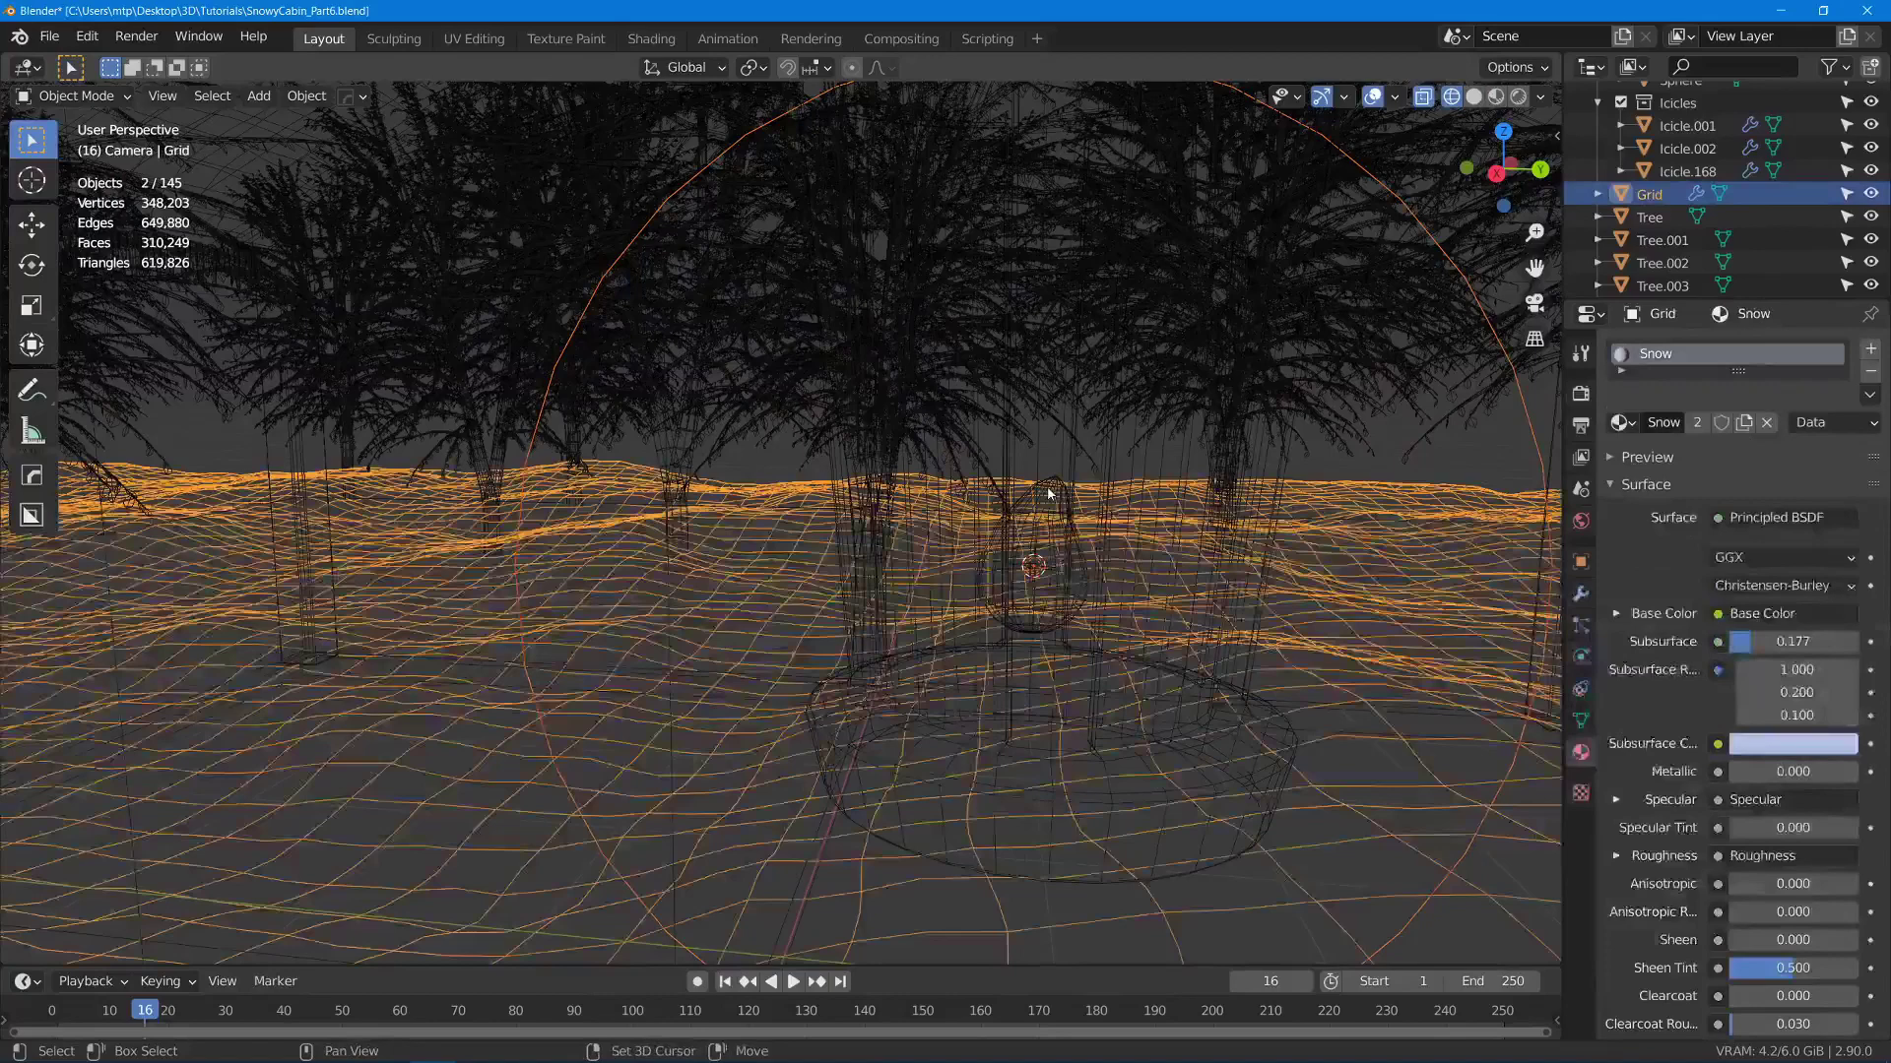
pyautogui.hotkey('ctrl', 'z')
# - Select the flame mesh inside the lantern and rename it Flame
pyautogui.click(1046, 495)
pyautogui.click(1044, 494)
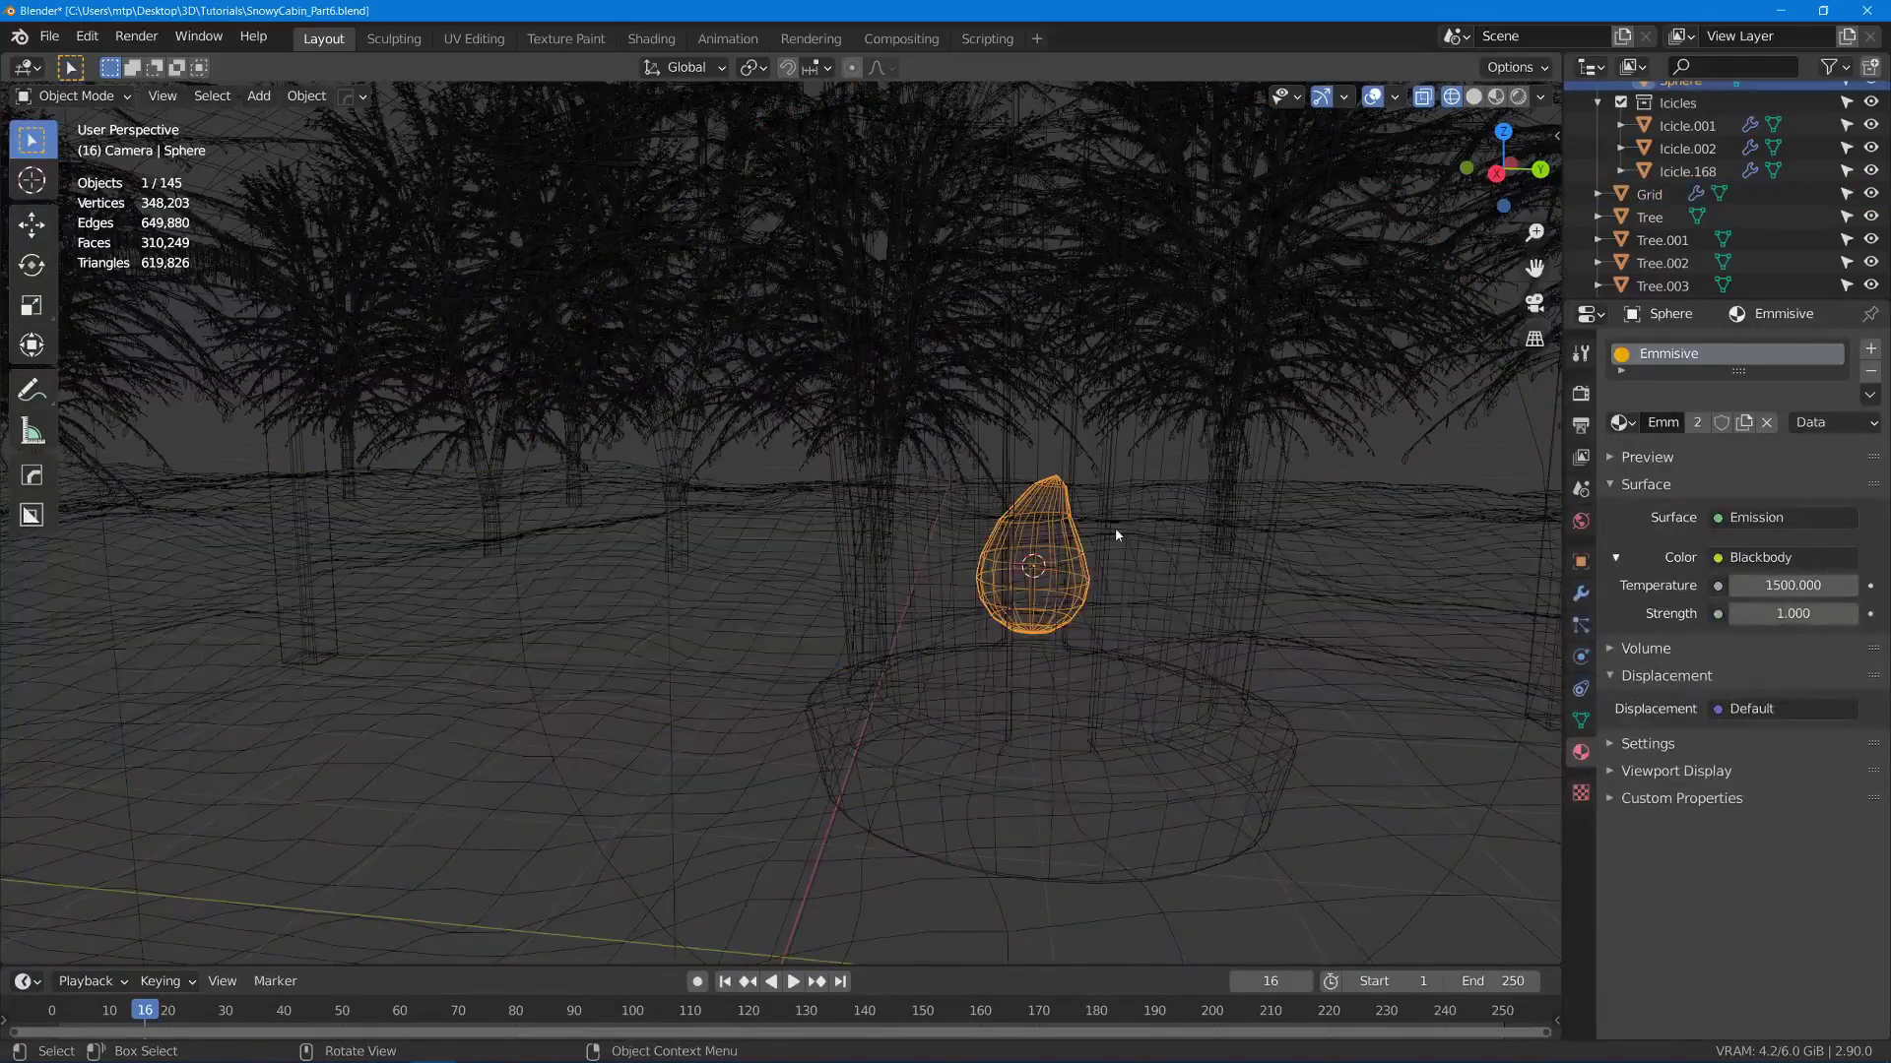
pyautogui.press('F2')
pyautogui.write('Flame')
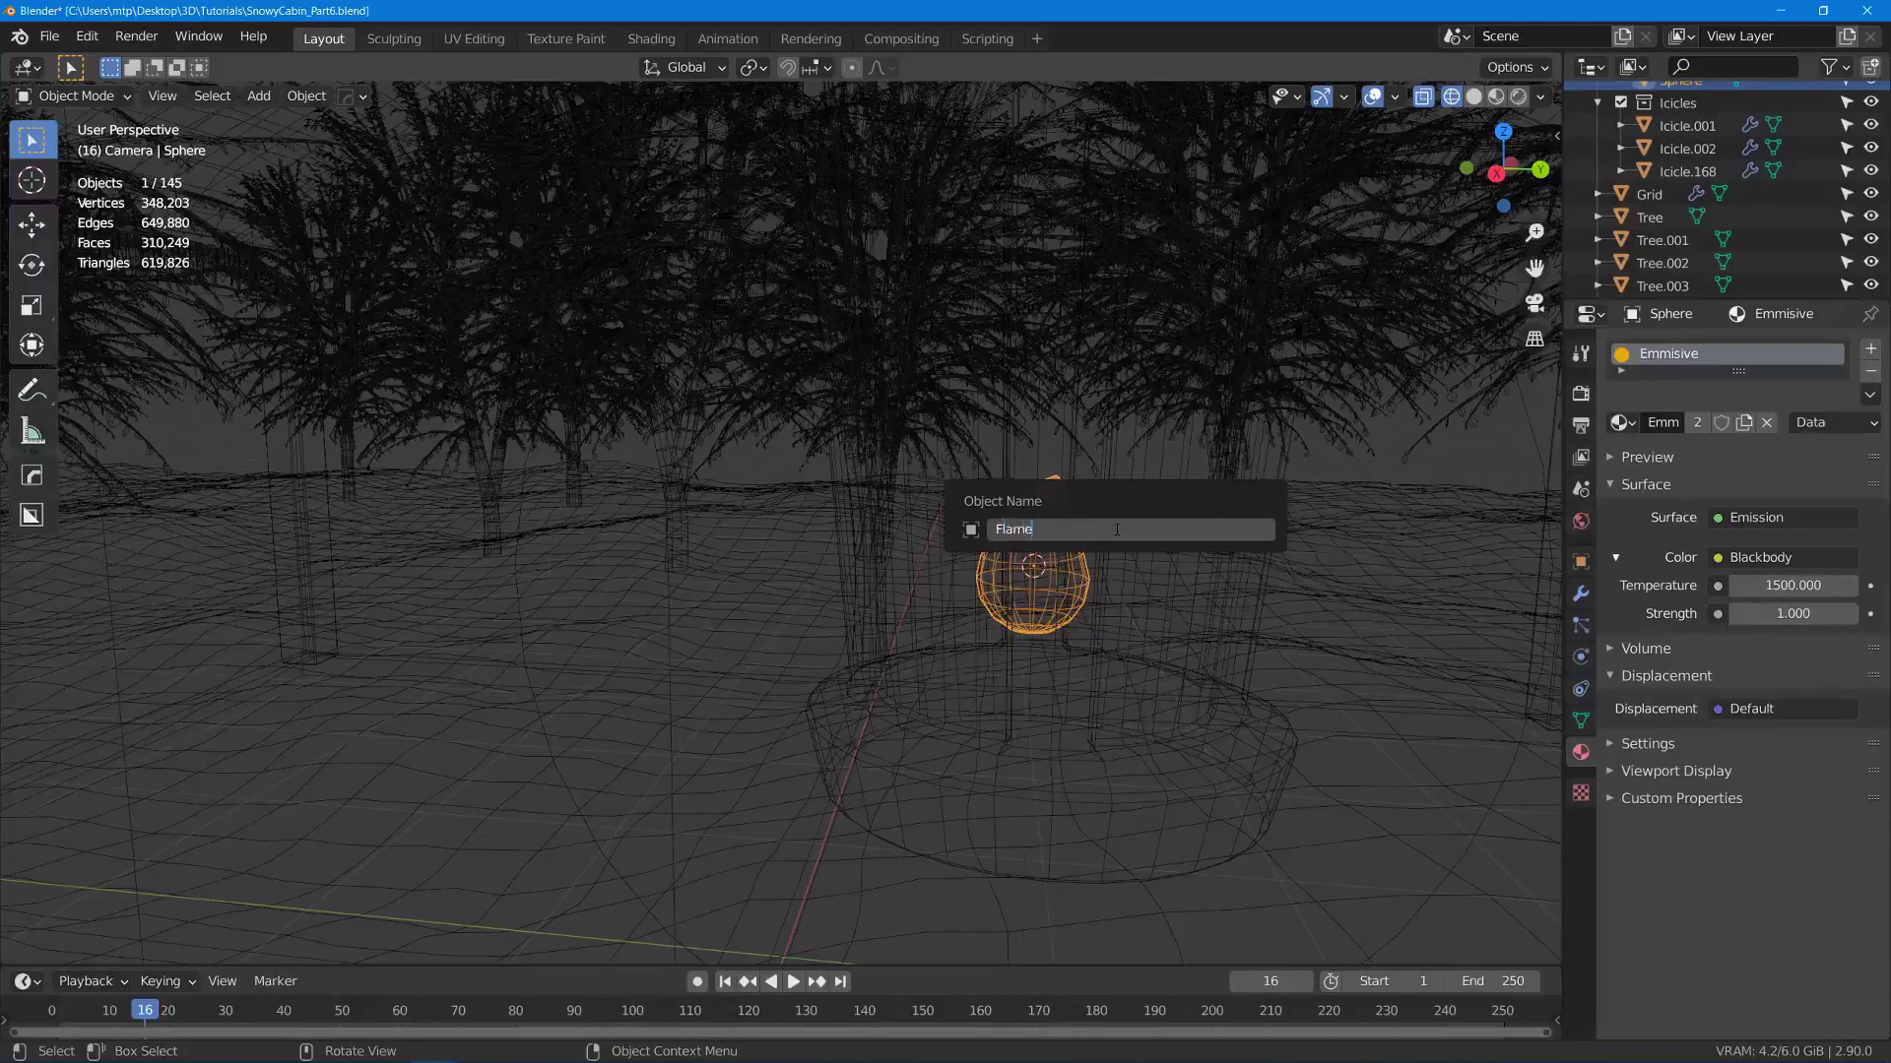
pyautogui.press('Return')
# - In solid shading, make a linked duplicate of the flame and its point light, offset about 0.899 m along Y
pyautogui.press('z')
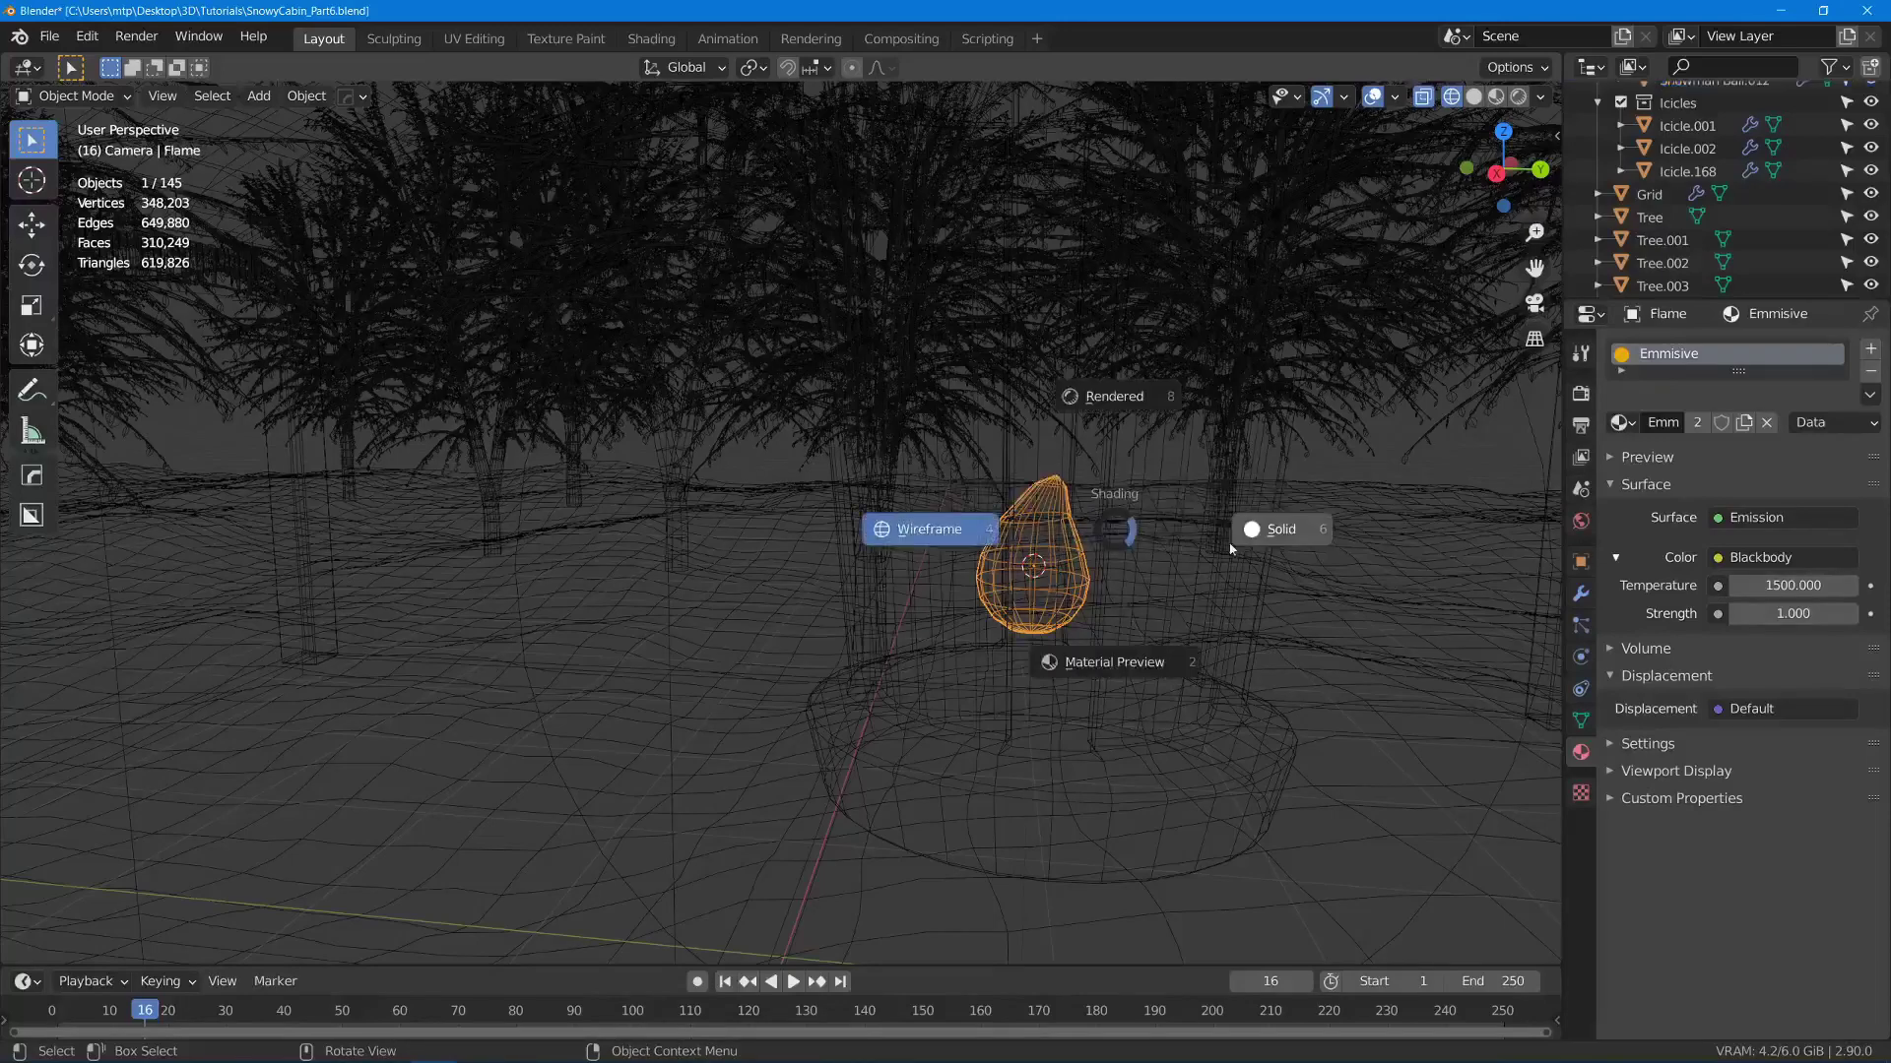
pyautogui.click(1270, 528)
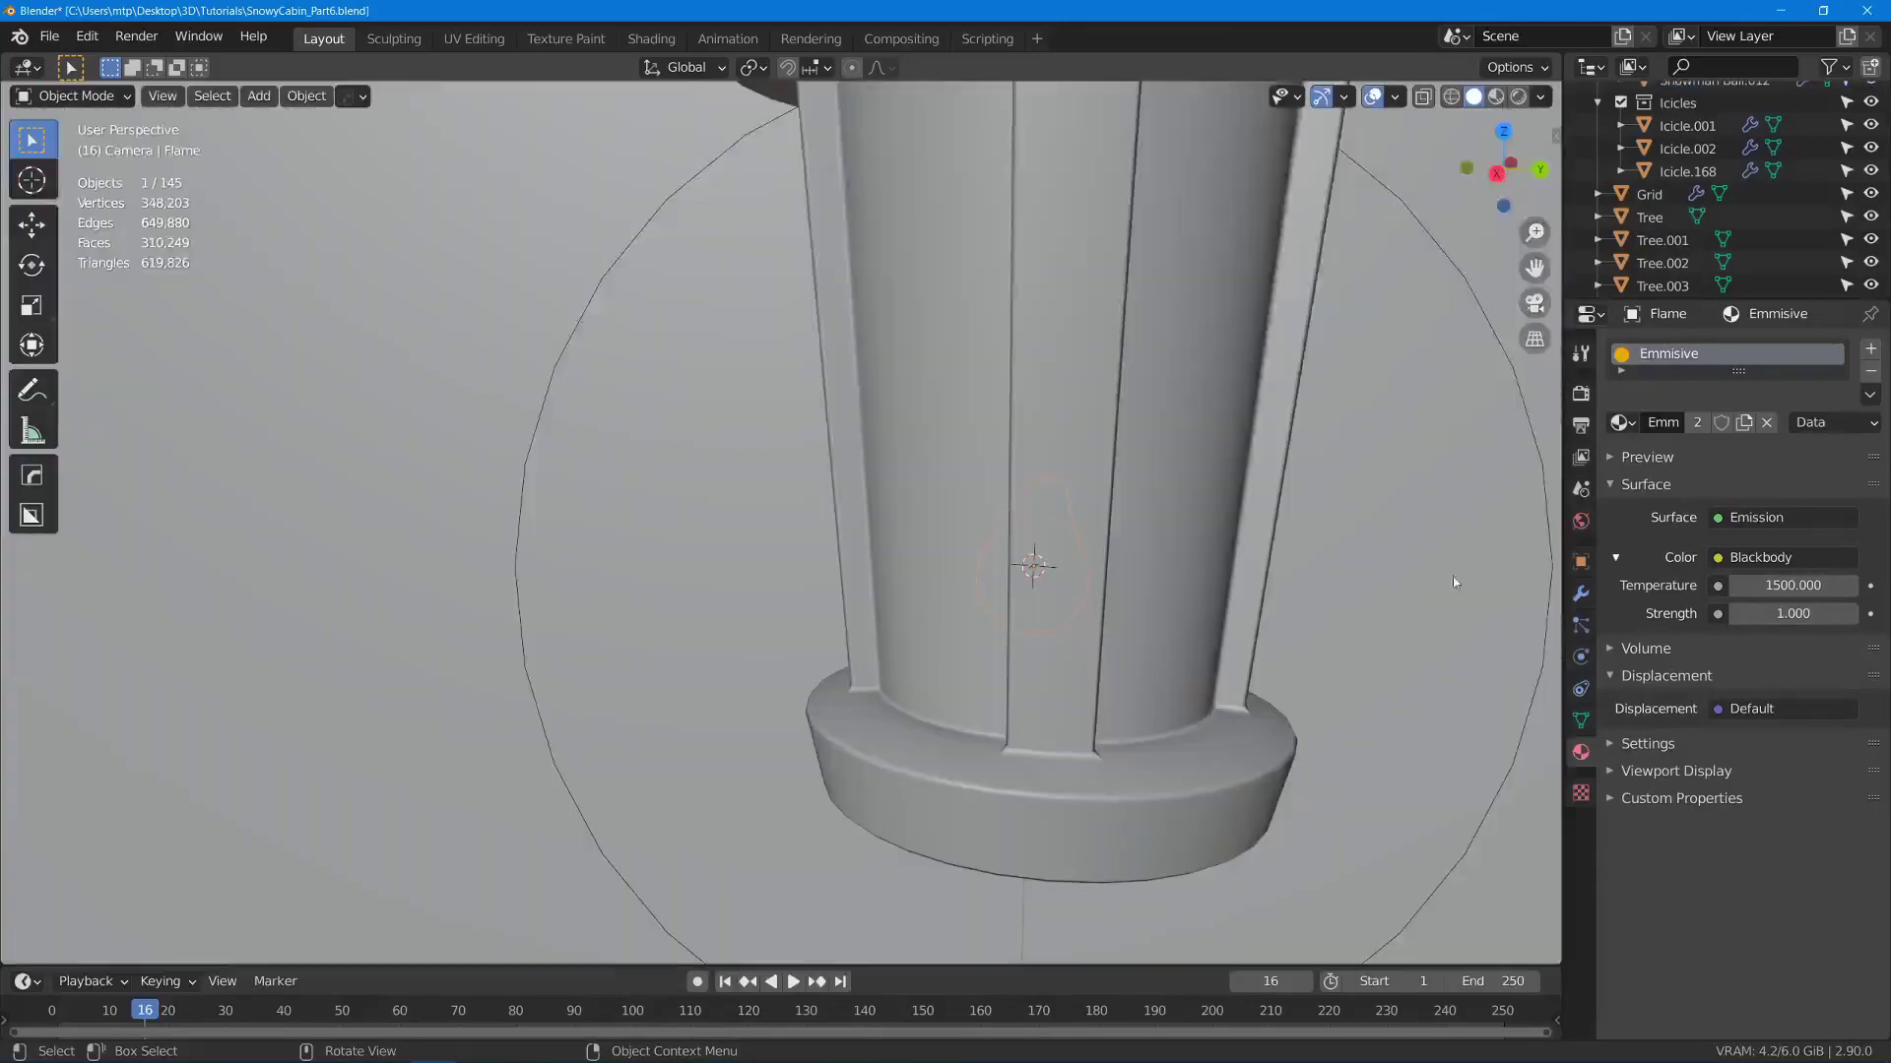
pyautogui.keyDown('shift'); pyautogui.click(1497, 340); pyautogui.keyUp('shift')
pyautogui.scroll(-6, 1342, 397)
pyautogui.keyDown('shift'); pyautogui.moveTo(1315, 406); pyautogui.dragTo(929, 360, button='middle'); pyautogui.keyUp('shift')
pyautogui.scroll(-3, 1059, 482)
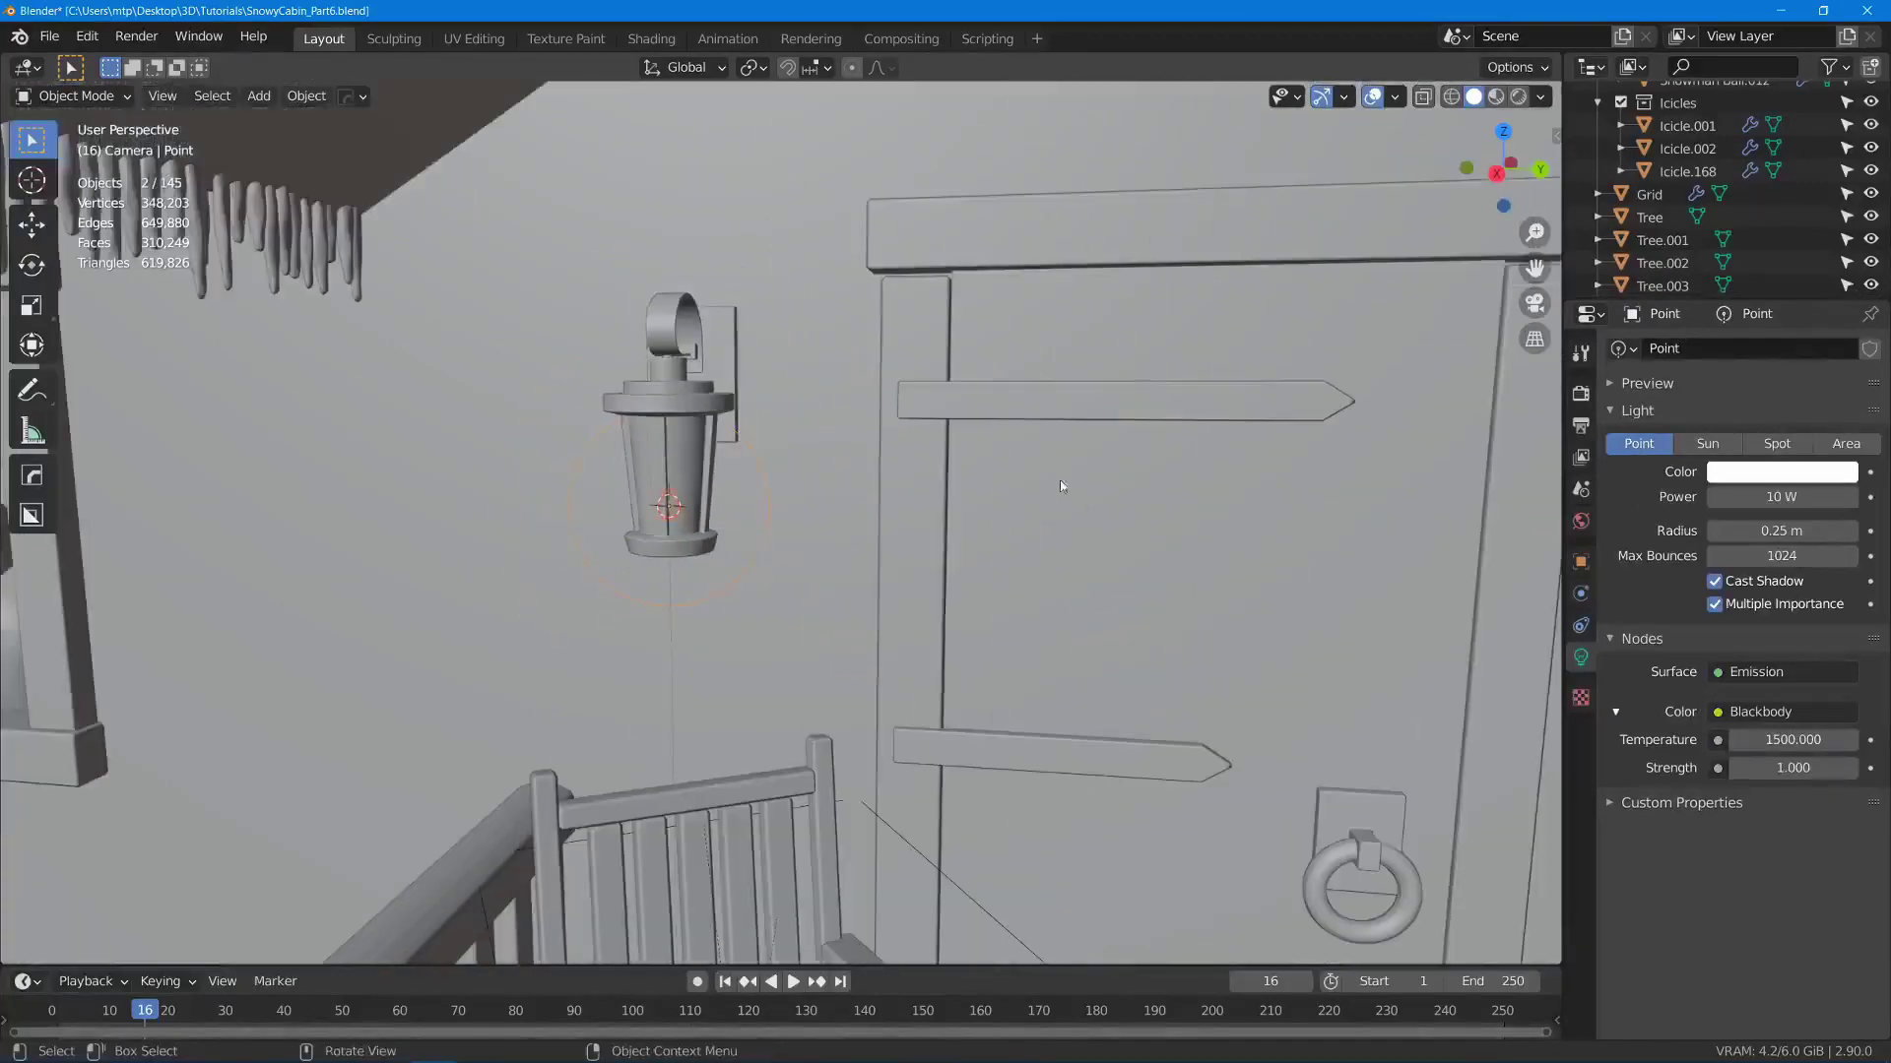
pyautogui.hotkey('alt', 'd')
pyautogui.press('y')
pyautogui.click(1433, 577)
# - Move the duplicated flame and light about 1.714 m along Y into the lantern across the door, and deselect everything
pyautogui.keyDown('shift'); pyautogui.moveTo(1271, 589); pyautogui.dragTo(763, 531, button='middle'); pyautogui.keyUp('shift')
pyautogui.press('g')
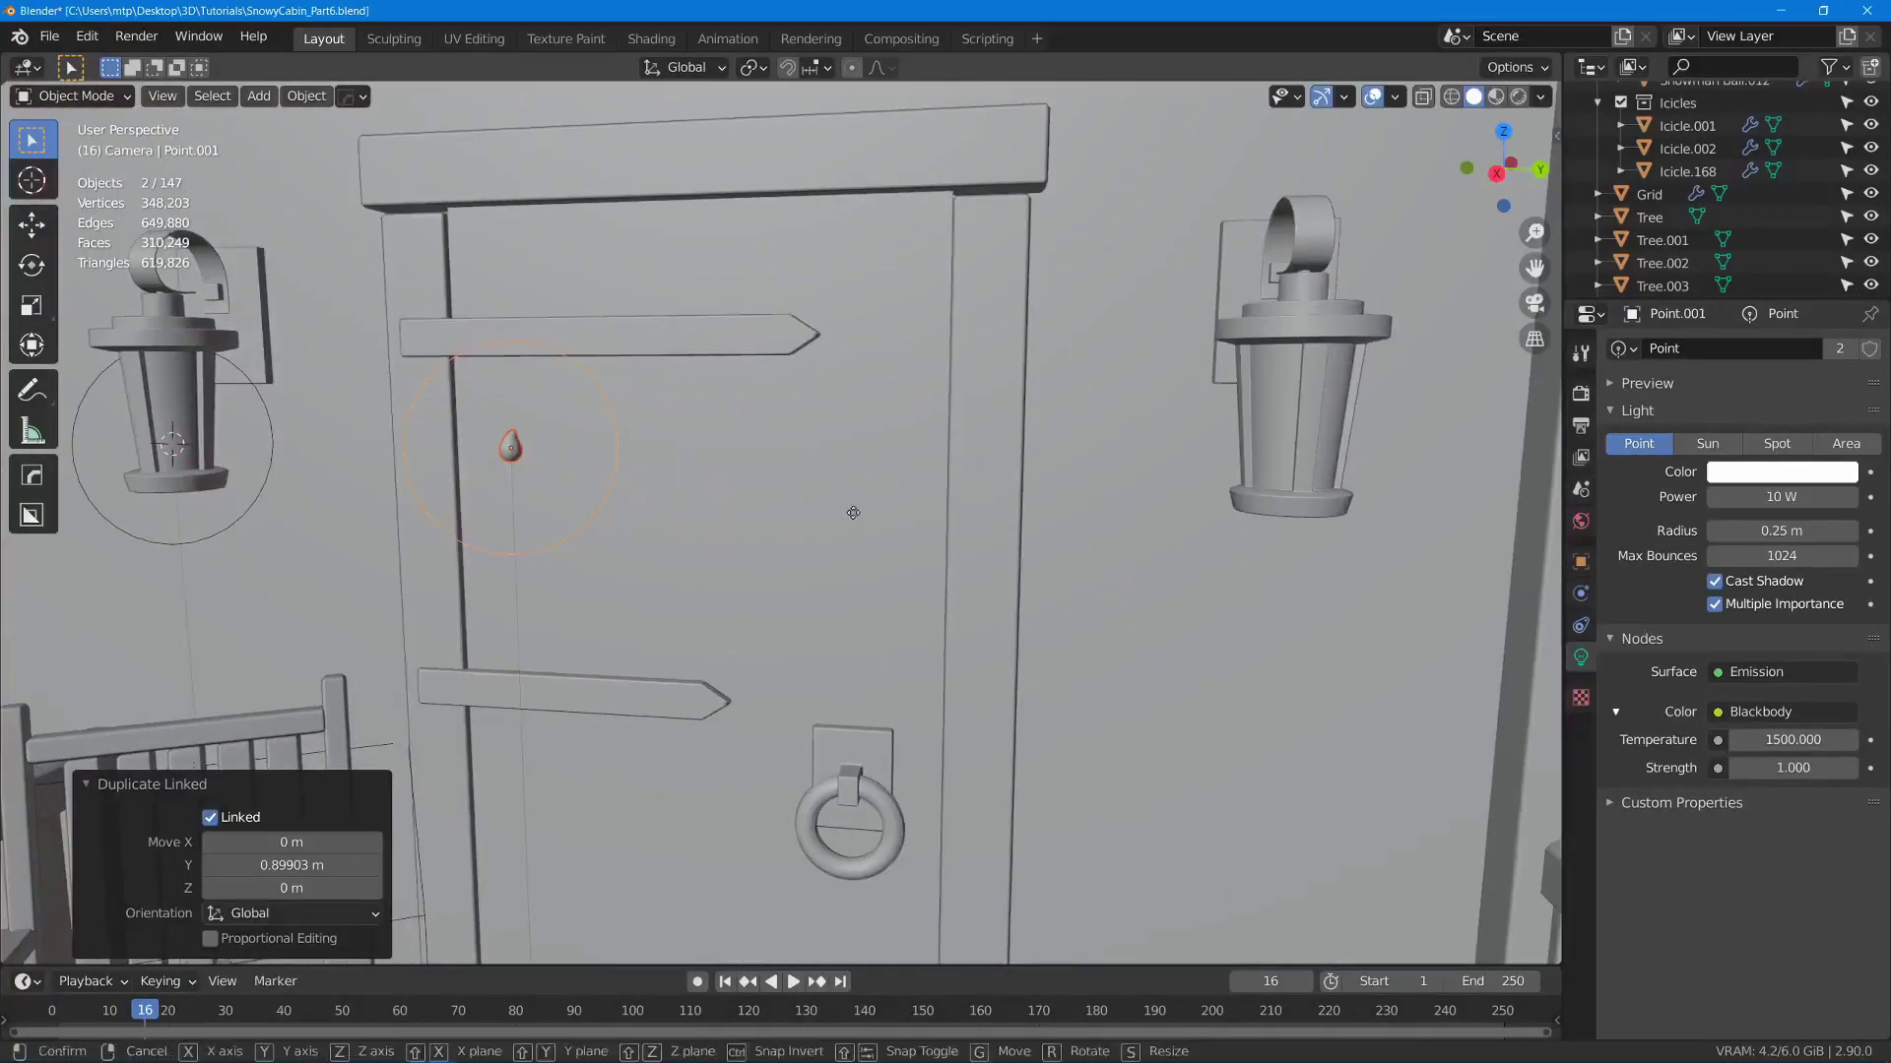
pyautogui.press('y')
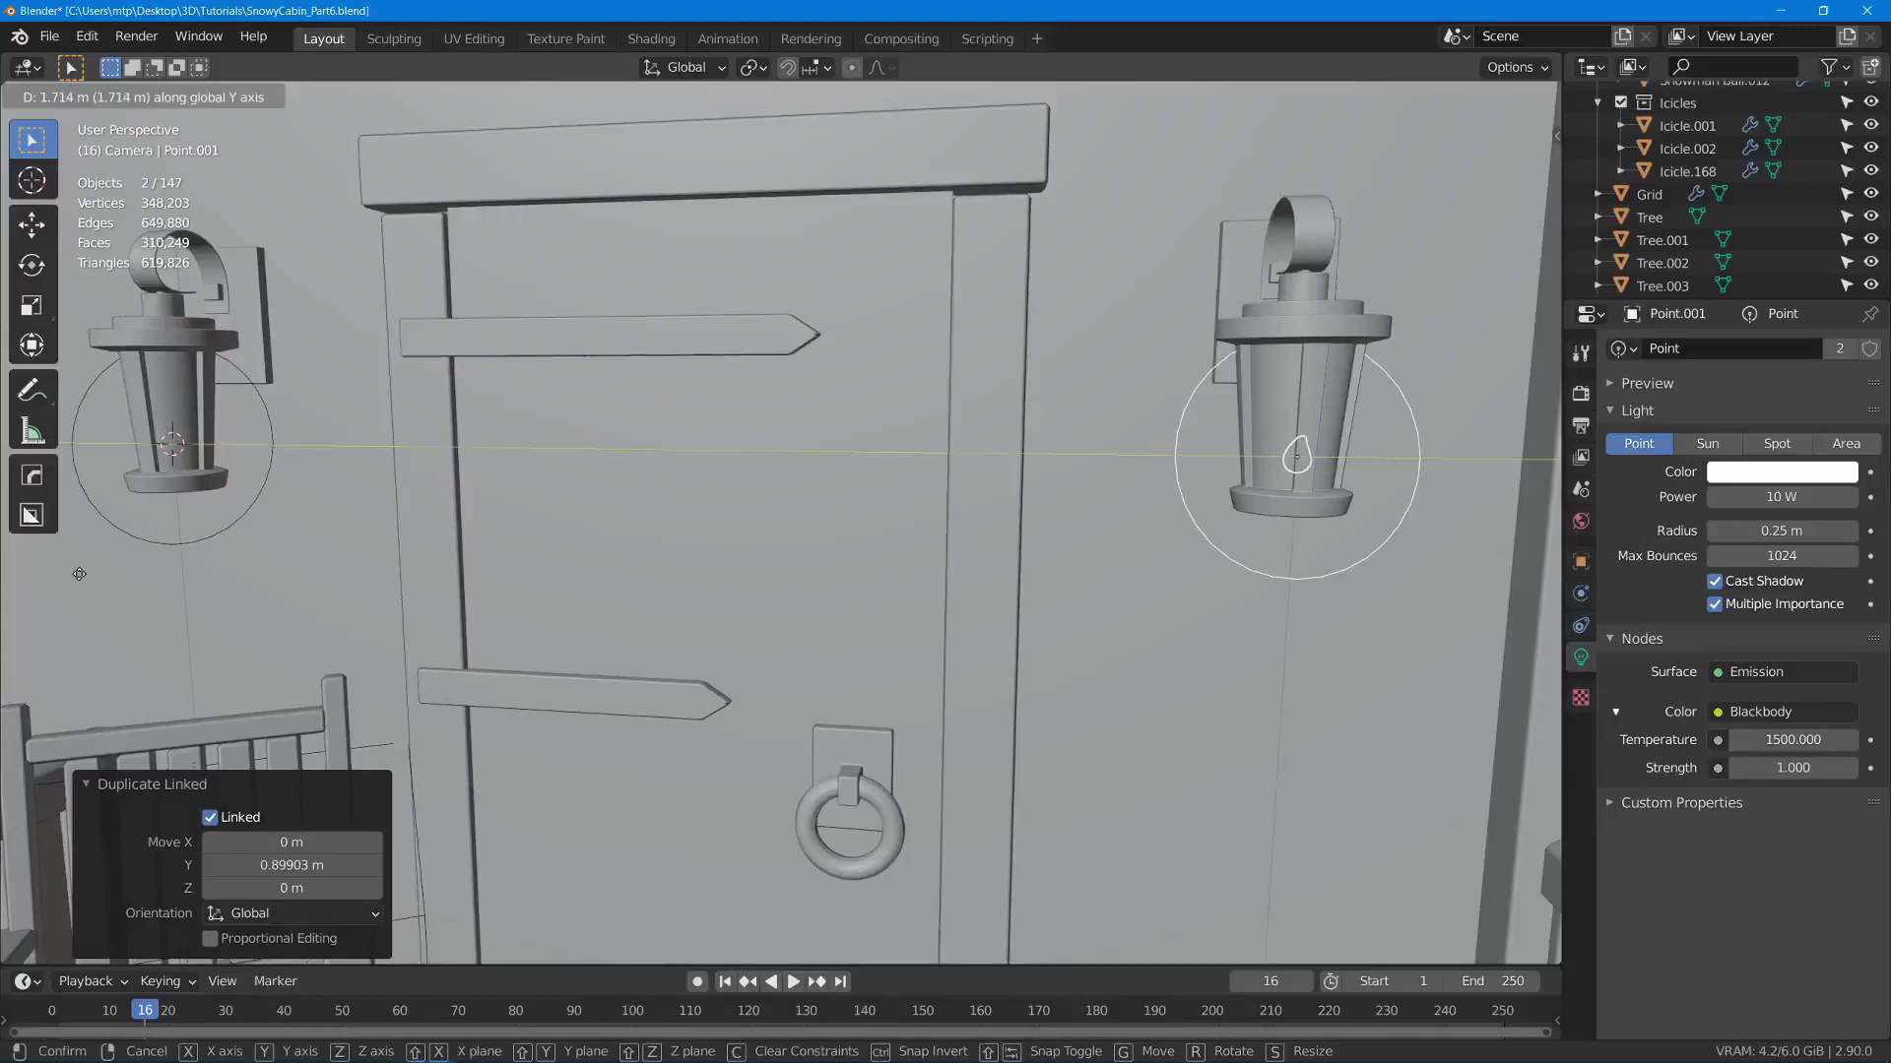
pyautogui.click(79, 574)
pyautogui.moveTo(939, 461); pyautogui.dragTo(1015, 486, button='middle')
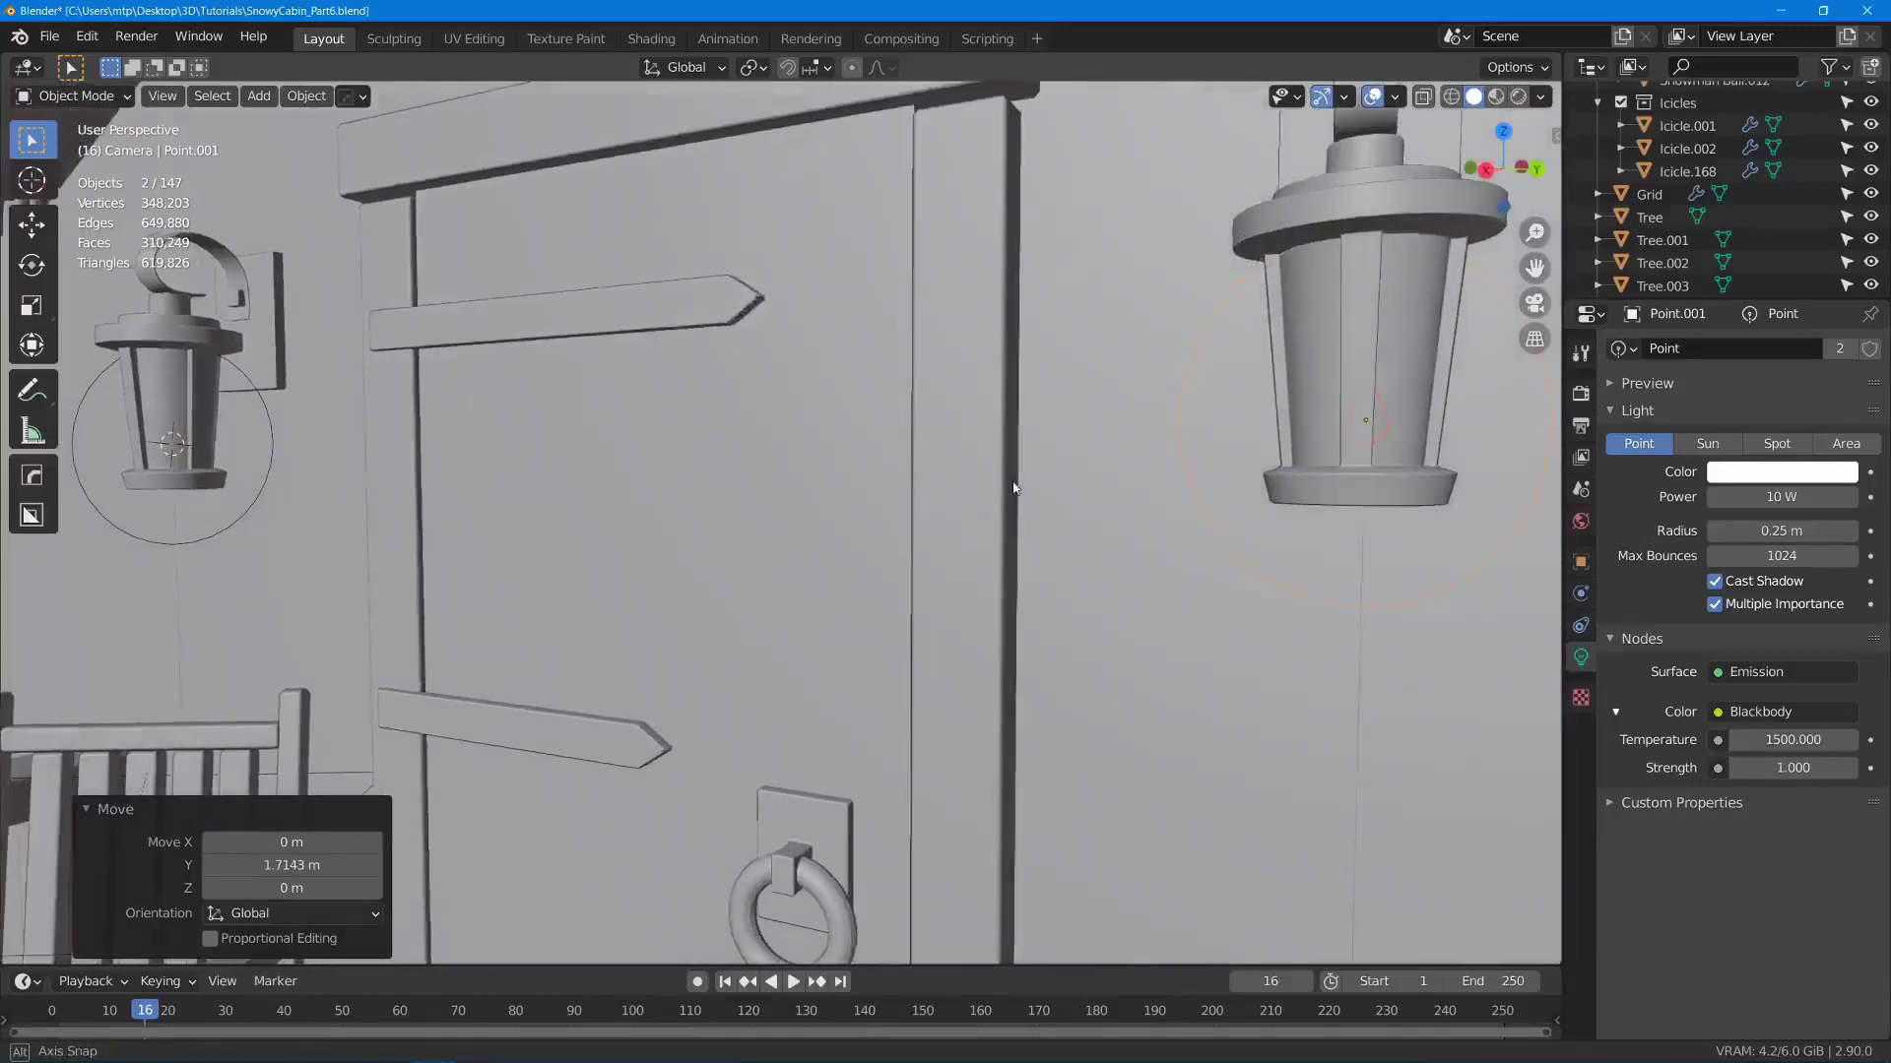
pyautogui.scroll(-10, 1014, 487)
pyautogui.hotkey('alt', 'a')
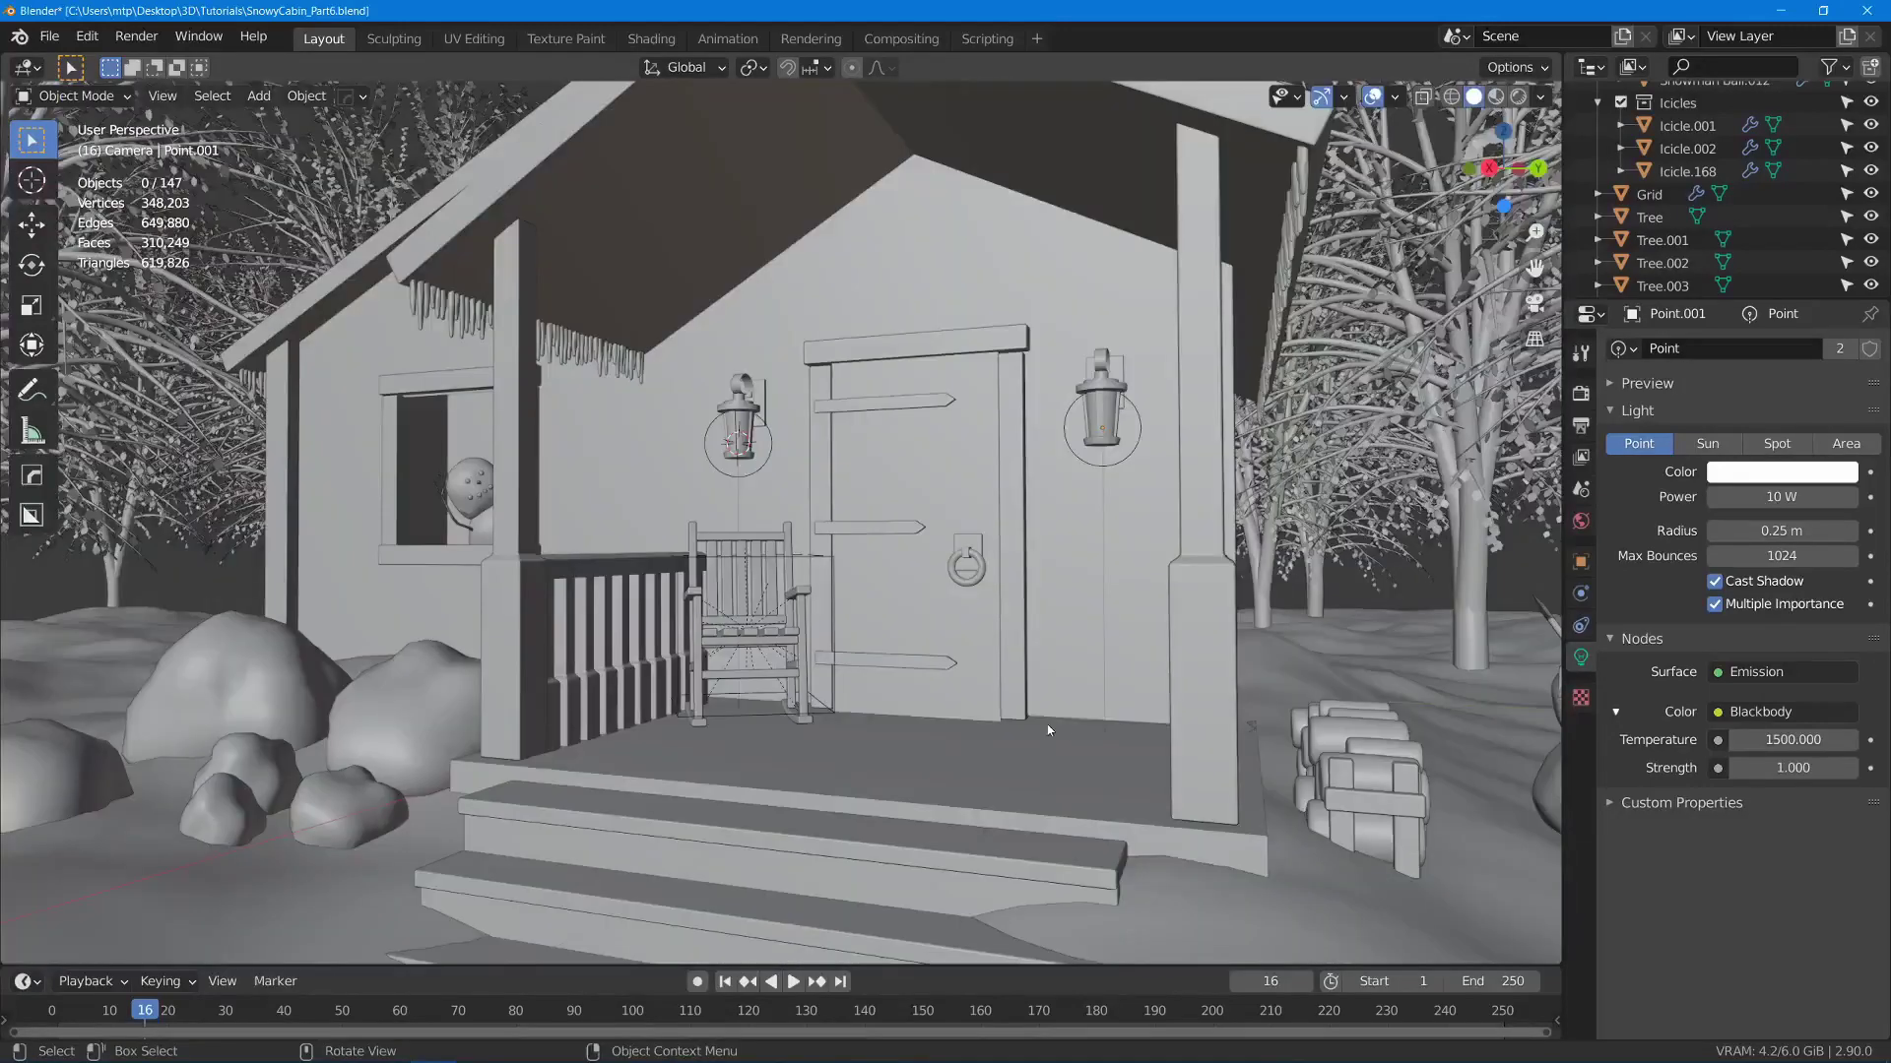
# - Select the cabin walls and examine where their lower edge meets the porch floor beside the door
pyautogui.click(1076, 631)
pyautogui.scroll(8, 1025, 719)
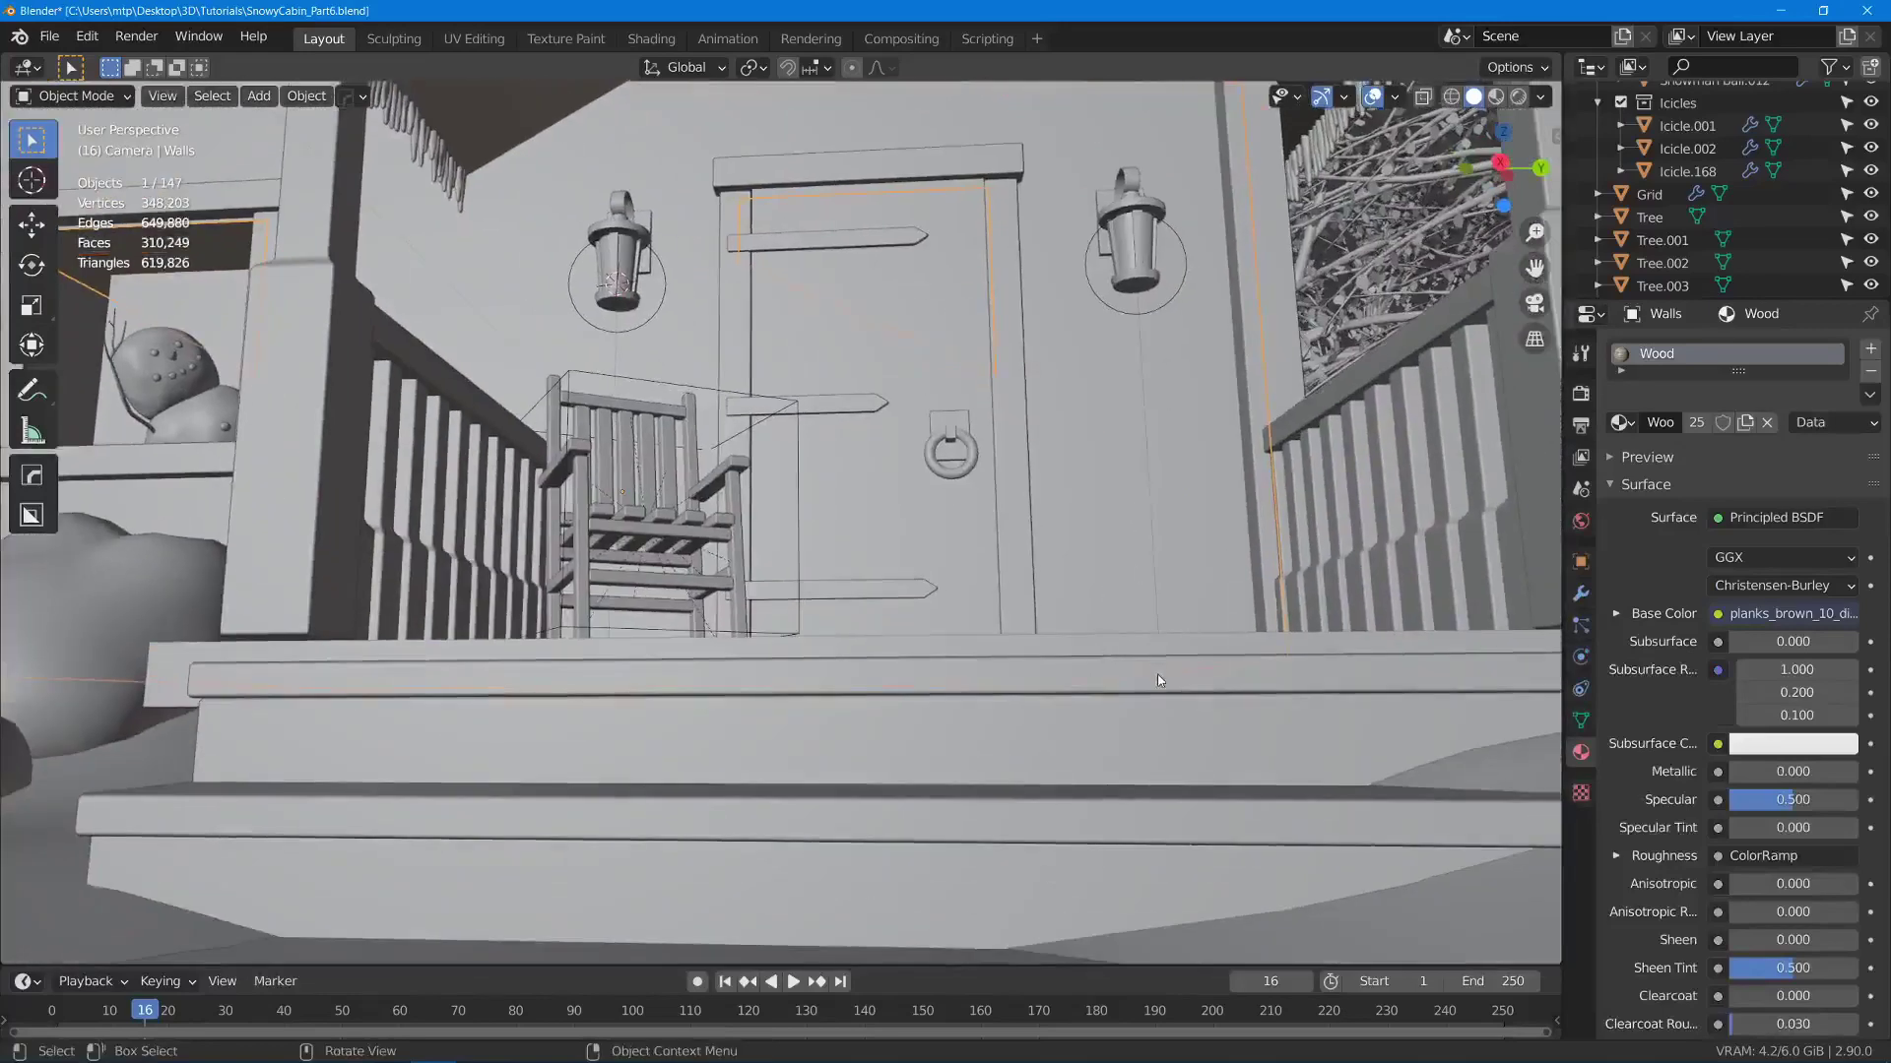
pyautogui.scroll(6, 1158, 679)
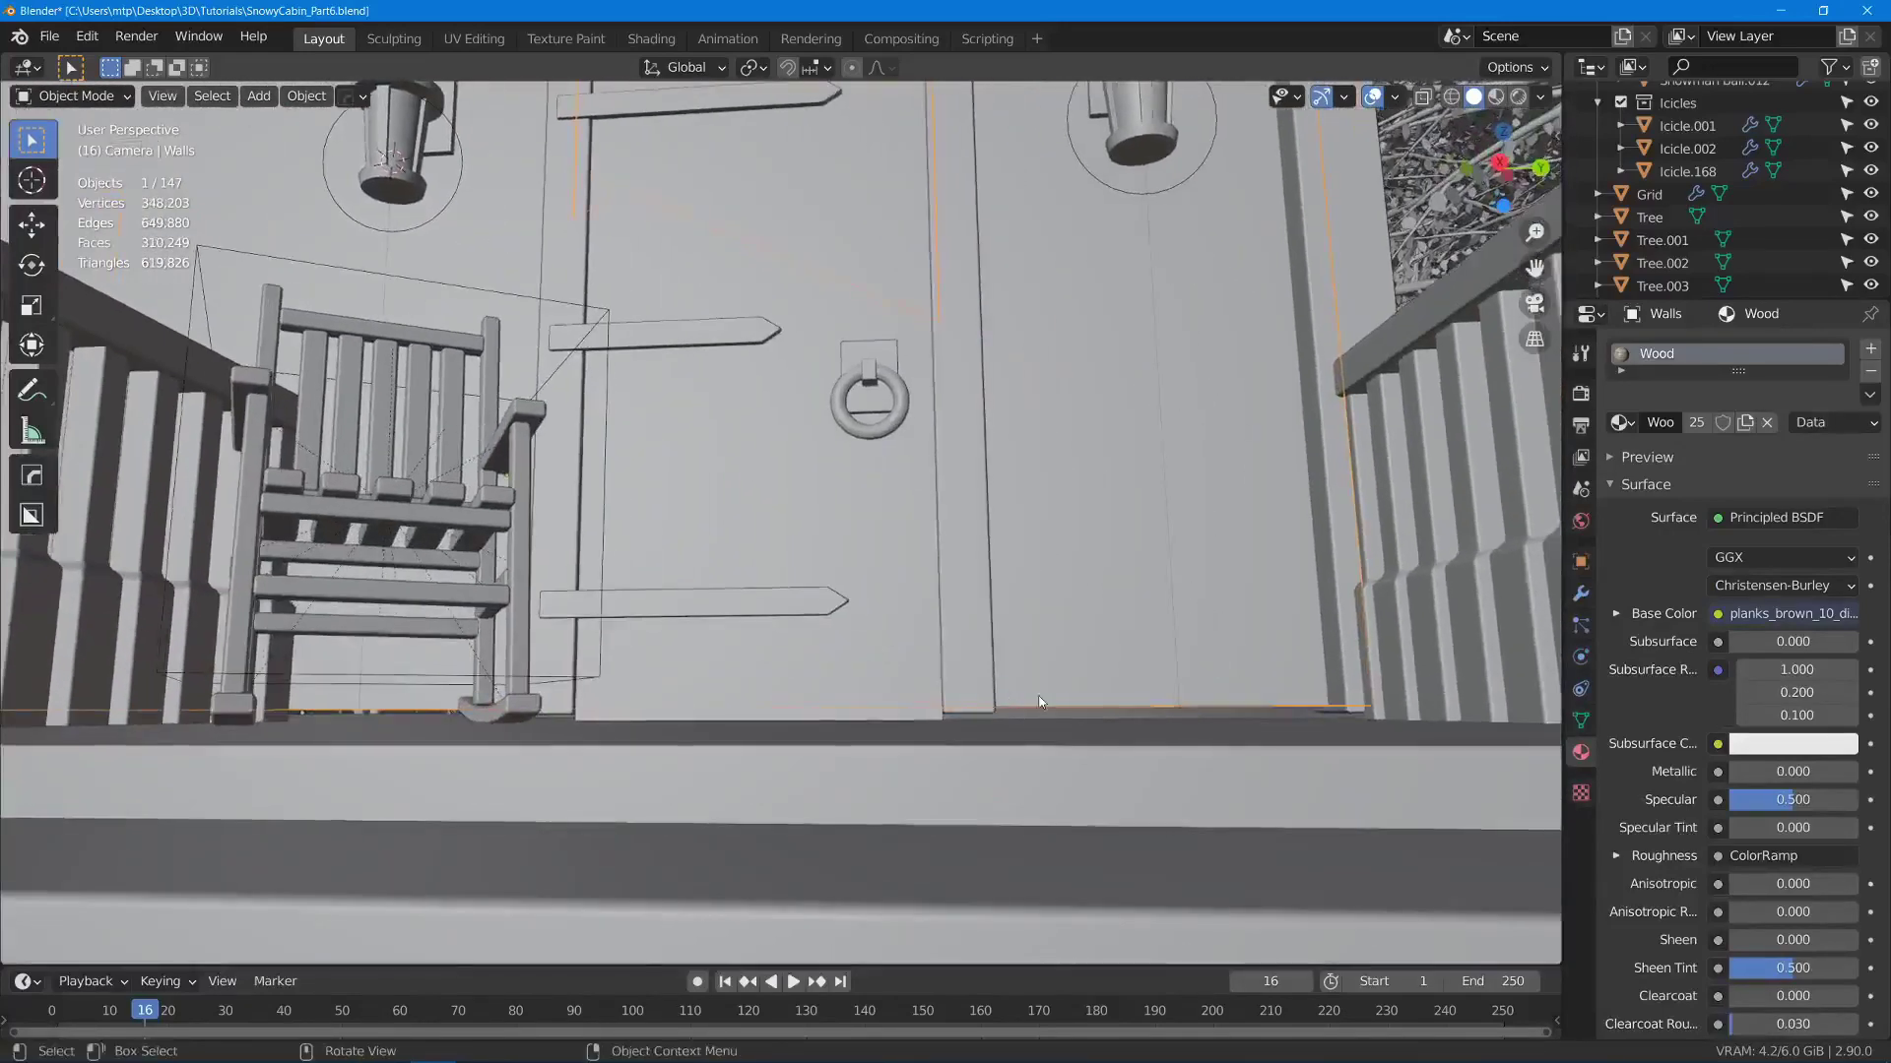
pyautogui.scroll(-1, 1042, 700)
pyautogui.moveTo(1061, 695); pyautogui.dragTo(1078, 584, button='middle')
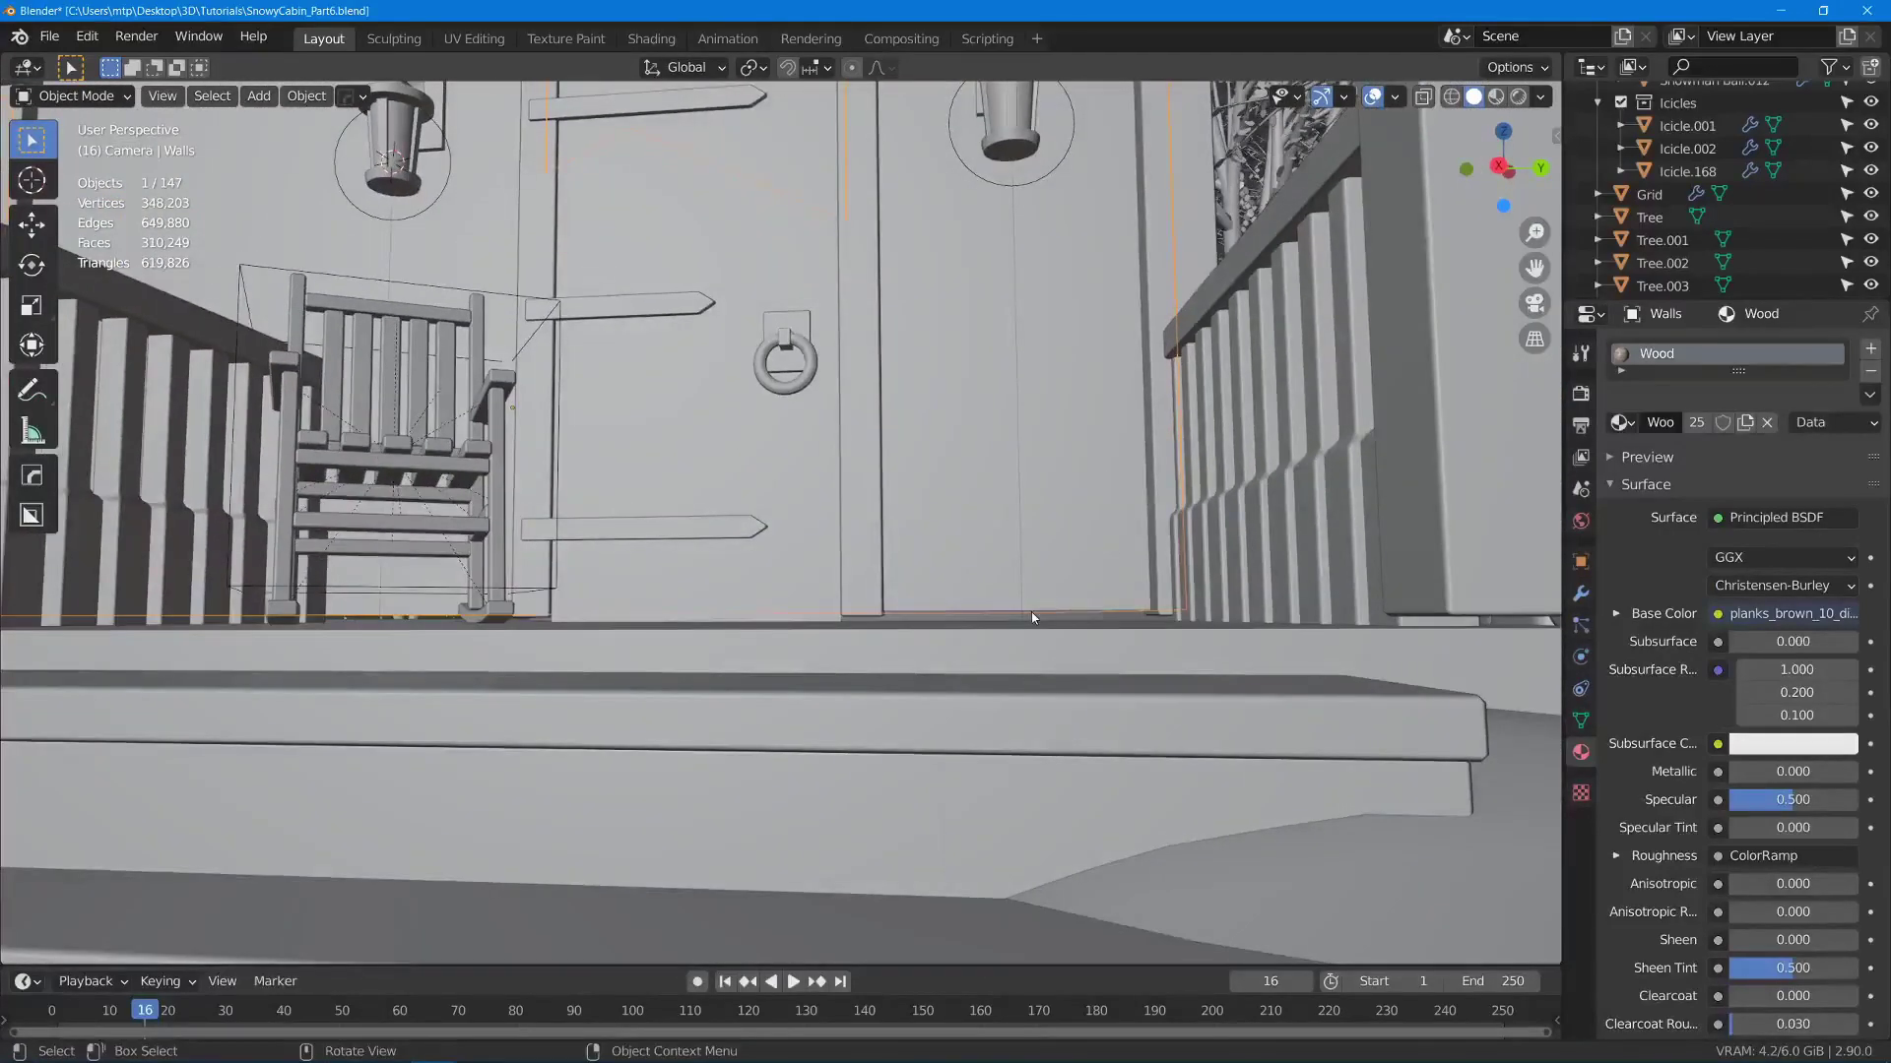
pyautogui.click(924, 597)
pyautogui.click(922, 593)
pyautogui.moveTo(955, 594); pyautogui.dragTo(944, 621, button='middle')
pyautogui.moveTo(496, 535); pyautogui.dragTo(300, 414, button='middle')
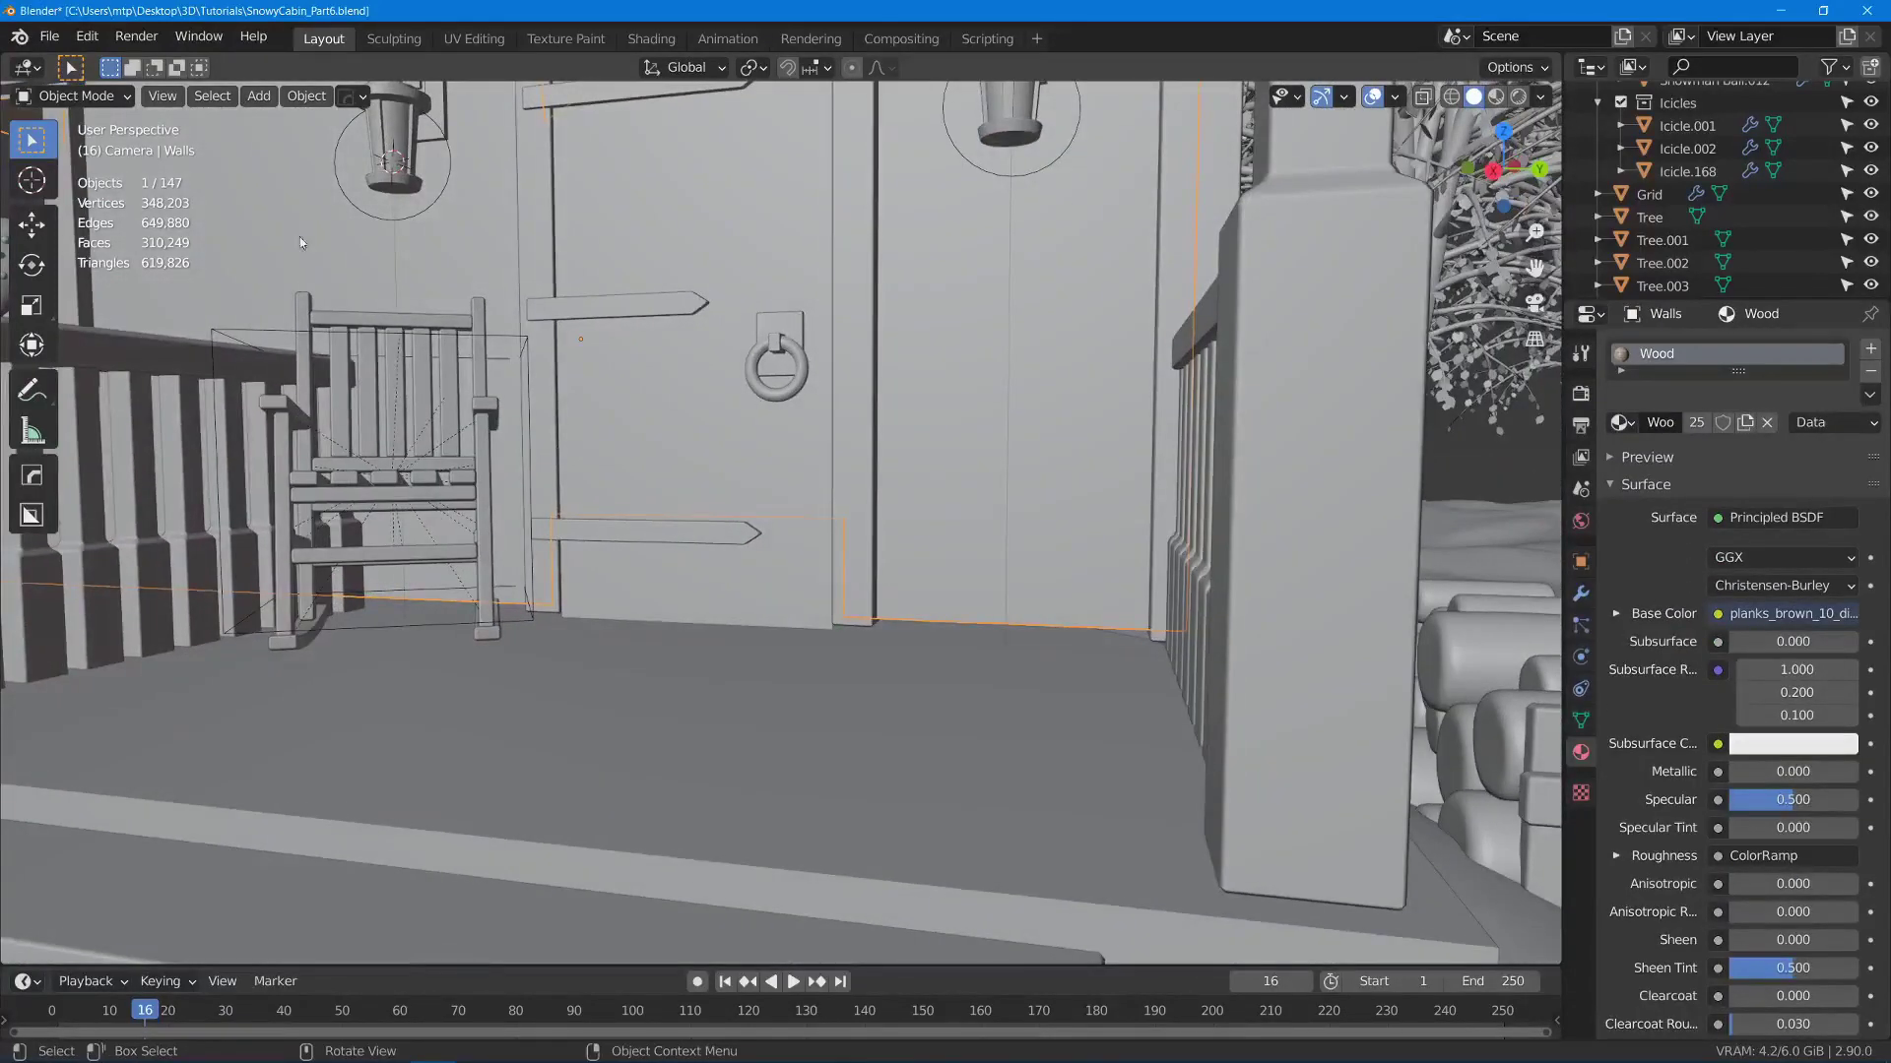
# - Enter Edit Mode on the walls in material preview and select their bottom edge loop in edge select mode
pyautogui.press('Tab')
pyautogui.scroll(5, 1038, 800)
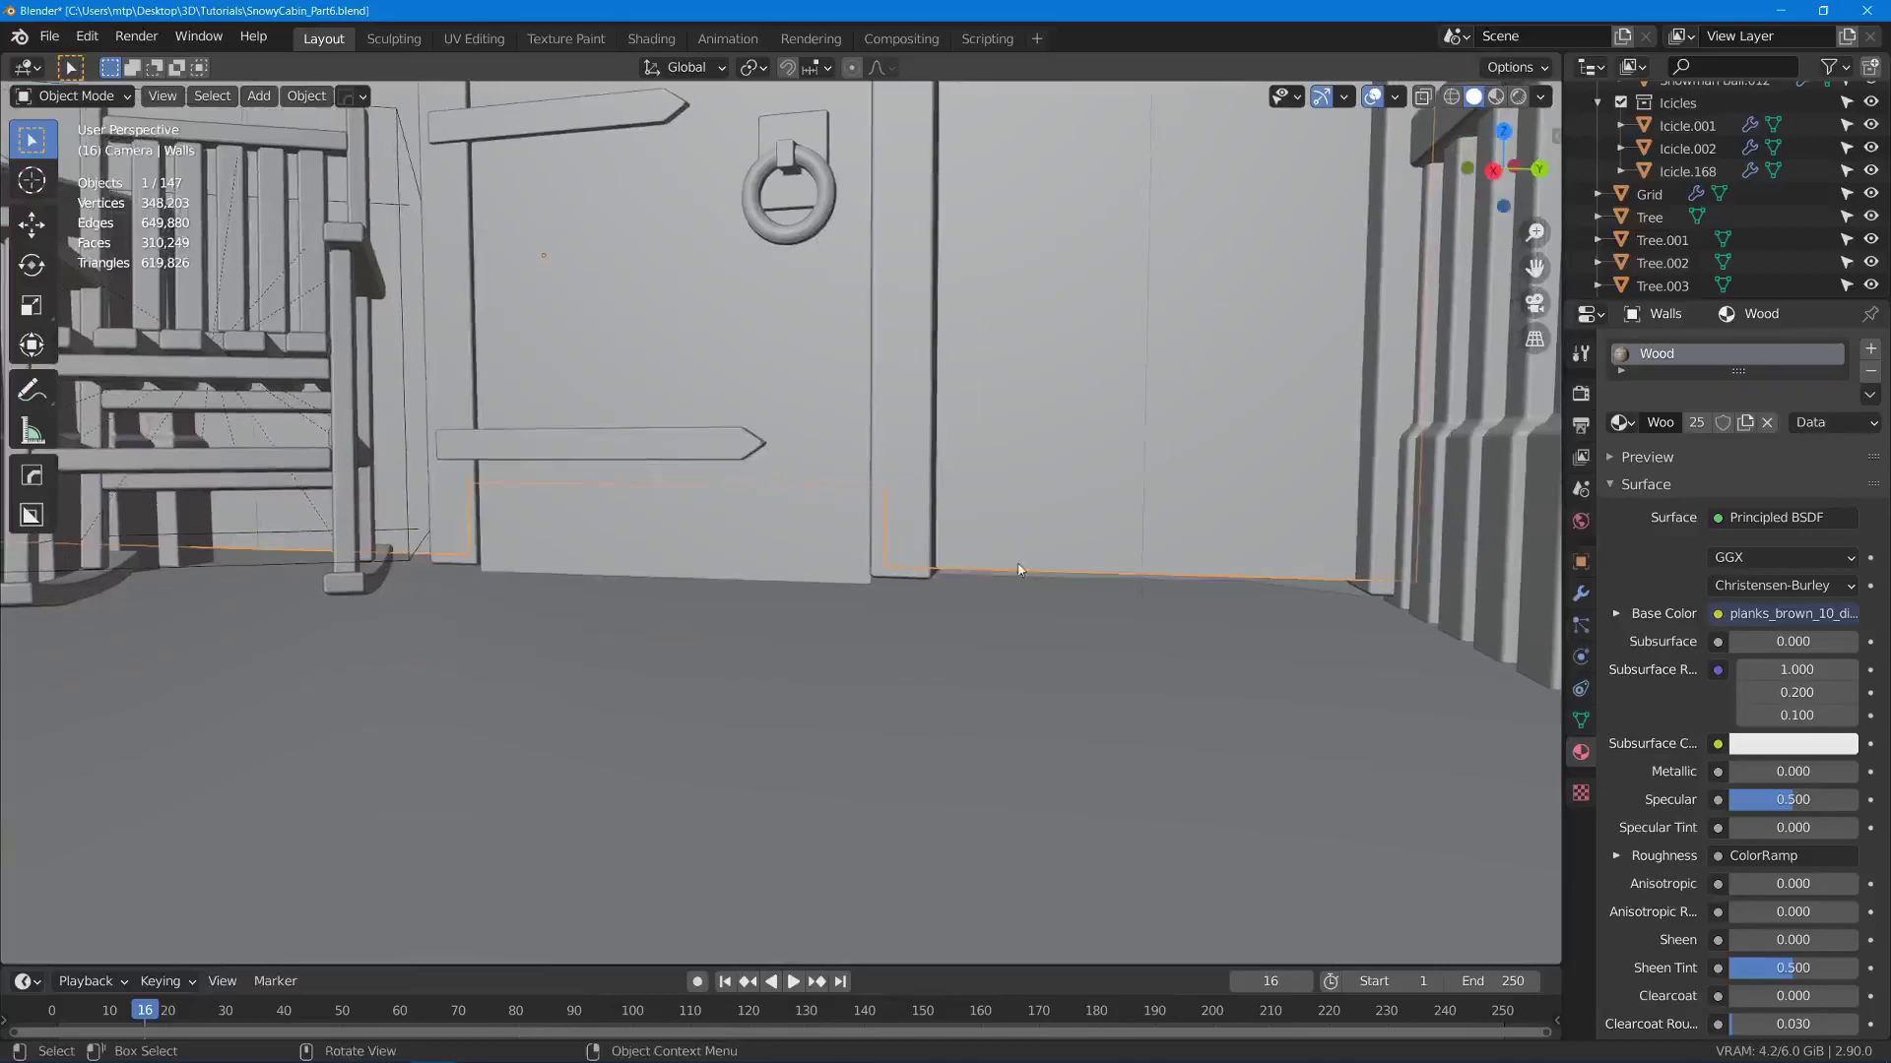
pyautogui.click(1491, 70)
pyautogui.press('z')
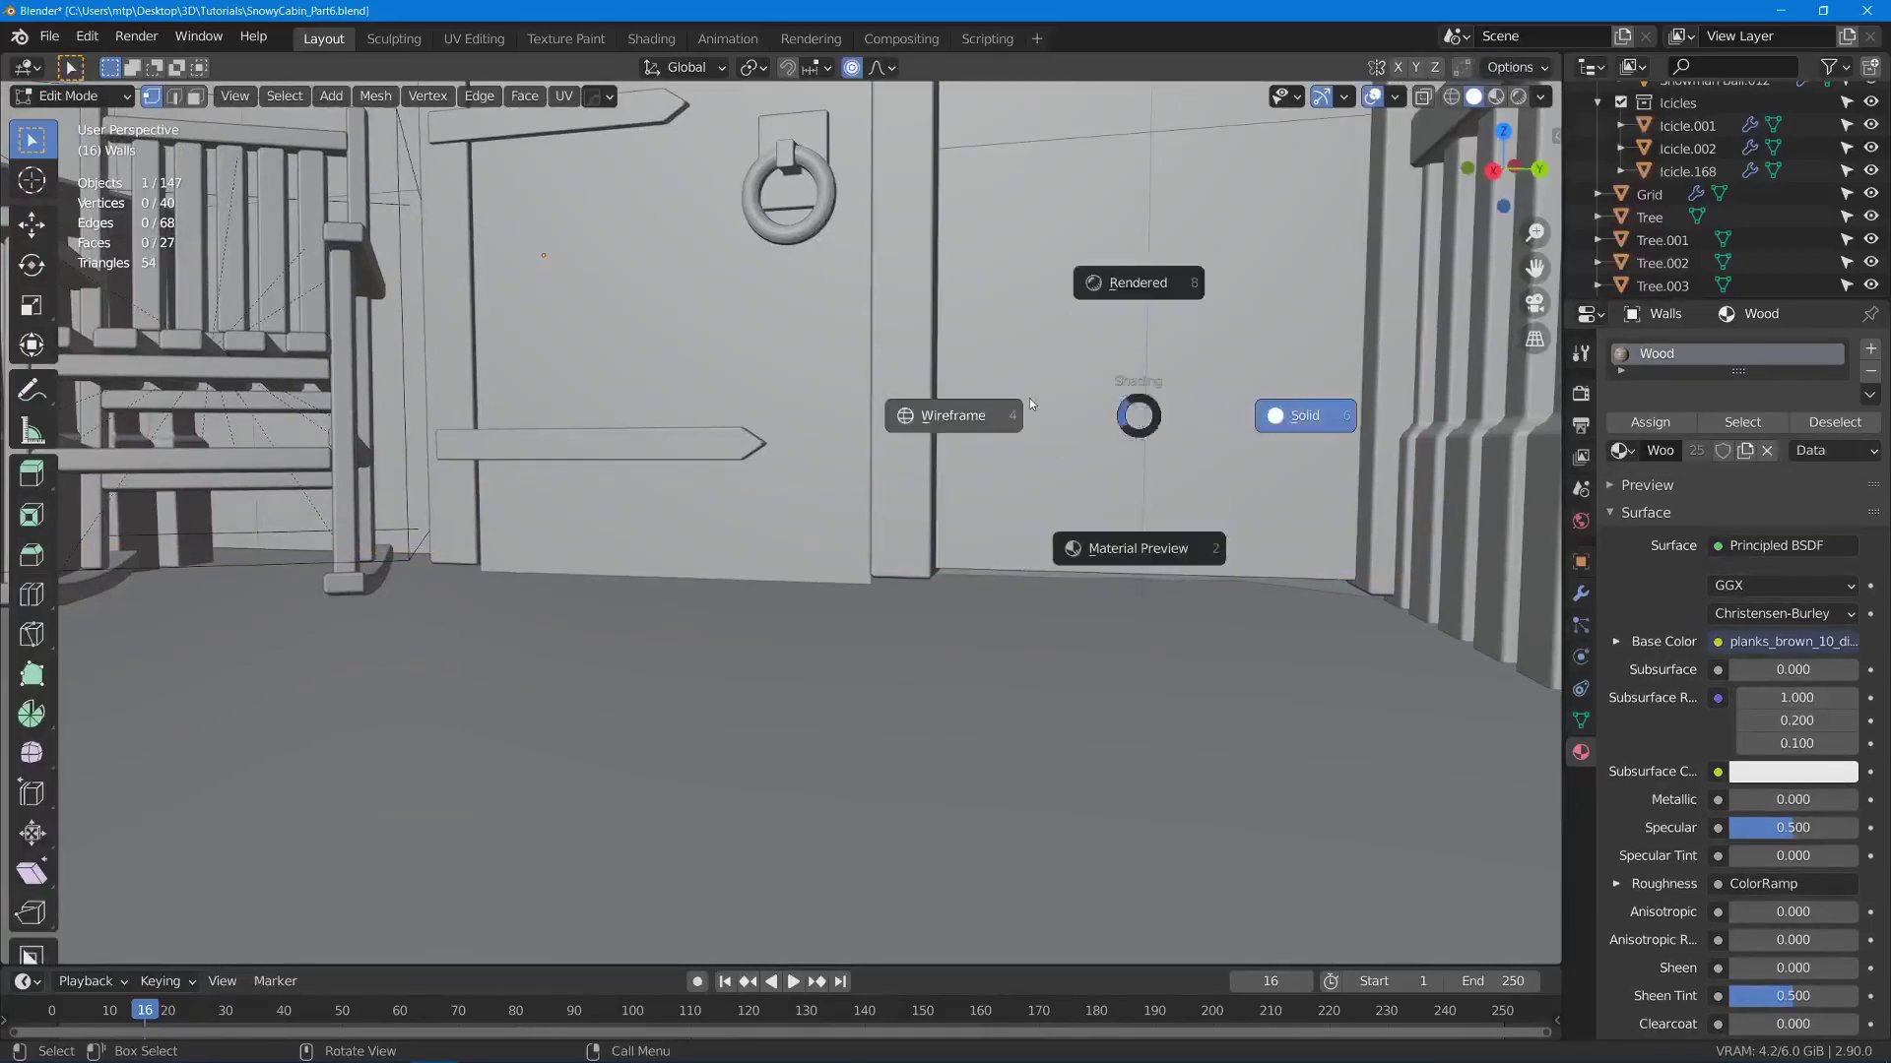
pyautogui.click(1132, 548)
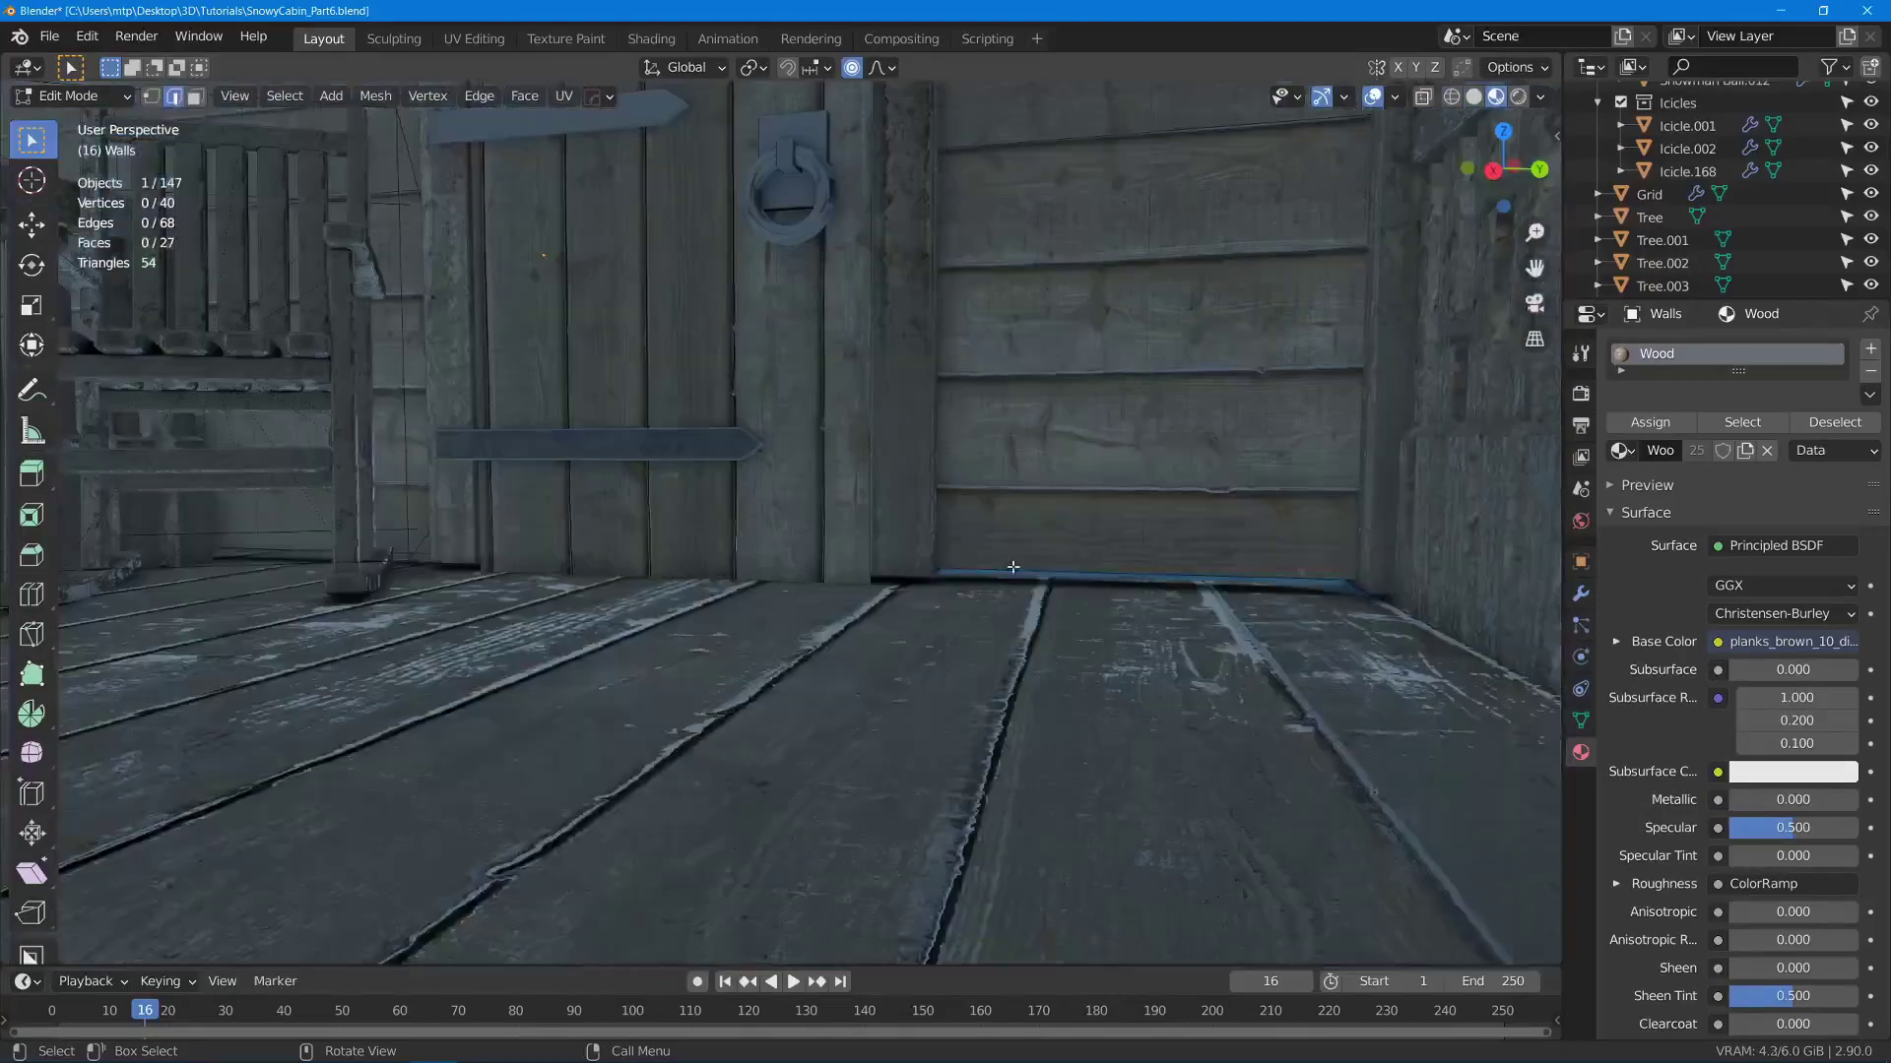
pyautogui.press('2')
pyautogui.keyDown('alt'); pyautogui.click(1013, 560); pyautogui.keyUp('alt')
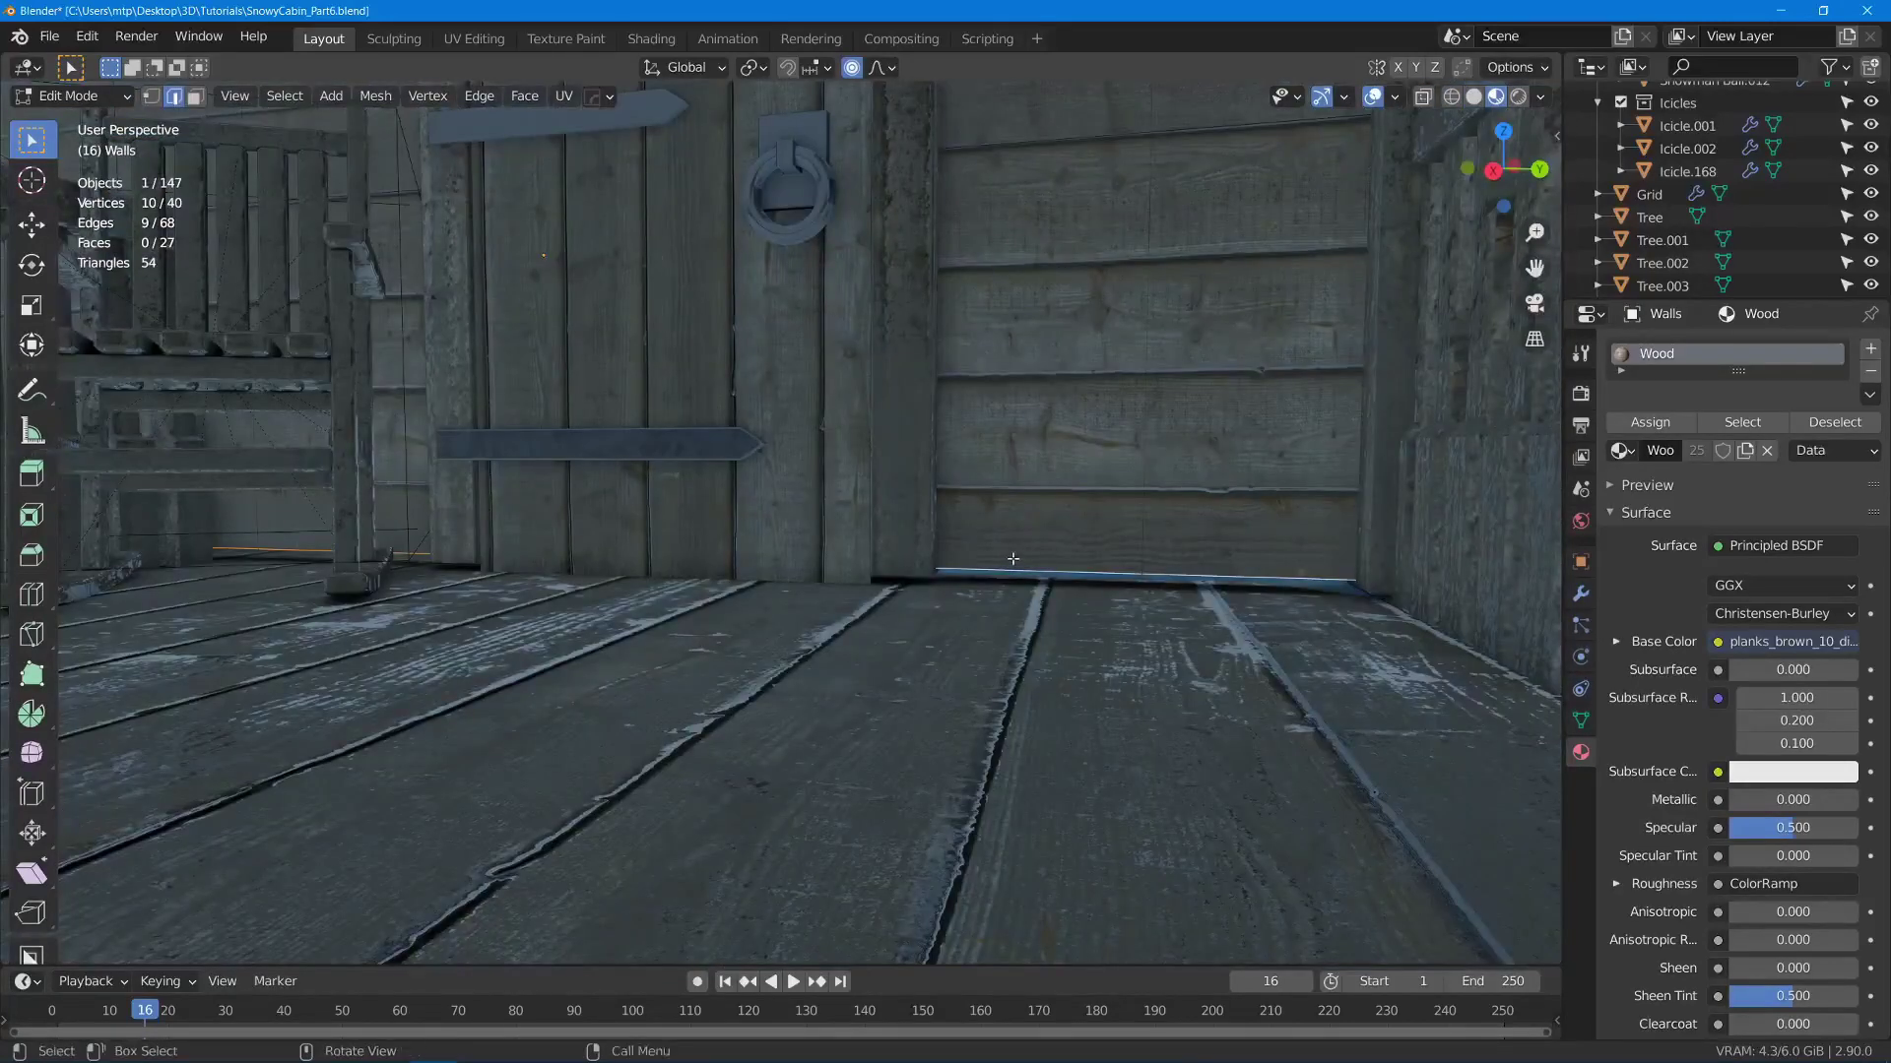
# - Lower the walls' bottom edge loop about 0.014 m along Z in solid shading and return to Object Mode
pyautogui.press('z')
pyautogui.click(928, 531)
pyautogui.moveTo(927, 534); pyautogui.dragTo(835, 590, button='middle')
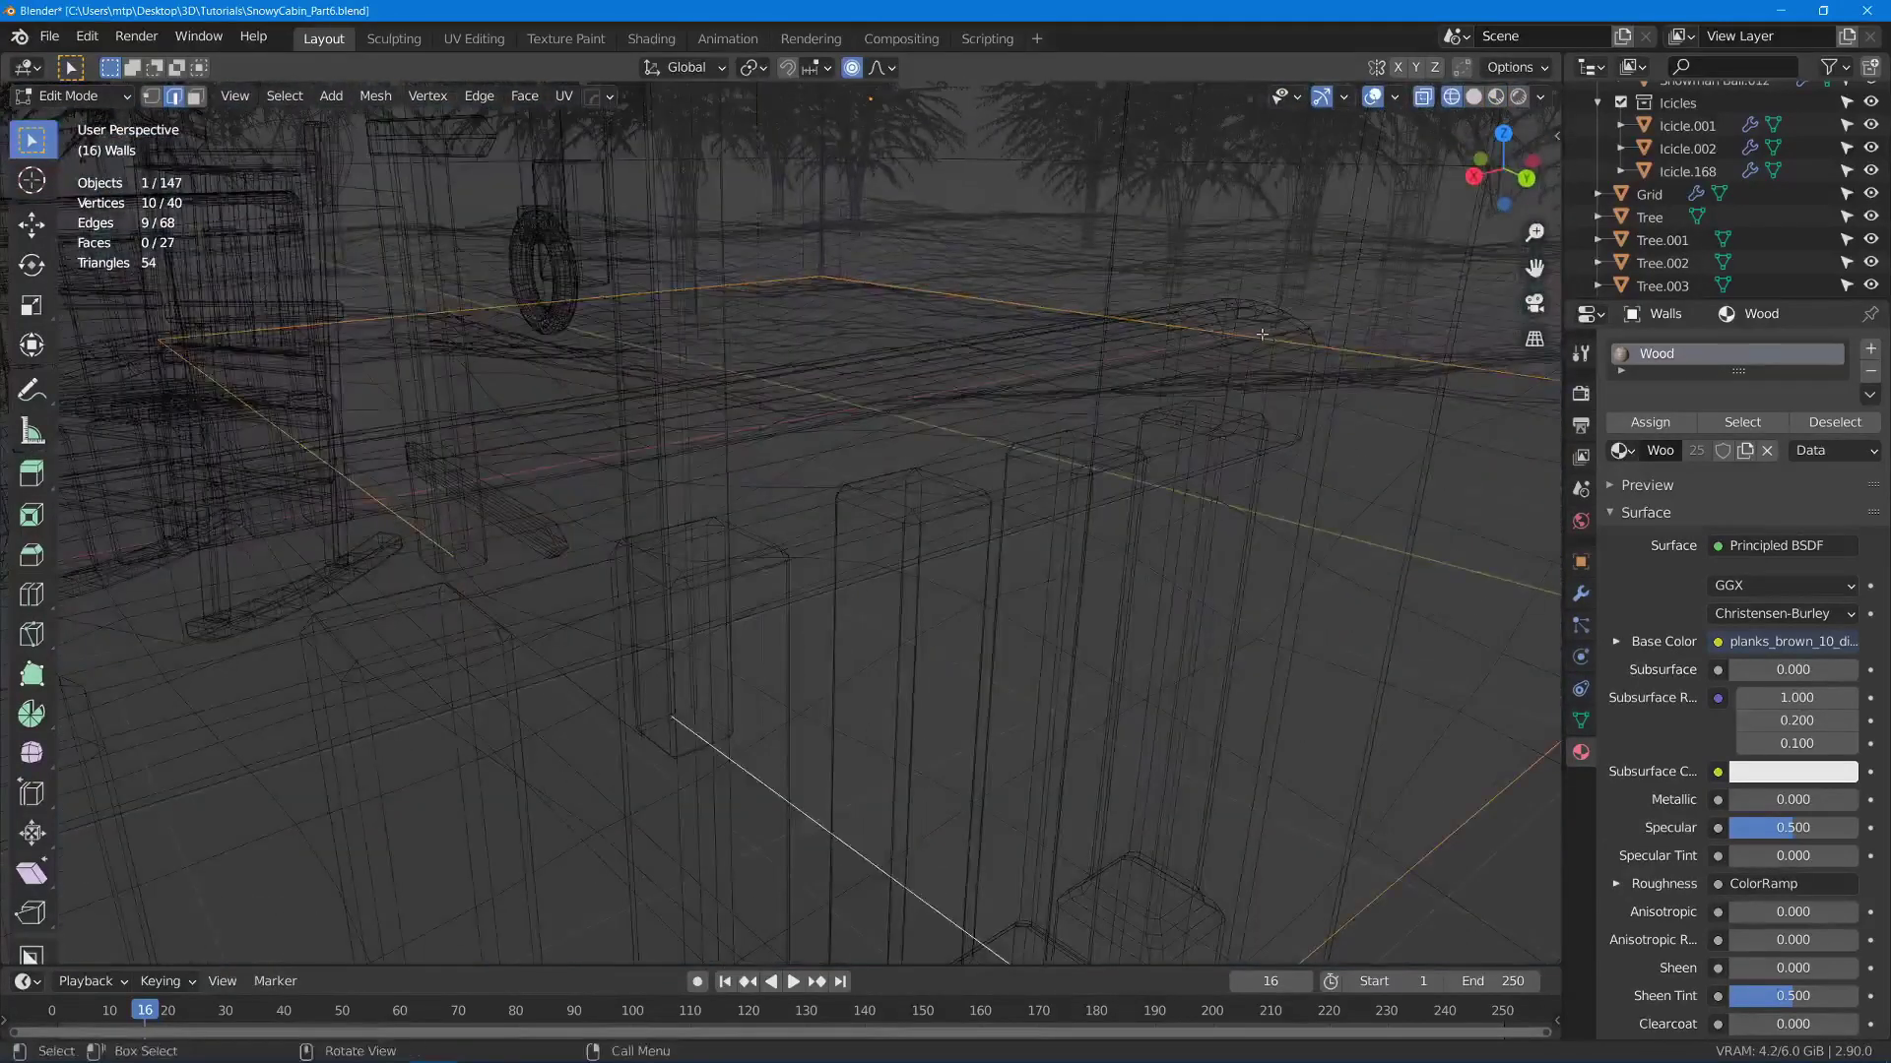
pyautogui.moveTo(1263, 335); pyautogui.dragTo(866, 380, button='middle')
pyautogui.press('z')
pyautogui.click(1059, 423)
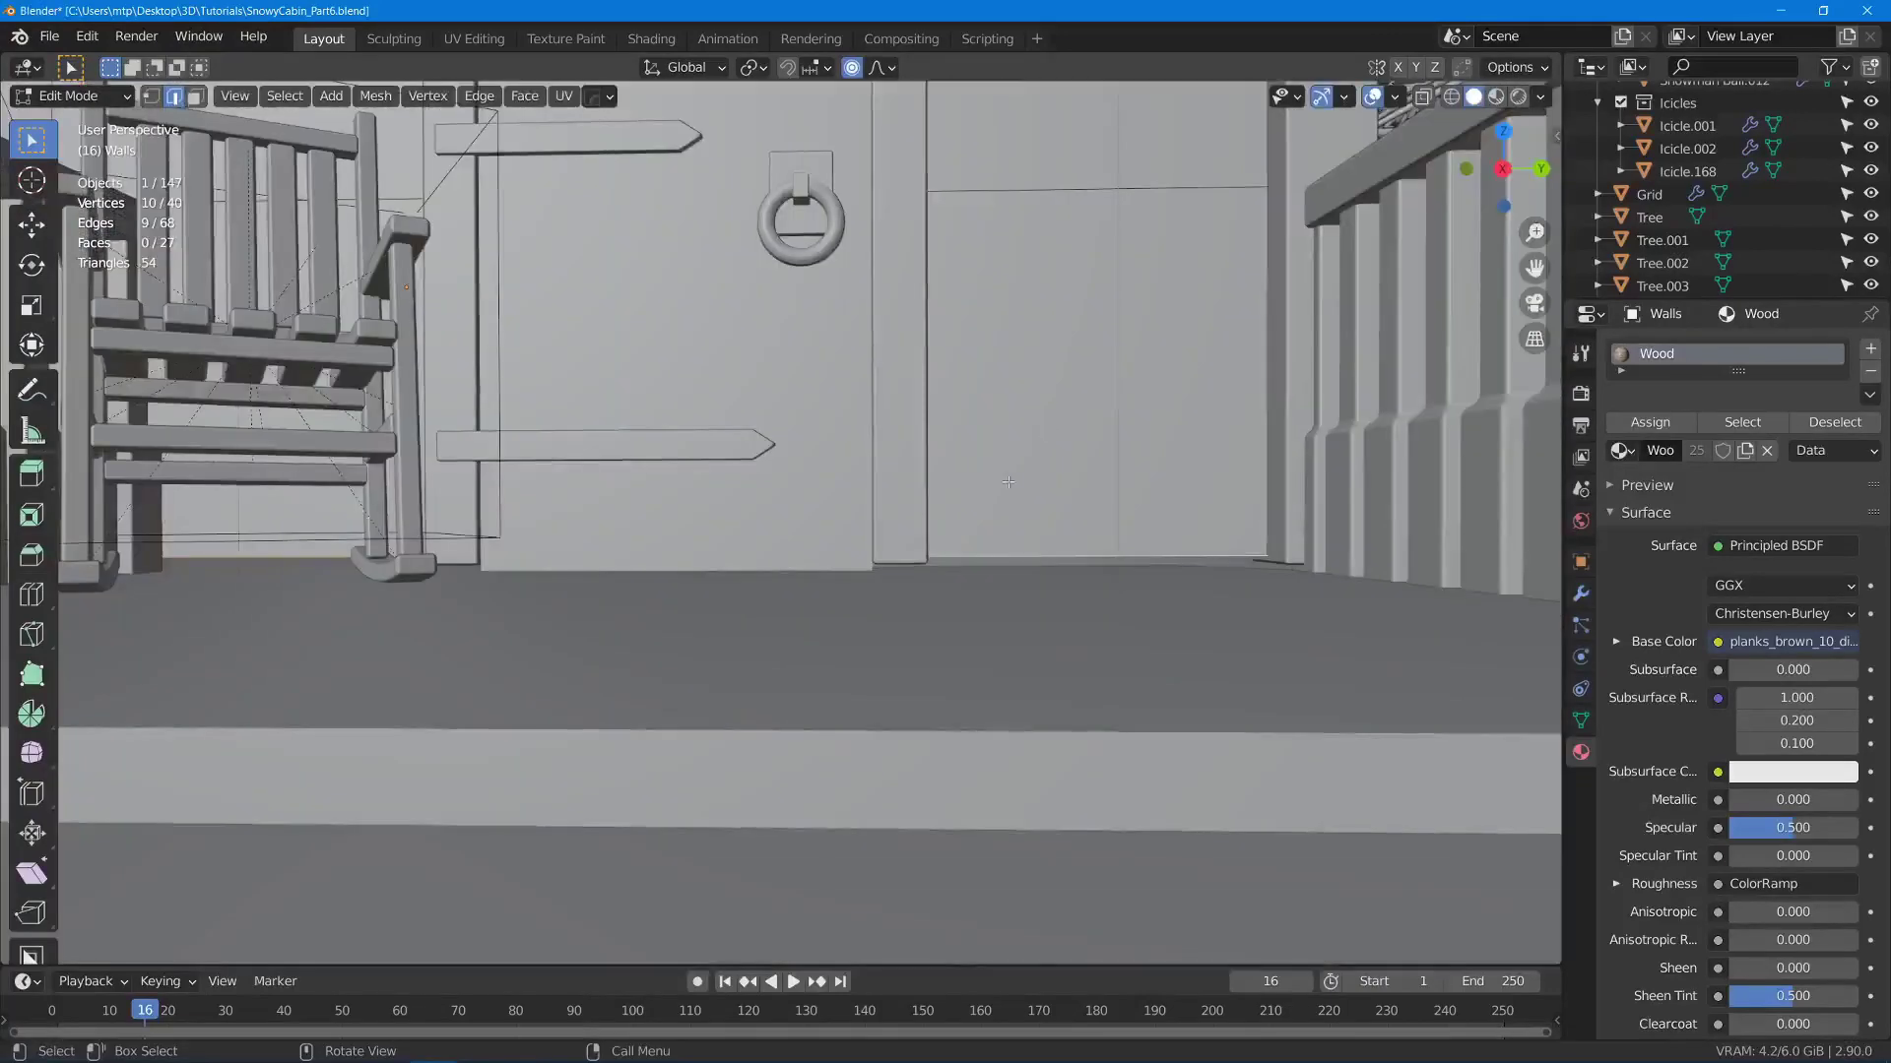
pyautogui.press('g')
pyautogui.press('z')
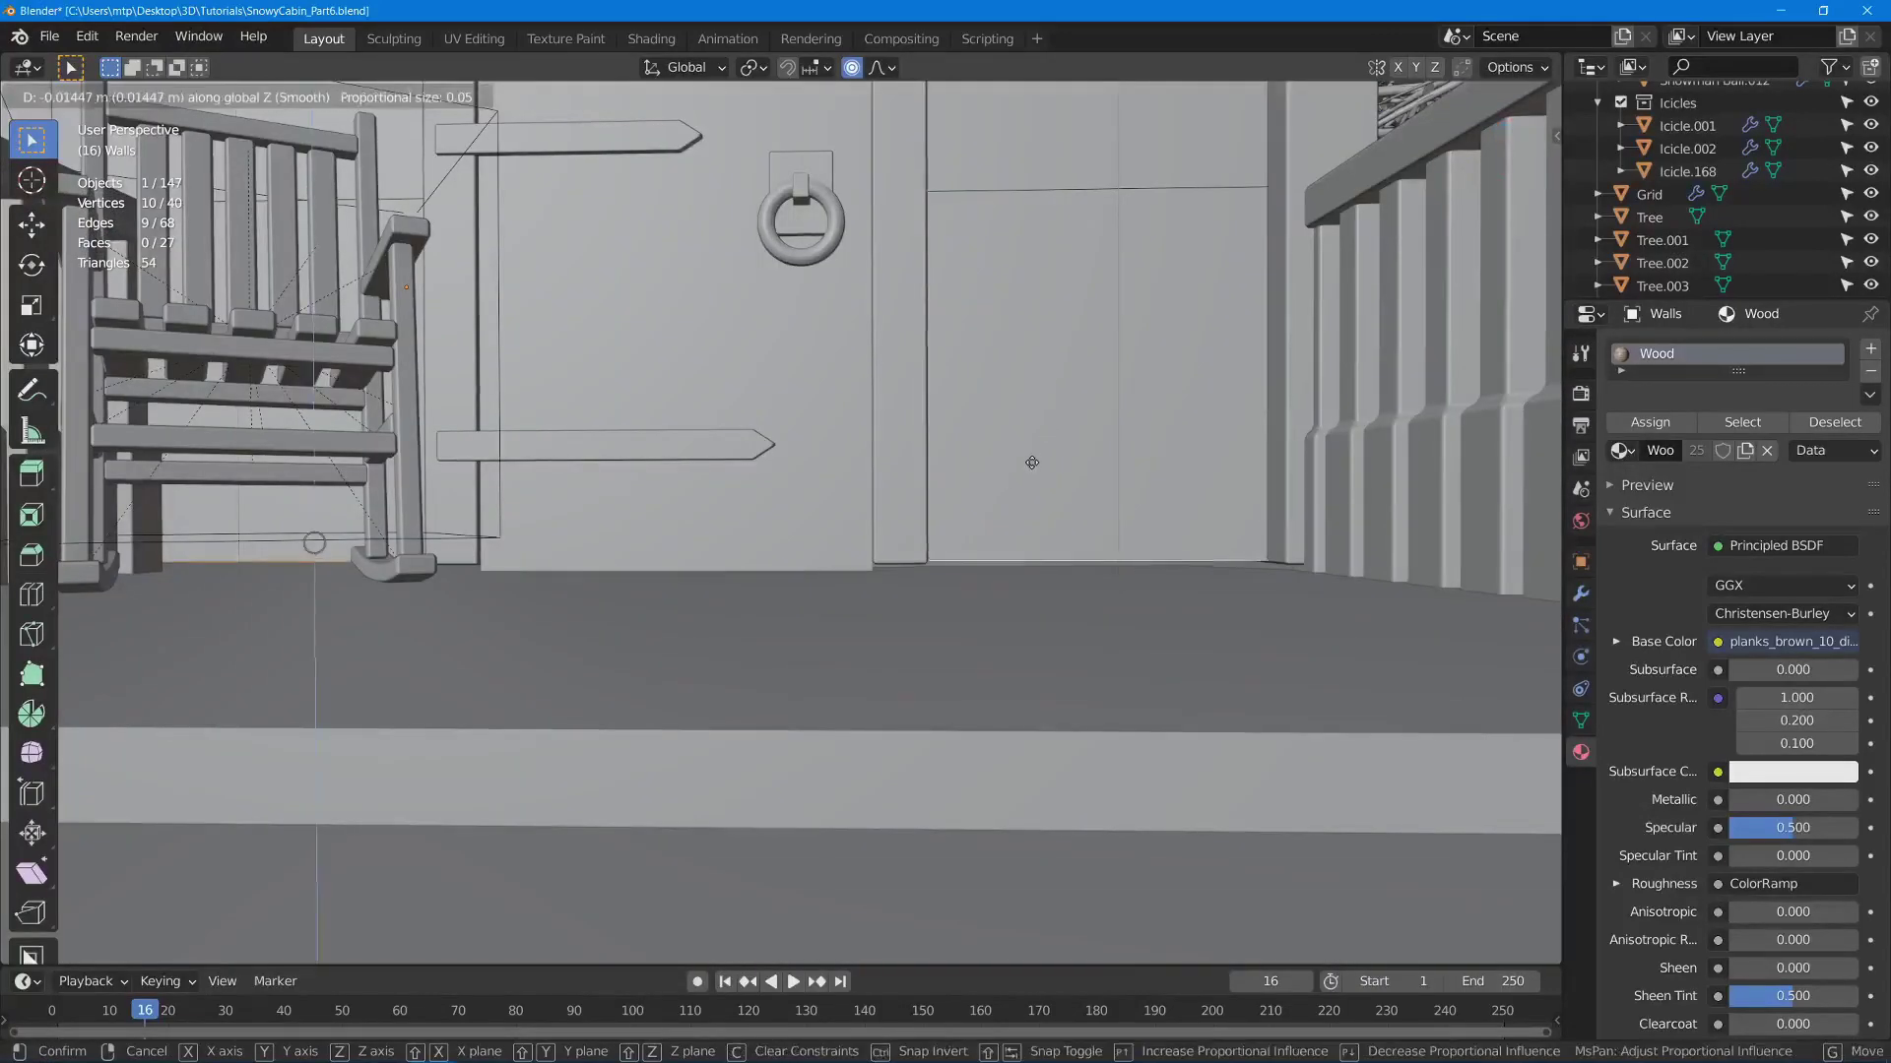
pyautogui.click(1032, 467)
pyautogui.moveTo(1032, 466); pyautogui.dragTo(836, 524, button='middle')
pyautogui.press('Tab')
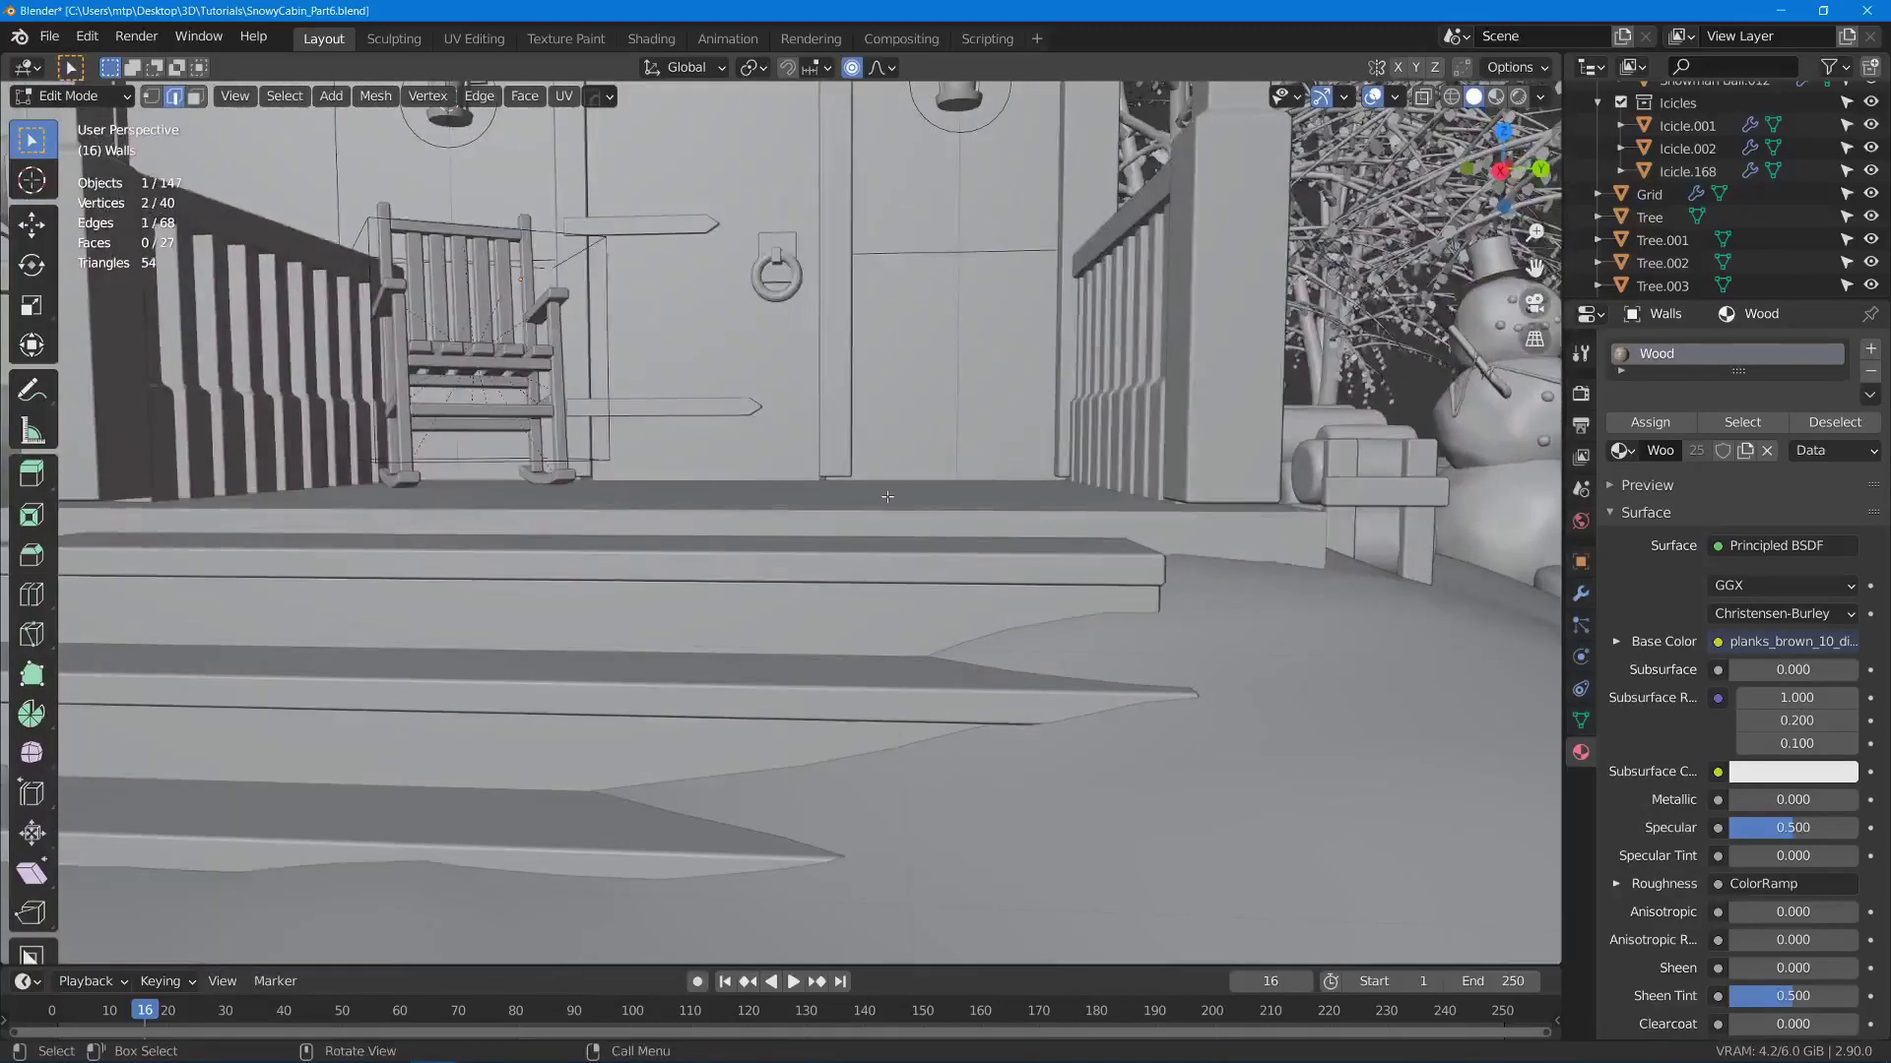
# - Raise the porch floor about 0.013 m along Z and deselect it
pyautogui.click(836, 524)
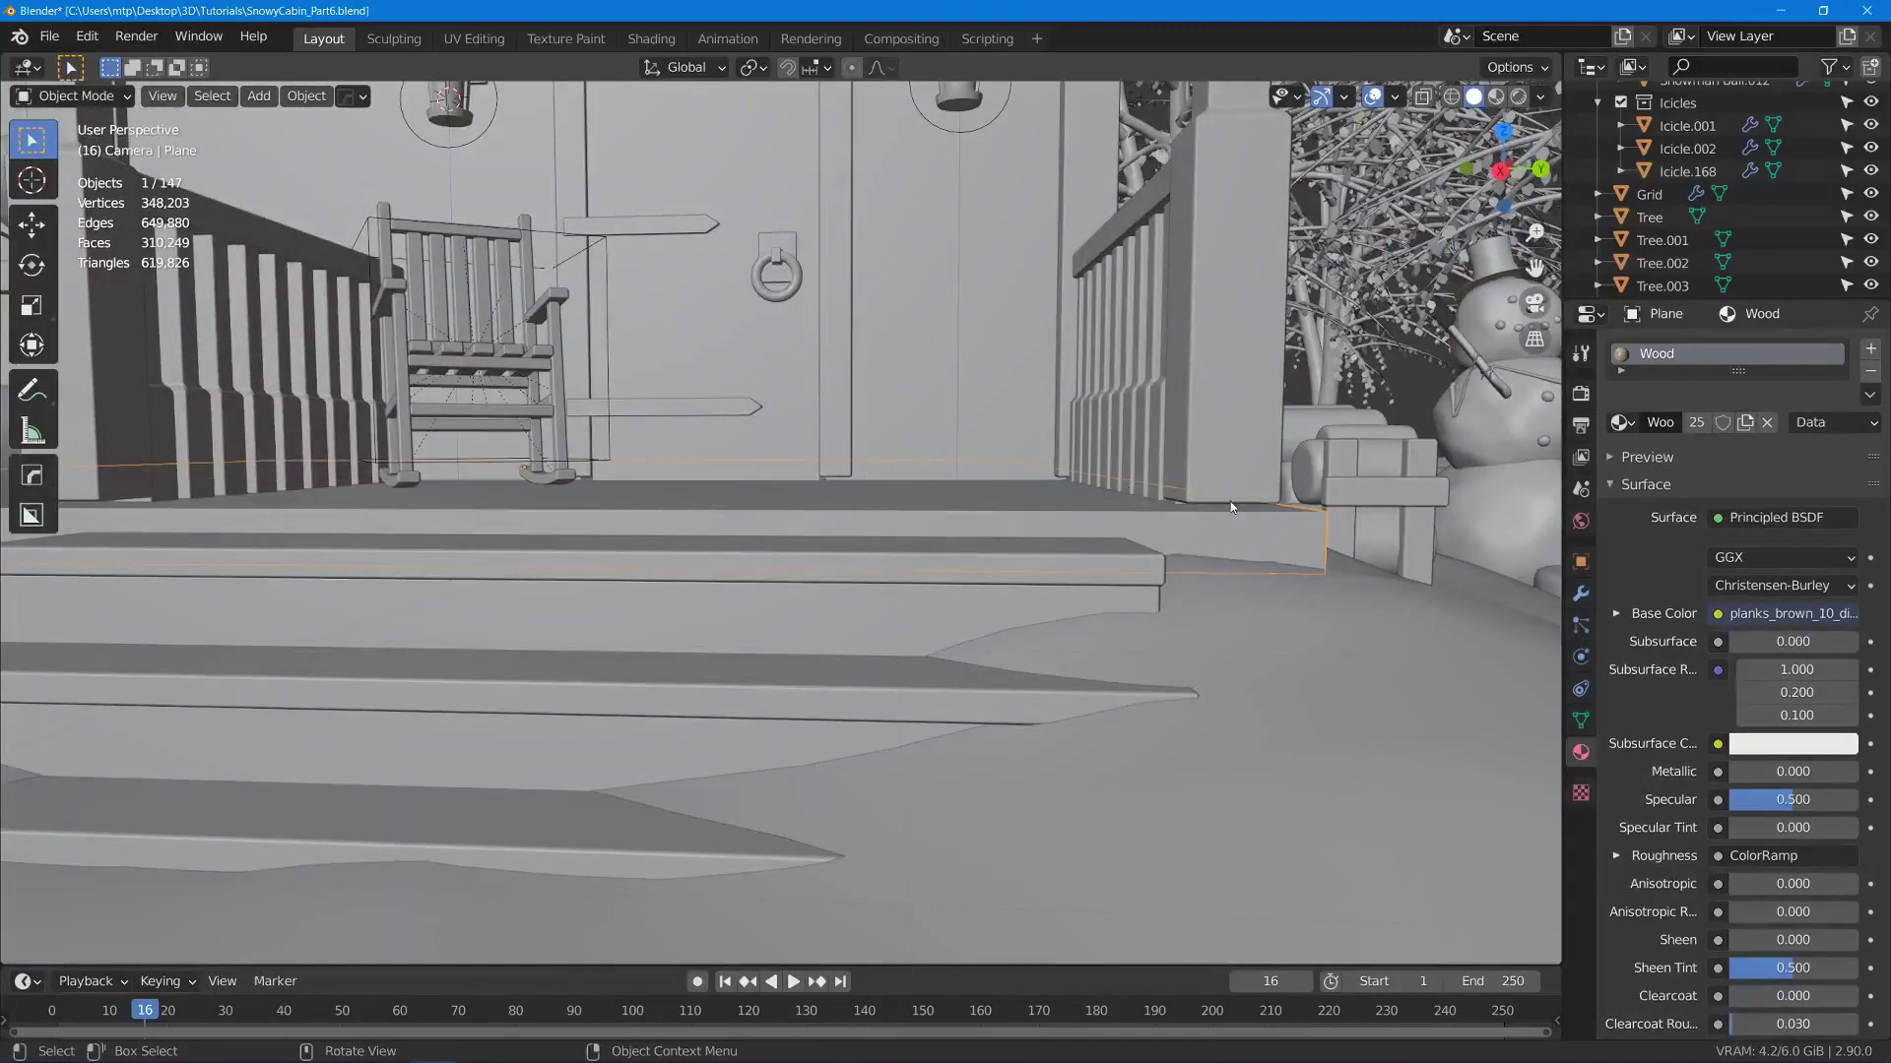
pyautogui.press('g')
pyautogui.press('z')
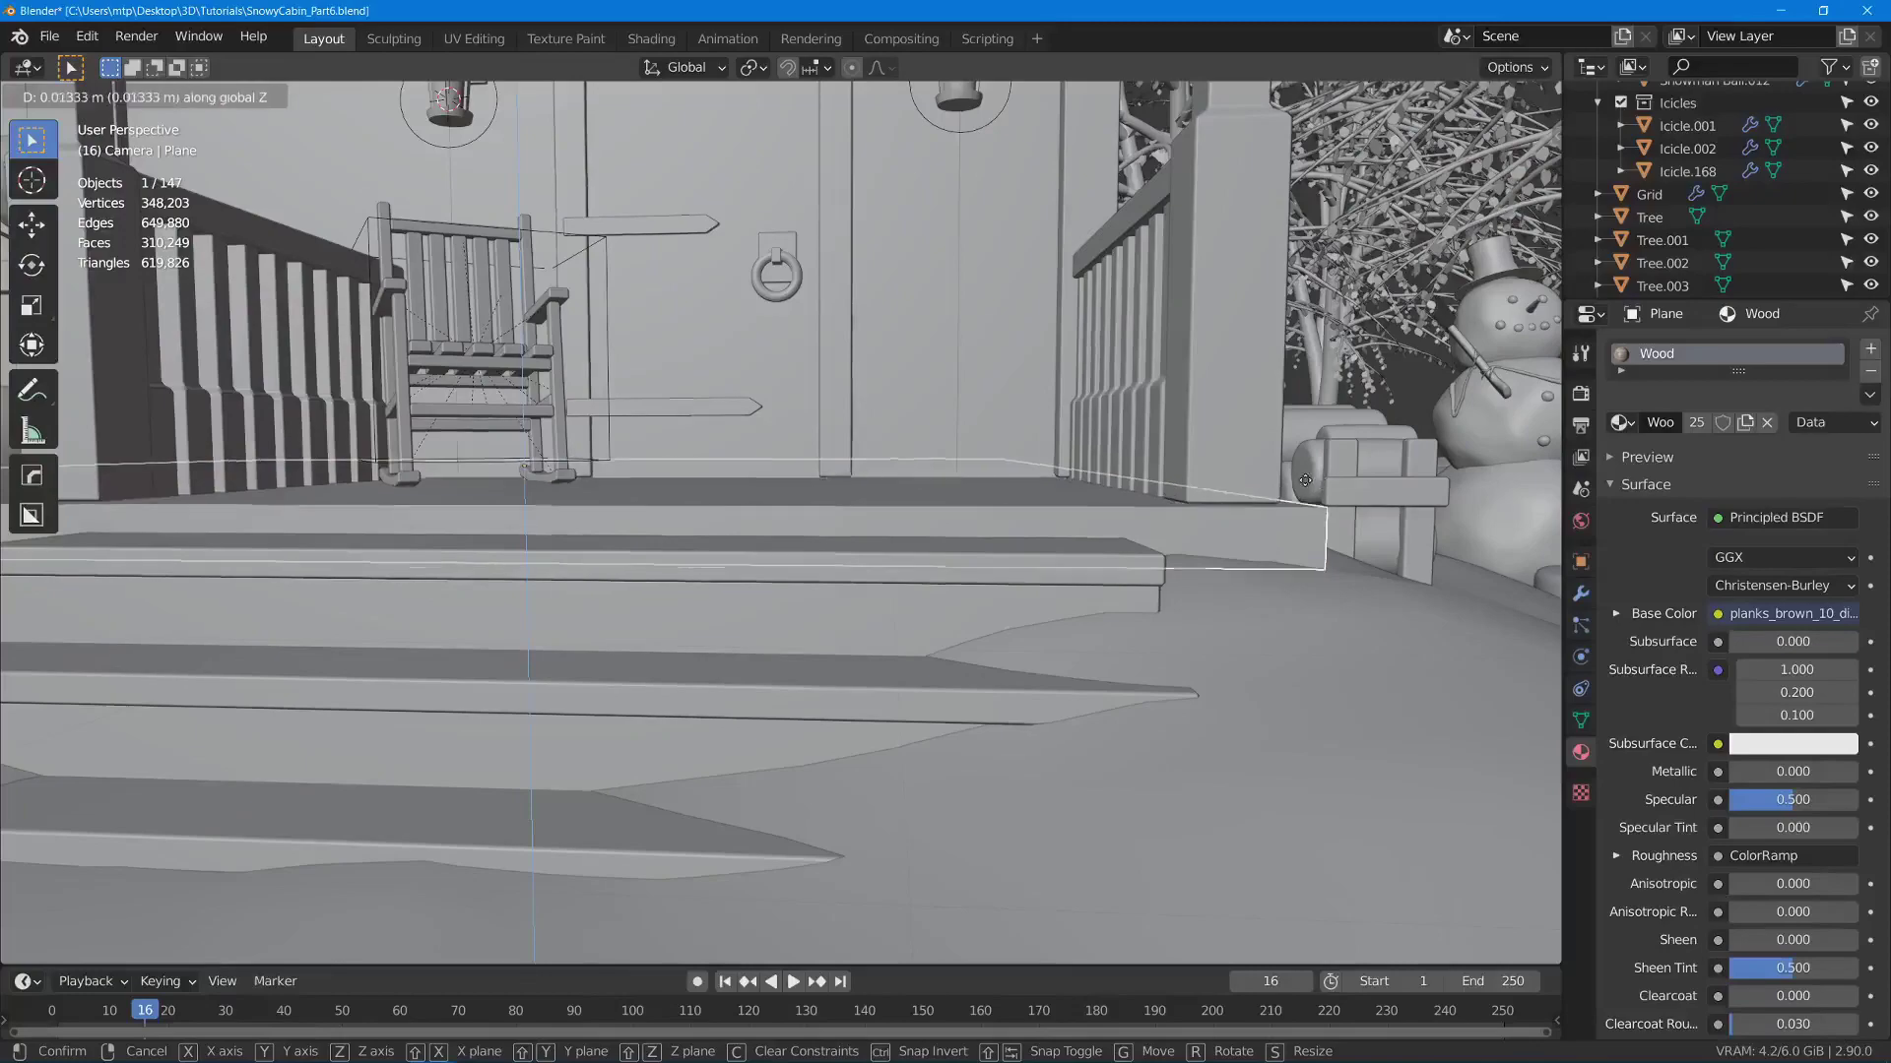
pyautogui.click(1303, 483)
pyautogui.hotkey('alt', 'a')
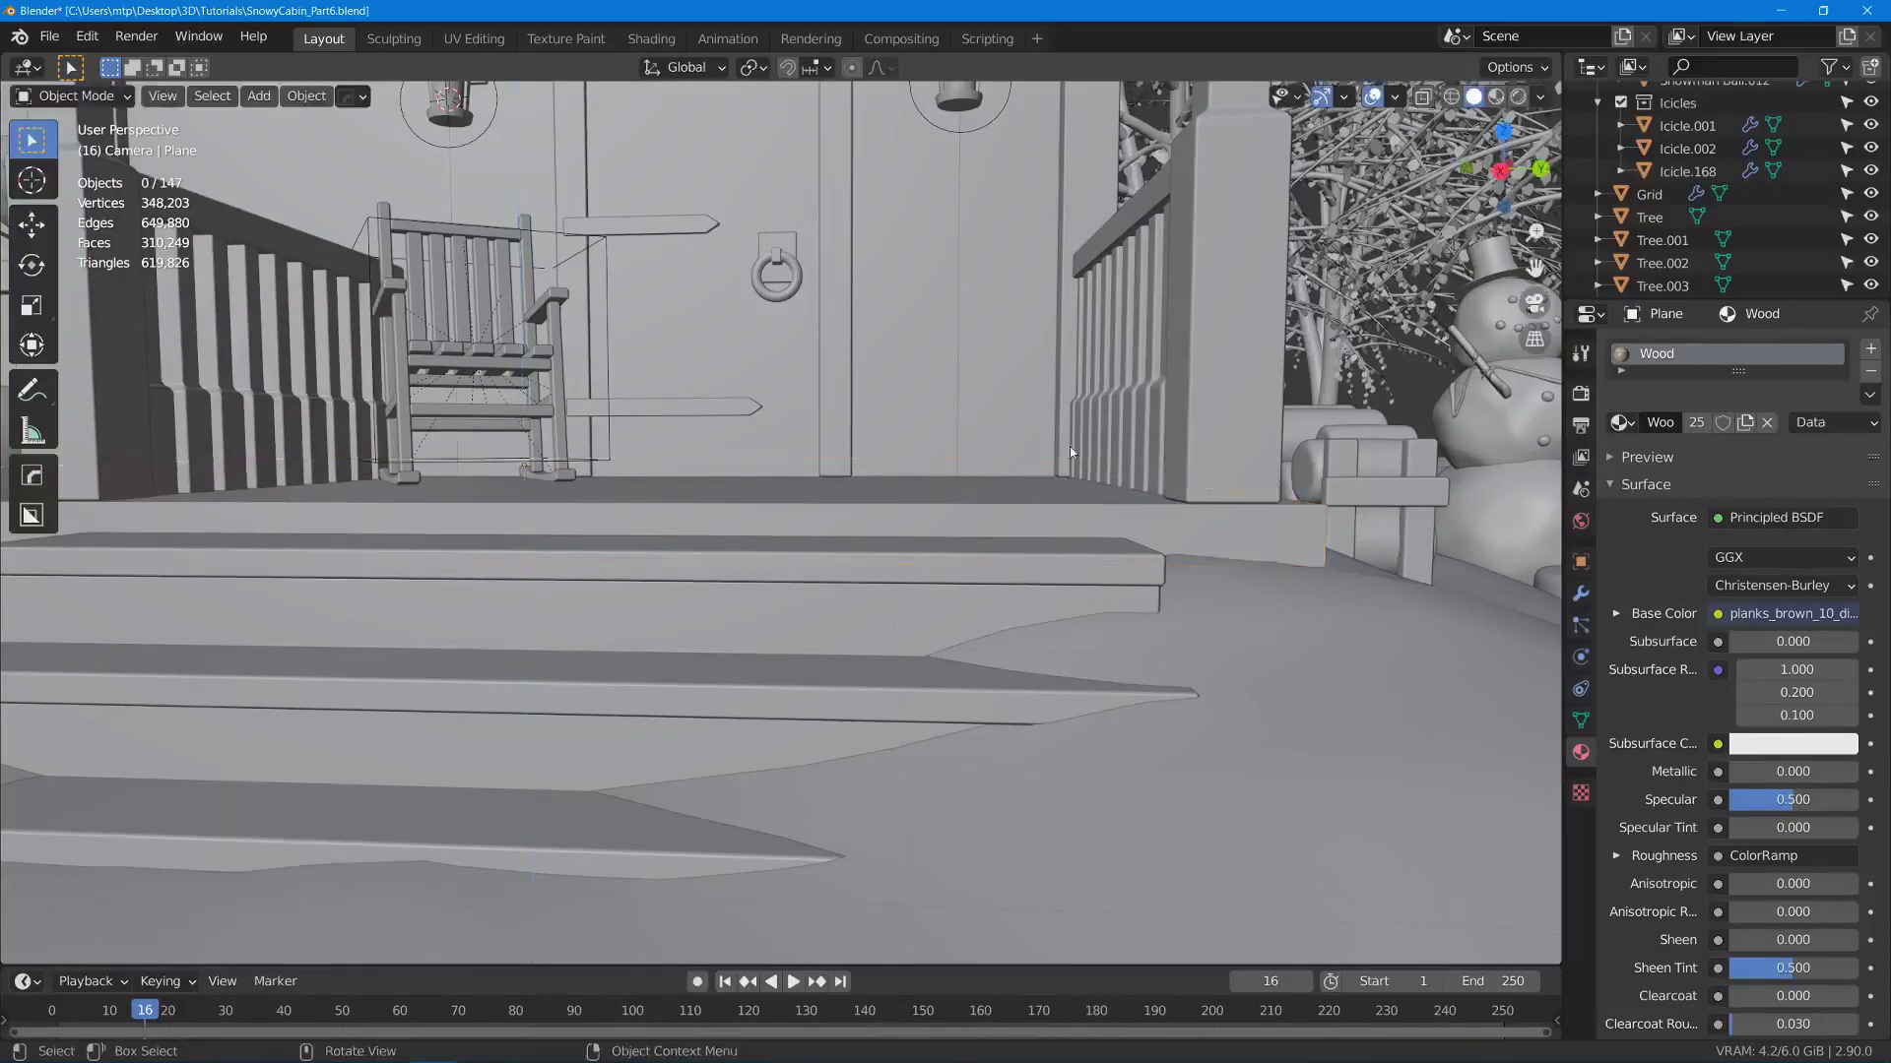
# - Show the whole porch from an elevated angle in material preview shading
pyautogui.scroll(-3, 1069, 446)
pyautogui.moveTo(1069, 447)
pyautogui.mouseDown(button='middle')
pyautogui.moveTo(690, 448)
pyautogui.moveTo(858, 496)
pyautogui.moveTo(1148, 628)
pyautogui.moveTo(1119, 624)
pyautogui.mouseUp(button='middle')
pyautogui.press('z')
pyautogui.click(1209, 779)
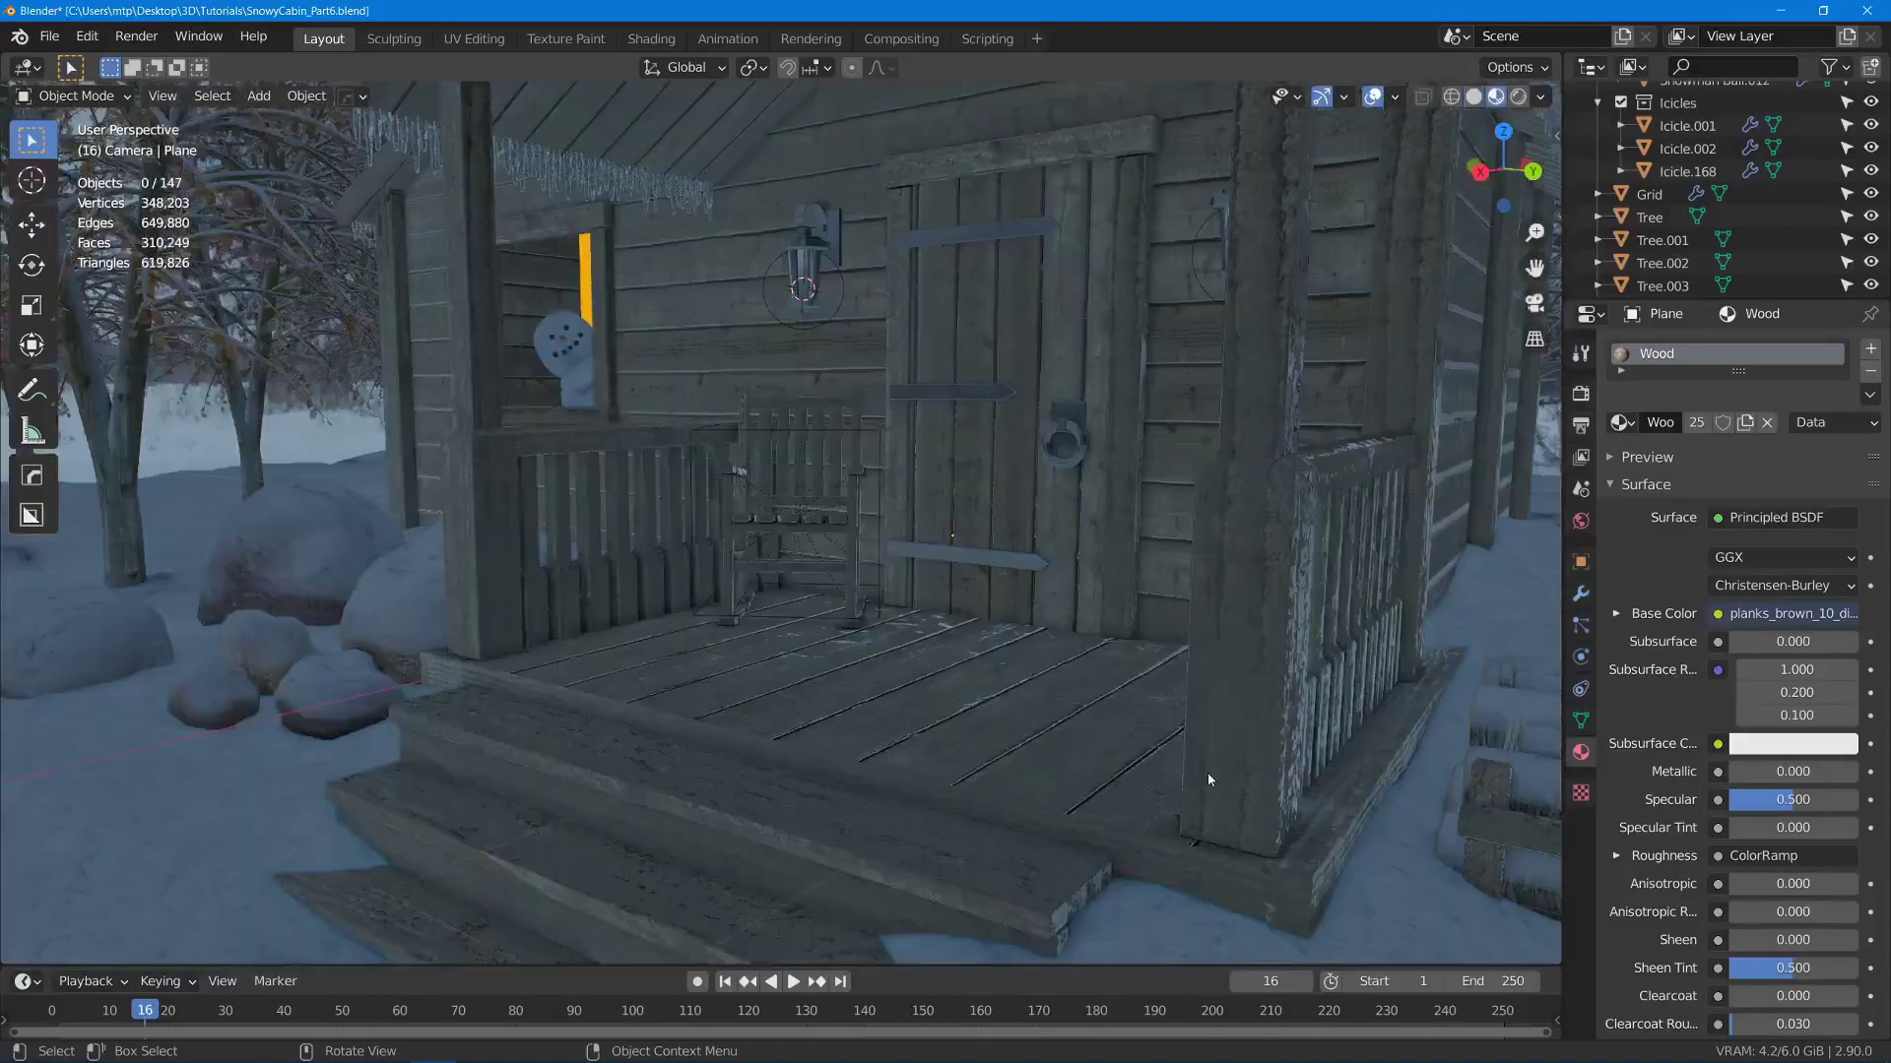
# - Save the file, show the render properties and preview the whole cabin in rendered shading
pyautogui.moveTo(1209, 778); pyautogui.dragTo(1163, 717, button='middle')
pyautogui.hotkey('ctrl', 's')
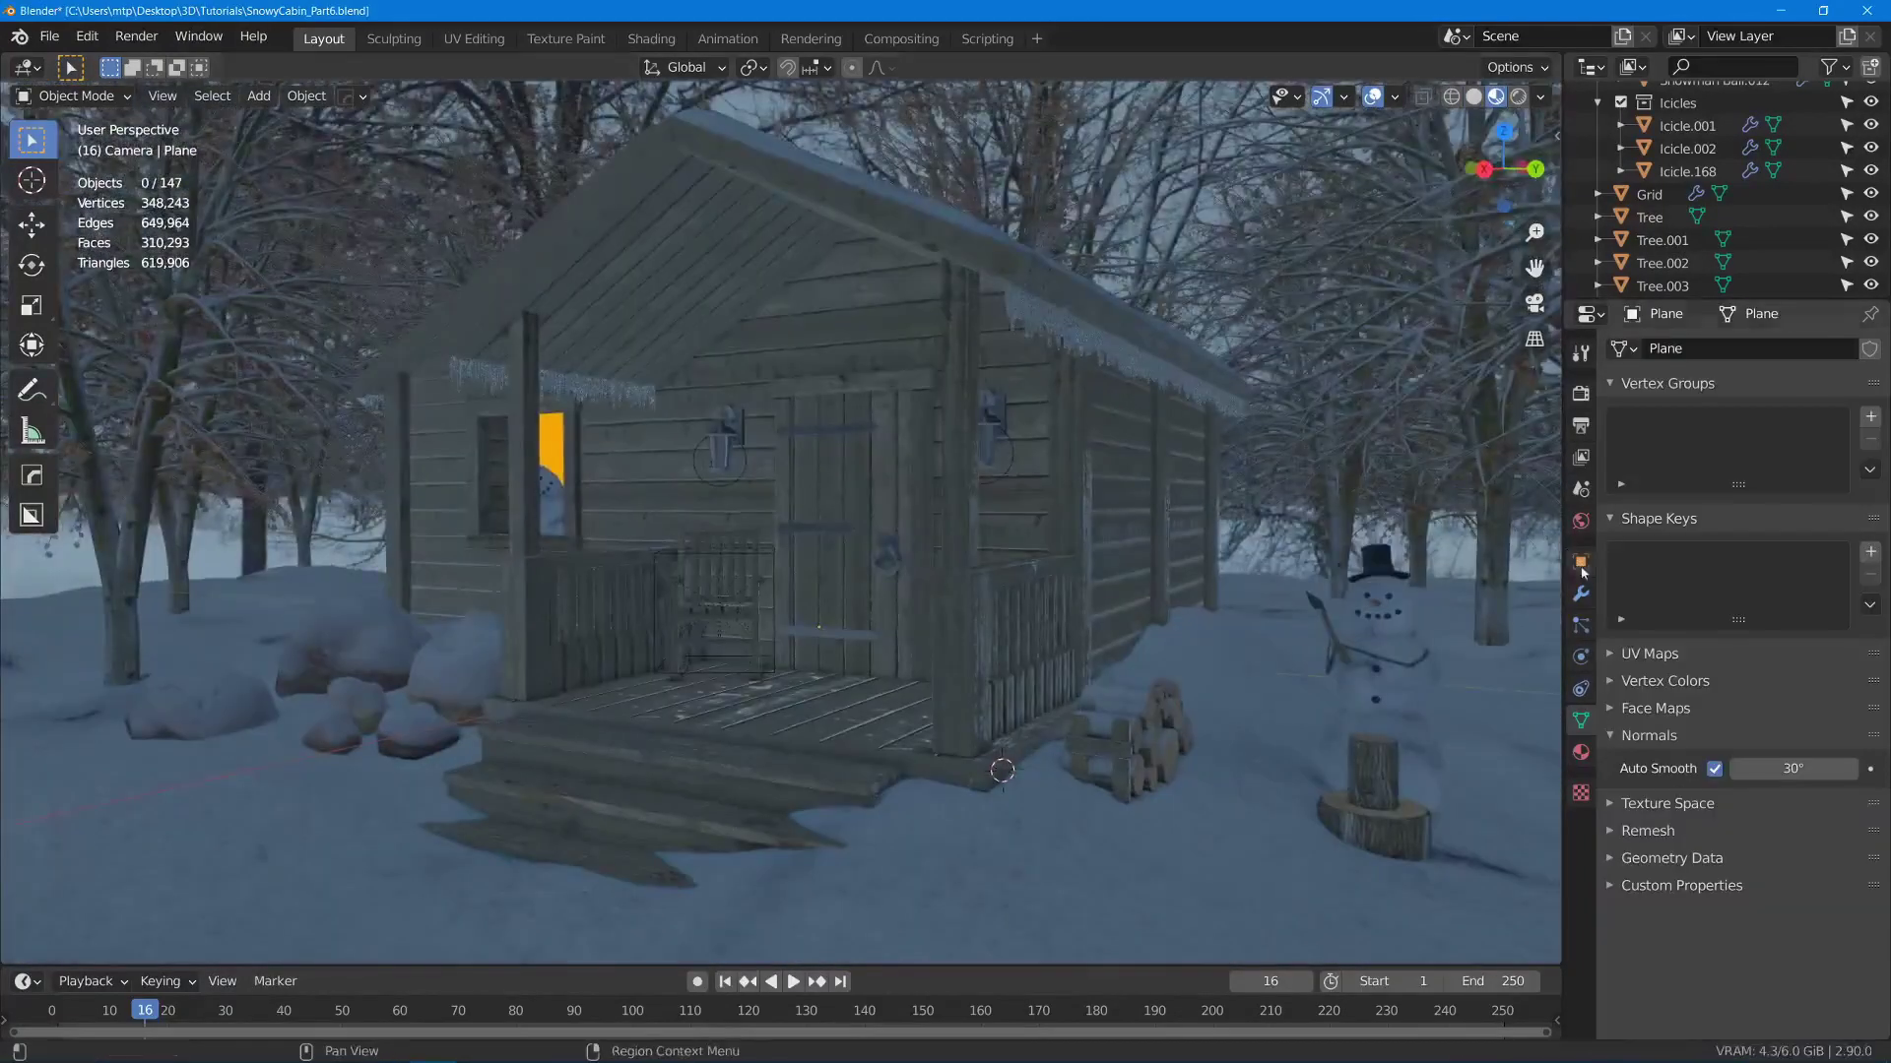
pyautogui.click(1581, 393)
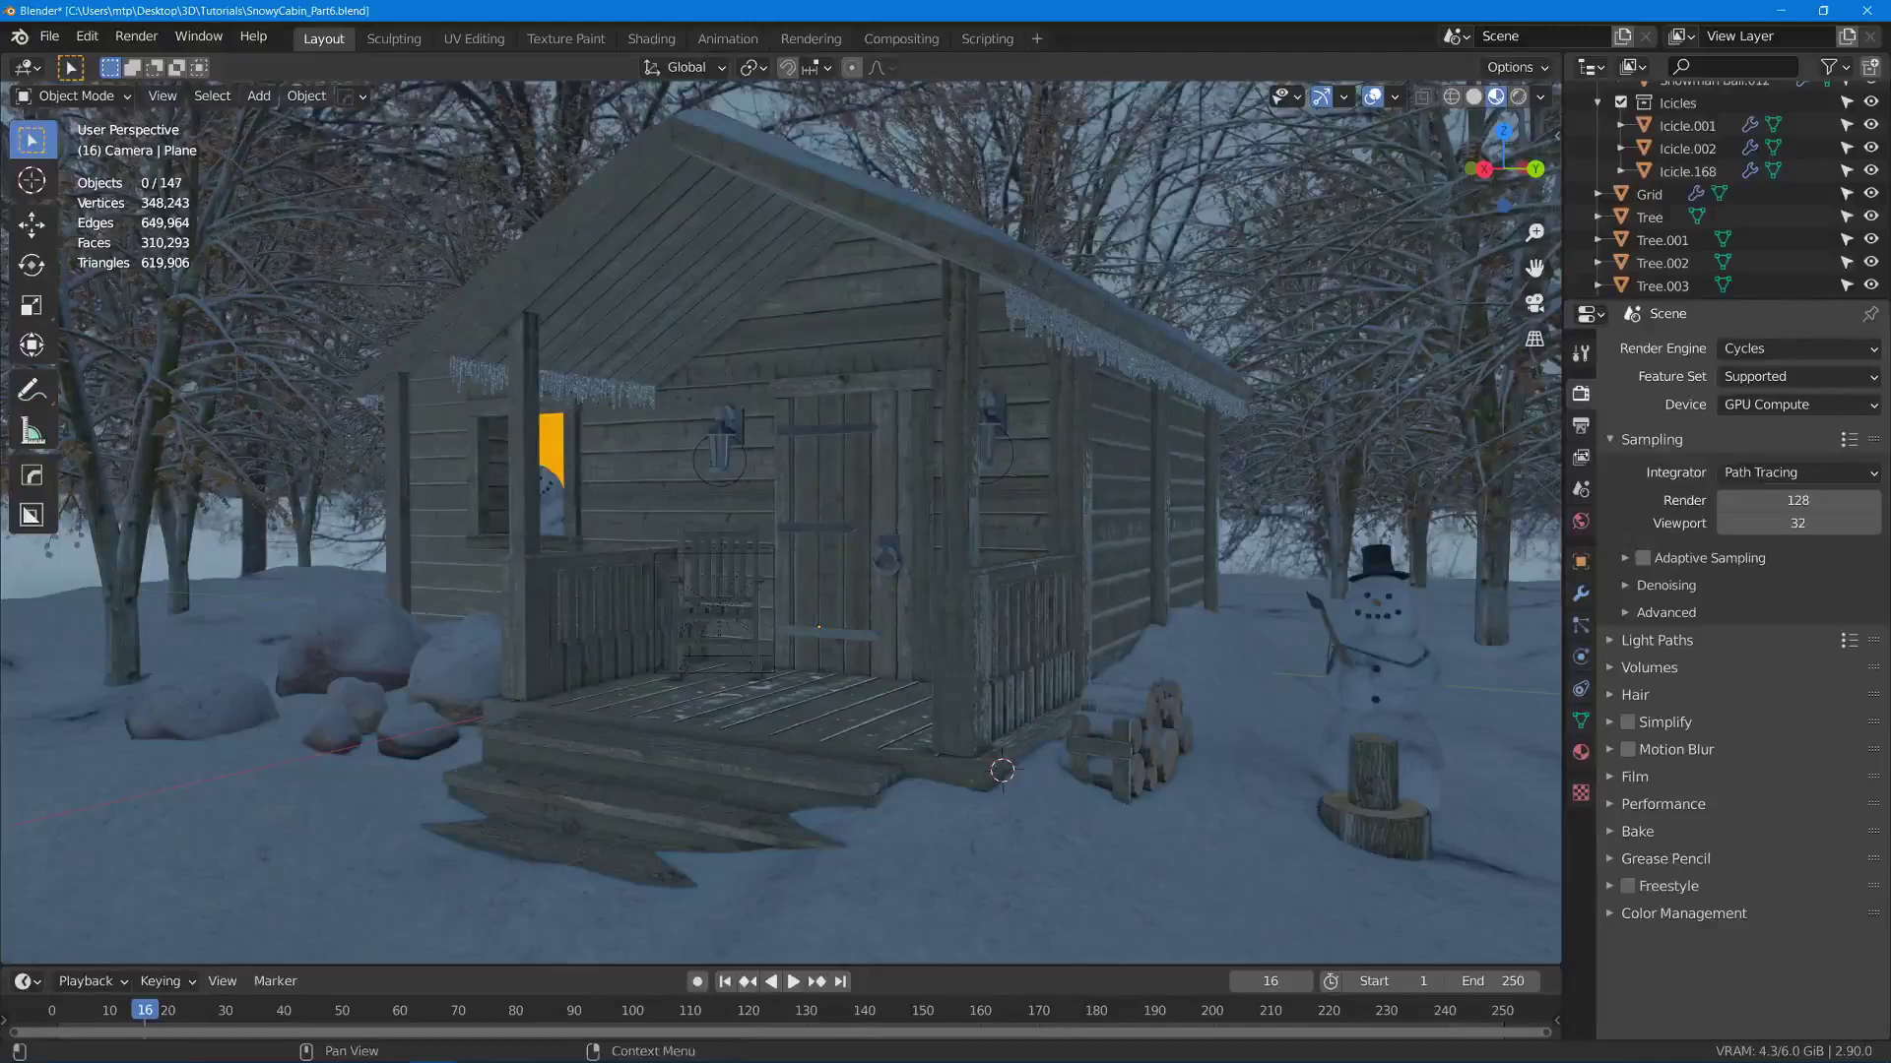
pyautogui.press('z')
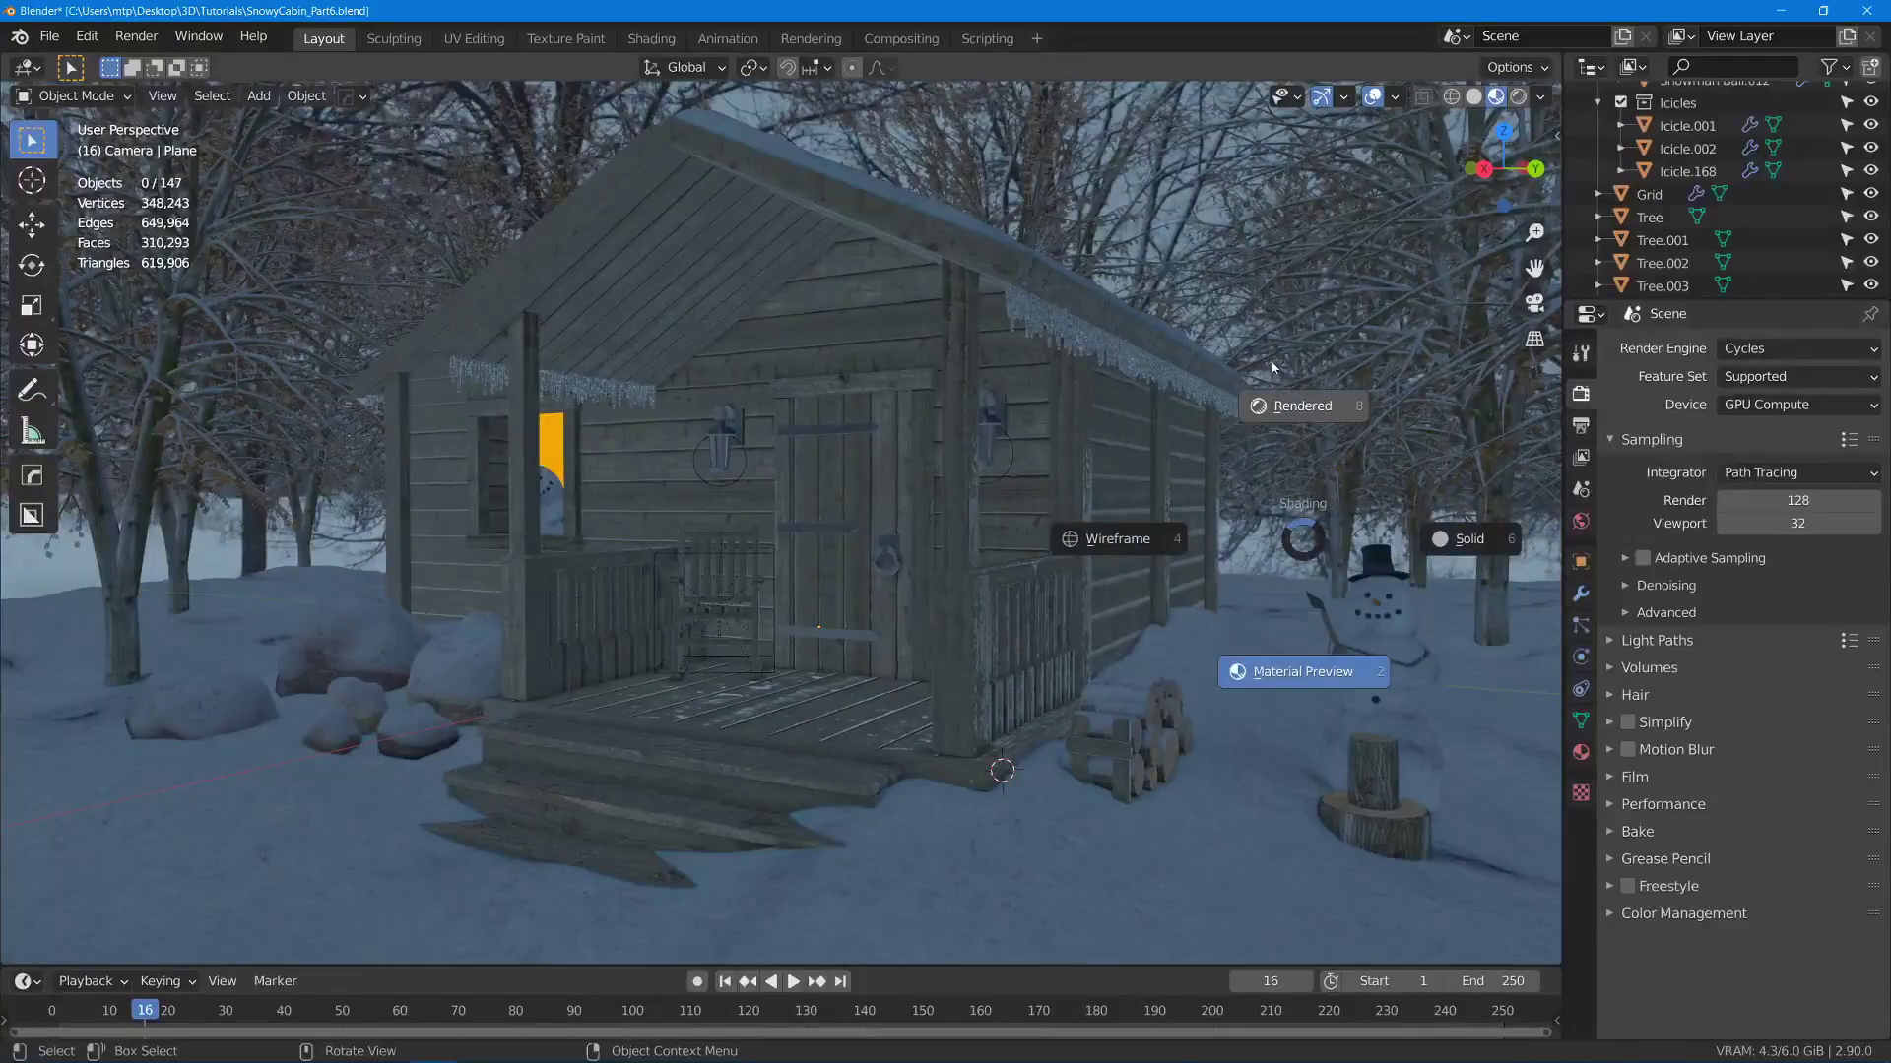
pyautogui.click(1300, 363)
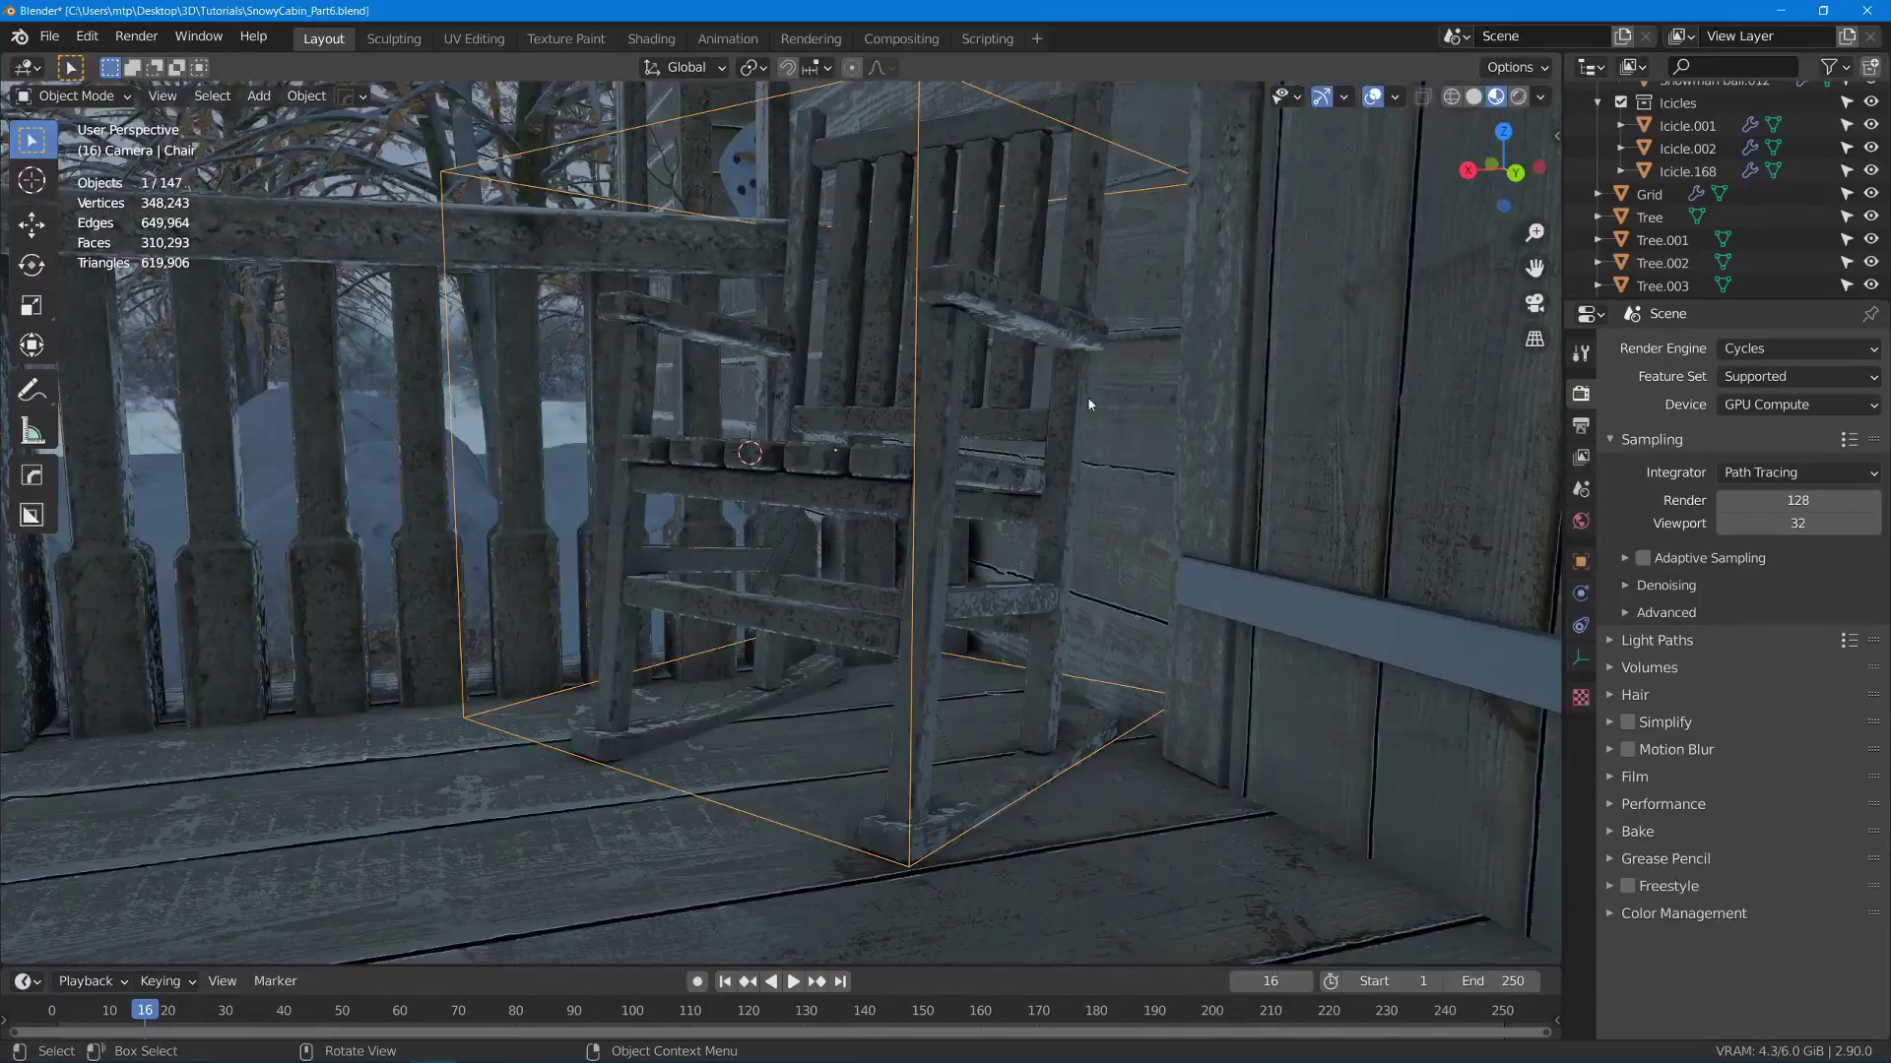
# - Raise the rocking chair about 0.02 m along Z on the porch floor and save the file
pyautogui.press('g')
pyautogui.press('z')
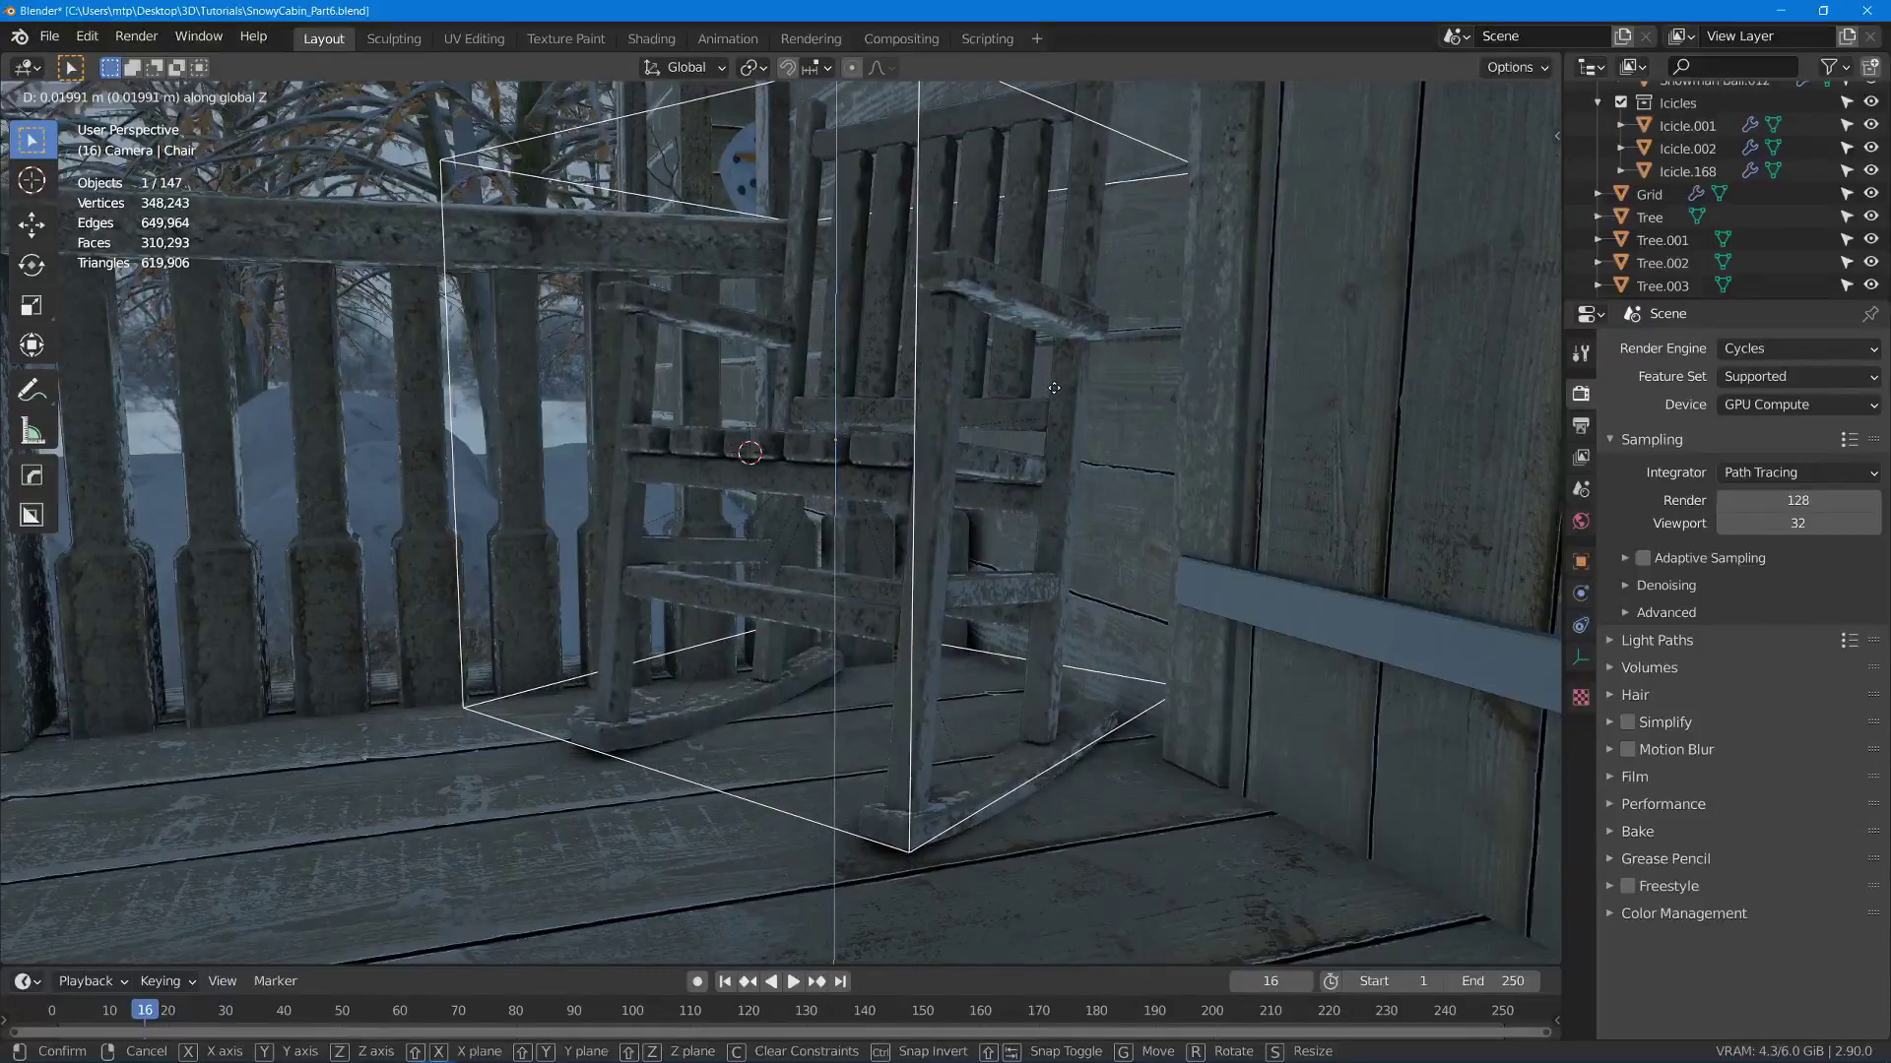
pyautogui.click(1052, 392)
pyautogui.scroll(-10, 997, 517)
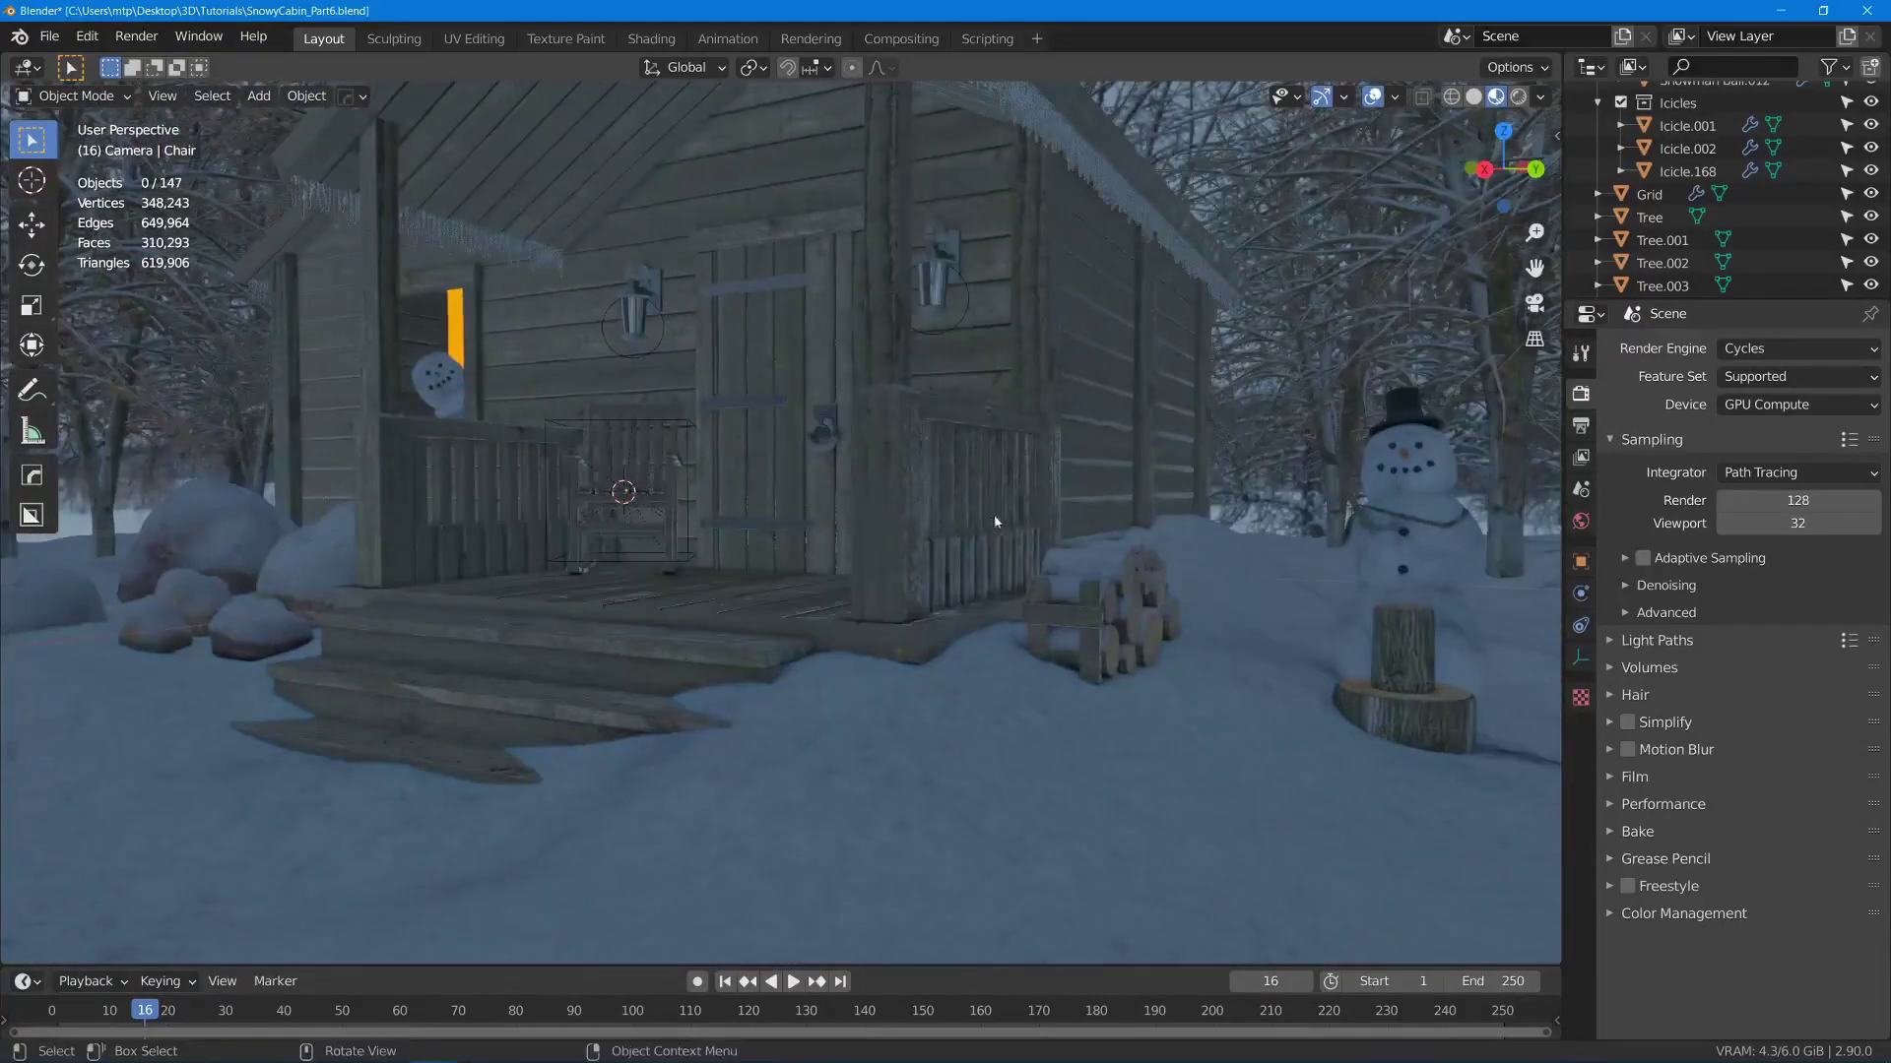
pyautogui.hotkey('ctrl', 's')
pyautogui.scroll(3, 1024, 527)
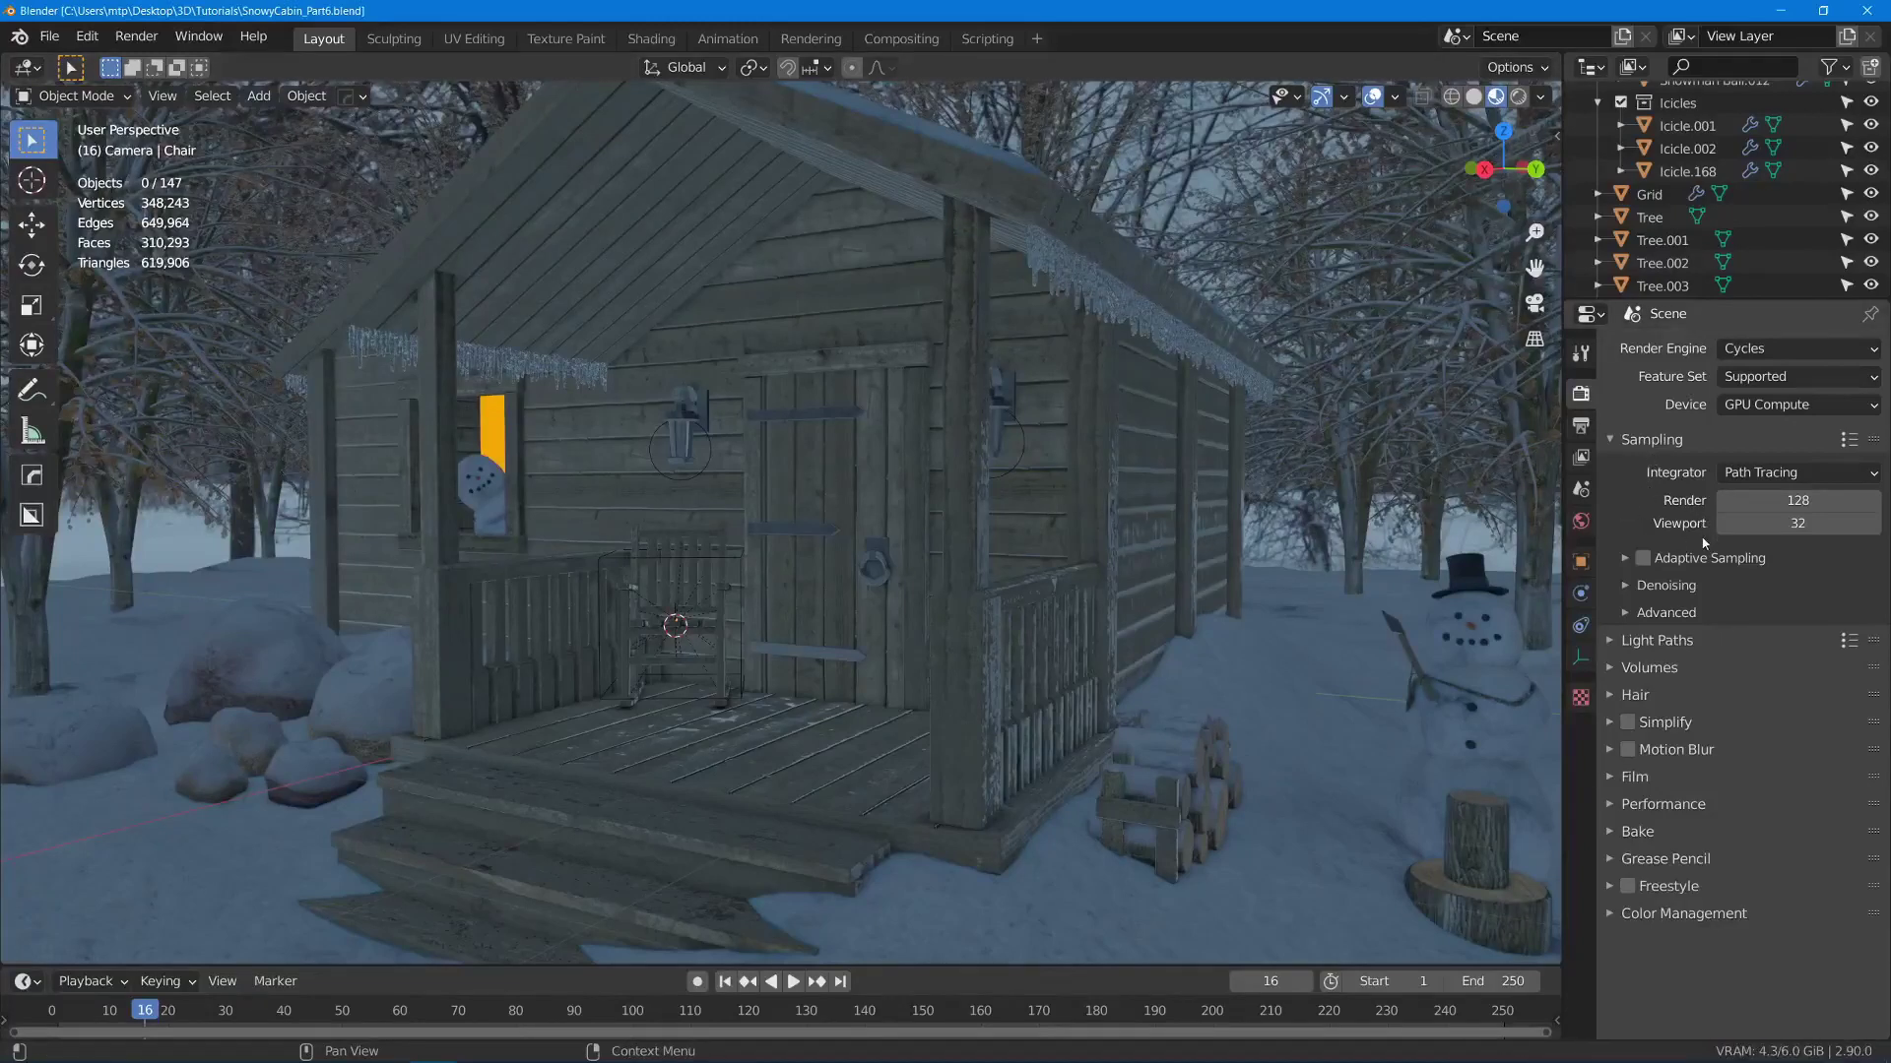
# - Configure rendering for Cycles on GPU Compute with 128 render samples
pyautogui.click(1748, 352)
pyautogui.click(1751, 357)
pyautogui.click(1756, 414)
pyautogui.click(1752, 409)
pyautogui.click(1779, 501)
pyautogui.press('Return')
# - Enable denoising for the final render with OpenImageDenoise as the denoiser
pyautogui.click(1629, 588)
pyautogui.click(1724, 618)
pyautogui.click(1763, 618)
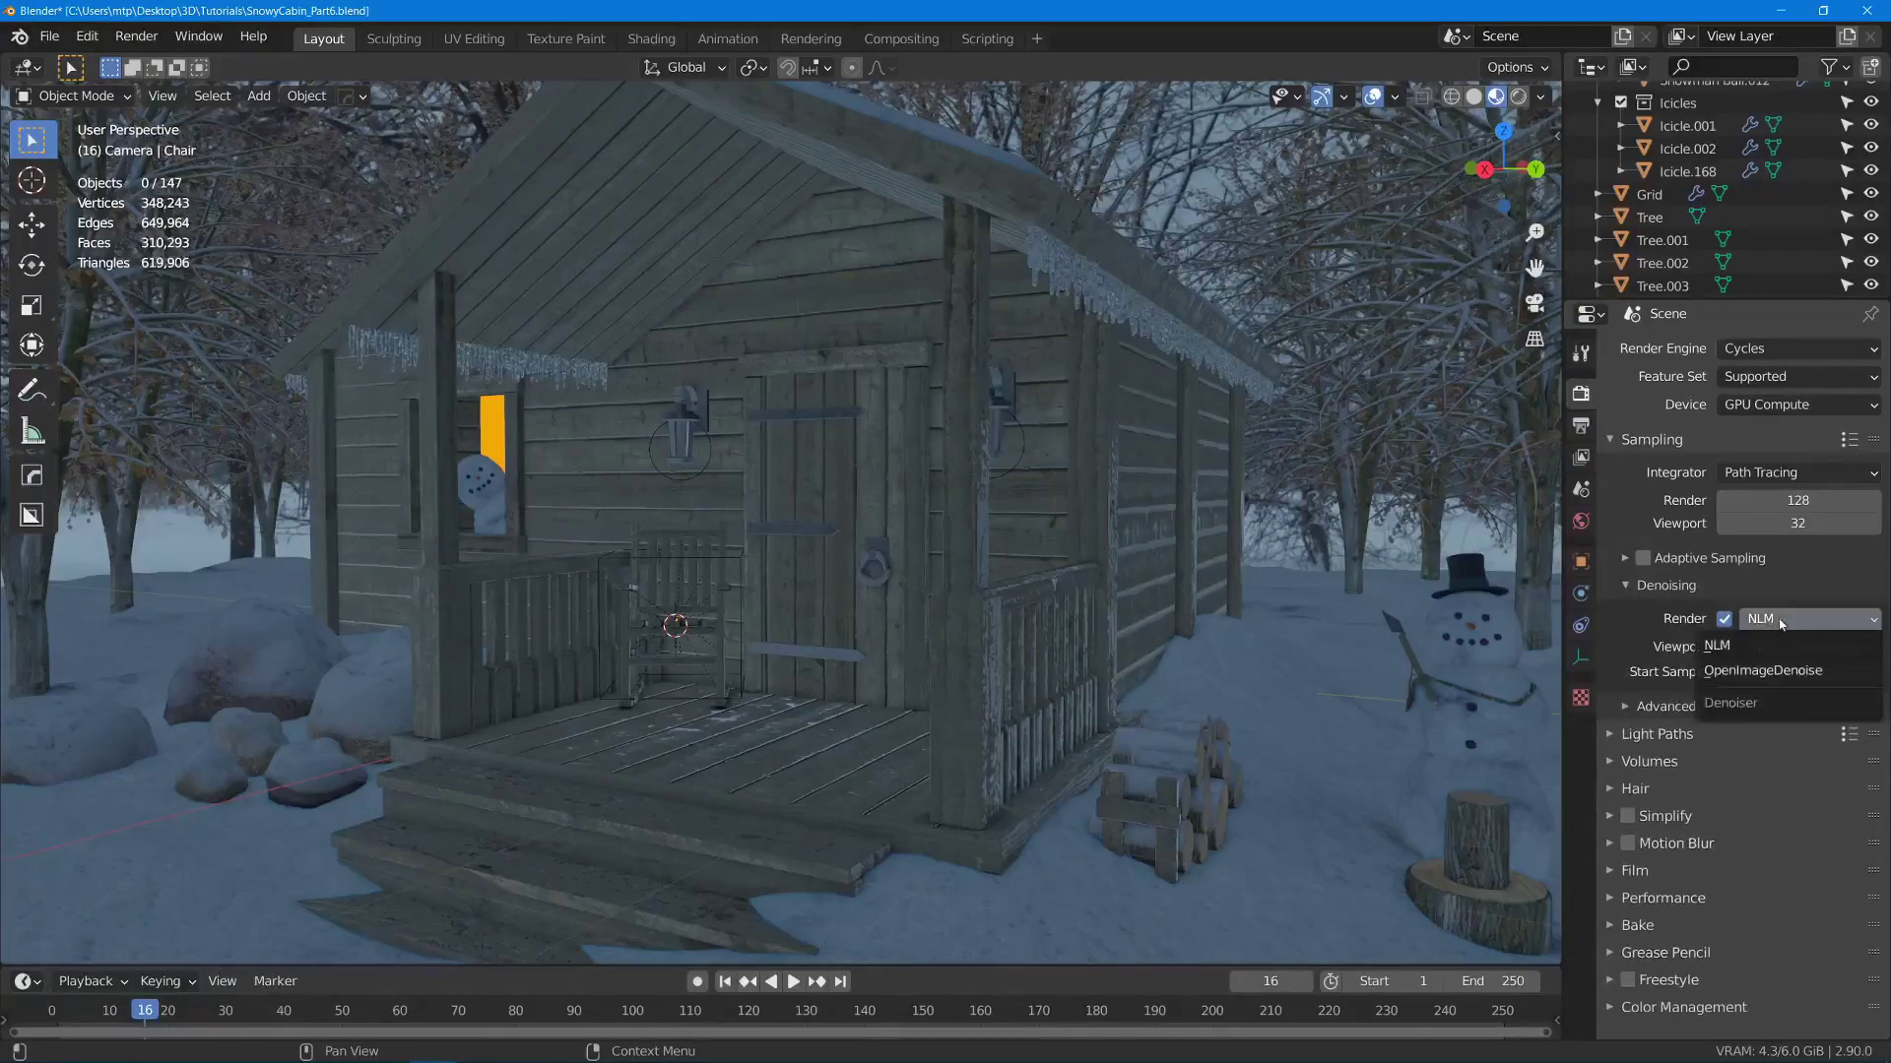
pyautogui.click(1763, 673)
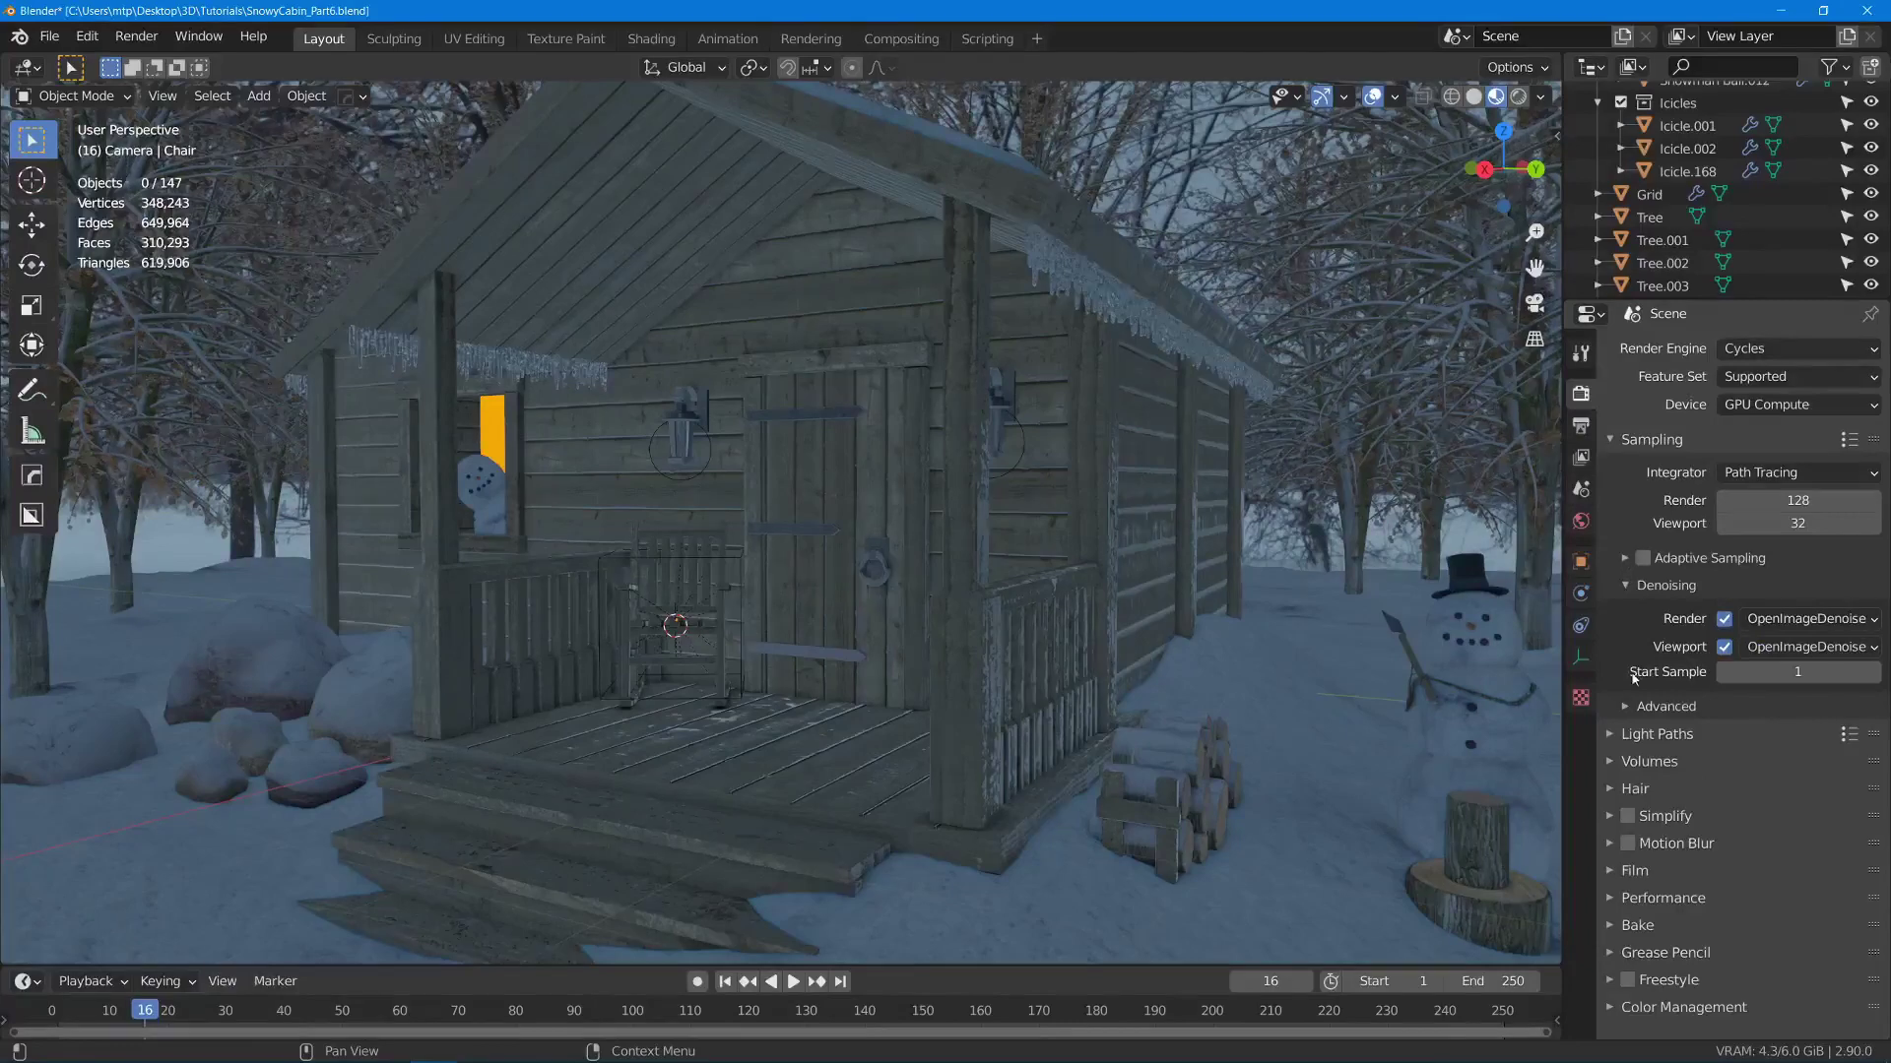
# - Set the total maximum light bounces to 6
pyautogui.click(1612, 735)
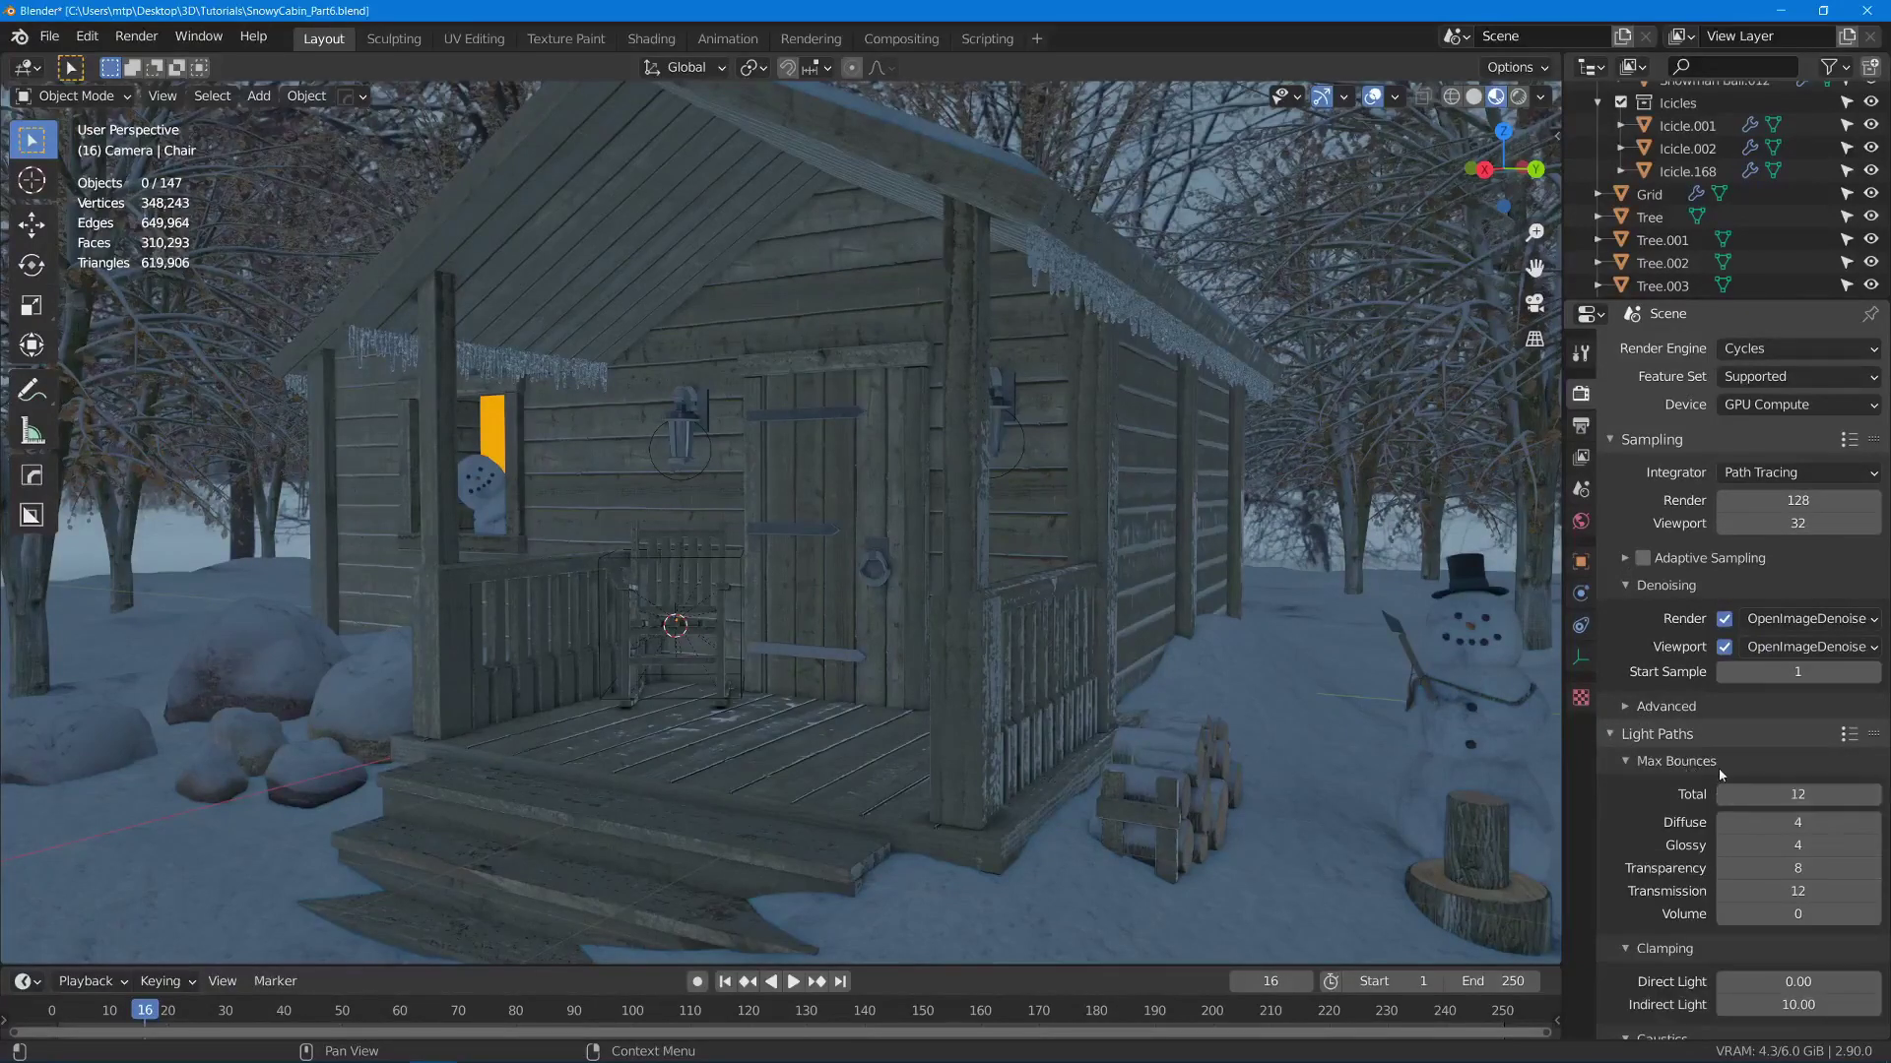
pyautogui.click(1820, 797)
pyautogui.write('6')
pyautogui.press('Return')
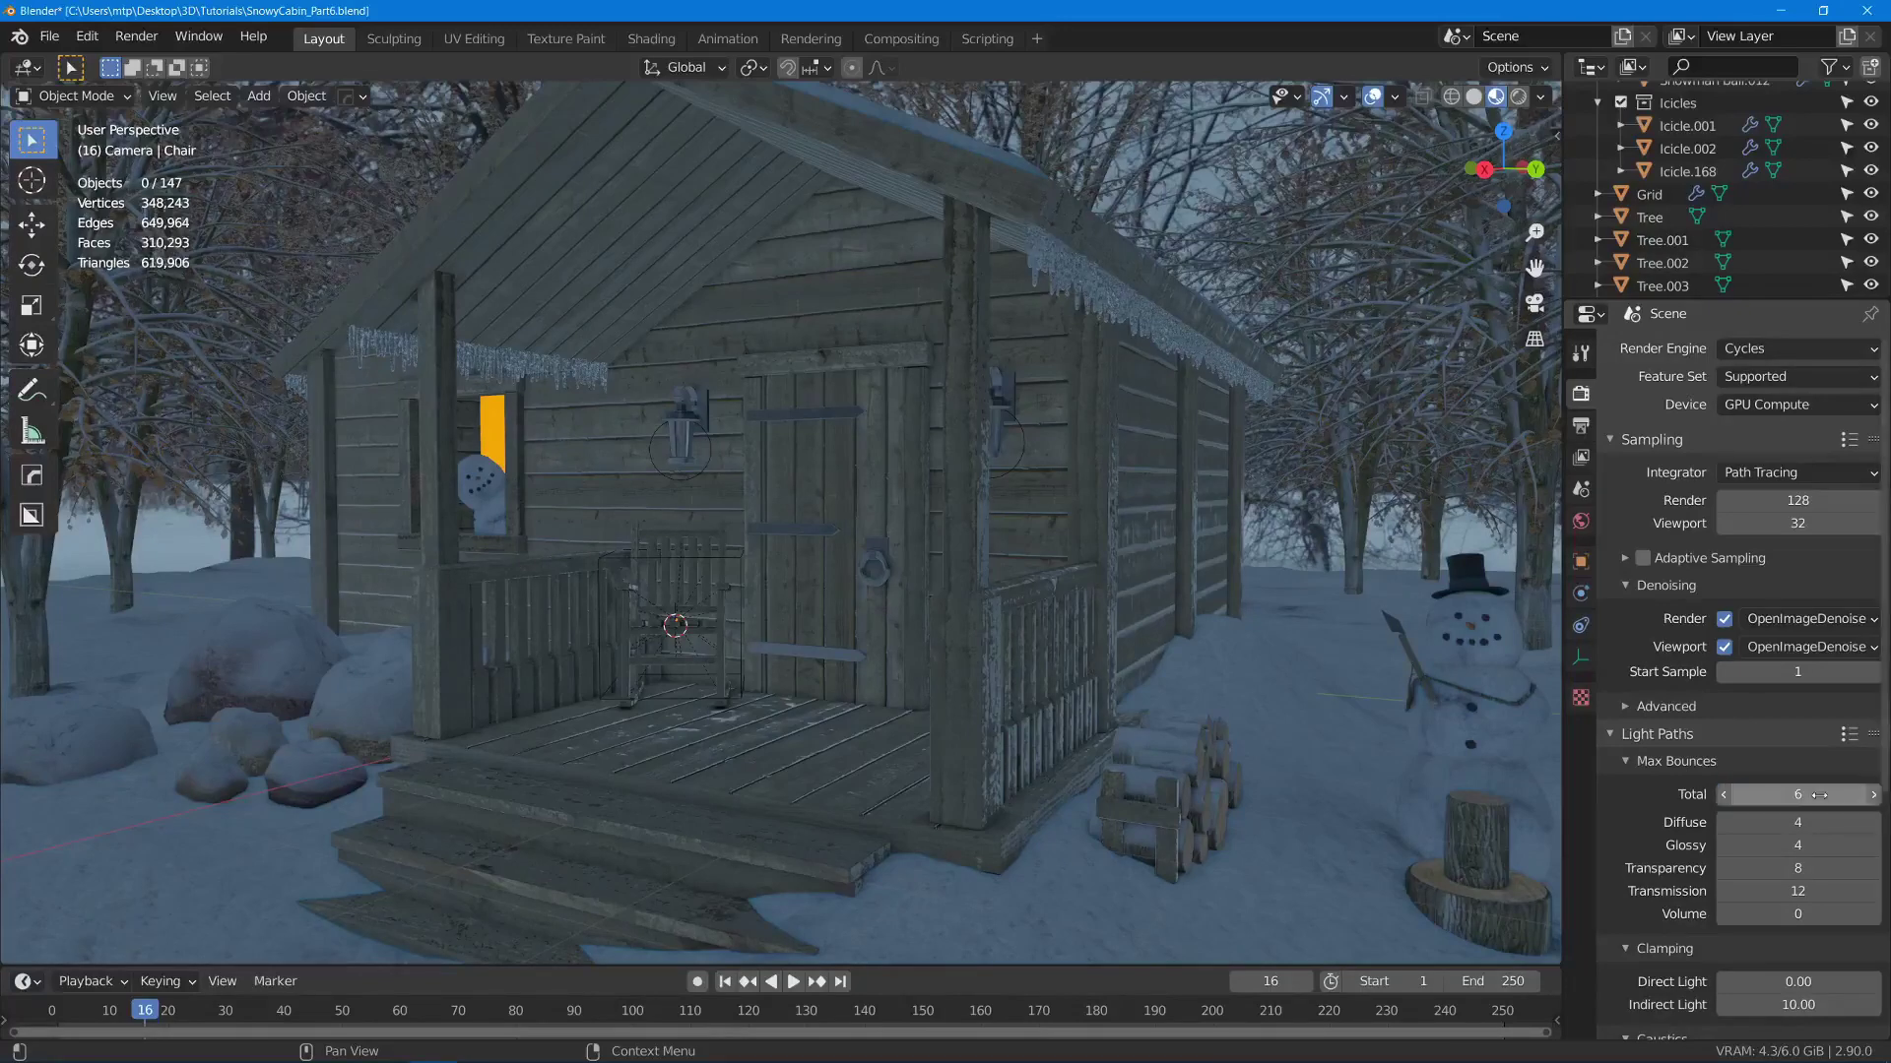
# - Review the output settings and enable the Mist and Cryptomatte Material passes for the view layer
pyautogui.click(1581, 424)
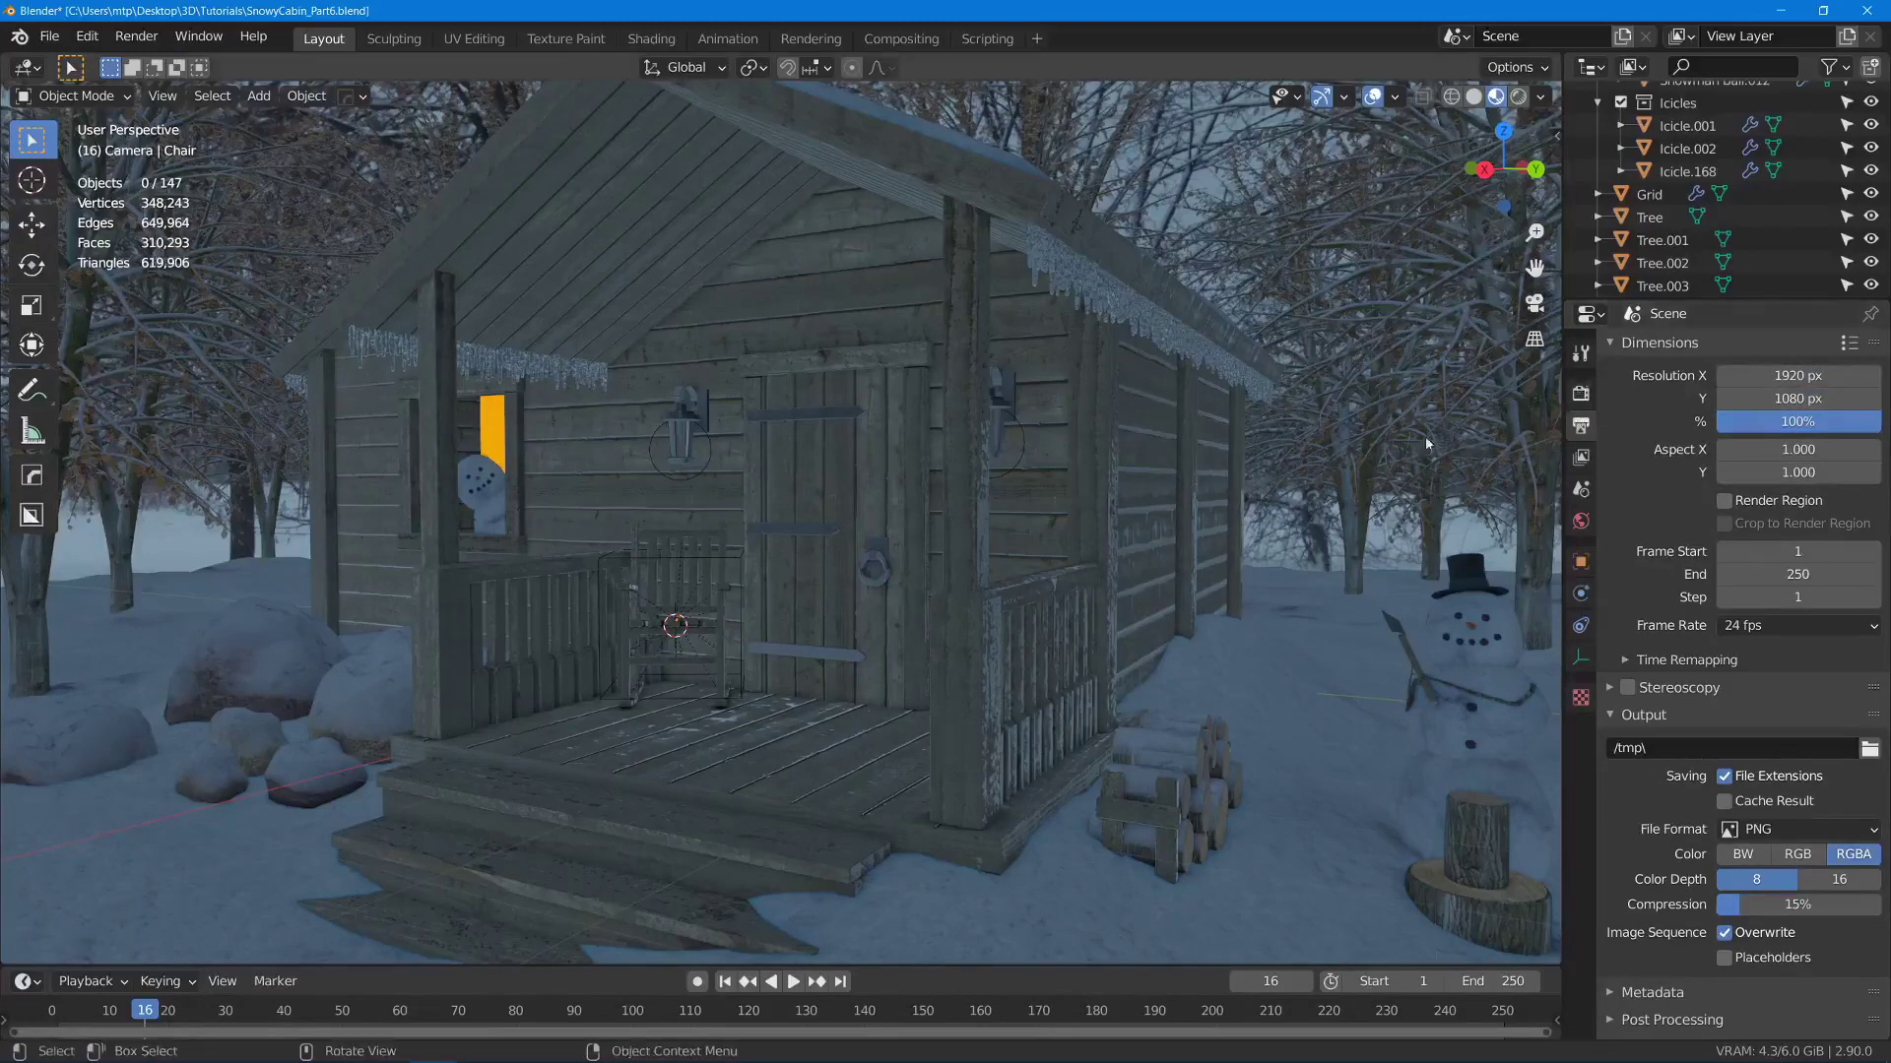
pyautogui.click(1583, 458)
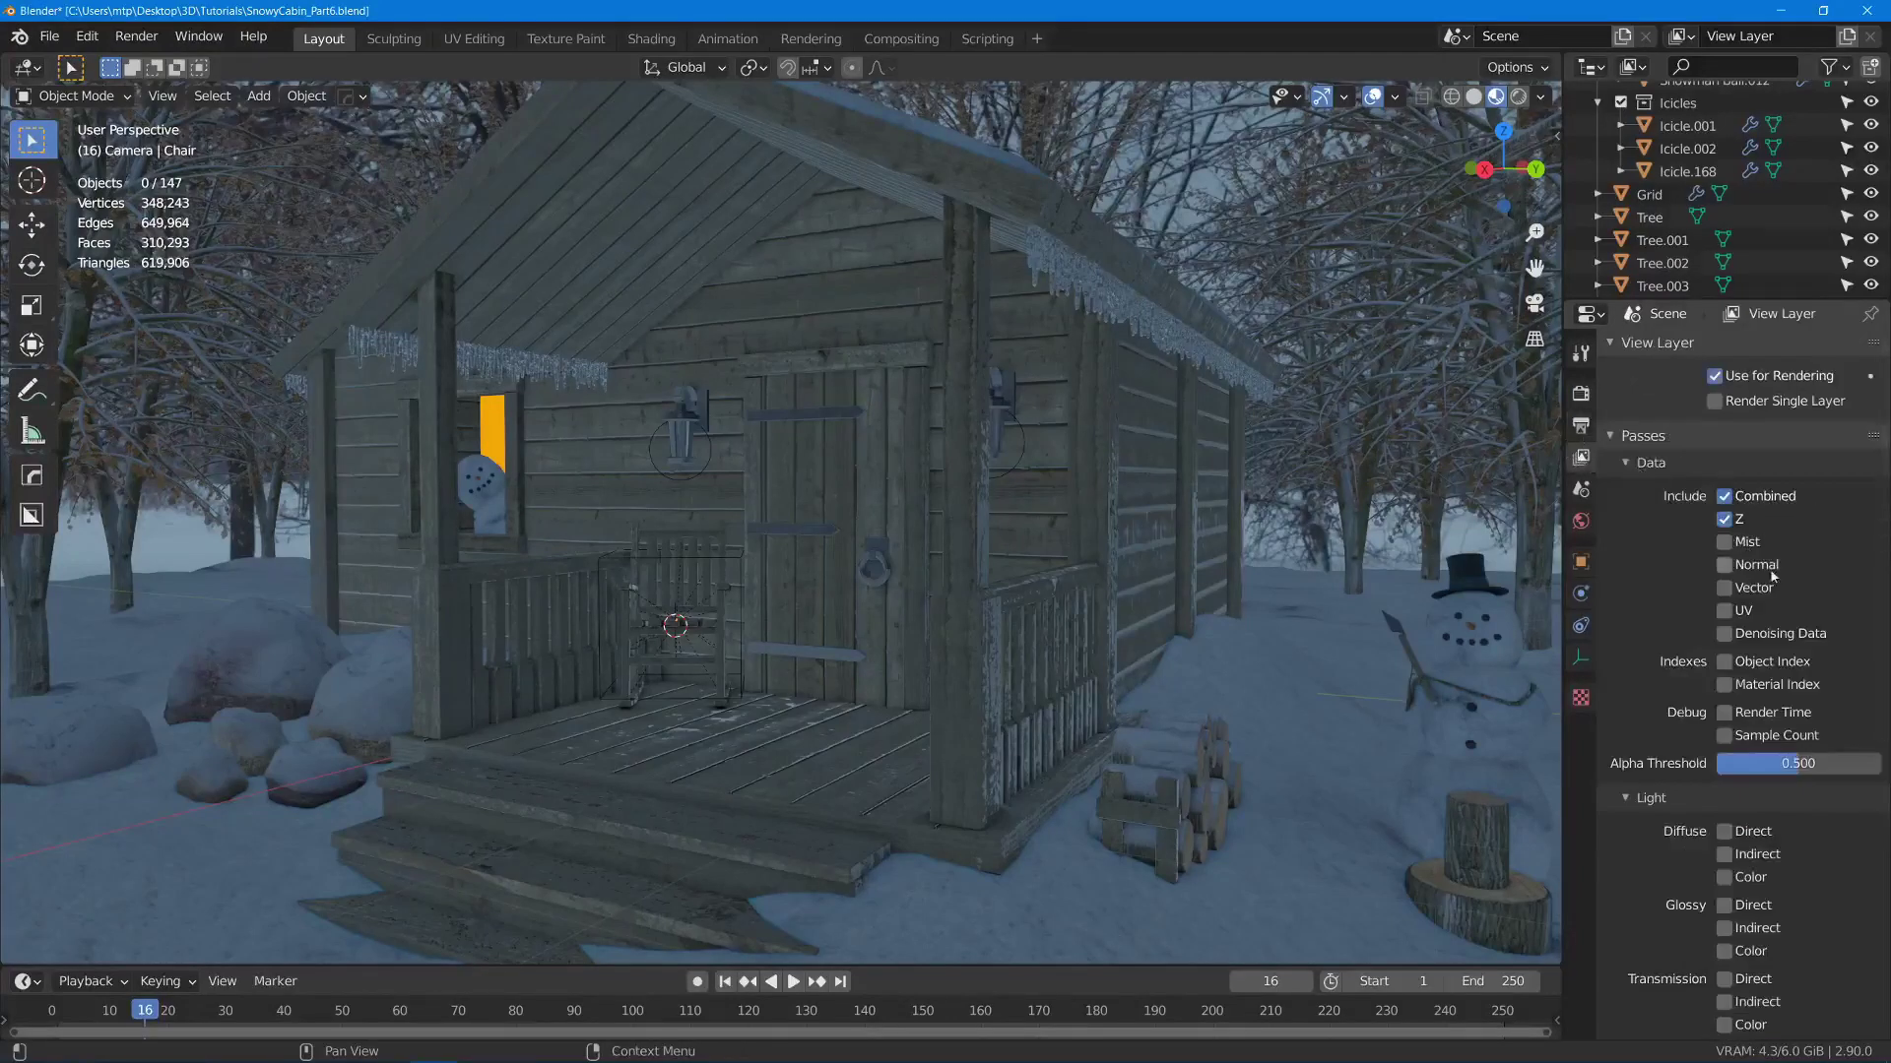
pyautogui.scroll(-1, 1781, 493)
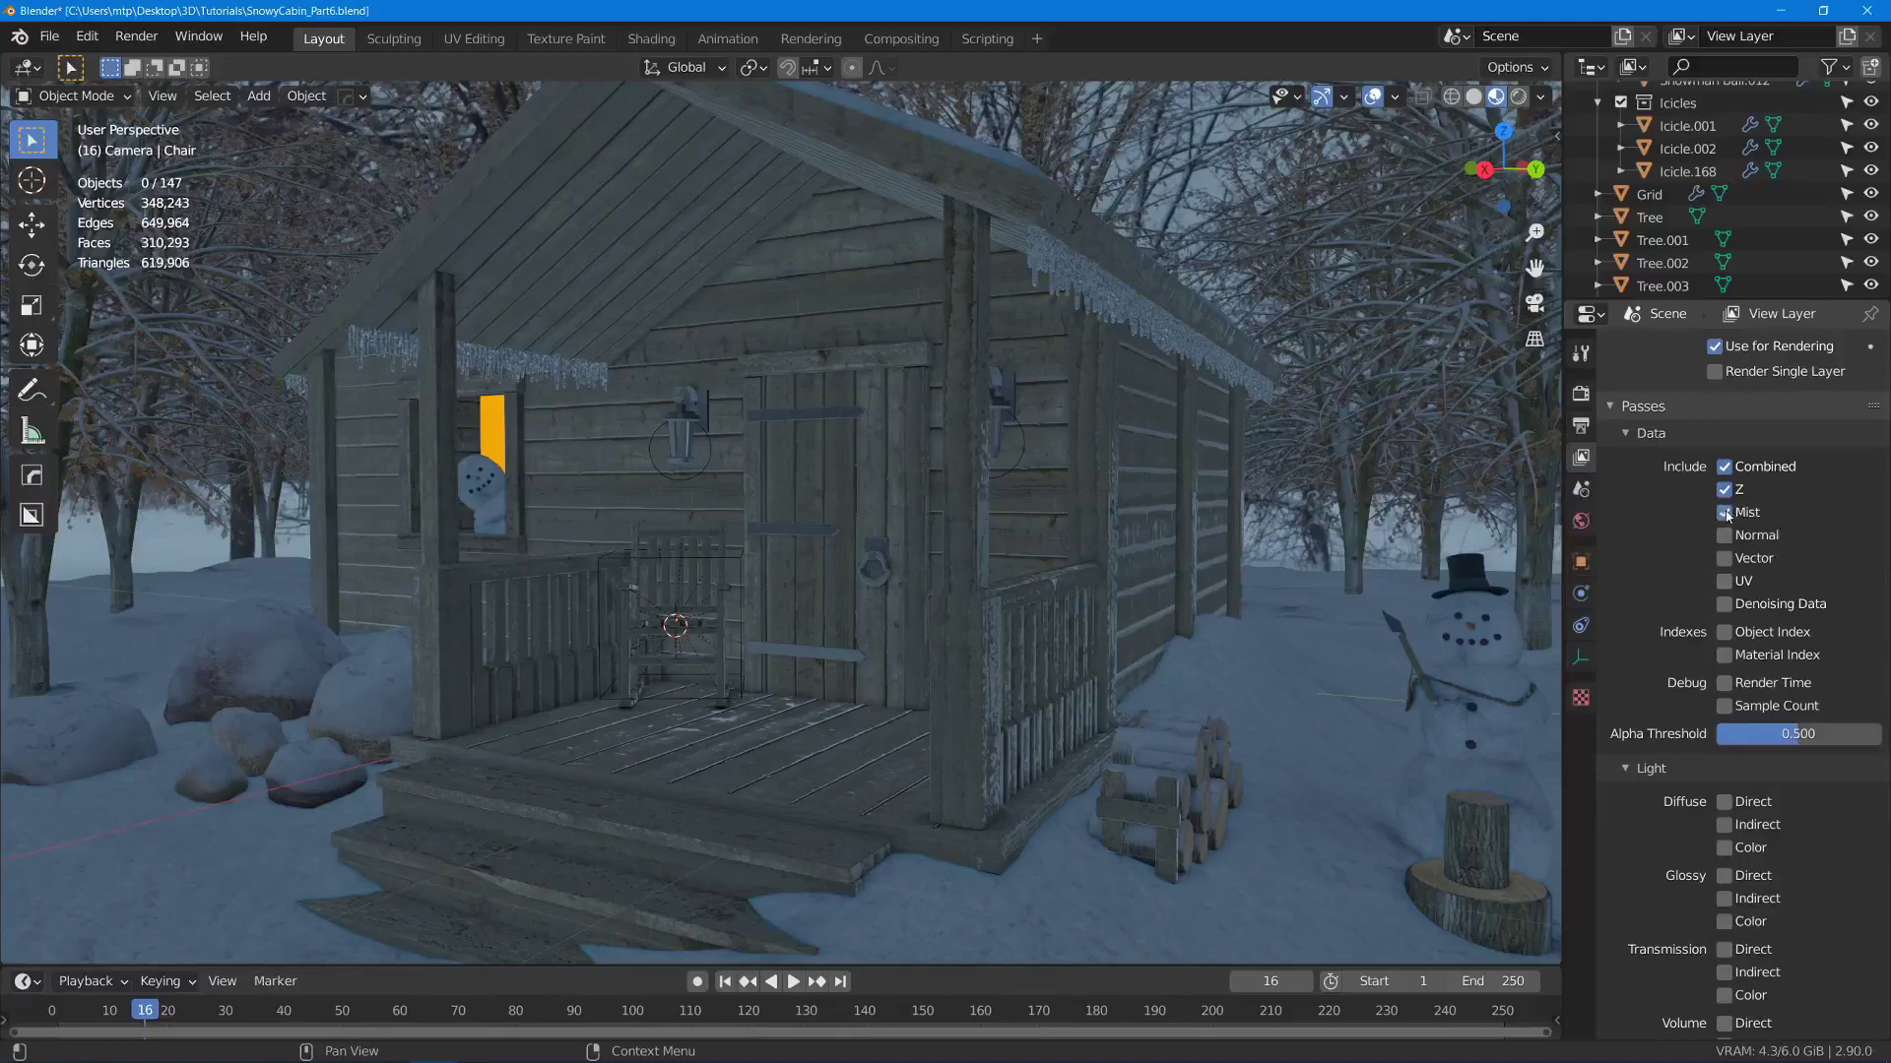
pyautogui.scroll(-15, 1798, 665)
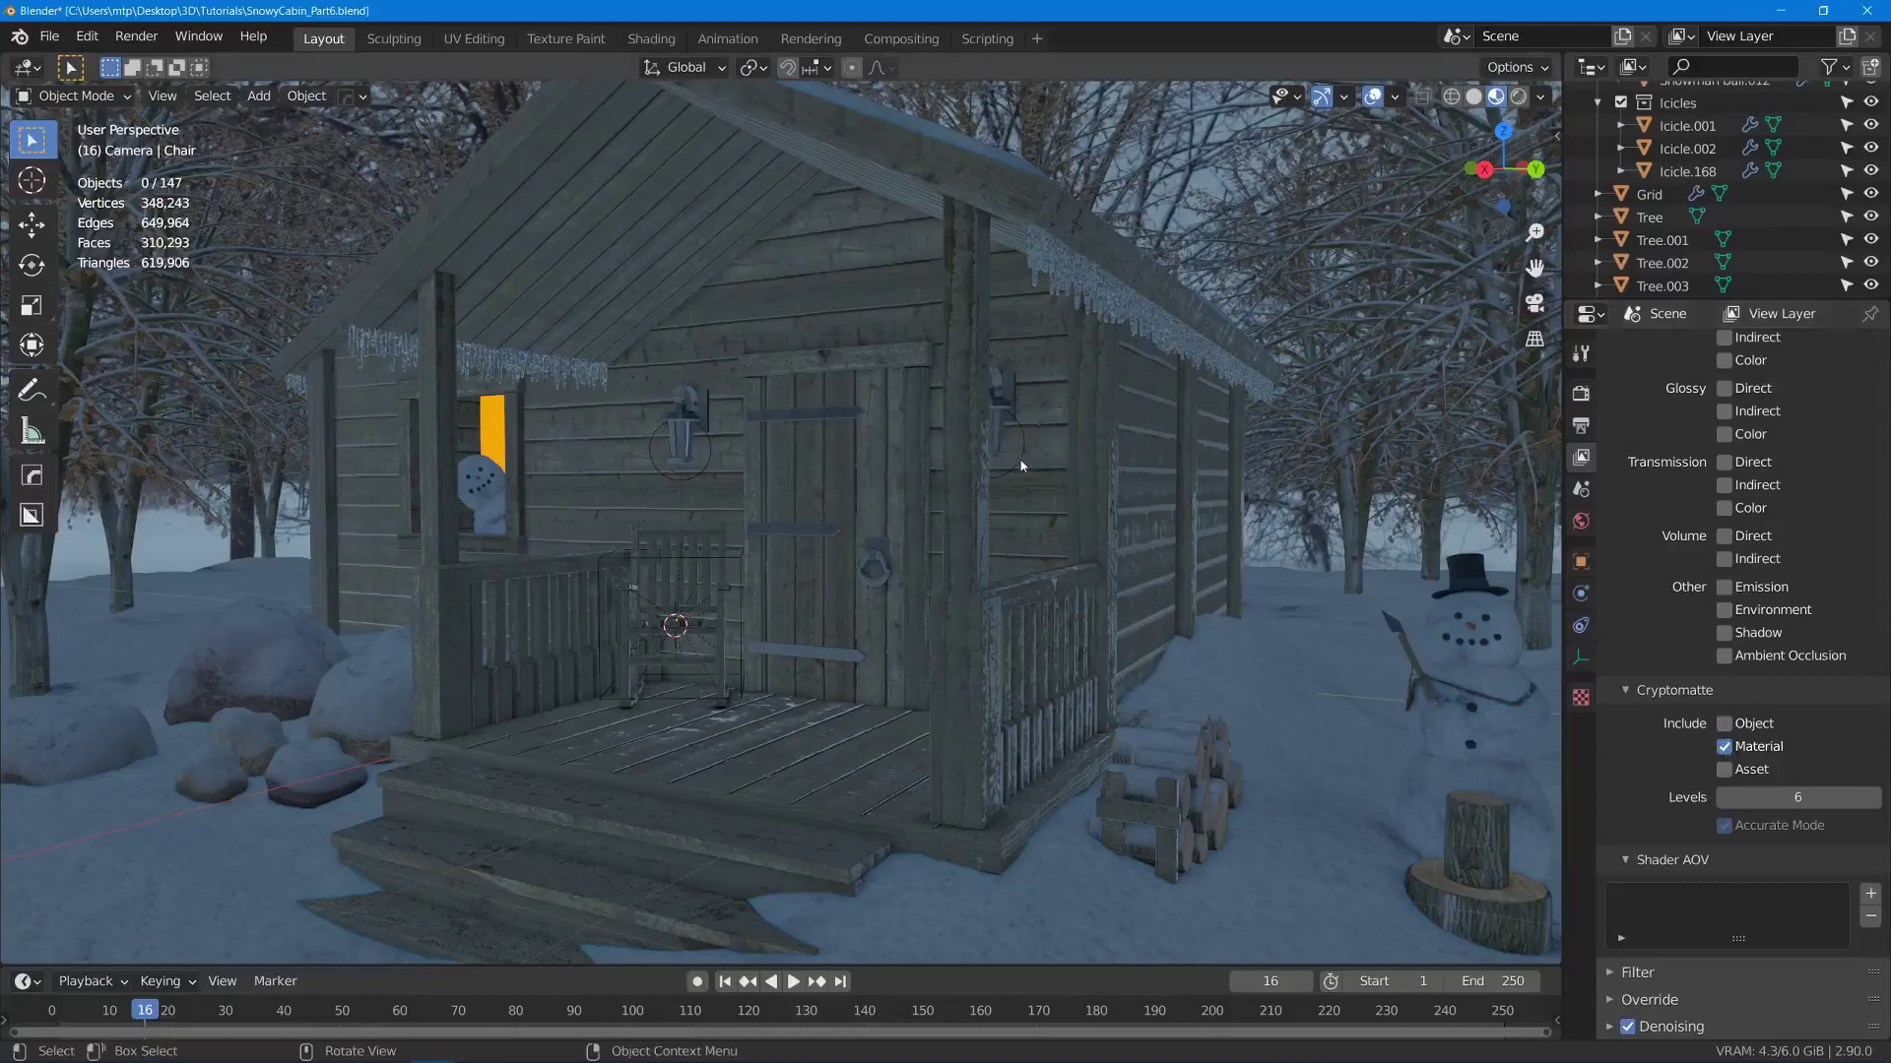
# - Save the file, render the current frame and close the finished render's window
pyautogui.hotkey('ctrl', 's')
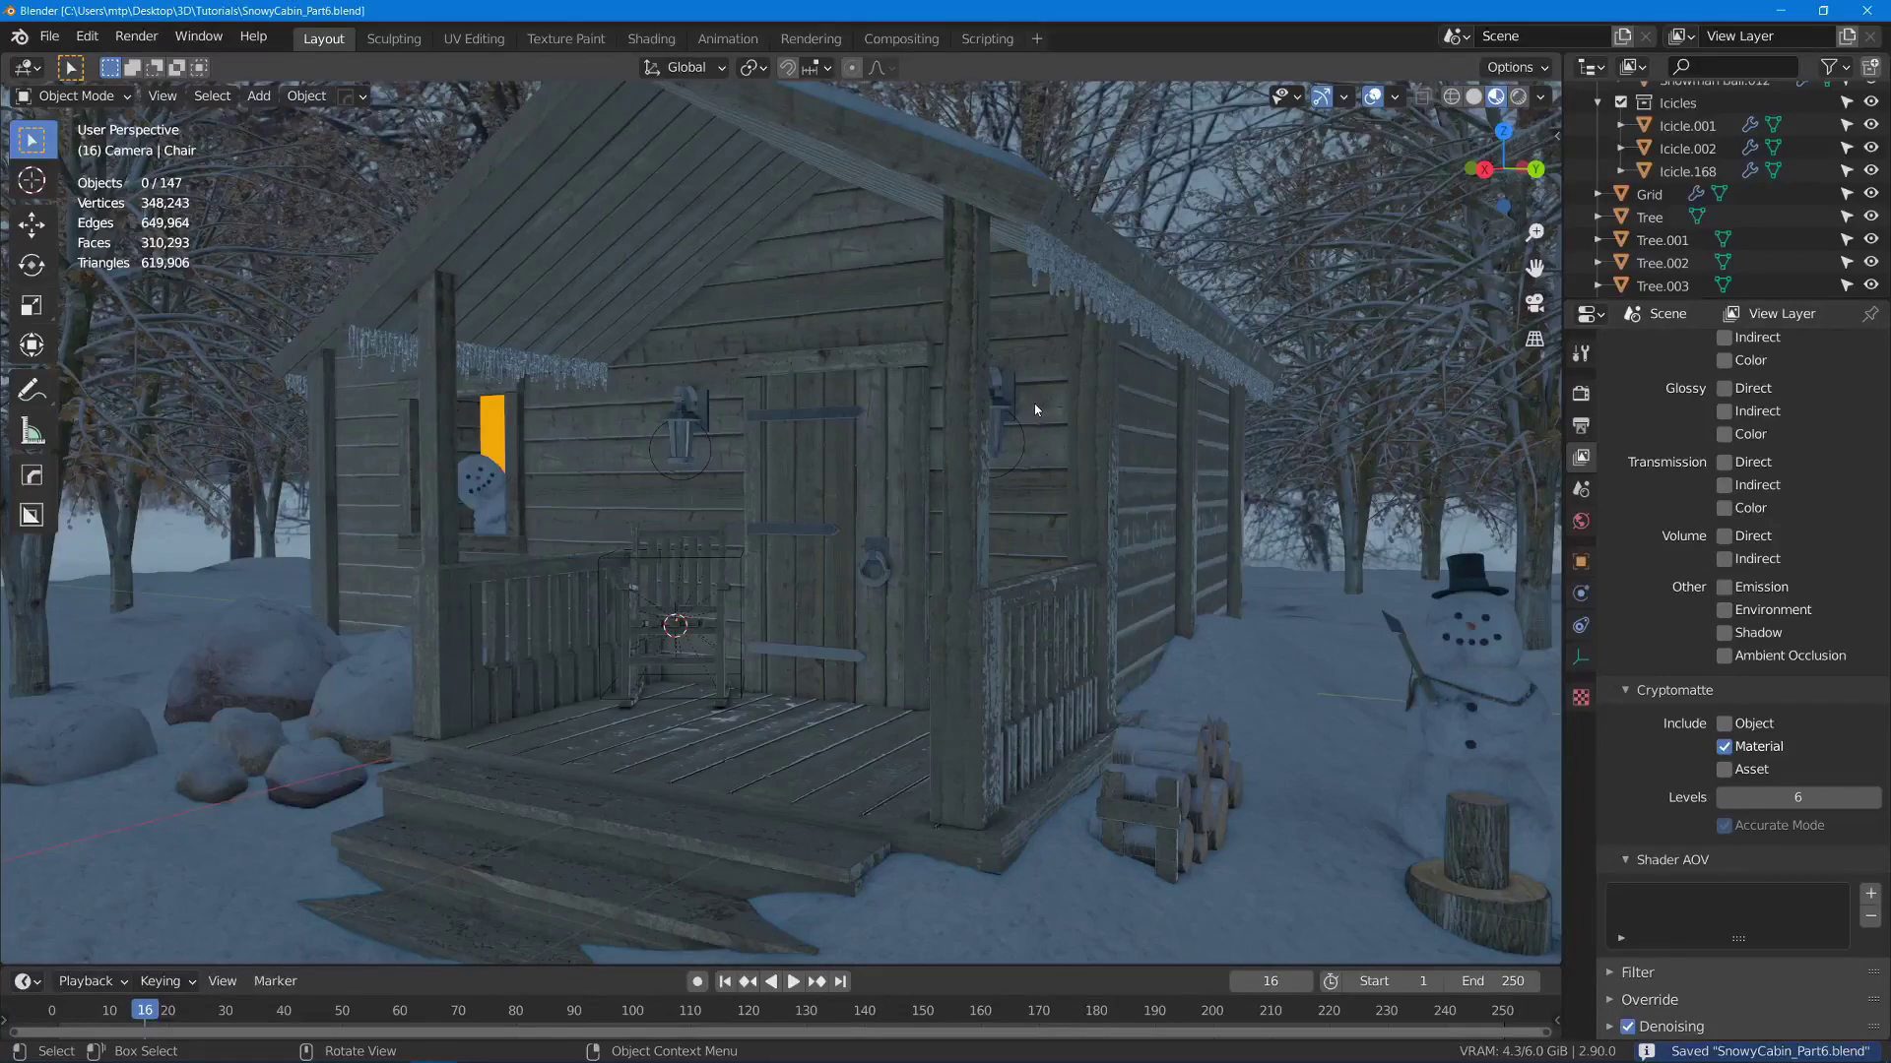
pyautogui.press('F12')
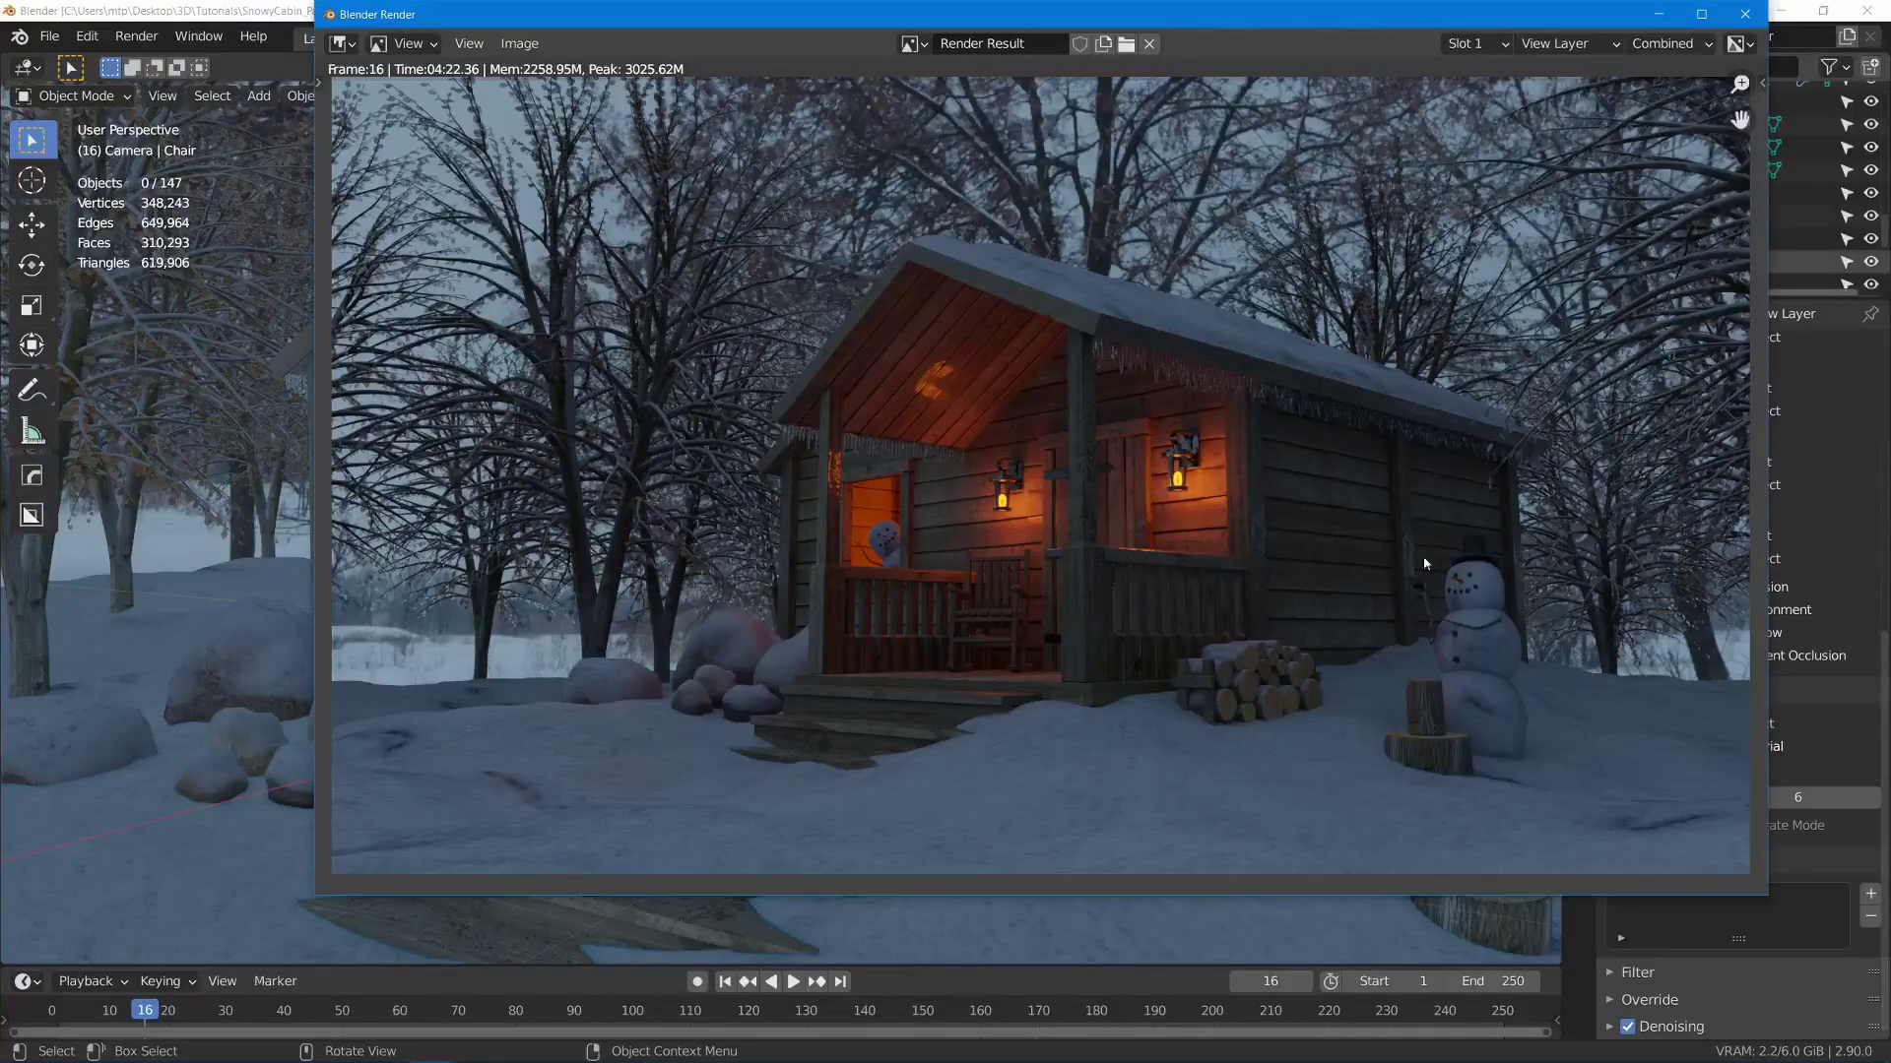
pyautogui.click(1743, 15)
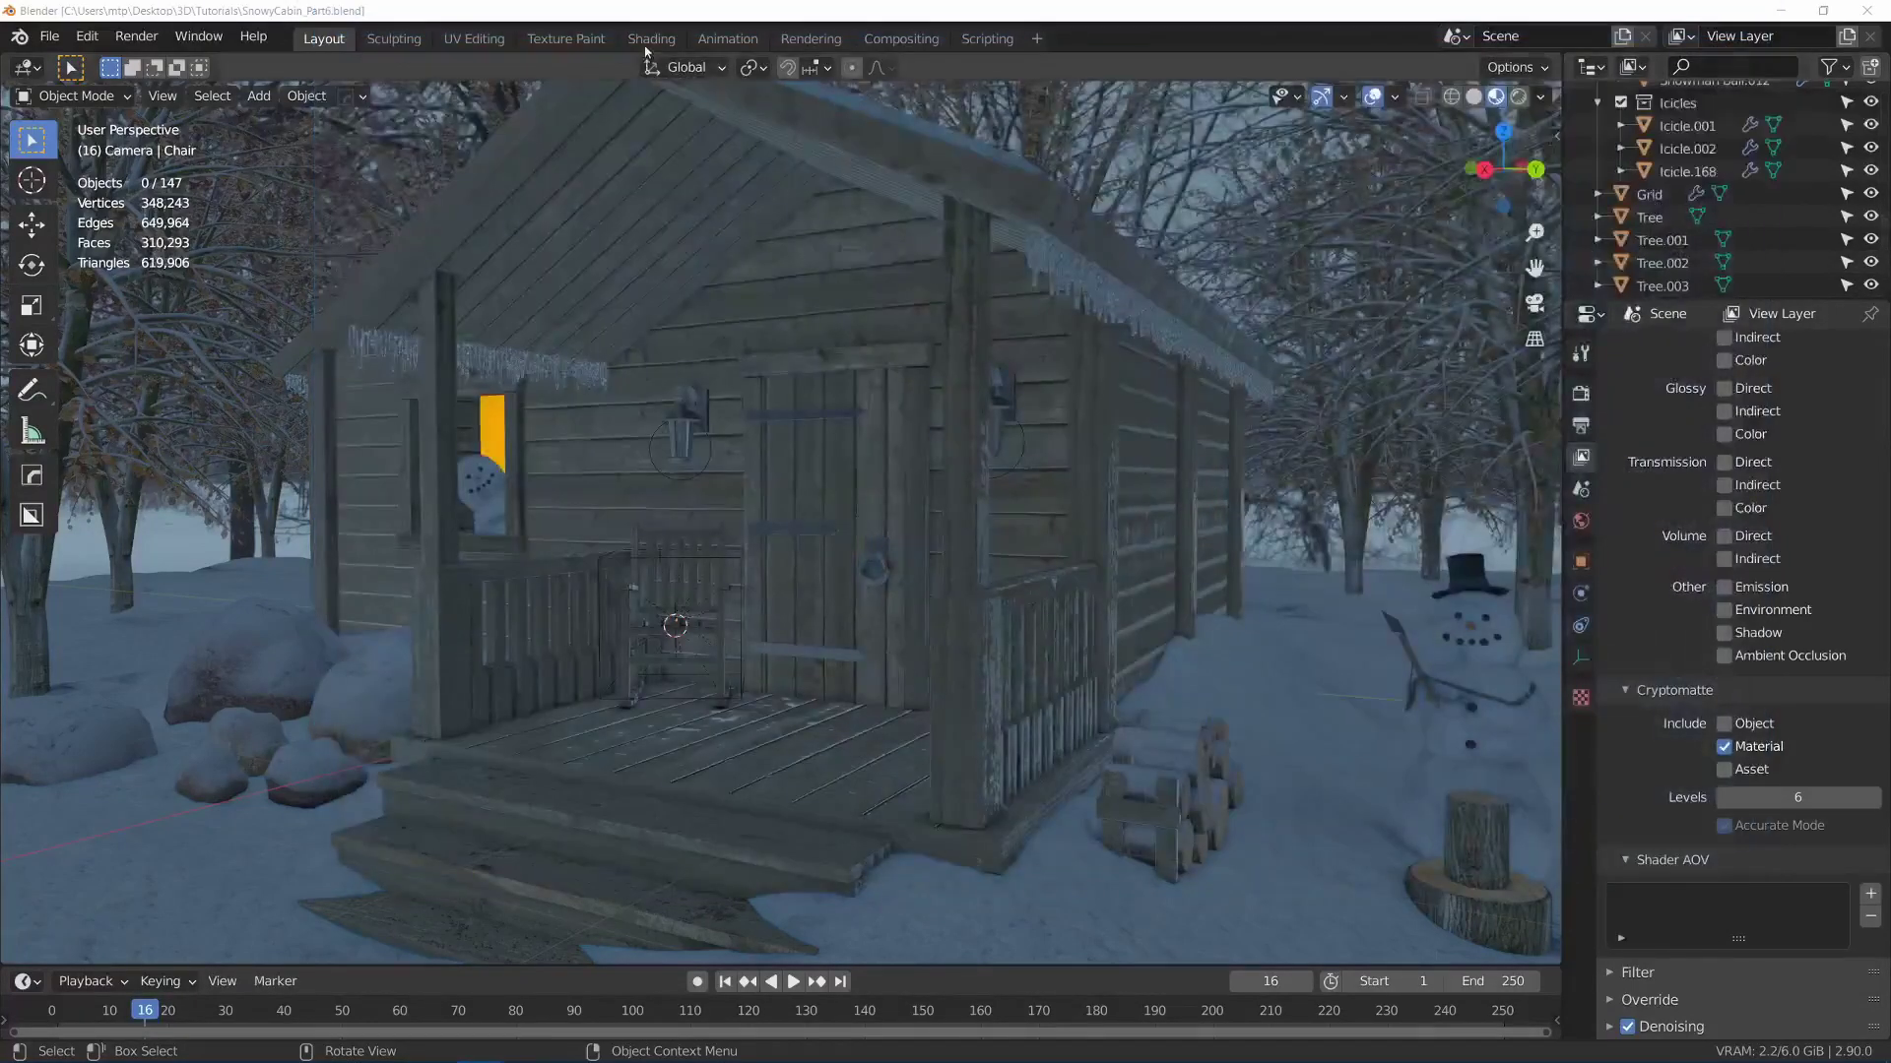
# - Enable compositing nodes in the Compositing workspace and delete the Composite node
pyautogui.click(918, 42)
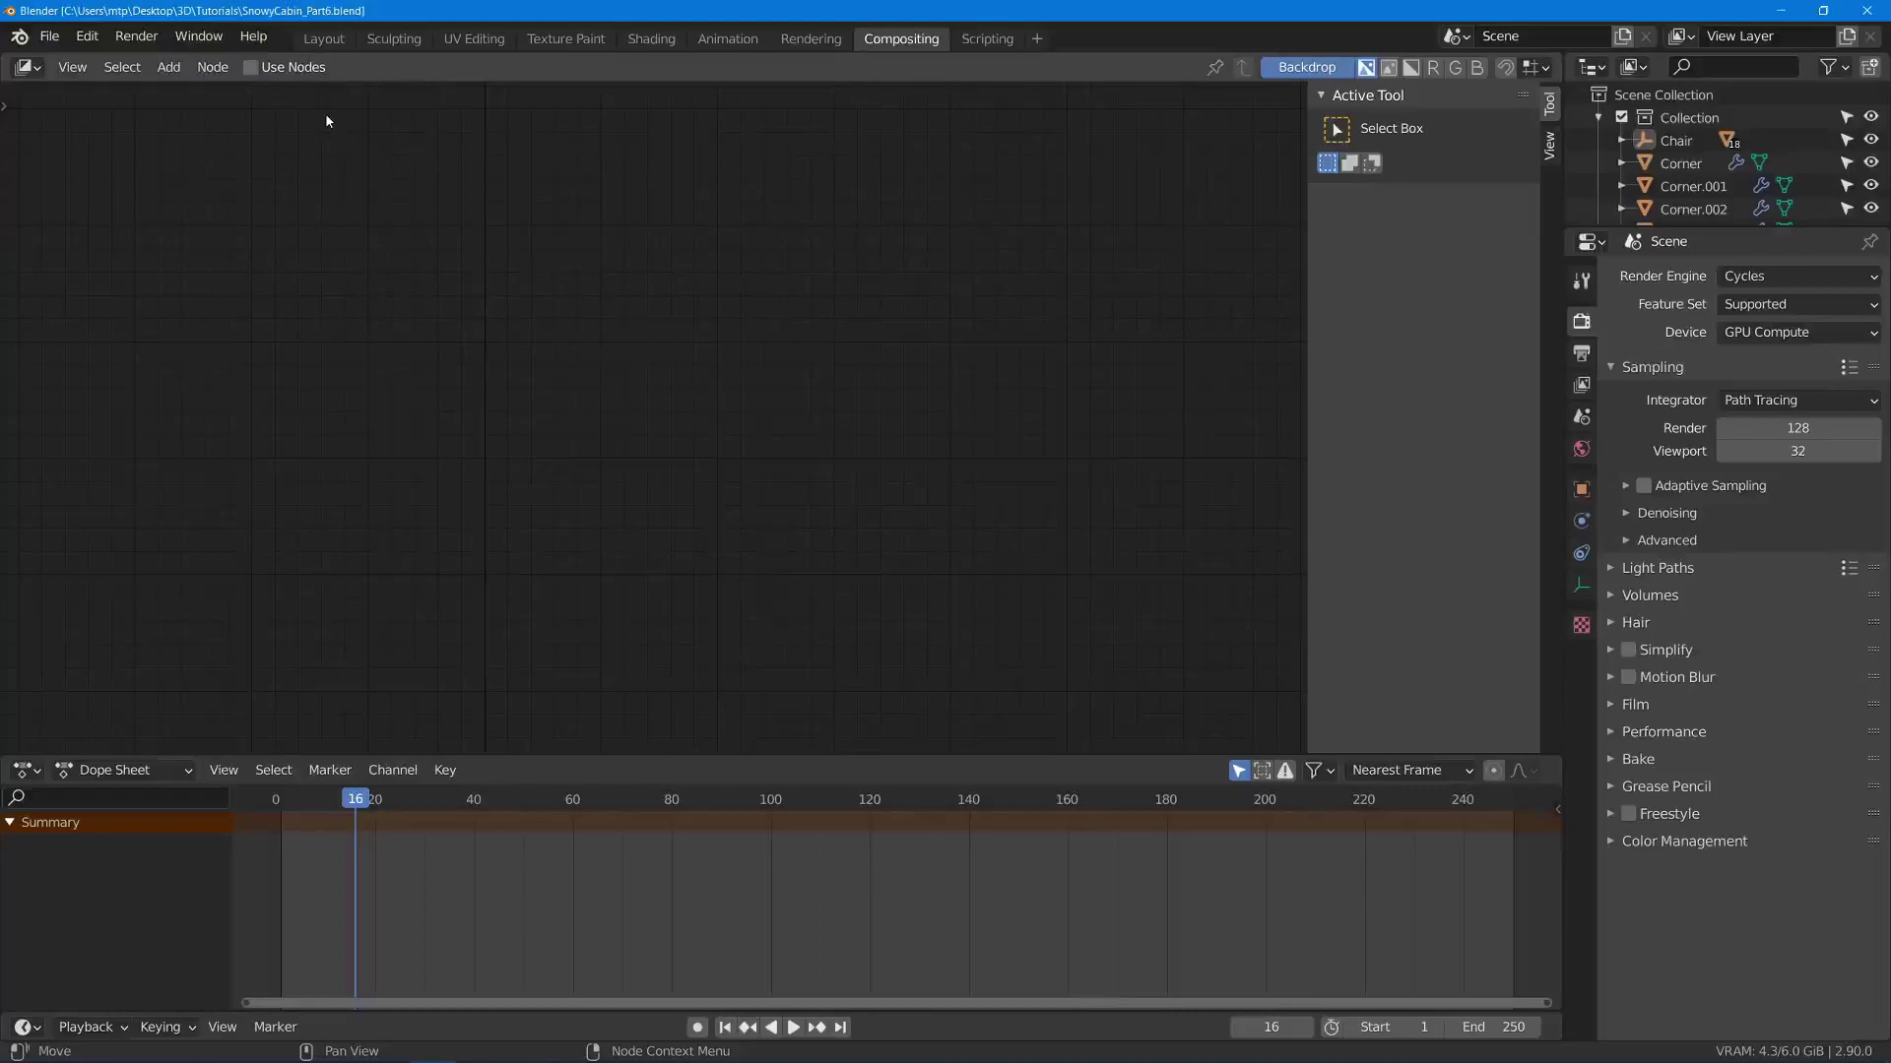
pyautogui.click(294, 75)
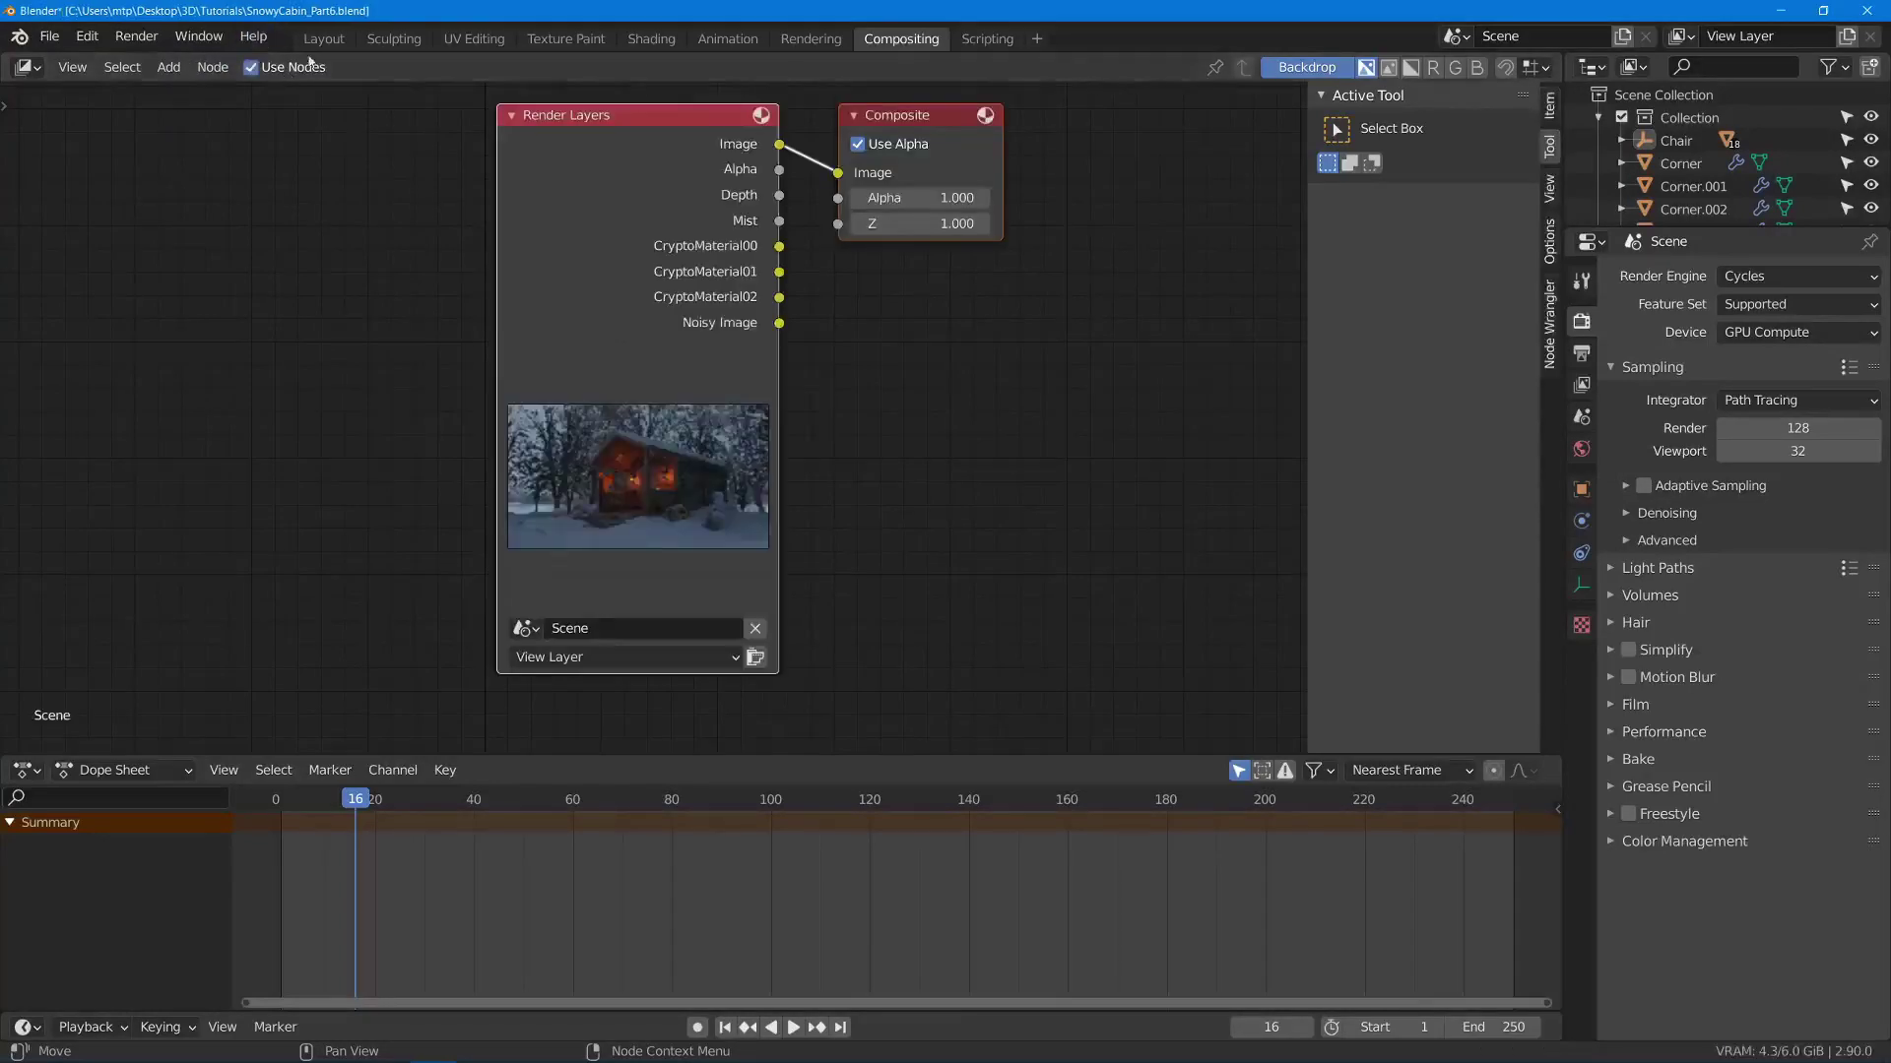
pyautogui.press('Home')
pyautogui.moveTo(909, 327); pyautogui.dragTo(630, 144)
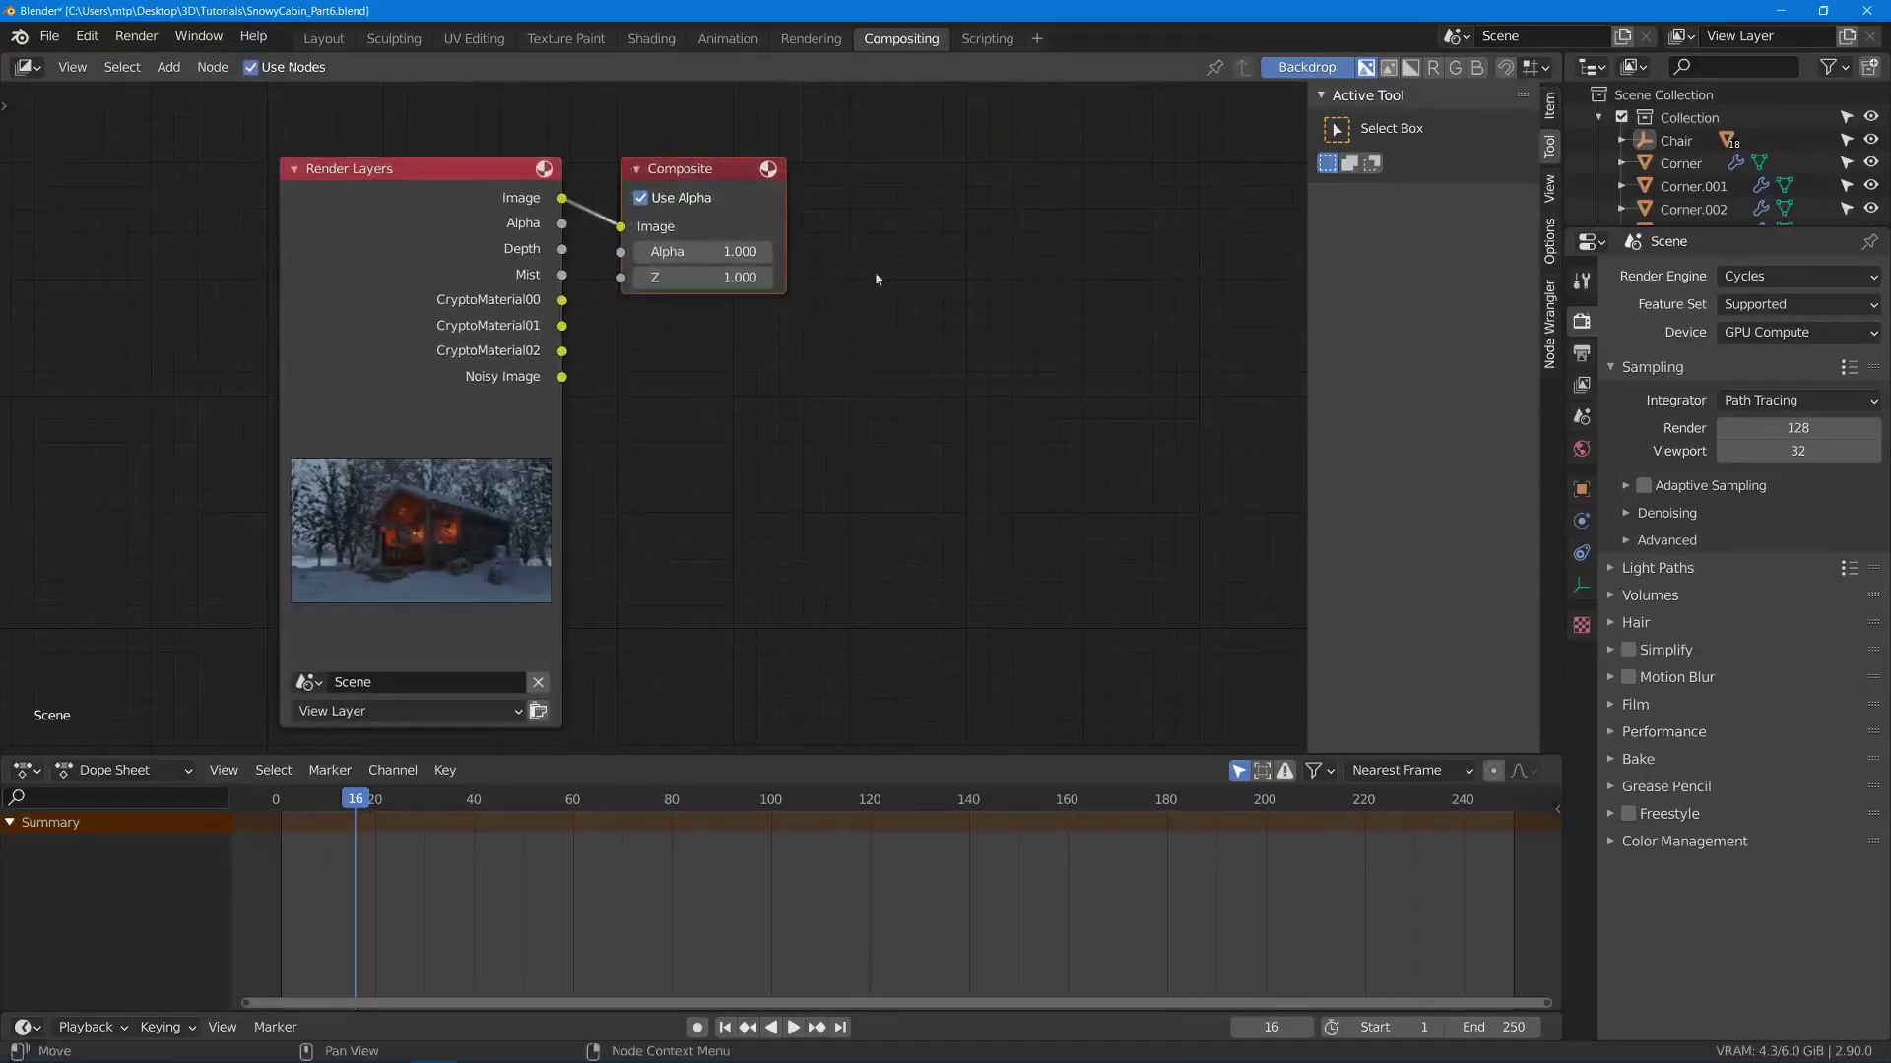
pyautogui.press('x')
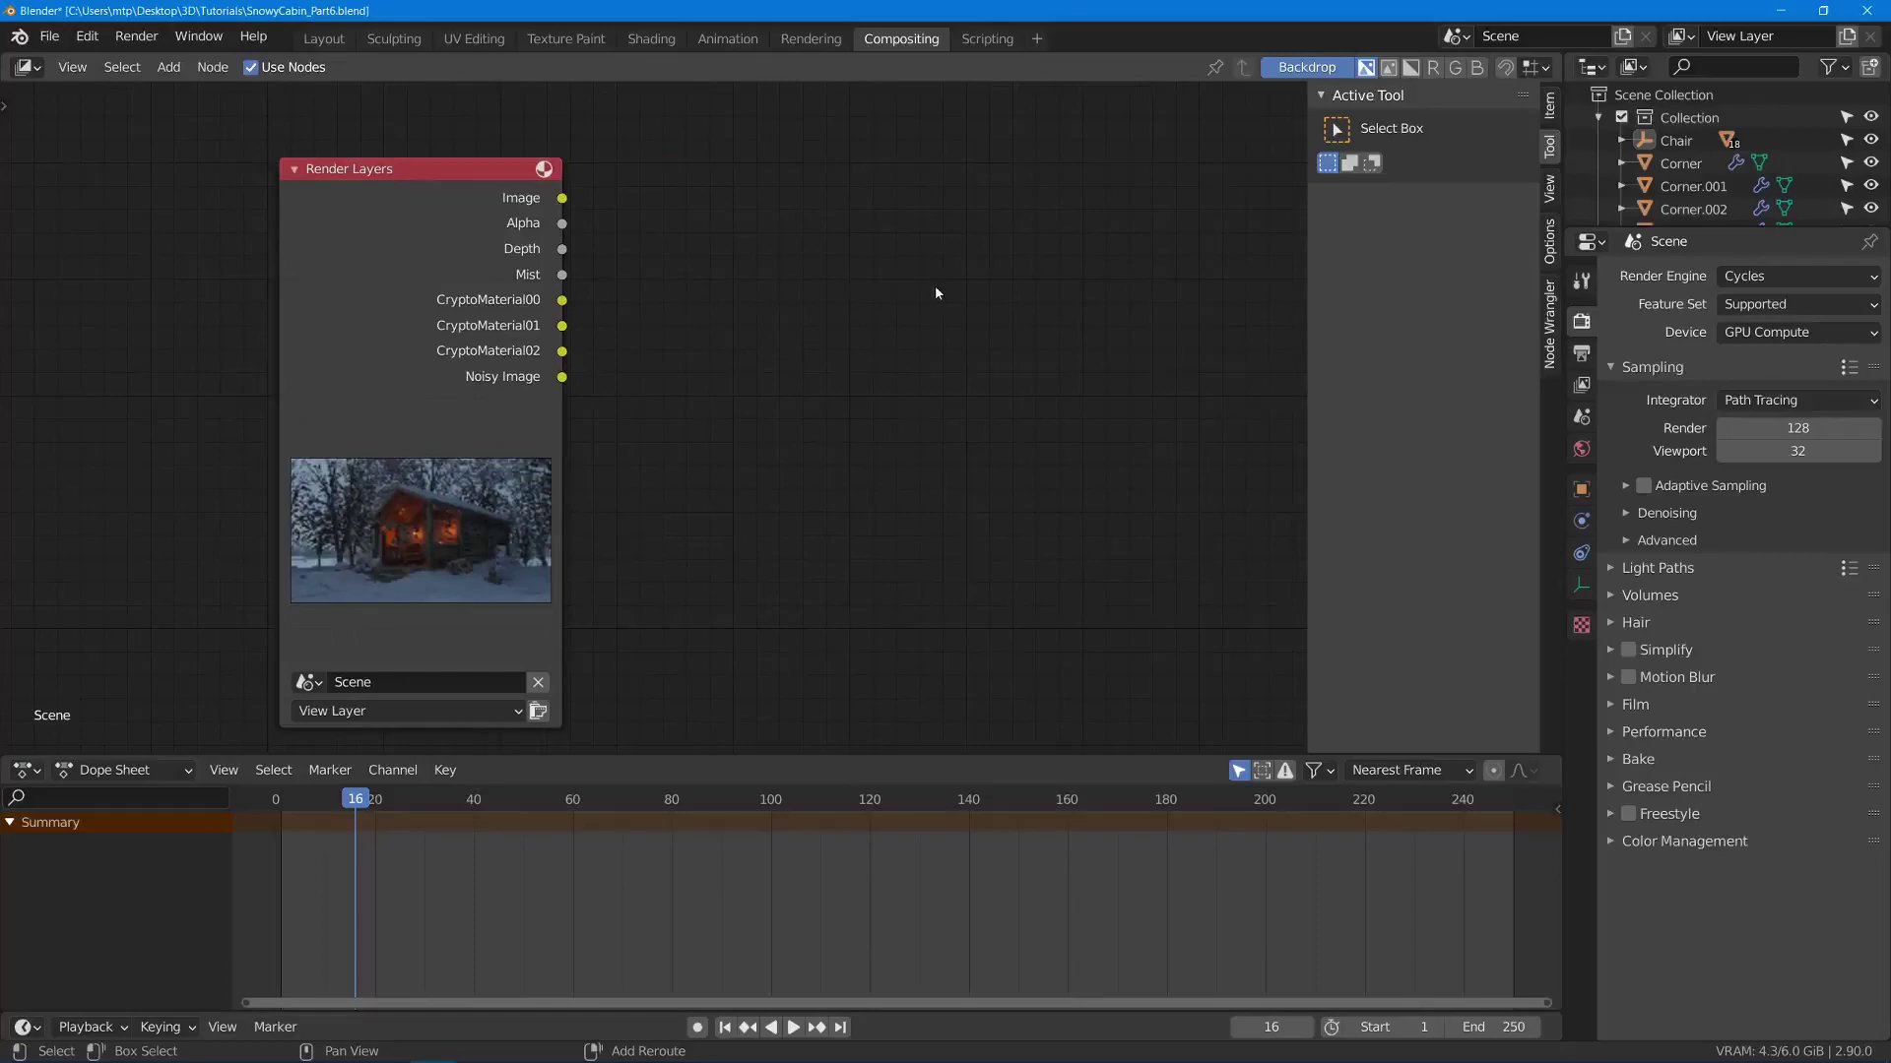
# - Add a Split Viewer node and connect the Render Layers image output to its second Image input
pyautogui.hotkey('shift', 'a')
pyautogui.click(936, 287)
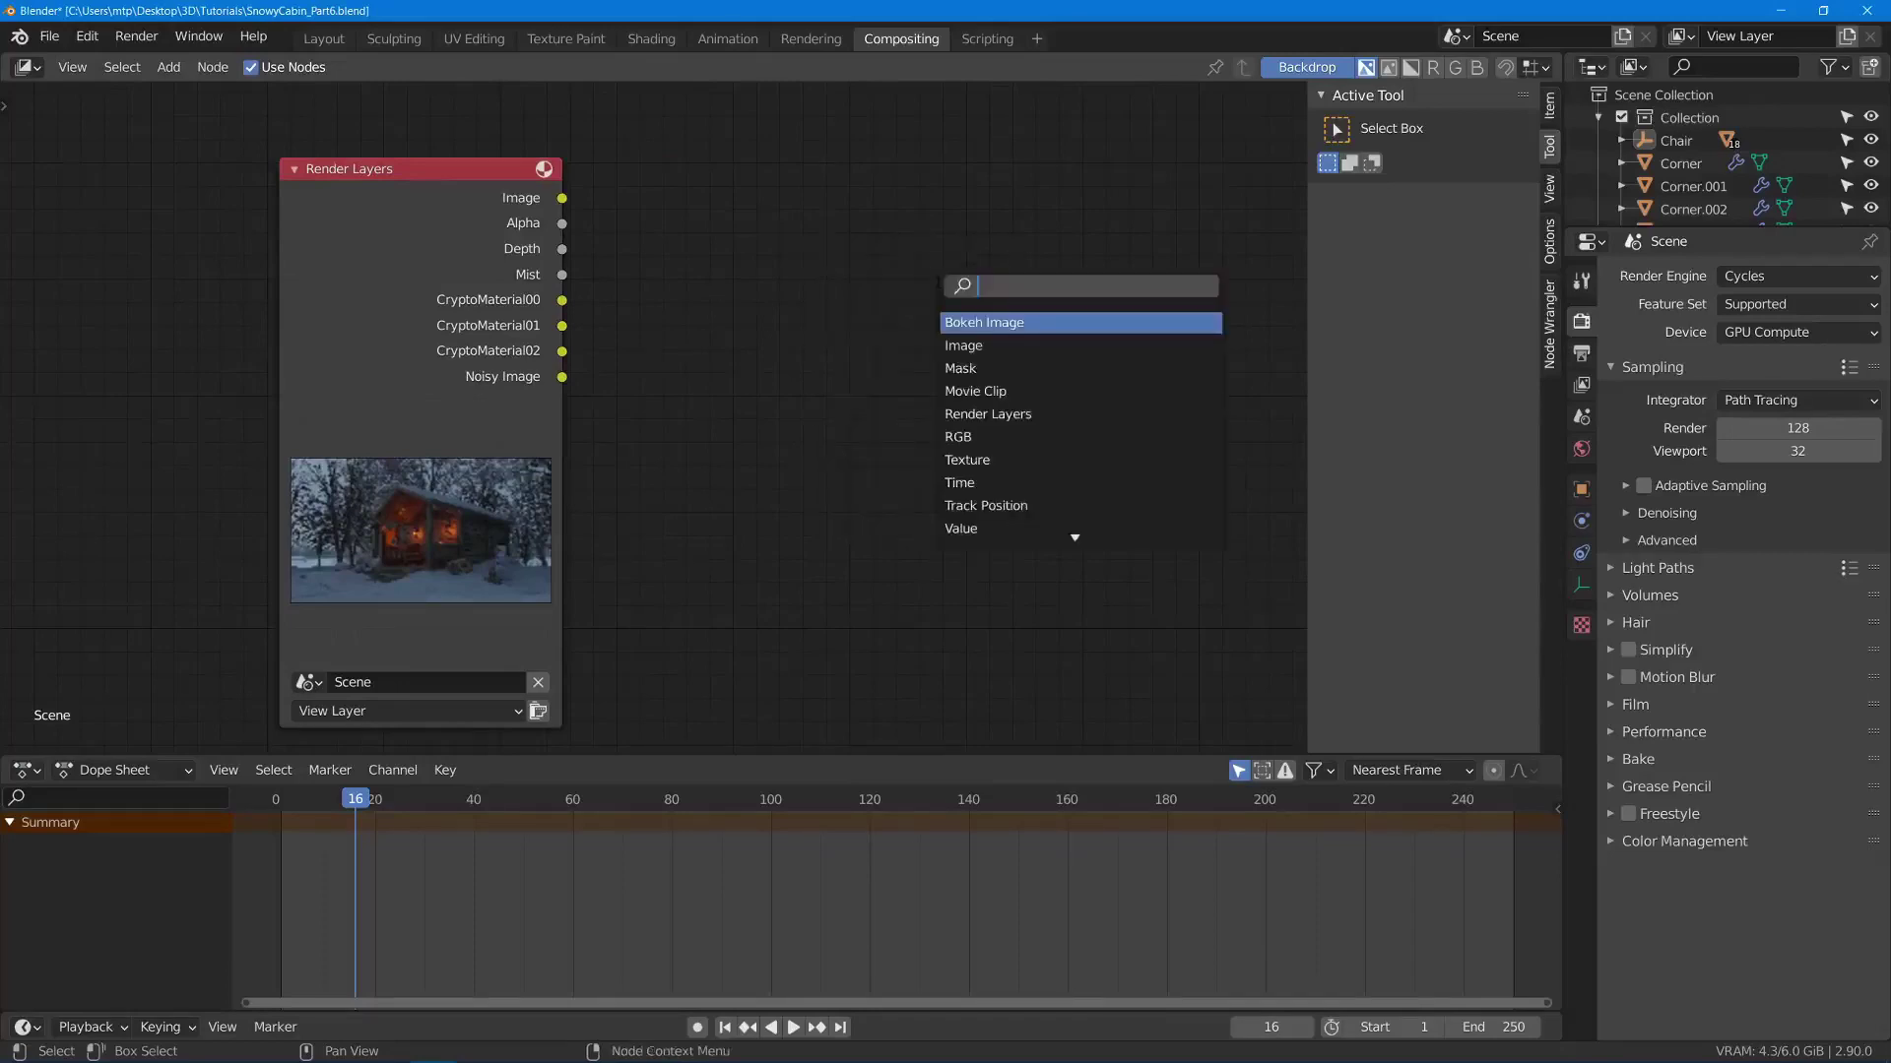
pyautogui.write('split')
pyautogui.press('Return')
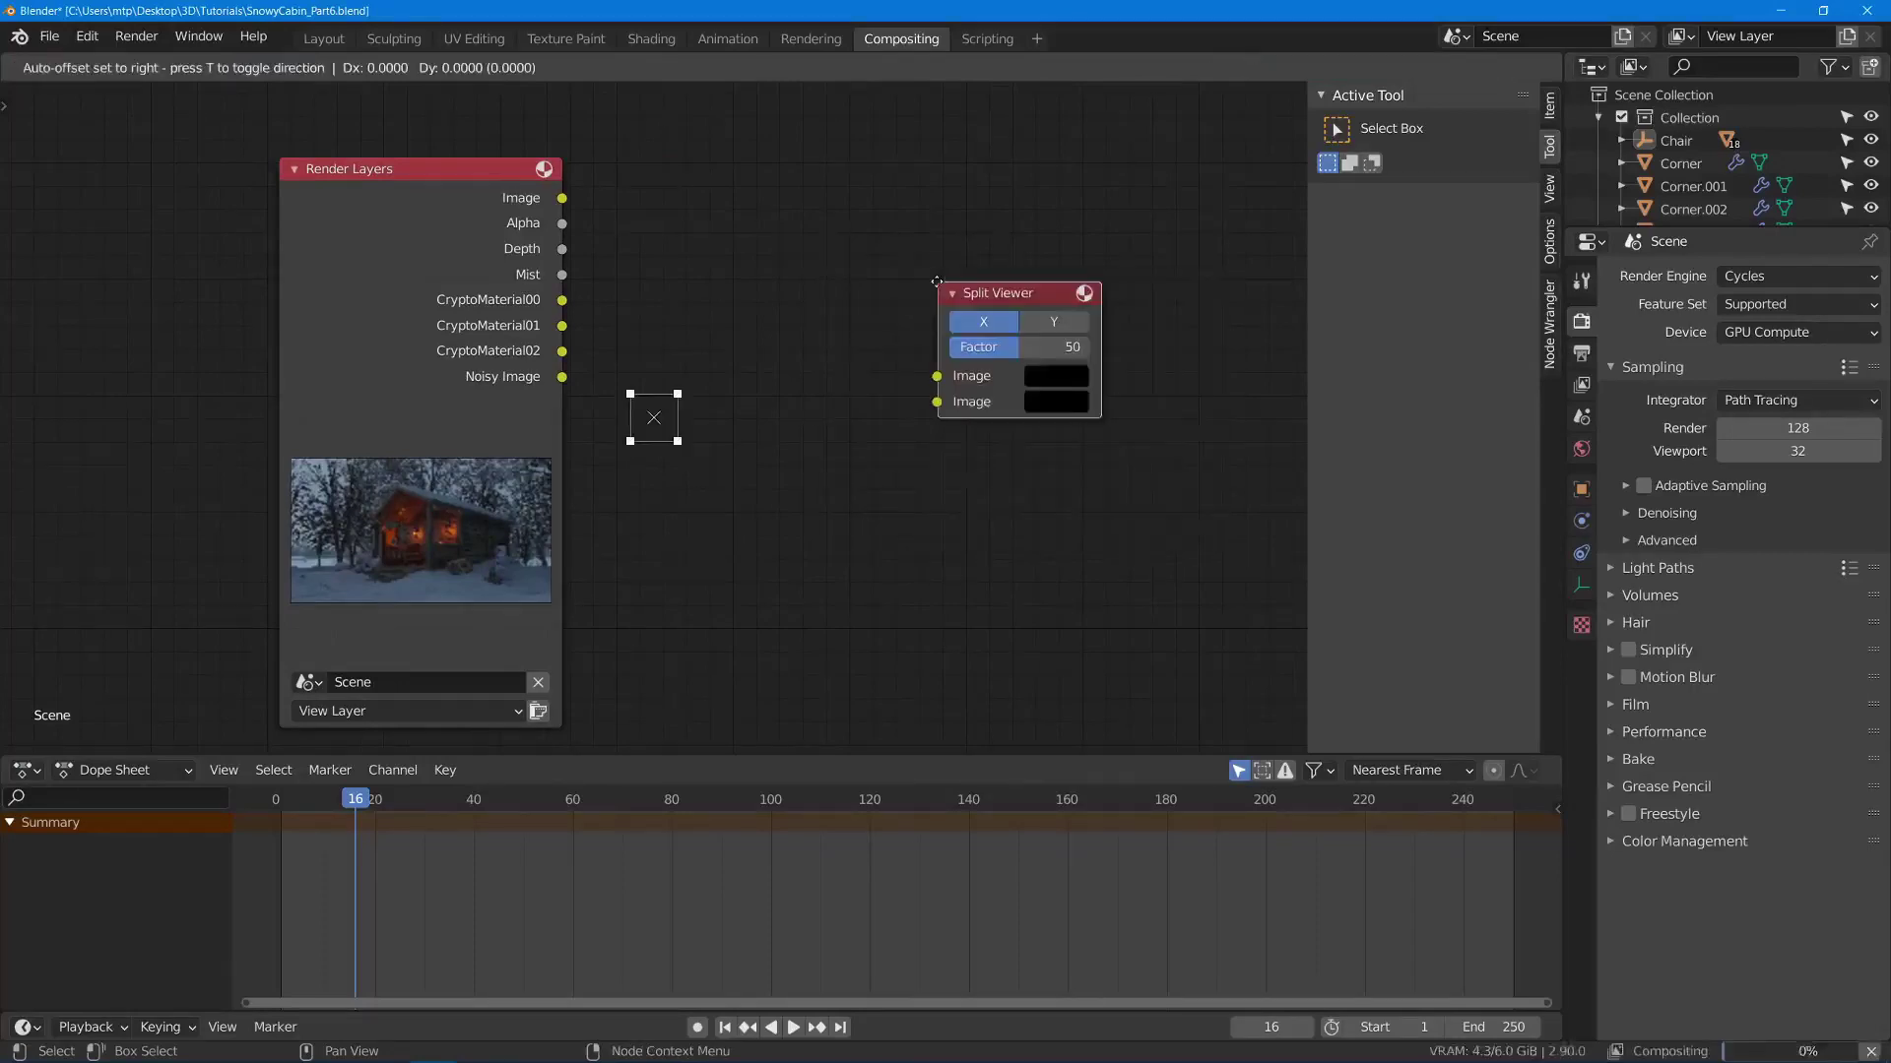
pyautogui.click(1075, 253)
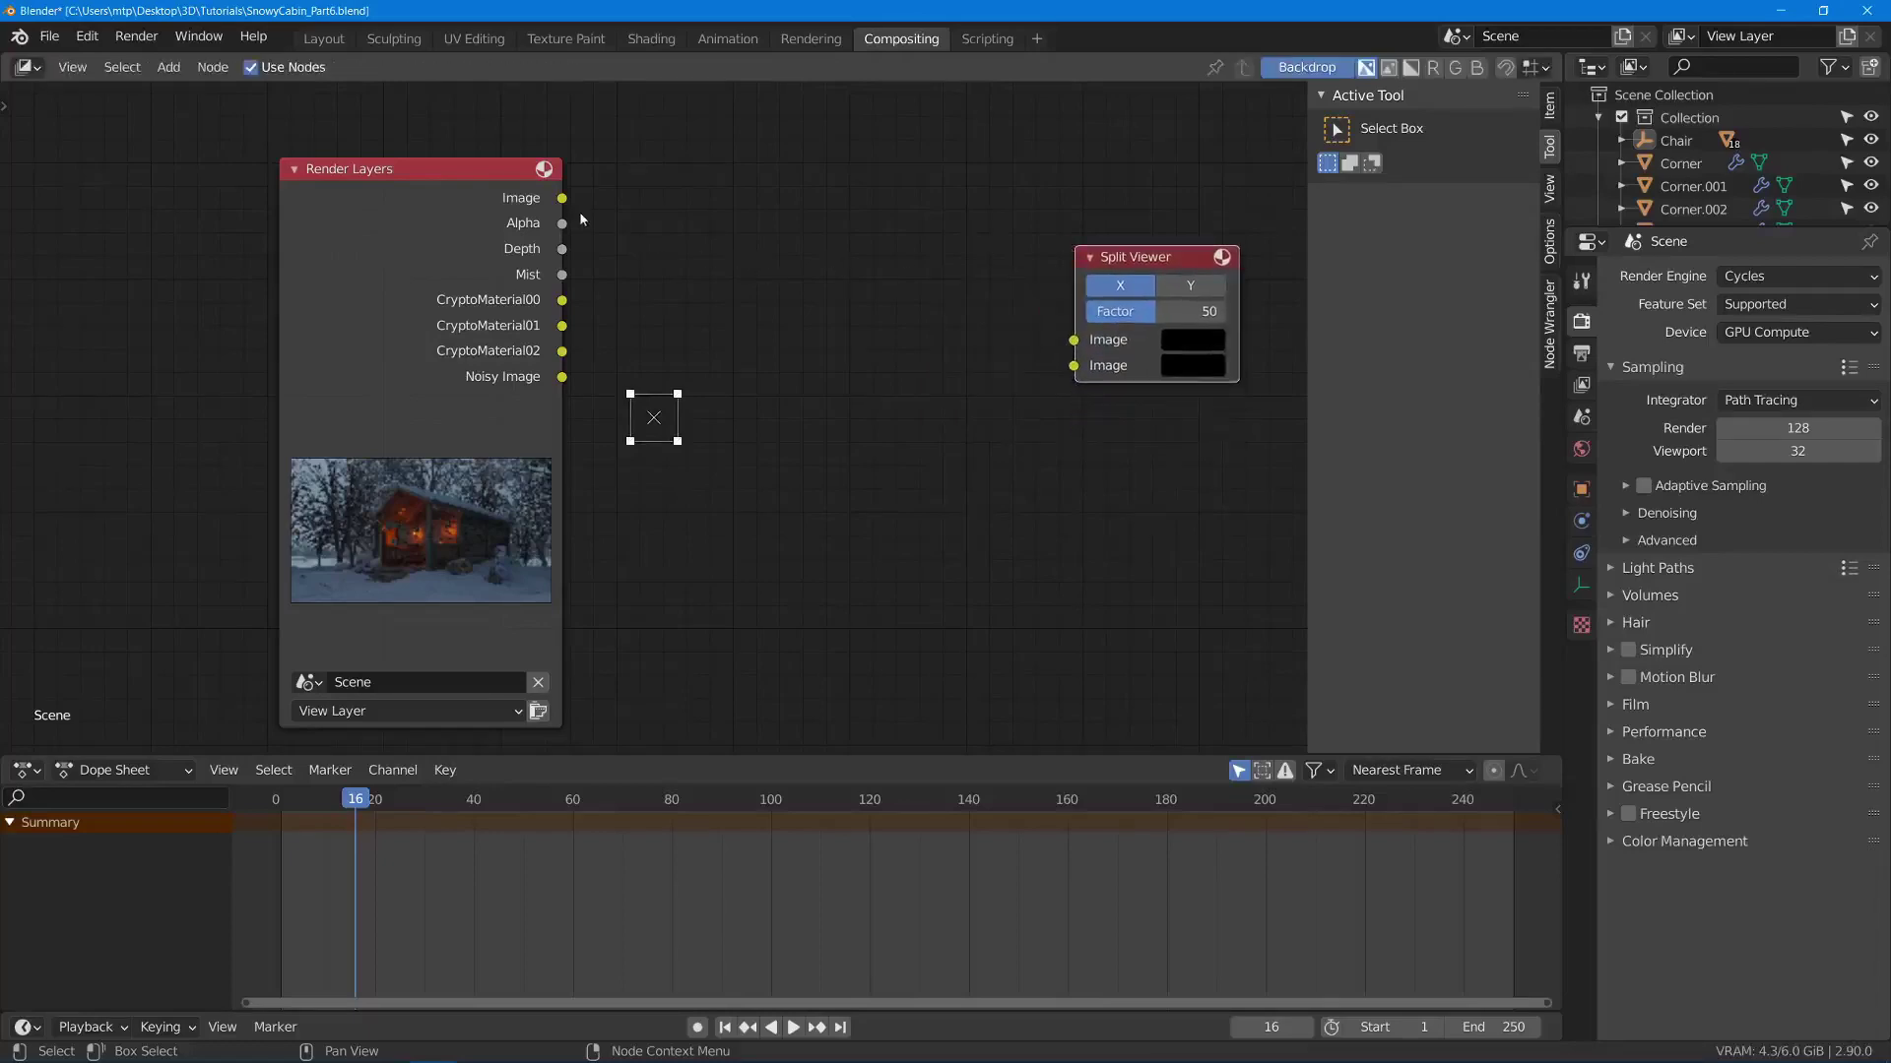
pyautogui.moveTo(562, 197); pyautogui.dragTo(1072, 374)
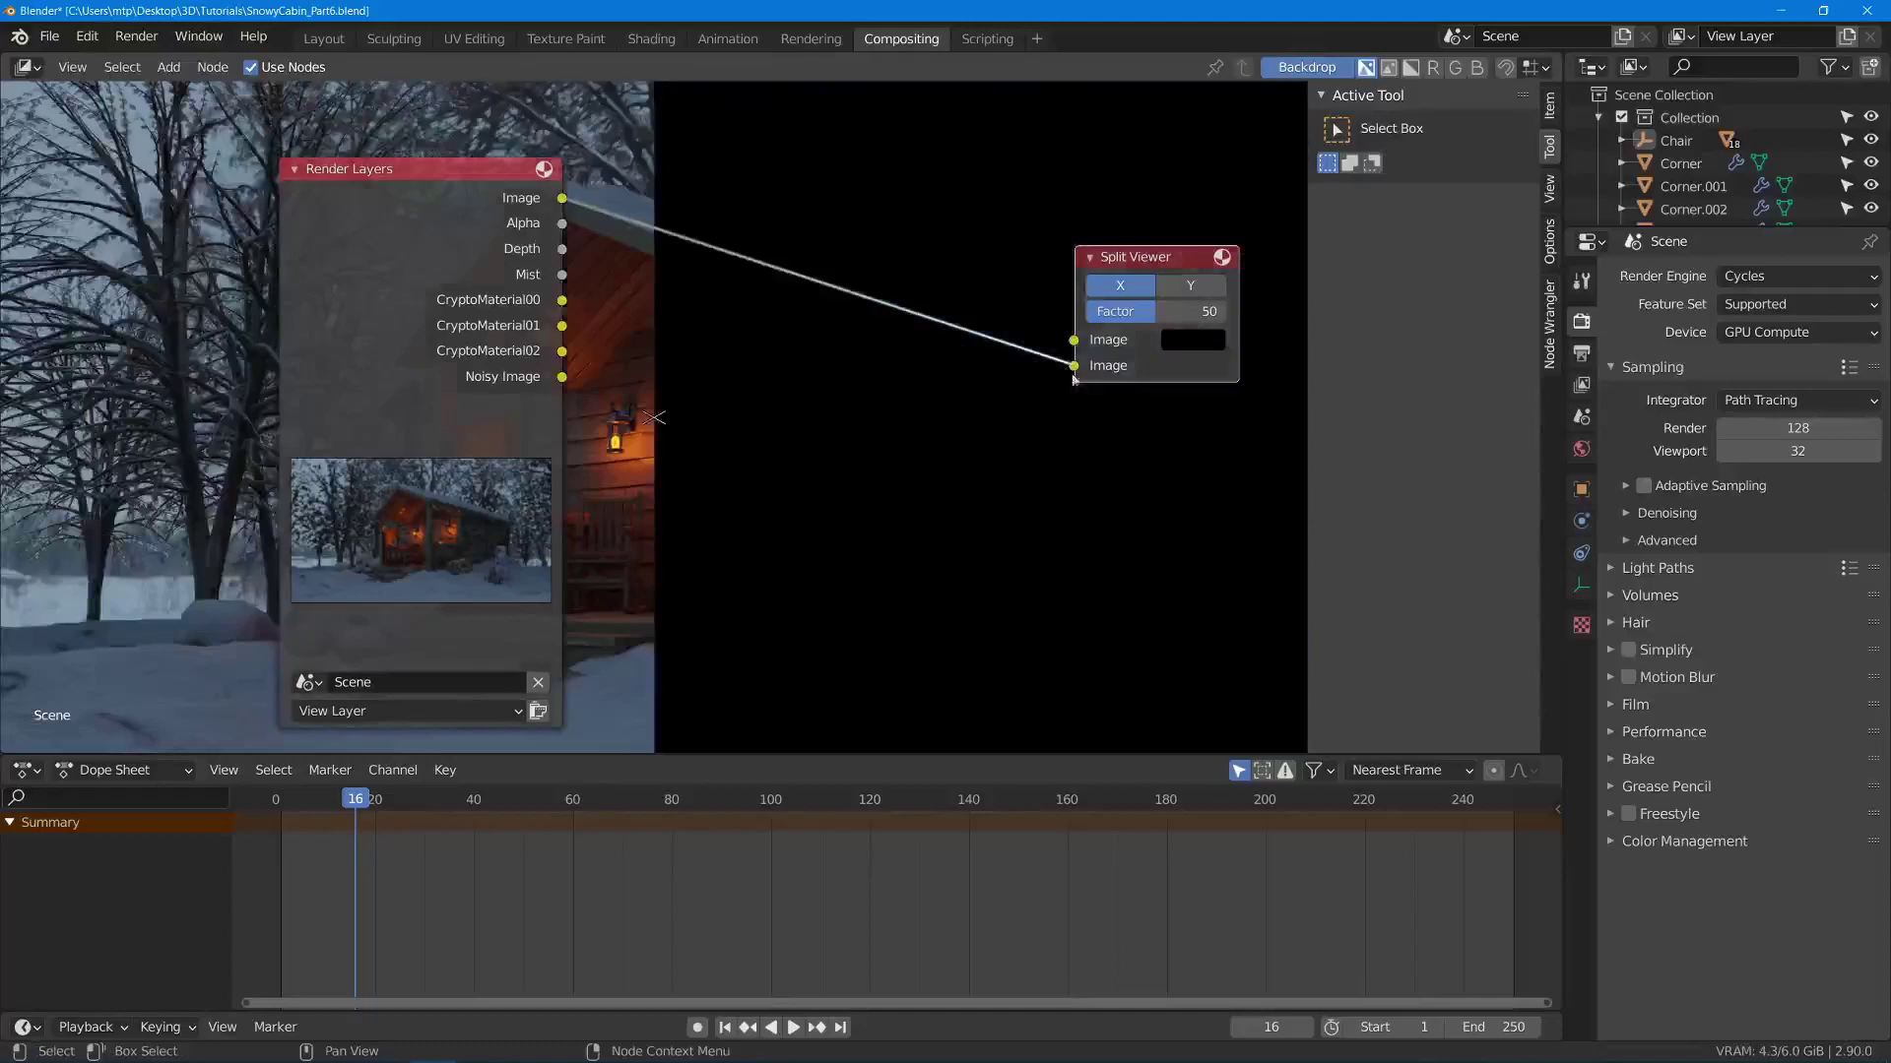
# - Move the Split Viewer and Render Layers nodes farther apart to leave room for more nodes between them
pyautogui.scroll(-5, 1018, 424)
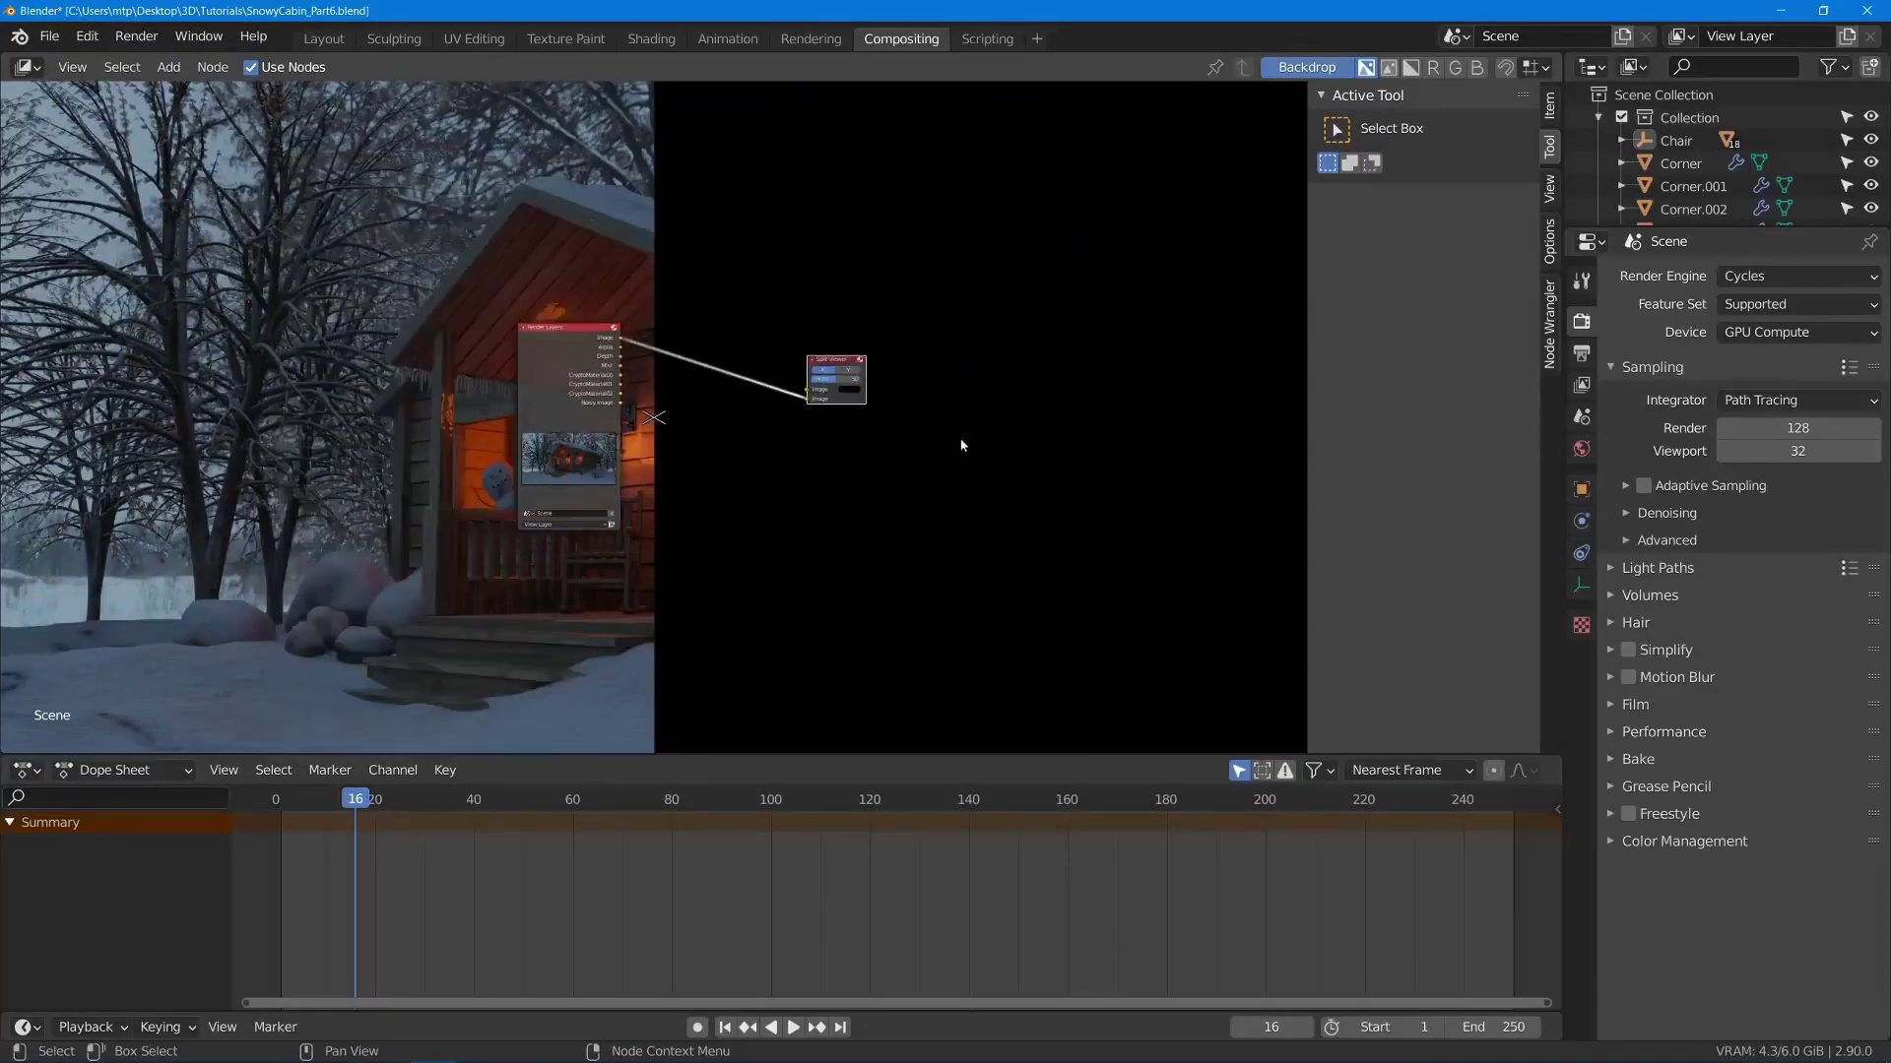
pyautogui.scroll(-1, 963, 445)
pyautogui.scroll(2, 499, 256)
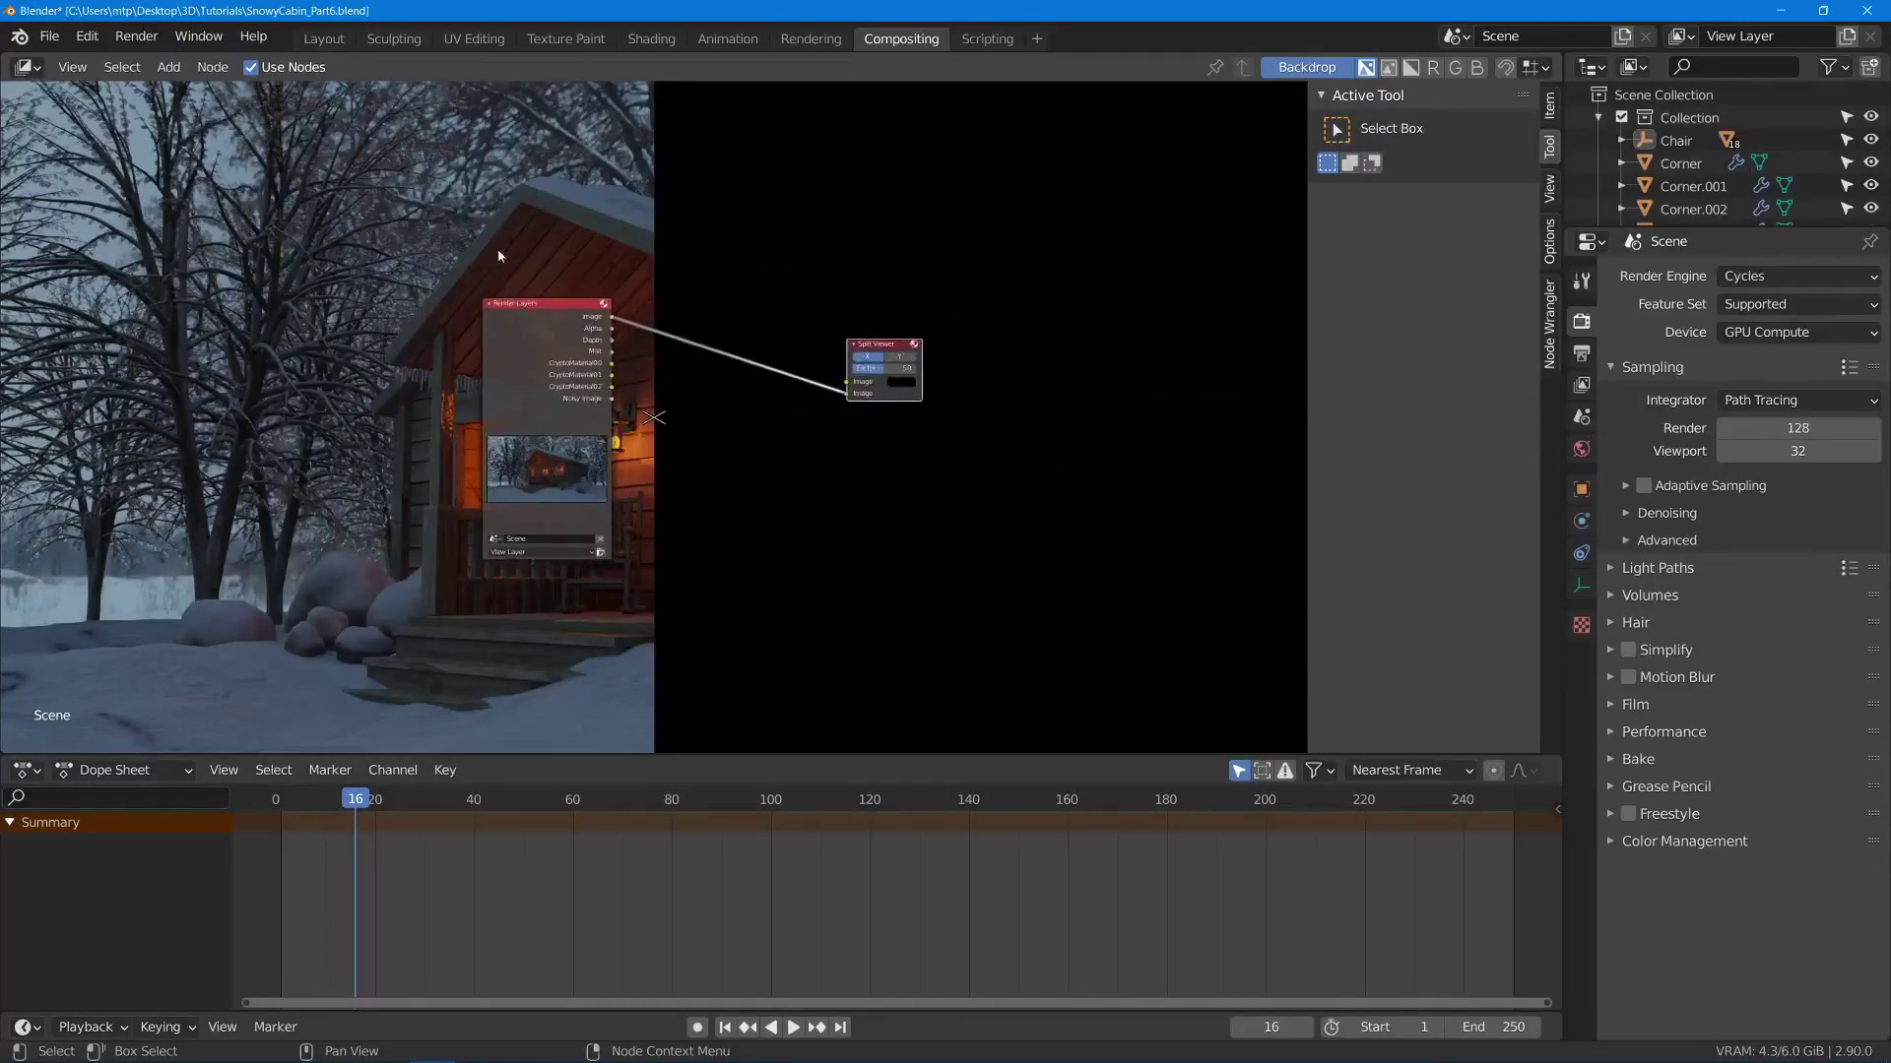
pyautogui.moveTo(882, 337); pyautogui.dragTo(1063, 340)
pyautogui.scroll(5, 877, 370)
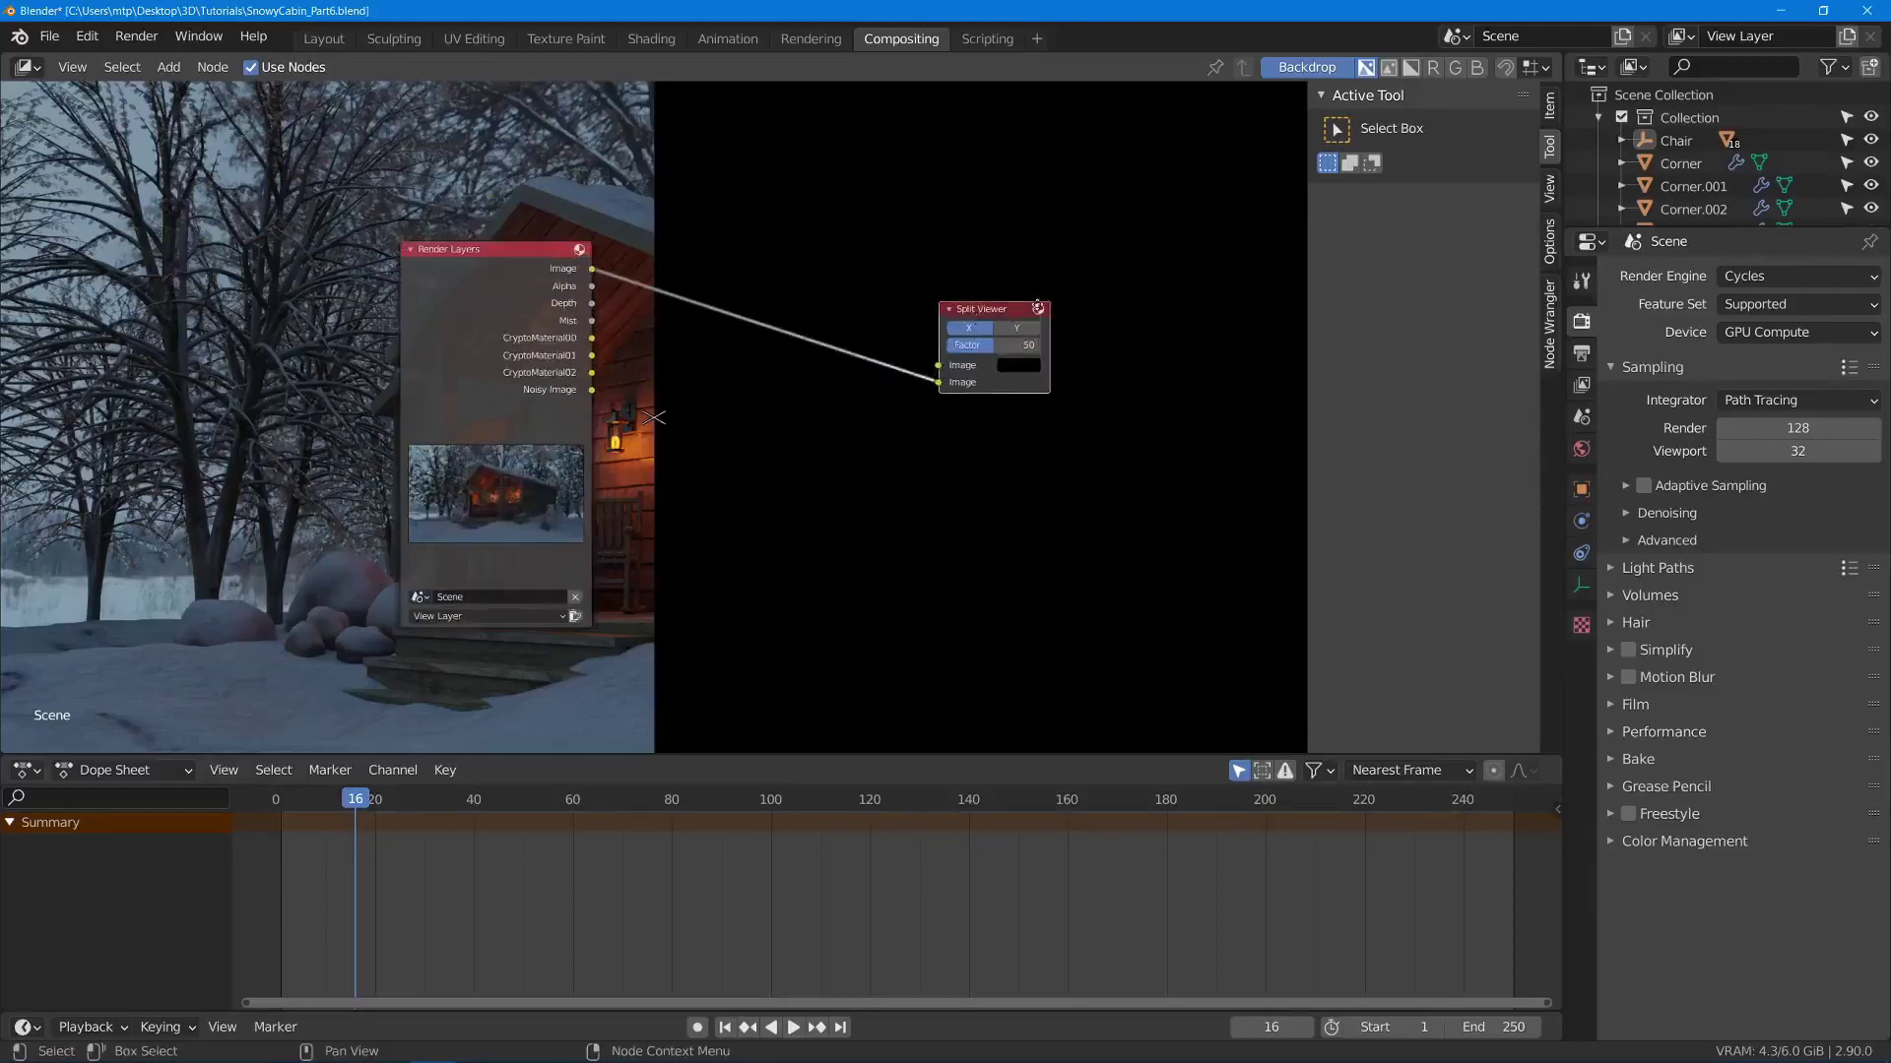
pyautogui.moveTo(1038, 307); pyautogui.dragTo(1137, 351)
pyautogui.moveTo(591, 272); pyautogui.dragTo(1142, 362)
pyautogui.moveTo(506, 313); pyautogui.dragTo(430, 352)
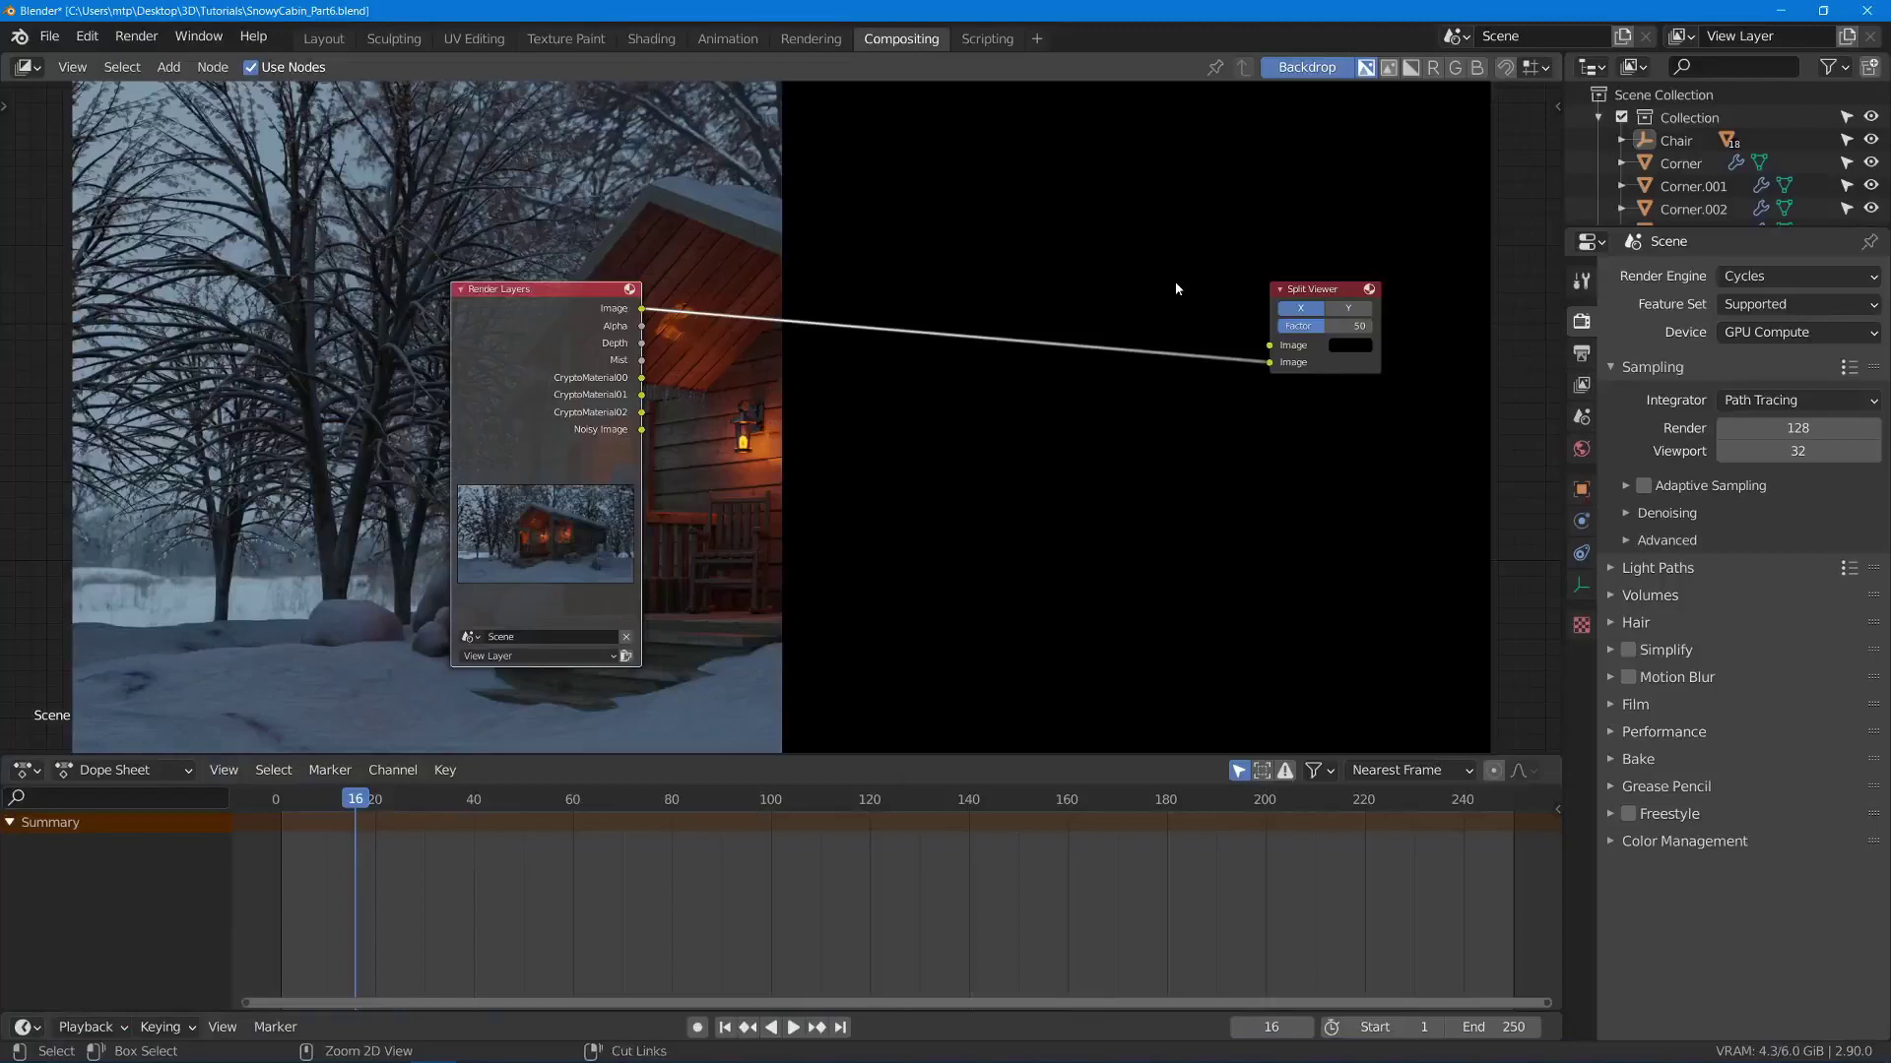
# - Maximize the node editor and fit the backdrop image to it with the sidebar hidden
pyautogui.hotkey('ctrl', 'space')
pyautogui.moveTo(1122, 357); pyautogui.dragTo(1087, 362, button='middle')
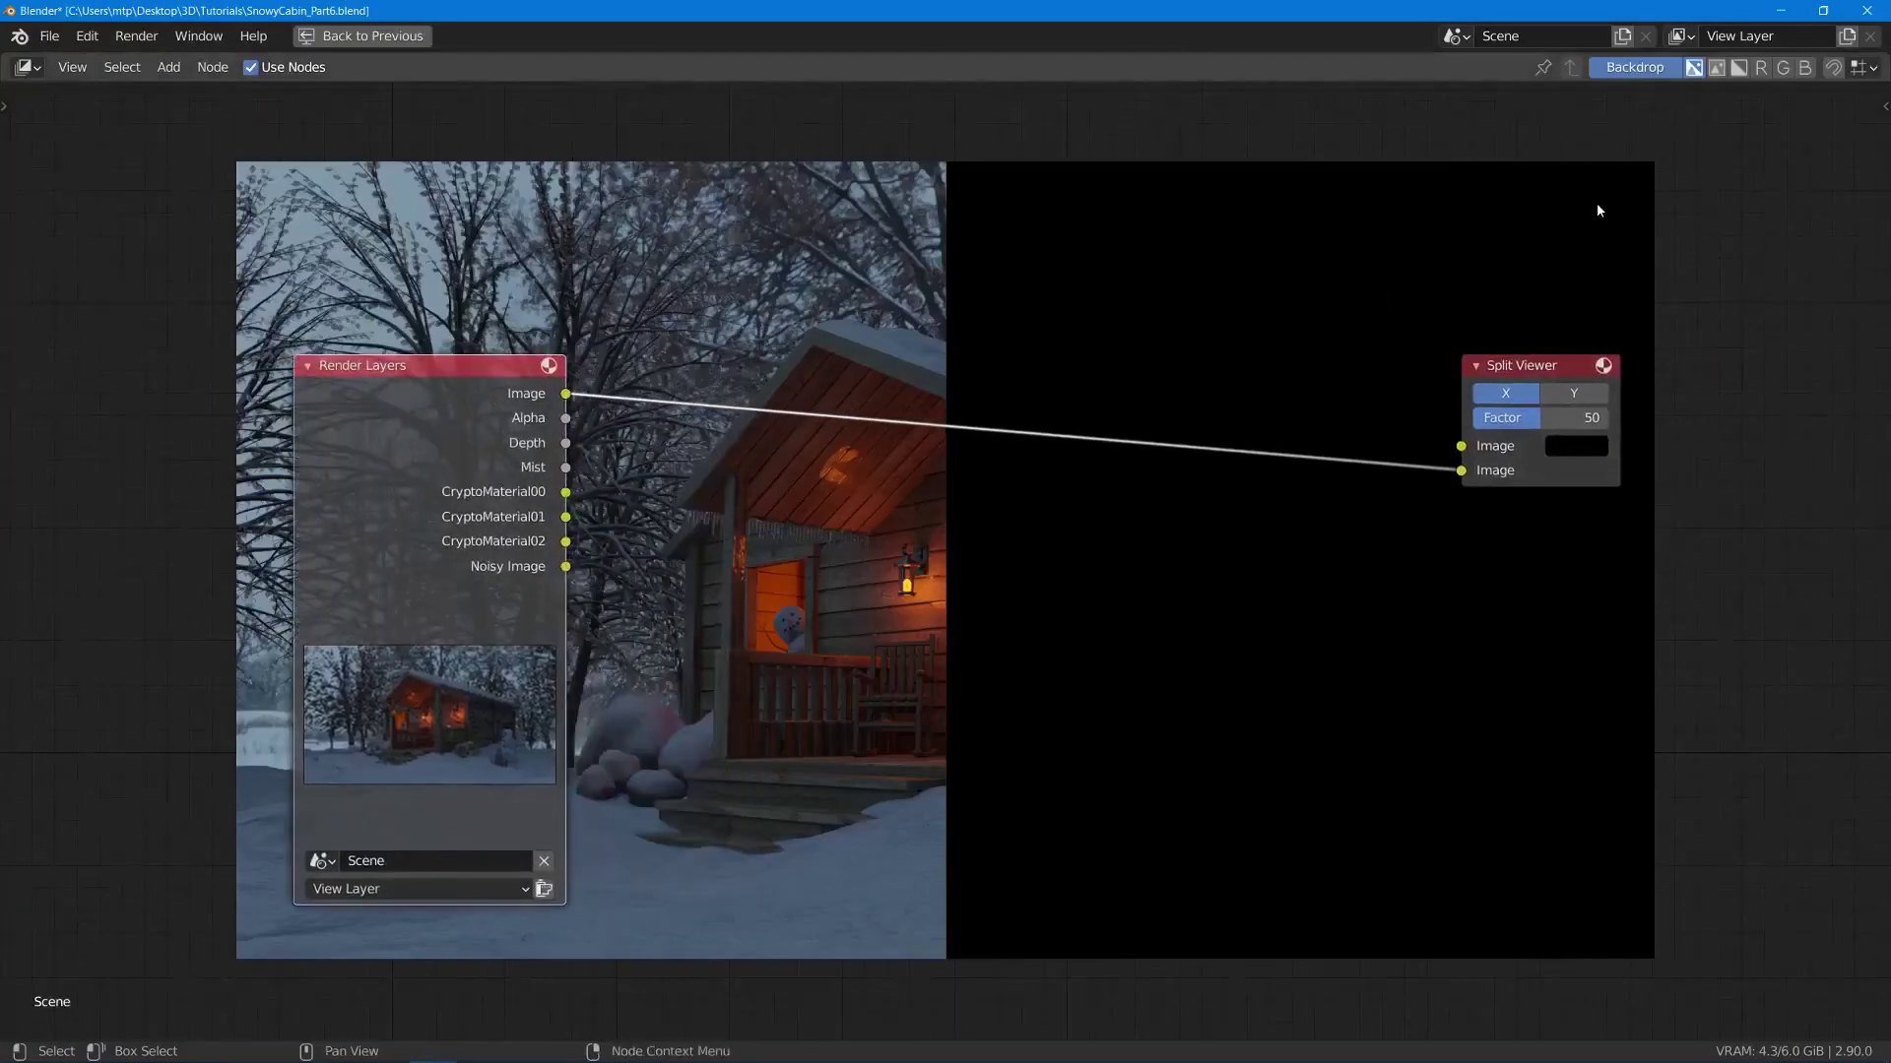
pyautogui.press('n')
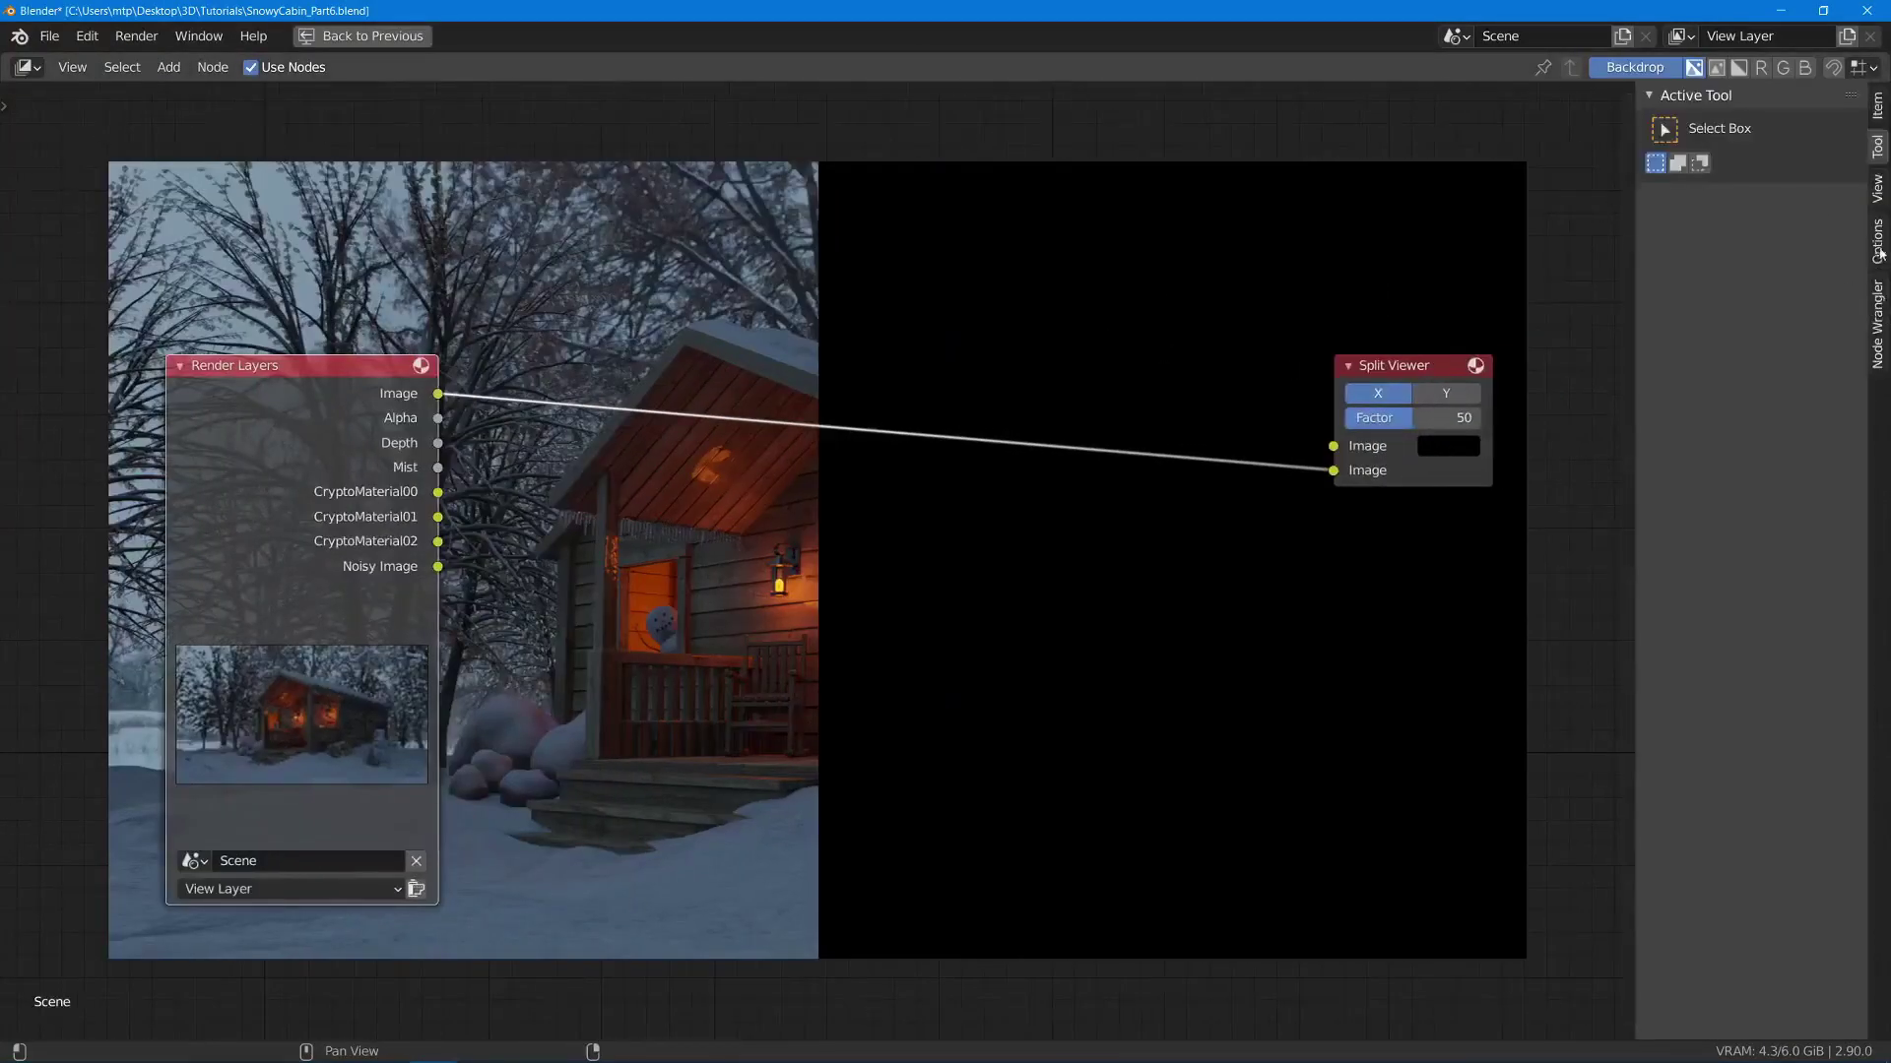
pyautogui.click(1877, 189)
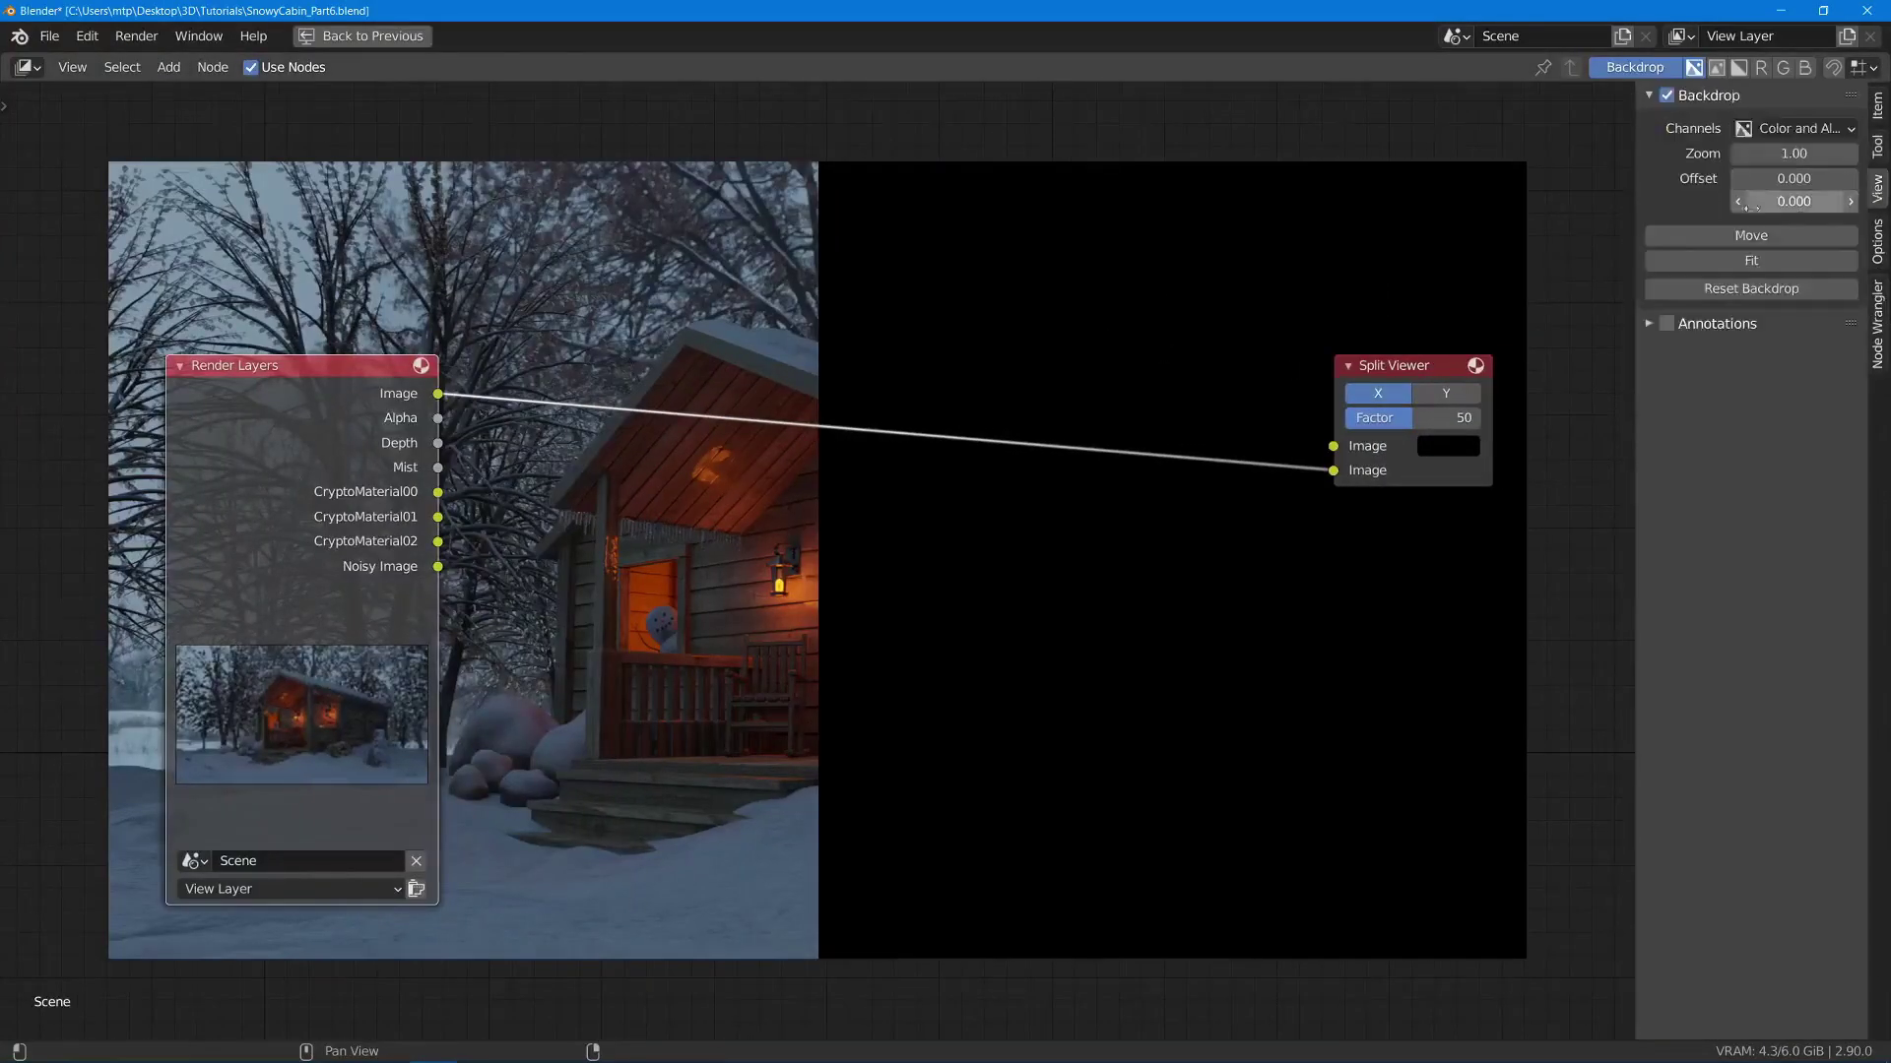
pyautogui.click(1750, 261)
pyautogui.press('n')
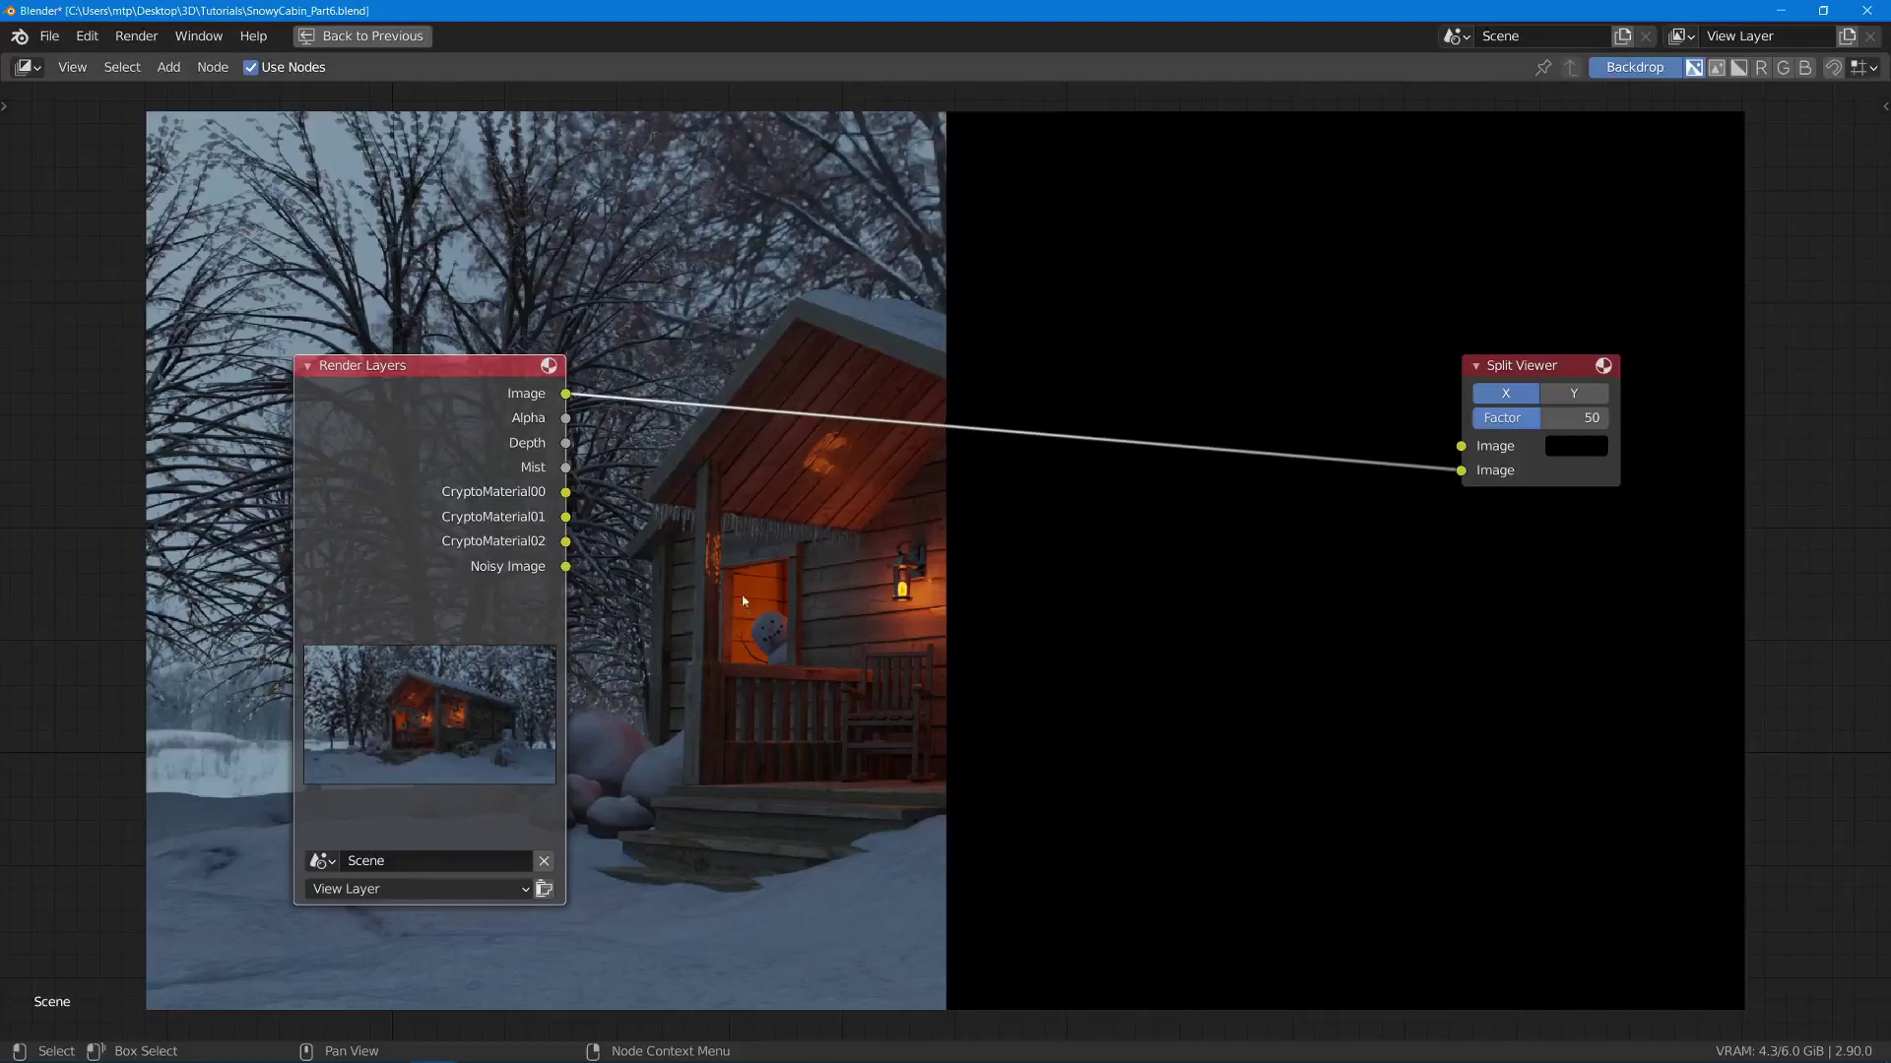
pyautogui.scroll(2, 519, 535)
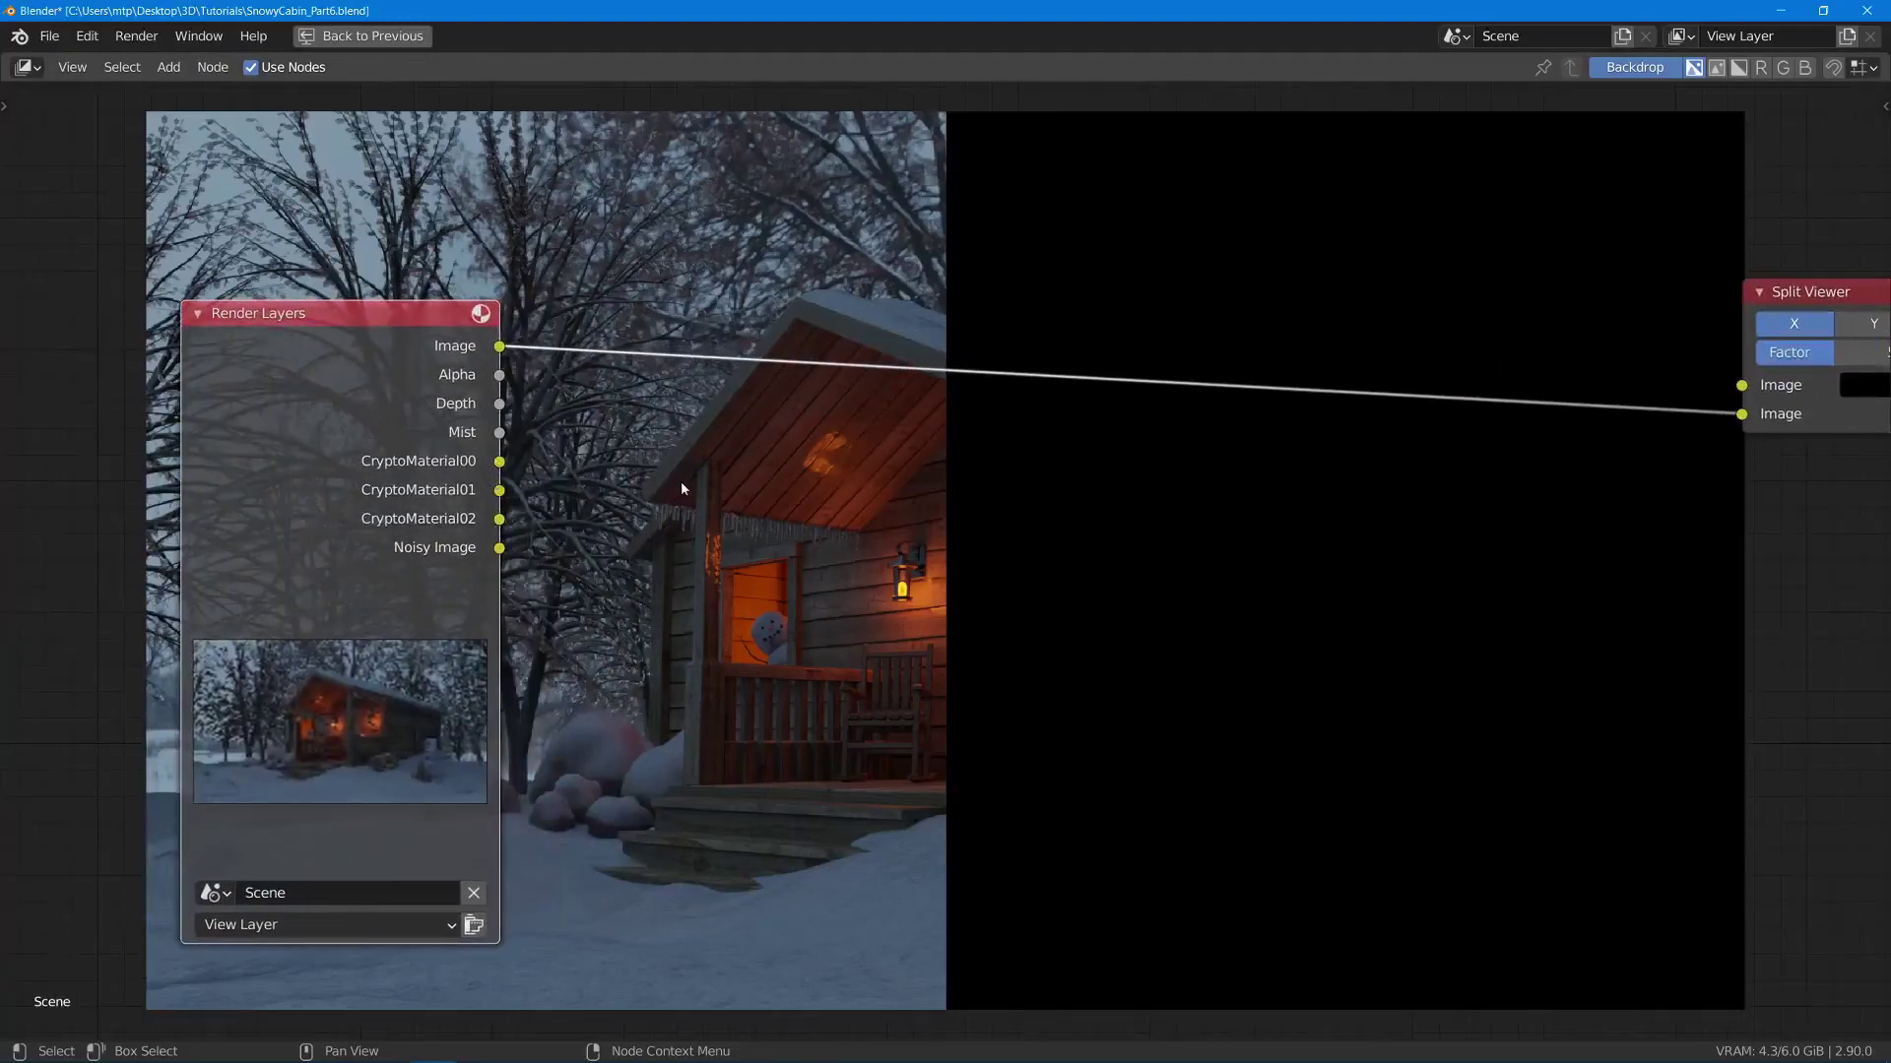
# - Add a Cryptomatte node between the Render Layers and Split Viewer nodes
pyautogui.hotkey('shift', 'a')
pyautogui.press('space')
pyautogui.write('crypto')
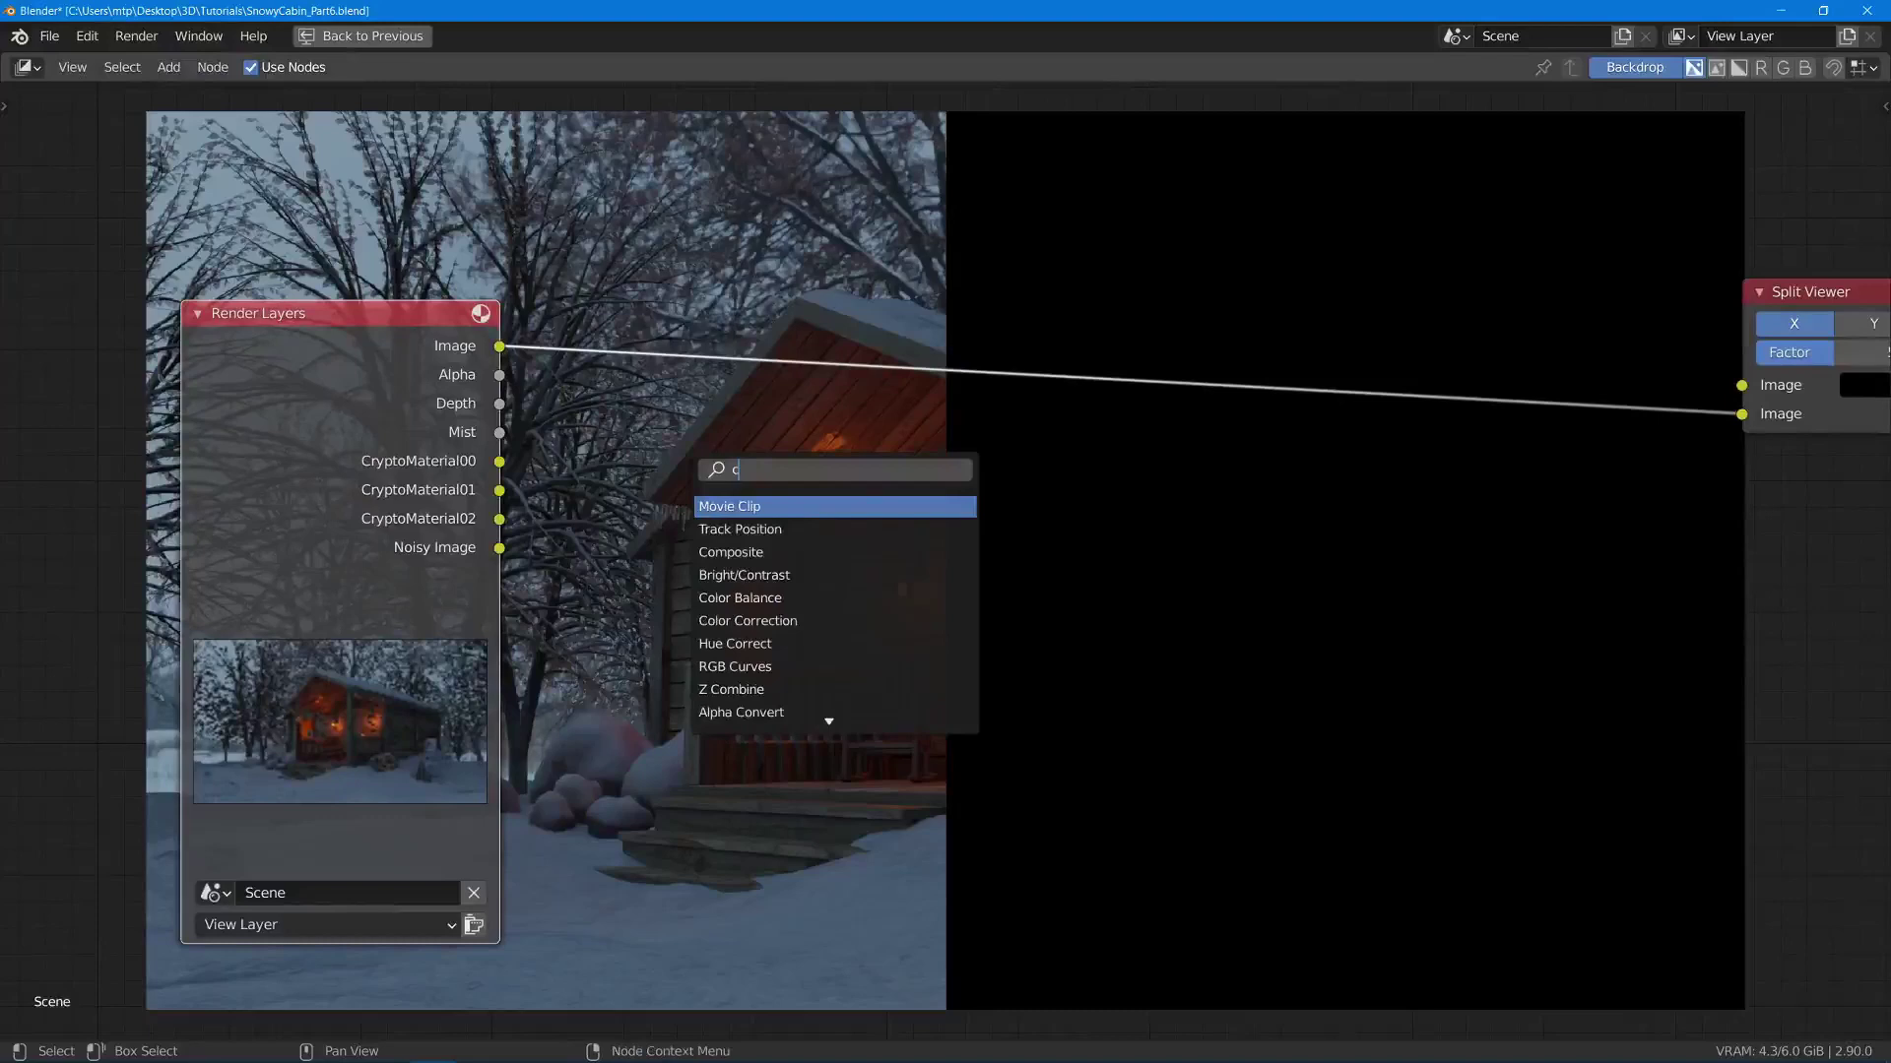
pyautogui.press('Return')
pyautogui.click(678, 493)
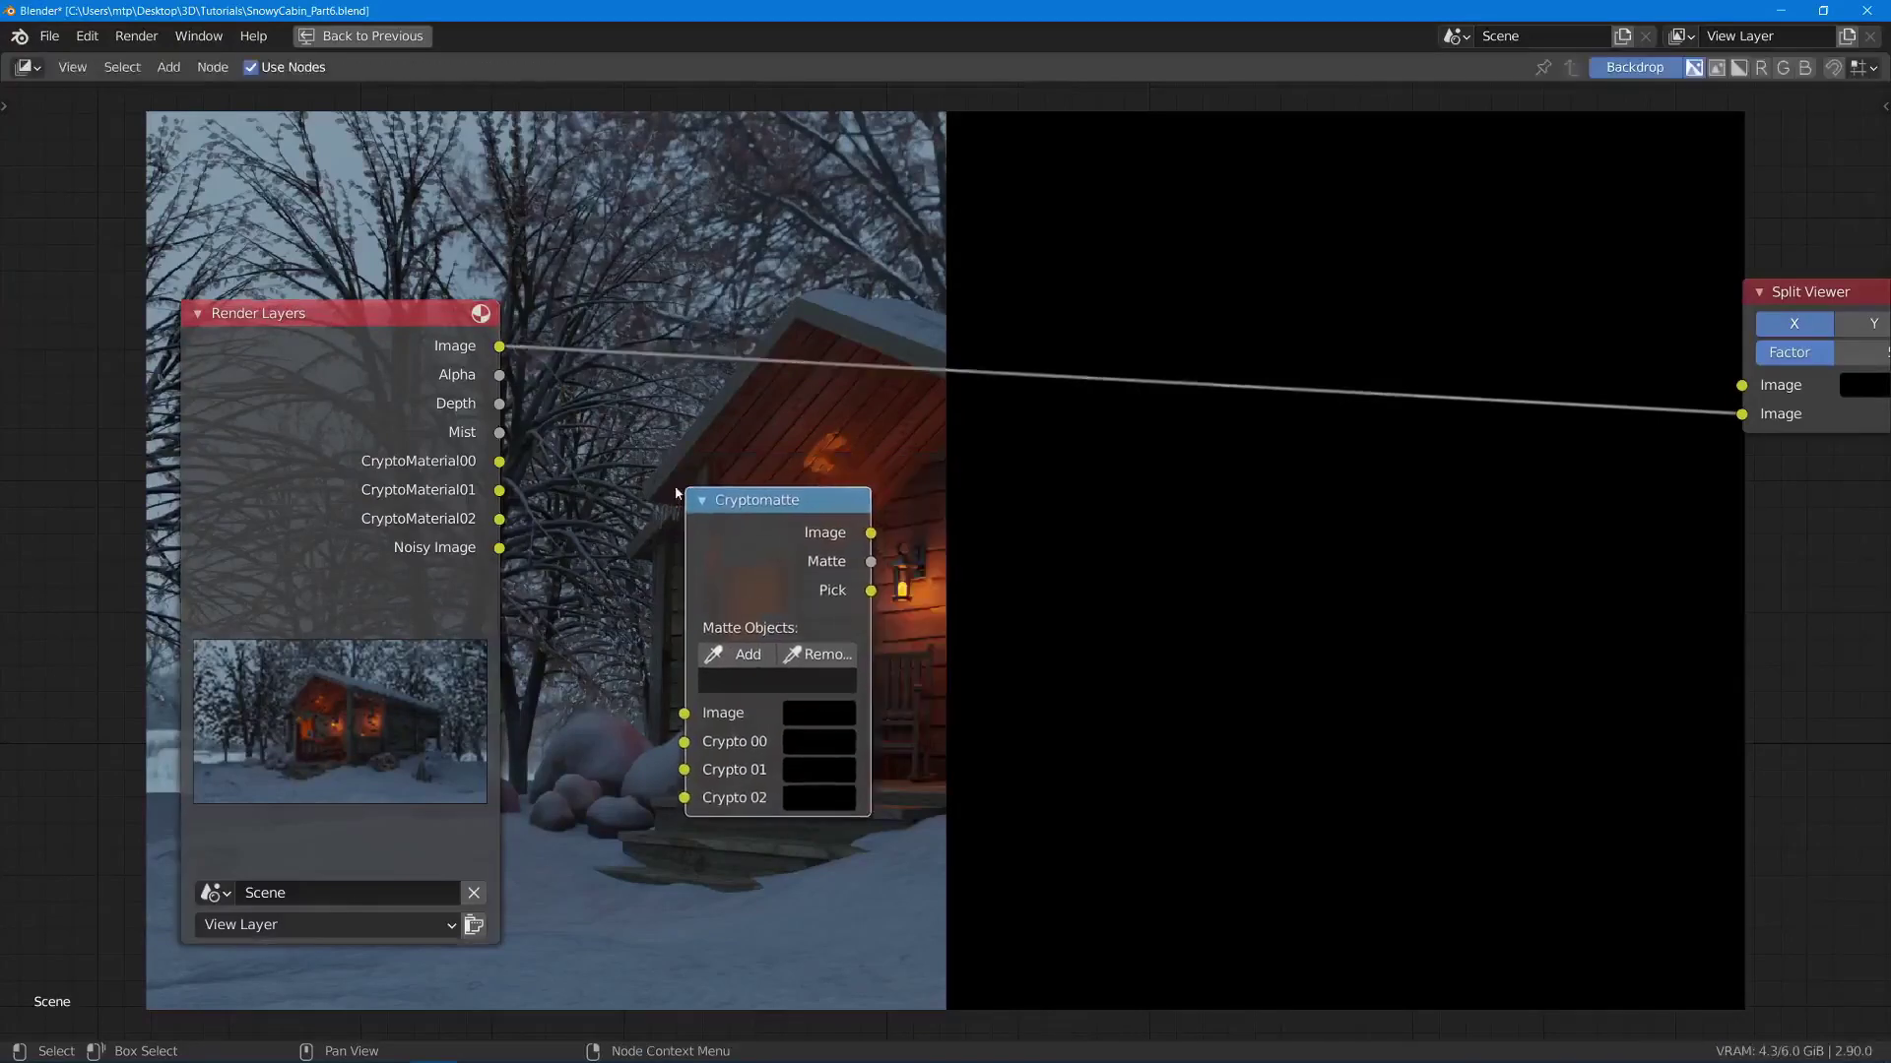
# - Connect the three CryptoMaterial passes to the Cryptomatte node's Crypto 00 to 02 inputs, and the rendered image to its Image input
pyautogui.moveTo(500, 461); pyautogui.dragTo(684, 769)
pyautogui.moveTo(499, 519); pyautogui.dragTo(688, 800)
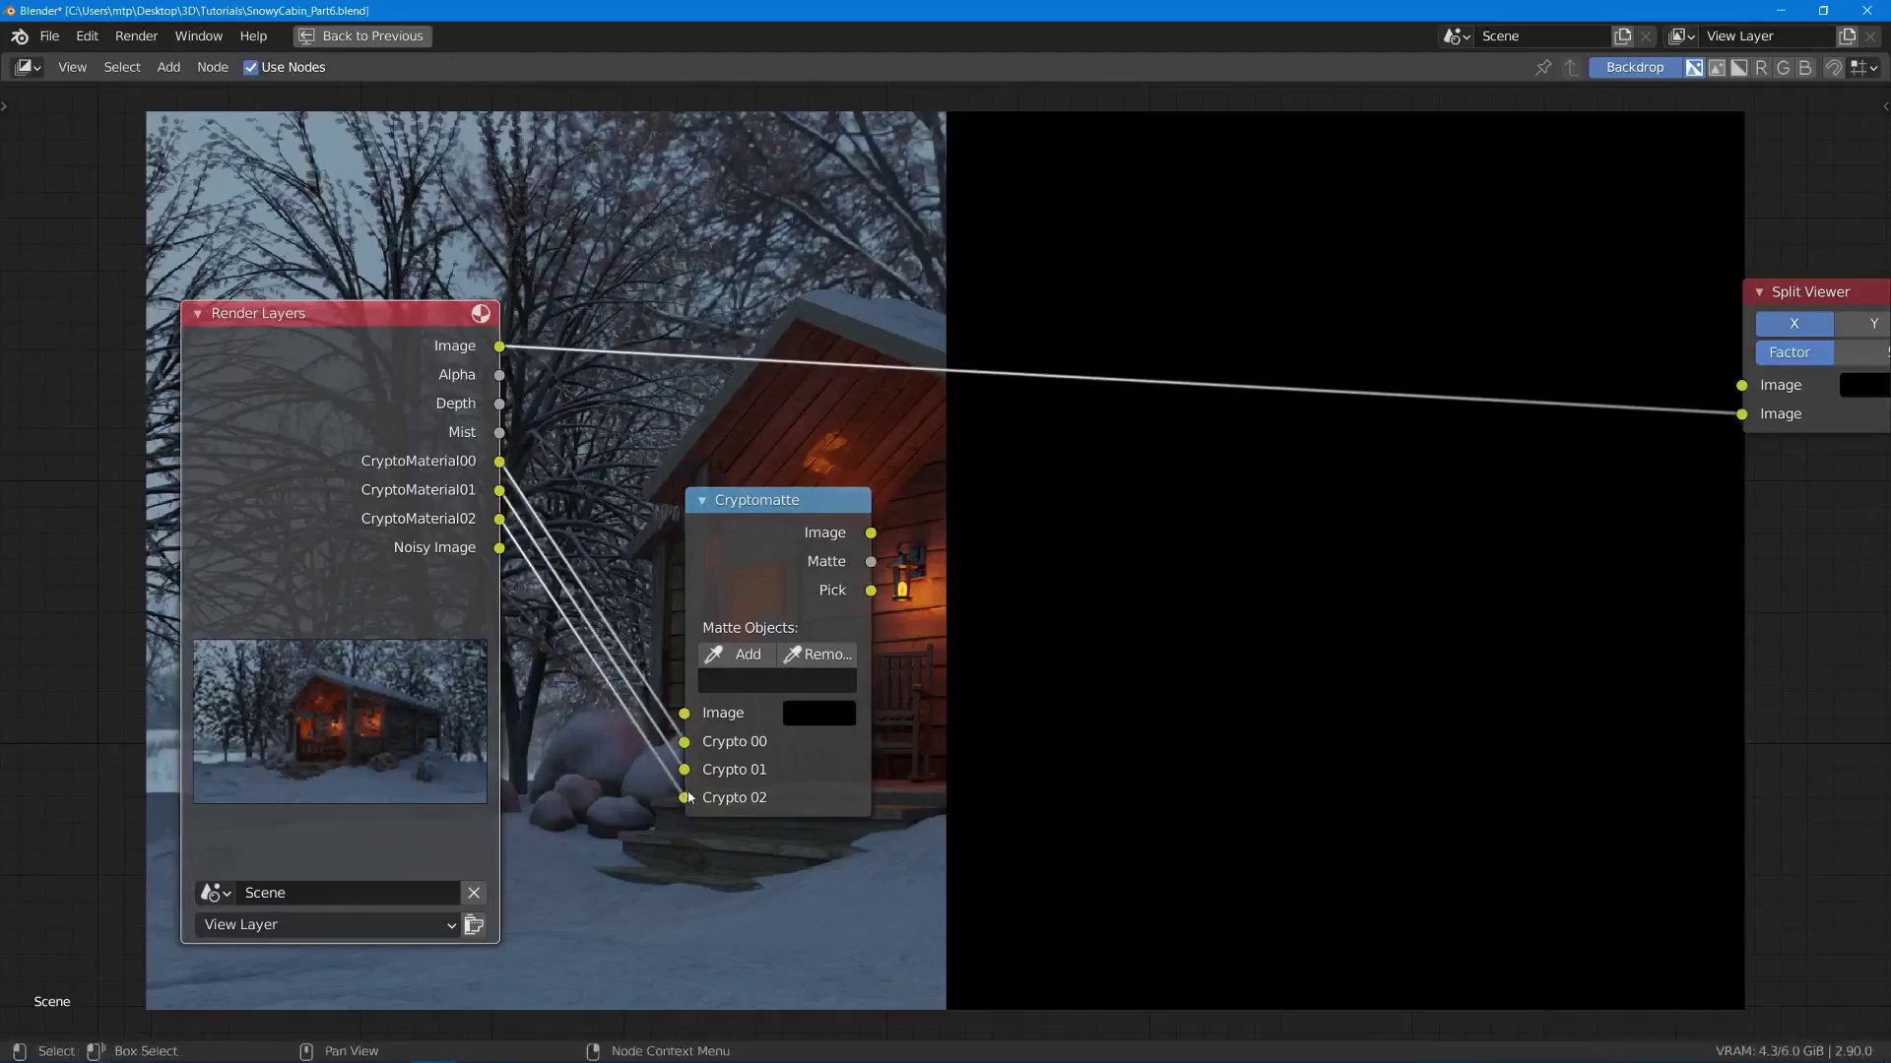
pyautogui.moveTo(758, 542); pyautogui.dragTo(777, 458)
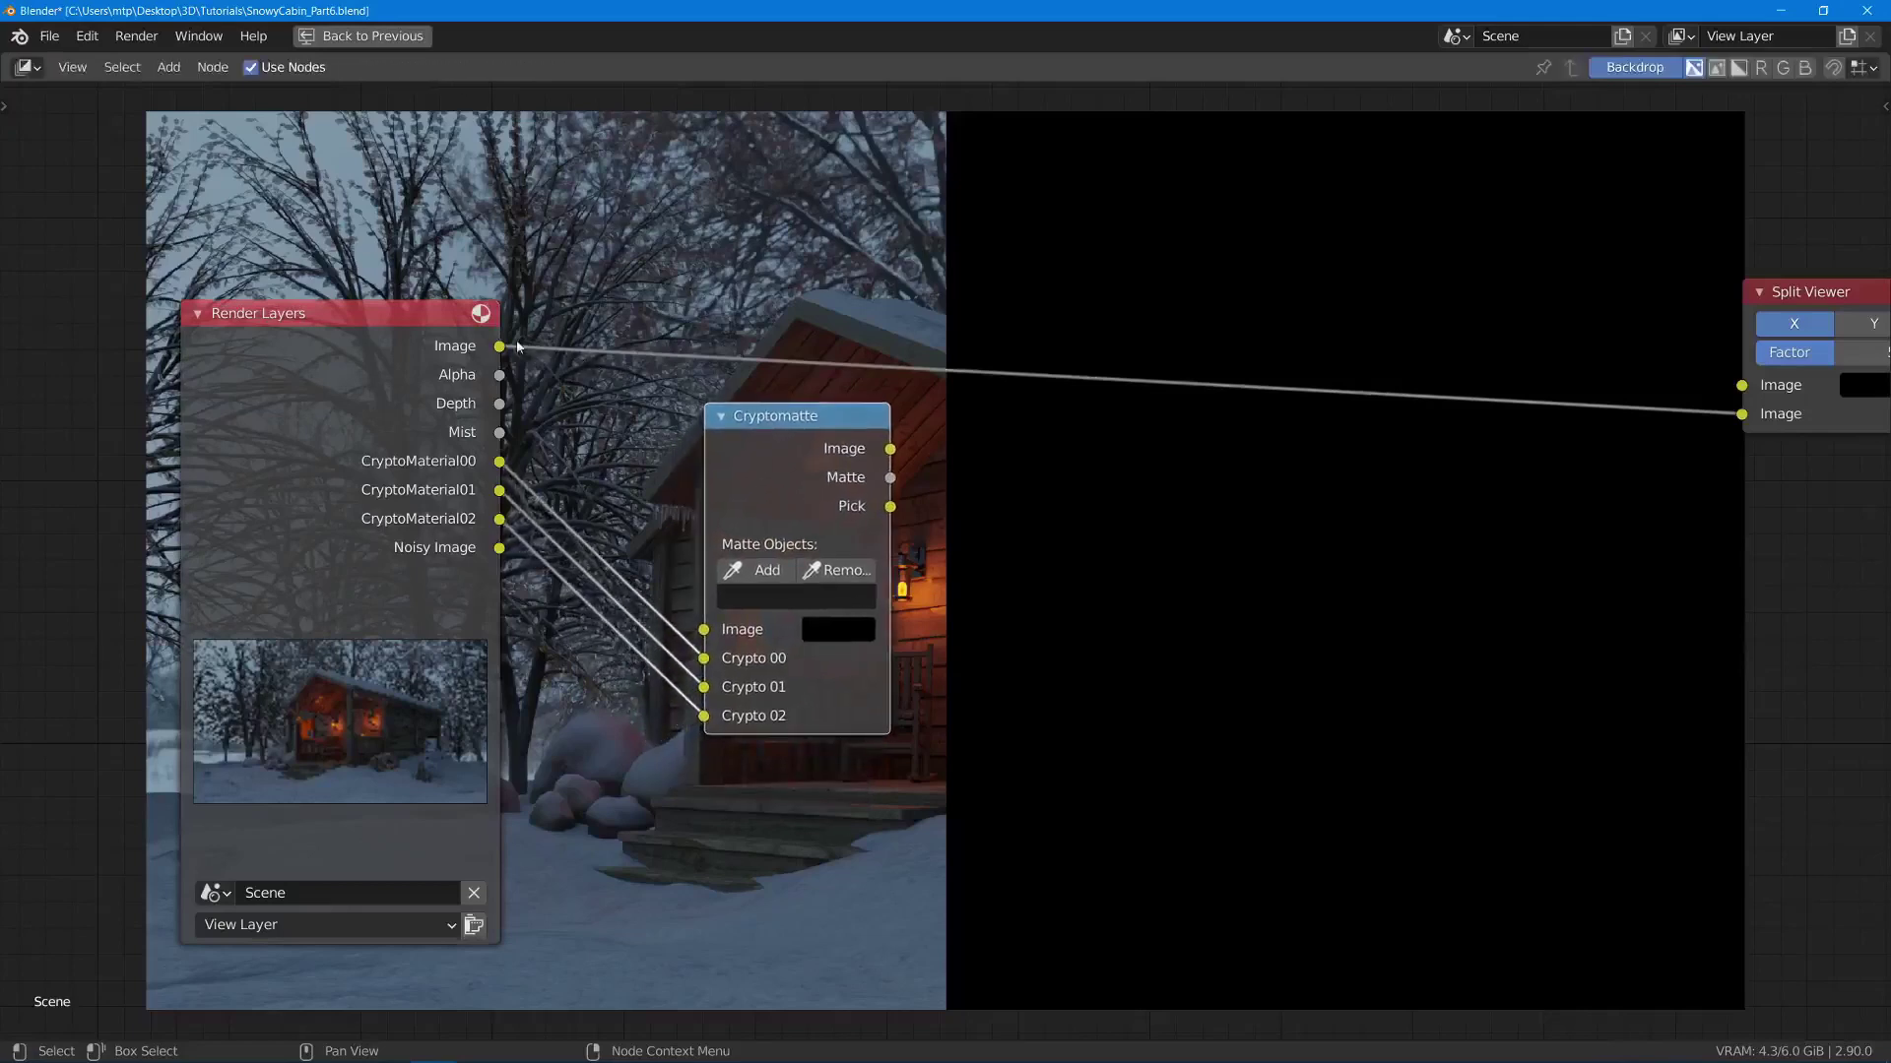
pyautogui.moveTo(500, 346); pyautogui.dragTo(710, 640)
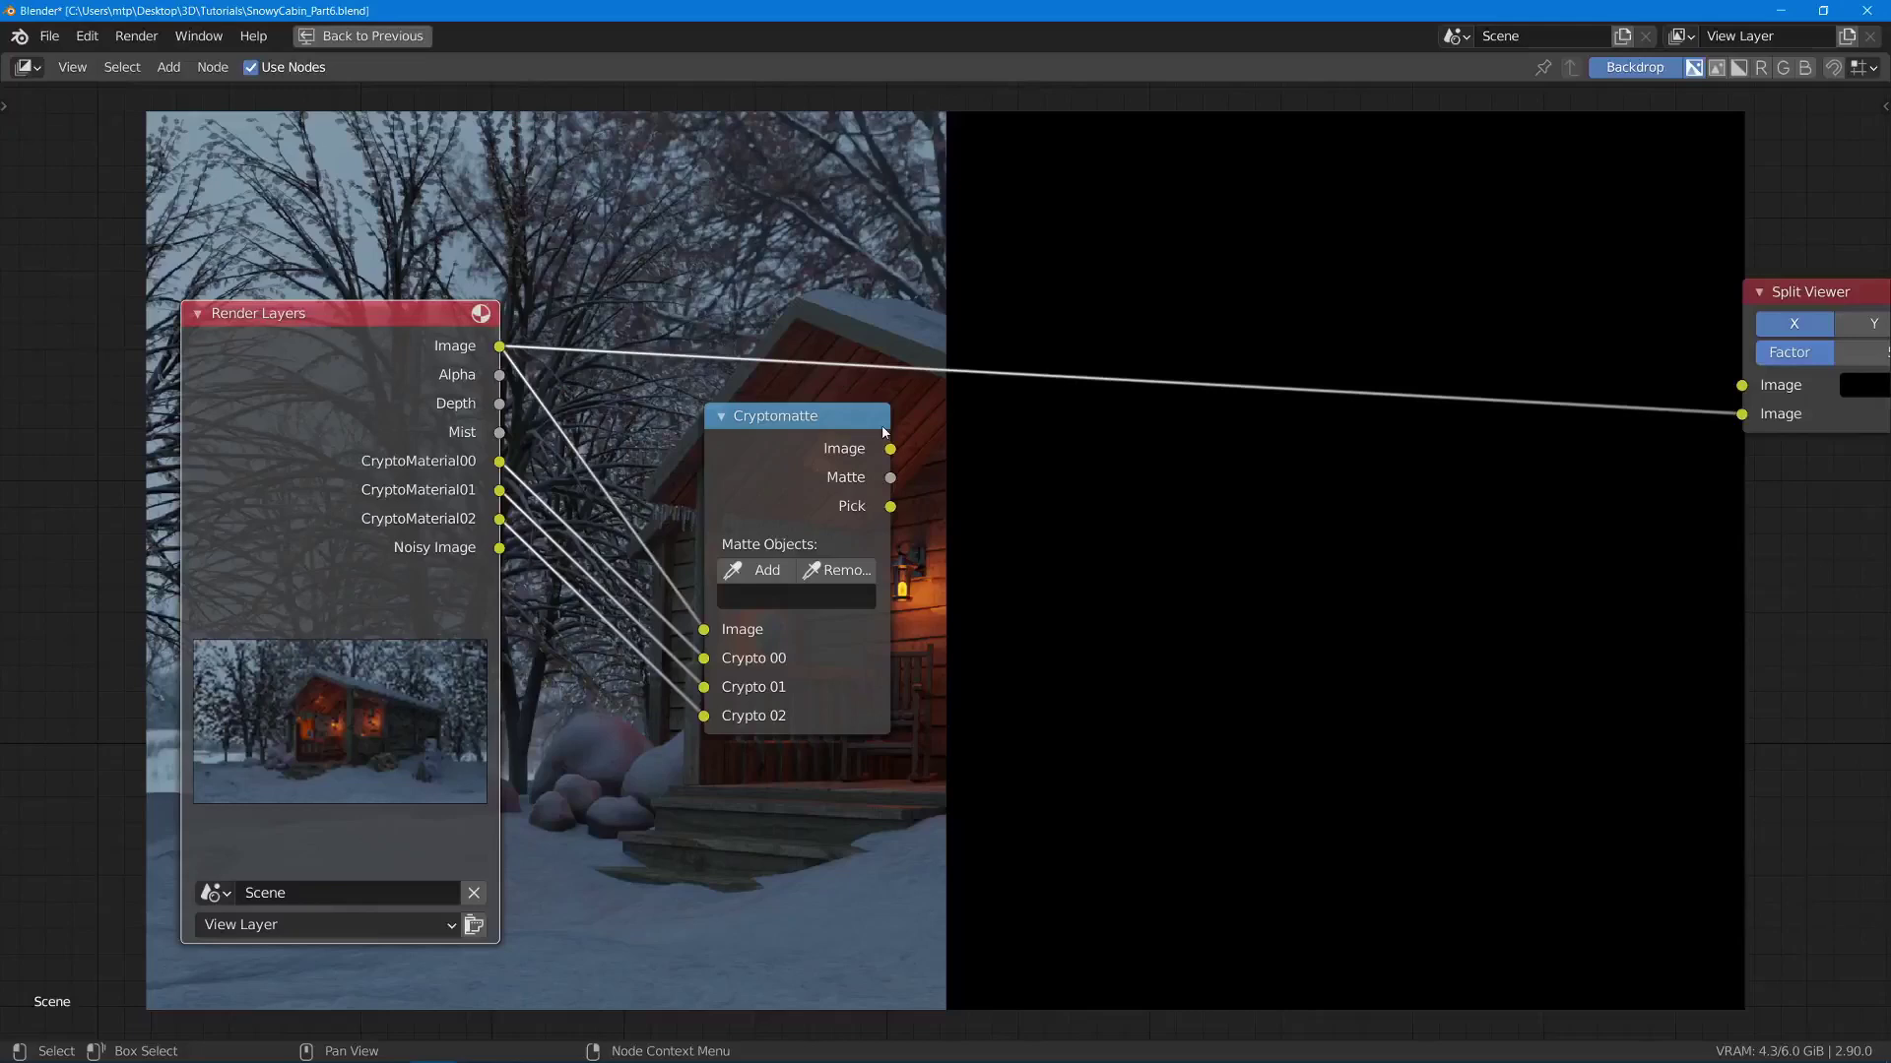
# - Preview the Cryptomatte Pick output through the Split Viewer's first input and set the split factor to 66
pyautogui.moveTo(891, 451); pyautogui.dragTo(747, 454, button='middle')
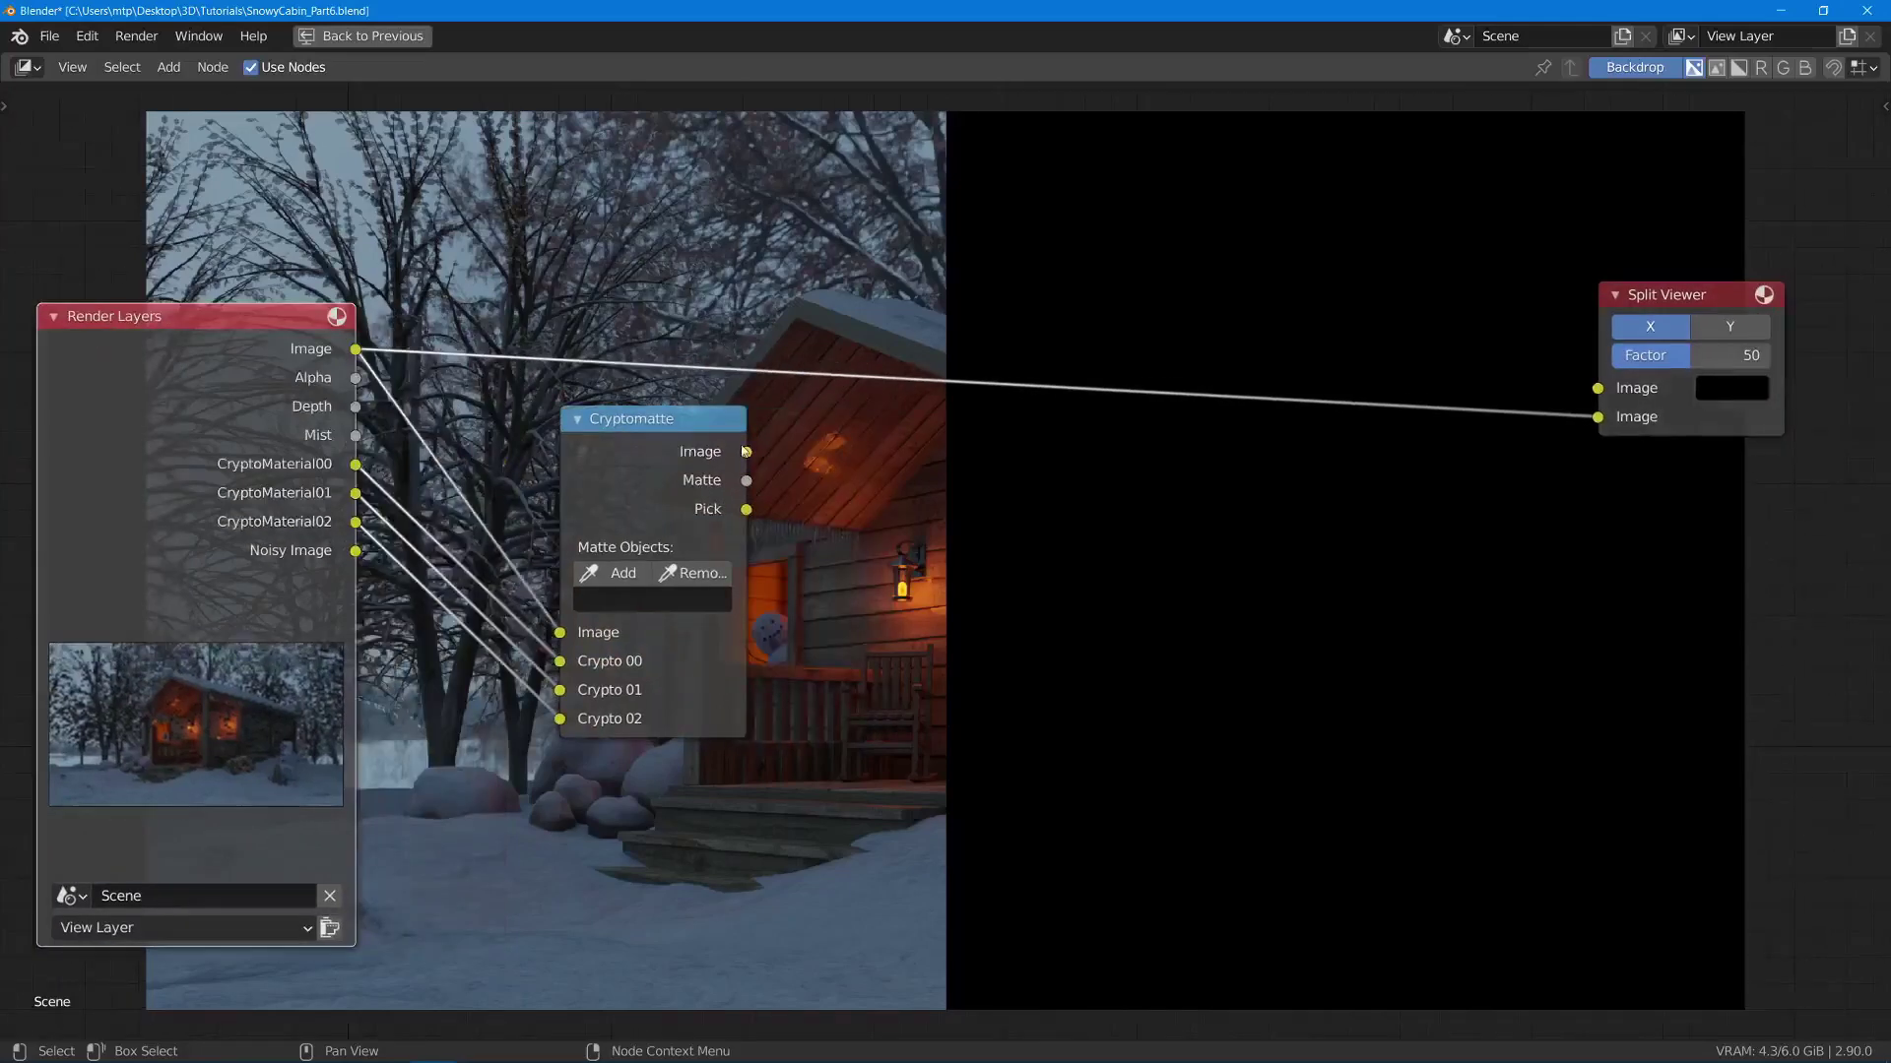
pyautogui.keyDown('ctrl'); pyautogui.keyDown('shift'); pyautogui.click(710, 445); pyautogui.keyUp('shift'); pyautogui.keyUp('ctrl')
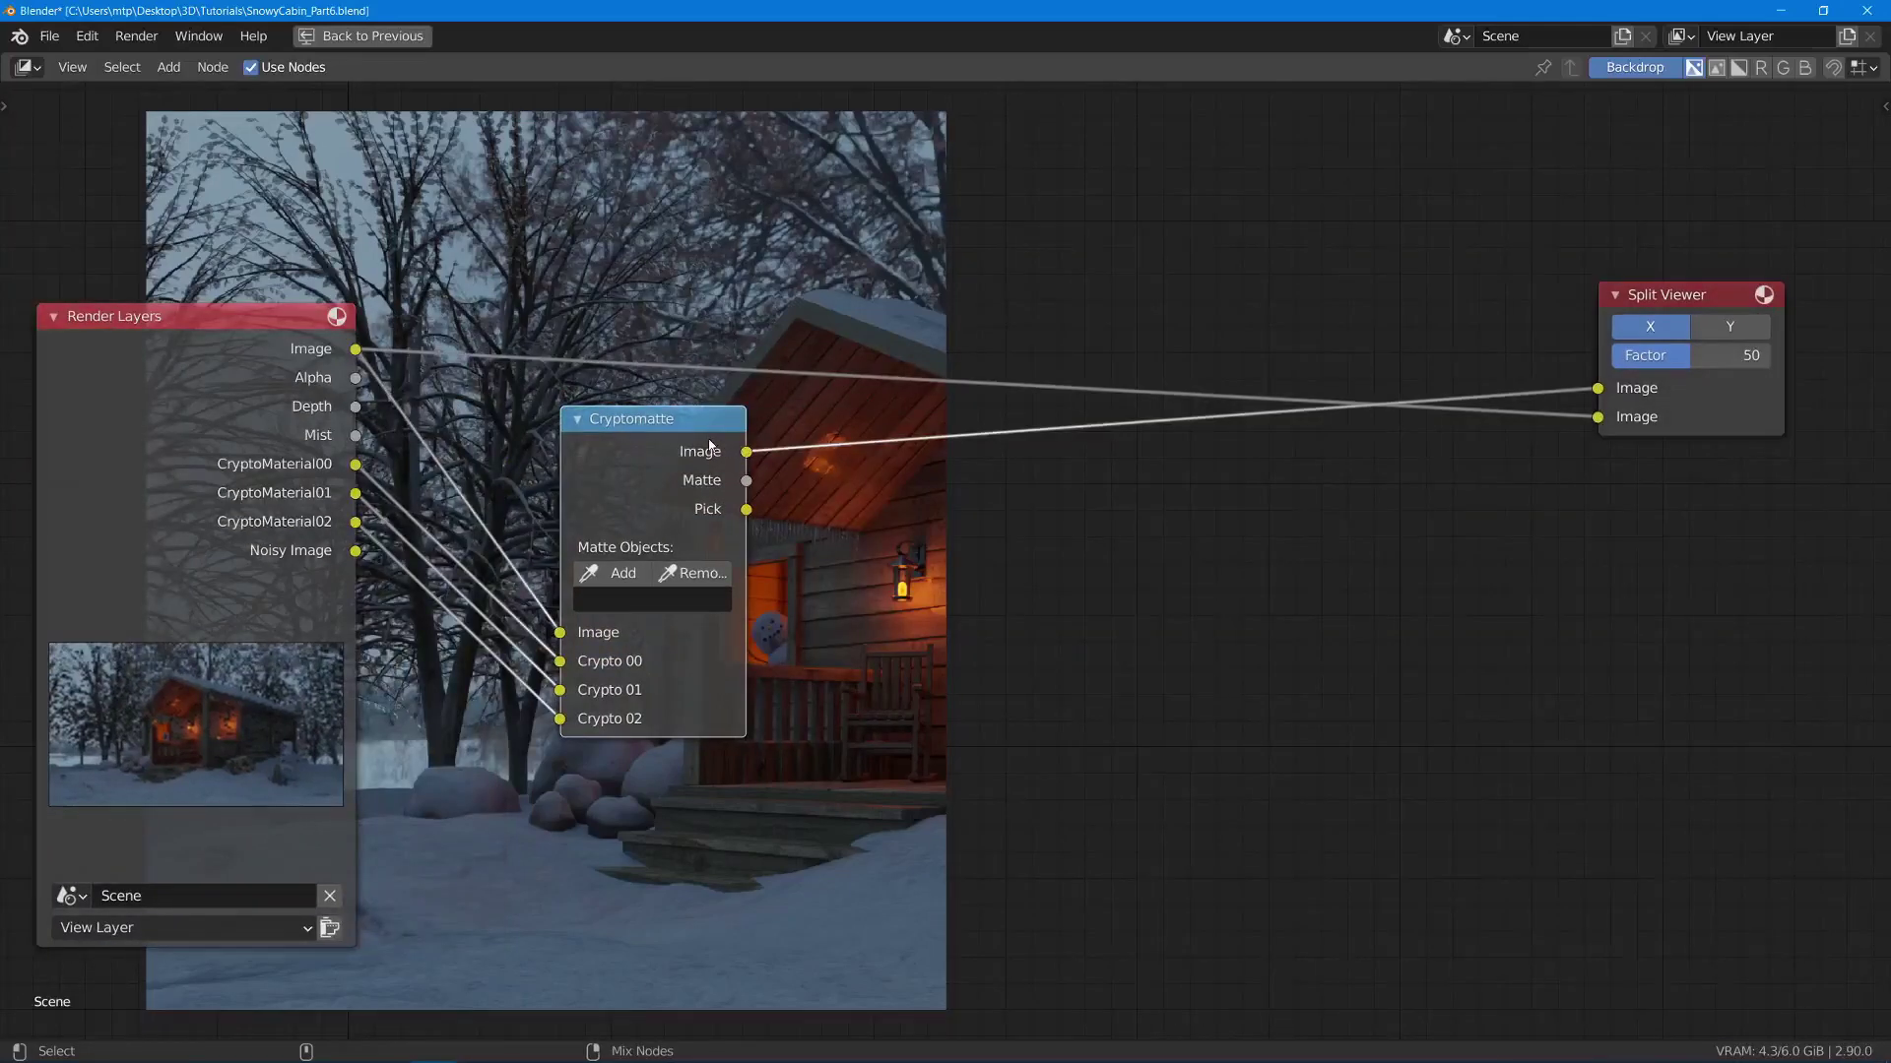
pyautogui.keyDown('ctrl'); pyautogui.keyDown('shift'); pyautogui.click(660, 434); pyautogui.keyUp('shift'); pyautogui.keyUp('ctrl')
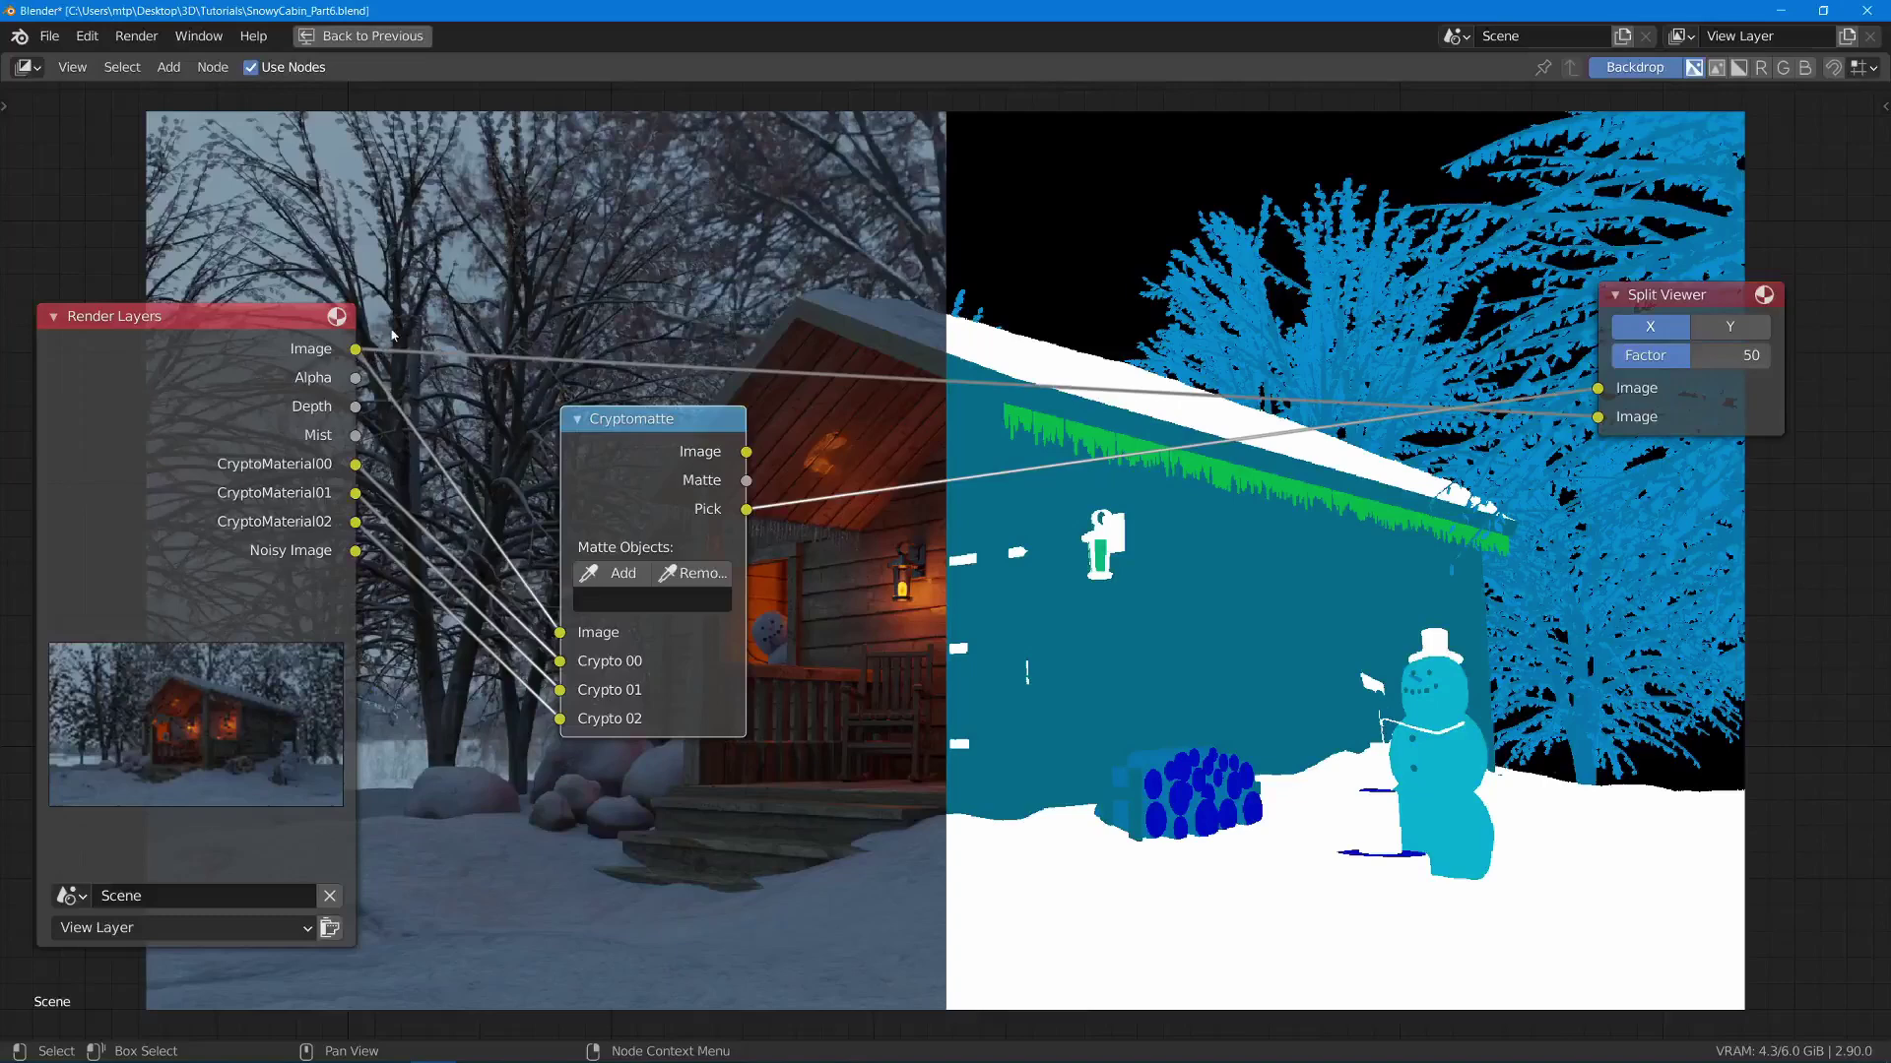
pyautogui.moveTo(358, 349); pyautogui.dragTo(645, 335)
pyautogui.moveTo(1686, 356); pyautogui.dragTo(1770, 356)
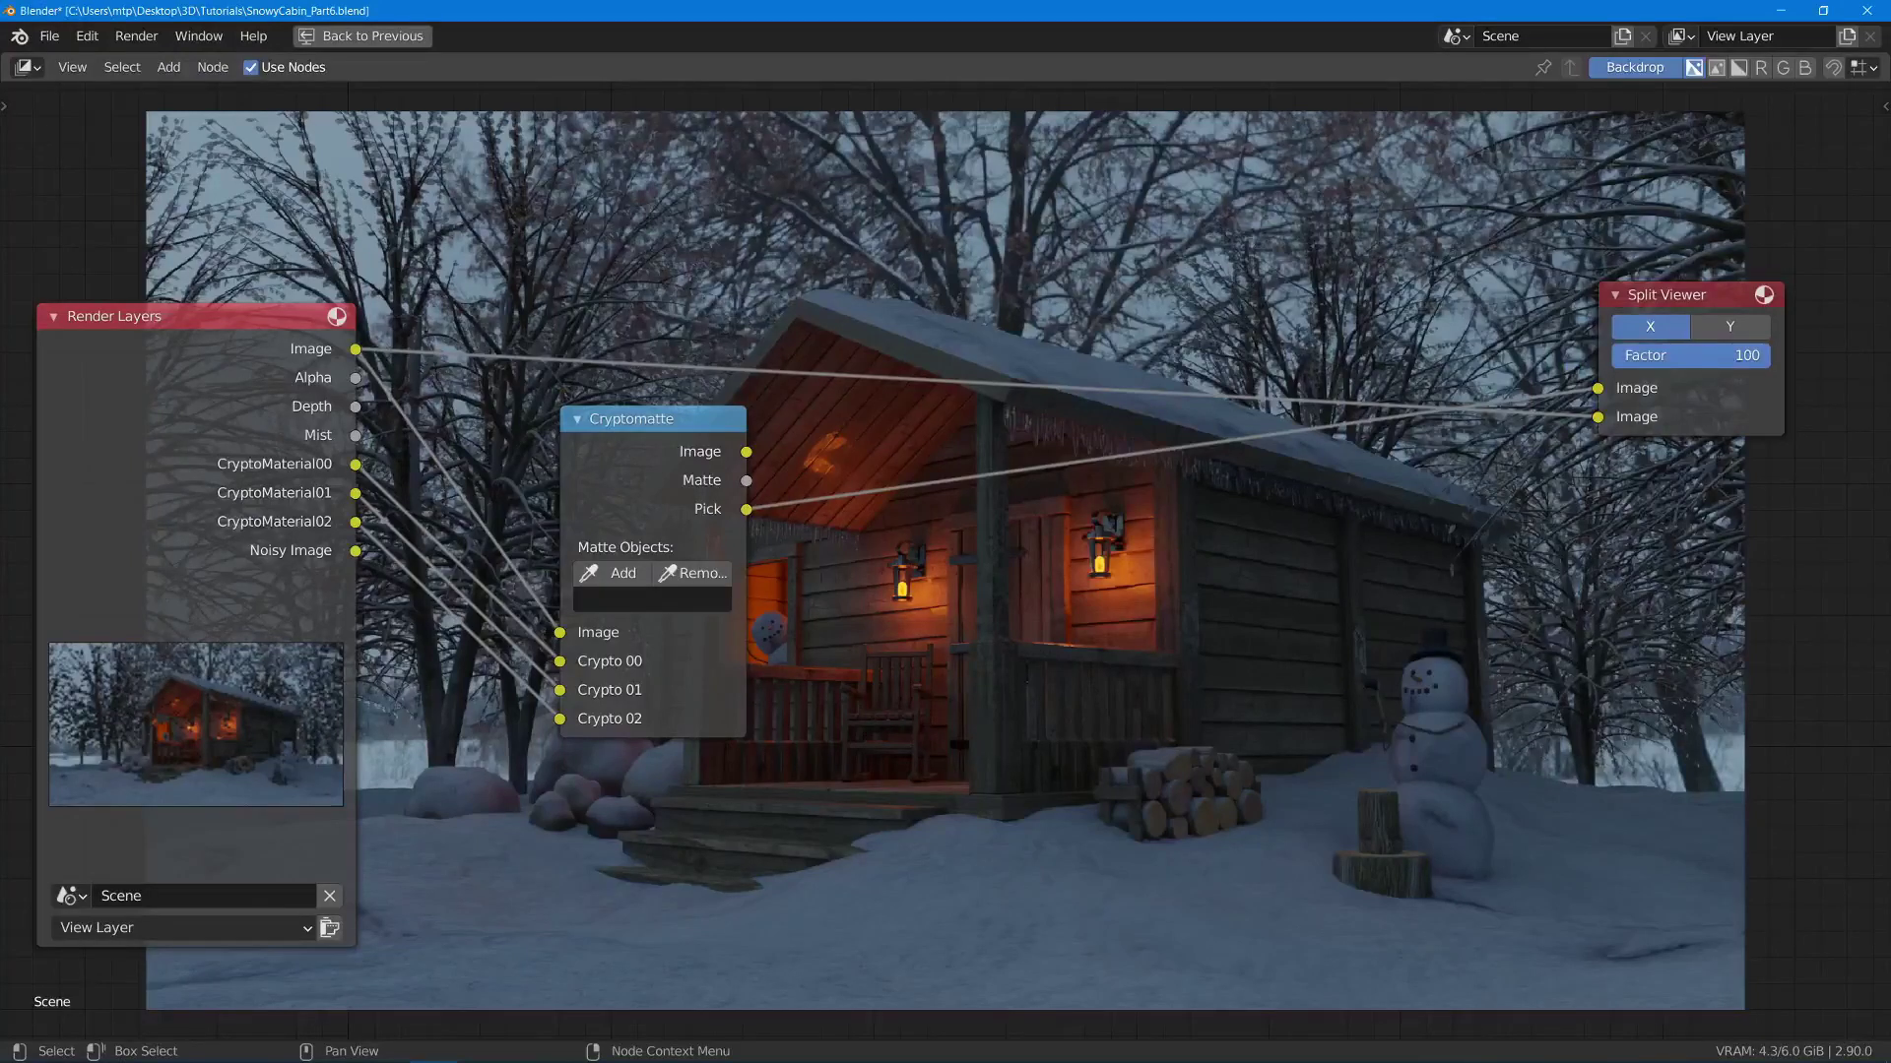
pyautogui.moveTo(1767, 355); pyautogui.dragTo(1717, 354)
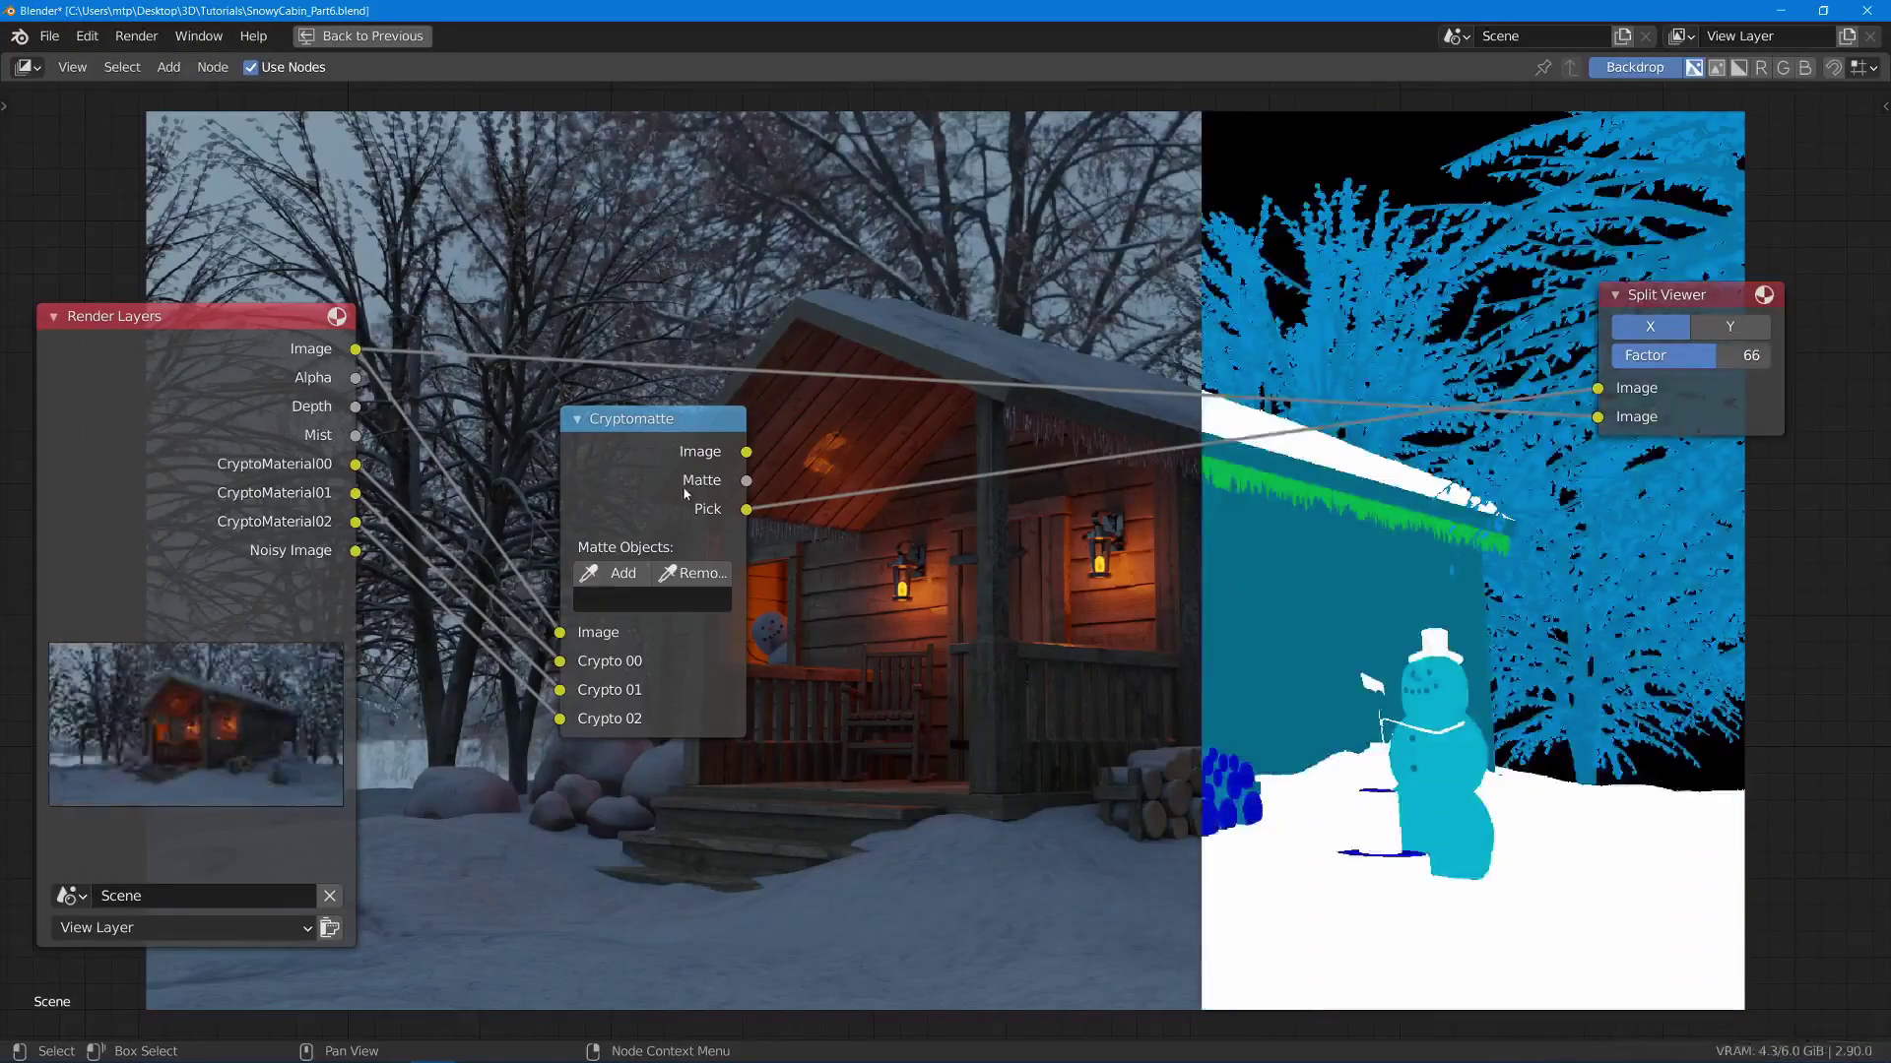
# - Sample the snowman from the Pick preview as a matte object, and set the Split Viewer factor to 100
pyautogui.click(616, 573)
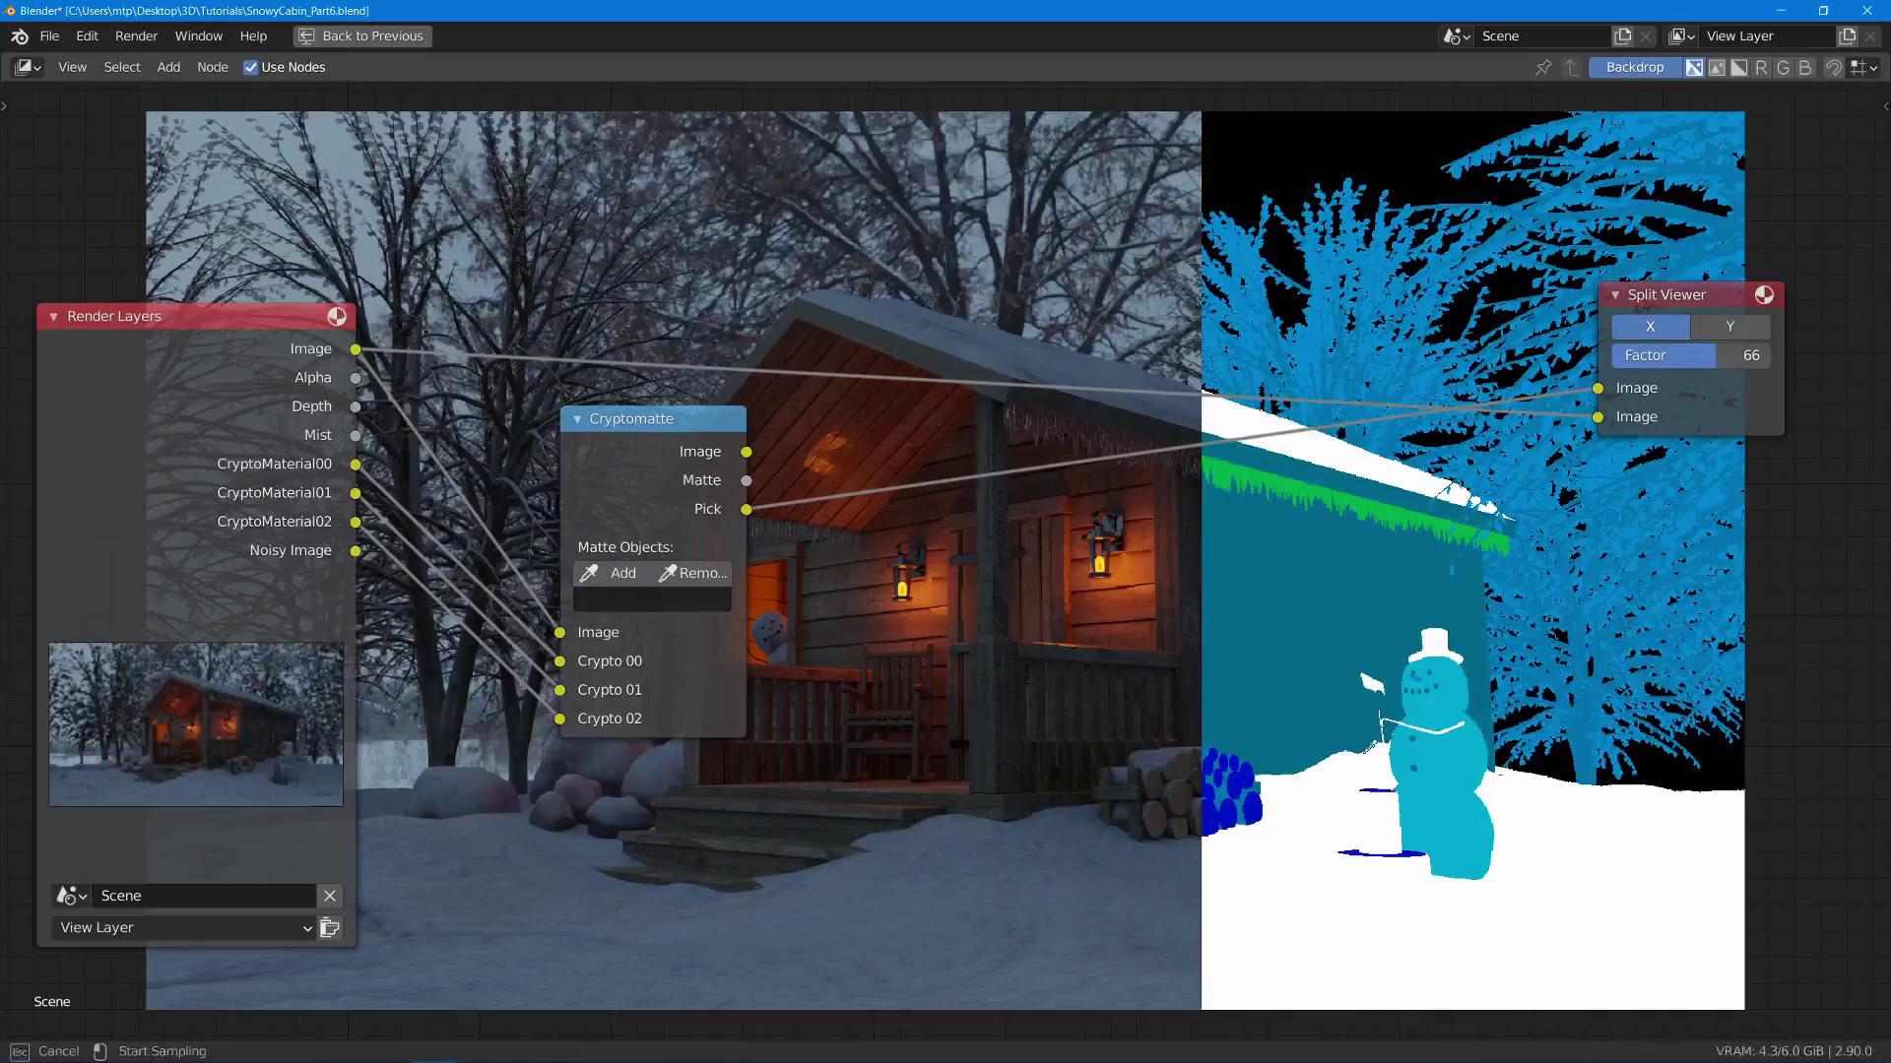
pyautogui.click(1465, 746)
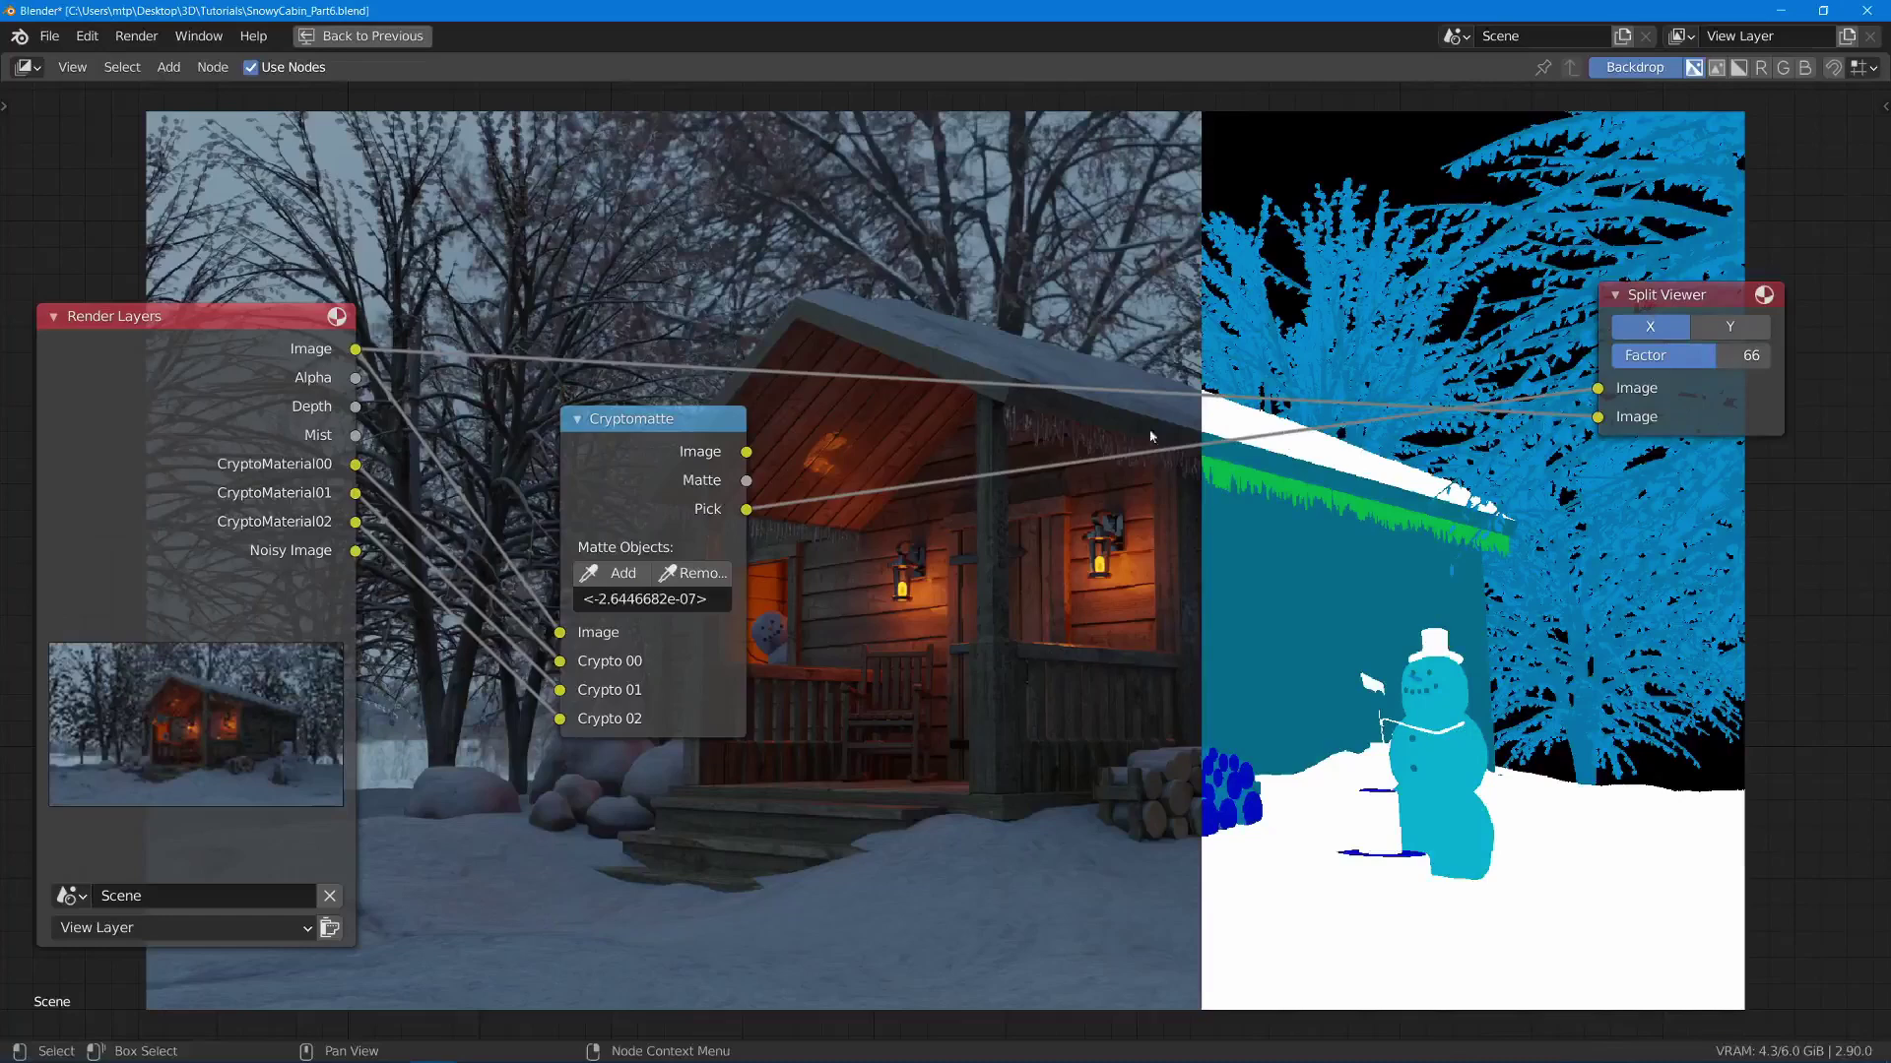
pyautogui.moveTo(1738, 355); pyautogui.dragTo(1767, 355)
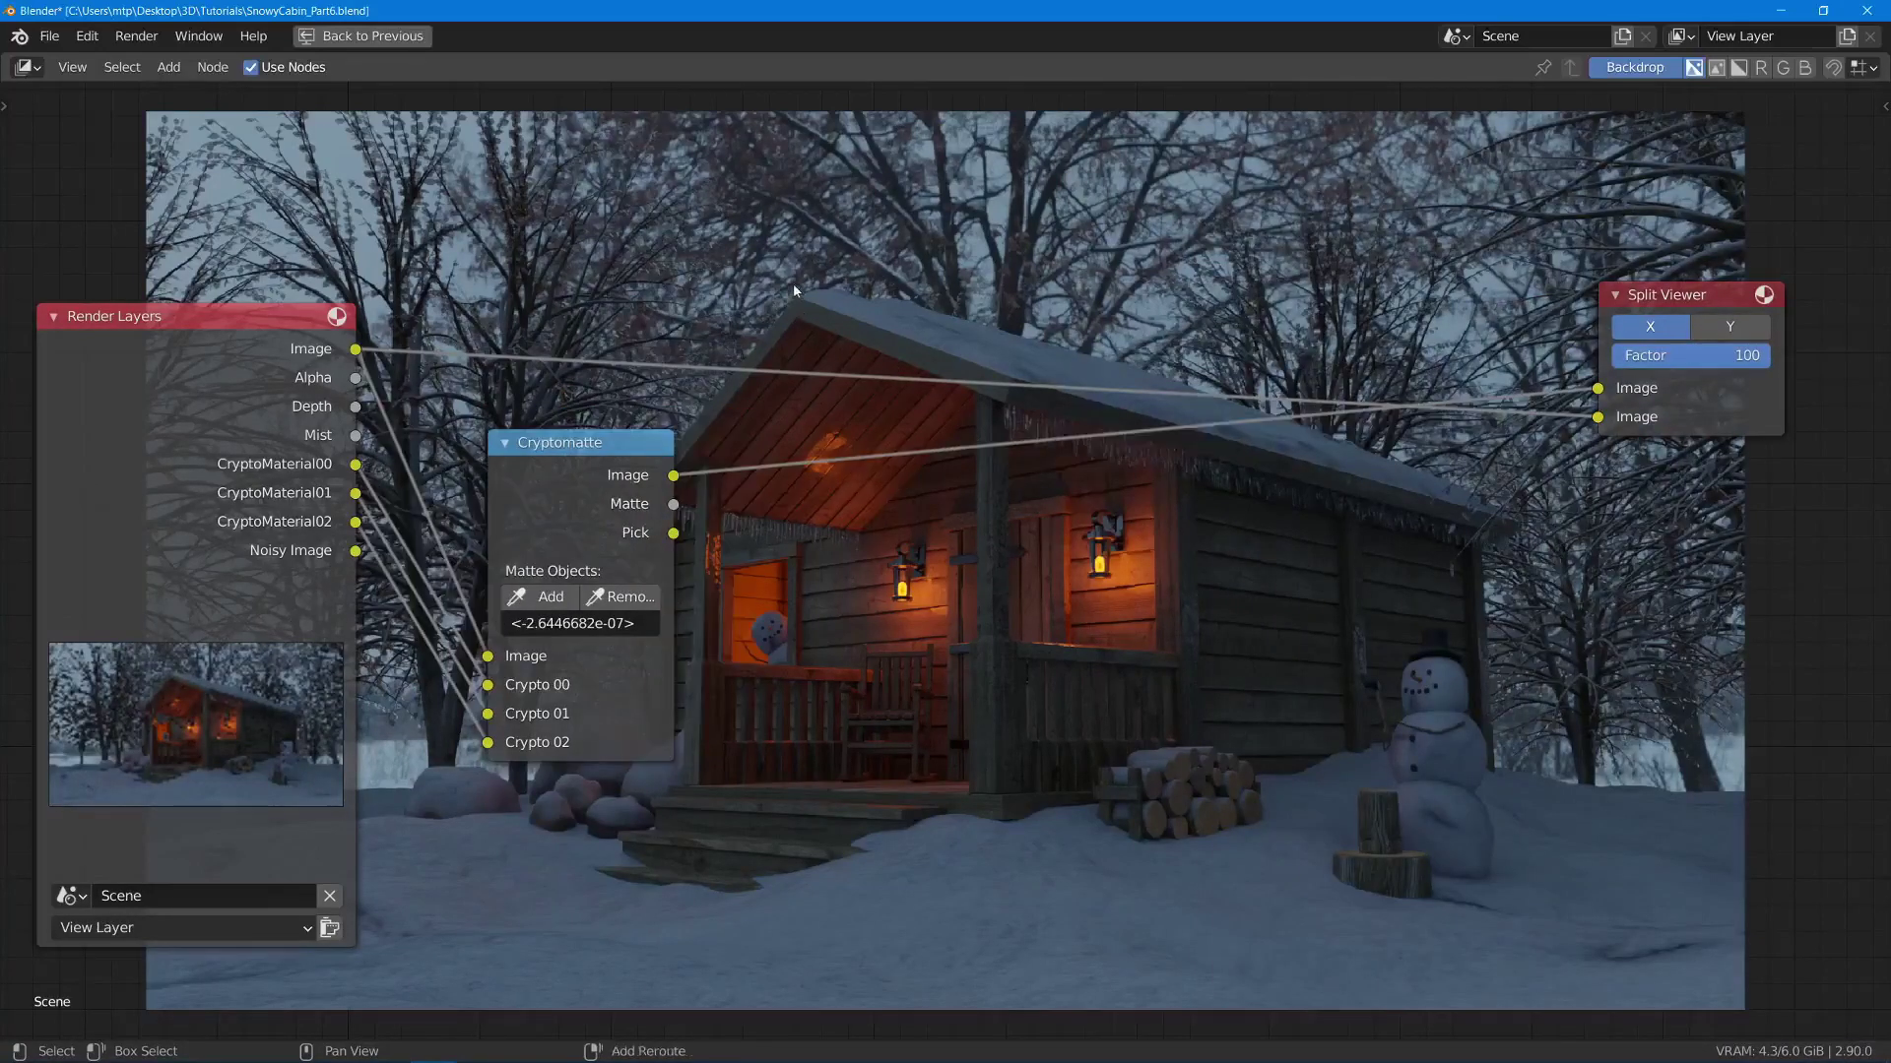
# - Add a Hue Saturation Value node fed by the Cryptomatte Image output, and place it above the Cryptomatte node
pyautogui.hotkey('shift', 'a')
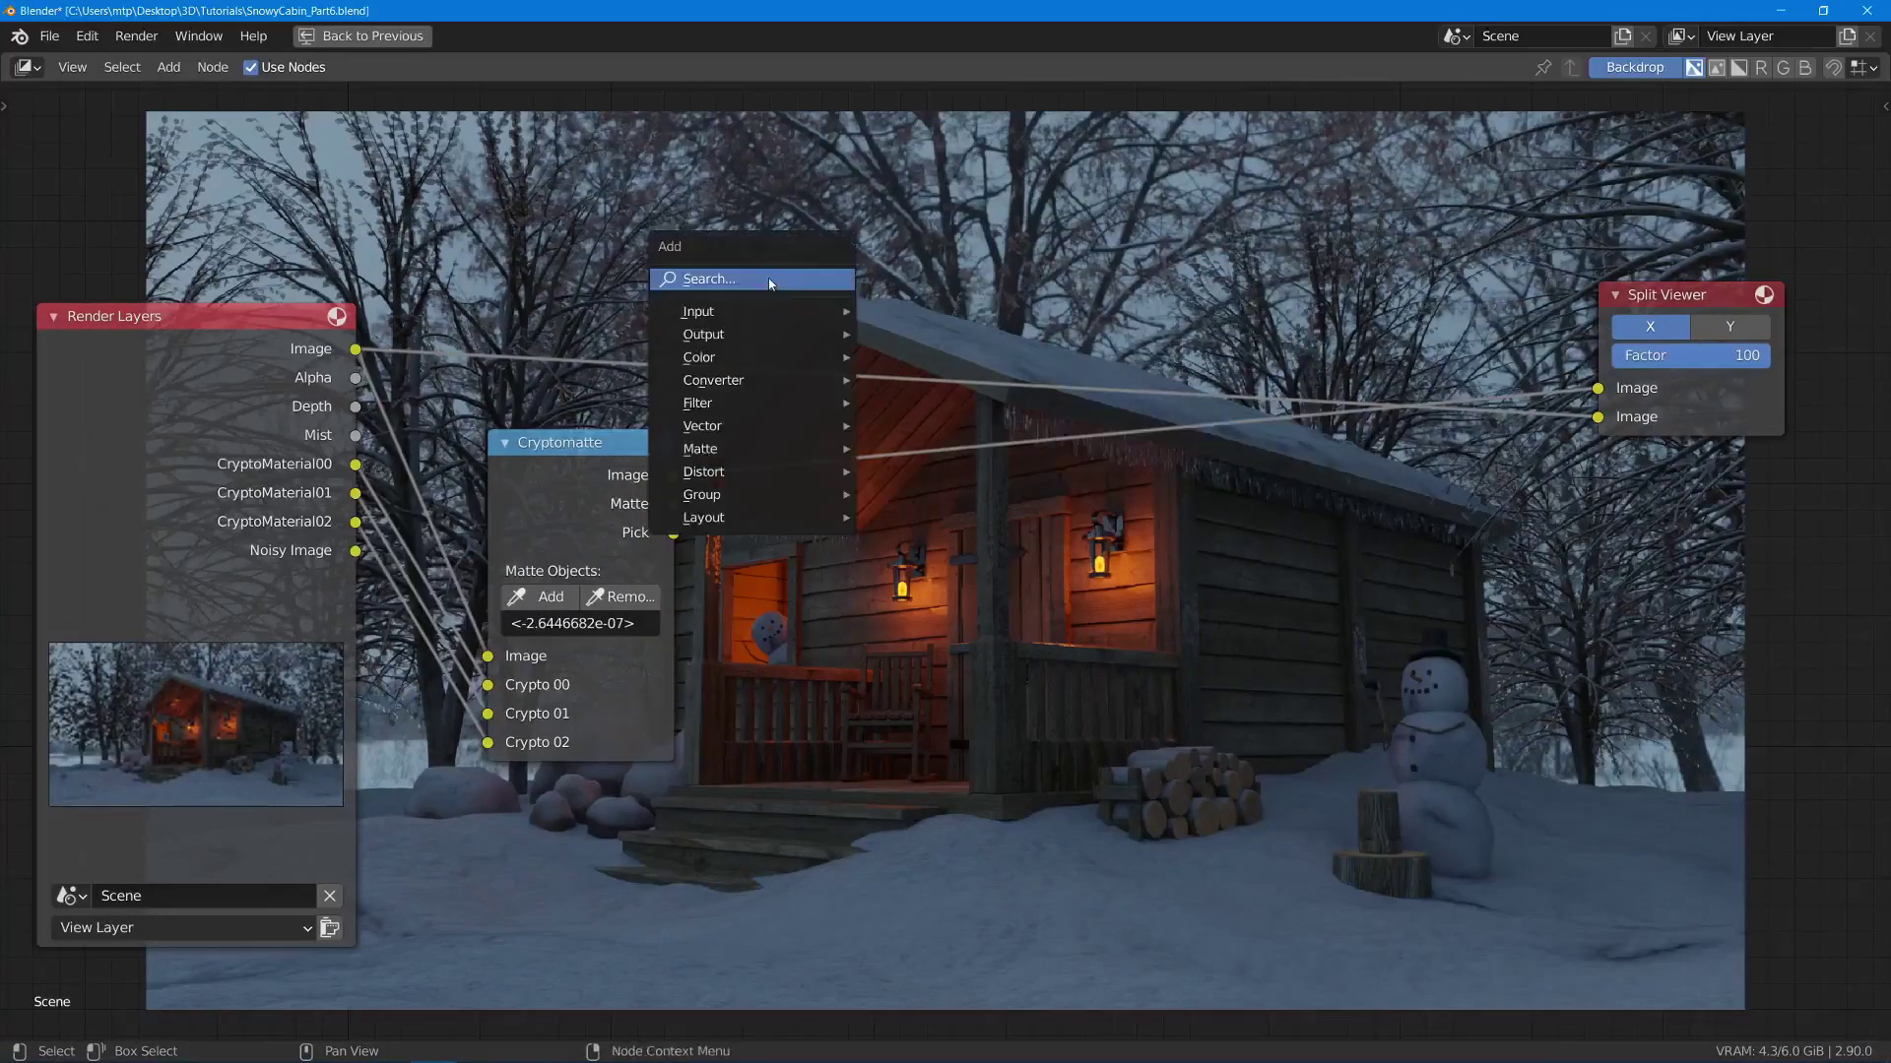
pyautogui.click(776, 283)
pyautogui.write('hue')
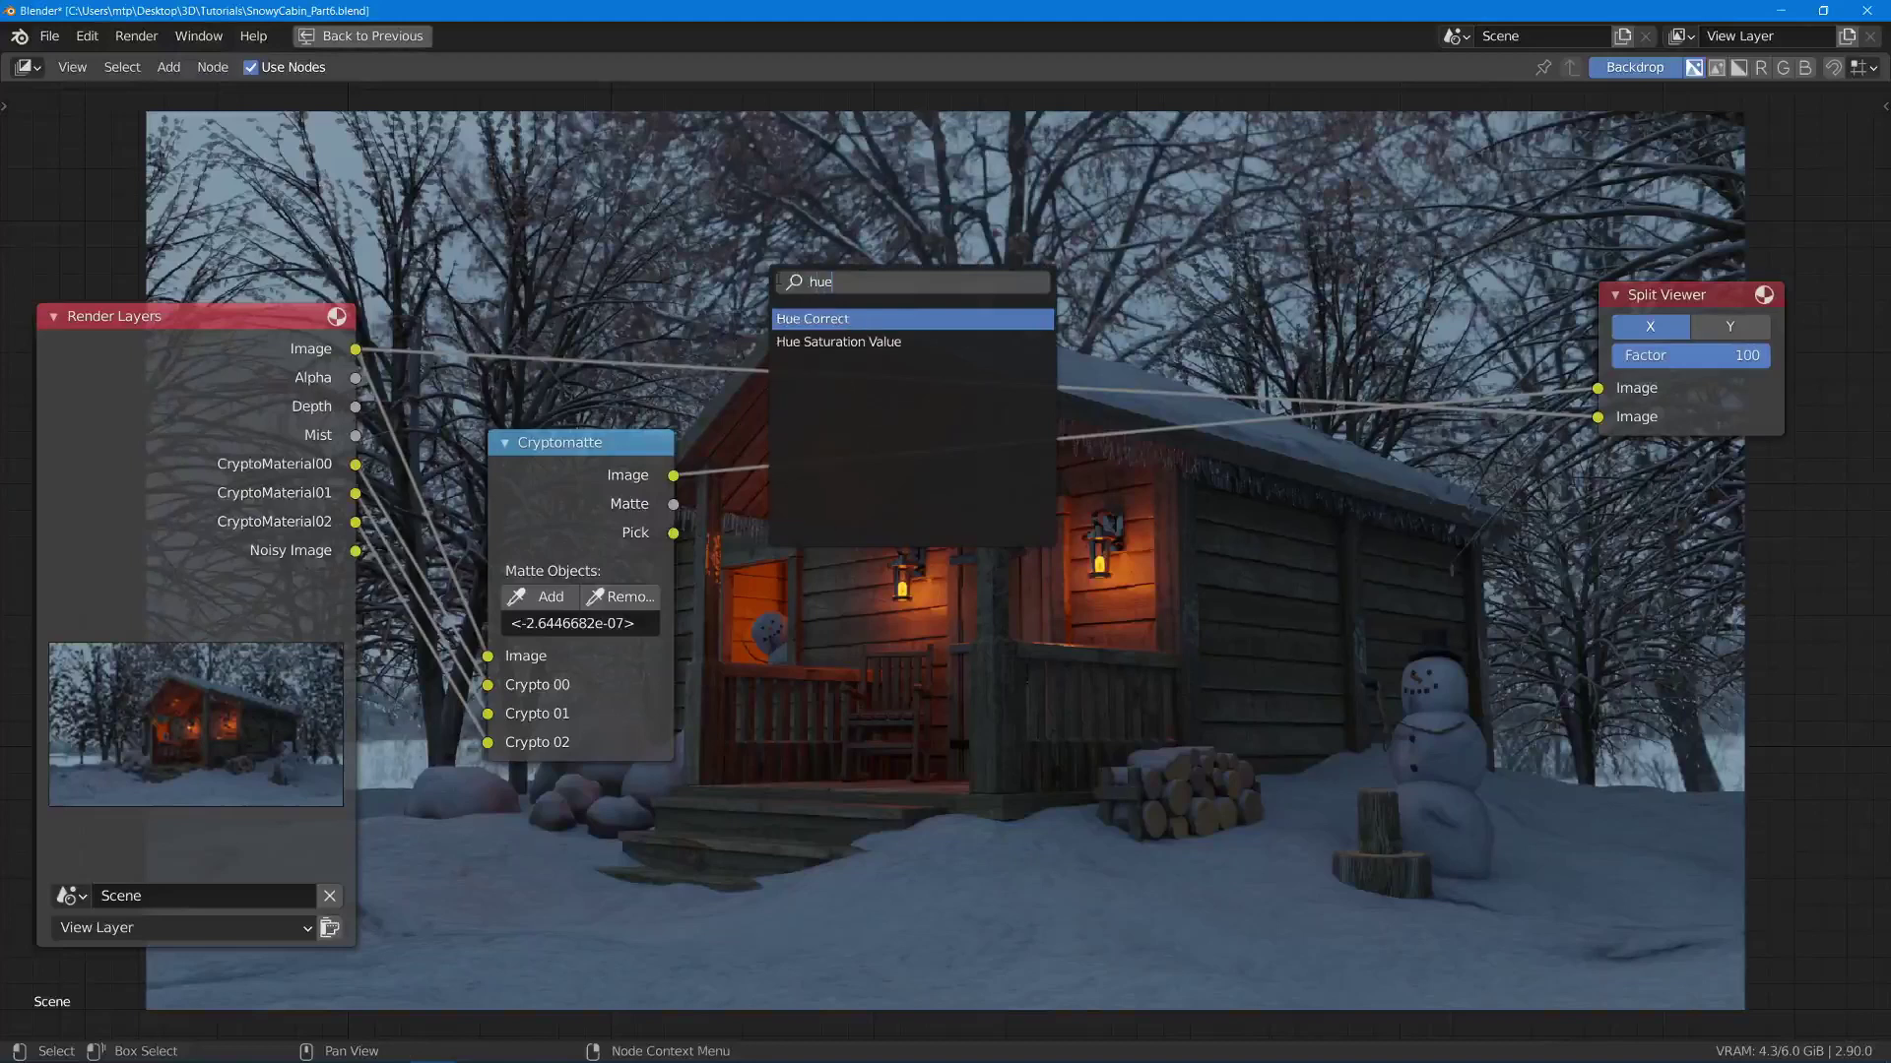
pyautogui.click(838, 342)
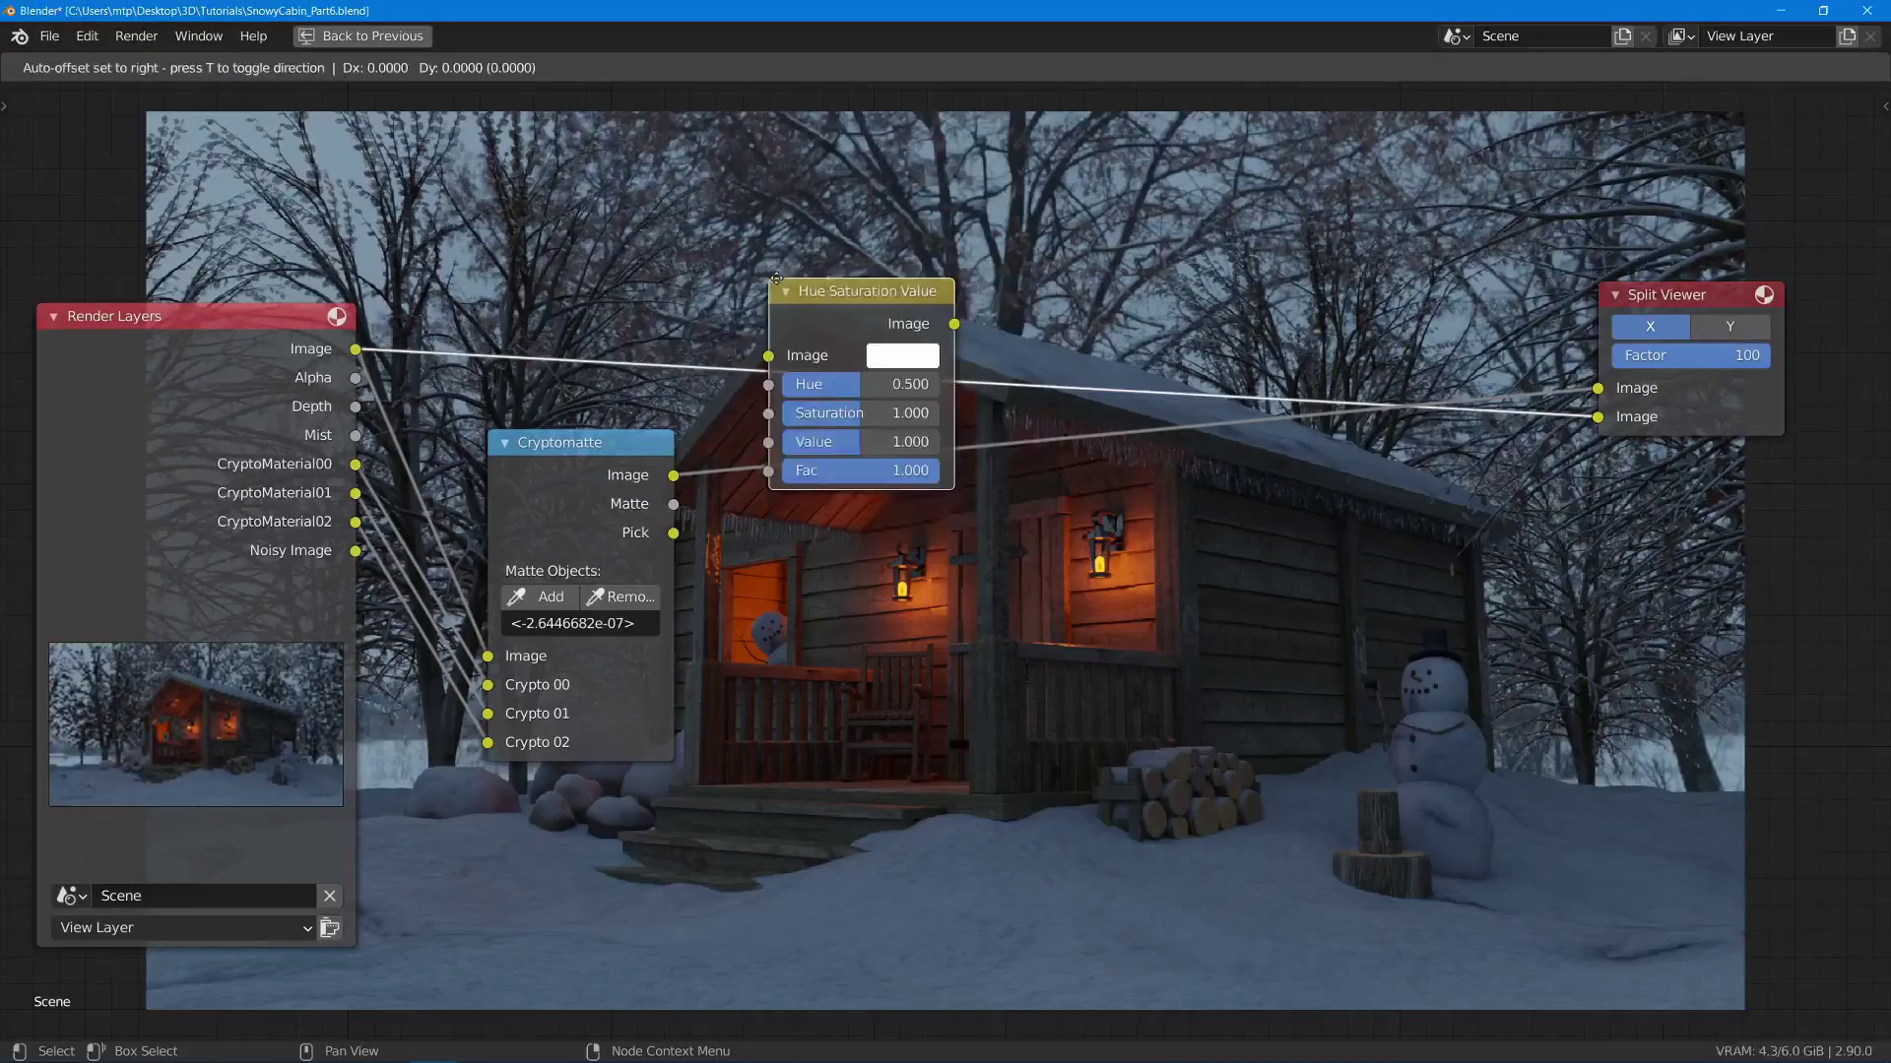
pyautogui.click(915, 700)
pyautogui.moveTo(676, 476); pyautogui.dragTo(839, 723)
pyautogui.moveTo(961, 650); pyautogui.dragTo(787, 138)
# - Add a Mix node combining the rendered image with the Hue Saturation Value output, and connect it to the Split Viewer's first input
pyautogui.hotkey('shift', 'a')
pyautogui.write('mix')
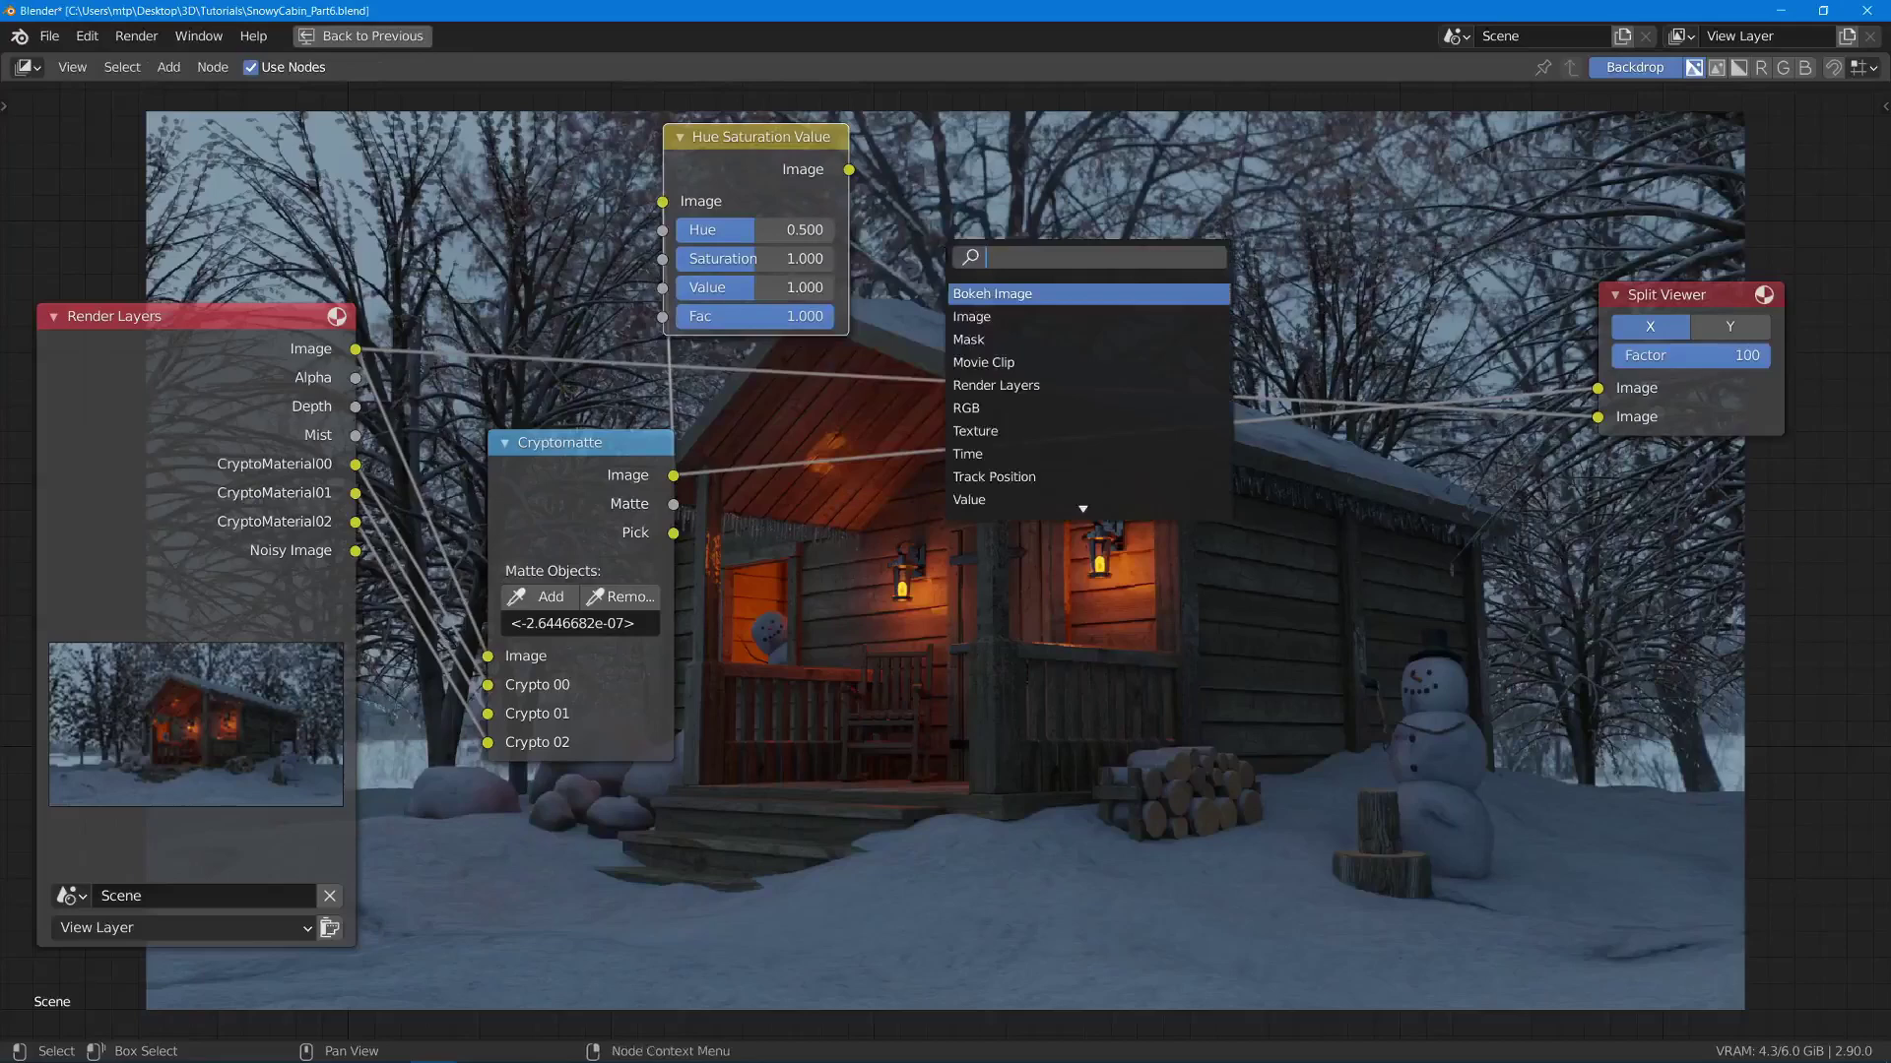
pyautogui.press('Return')
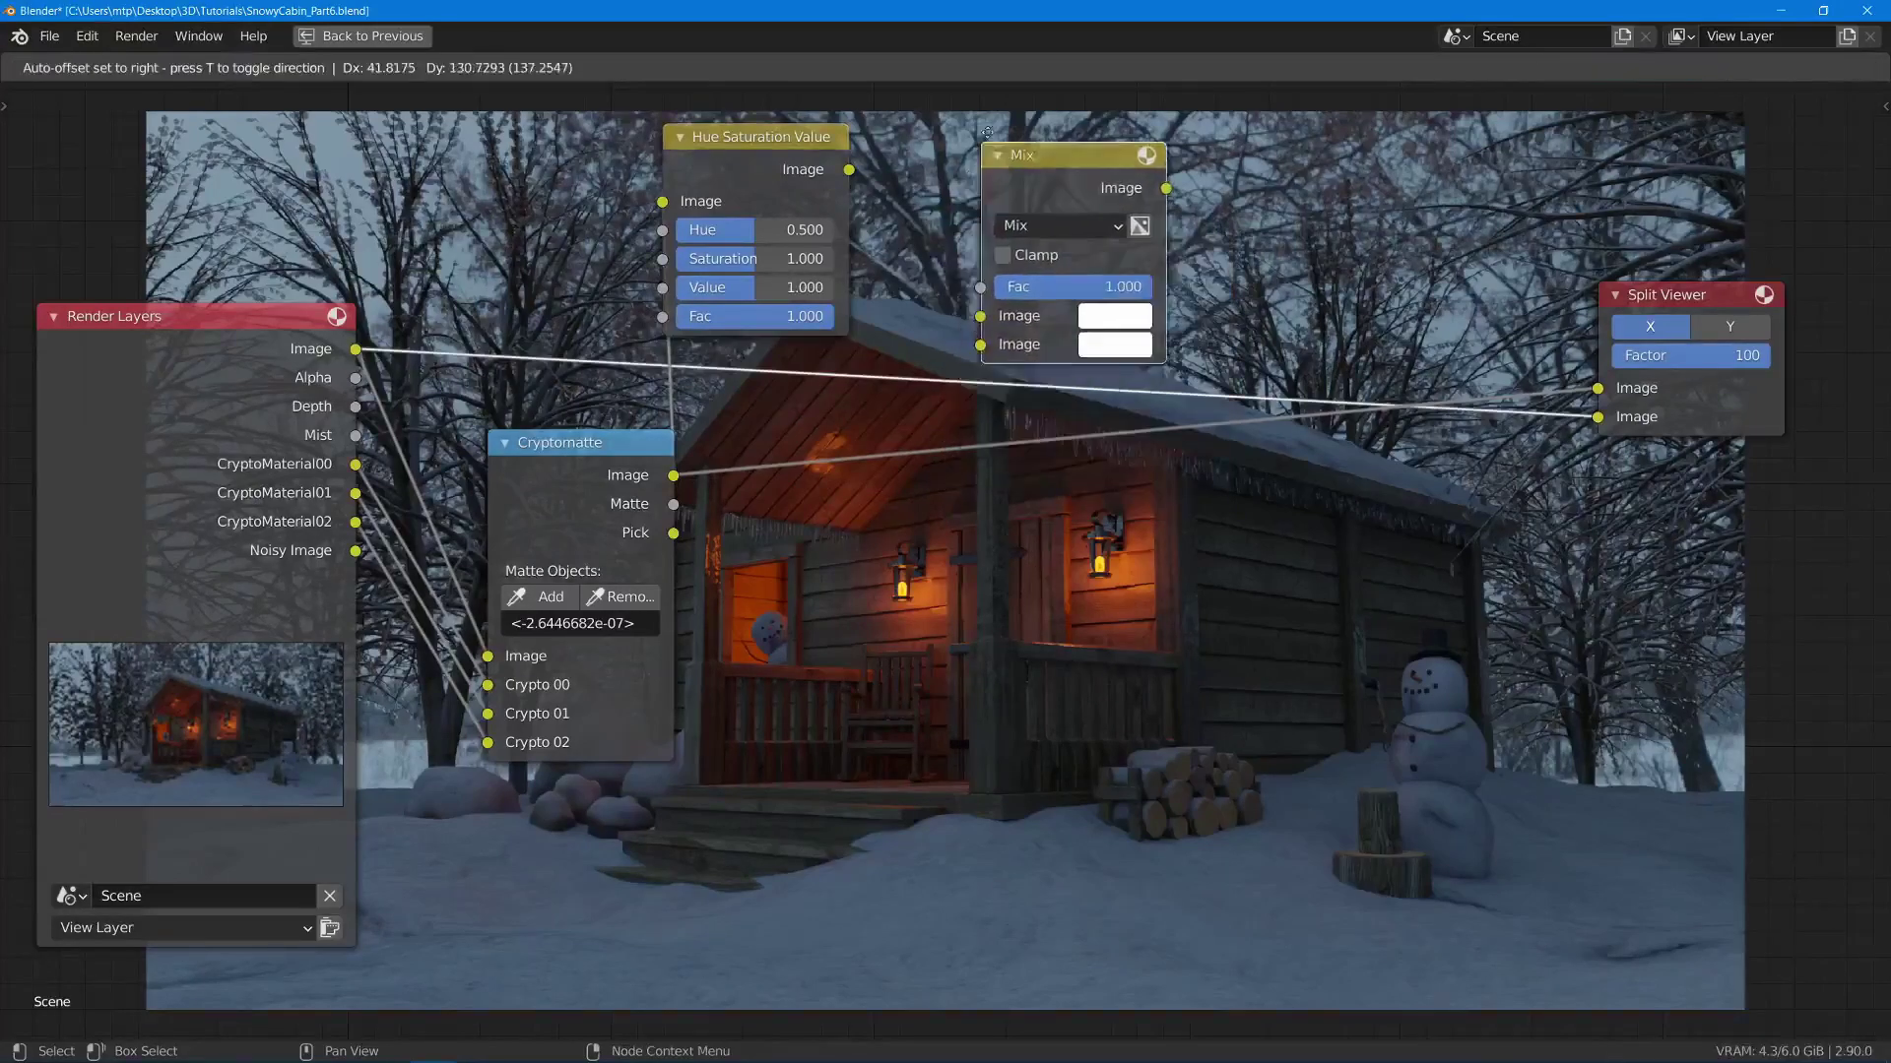
pyautogui.click(1016, 102)
pyautogui.moveTo(847, 171); pyautogui.dragTo(356, 348)
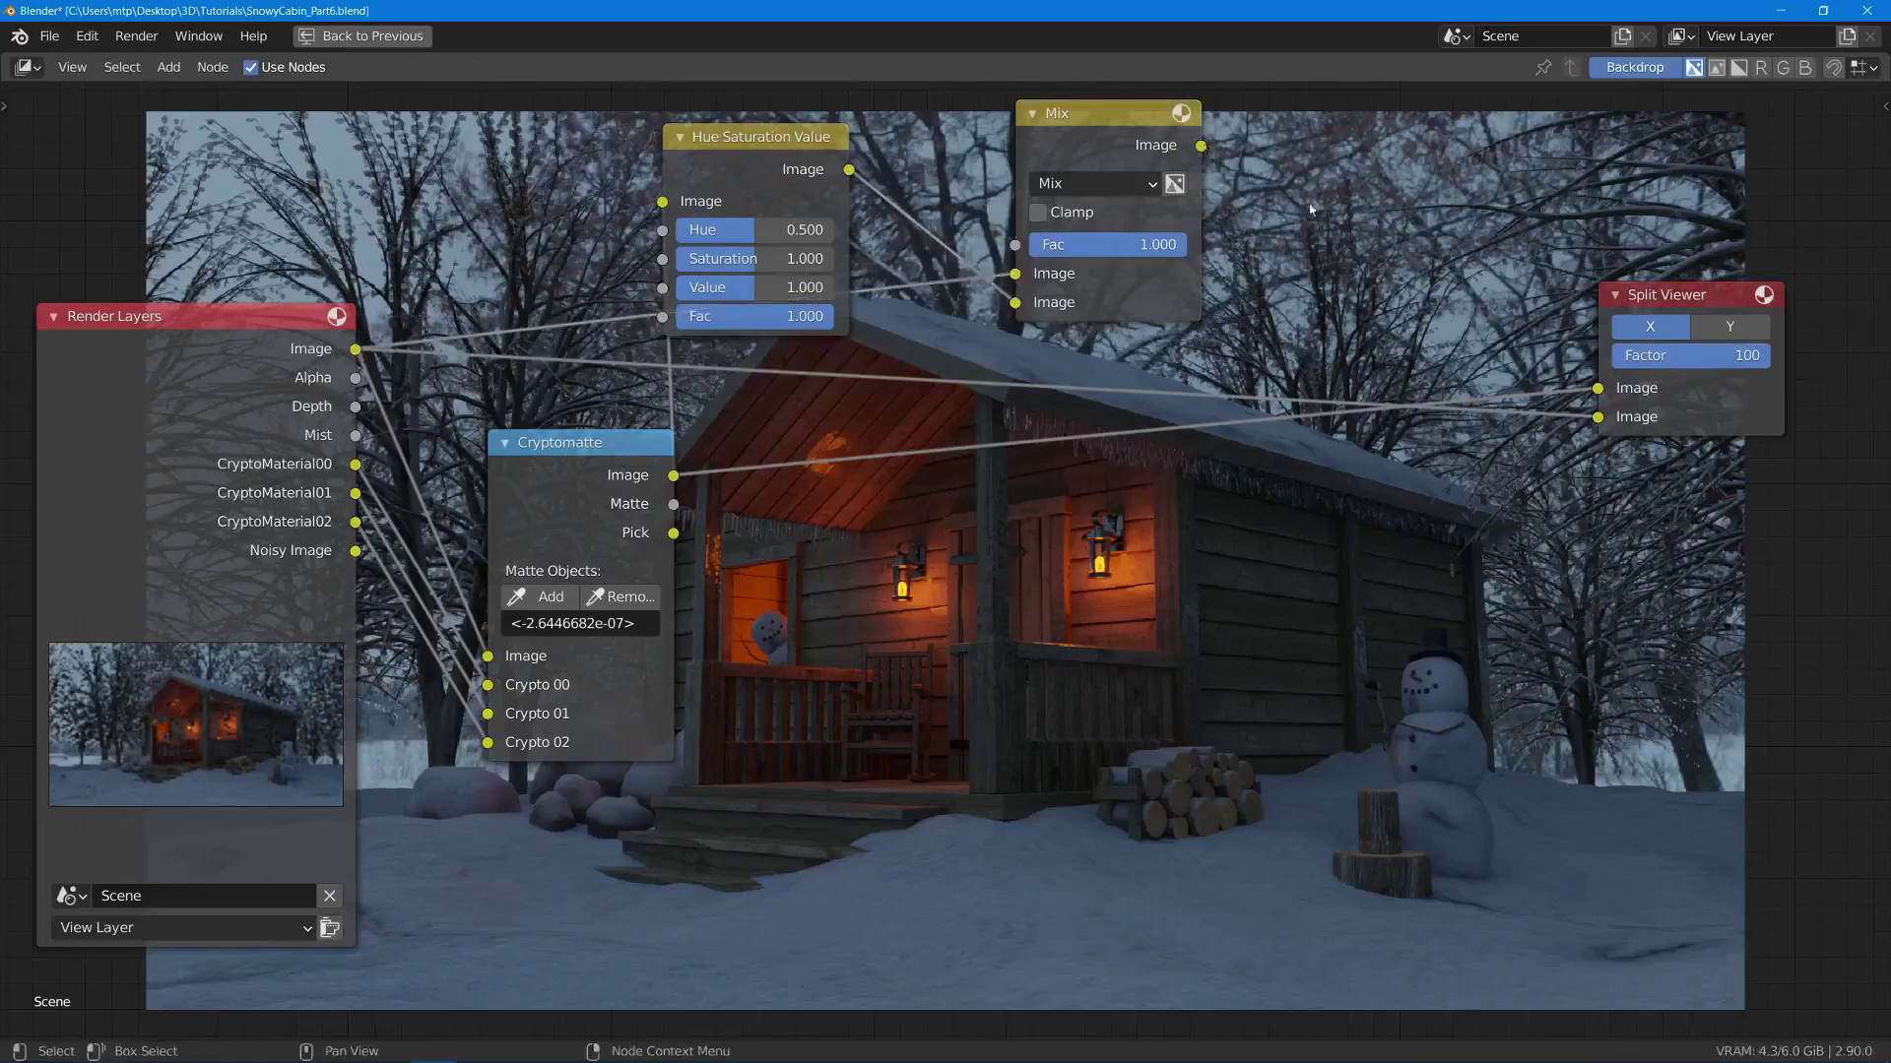
pyautogui.moveTo(1201, 145); pyautogui.dragTo(1596, 388)
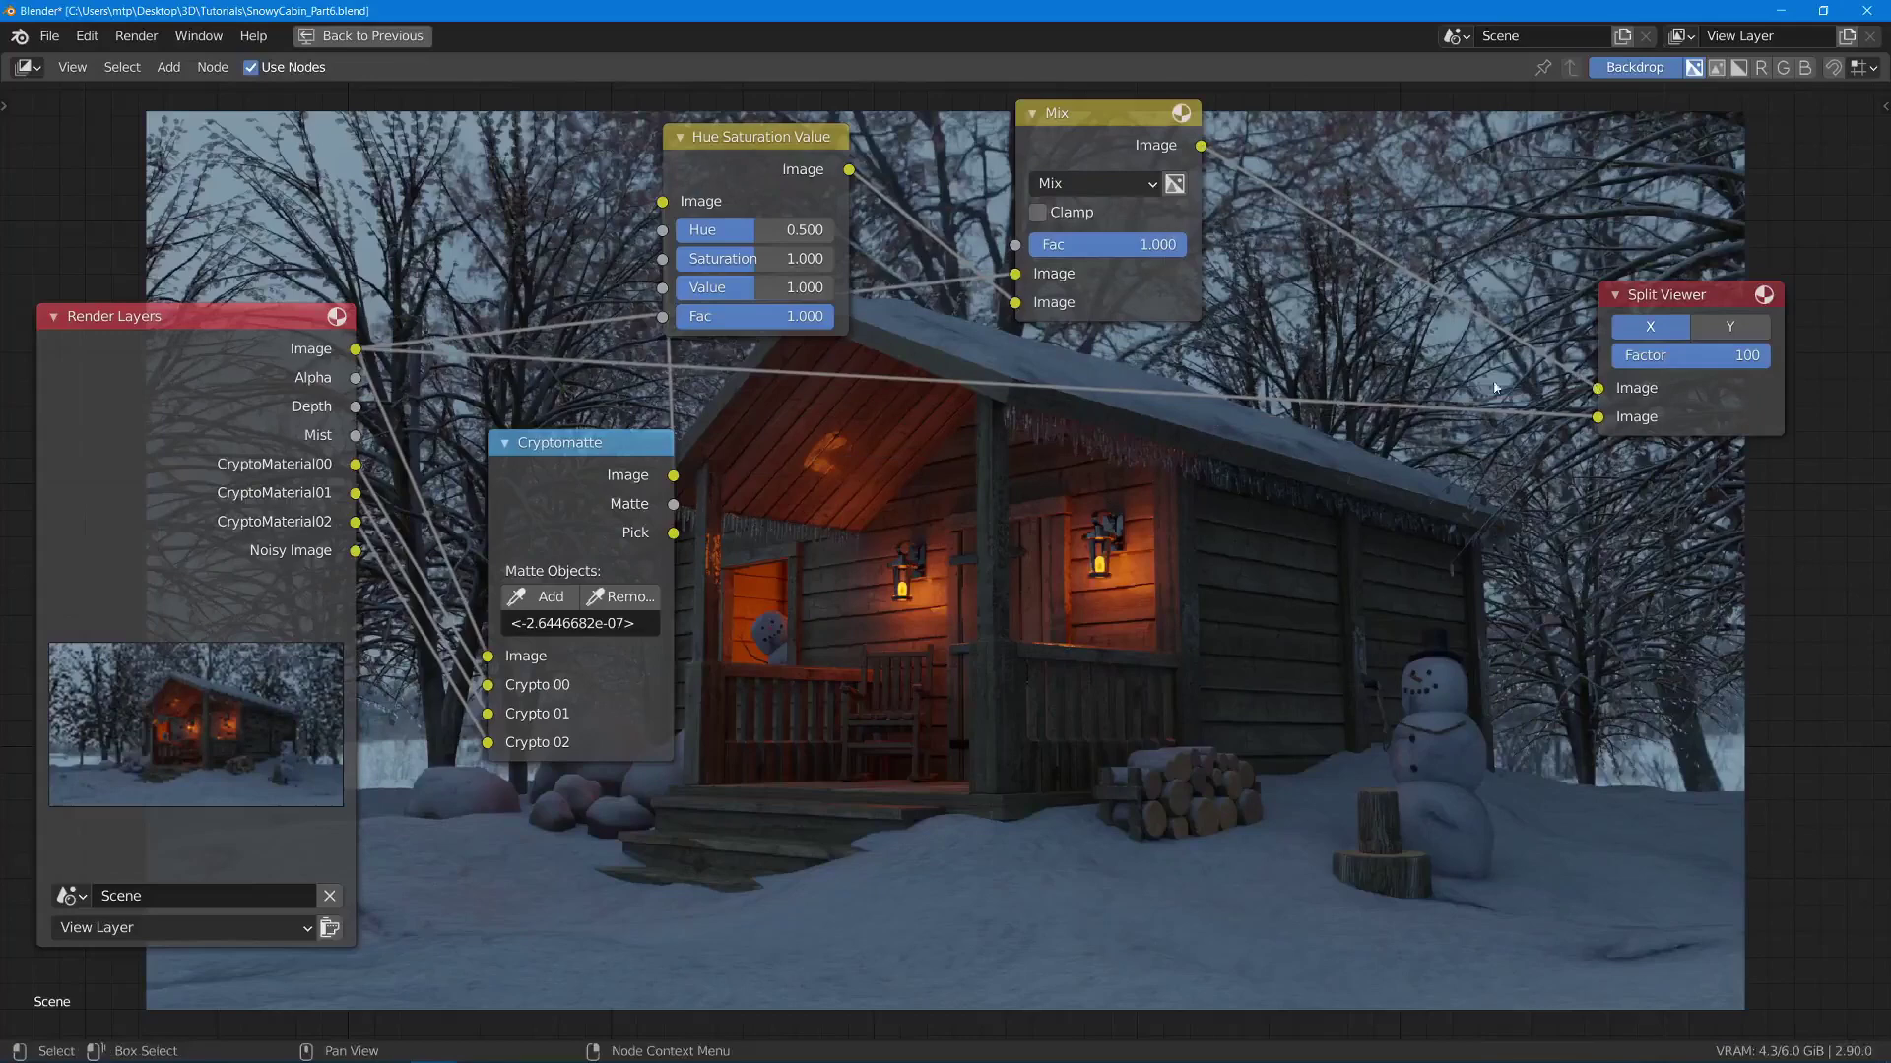
# - Set the Split Viewer factor to 44 and the hue to 0.729, and make the Mix node use the second image's alpha
pyautogui.moveTo(1758, 355); pyautogui.dragTo(1683, 361)
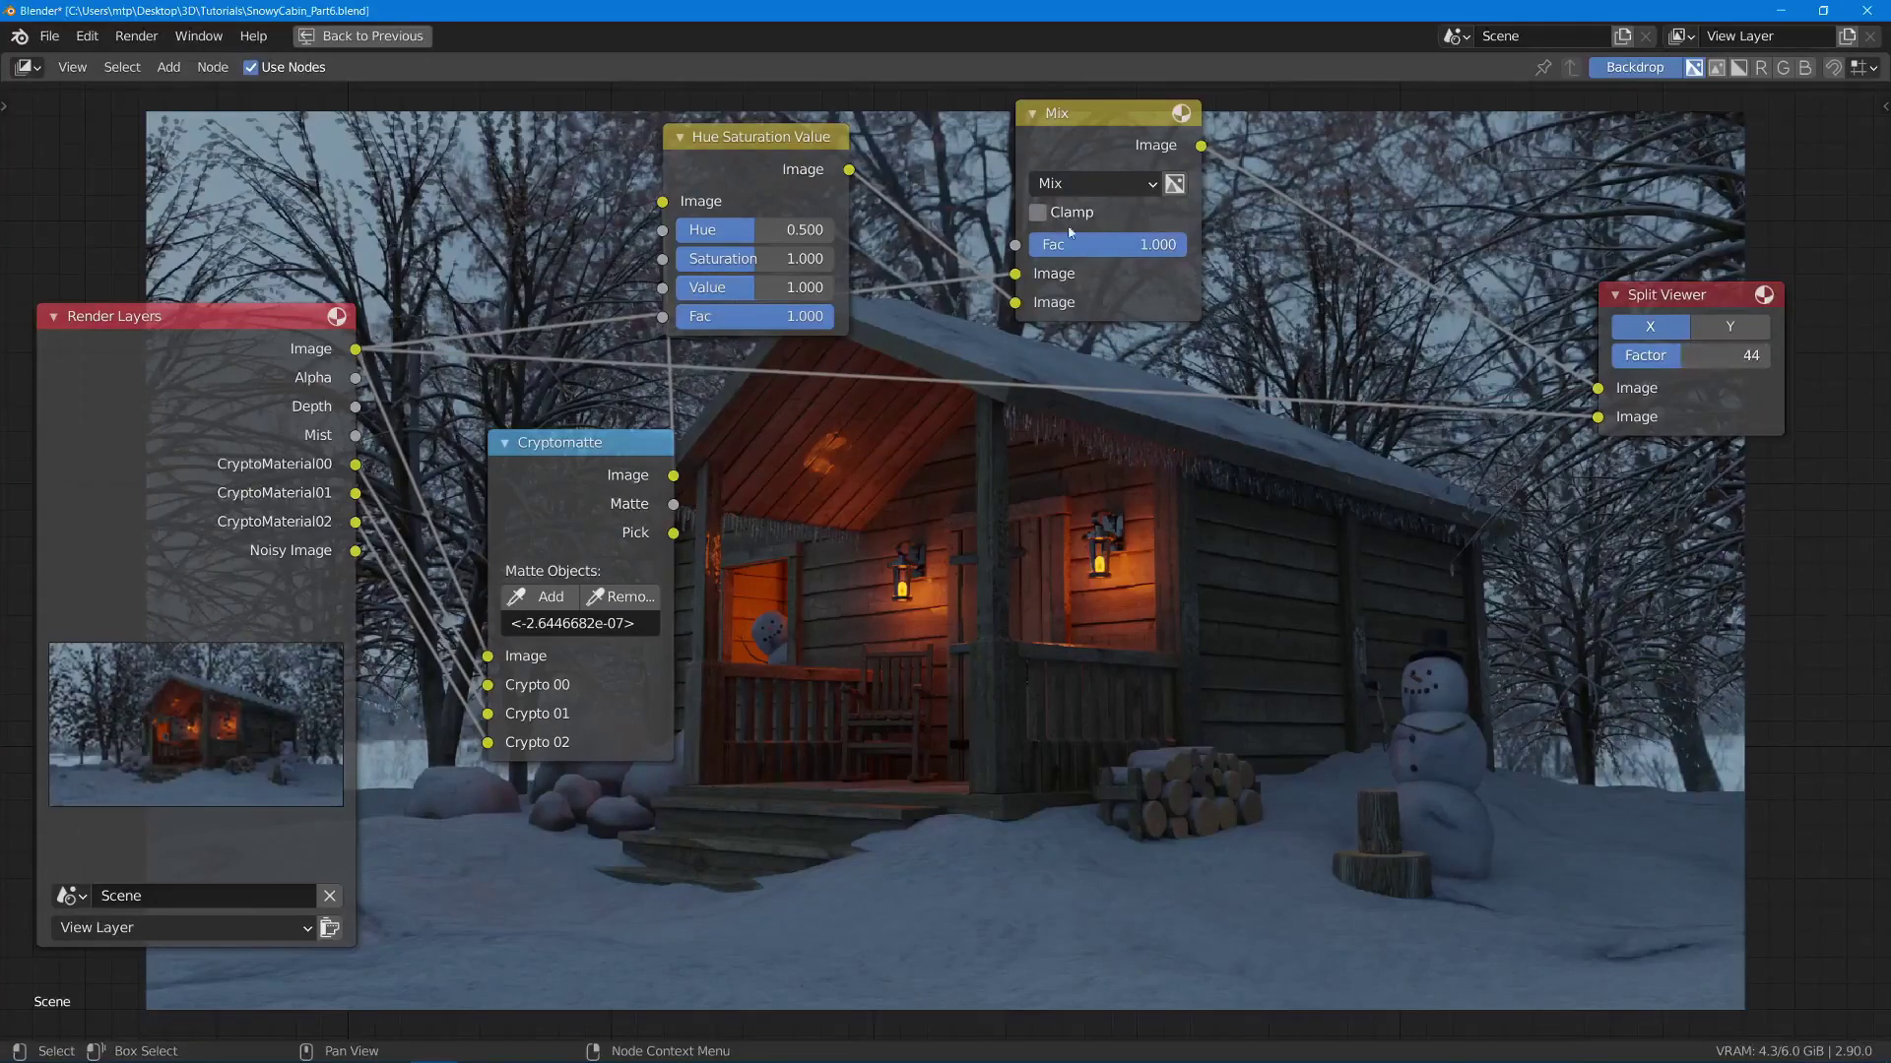
pyautogui.moveTo(742, 233); pyautogui.dragTo(791, 233)
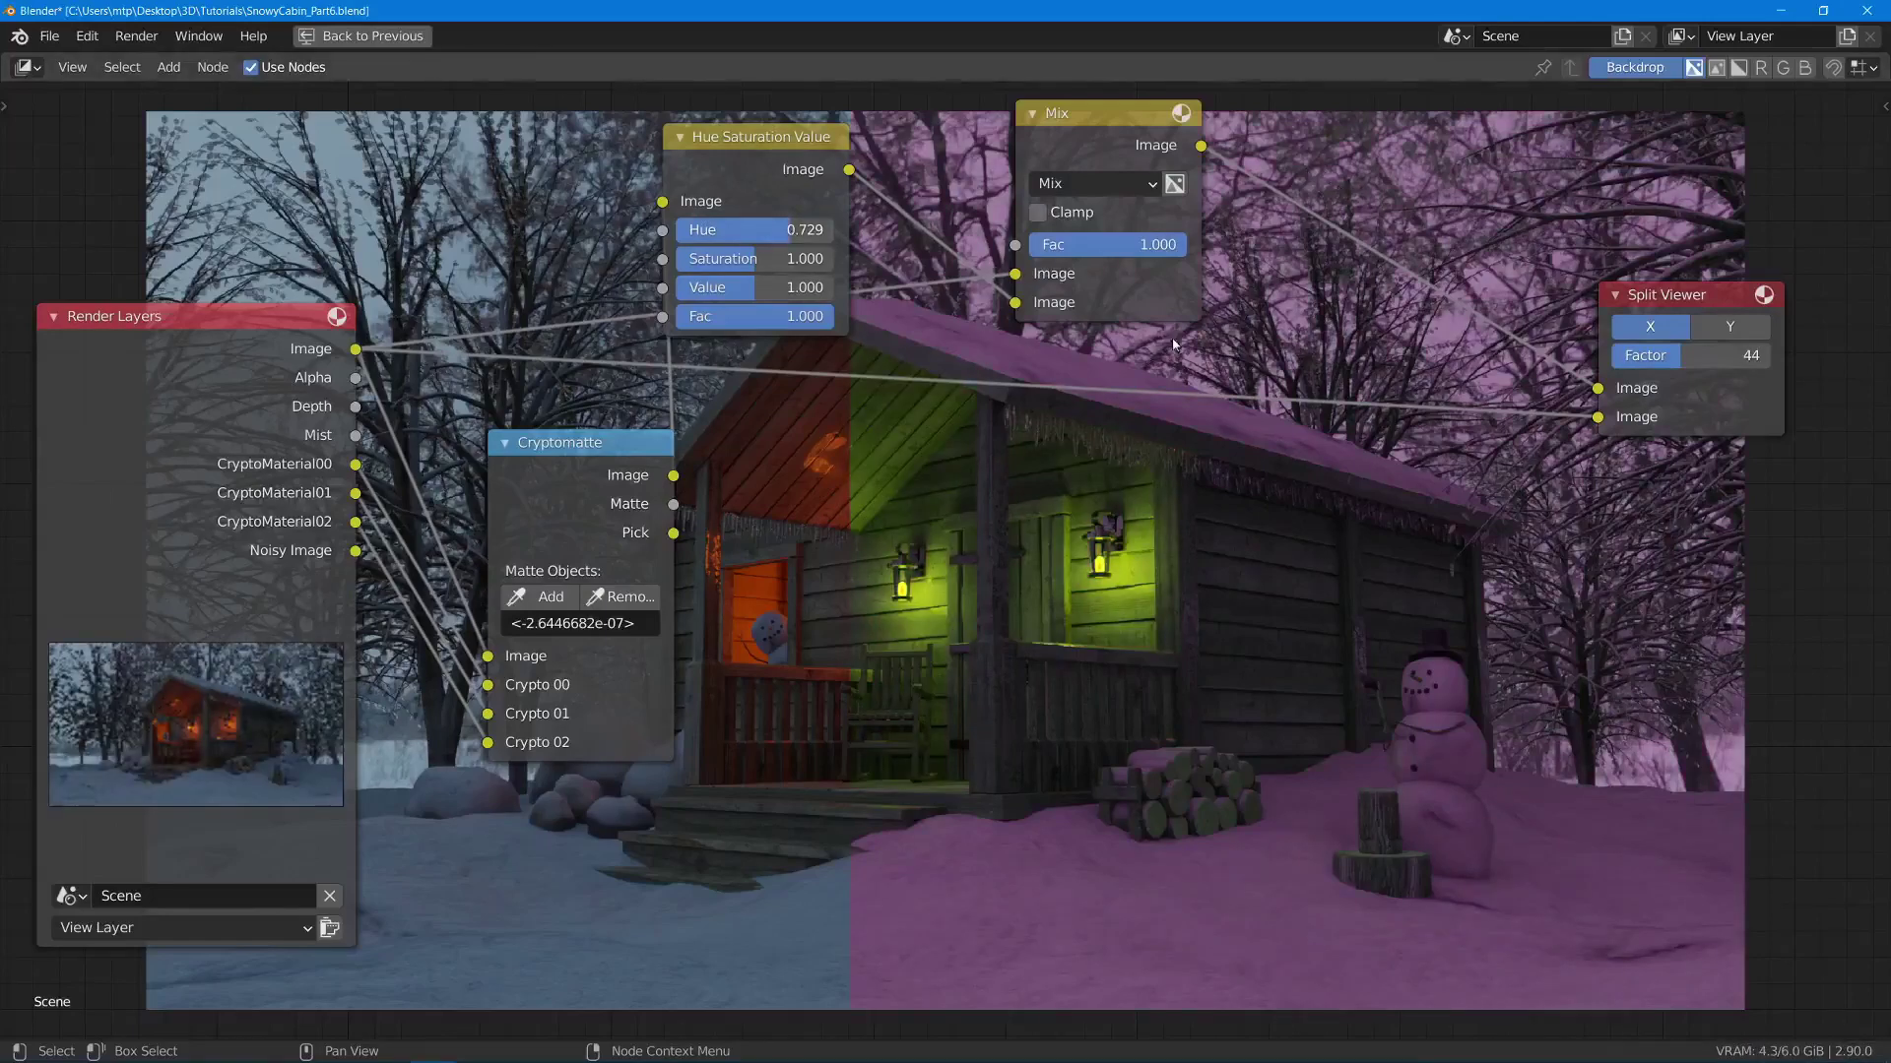
pyautogui.click(1174, 184)
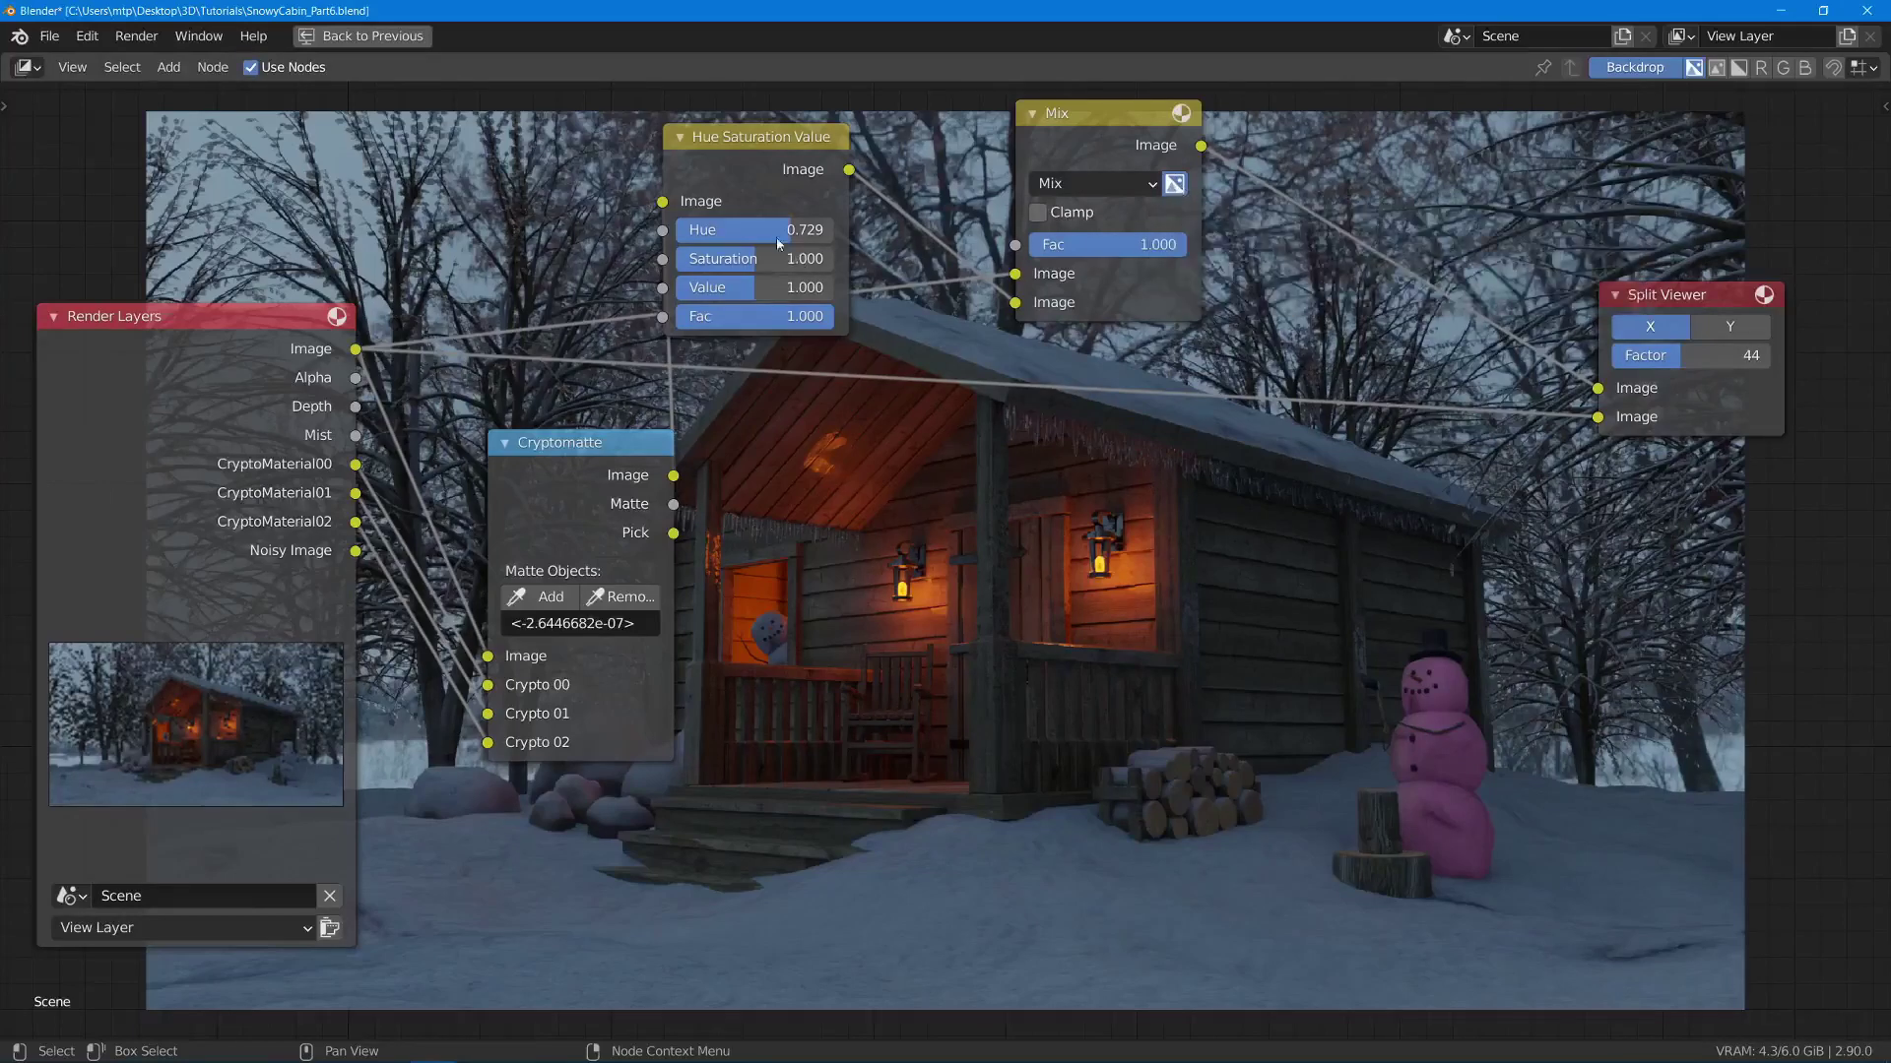
# - Try a hue of 0.856 on the snowman, and reset the Hue Saturation Value node's hue to 0.5
pyautogui.moveTo(791, 230)
pyautogui.mouseDown()
pyautogui.moveTo(745, 230)
pyautogui.moveTo(780, 230)
pyautogui.mouseUp()
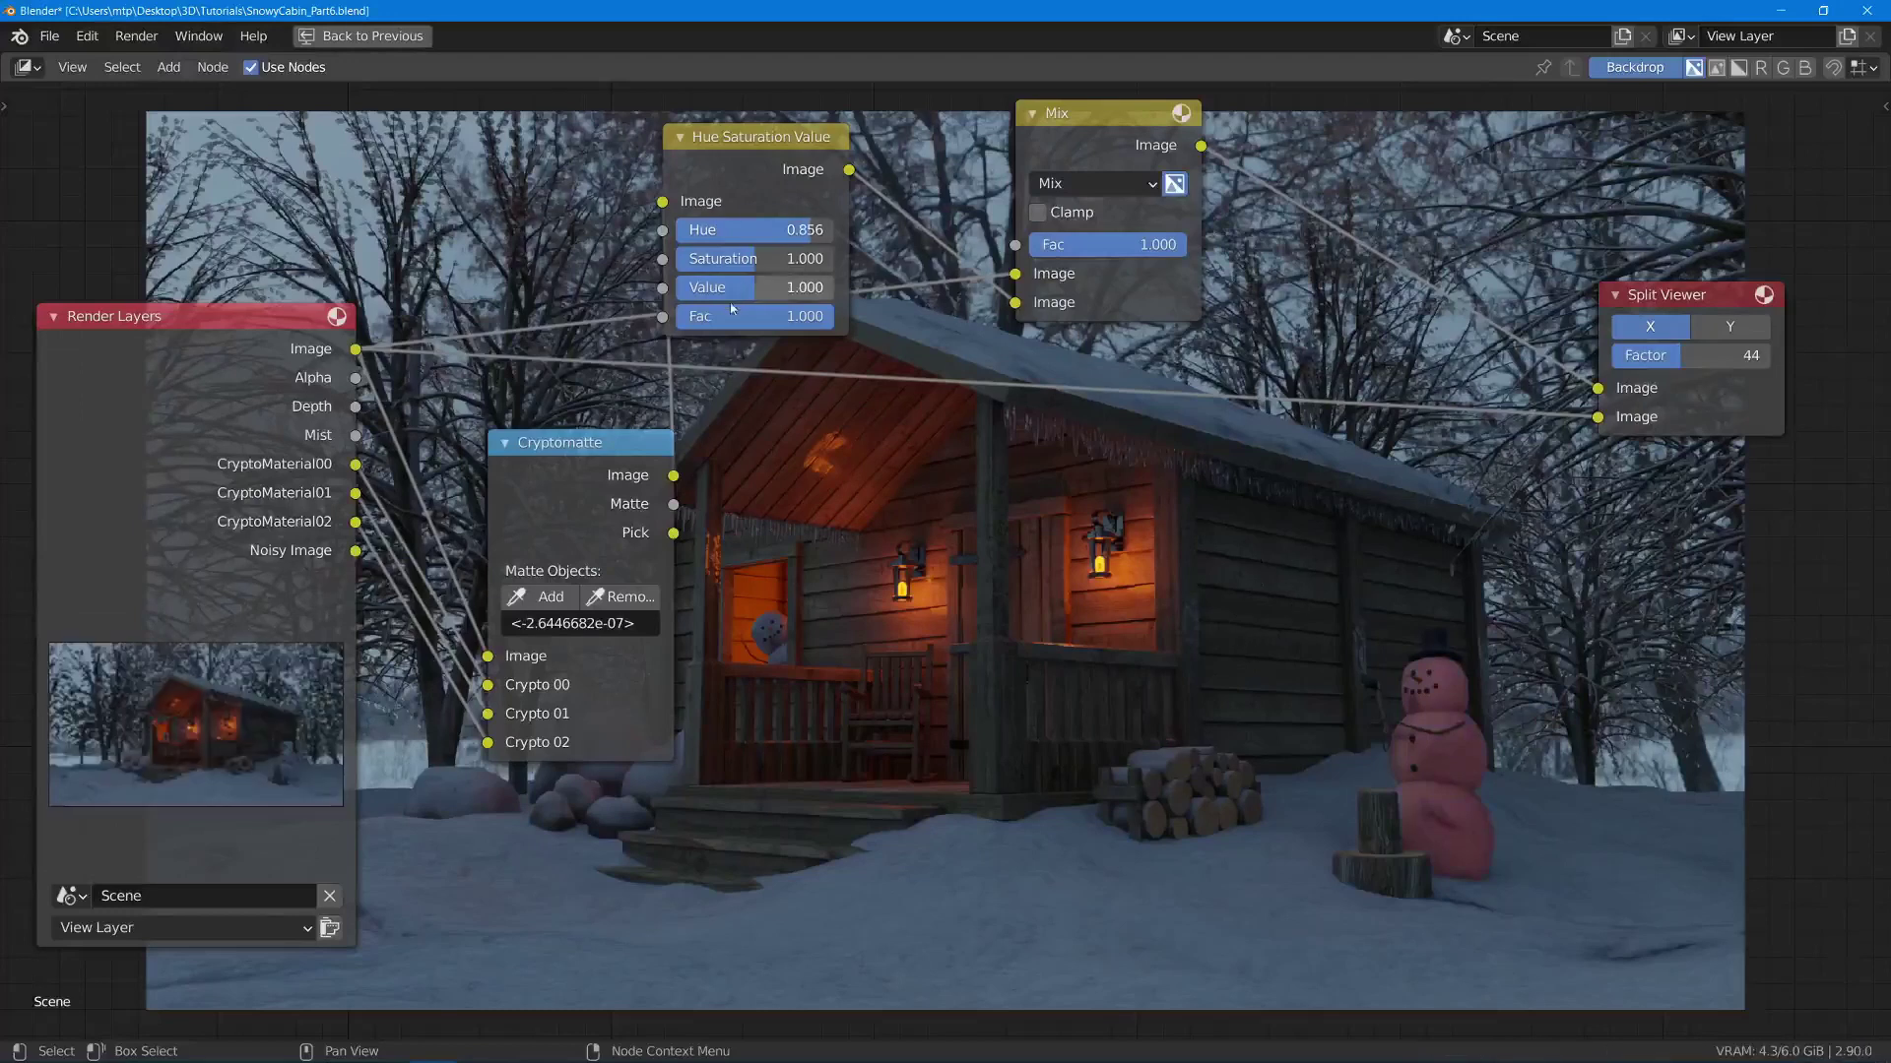
pyautogui.click(780, 230)
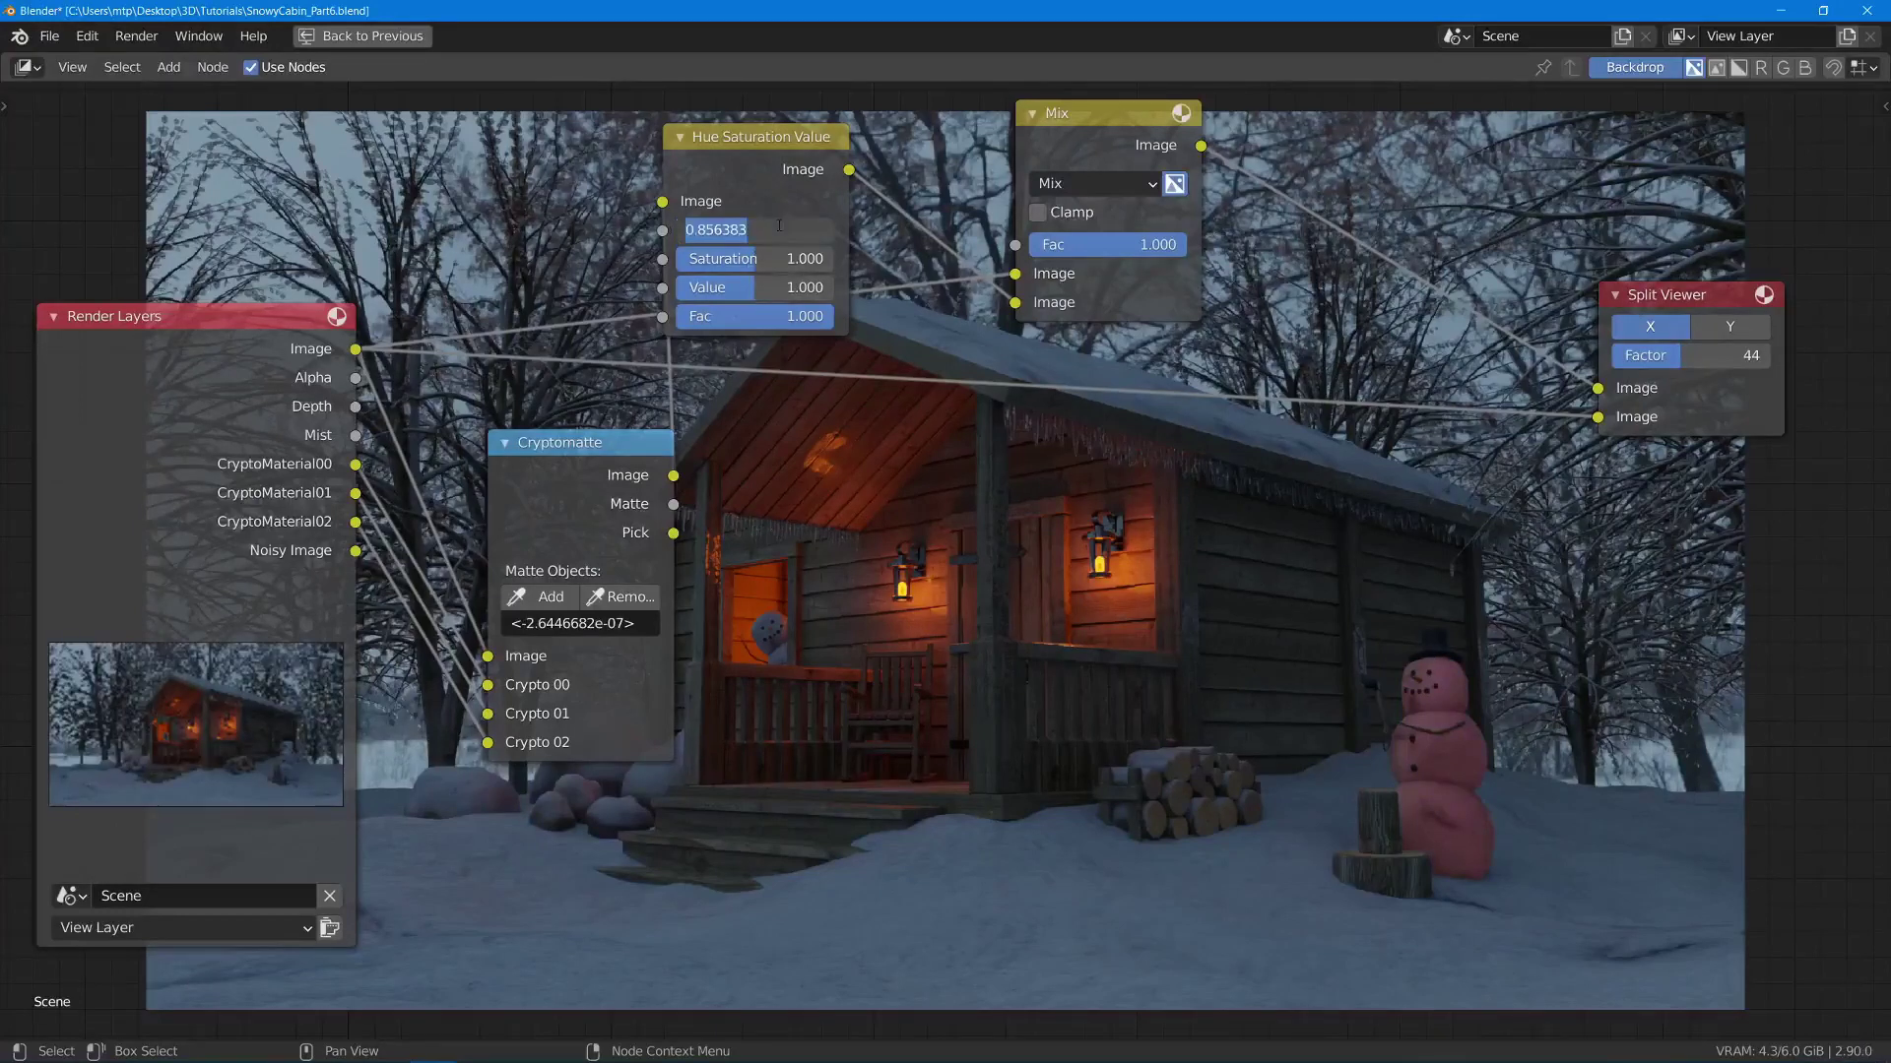
pyautogui.write('0.5')
pyautogui.press('Return')
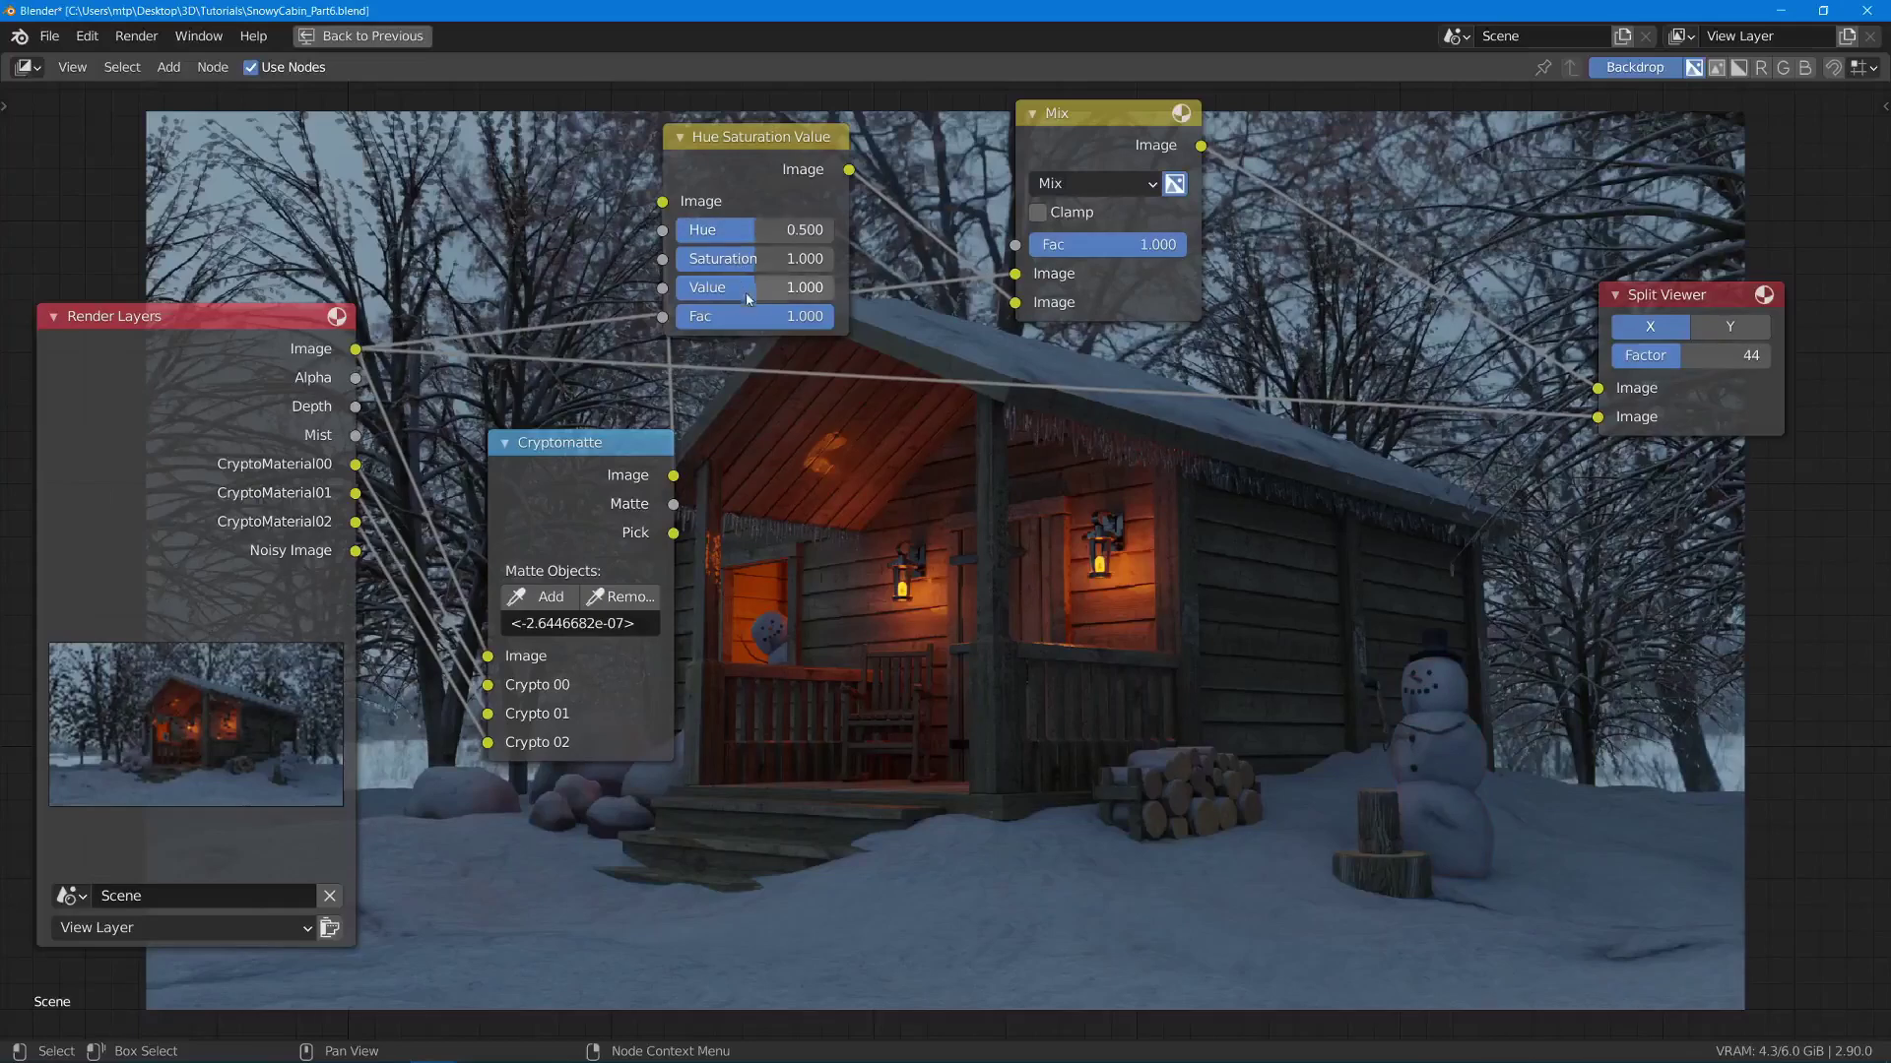
# - Adjust the snowman's Hue Saturation Value node to value 1.447, saturation 0.862 and hue 0.484
pyautogui.moveTo(759, 296); pyautogui.dragTo(794, 293)
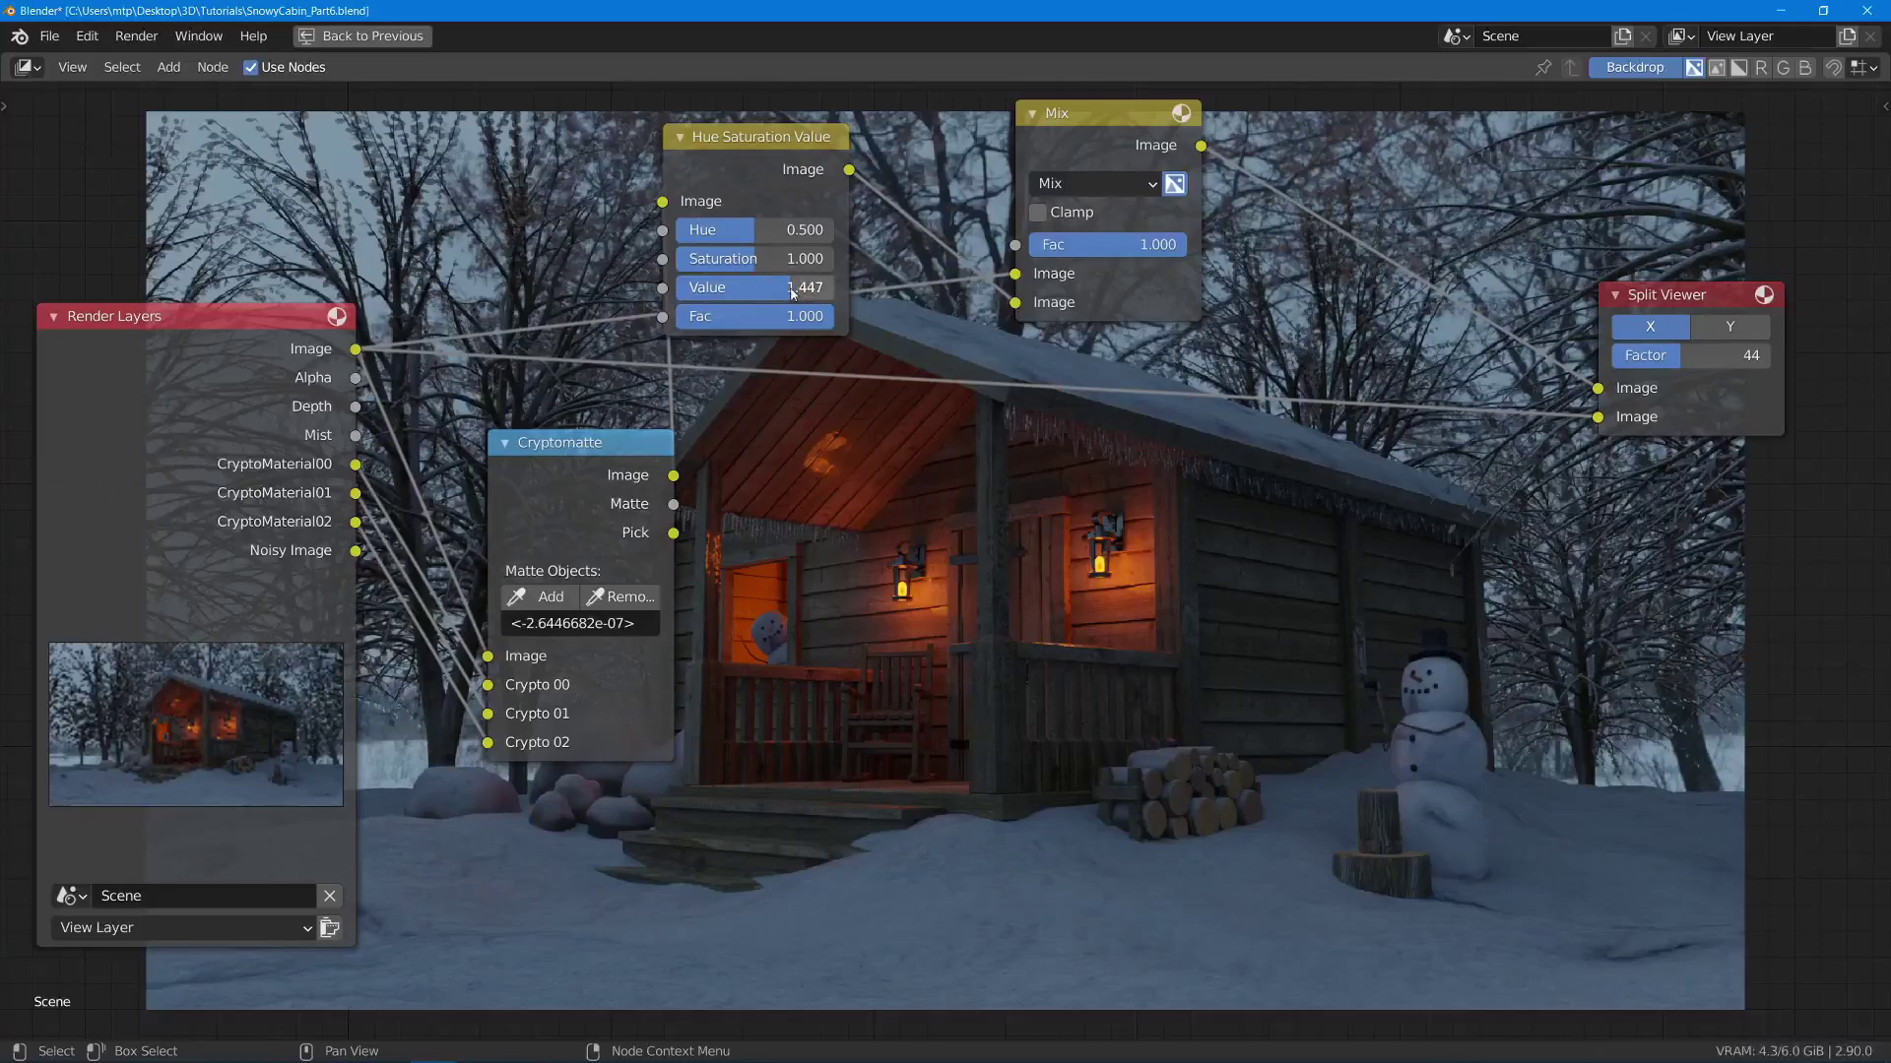
pyautogui.click(794, 286)
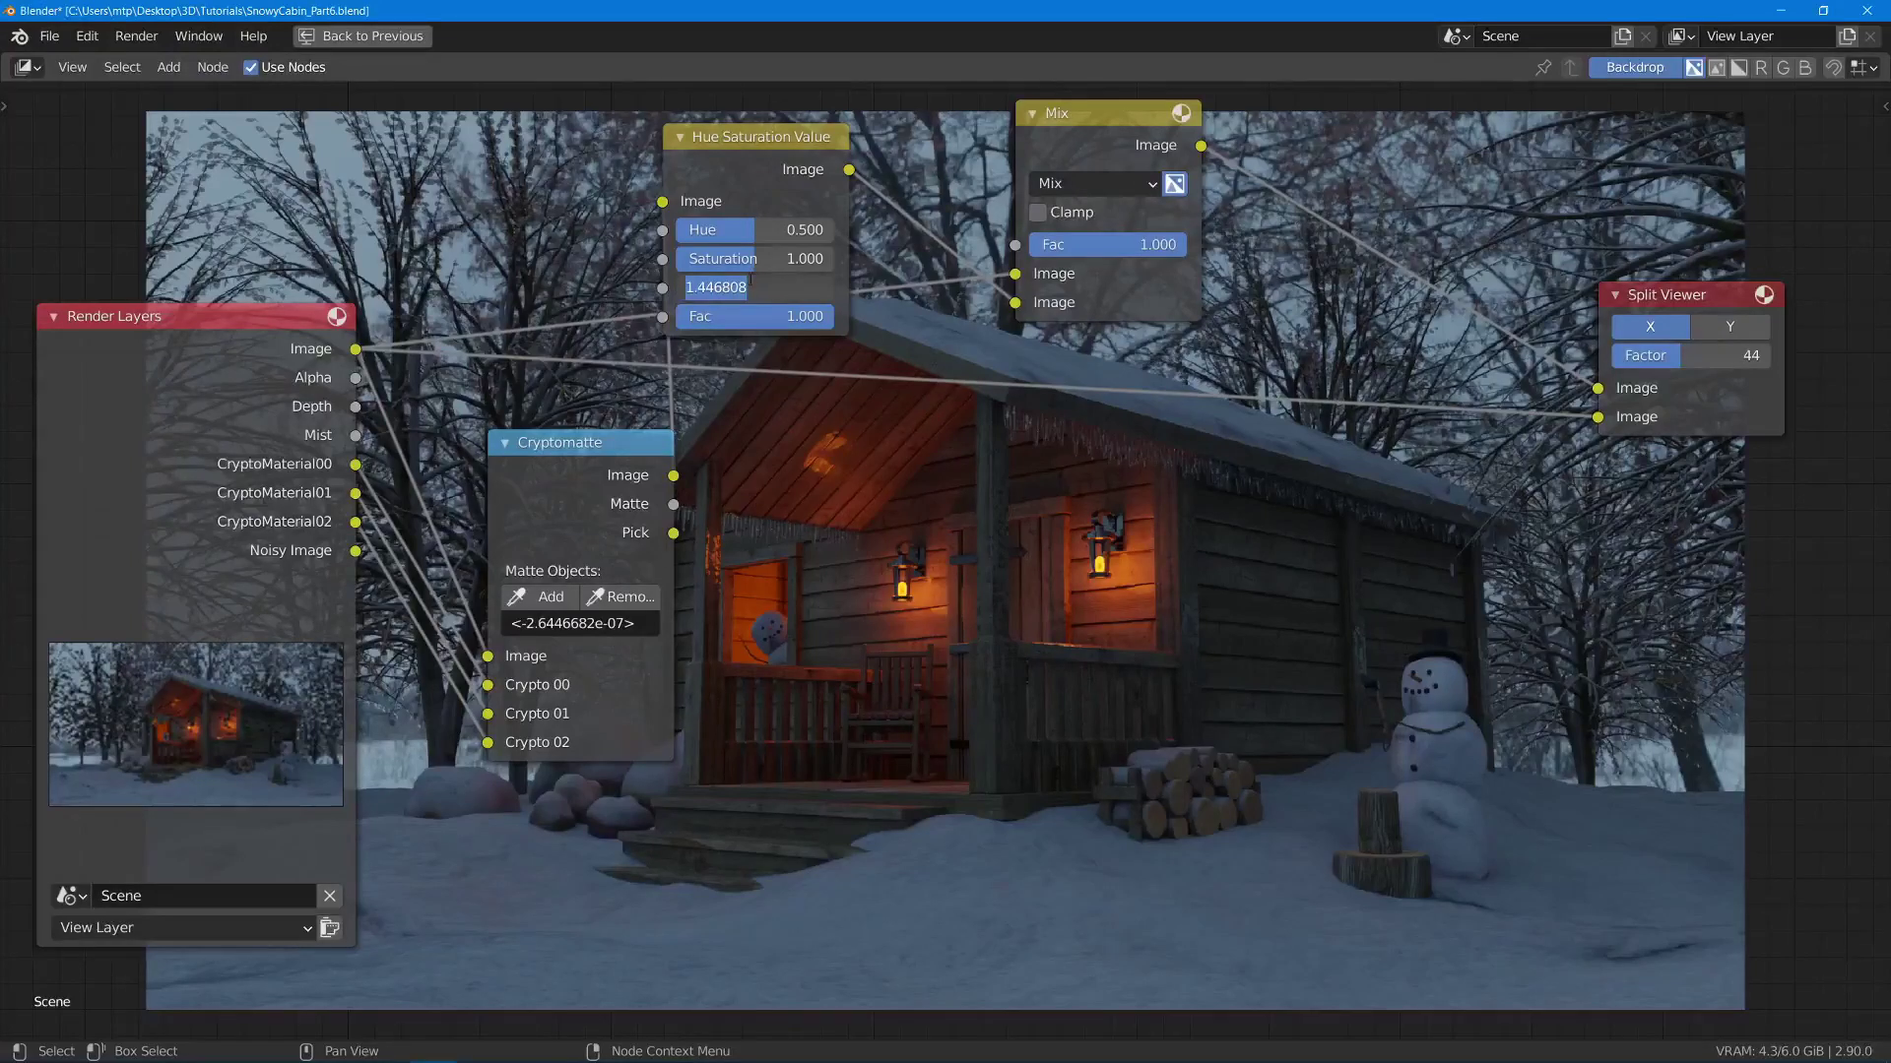
pyautogui.click(787, 261)
pyautogui.moveTo(788, 260)
pyautogui.mouseDown()
pyautogui.moveTo(818, 261)
pyautogui.moveTo(767, 258)
pyautogui.mouseUp()
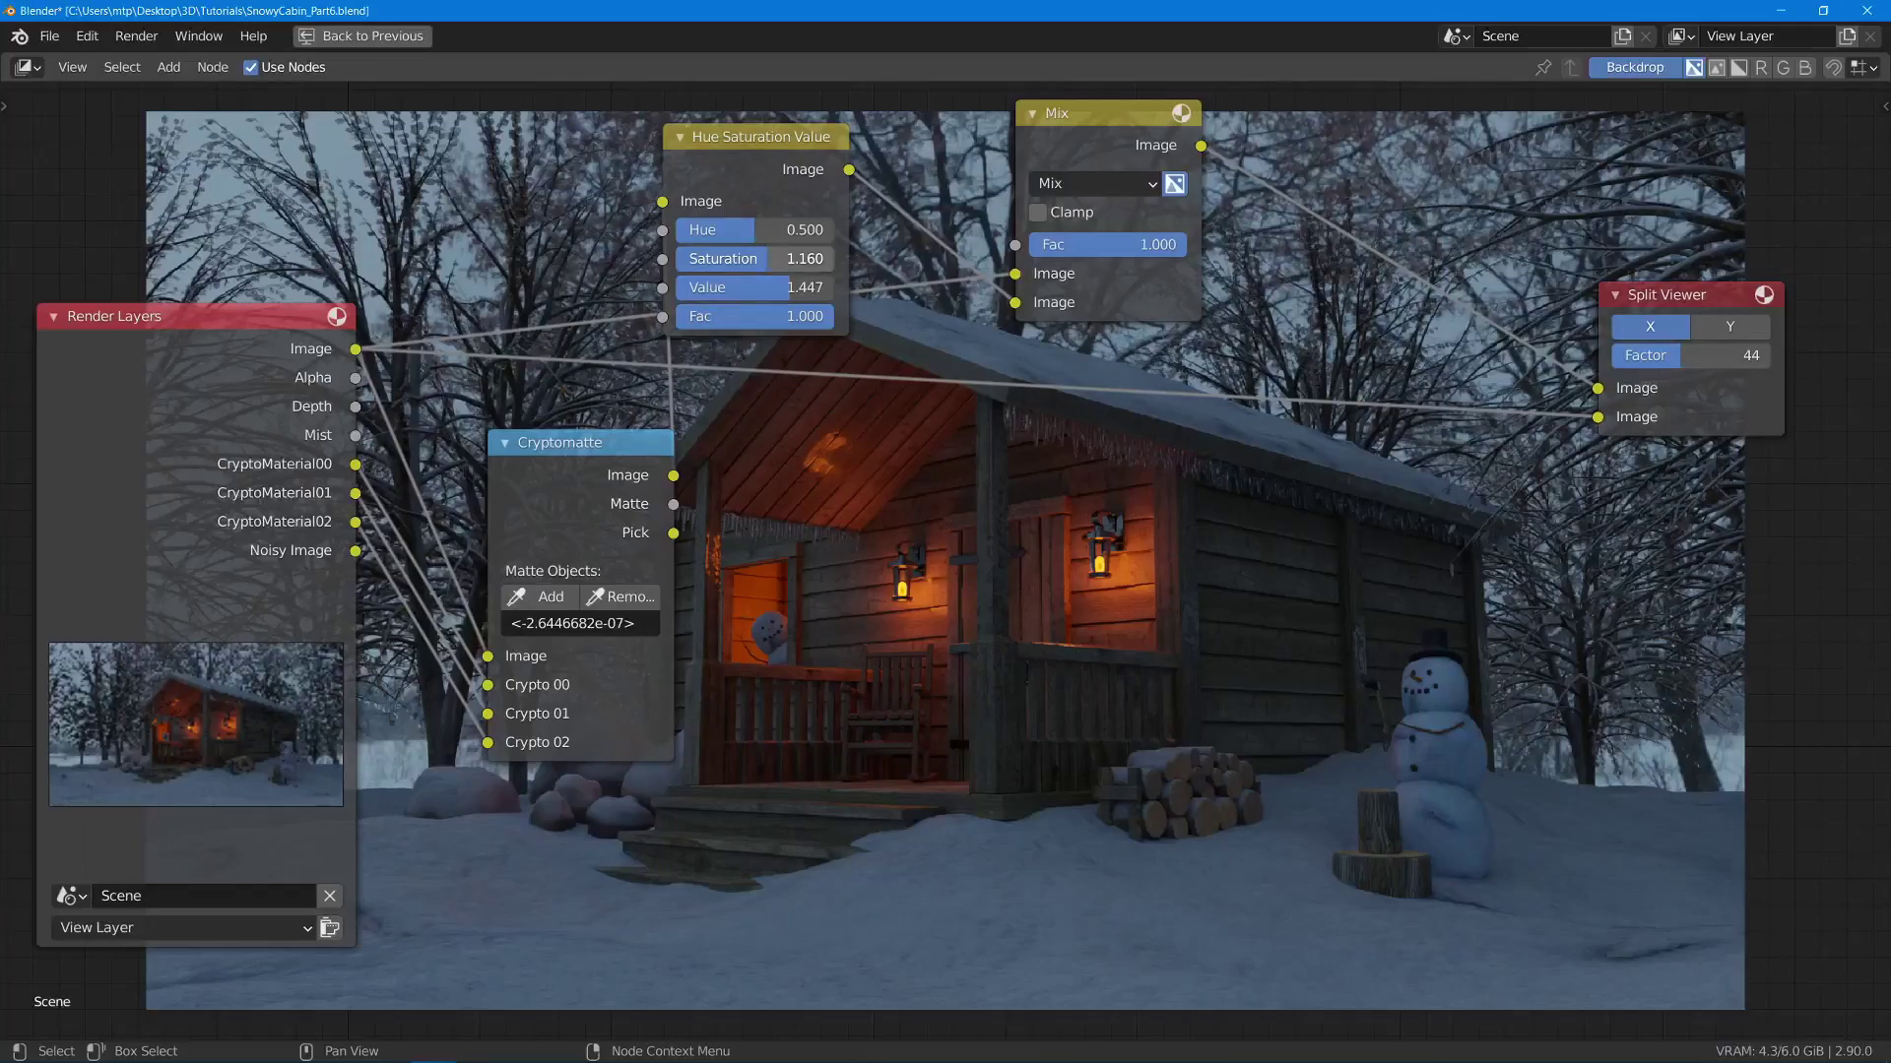
pyautogui.moveTo(767, 258); pyautogui.dragTo(745, 264)
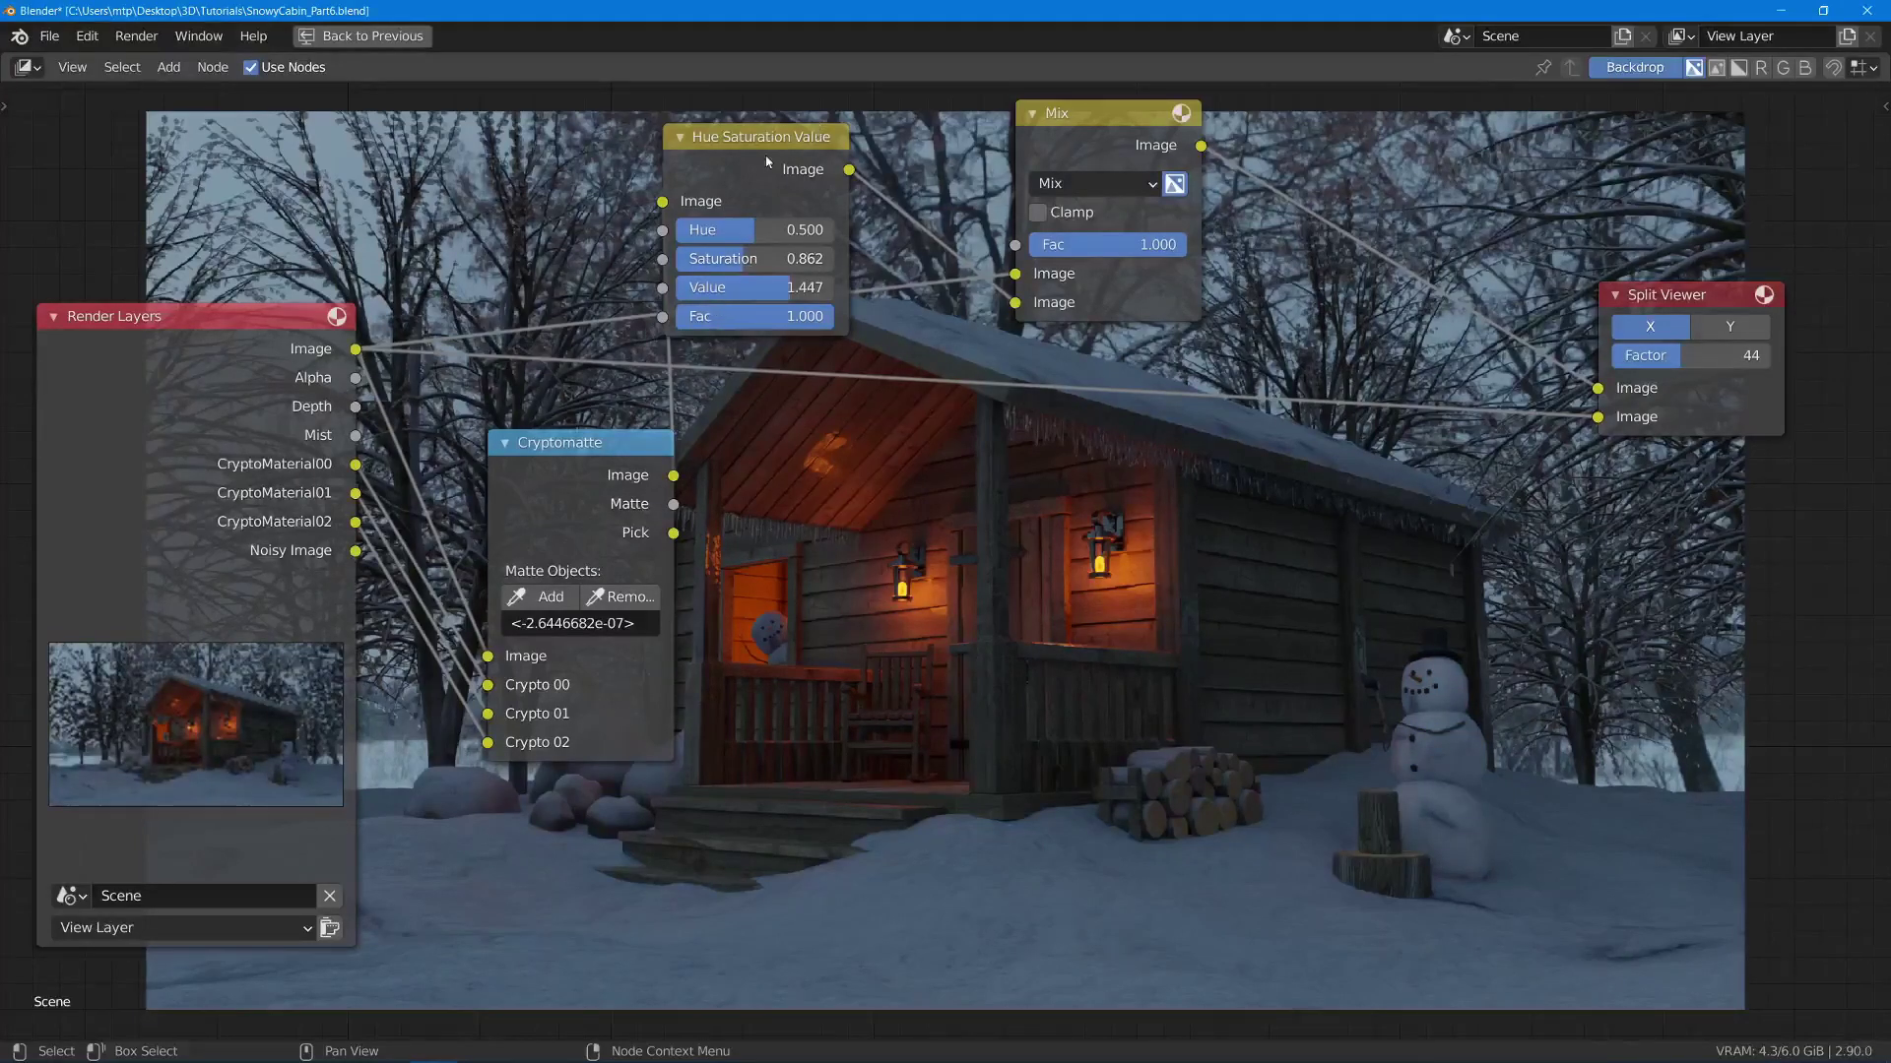
pyautogui.moveTo(728, 229); pyautogui.dragTo(733, 229)
# - Move the Split Viewer farther from the Mix node, and line up the Cryptomatte, Hue Saturation Value and Mix nodes above the Render Layers node
pyautogui.moveTo(1396, 663); pyautogui.dragTo(1311, 565, button='middle')
pyautogui.scroll(-2, 1312, 565)
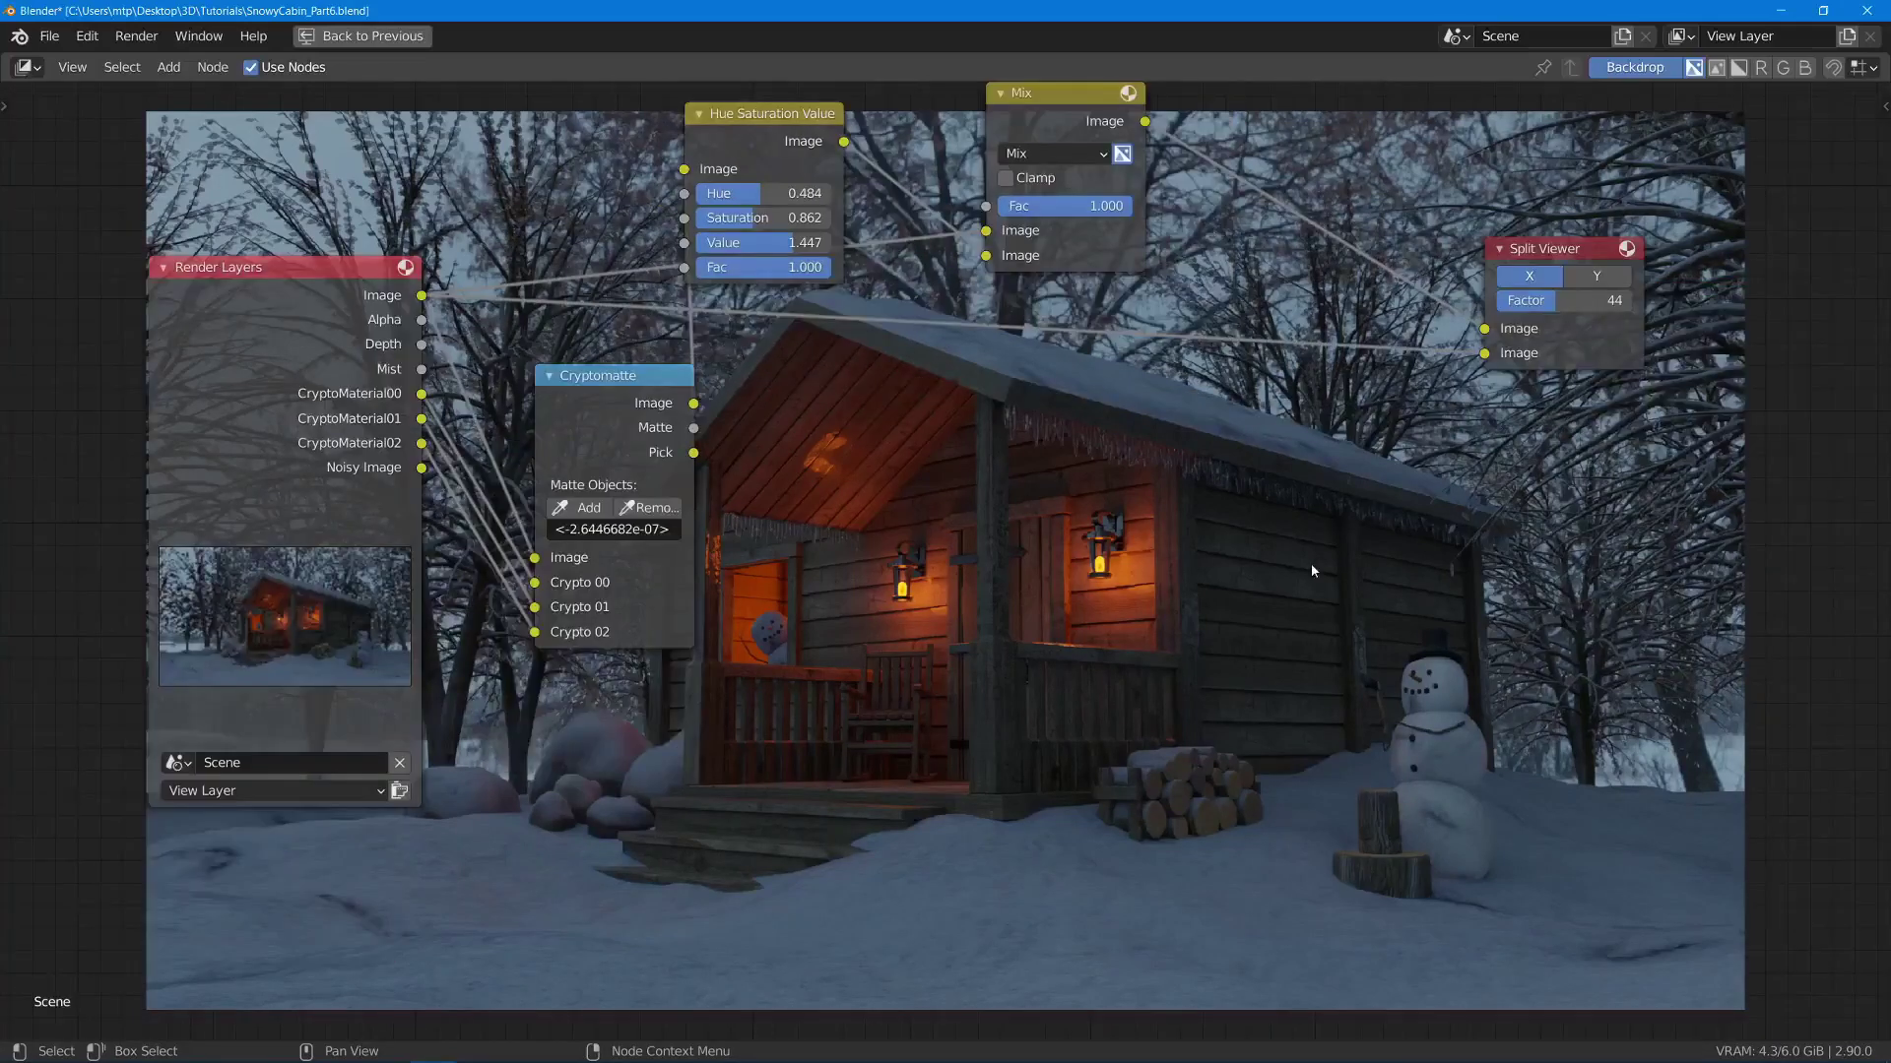
pyautogui.moveTo(1022, 137); pyautogui.dragTo(1105, 261, button='middle')
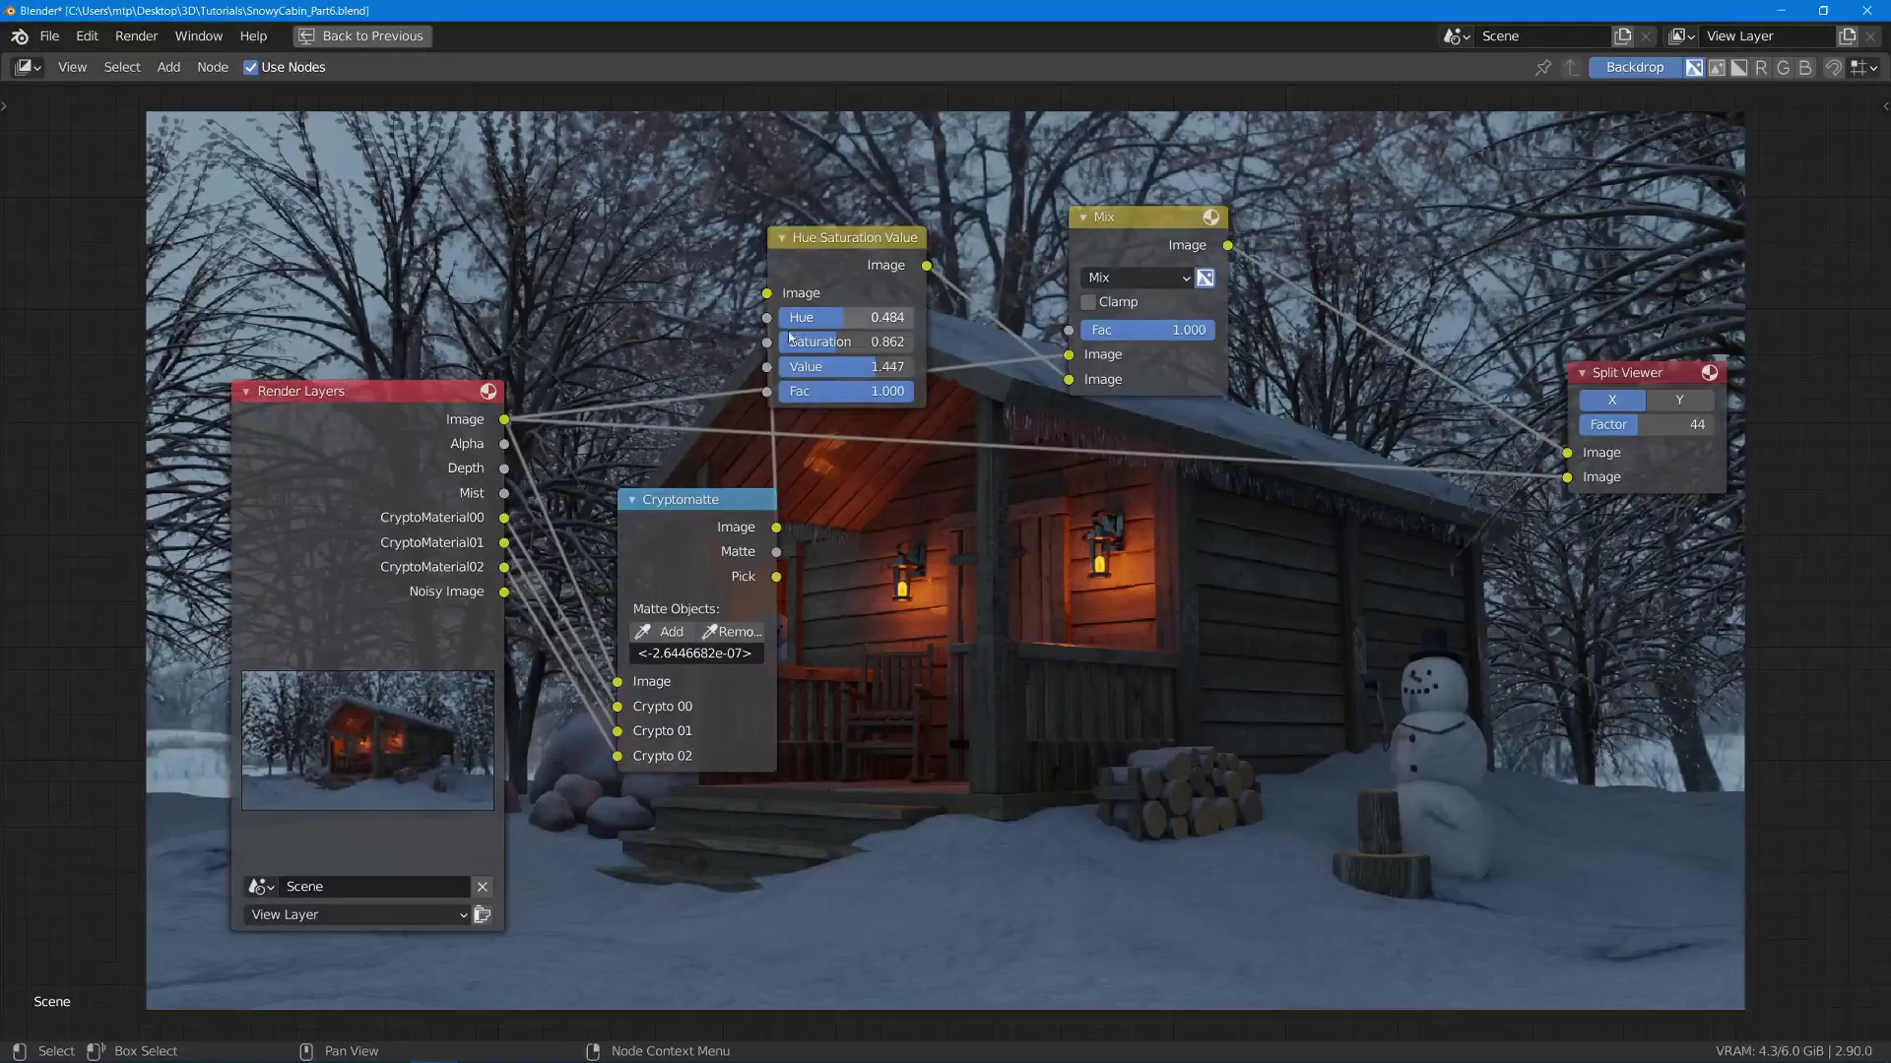
pyautogui.moveTo(1470, 404); pyautogui.dragTo(1135, 416, button='middle')
pyautogui.moveTo(1305, 394); pyautogui.dragTo(1436, 395)
pyautogui.moveTo(1369, 424); pyautogui.dragTo(1715, 443, button='middle')
pyautogui.moveTo(740, 560); pyautogui.dragTo(609, 214)
pyautogui.moveTo(879, 303); pyautogui.dragTo(875, 155)
pyautogui.moveTo(921, 207); pyautogui.dragTo(1050, 345, button='middle')
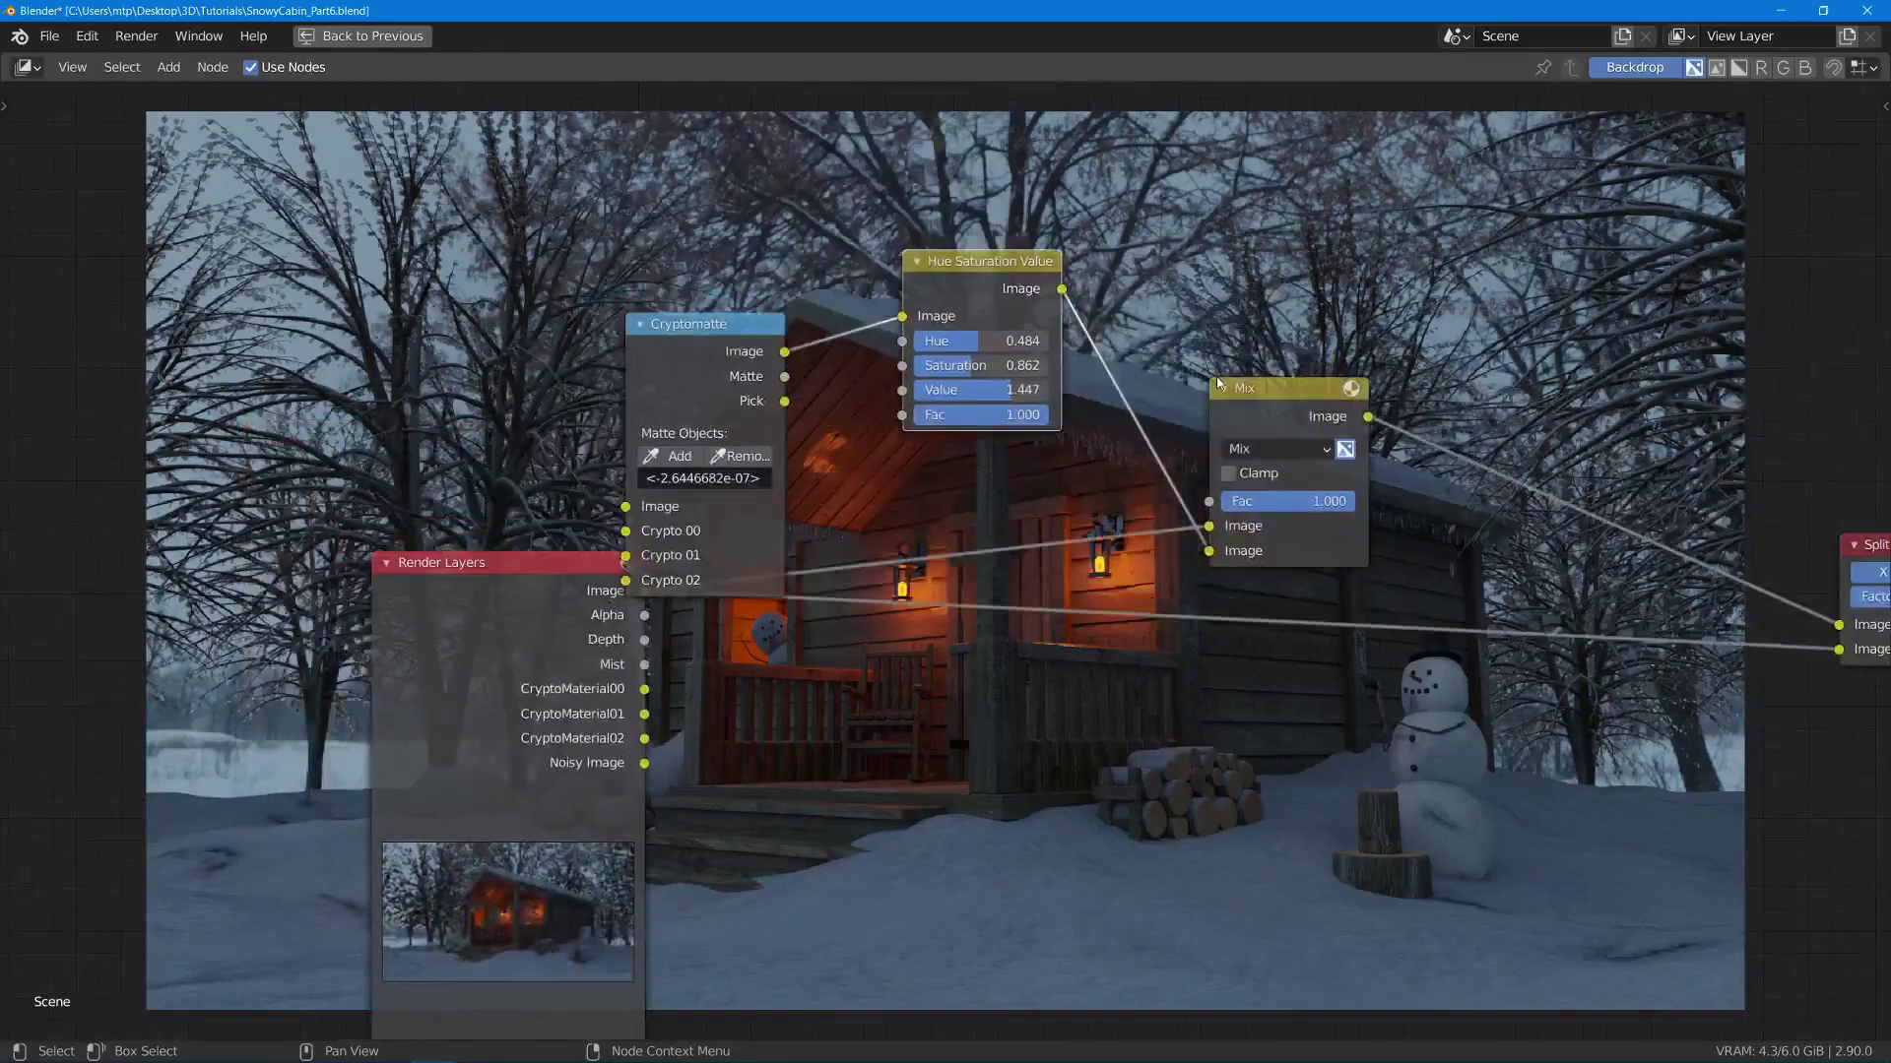
pyautogui.moveTo(1221, 386); pyautogui.dragTo(1160, 246)
pyautogui.moveTo(742, 324); pyautogui.dragTo(802, 250)
# - Add a Frame node and place the snowman's Cryptomatte, Hue Saturation Value and Mix nodes inside it
pyautogui.hotkey('shift', 'a')
pyautogui.write('frame')
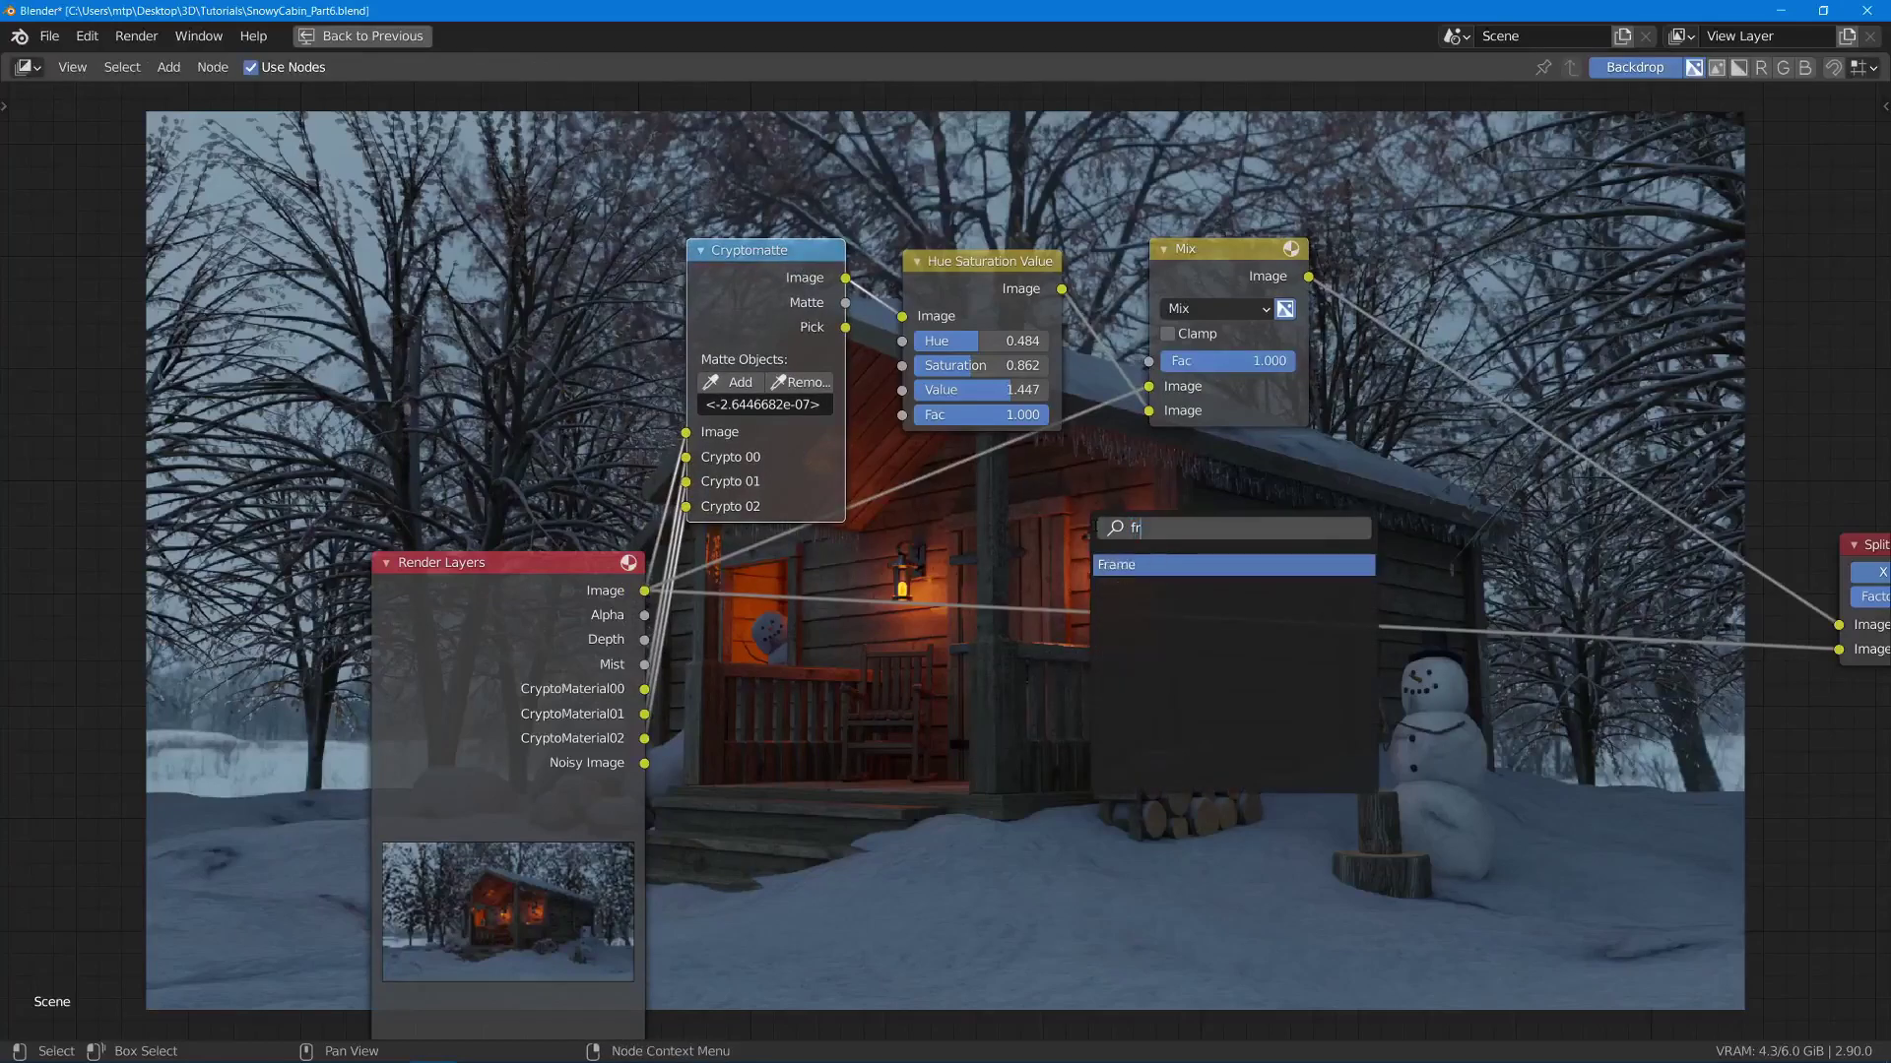
pyautogui.press('Return')
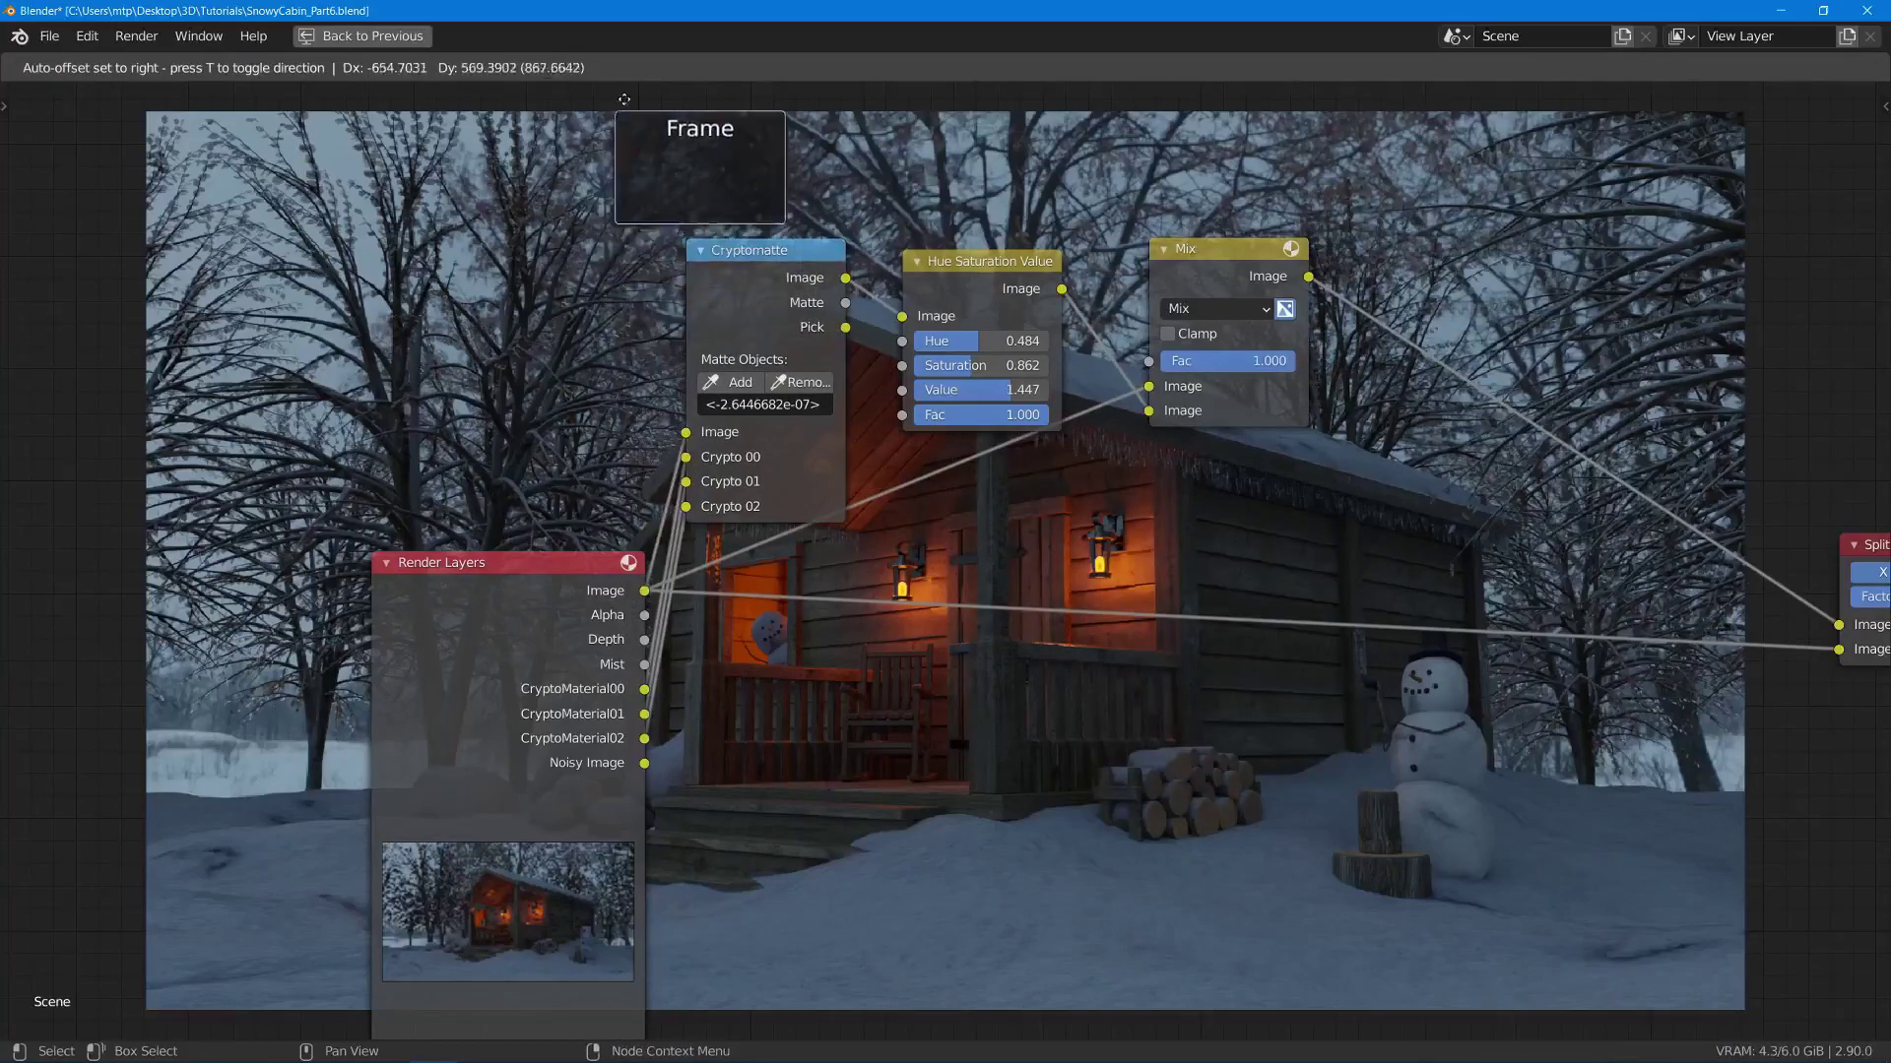
pyautogui.click(639, 112)
pyautogui.moveTo(753, 247); pyautogui.dragTo(719, 142)
pyautogui.moveTo(980, 282); pyautogui.dragTo(828, 188)
pyautogui.moveTo(1233, 281); pyautogui.dragTo(1199, 226)
pyautogui.moveTo(823, 181); pyautogui.dragTo(968, 208)
pyautogui.moveTo(742, 172)
pyautogui.mouseDown()
pyautogui.moveTo(760, 170)
pyautogui.moveTo(743, 169)
pyautogui.mouseUp()
# - Label the frame around the snowman nodes "Snowman Crpytomatte"
pyautogui.scroll(-1, 988, 209)
pyautogui.press('F2')
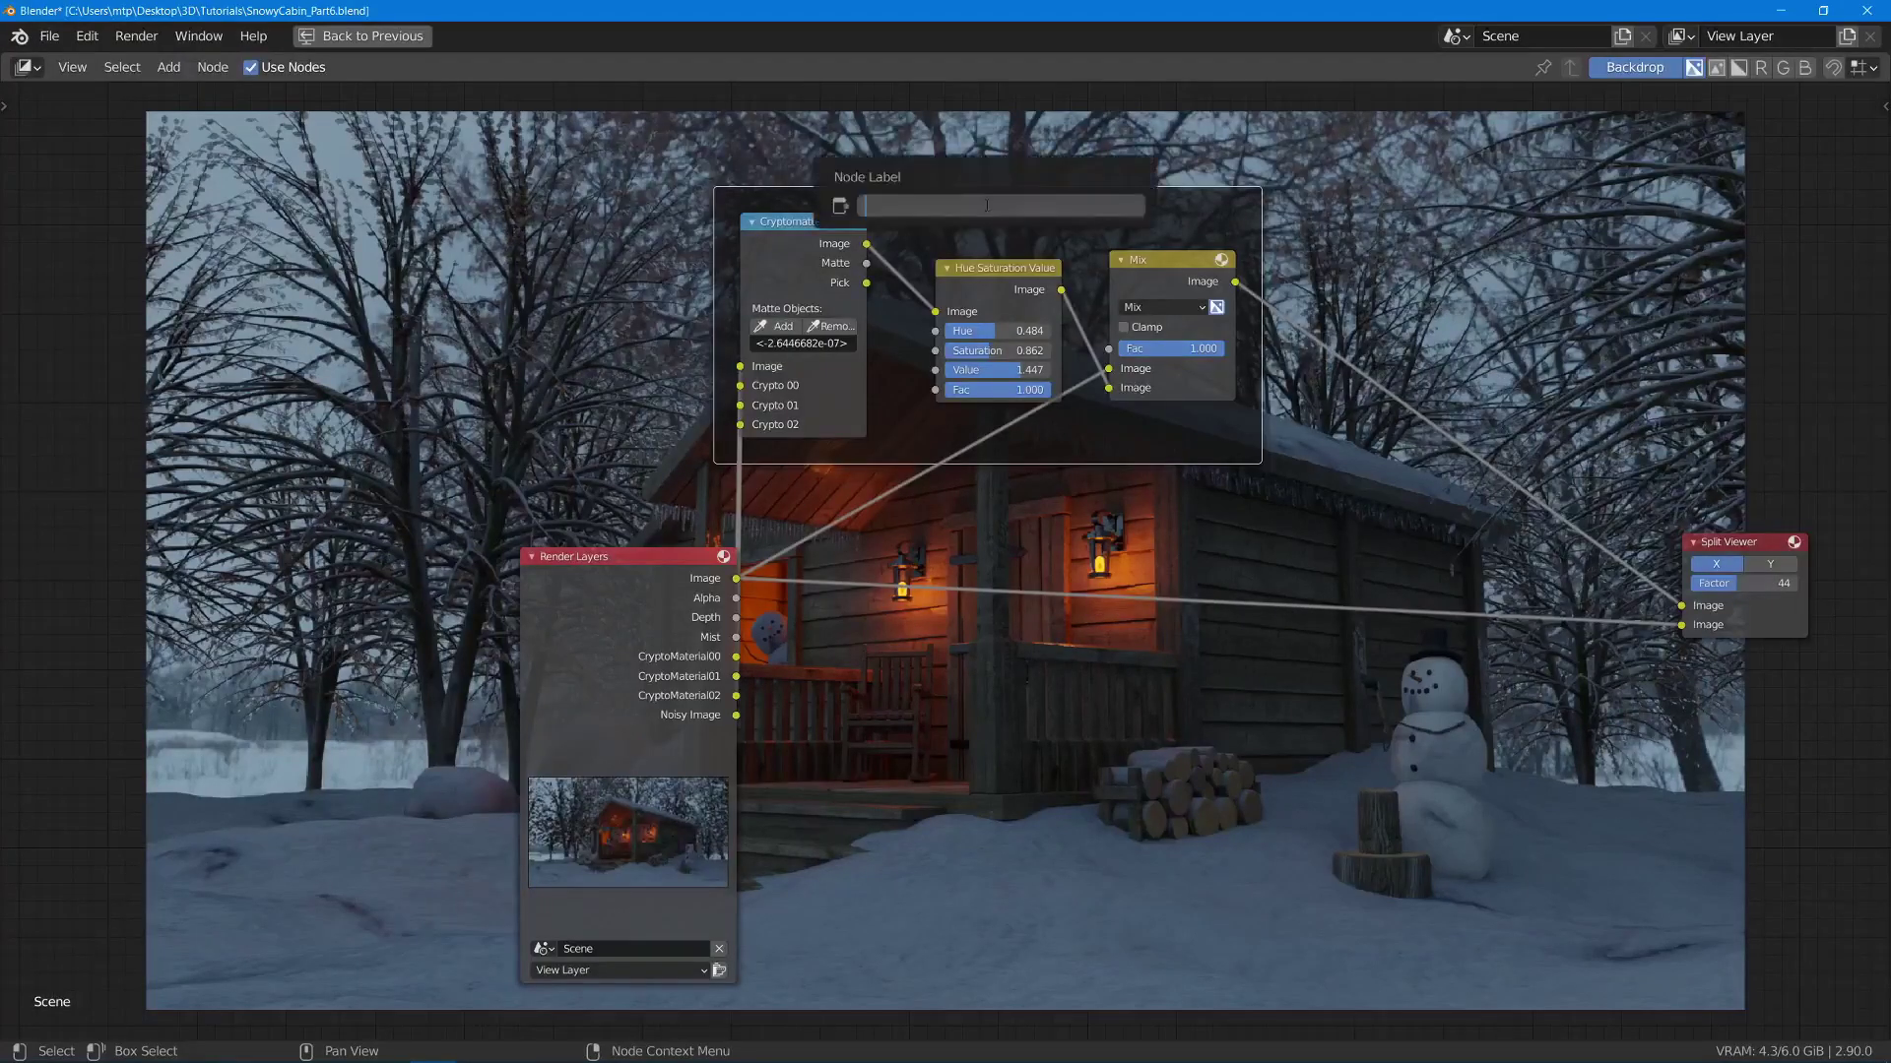
pyautogui.write('Snowmnn Crpytomatte')
pyautogui.press('Return')
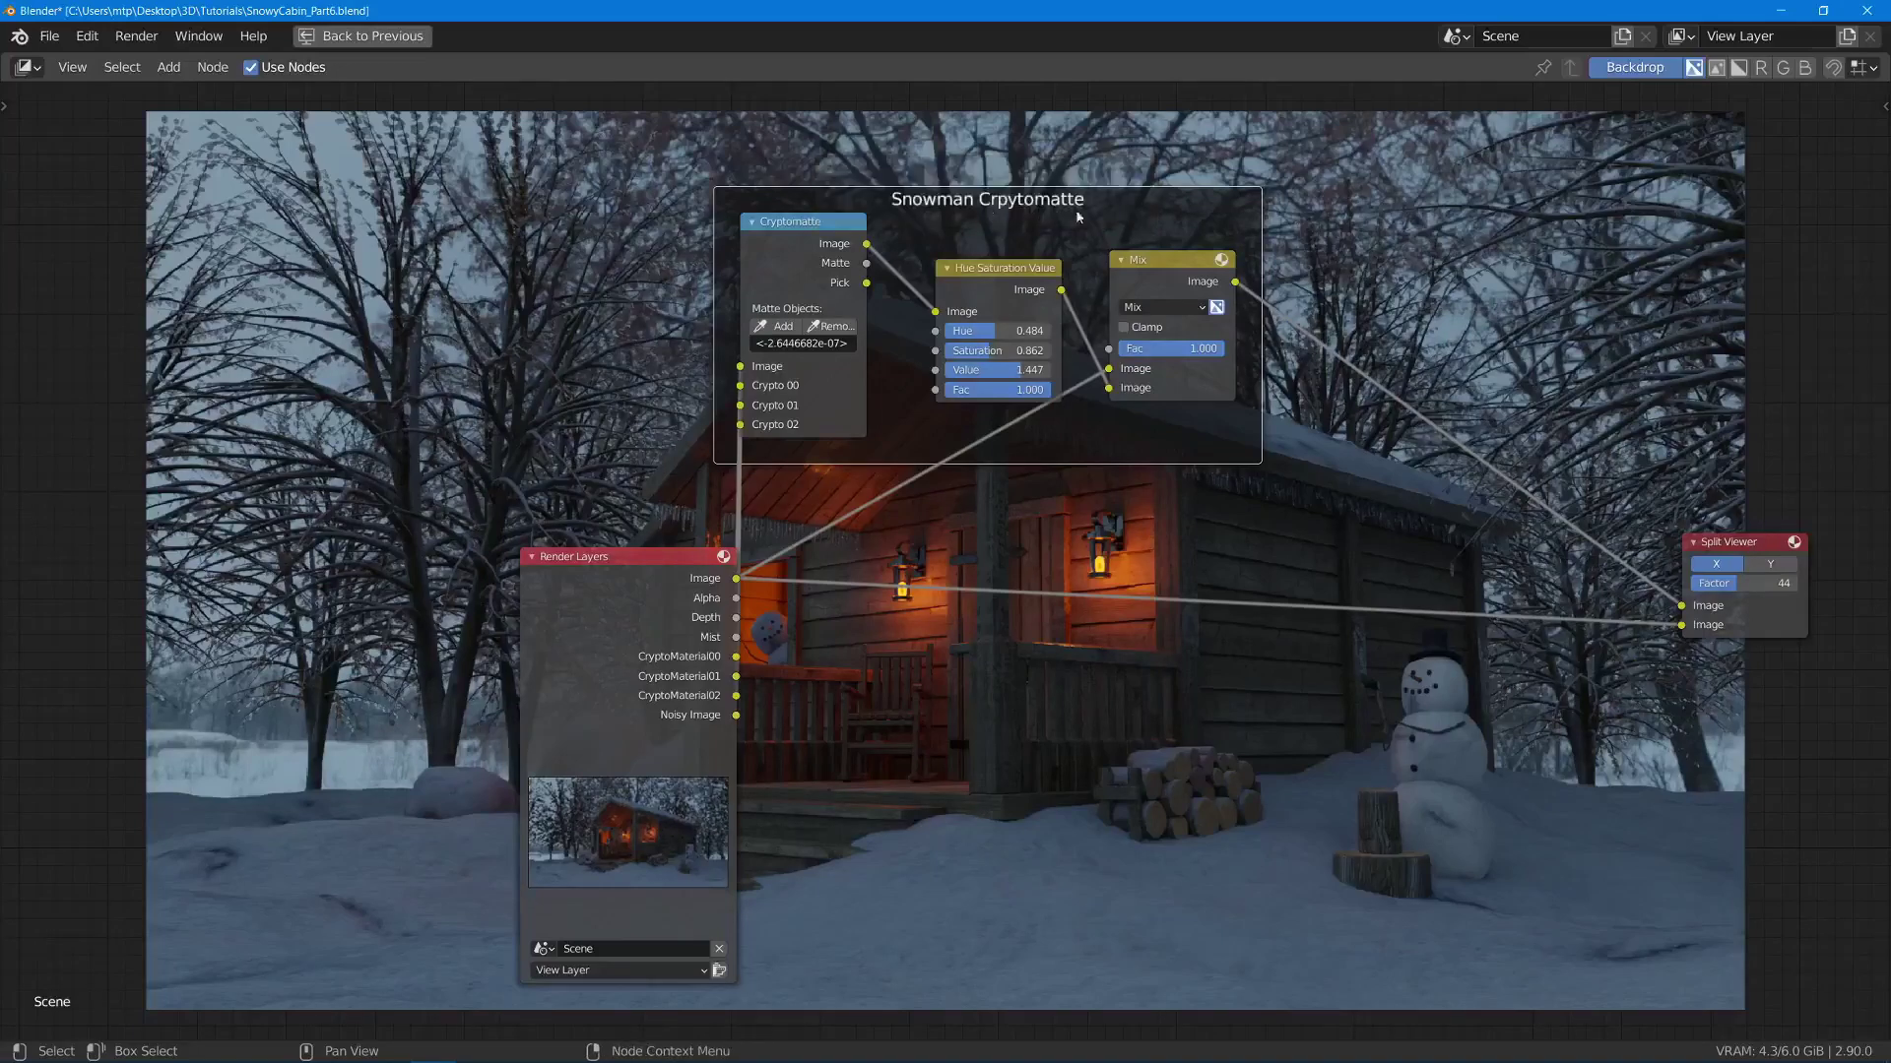
# - Add a reroute on the link from the Render Layers image to the Mix node, and tidy the framed nodes so that link runs clear
pyautogui.moveTo(1267, 427); pyautogui.dragTo(1126, 413, button='middle')
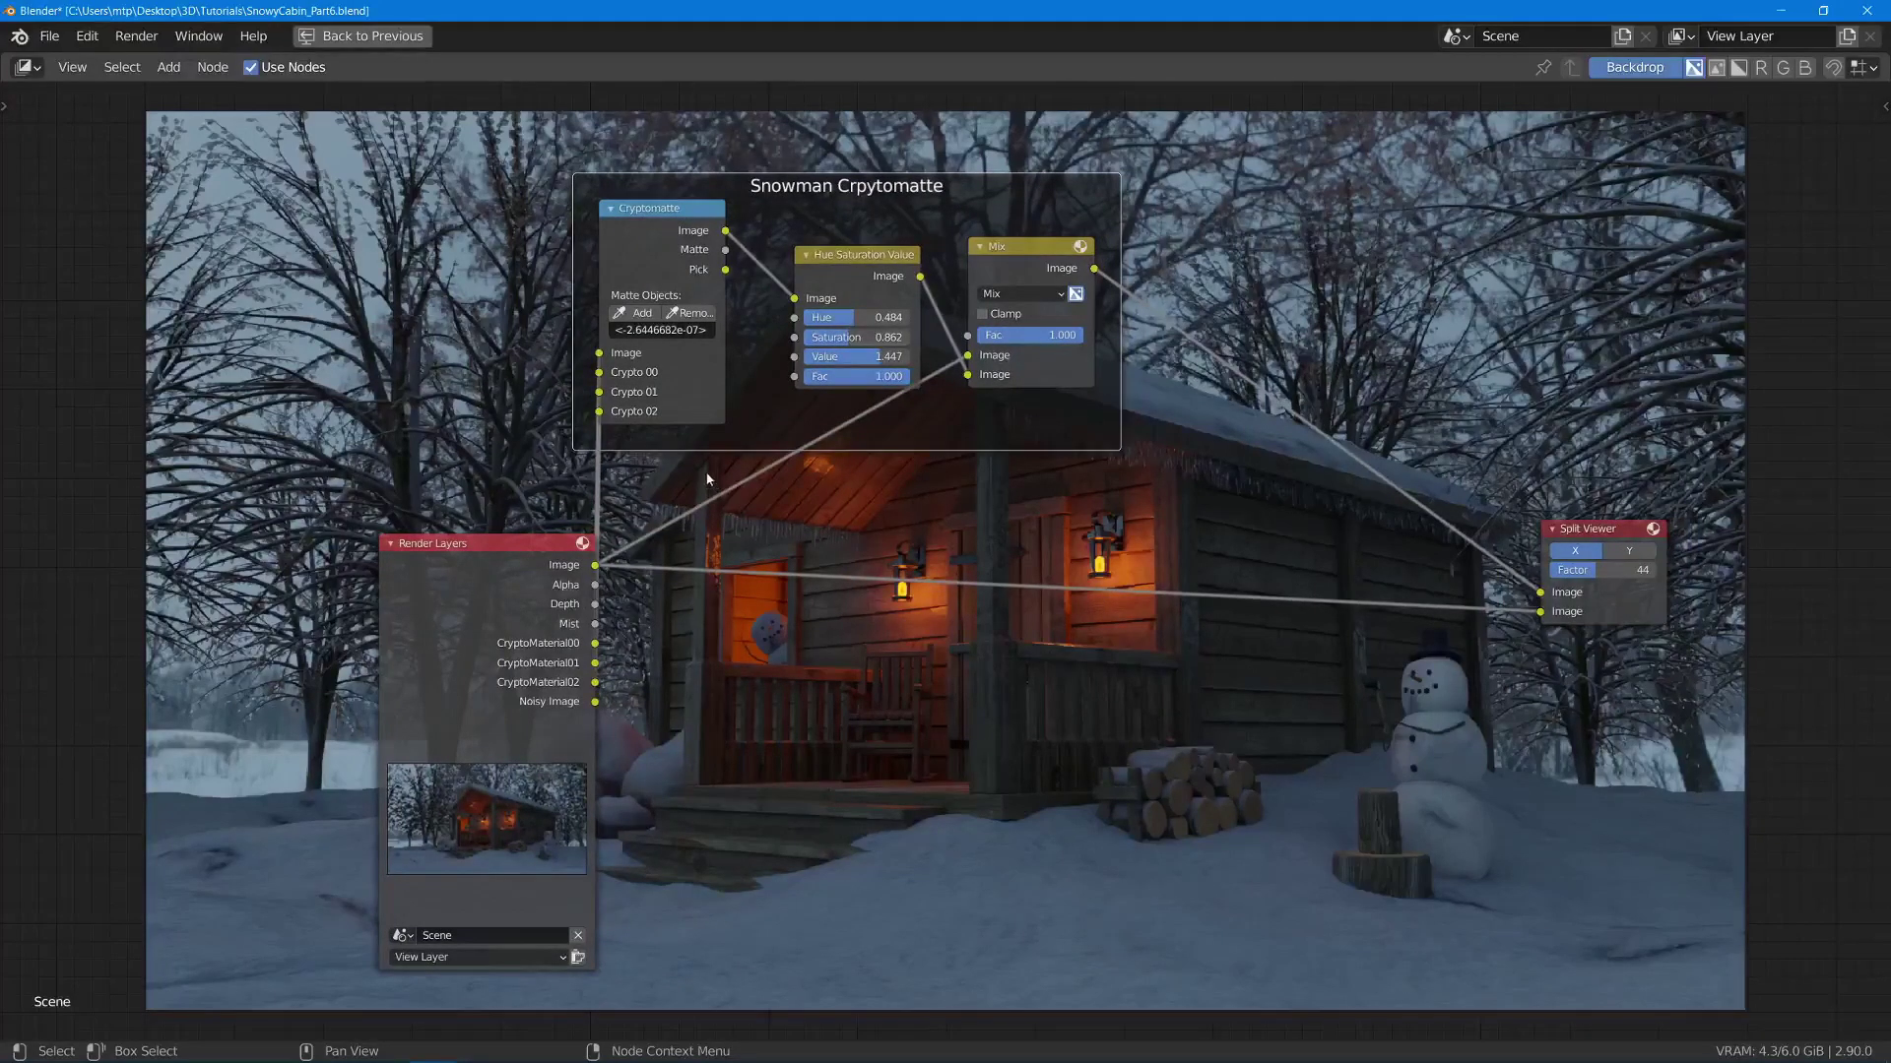
pyautogui.keyDown('shift'); pyautogui.moveTo(685, 464); pyautogui.dragTo(790, 522, button='right'); pyautogui.keyUp('shift')
pyautogui.press('g')
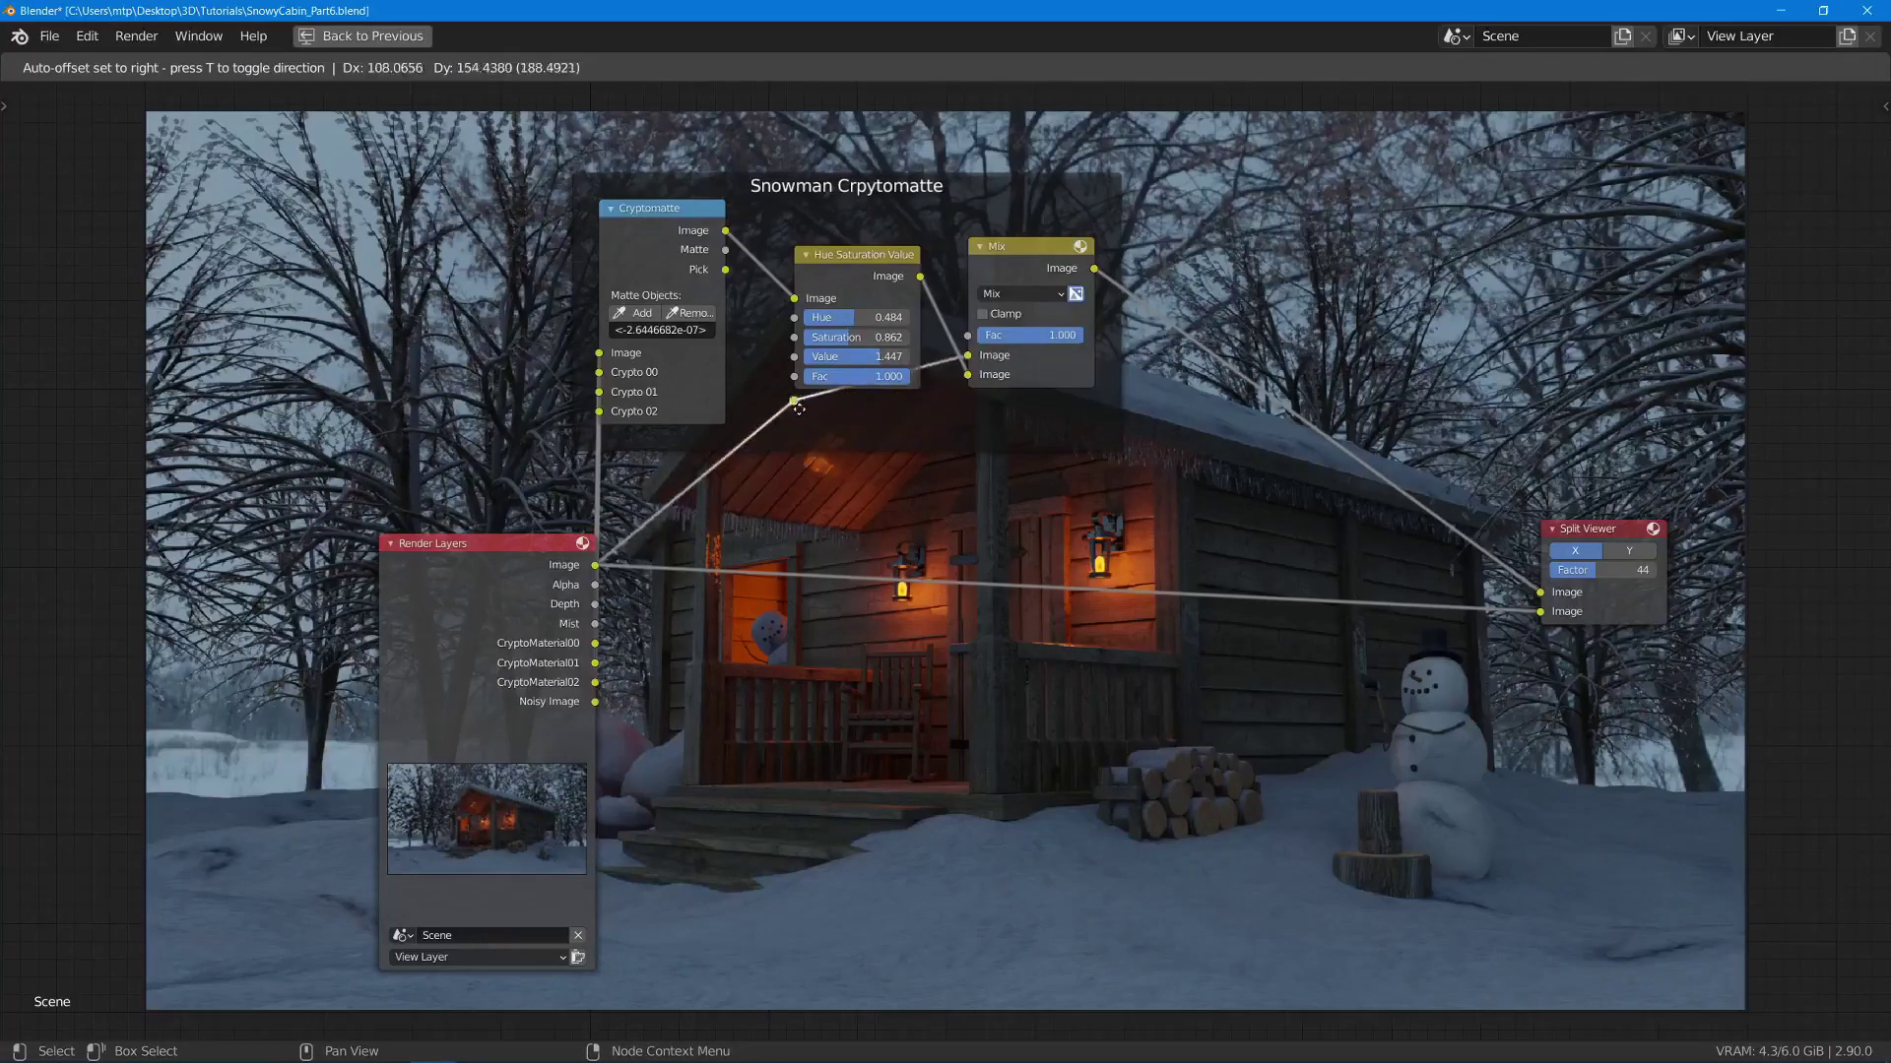
pyautogui.click(752, 408)
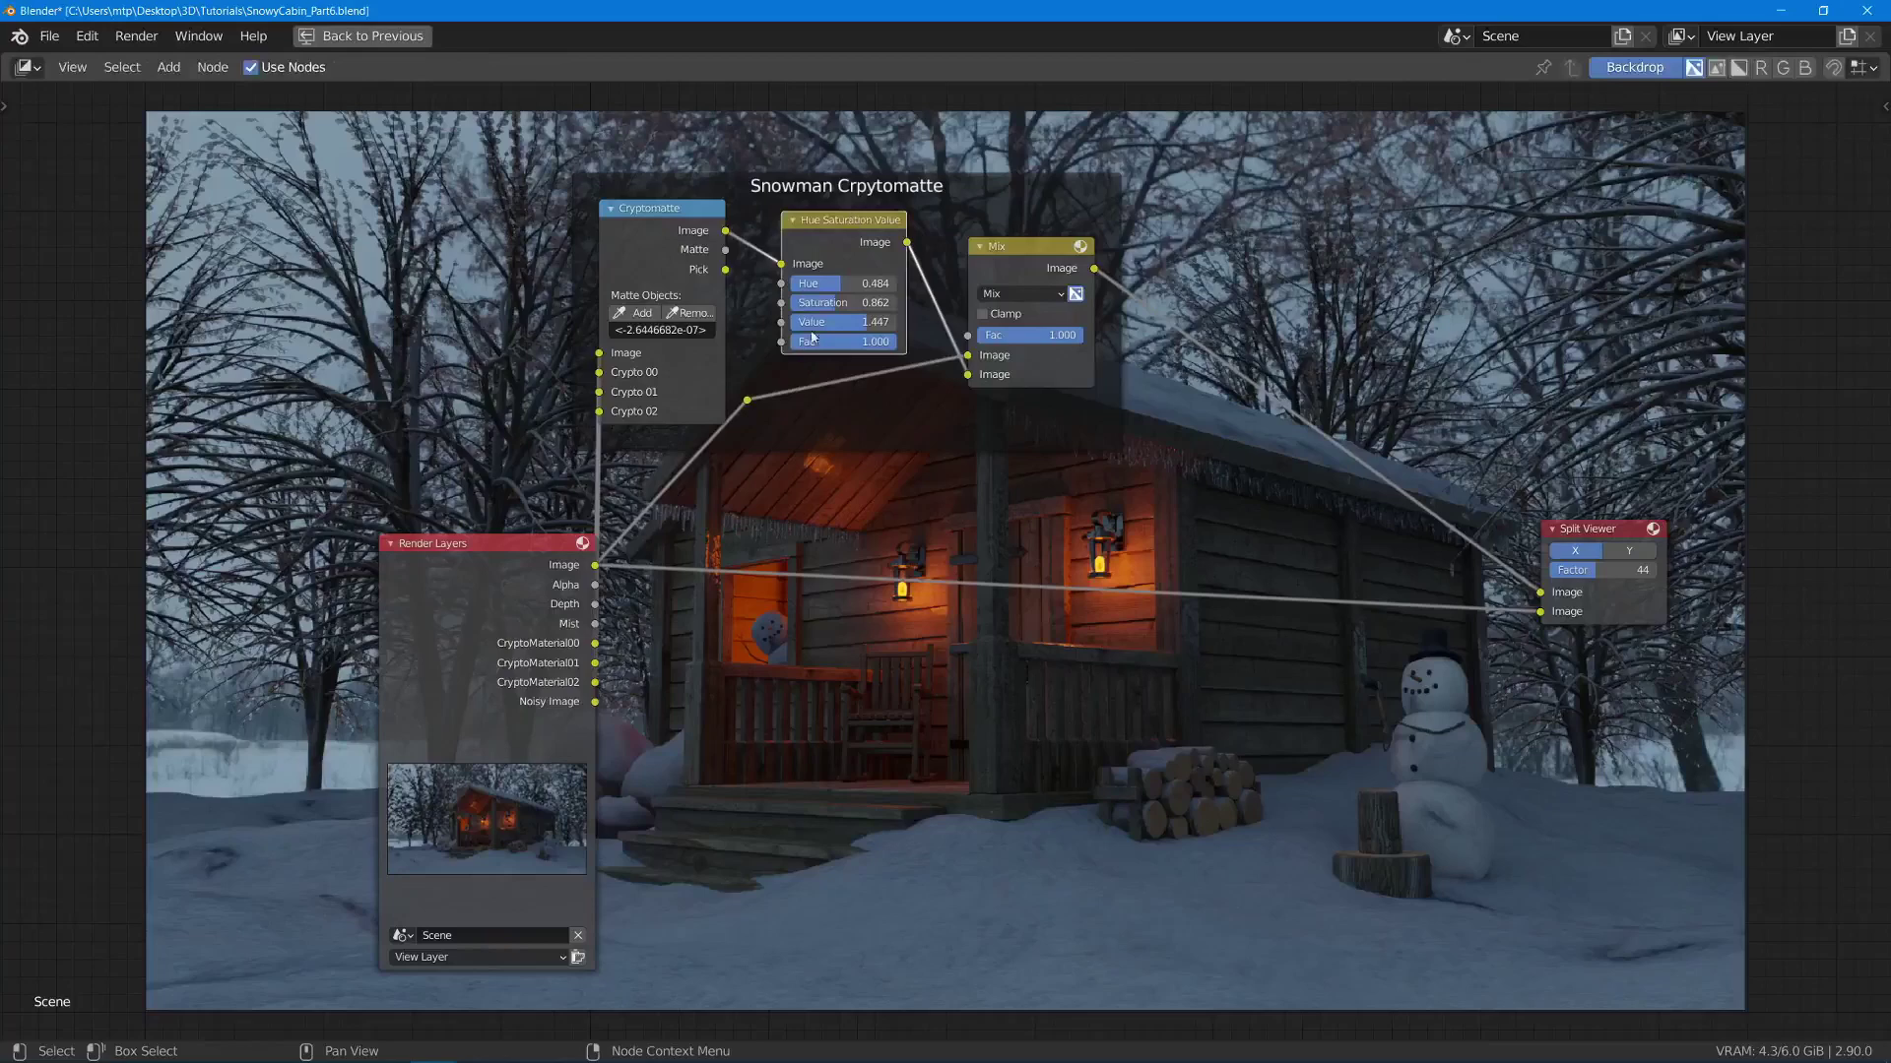
pyautogui.moveTo(748, 394)
pyautogui.mouseDown()
pyautogui.moveTo(794, 423)
pyautogui.moveTo(752, 379)
pyautogui.mouseUp()
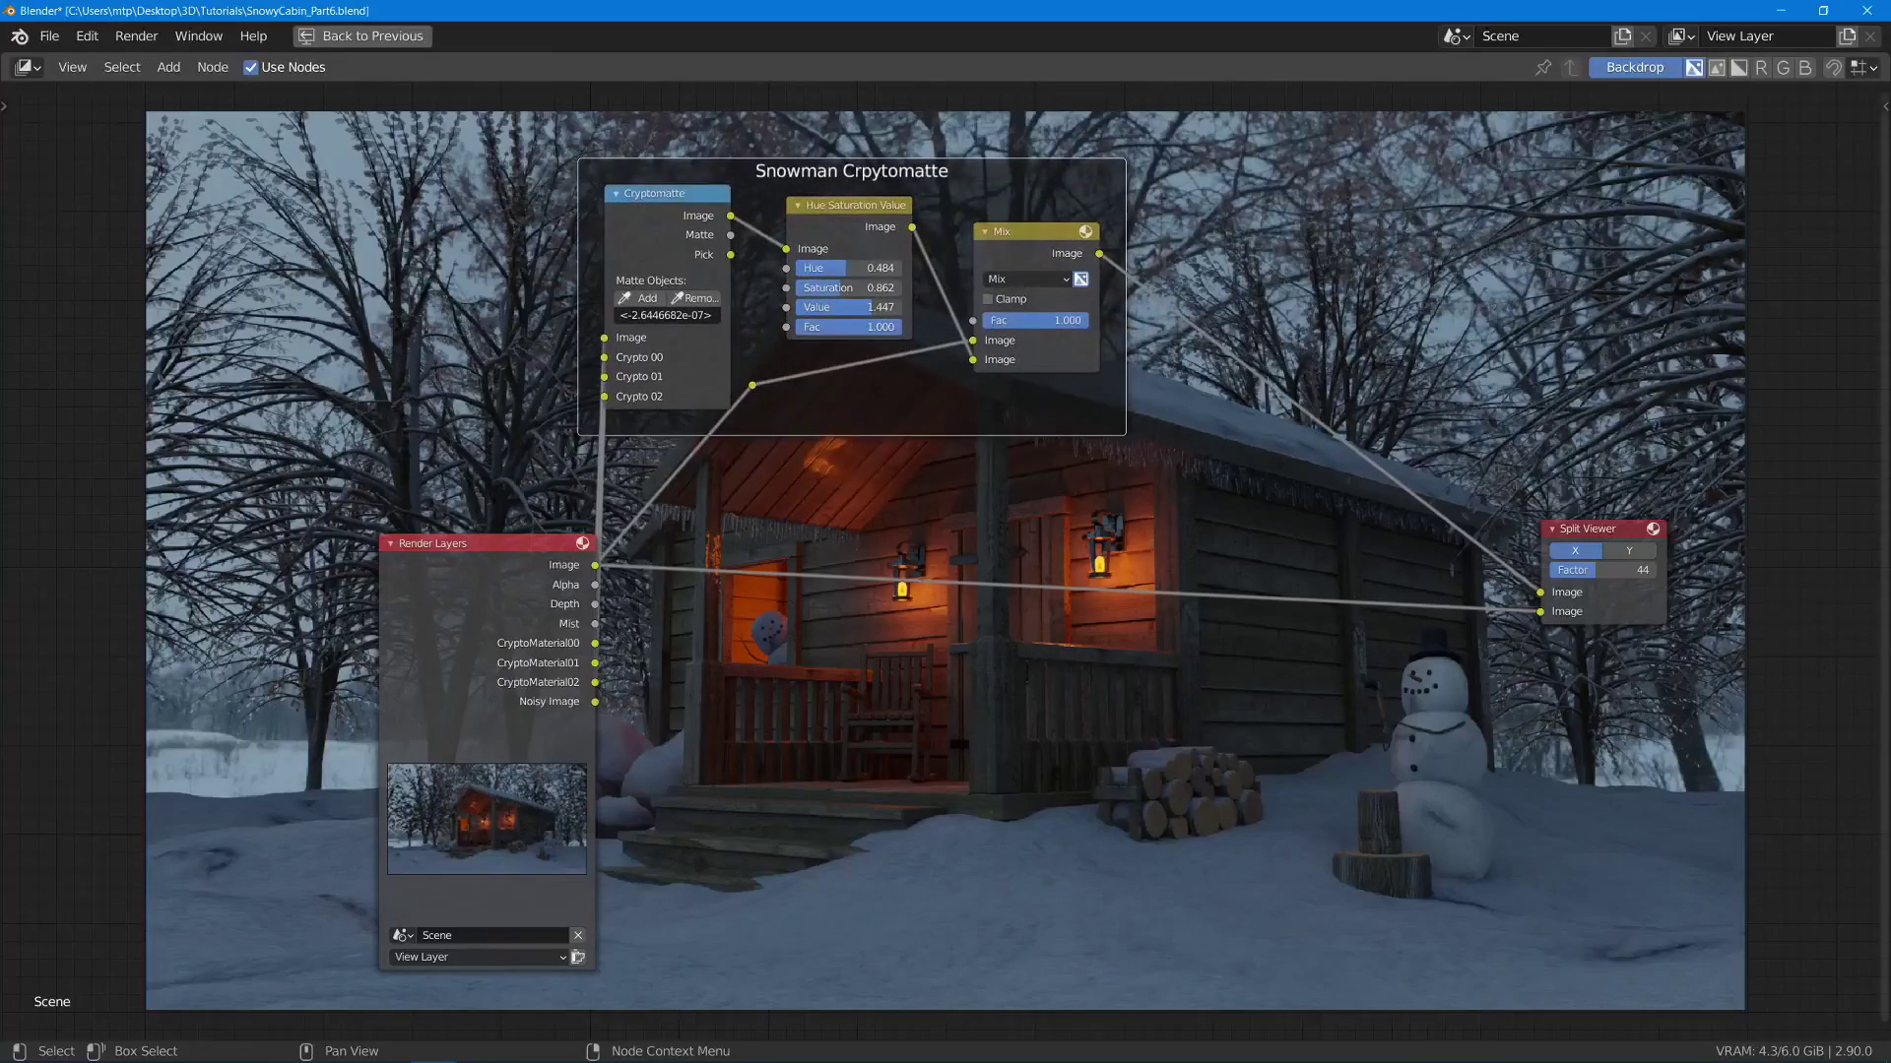
pyautogui.hotkey('shift', 'a')
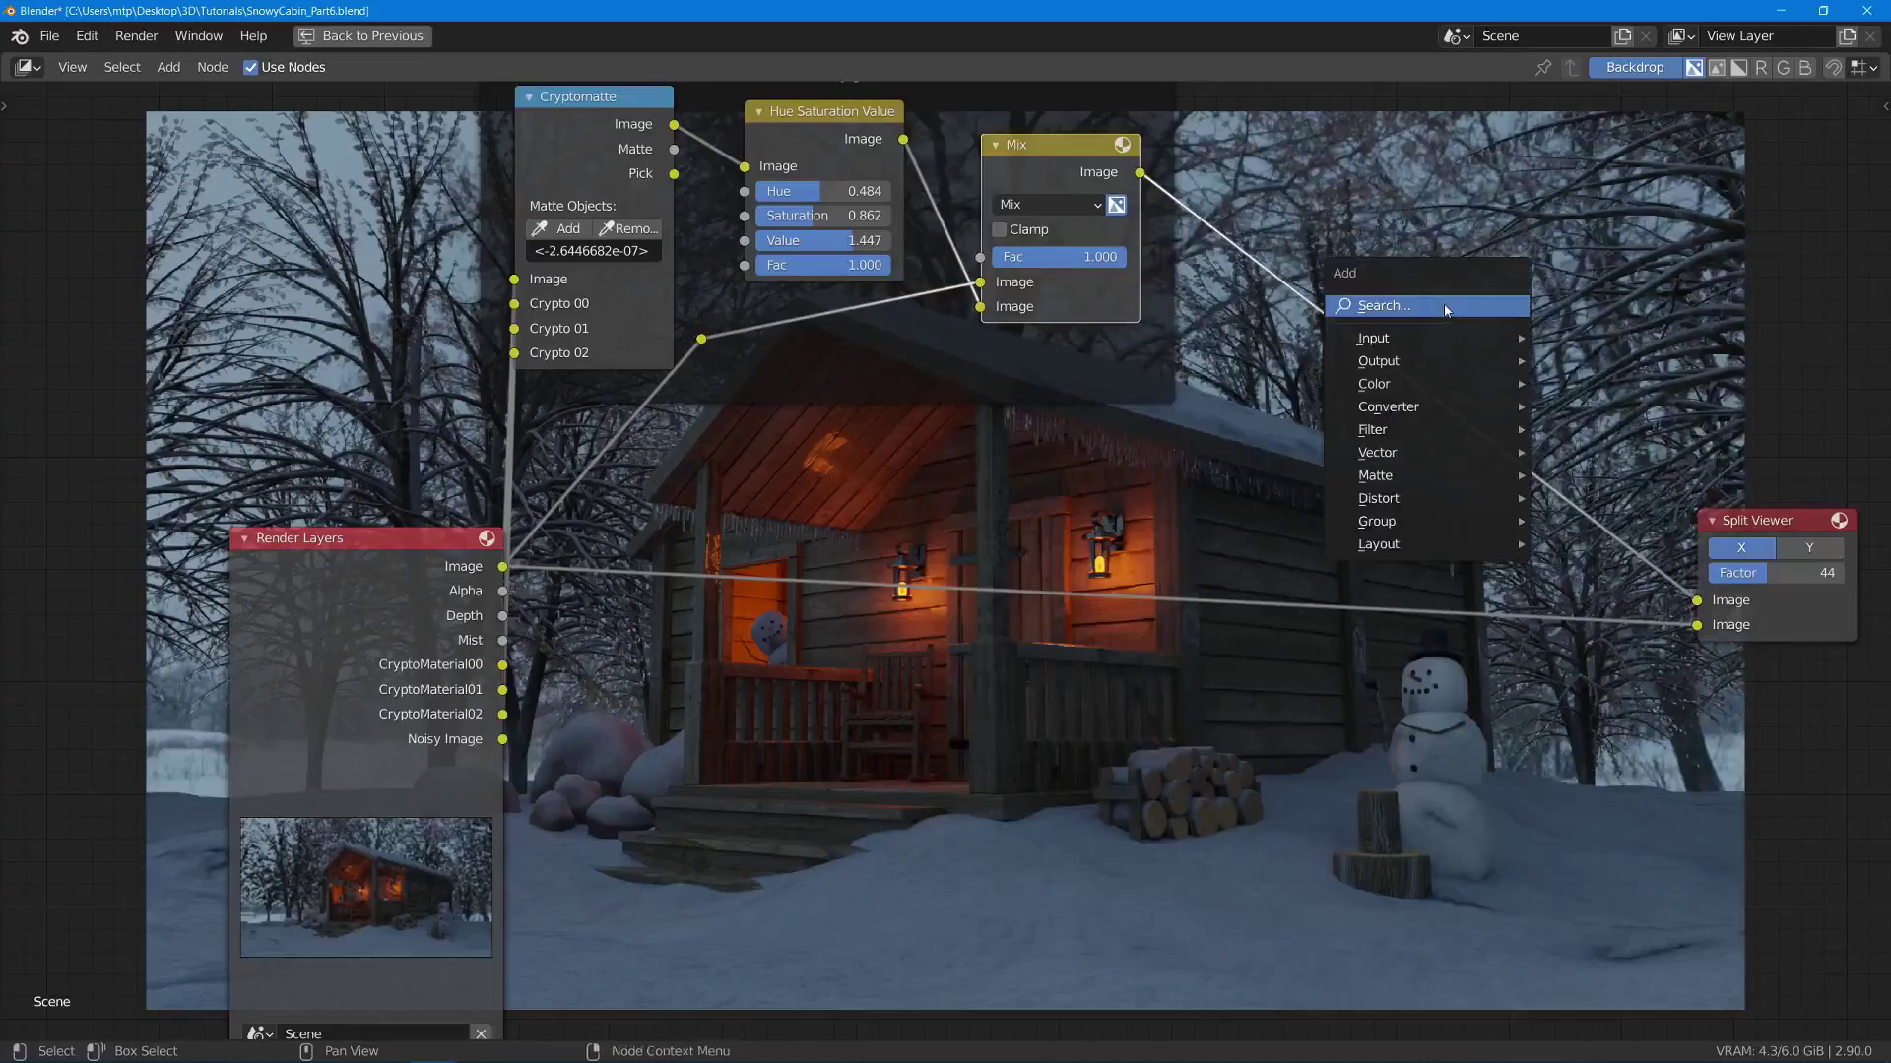
pyautogui.click(1447, 309)
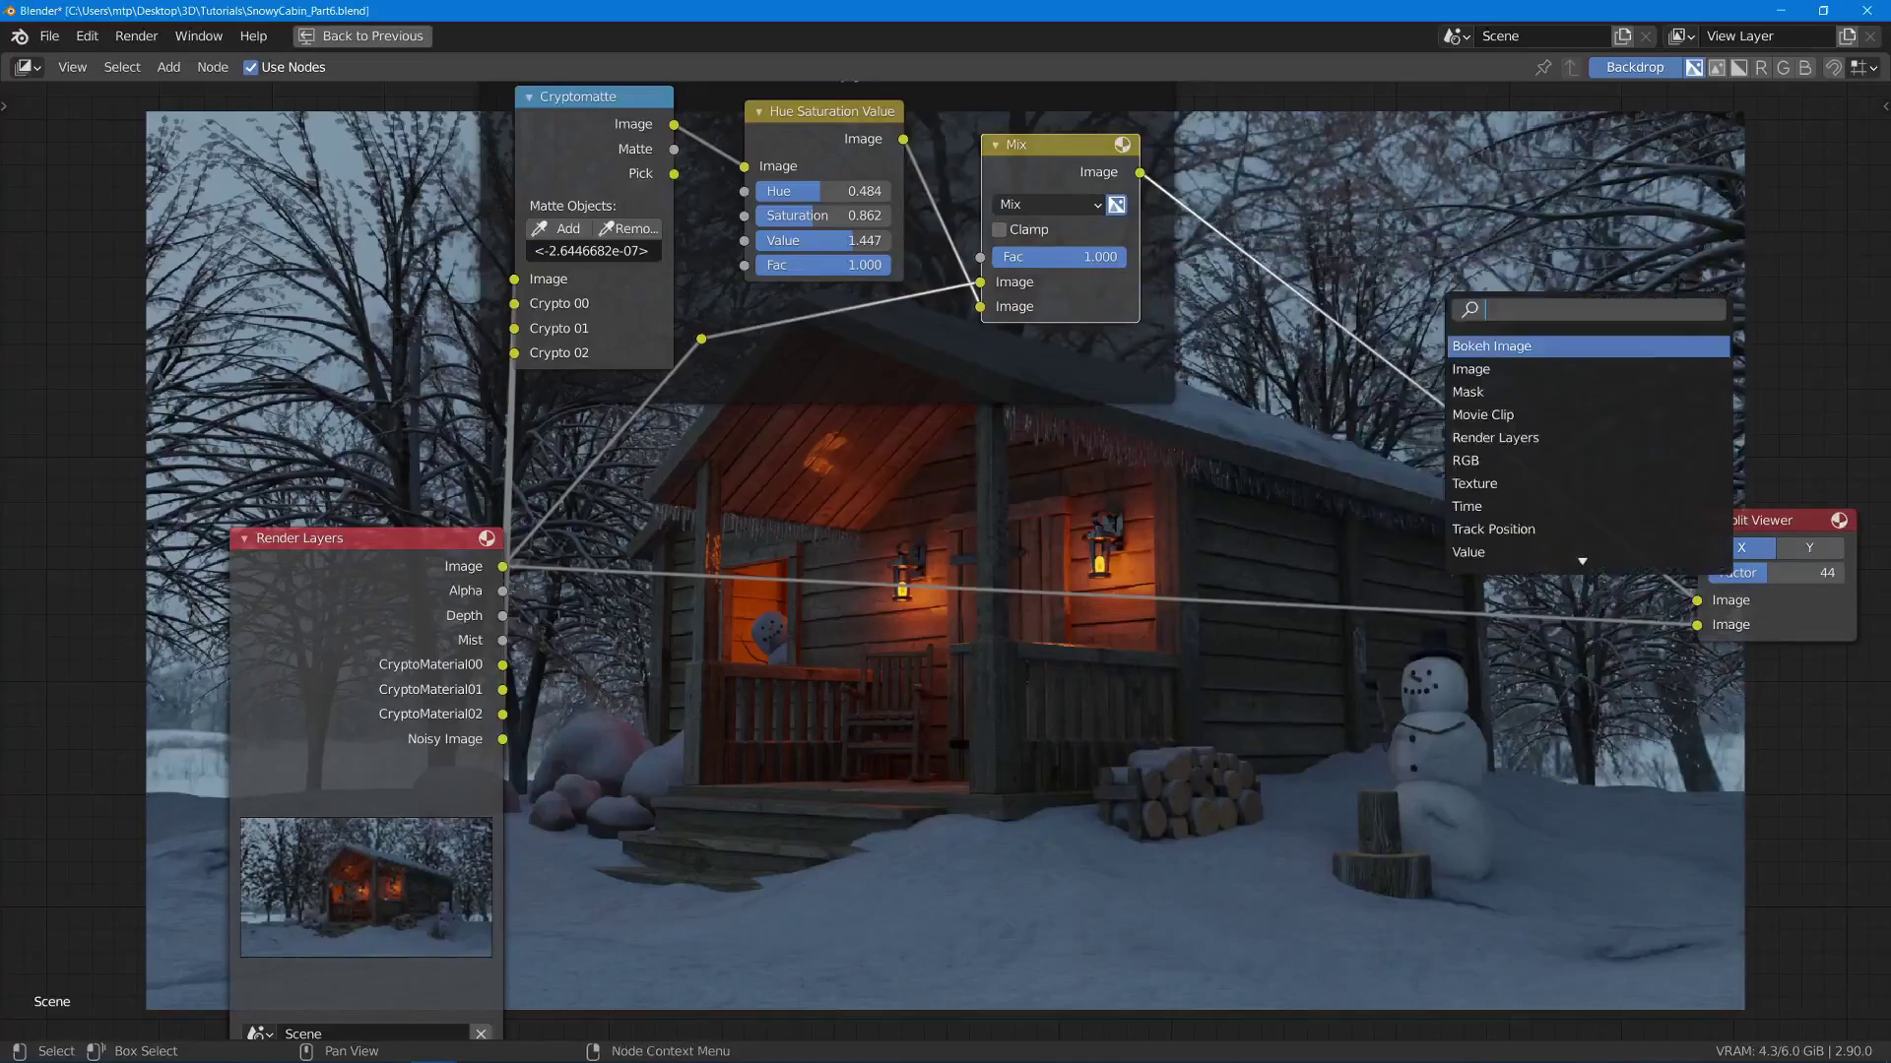
pyautogui.click(1325, 308)
pyautogui.scroll(5, 1084, 569)
pyautogui.scroll(-3, 1086, 570)
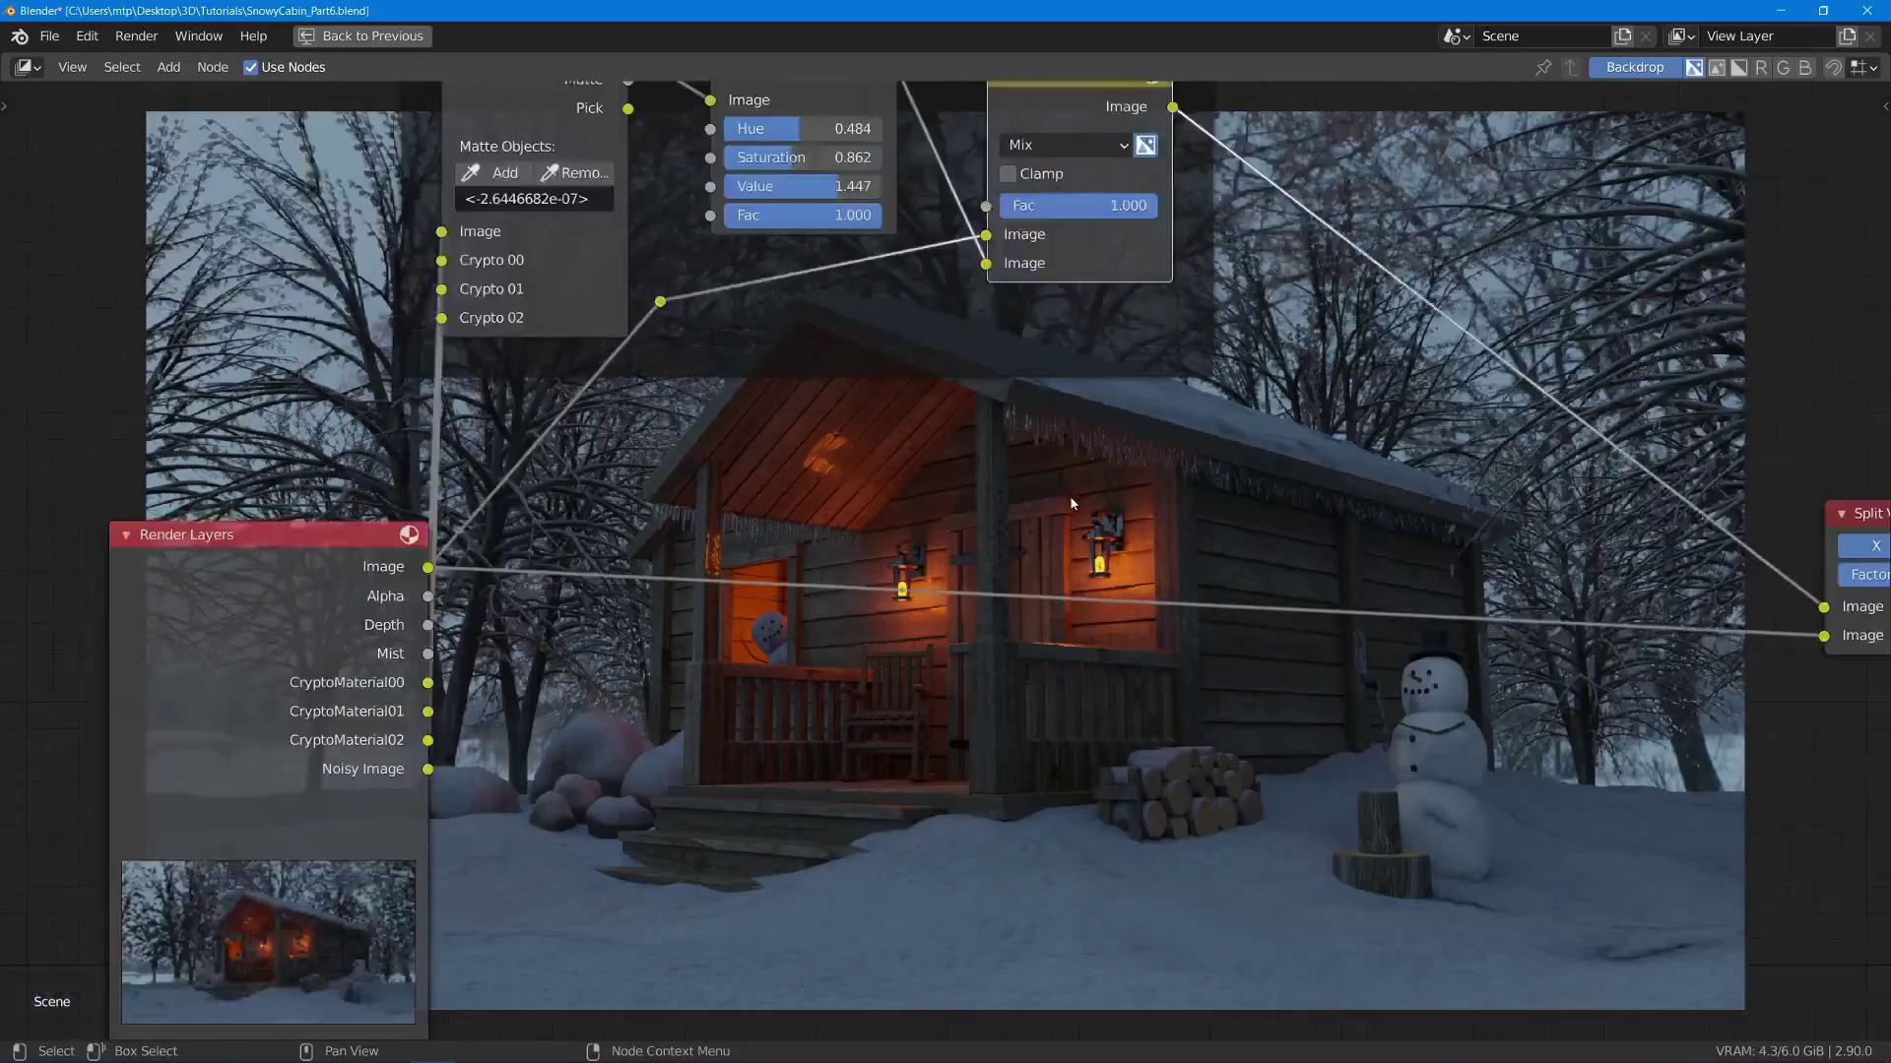
# - Insert a Glare node between the Mix node and the Split Viewer, and set its glare type to Fog Glow
pyautogui.hotkey('shift', 'a')
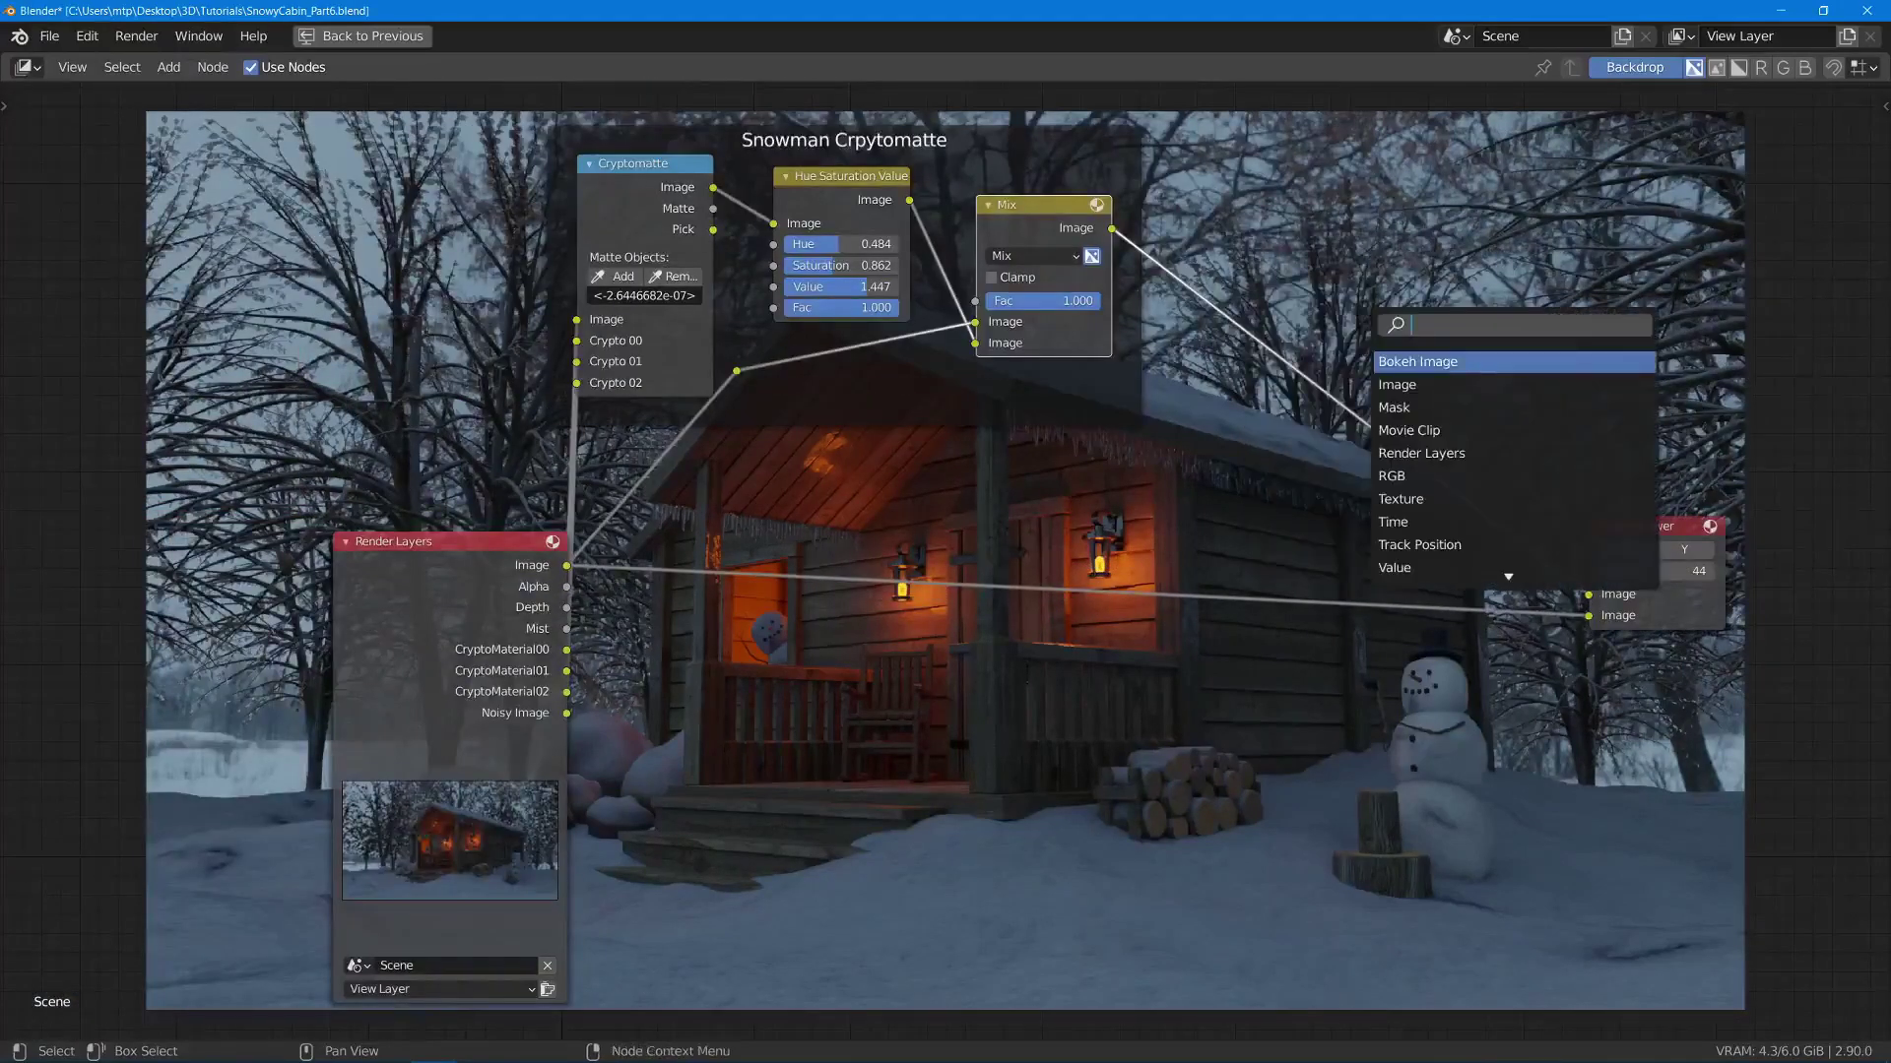
pyautogui.write('glare')
pyautogui.press('Return')
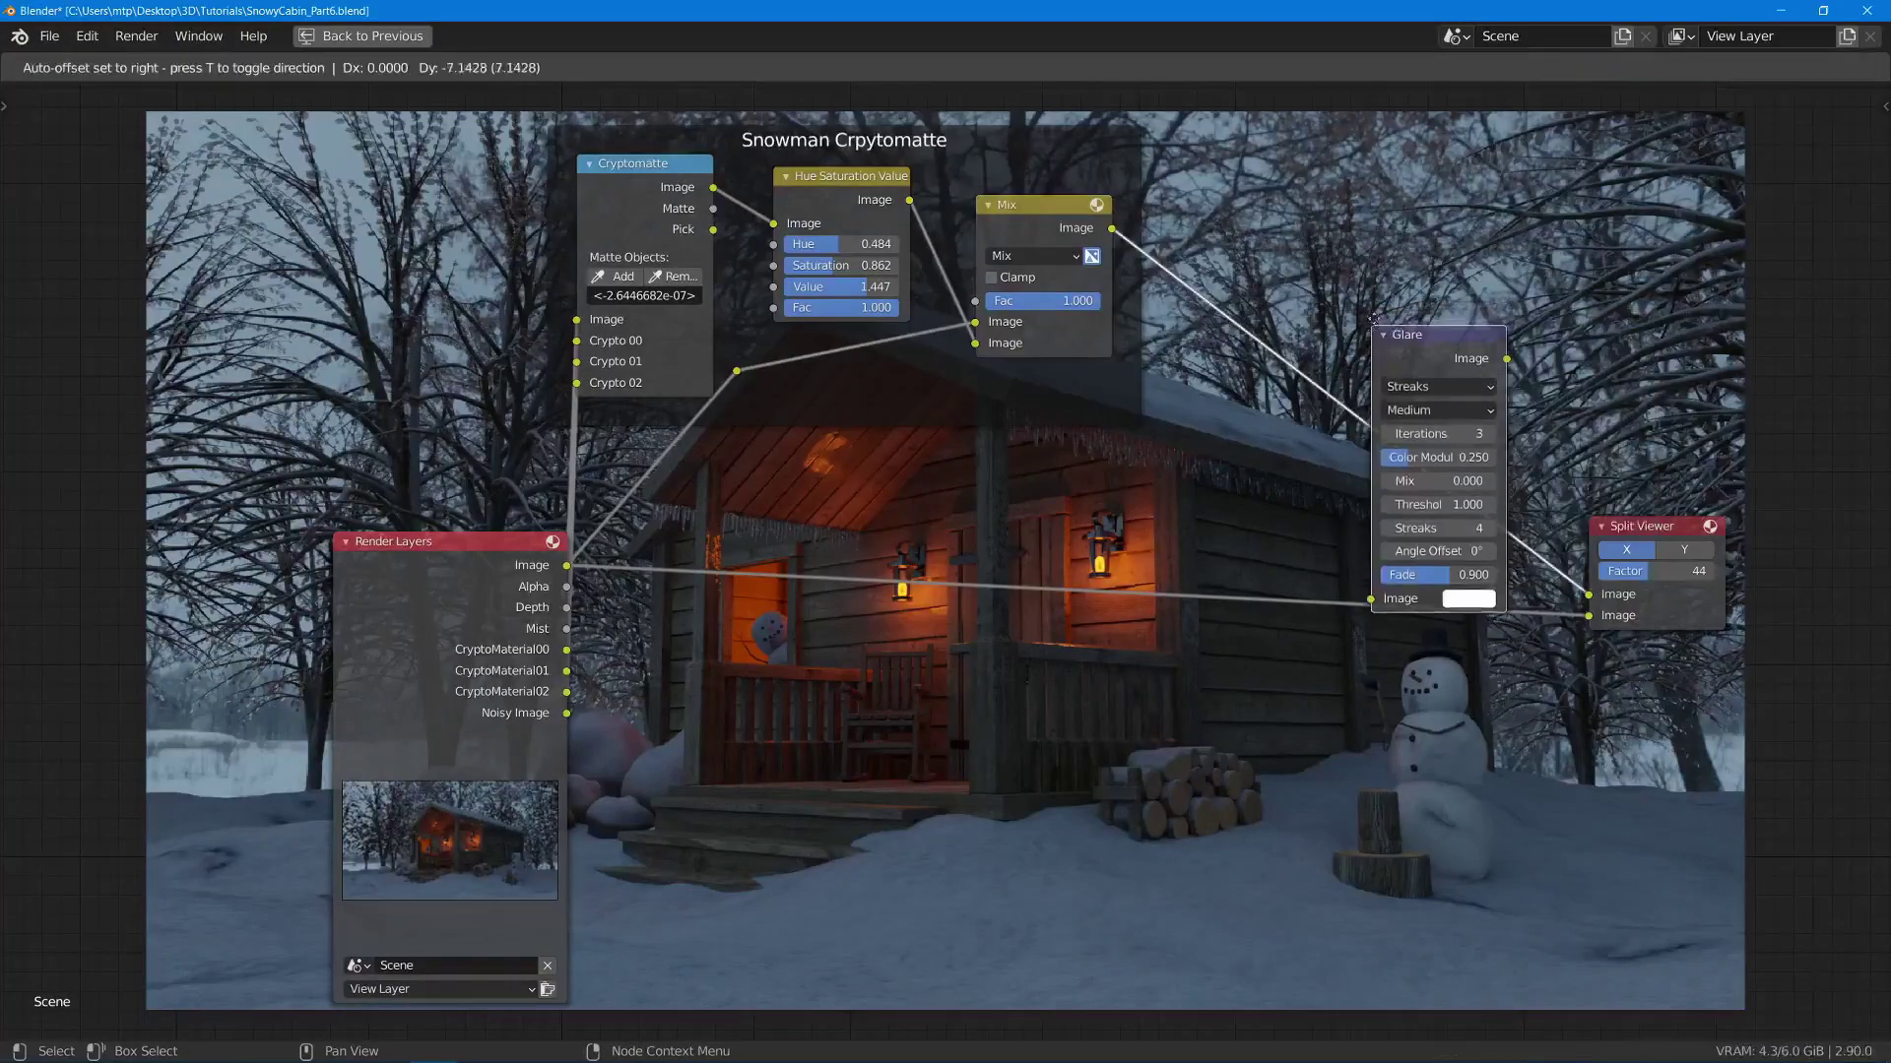
pyautogui.click(1292, 264)
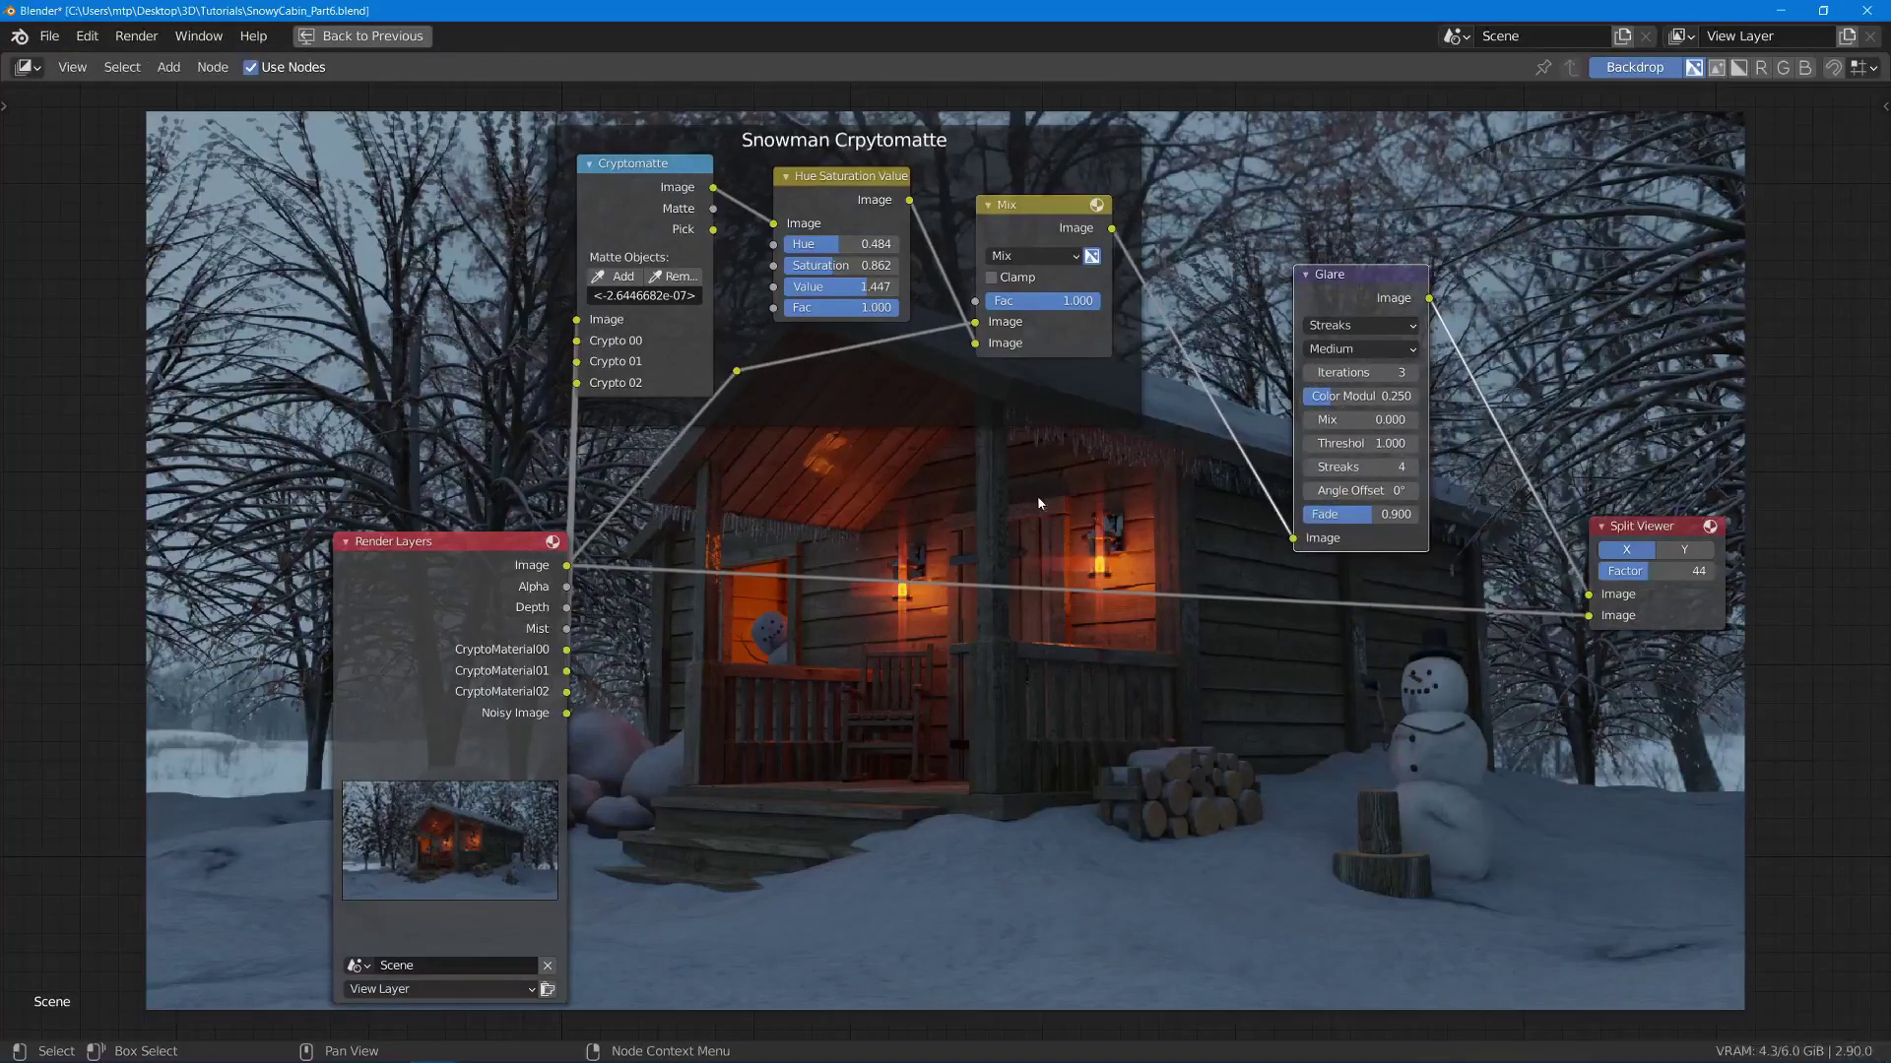
pyautogui.click(1332, 326)
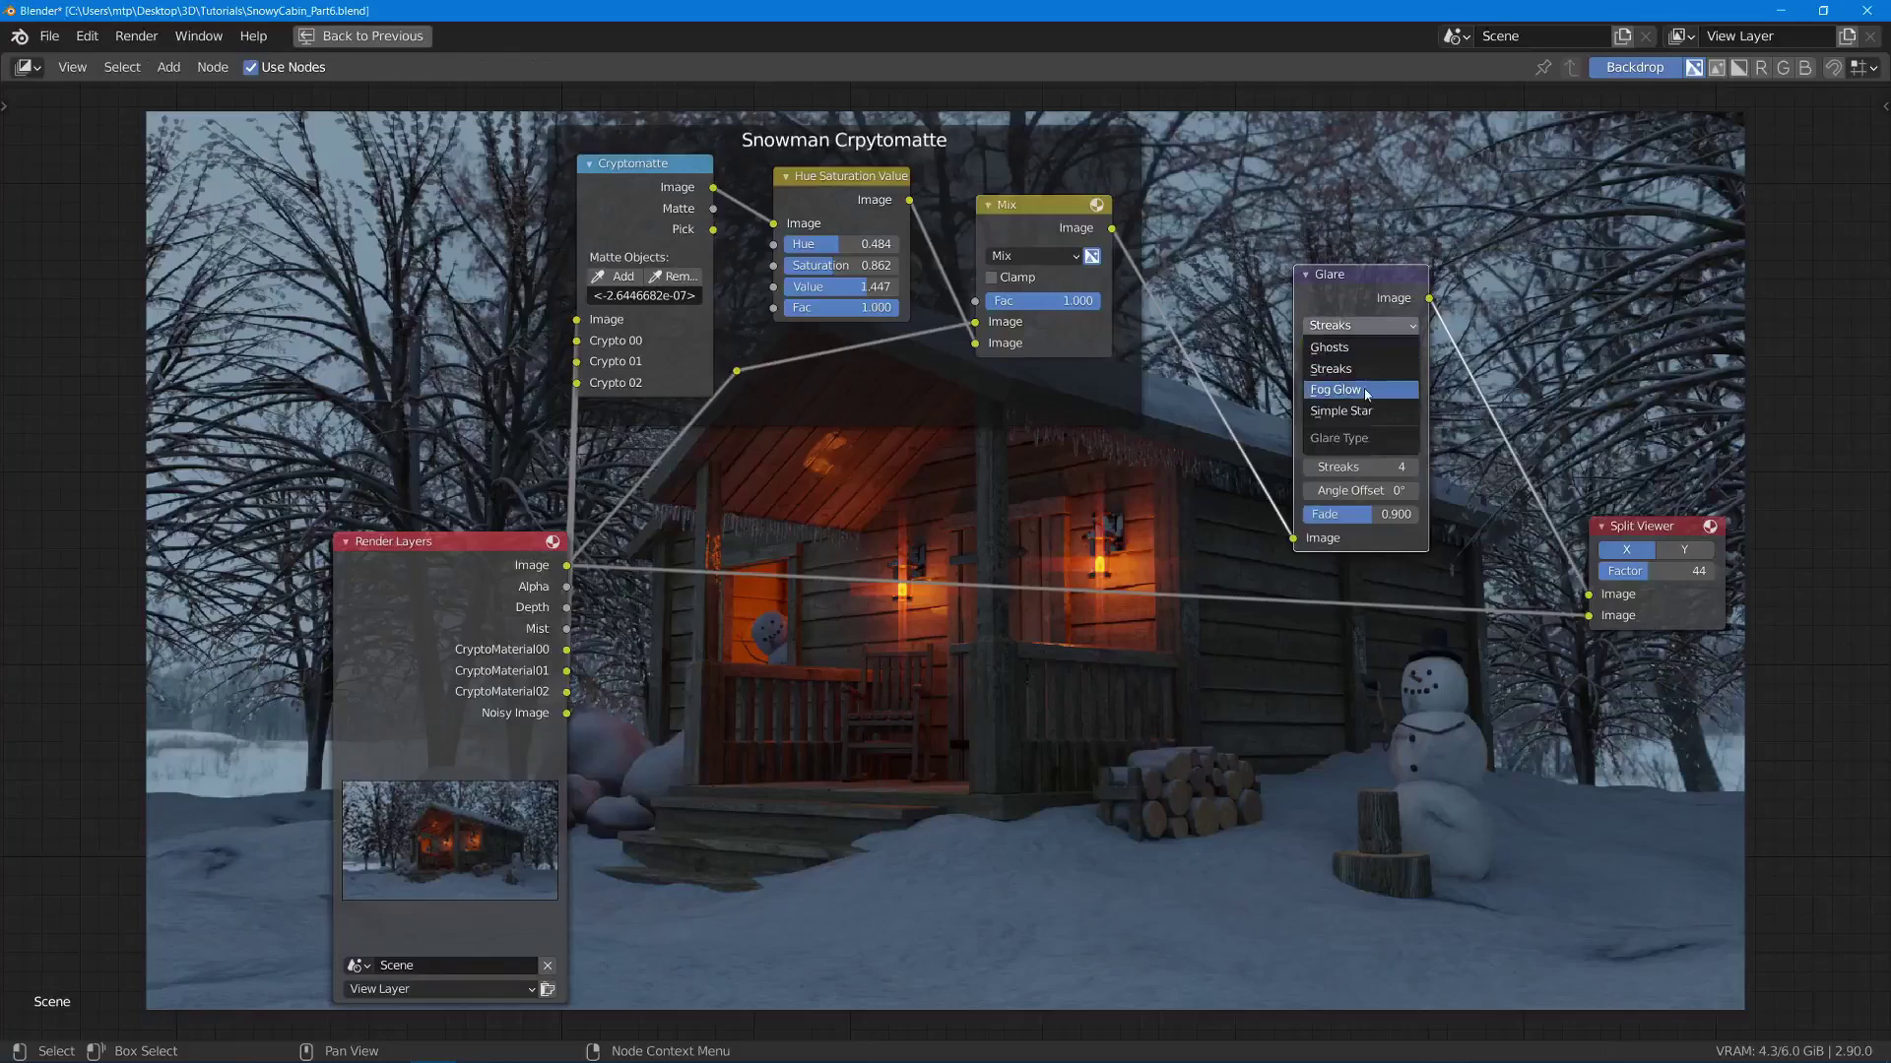
pyautogui.click(1364, 391)
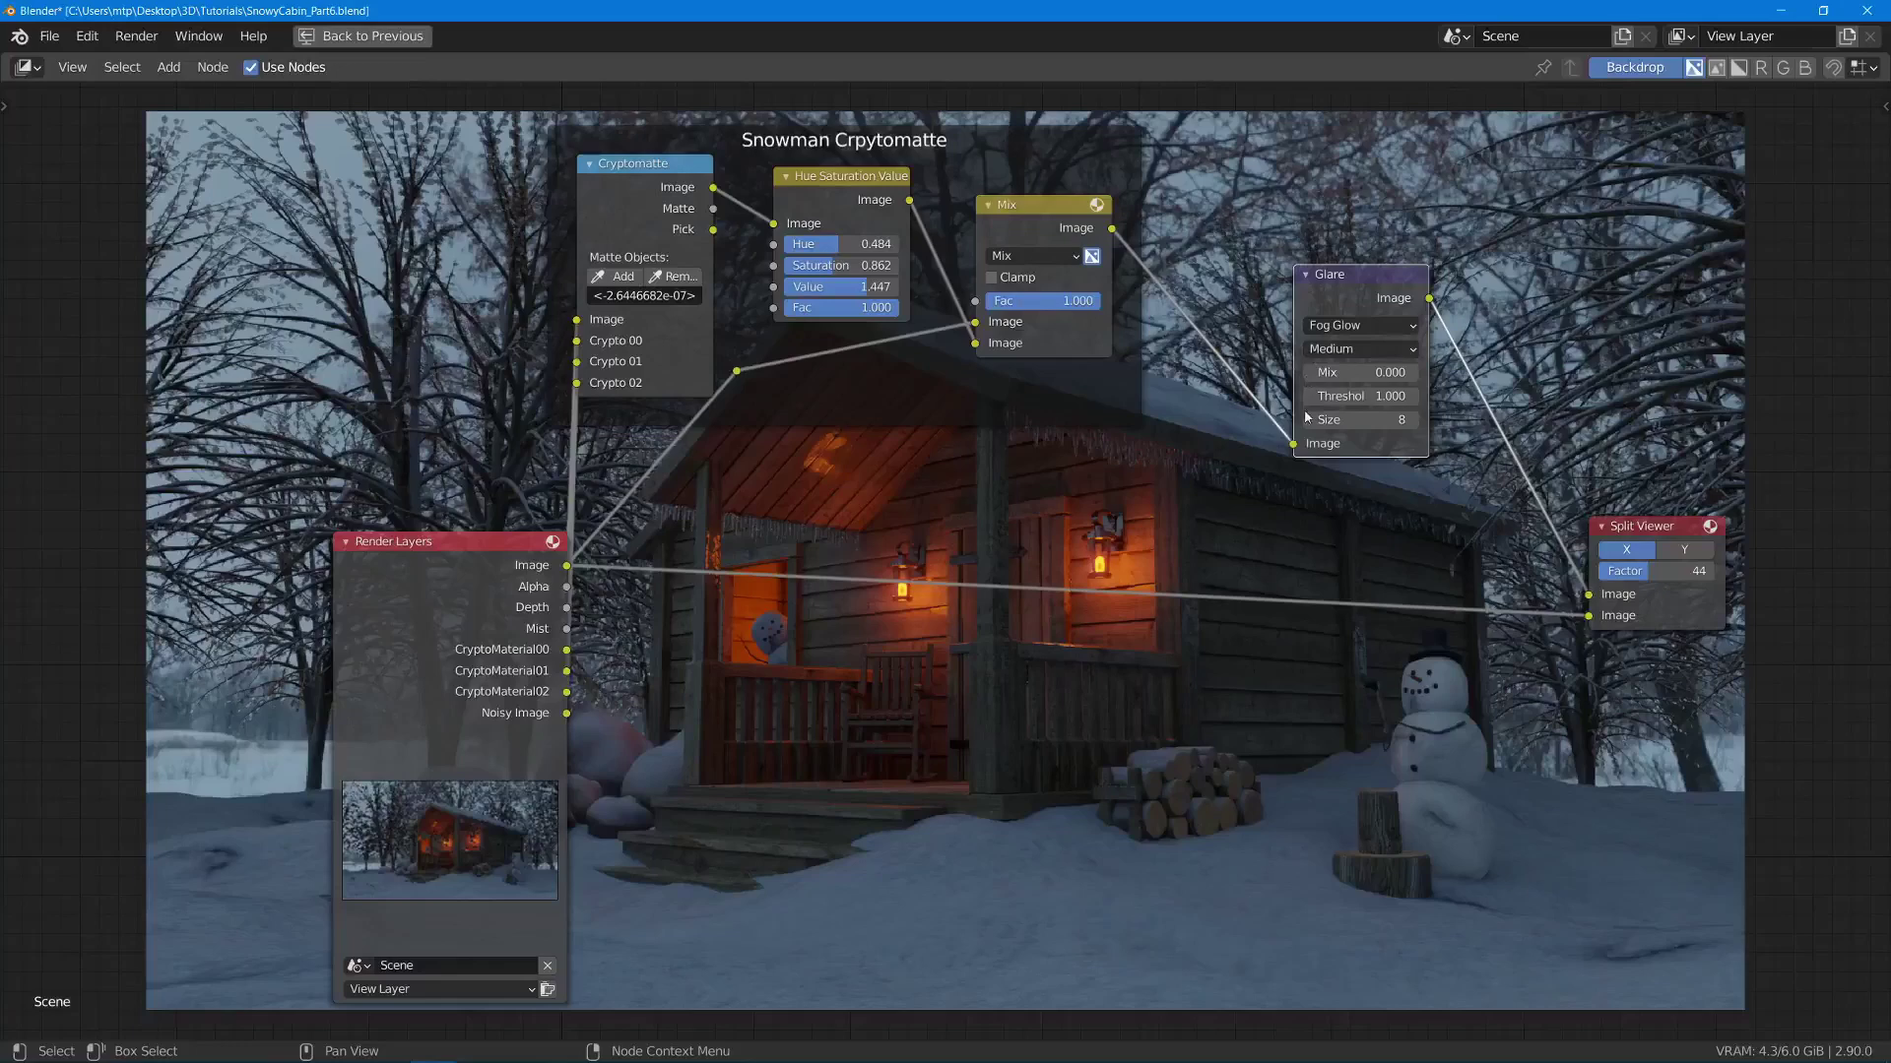
# - Add a second Mix node beyond the Glare node, above the Split Viewer
pyautogui.moveTo(1309, 455); pyautogui.dragTo(1211, 462, button='middle')
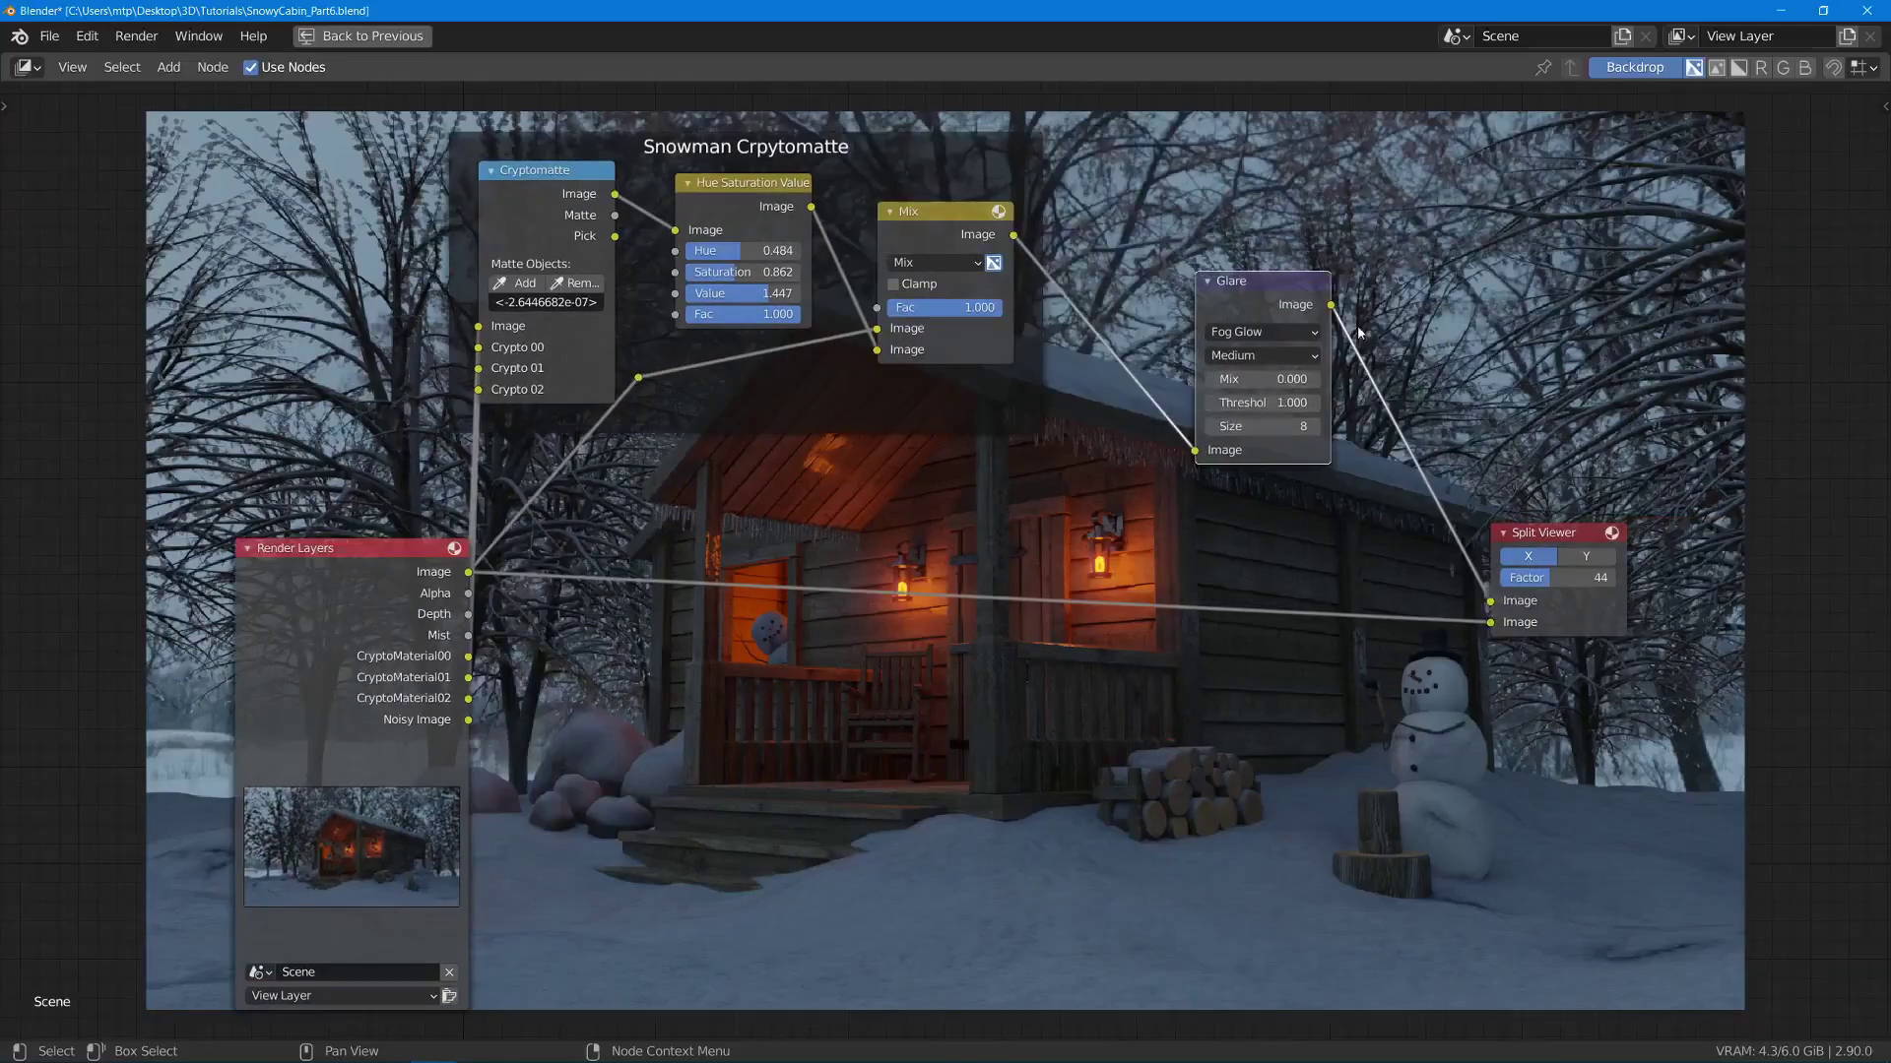
pyautogui.moveTo(1456, 591); pyautogui.dragTo(1482, 548, button='middle')
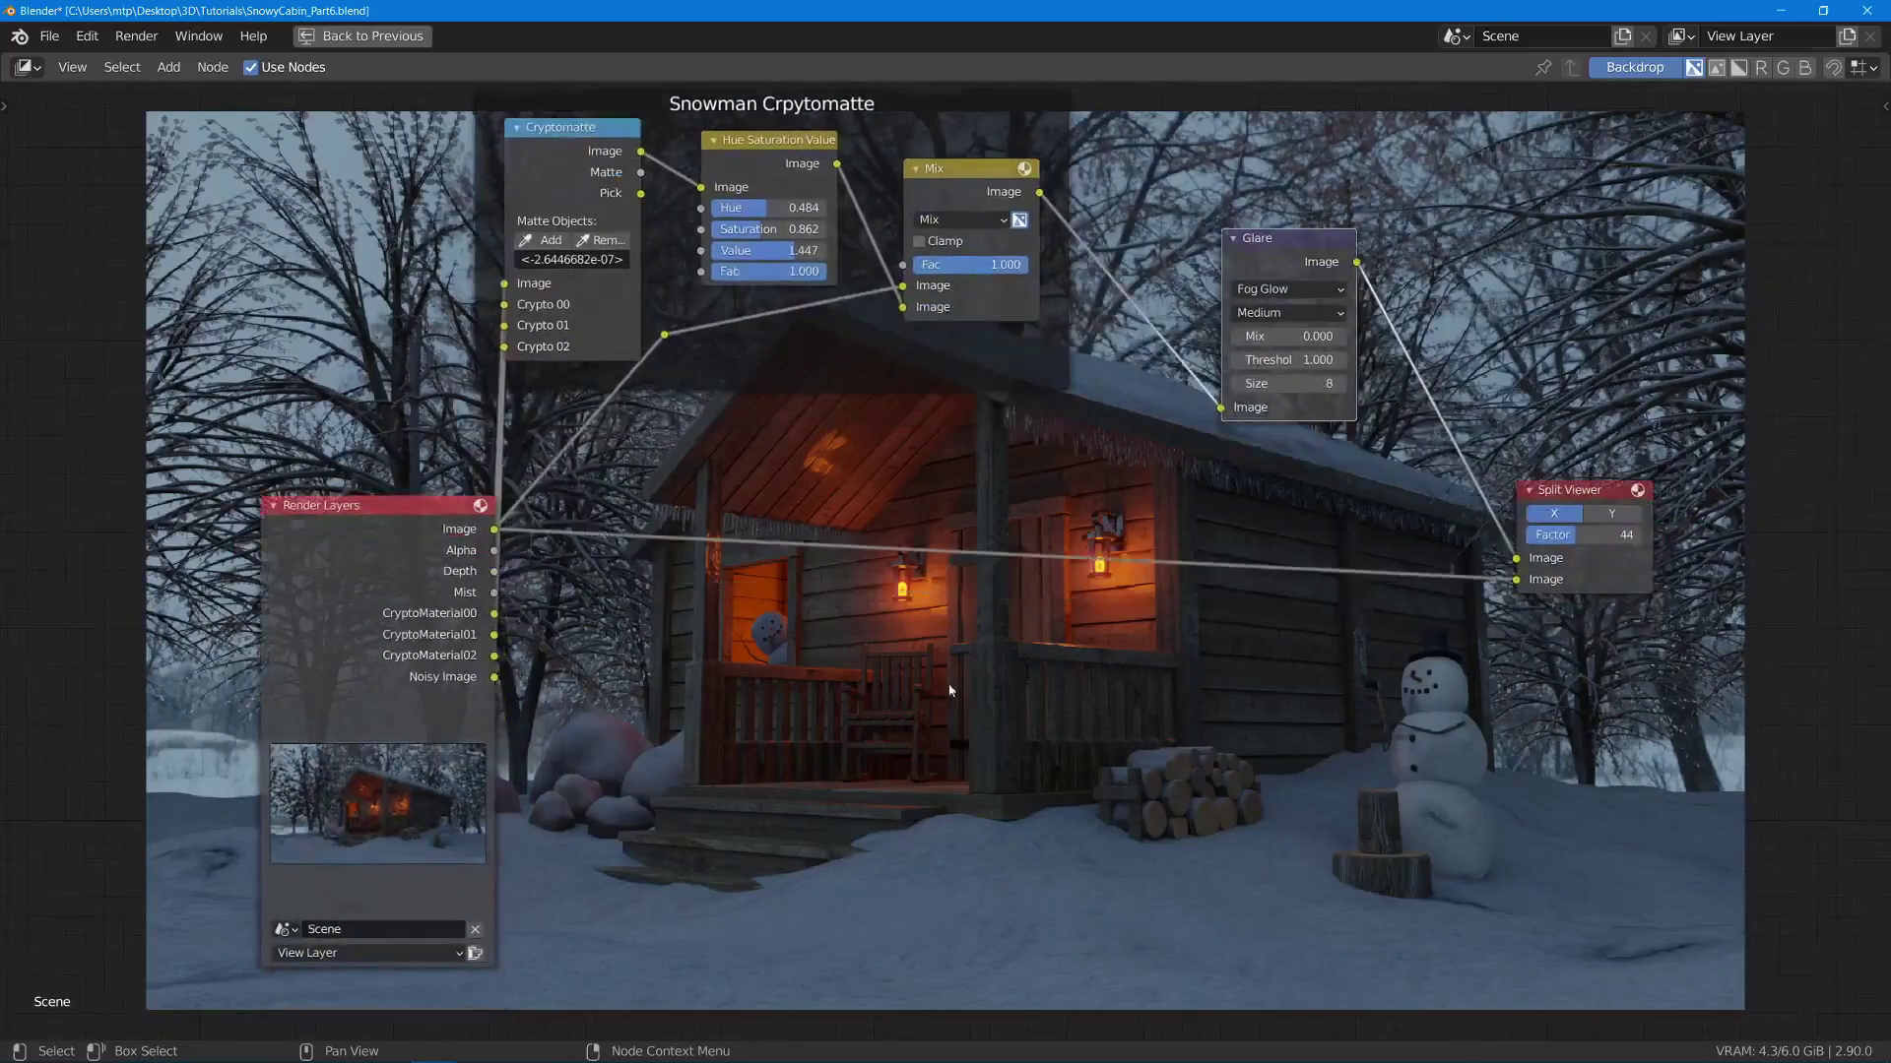
pyautogui.press('shift')
pyautogui.hotkey('shift', 'a')
pyautogui.click(1209, 706)
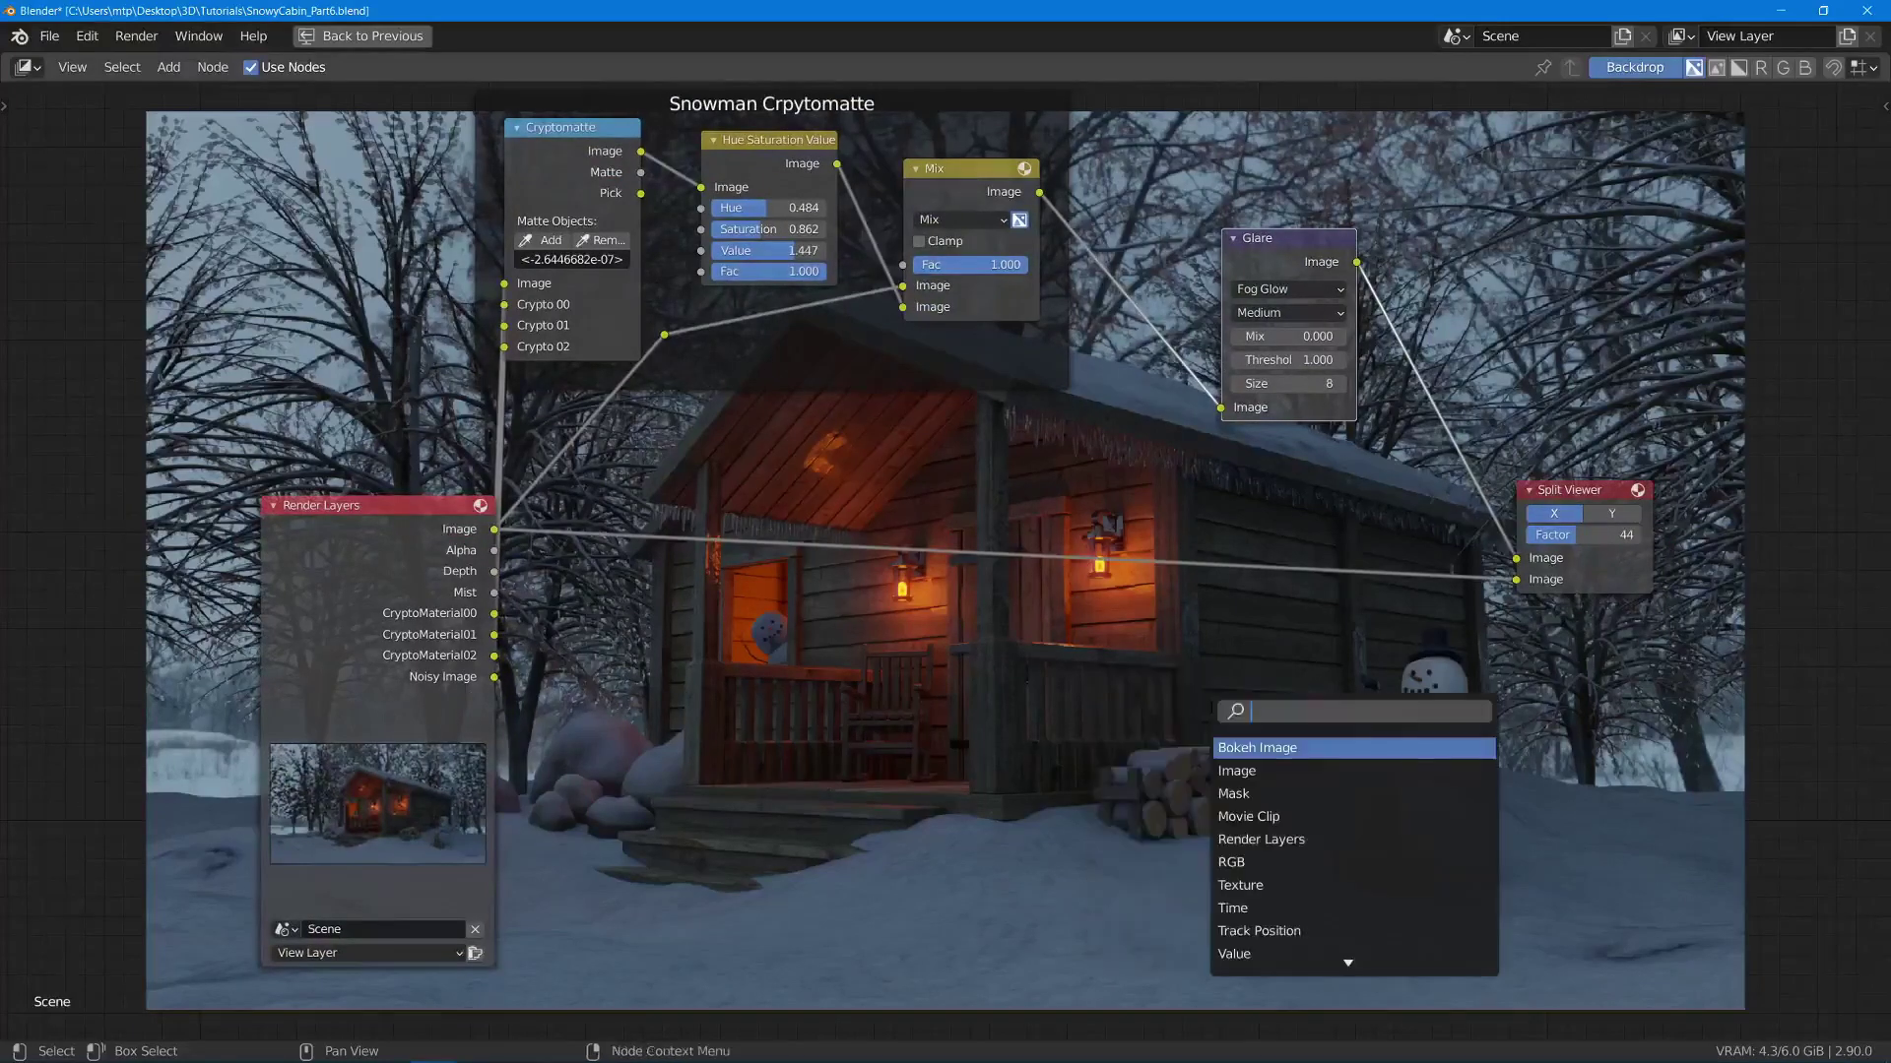
pyautogui.write('mix')
pyautogui.press('Return')
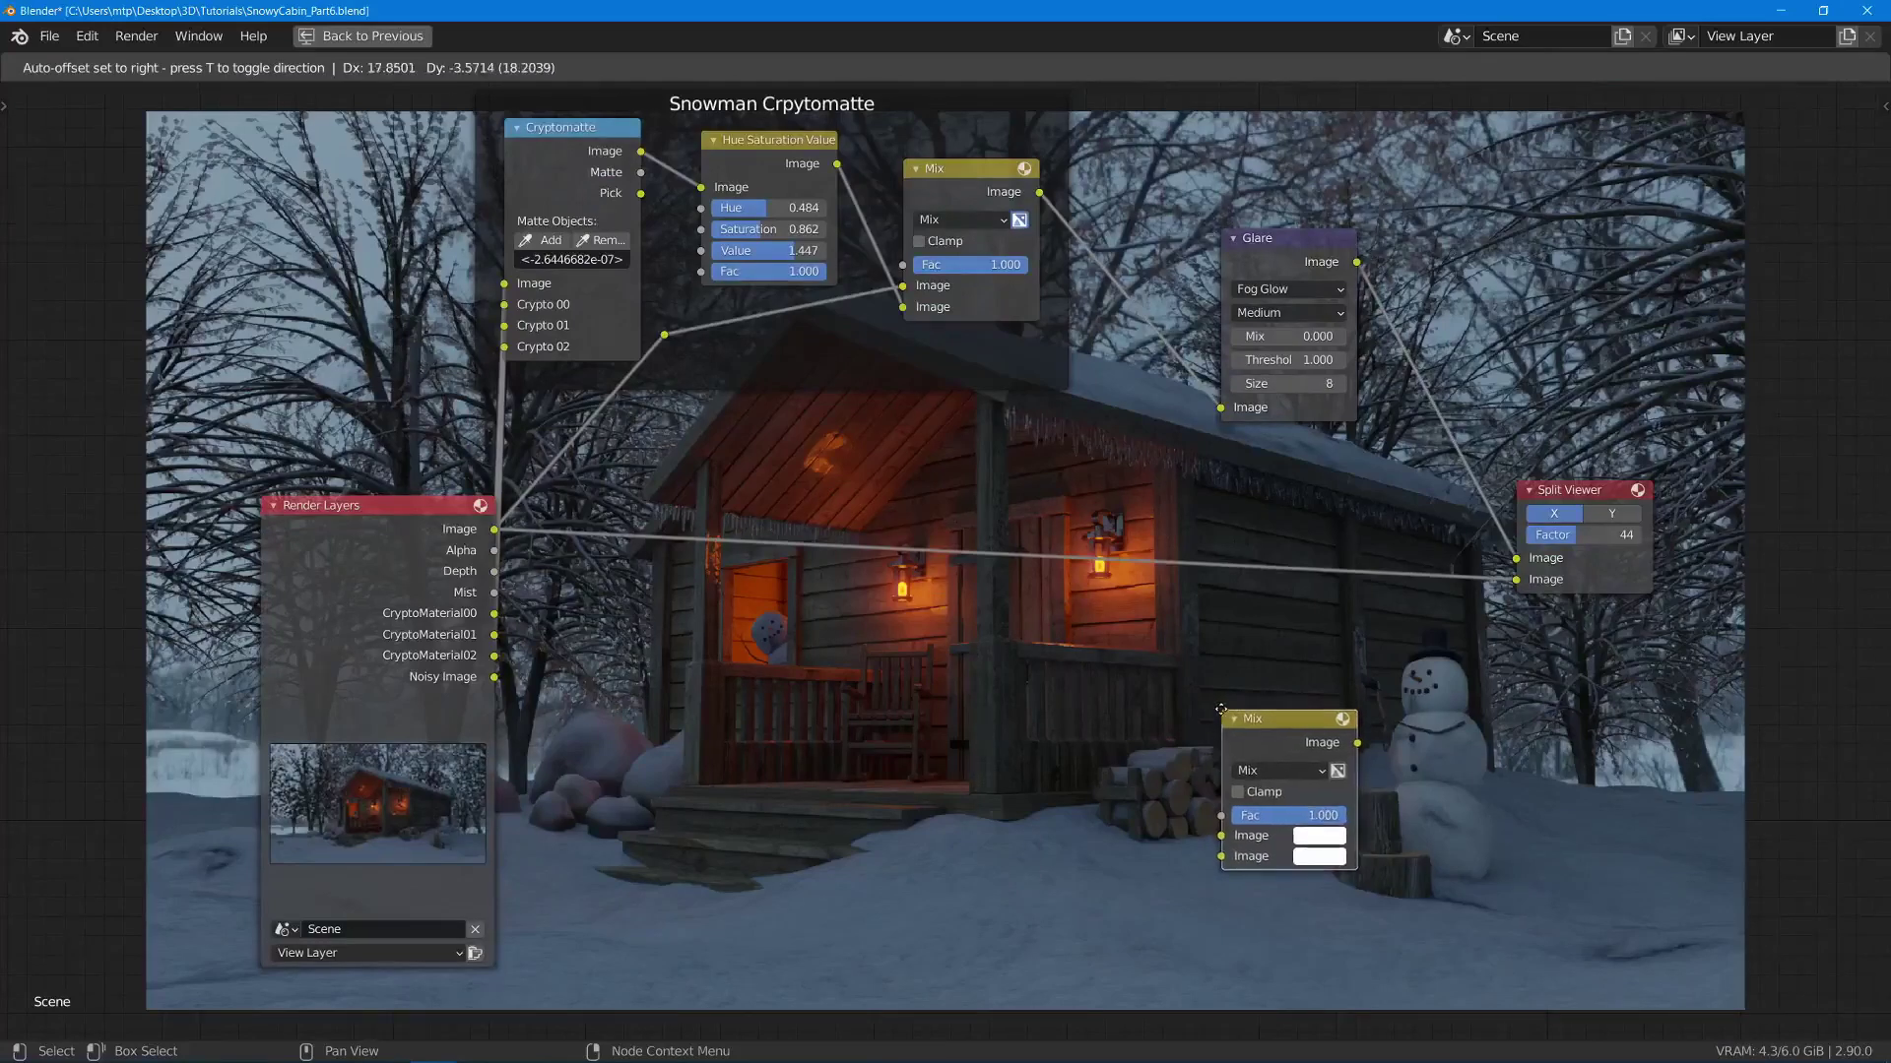
pyautogui.click(1507, 175)
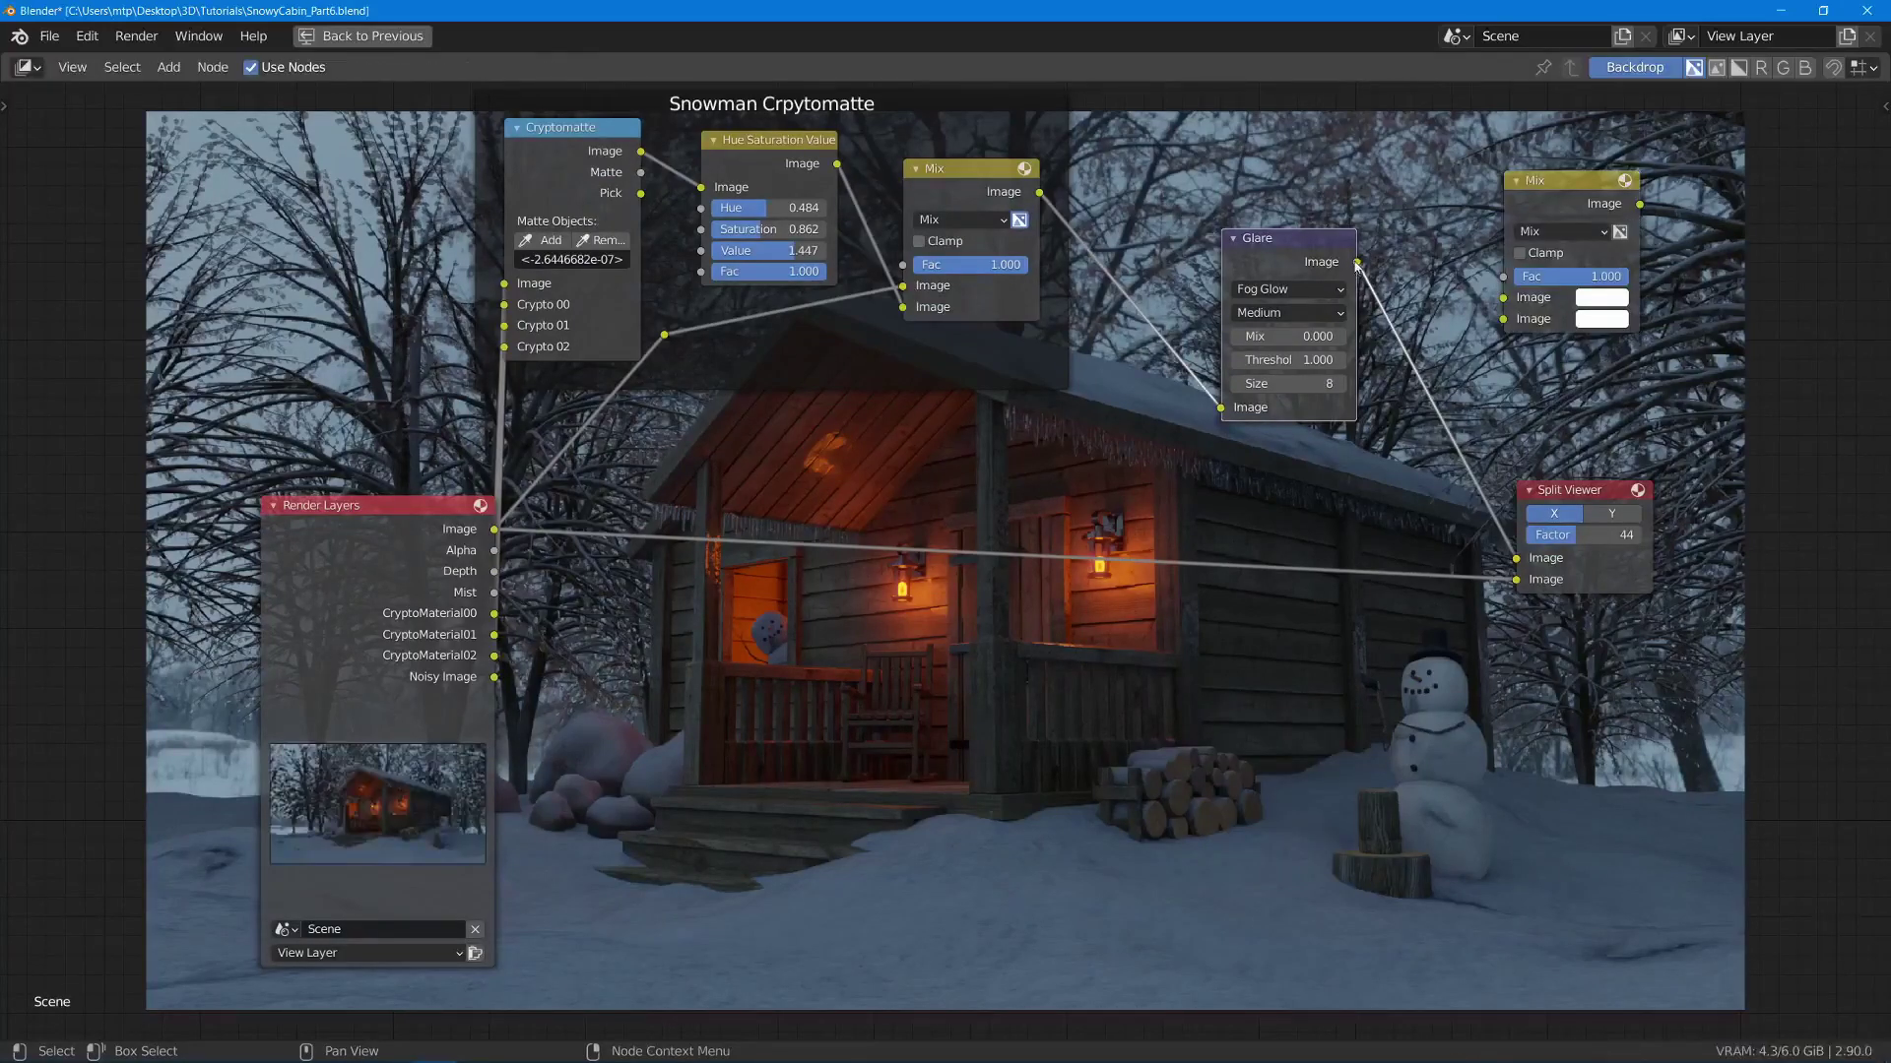
# - Wire the Glare output through the new Mix node's first image input to the Split Viewer, using the Mist pass as its factor
pyautogui.moveTo(1356, 264); pyautogui.dragTo(1504, 297)
pyautogui.moveTo(1640, 203); pyautogui.dragTo(1518, 558)
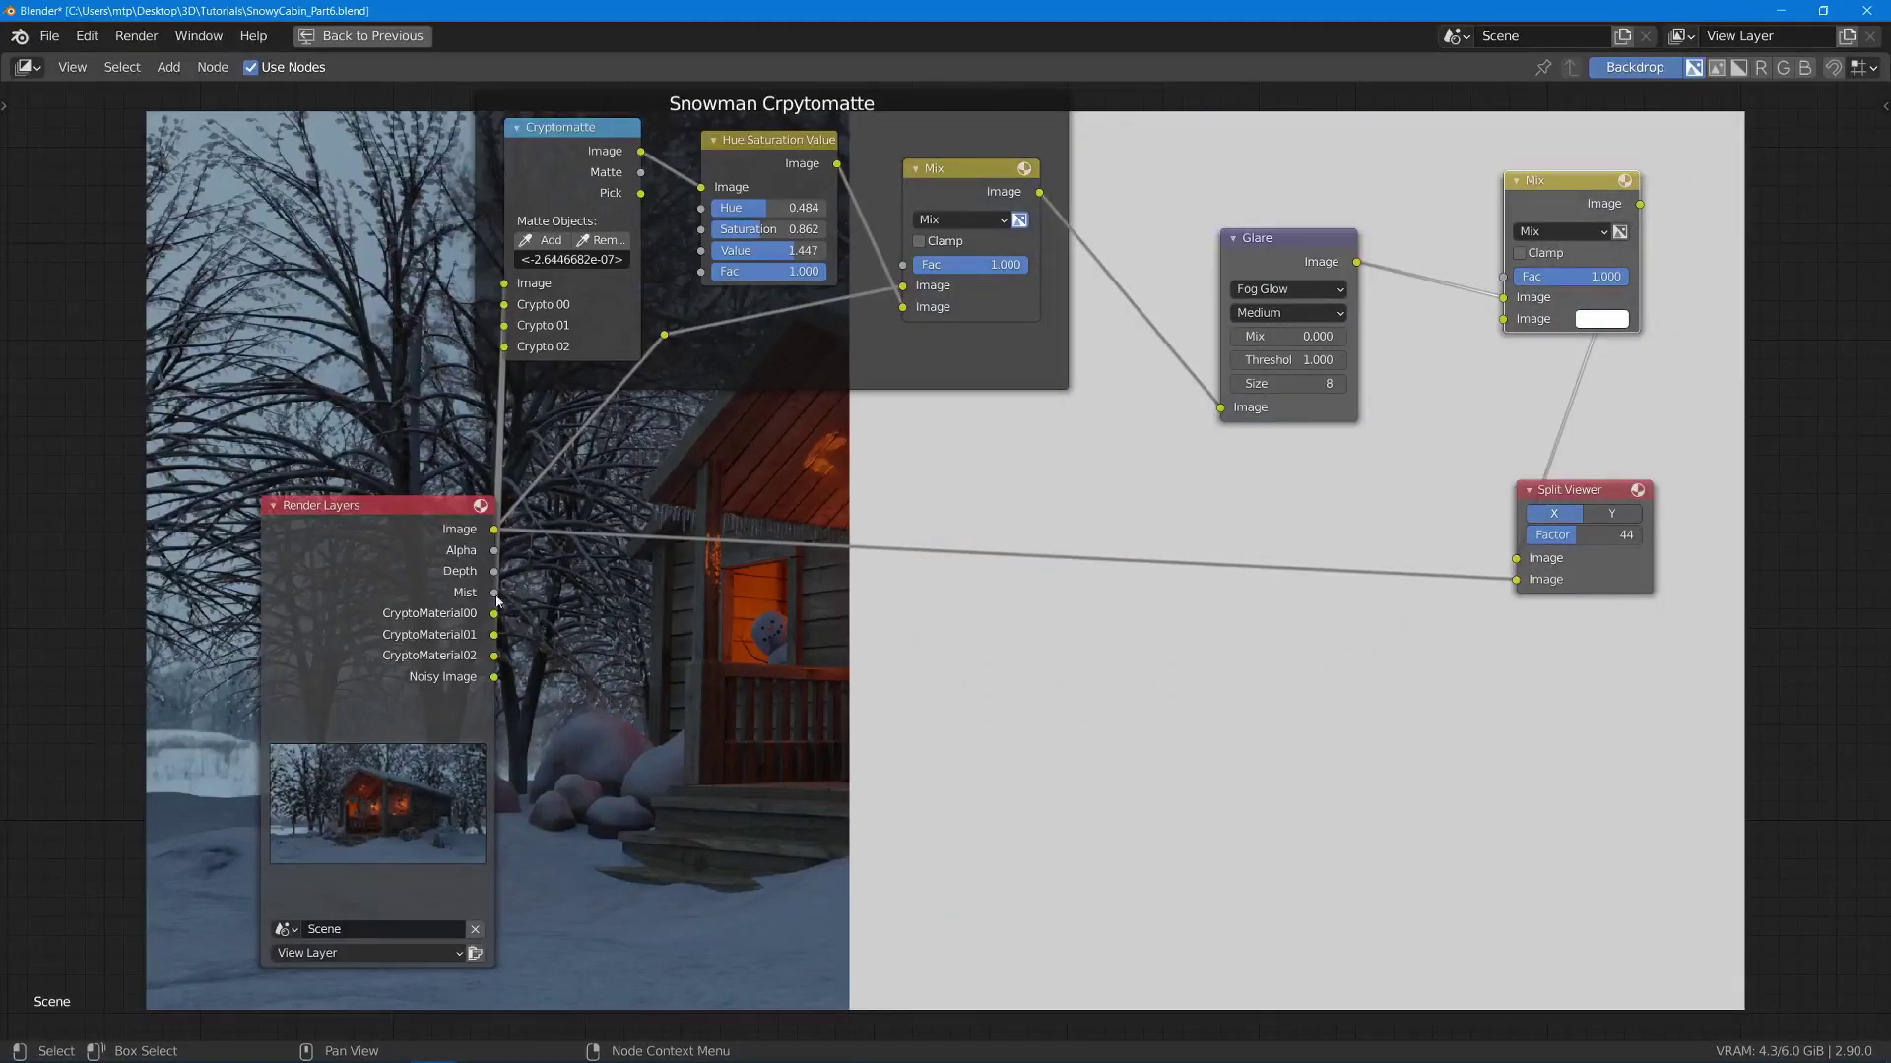
pyautogui.moveTo(494, 591); pyautogui.dragTo(1512, 286)
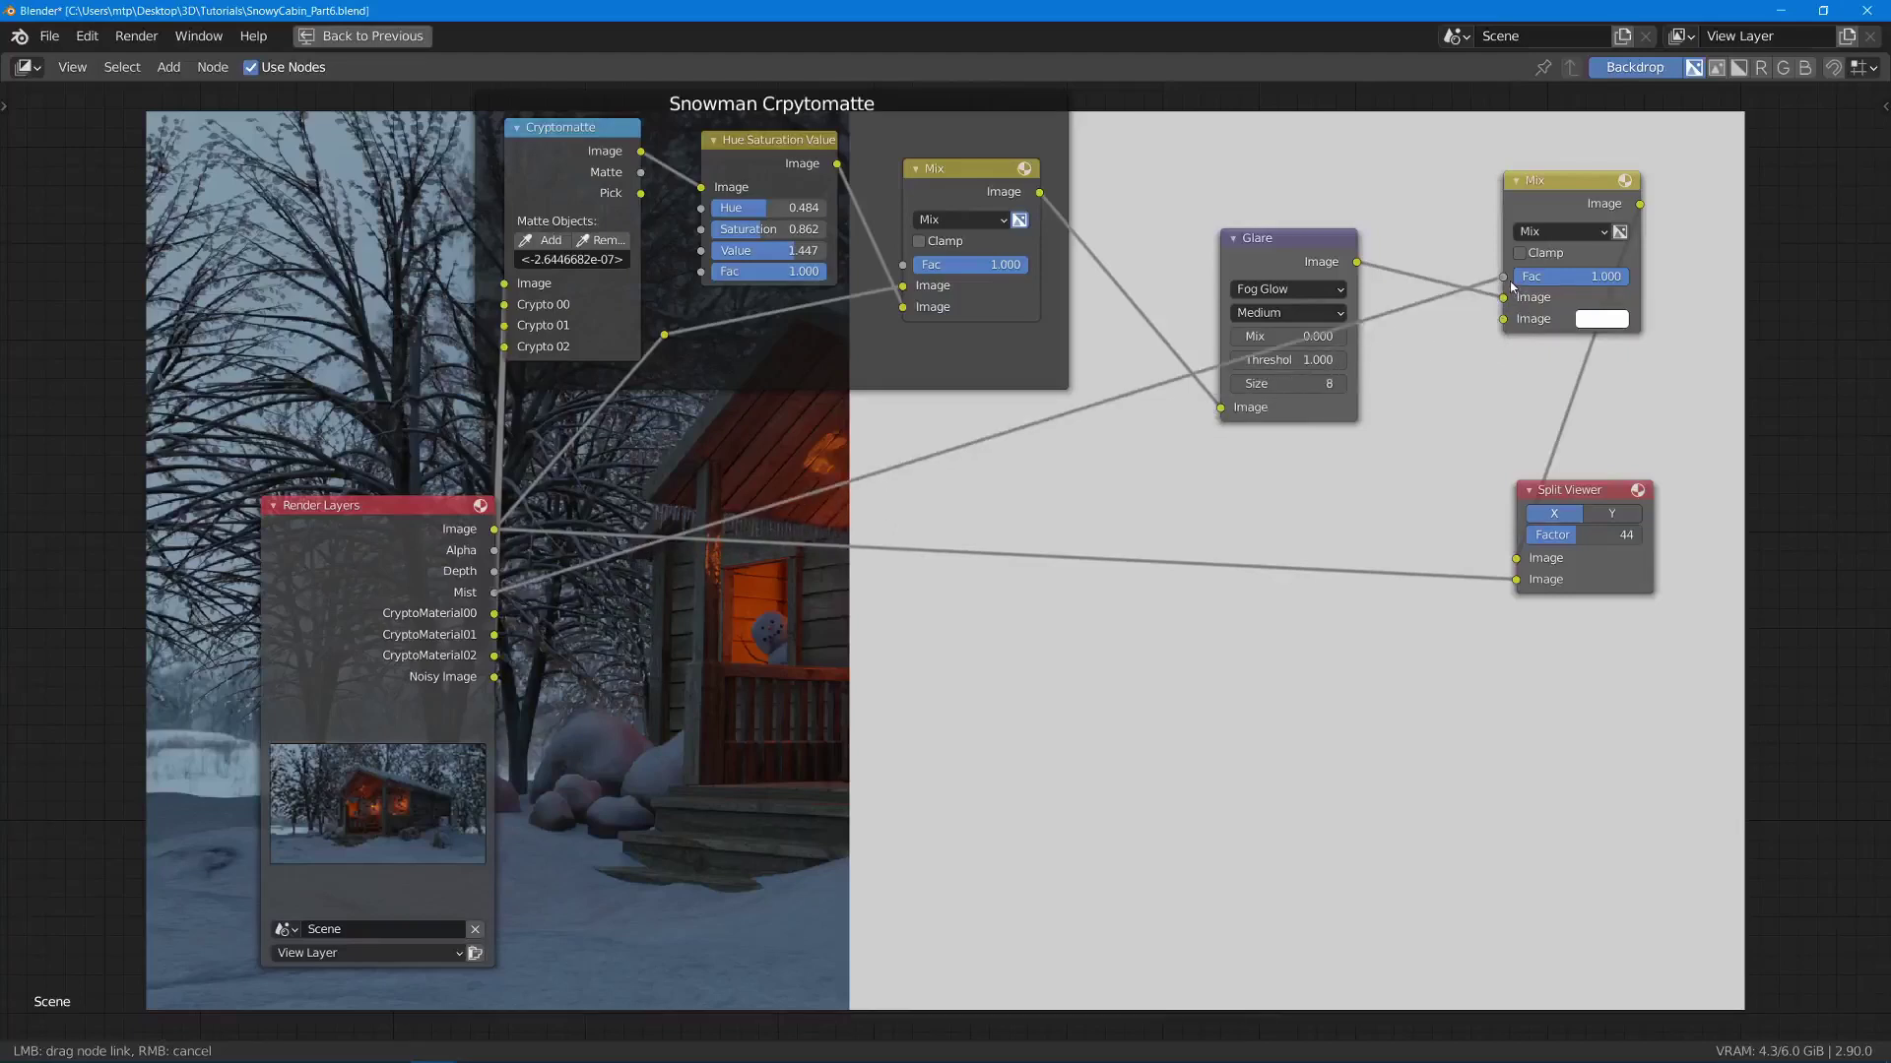
pyautogui.moveTo(1512, 287); pyautogui.dragTo(1506, 279)
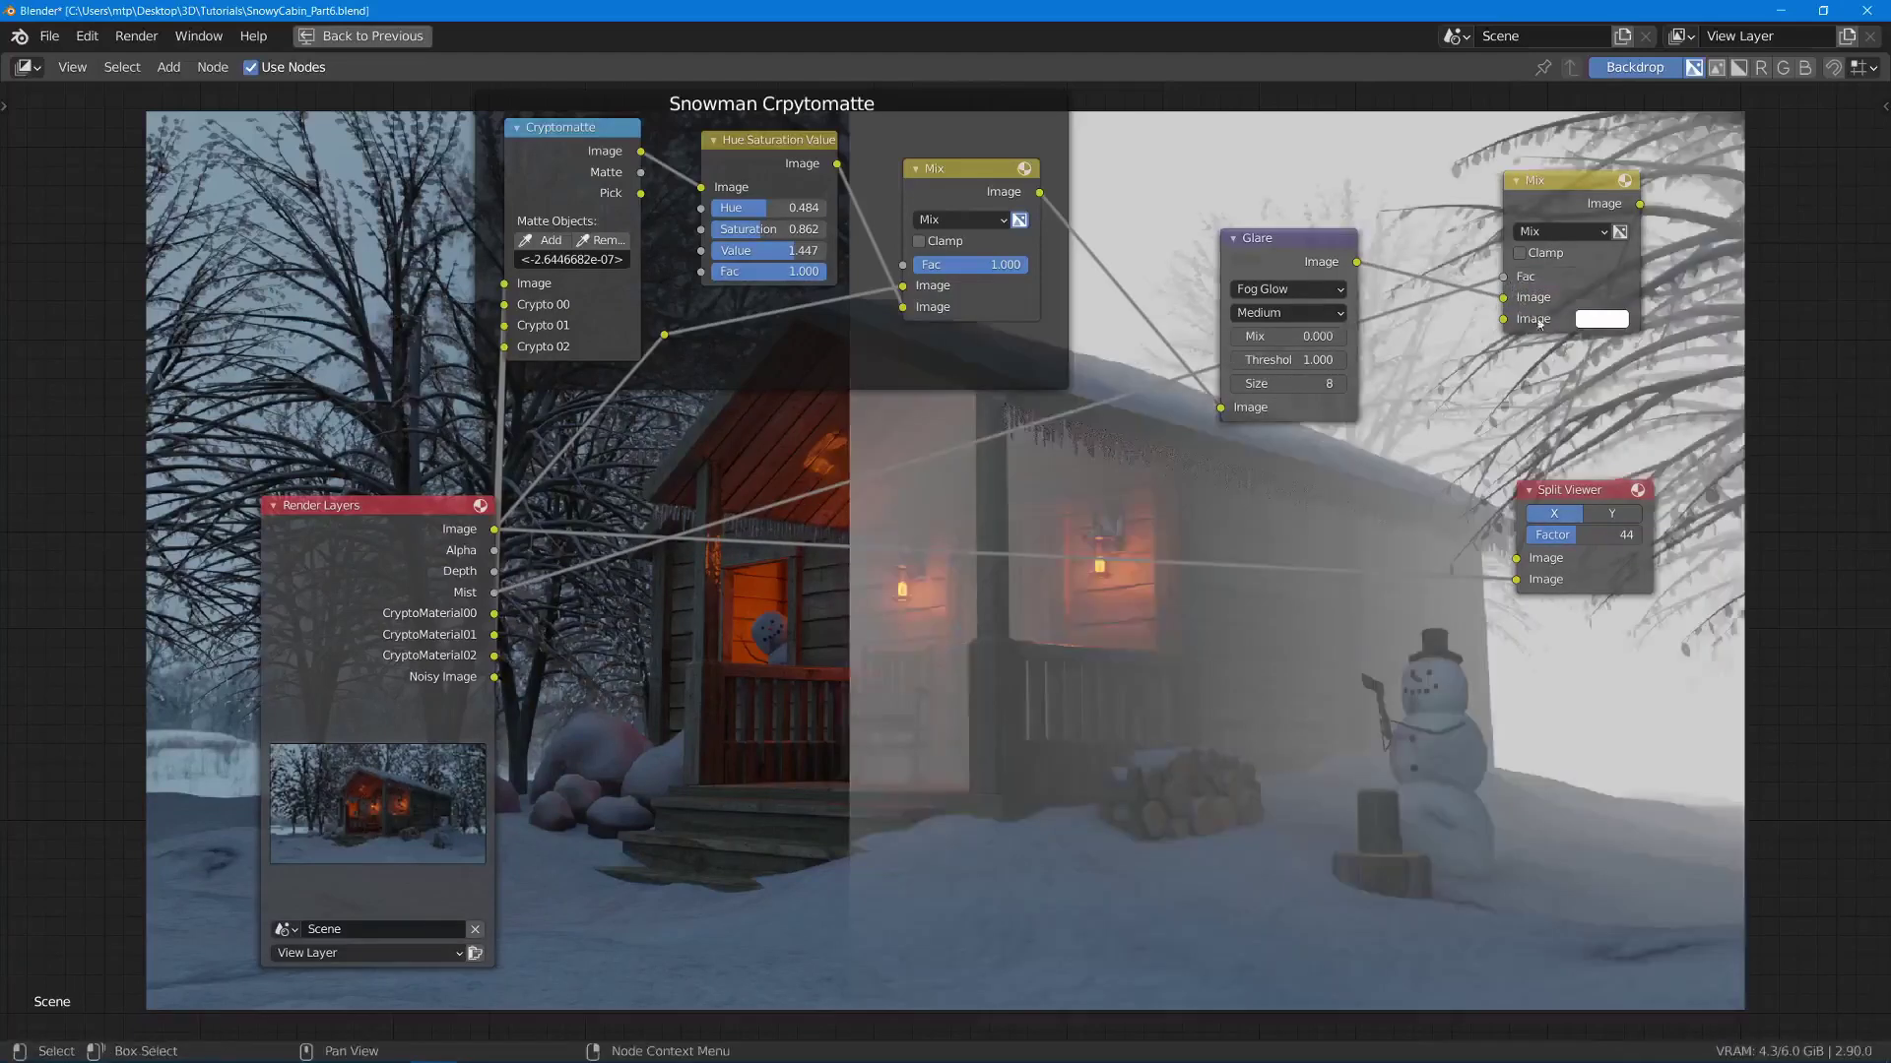
# - Tint the mist by setting the new Mix node's second image color to a light blue
pyautogui.click(1605, 325)
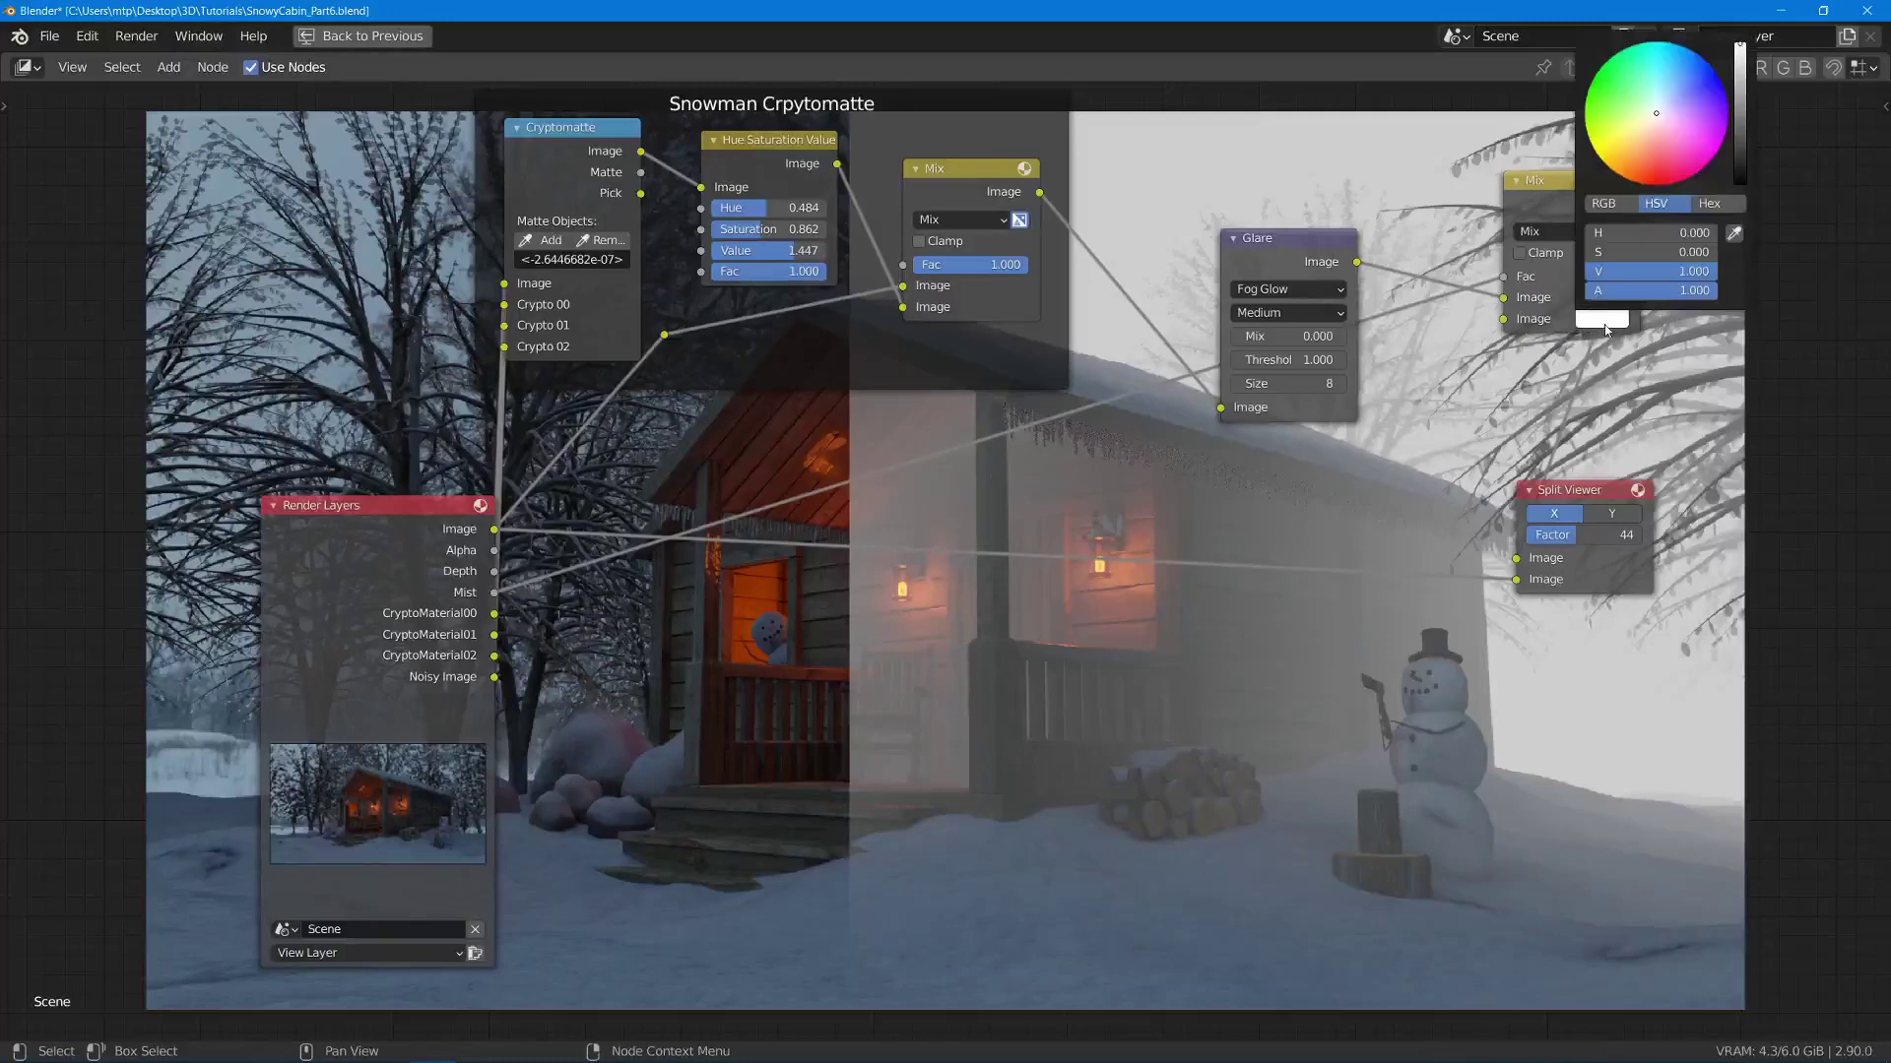
pyautogui.click(1657, 107)
pyautogui.click(1659, 105)
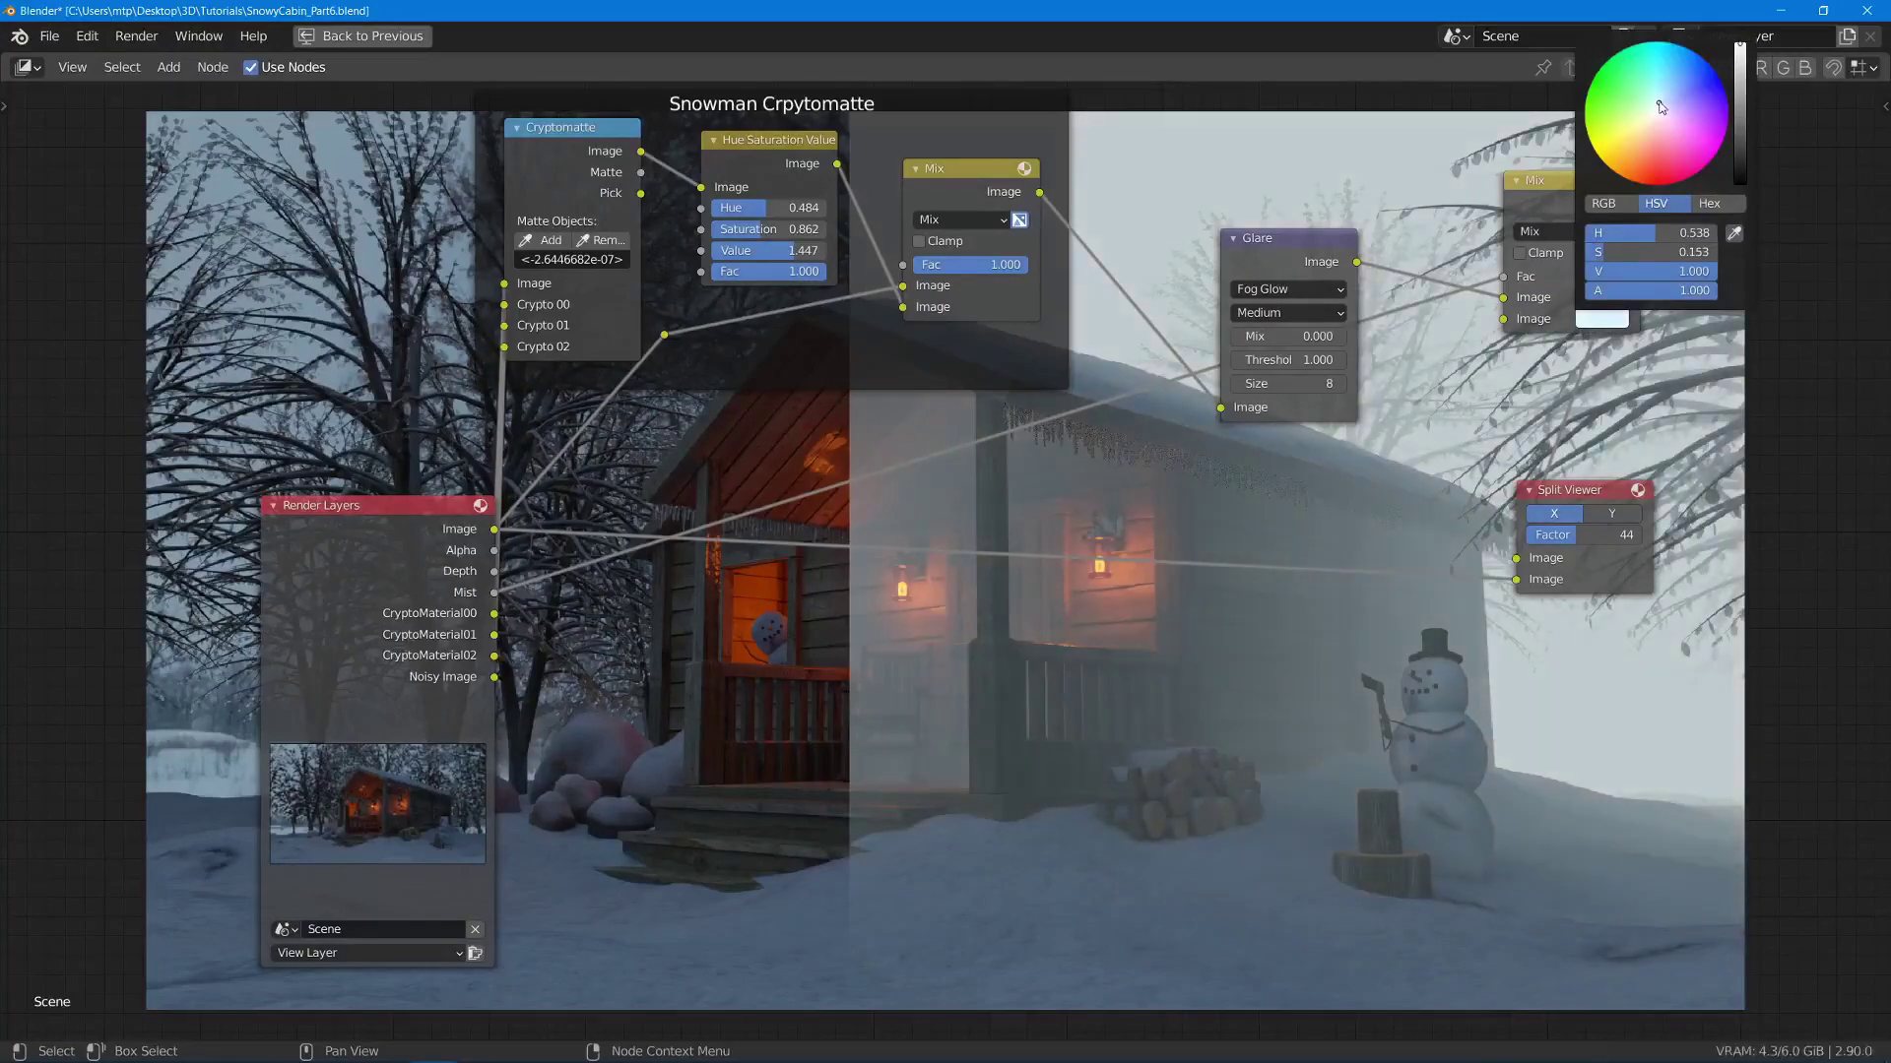
pyautogui.click(1660, 101)
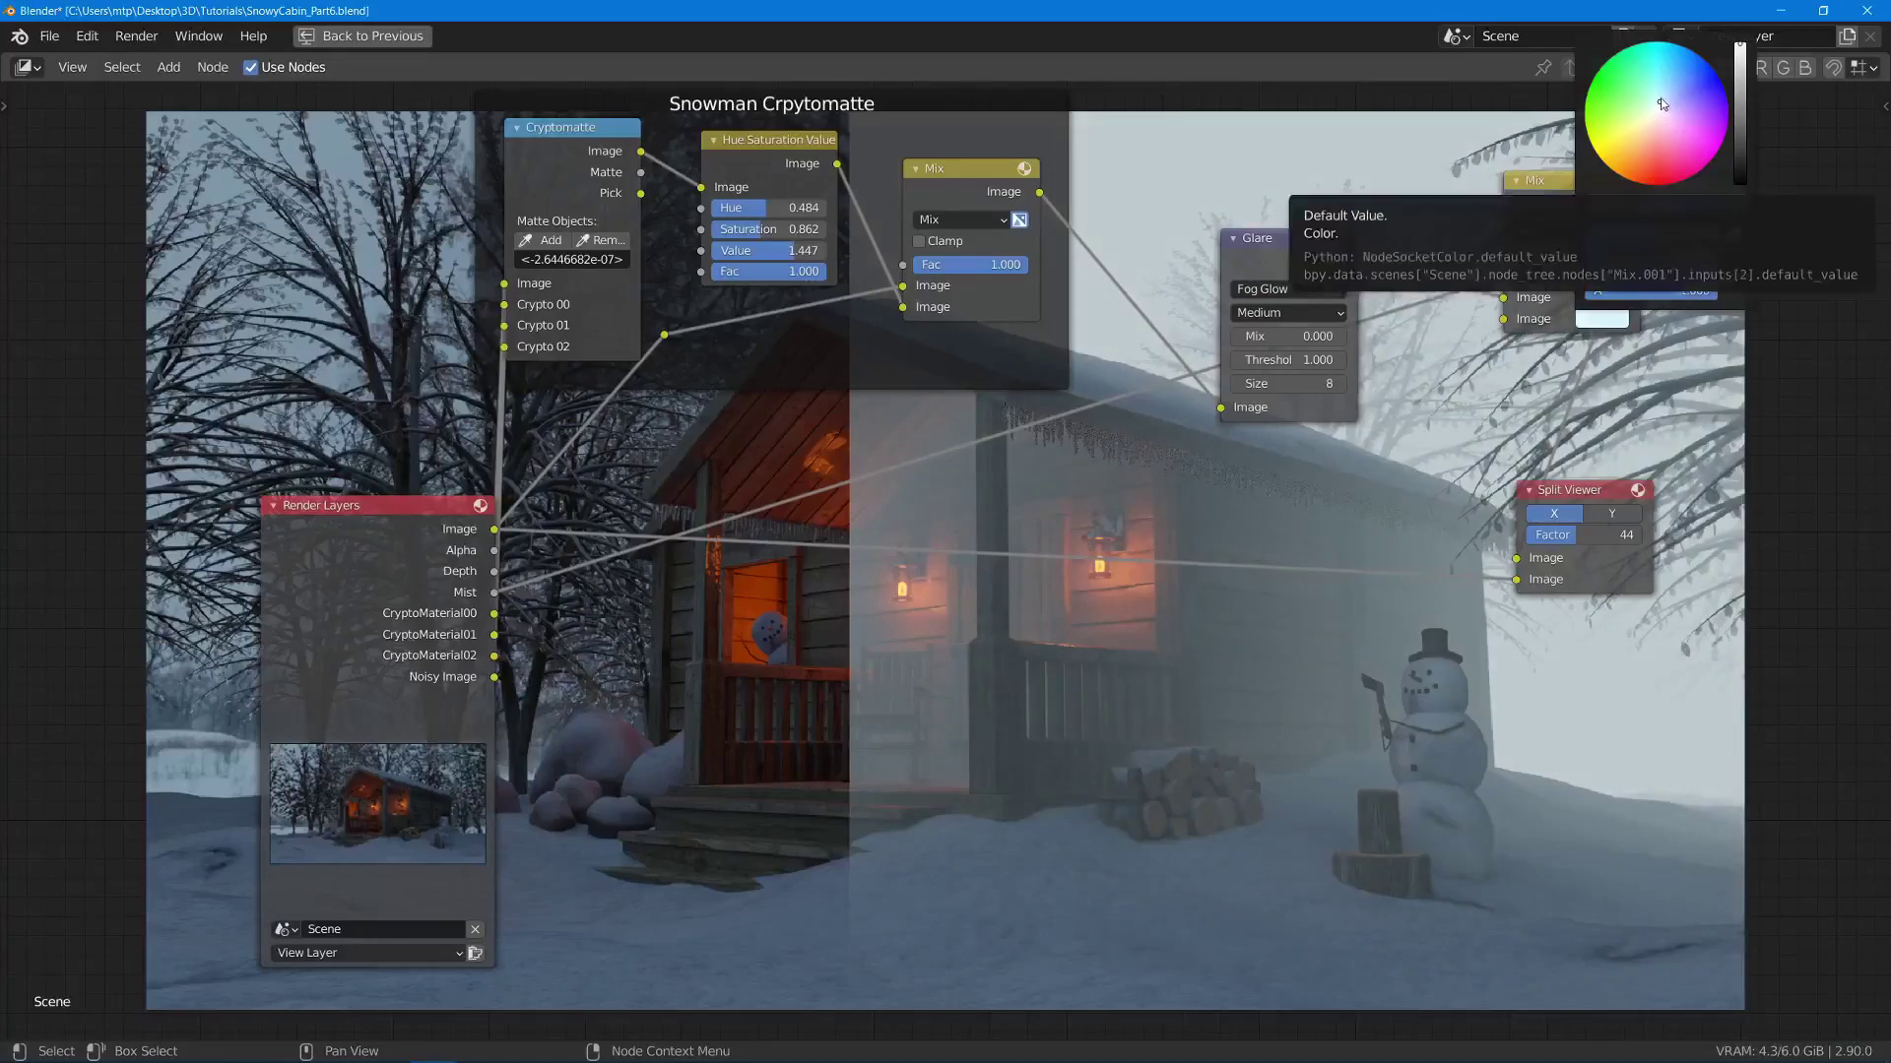
pyautogui.click(1671, 96)
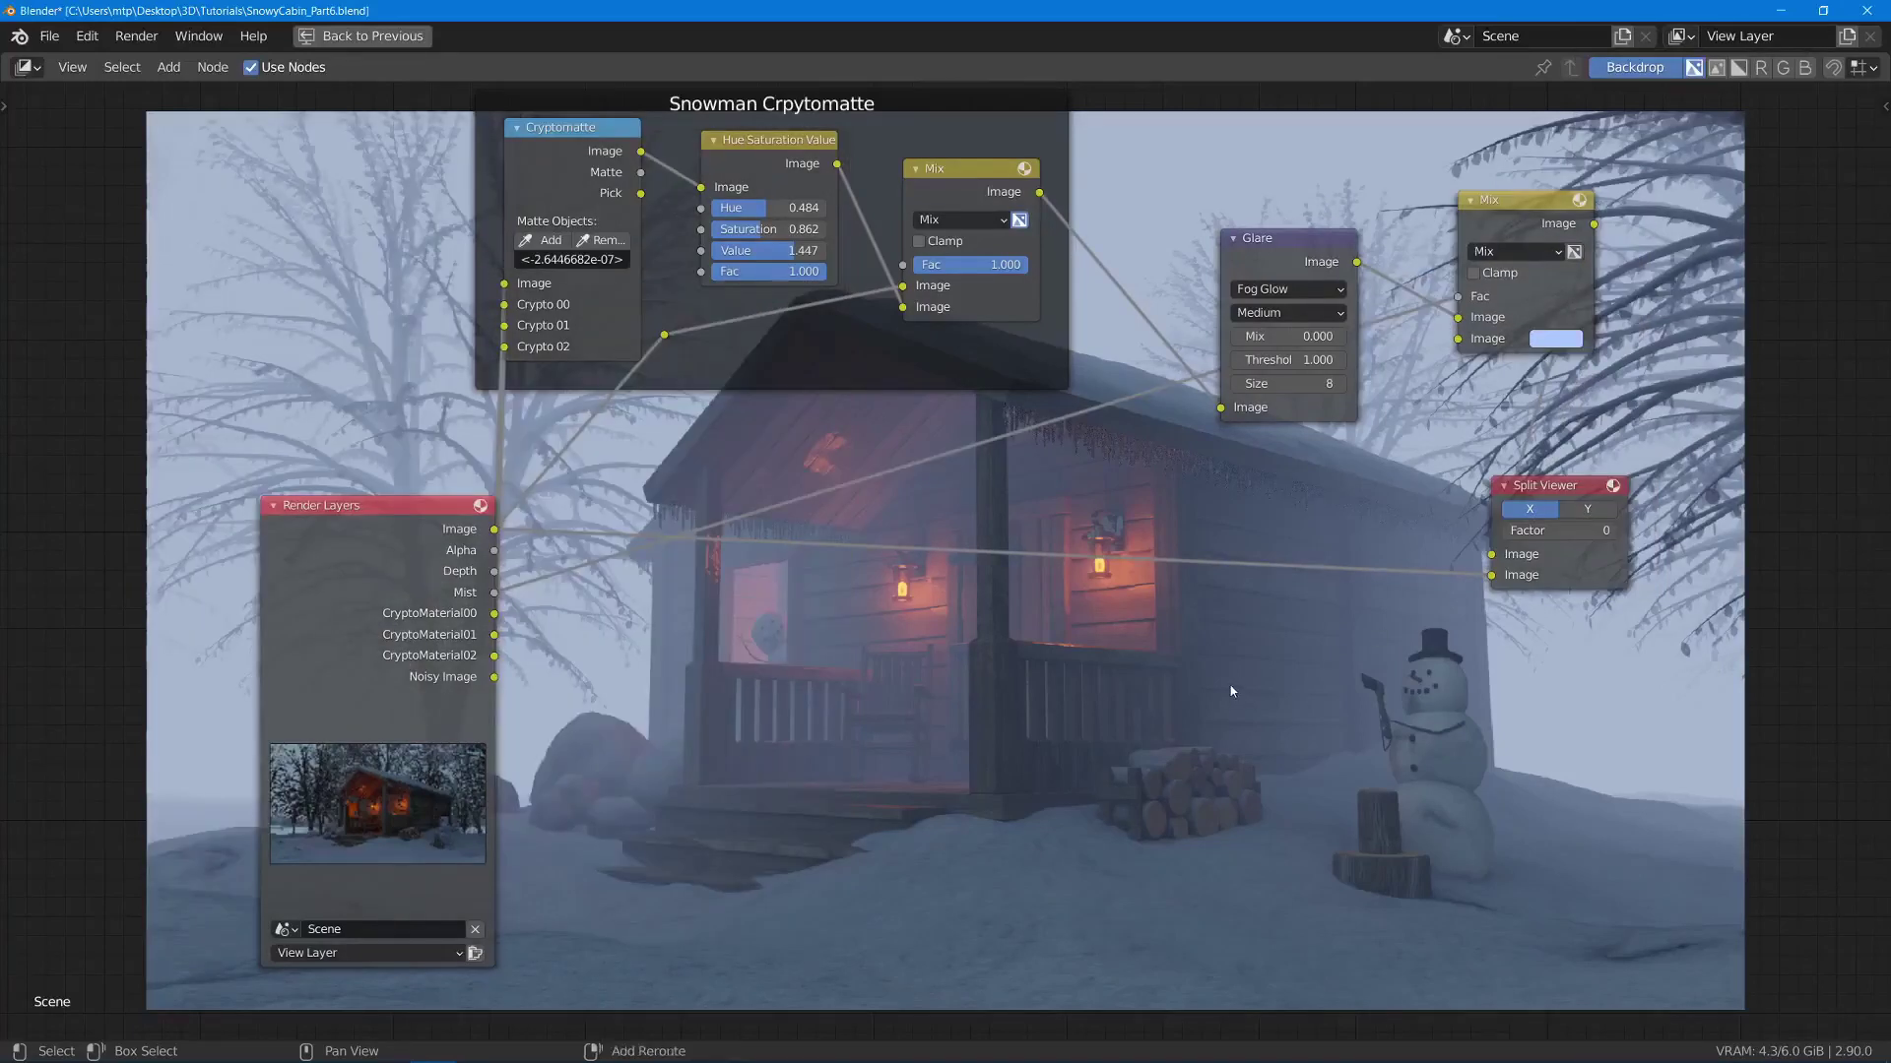
# - Add a Math node below the Glare node and set its operation to Multiply
pyautogui.hotkey('shift', 'a')
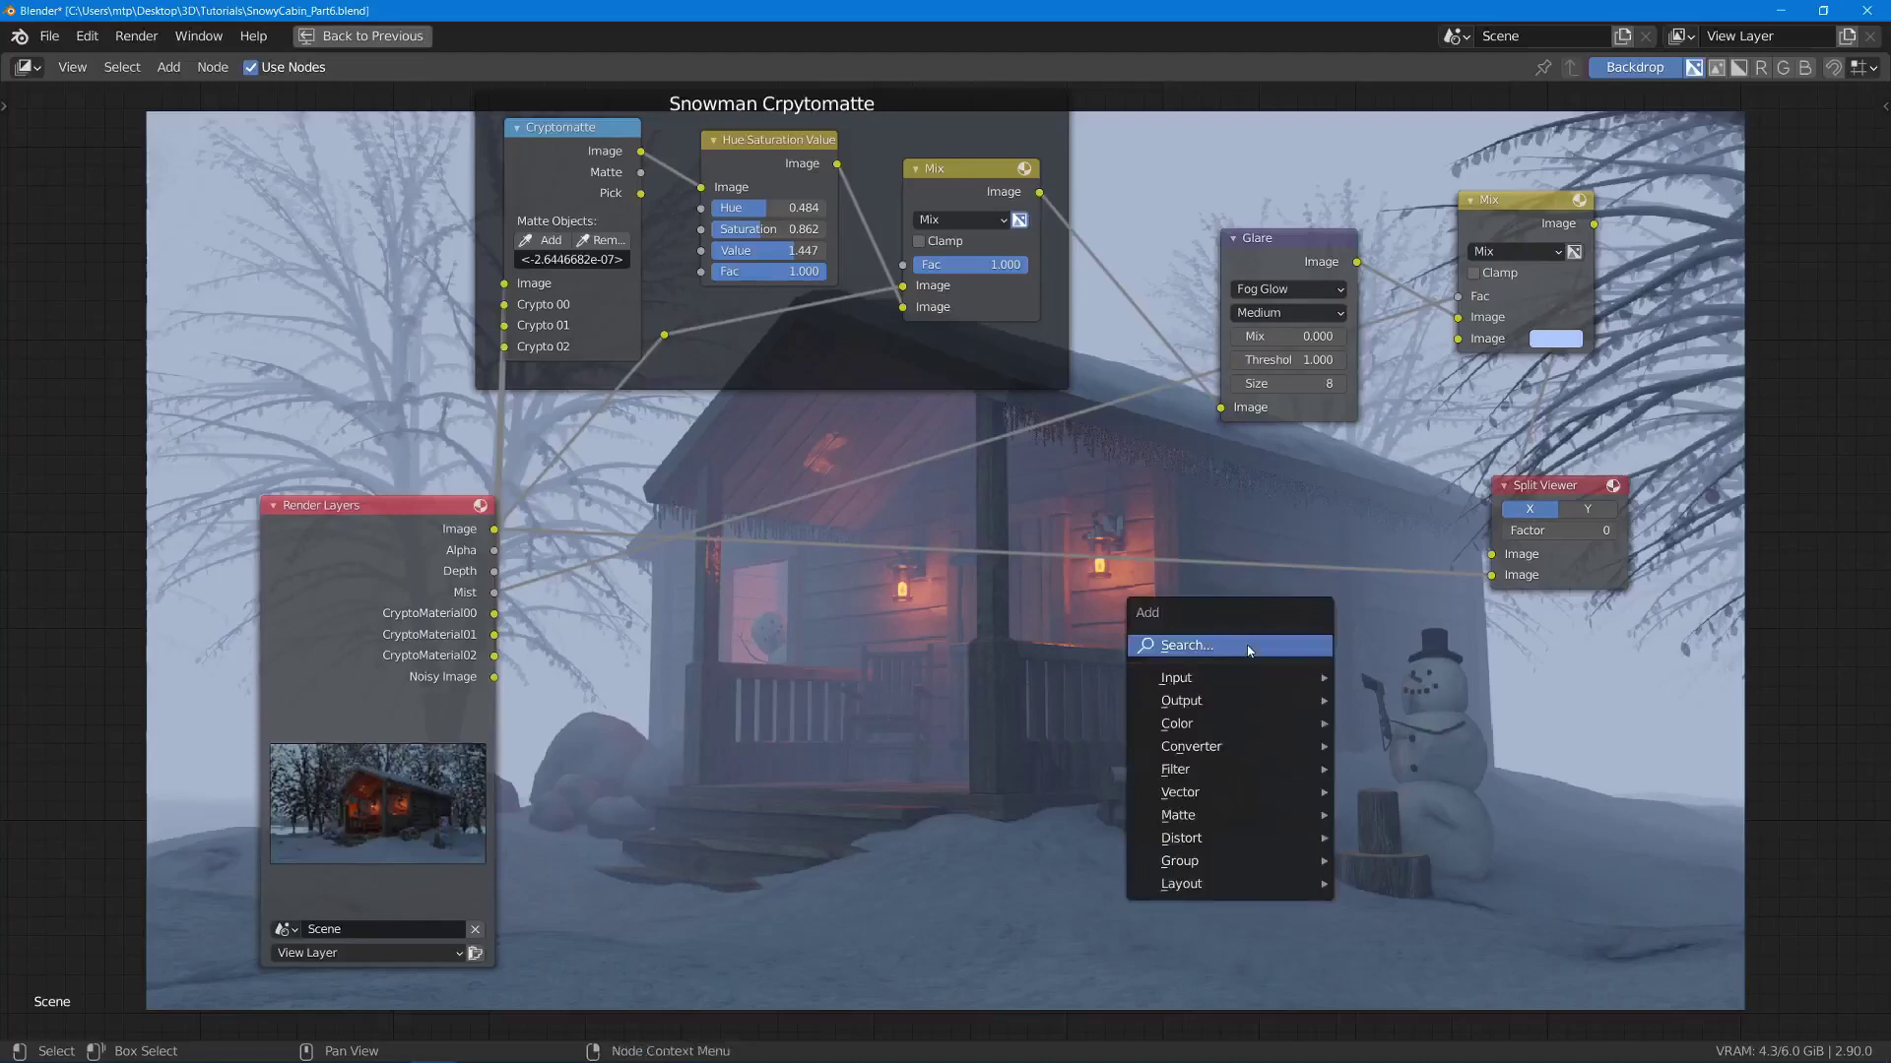
pyautogui.click(1249, 649)
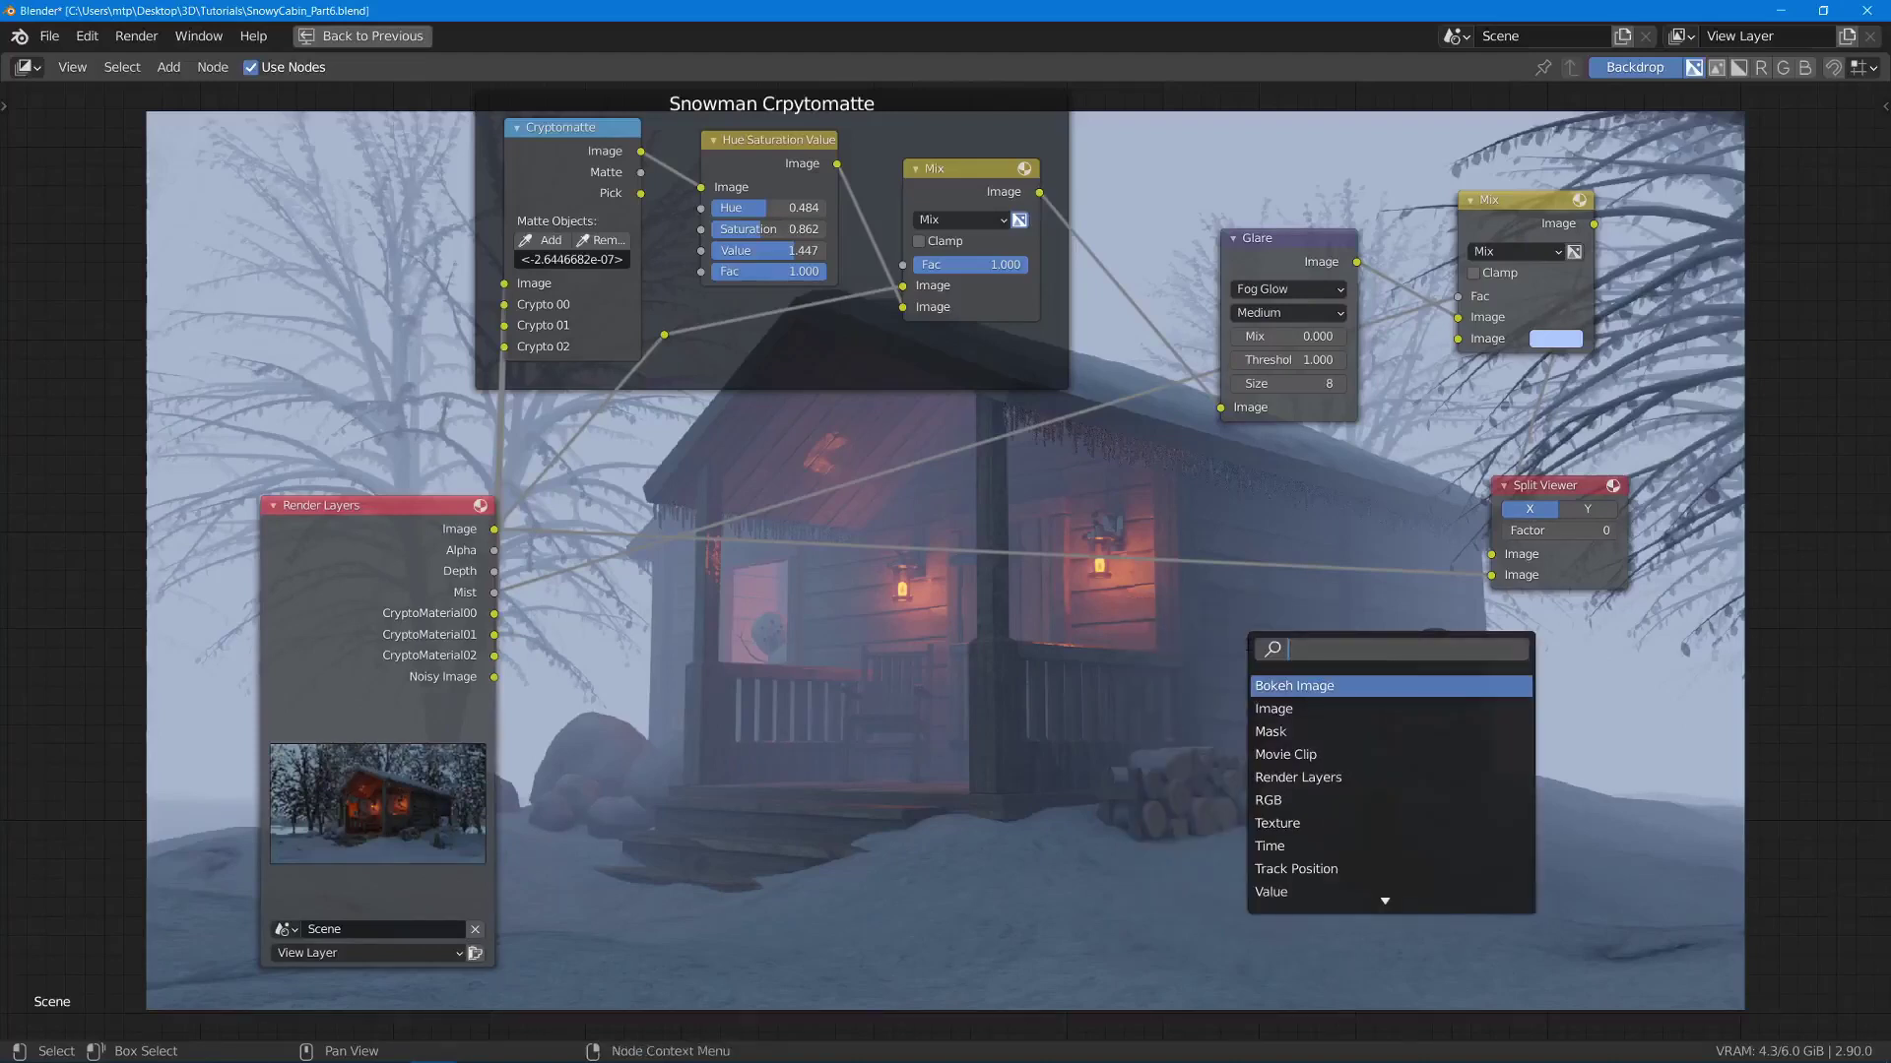
pyautogui.write('add')
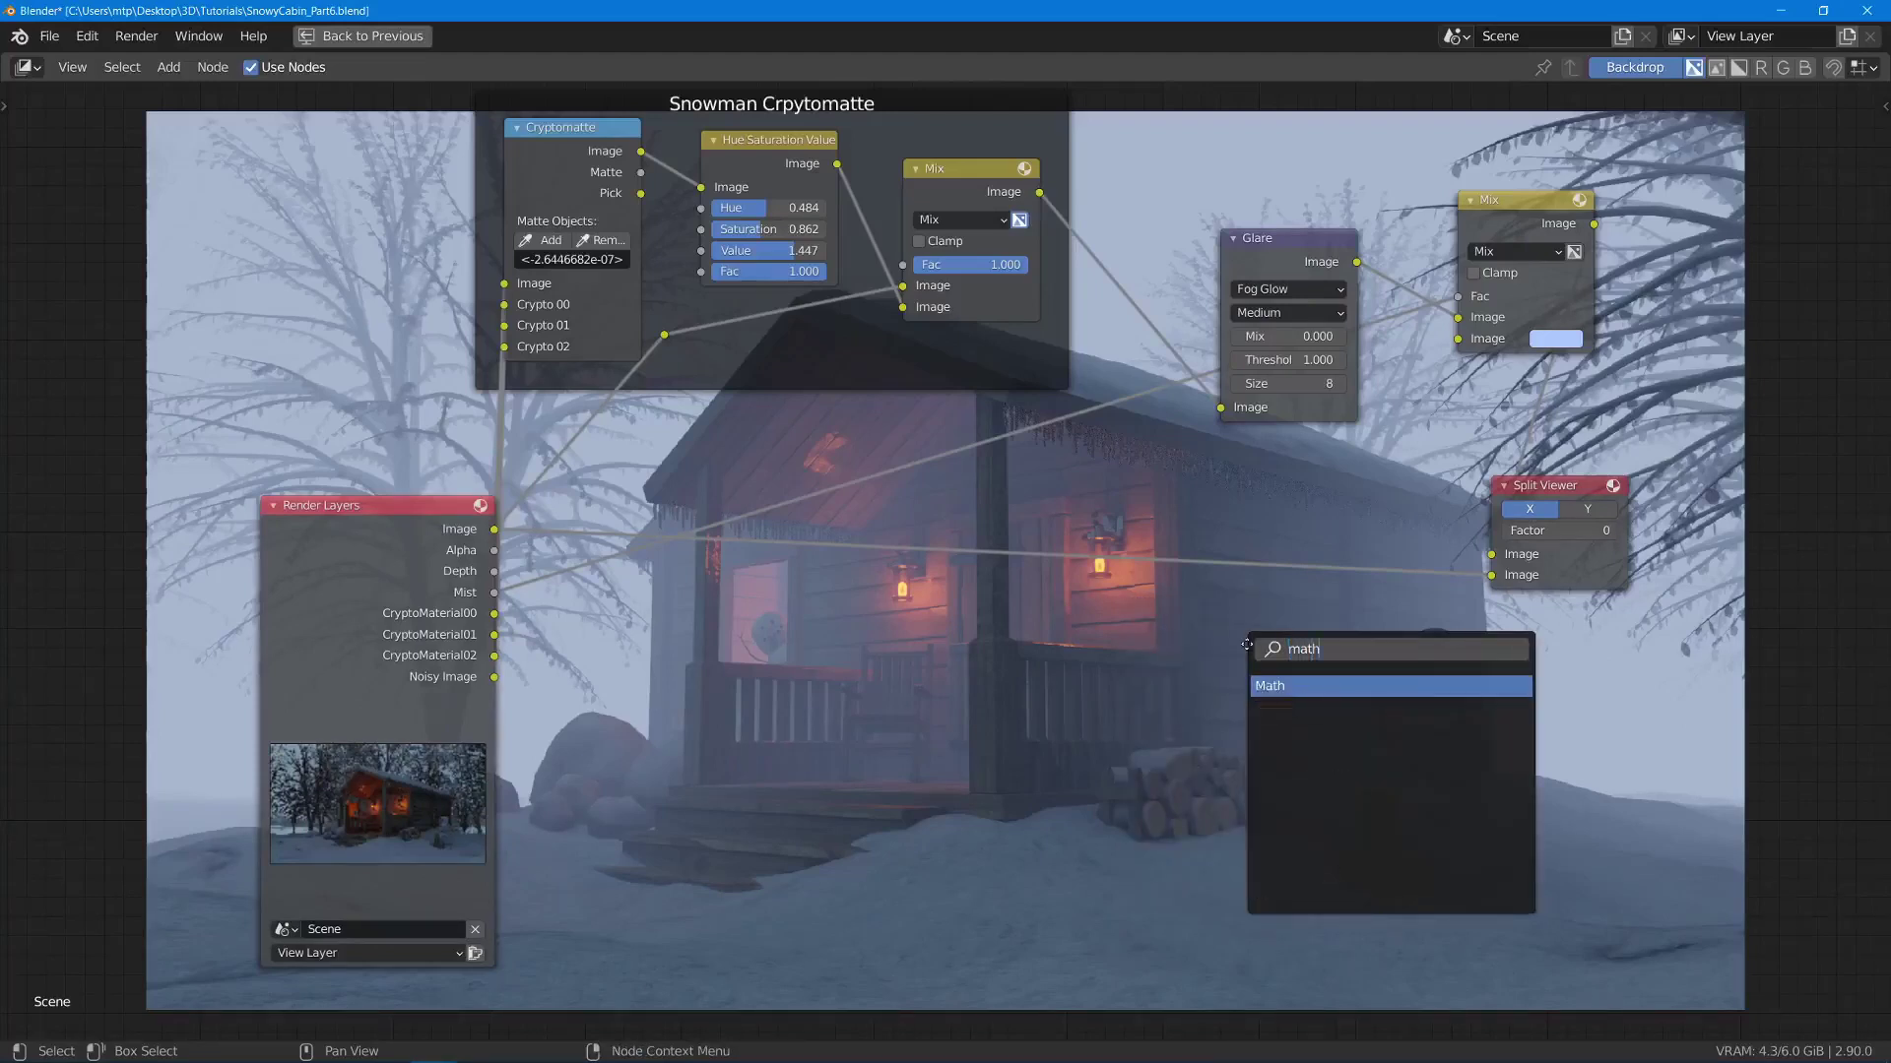
pyautogui.press('Return')
pyautogui.click(1247, 649)
pyautogui.click(1296, 705)
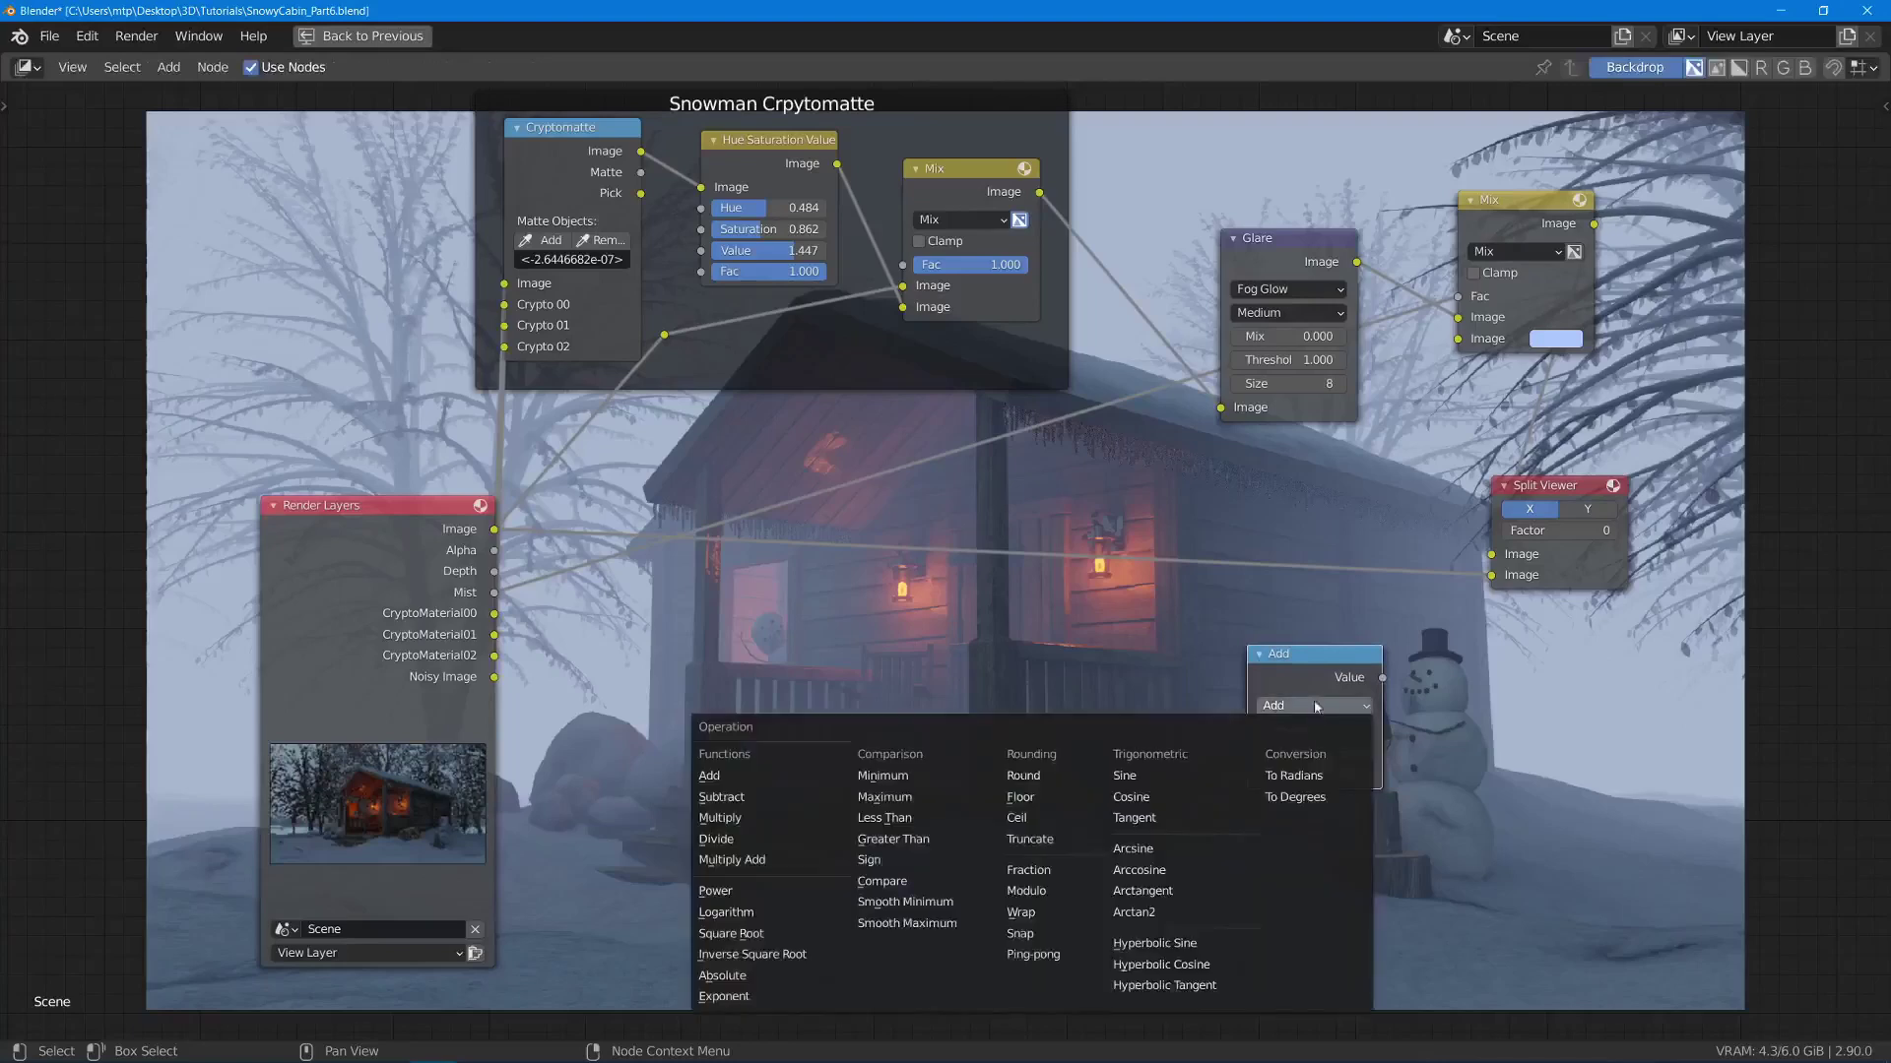
pyautogui.click(1290, 705)
pyautogui.click(1279, 706)
pyautogui.click(720, 818)
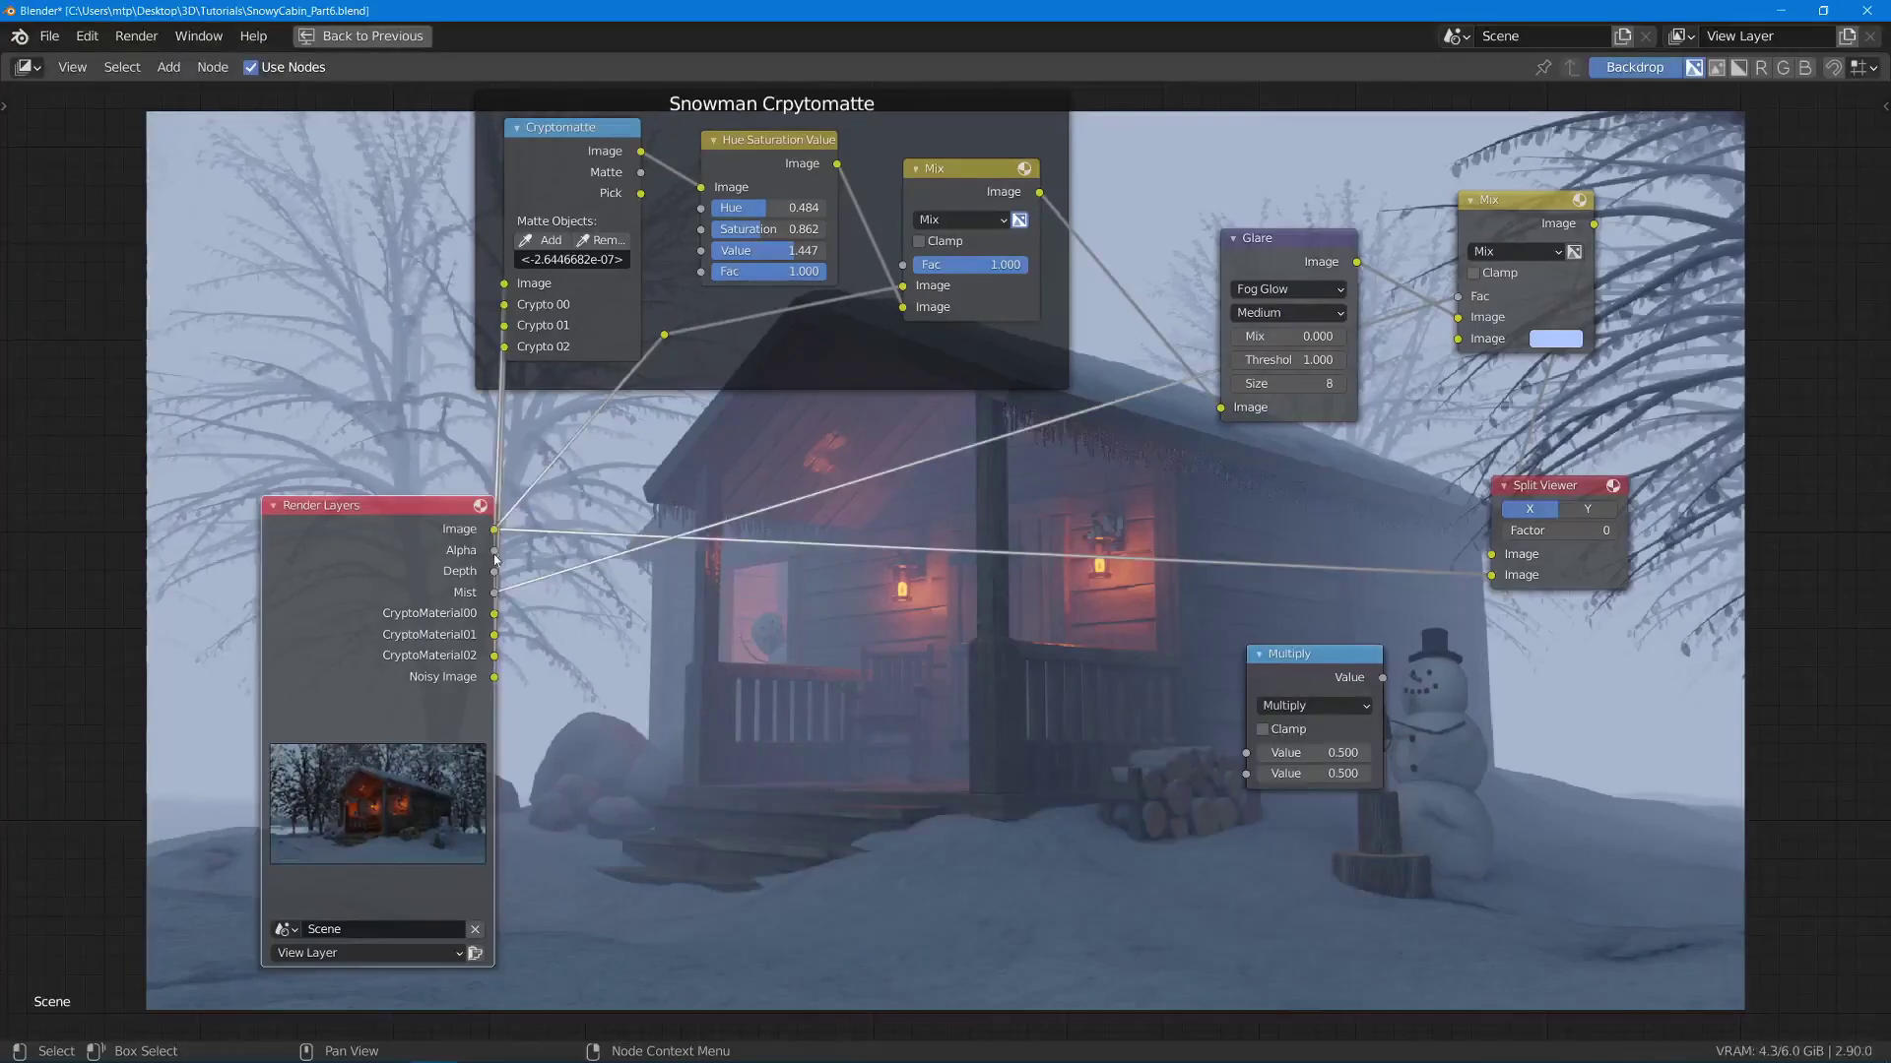
# - Route the Mist pass through the Multiply node into the second Mix node's factor, and set the Split Viewer factor to 29
pyautogui.moveTo(493, 592); pyautogui.dragTo(1247, 752)
pyautogui.moveTo(1384, 679); pyautogui.dragTo(1466, 299)
pyautogui.moveTo(1329, 683); pyautogui.dragTo(1379, 455)
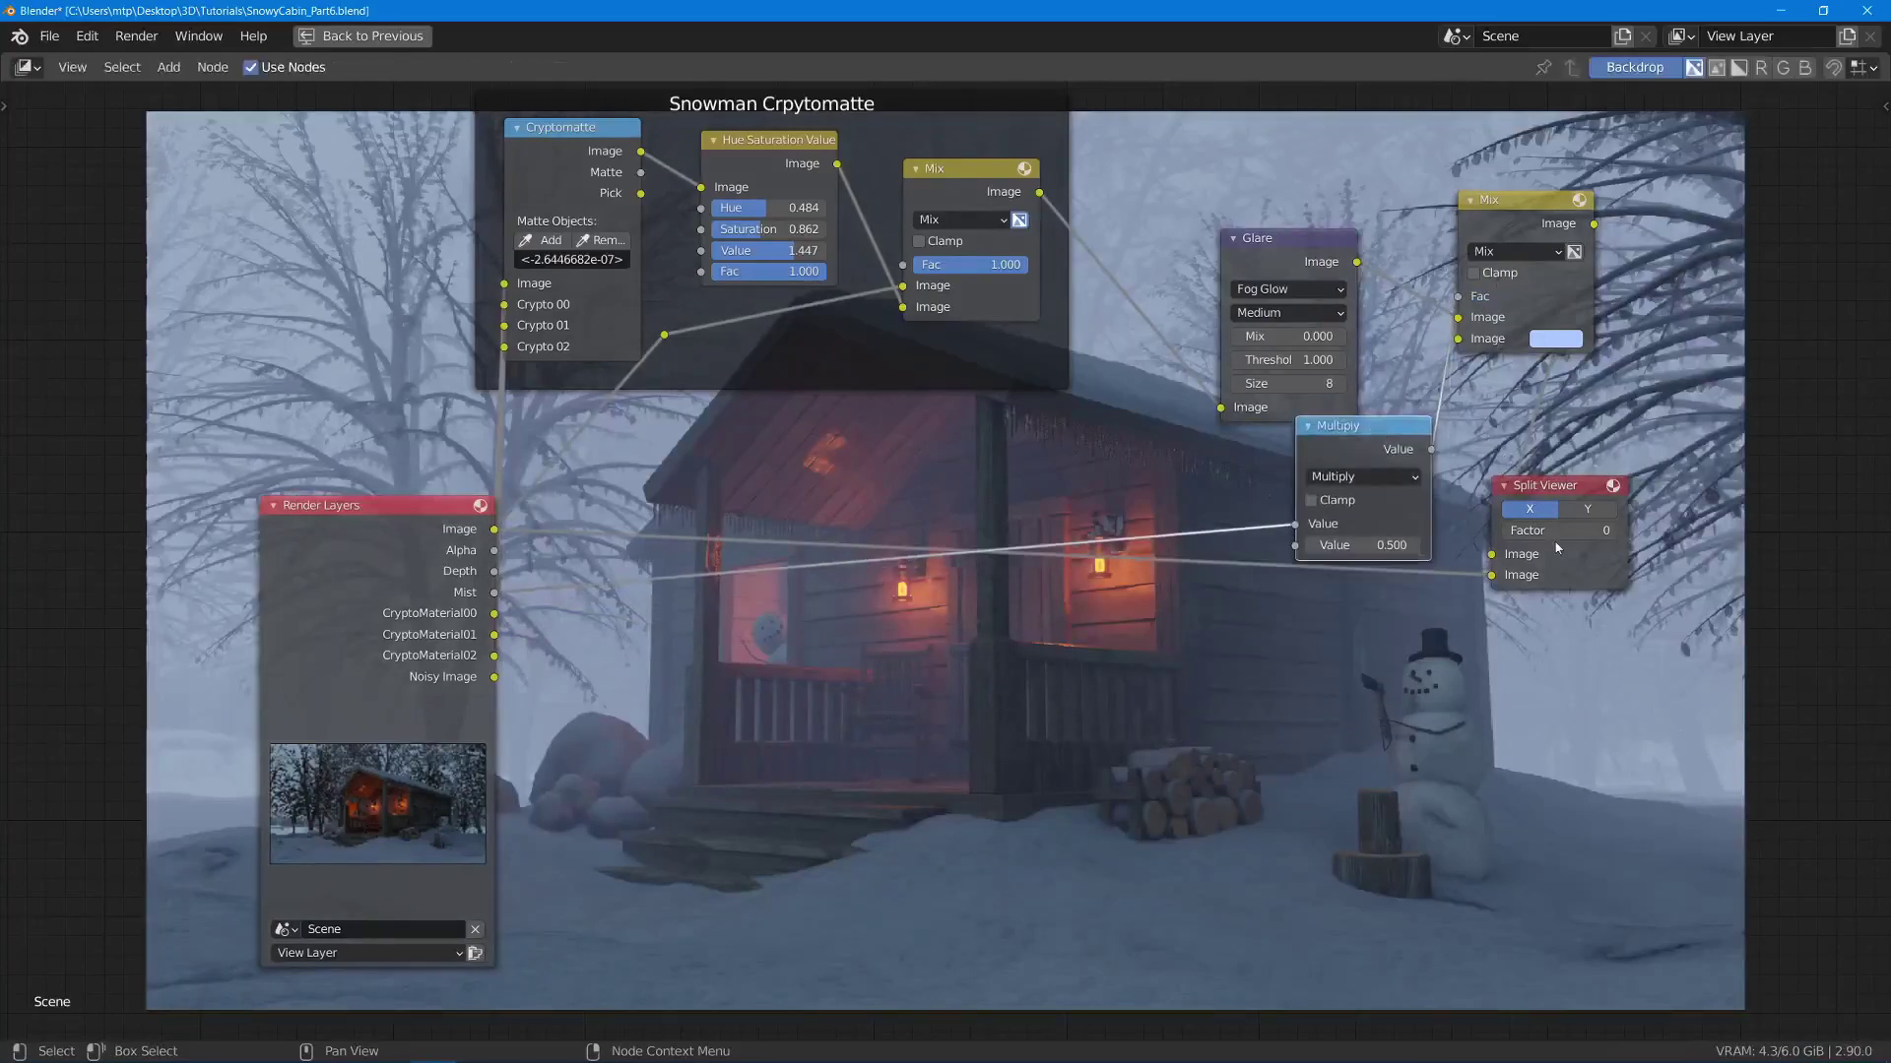
pyautogui.moveTo(1555, 532); pyautogui.dragTo(1613, 556)
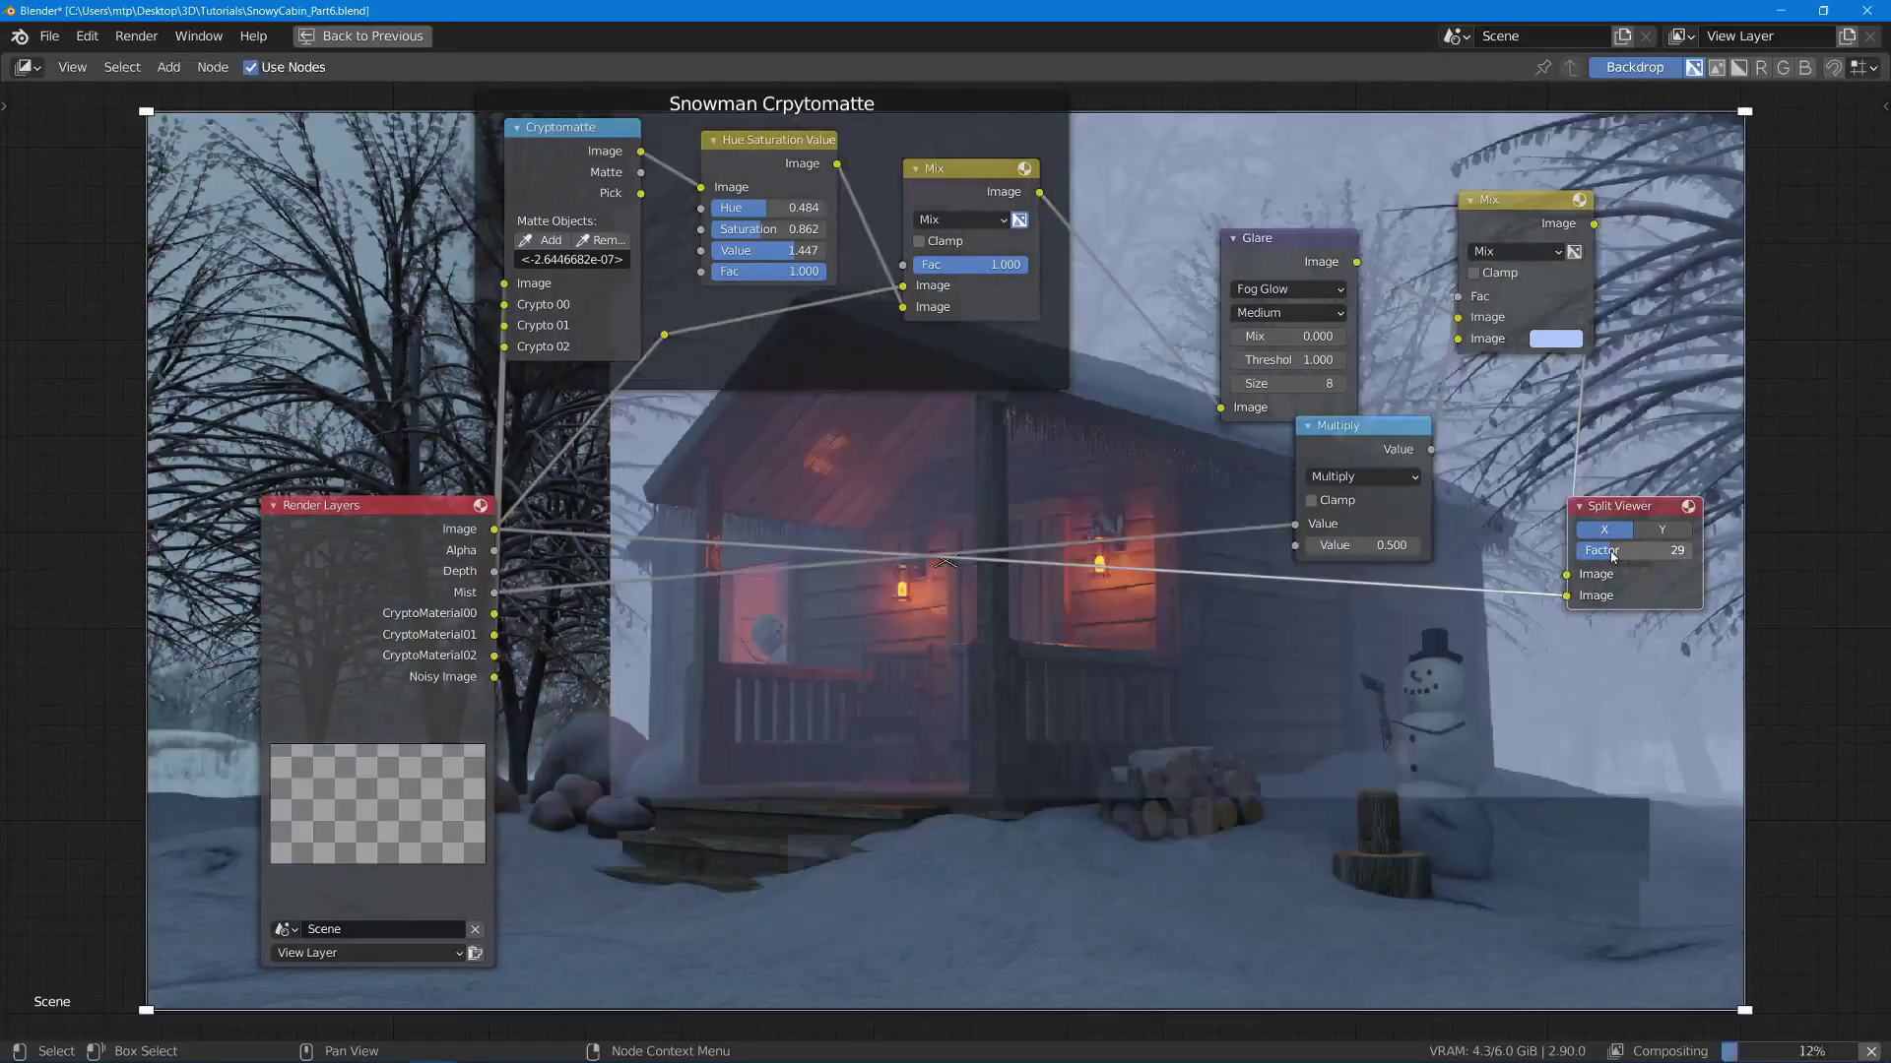
# - Set the Multiply node's value to 0.4 and the Split Viewer's factor to 7
pyautogui.click(1335, 543)
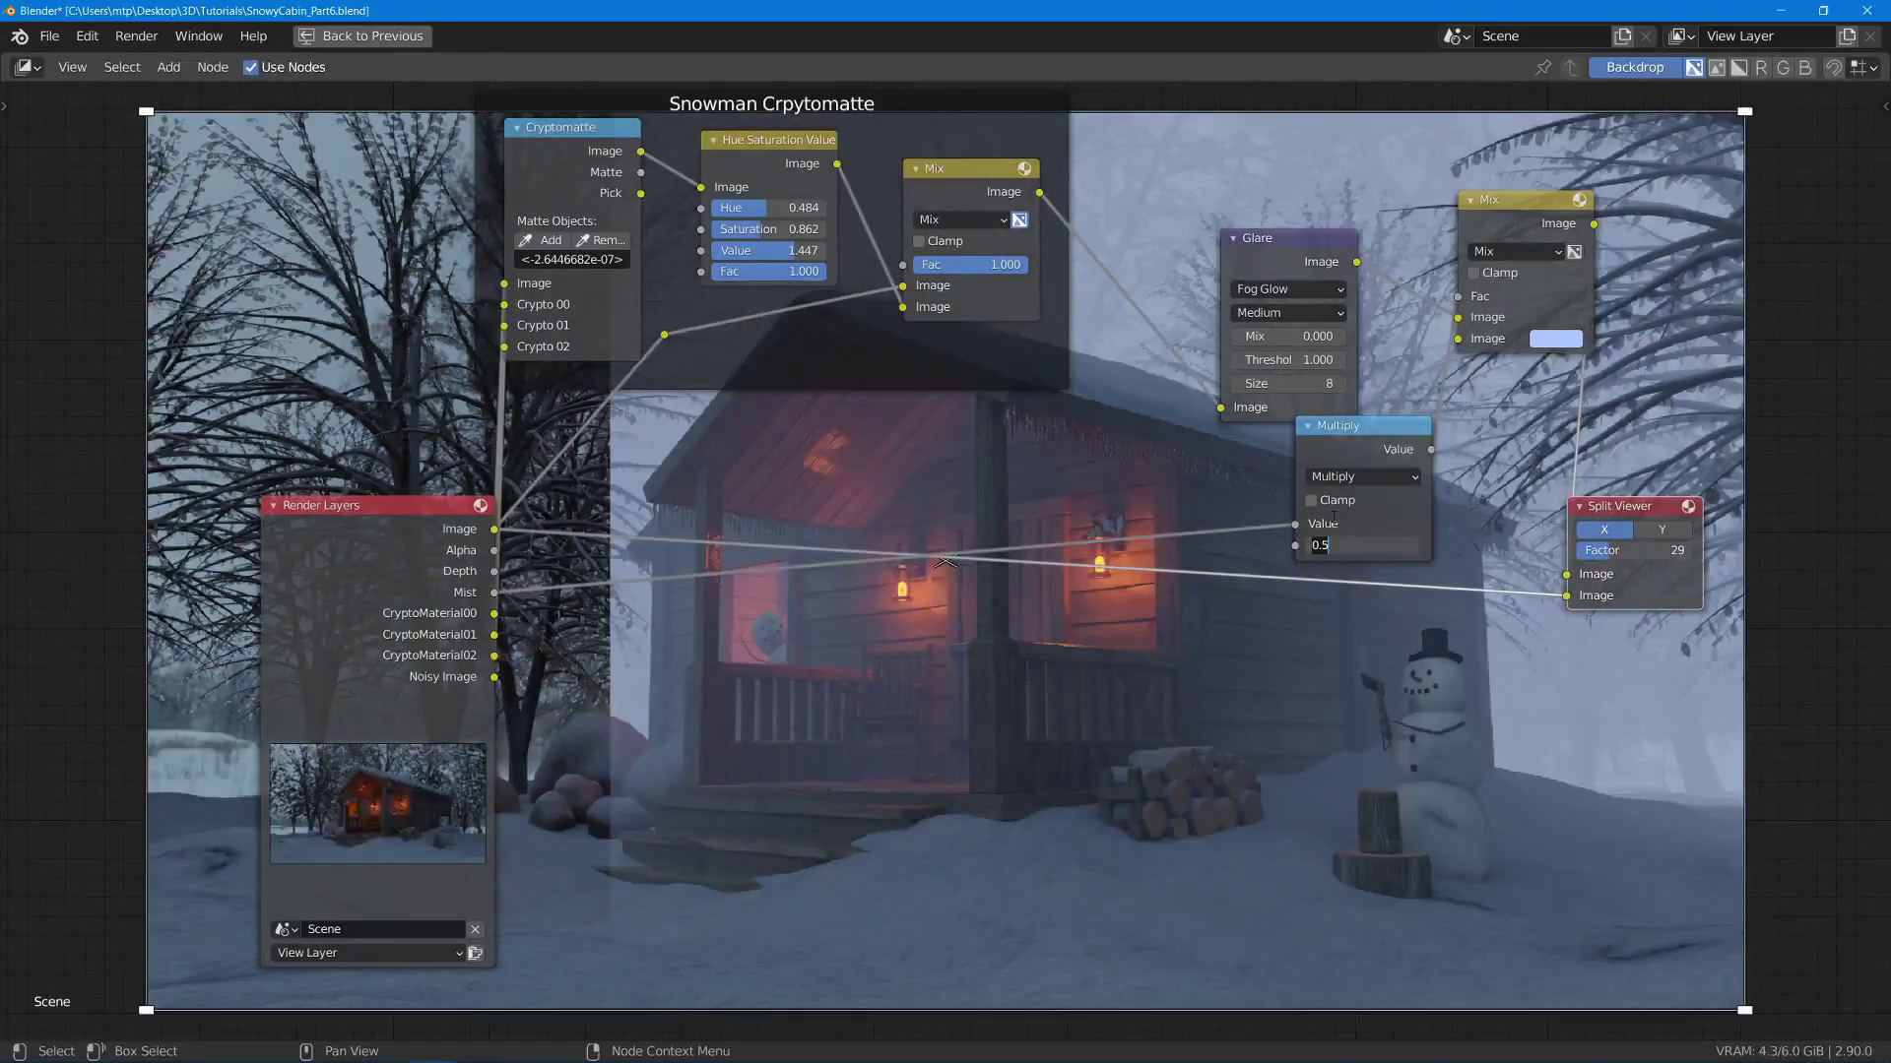
pyautogui.write('0.4')
pyautogui.press('Return')
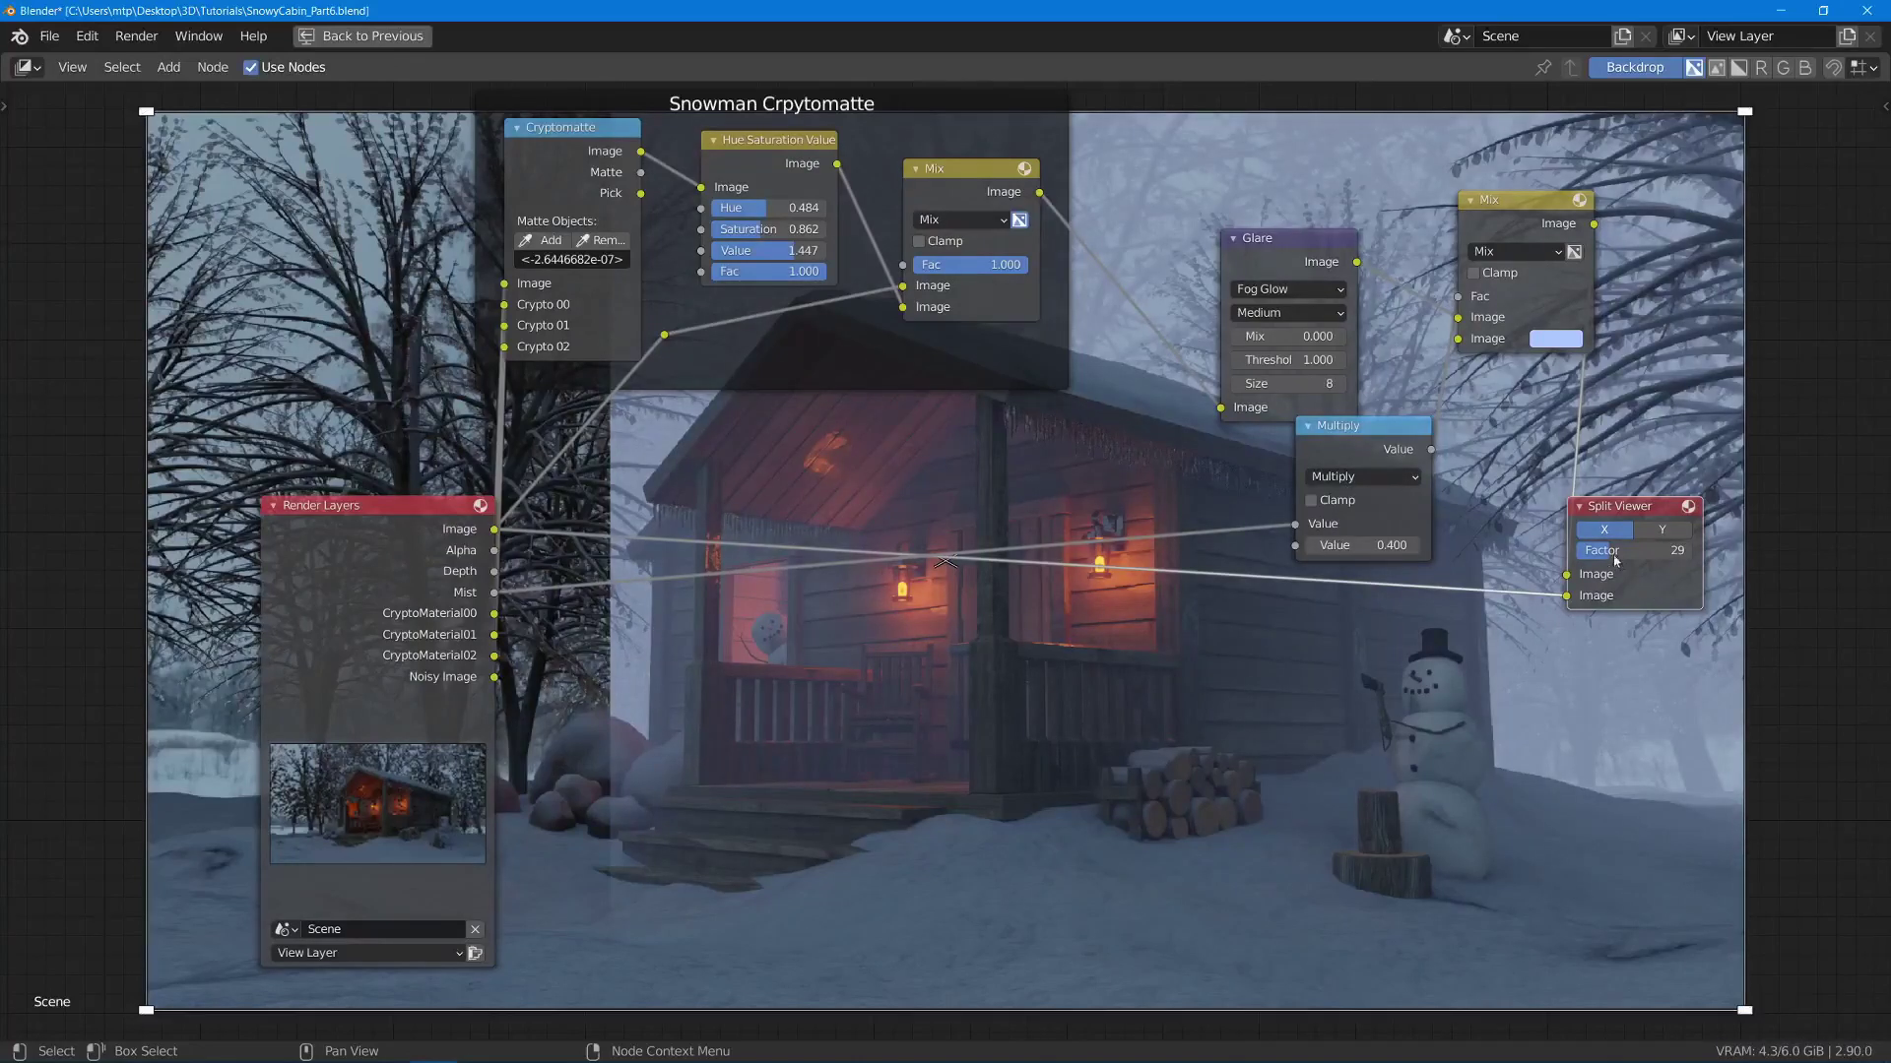
pyautogui.moveTo(1656, 550); pyautogui.dragTo(1587, 557)
# - Insert a Color Balance node between the second Mix node and the Split Viewer
pyautogui.scroll(-3, 1221, 679)
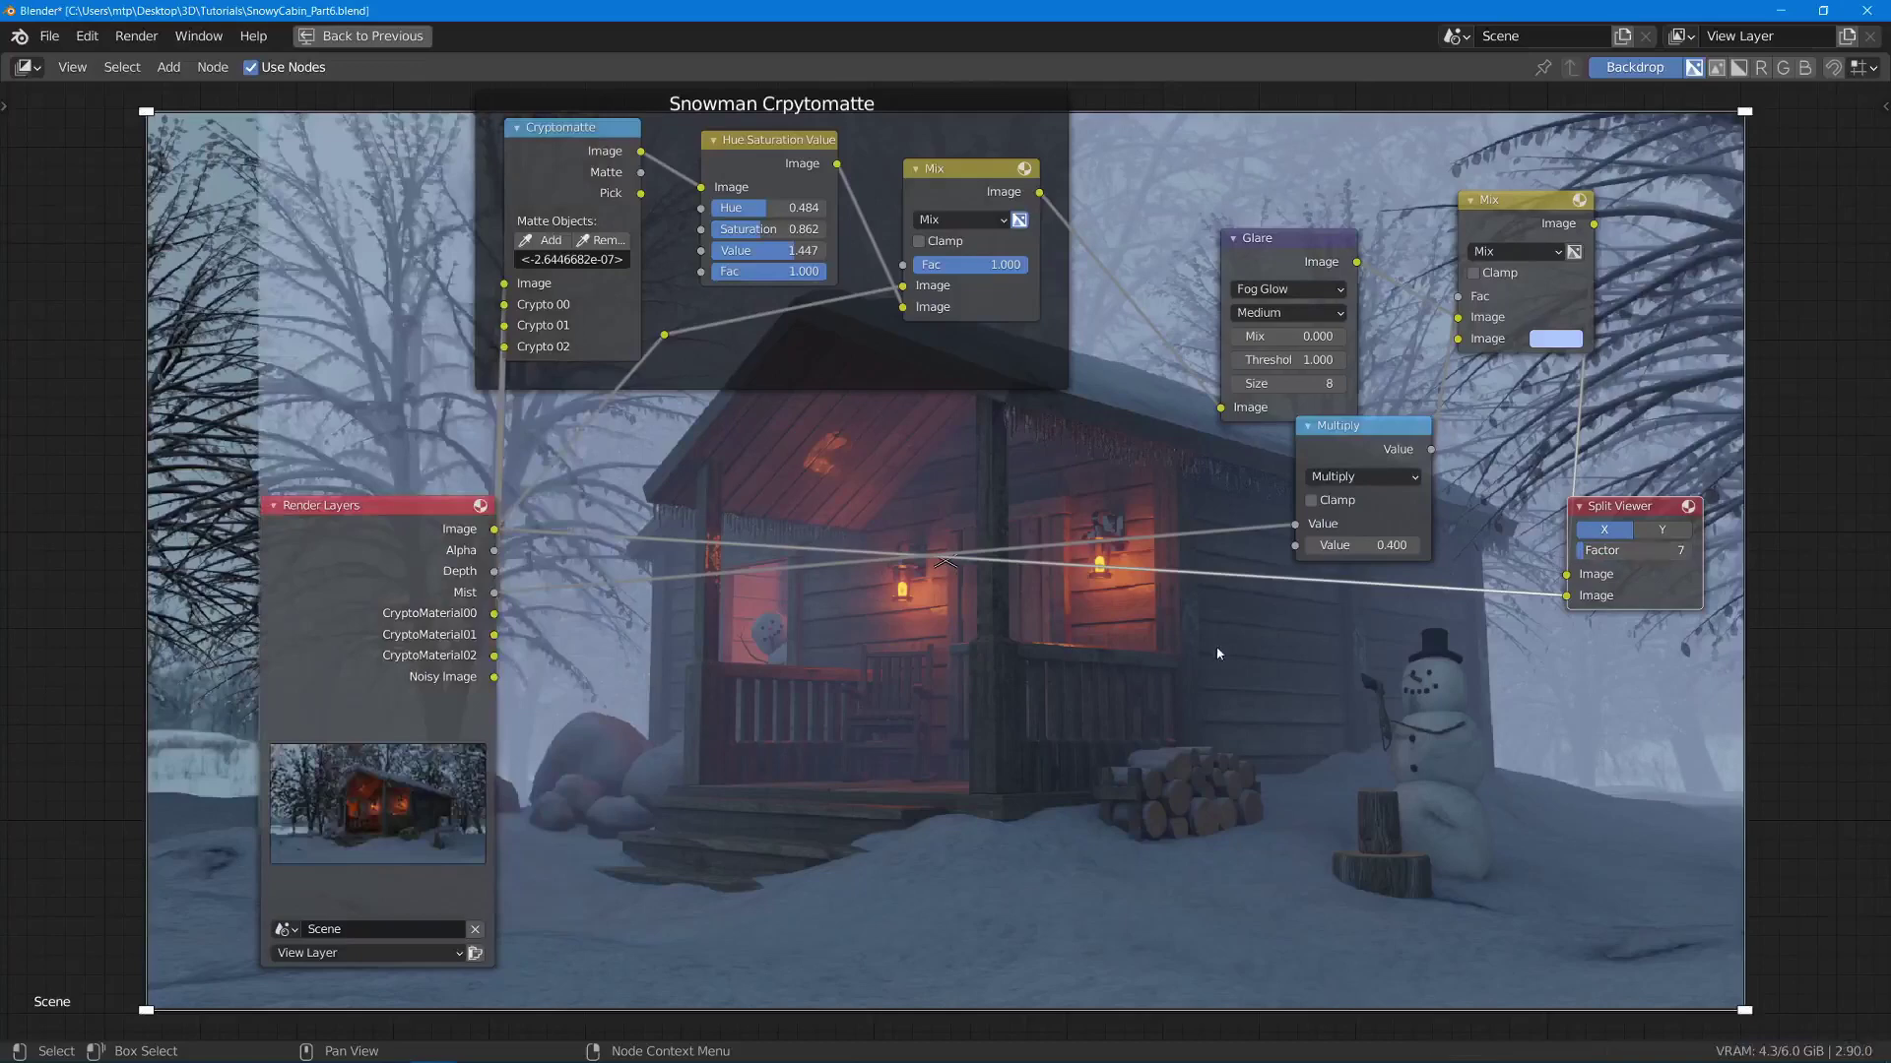
pyautogui.moveTo(1075, 693)
pyautogui.mouseDown(button='middle')
pyautogui.moveTo(725, 772)
pyautogui.moveTo(681, 844)
pyautogui.moveTo(1001, 685)
pyautogui.moveTo(1065, 684)
pyautogui.mouseUp(button='middle')
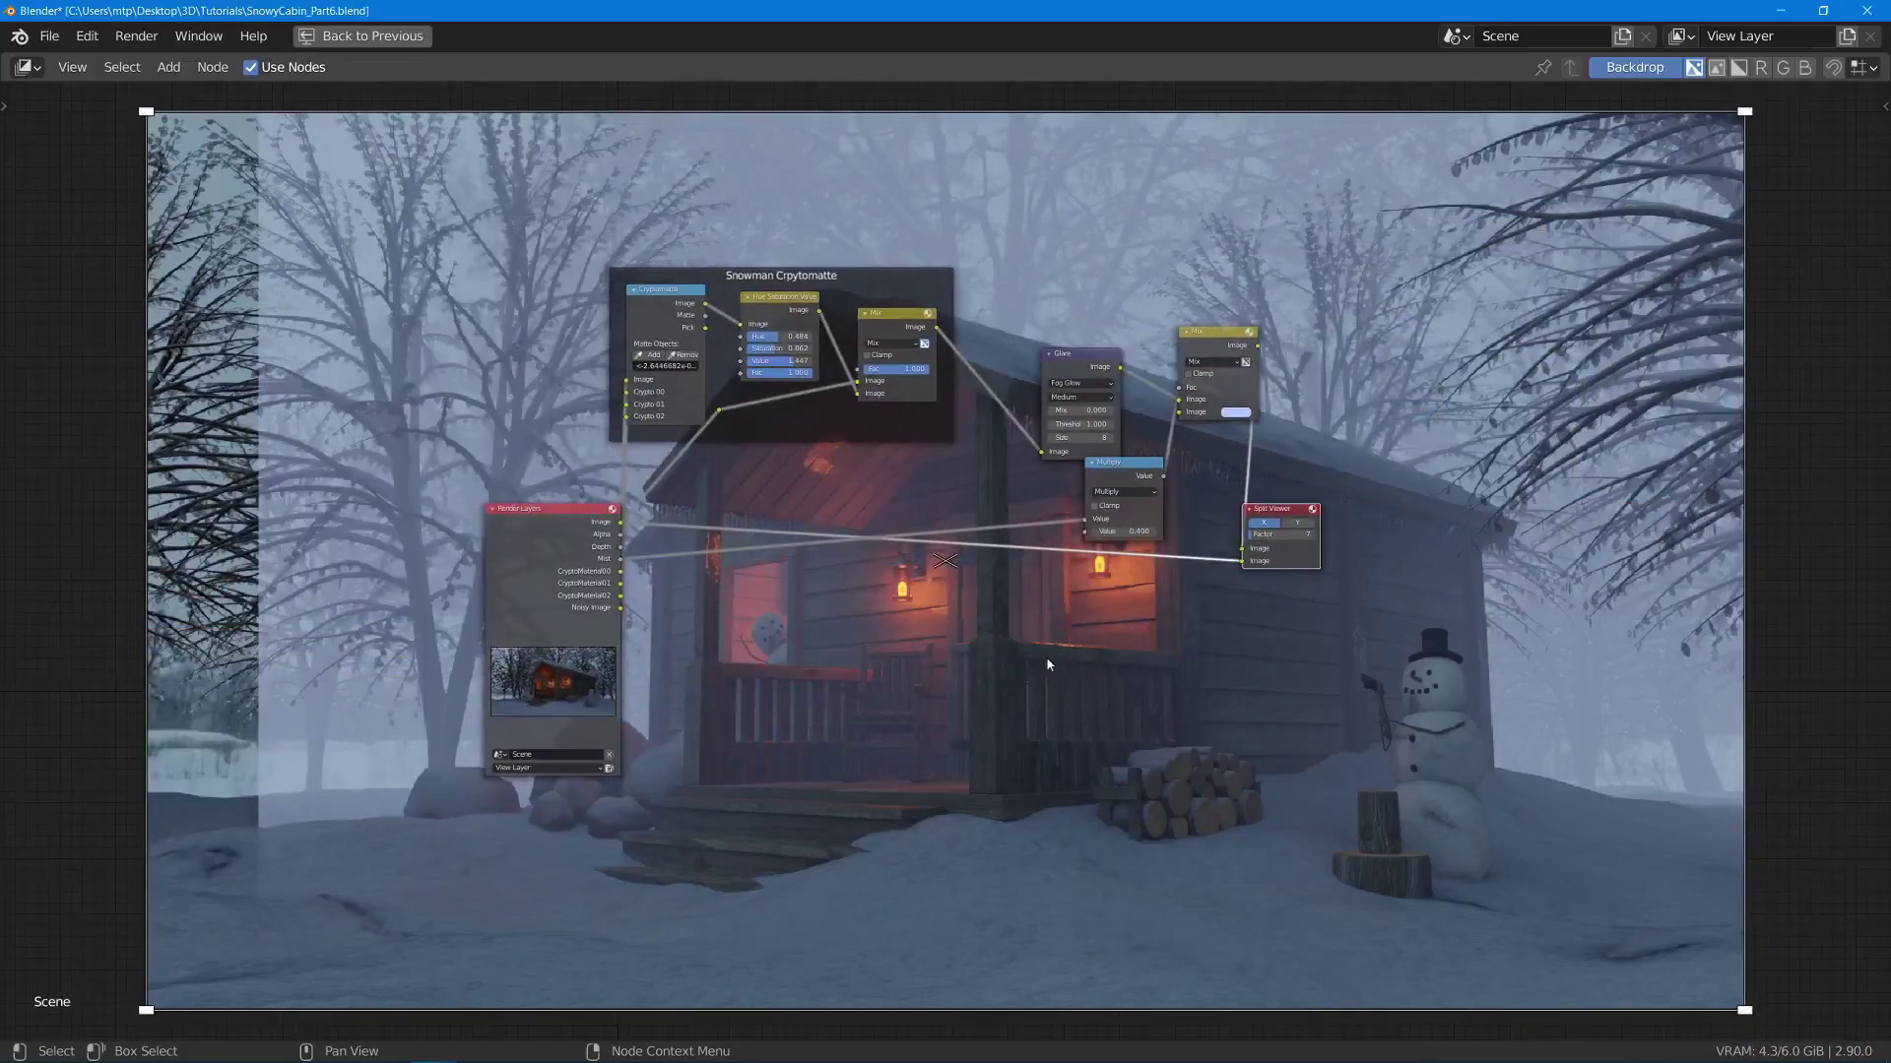
pyautogui.scroll(3, 1250, 743)
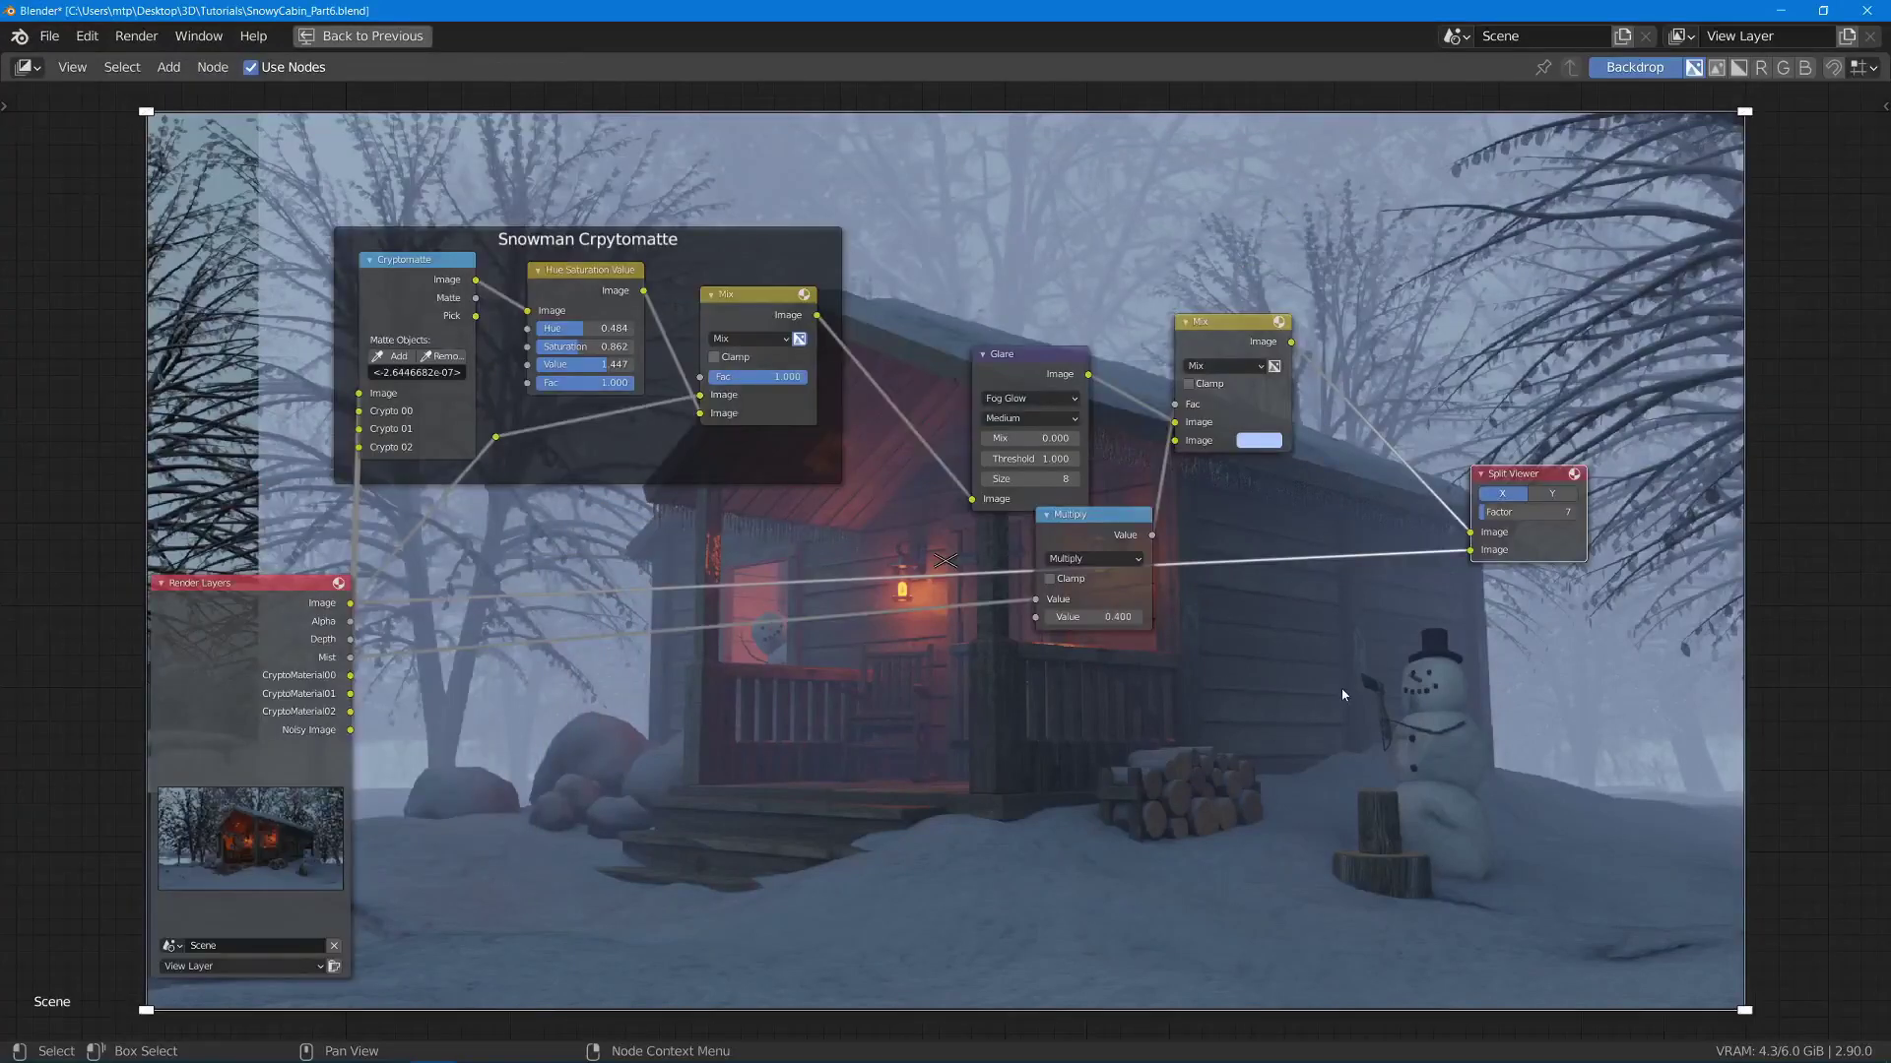
pyautogui.hotkey('shift', 'a')
pyautogui.write('color')
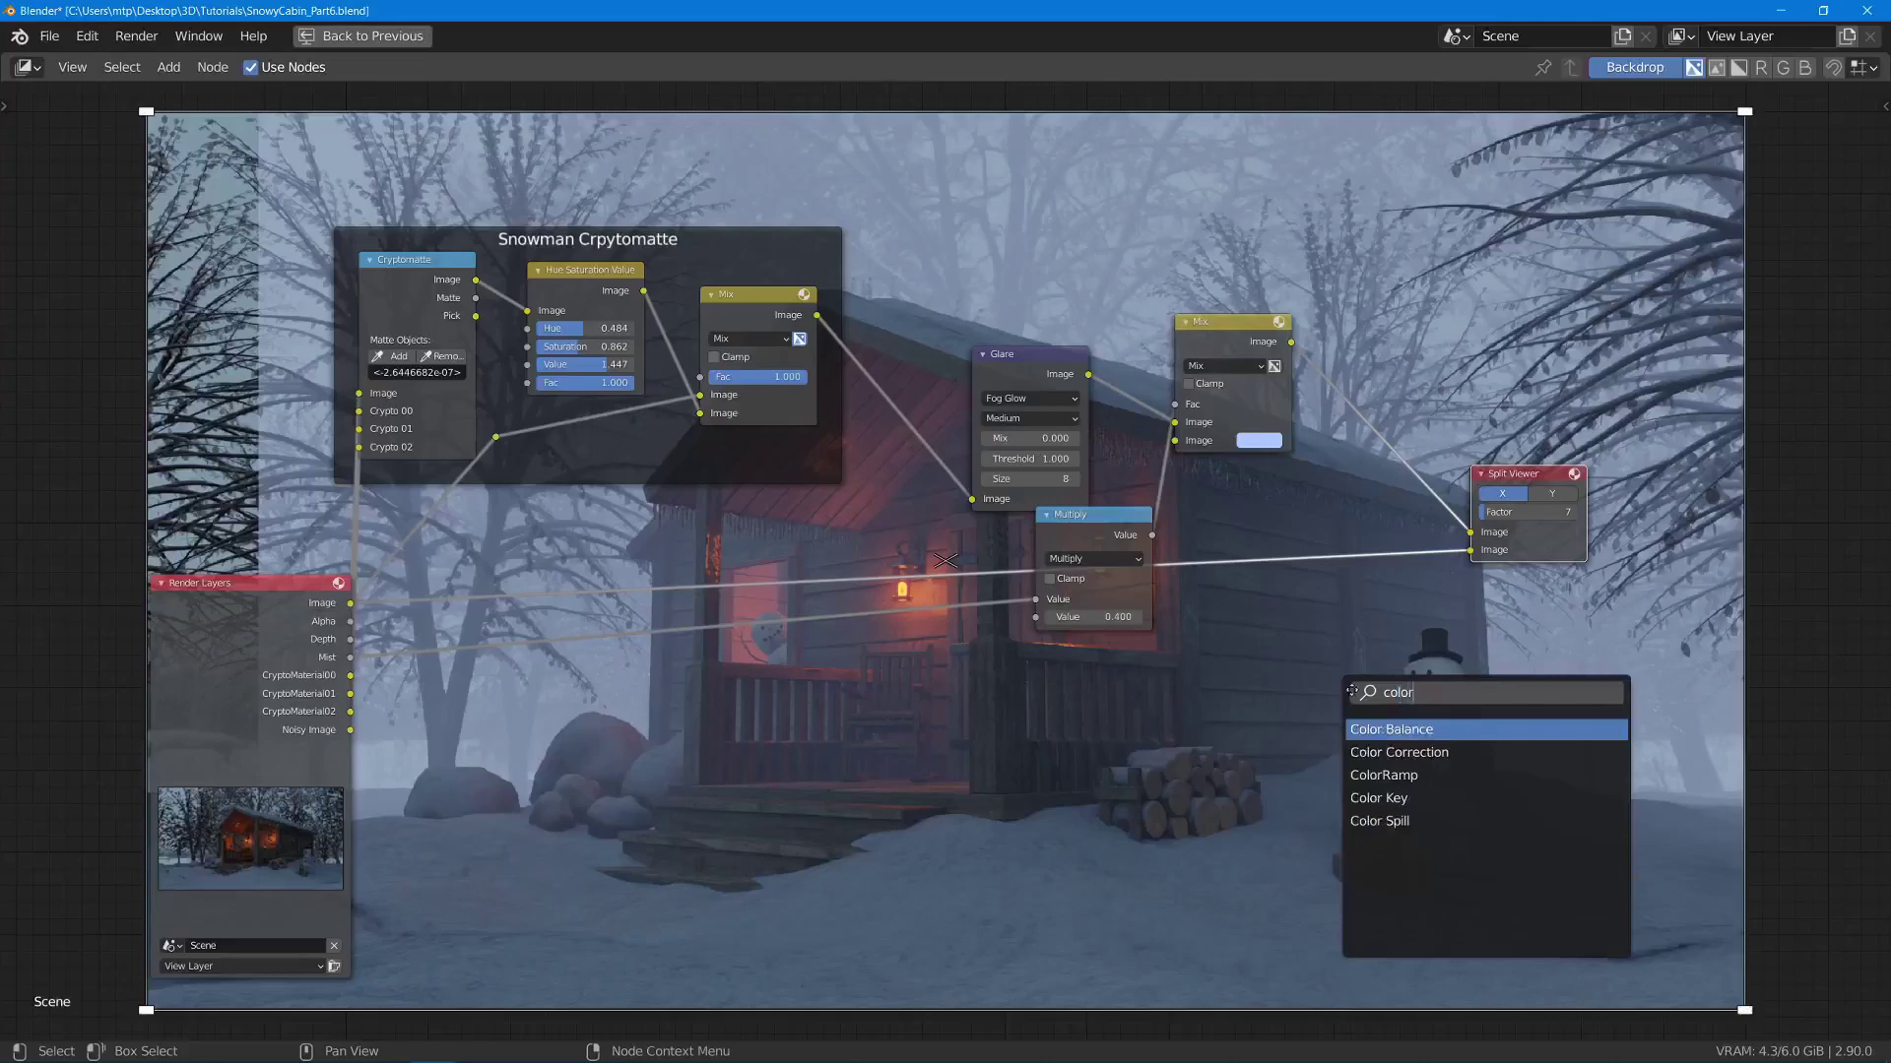
pyautogui.press('Return')
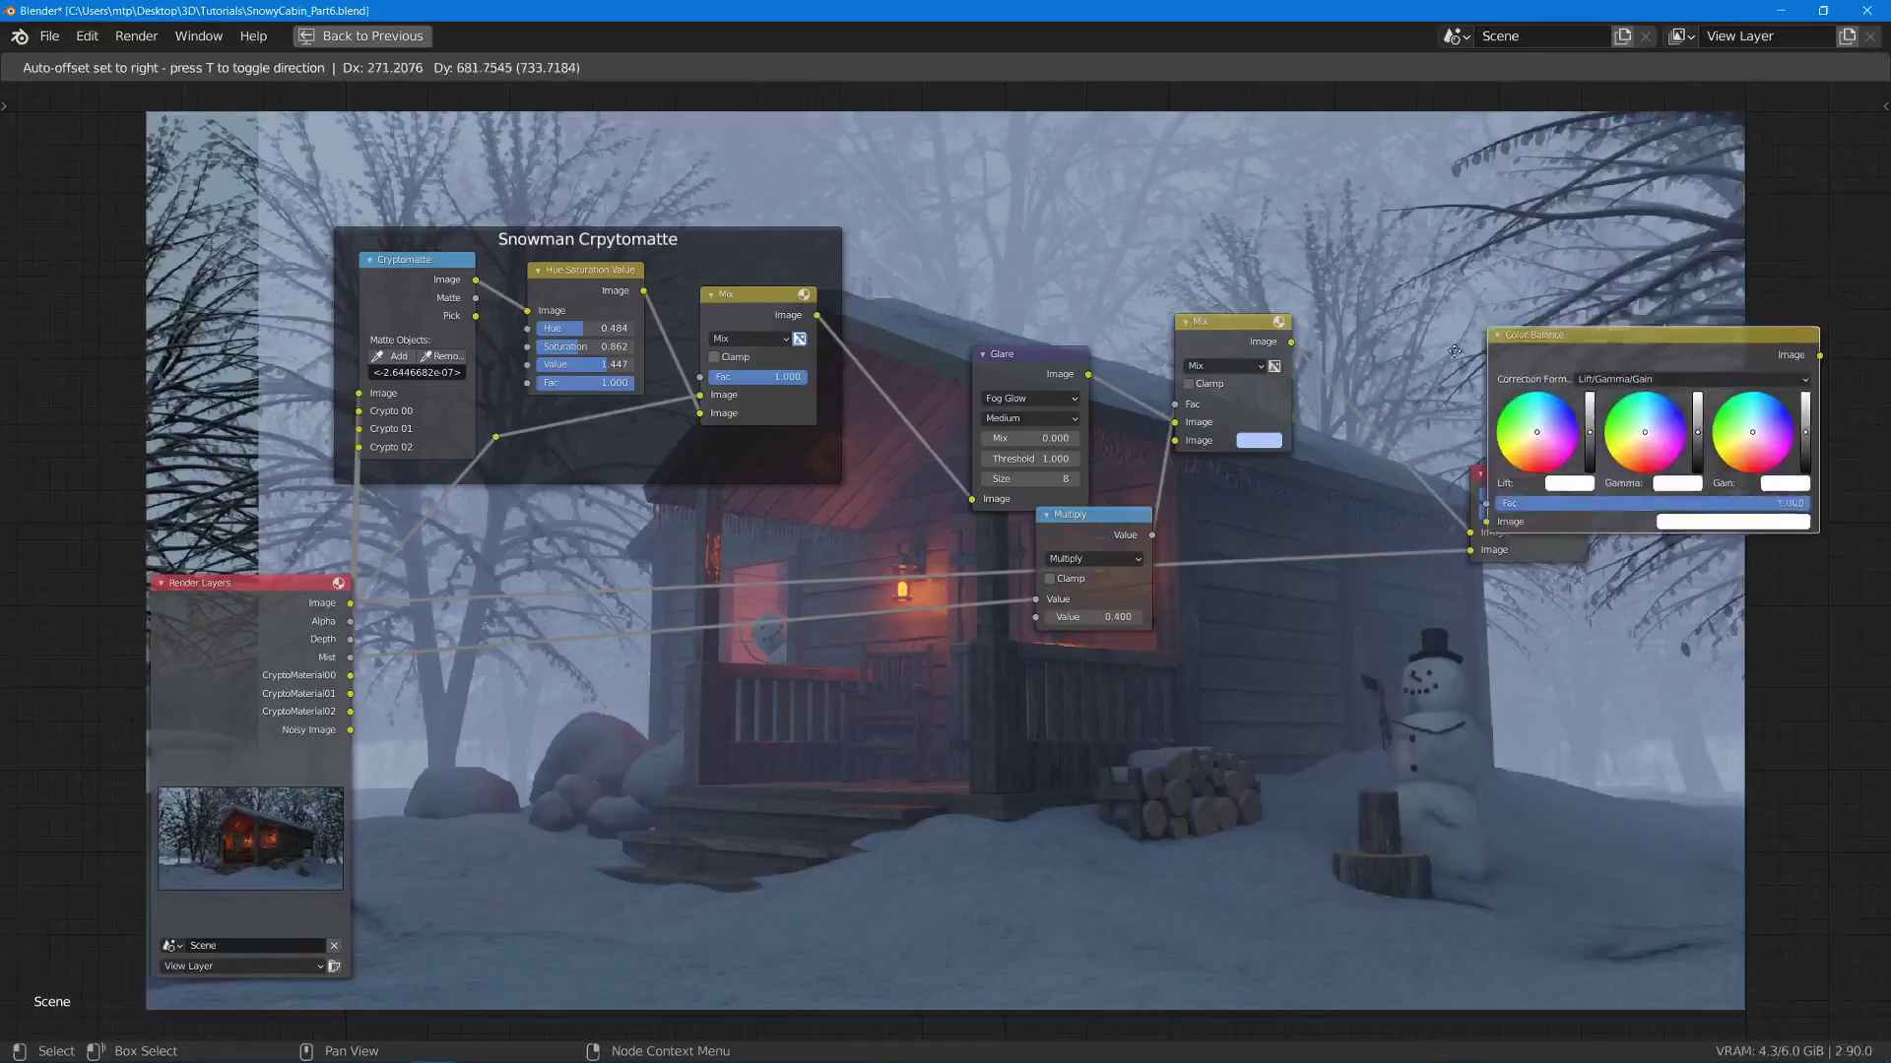
pyautogui.click(1455, 437)
pyautogui.moveTo(1609, 528); pyautogui.dragTo(1611, 433)
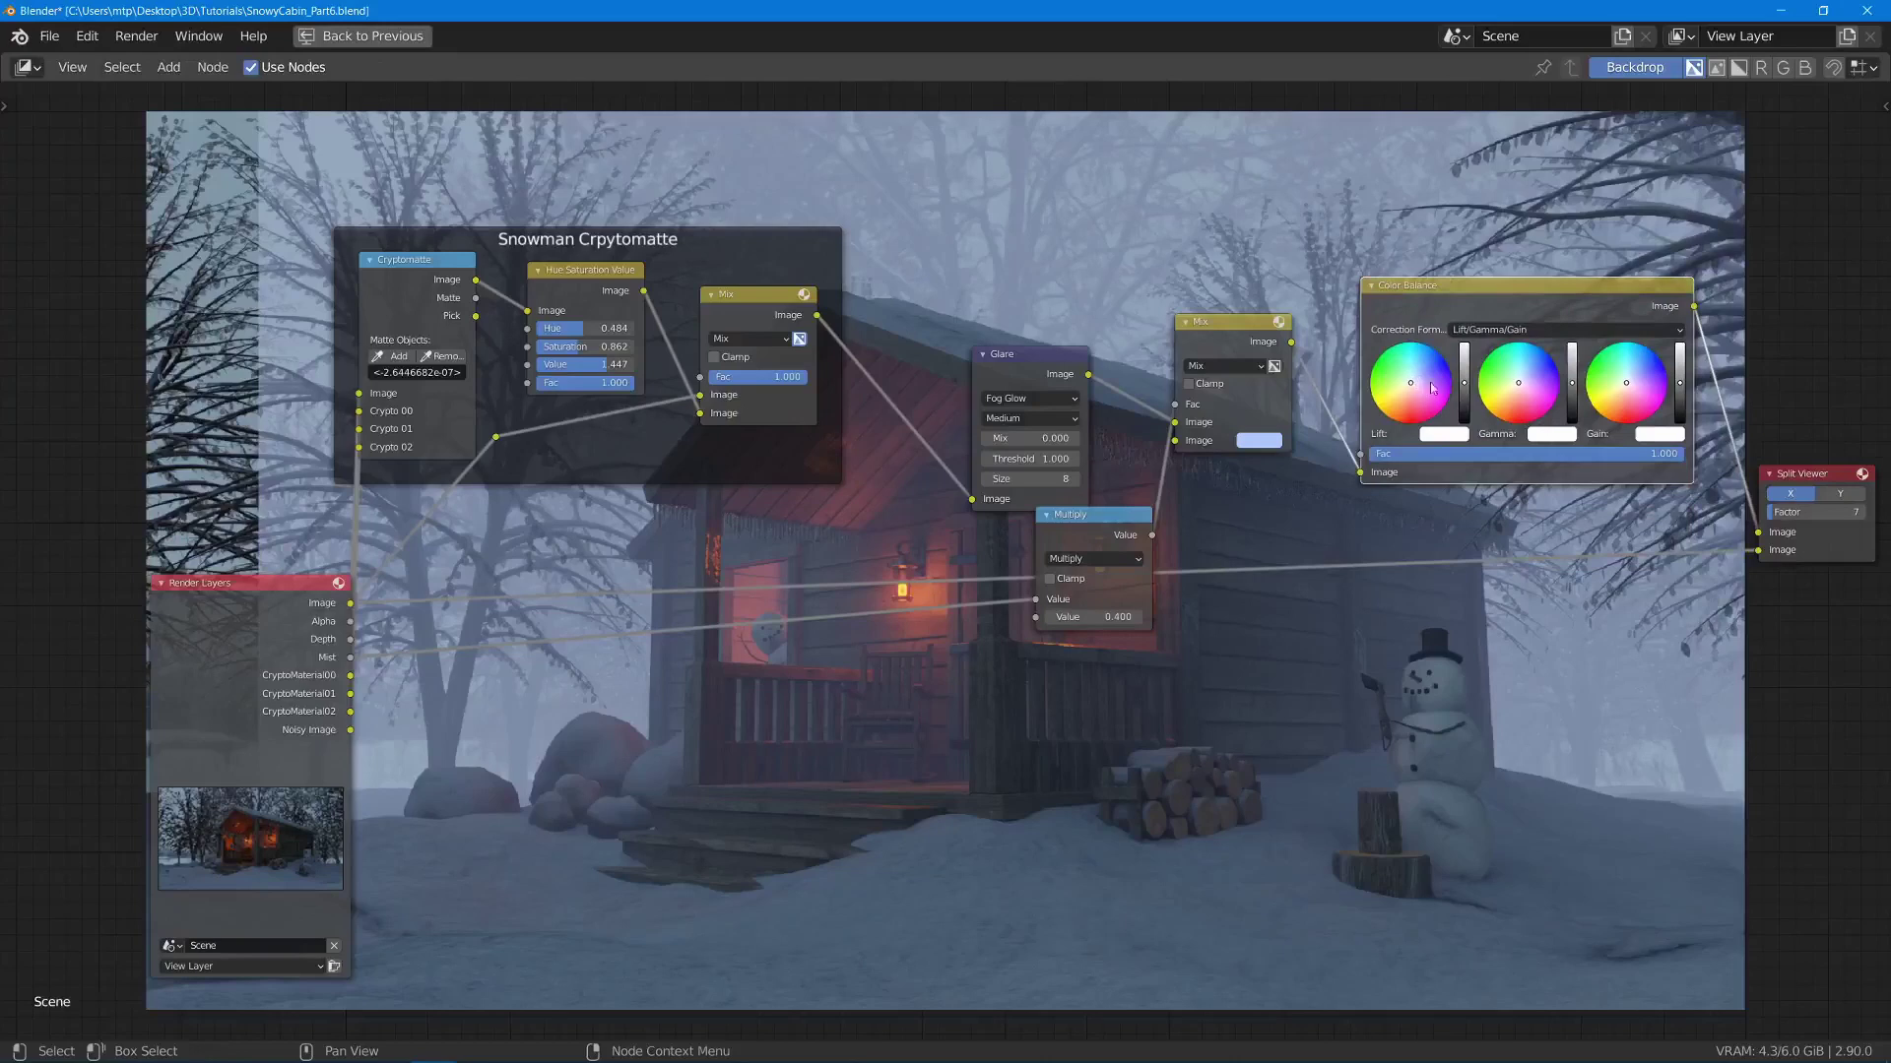
# - Shift the Color Balance node's gamma and gain toward red, and its lift slightly toward blue
pyautogui.moveTo(1516, 390); pyautogui.dragTo(1514, 389)
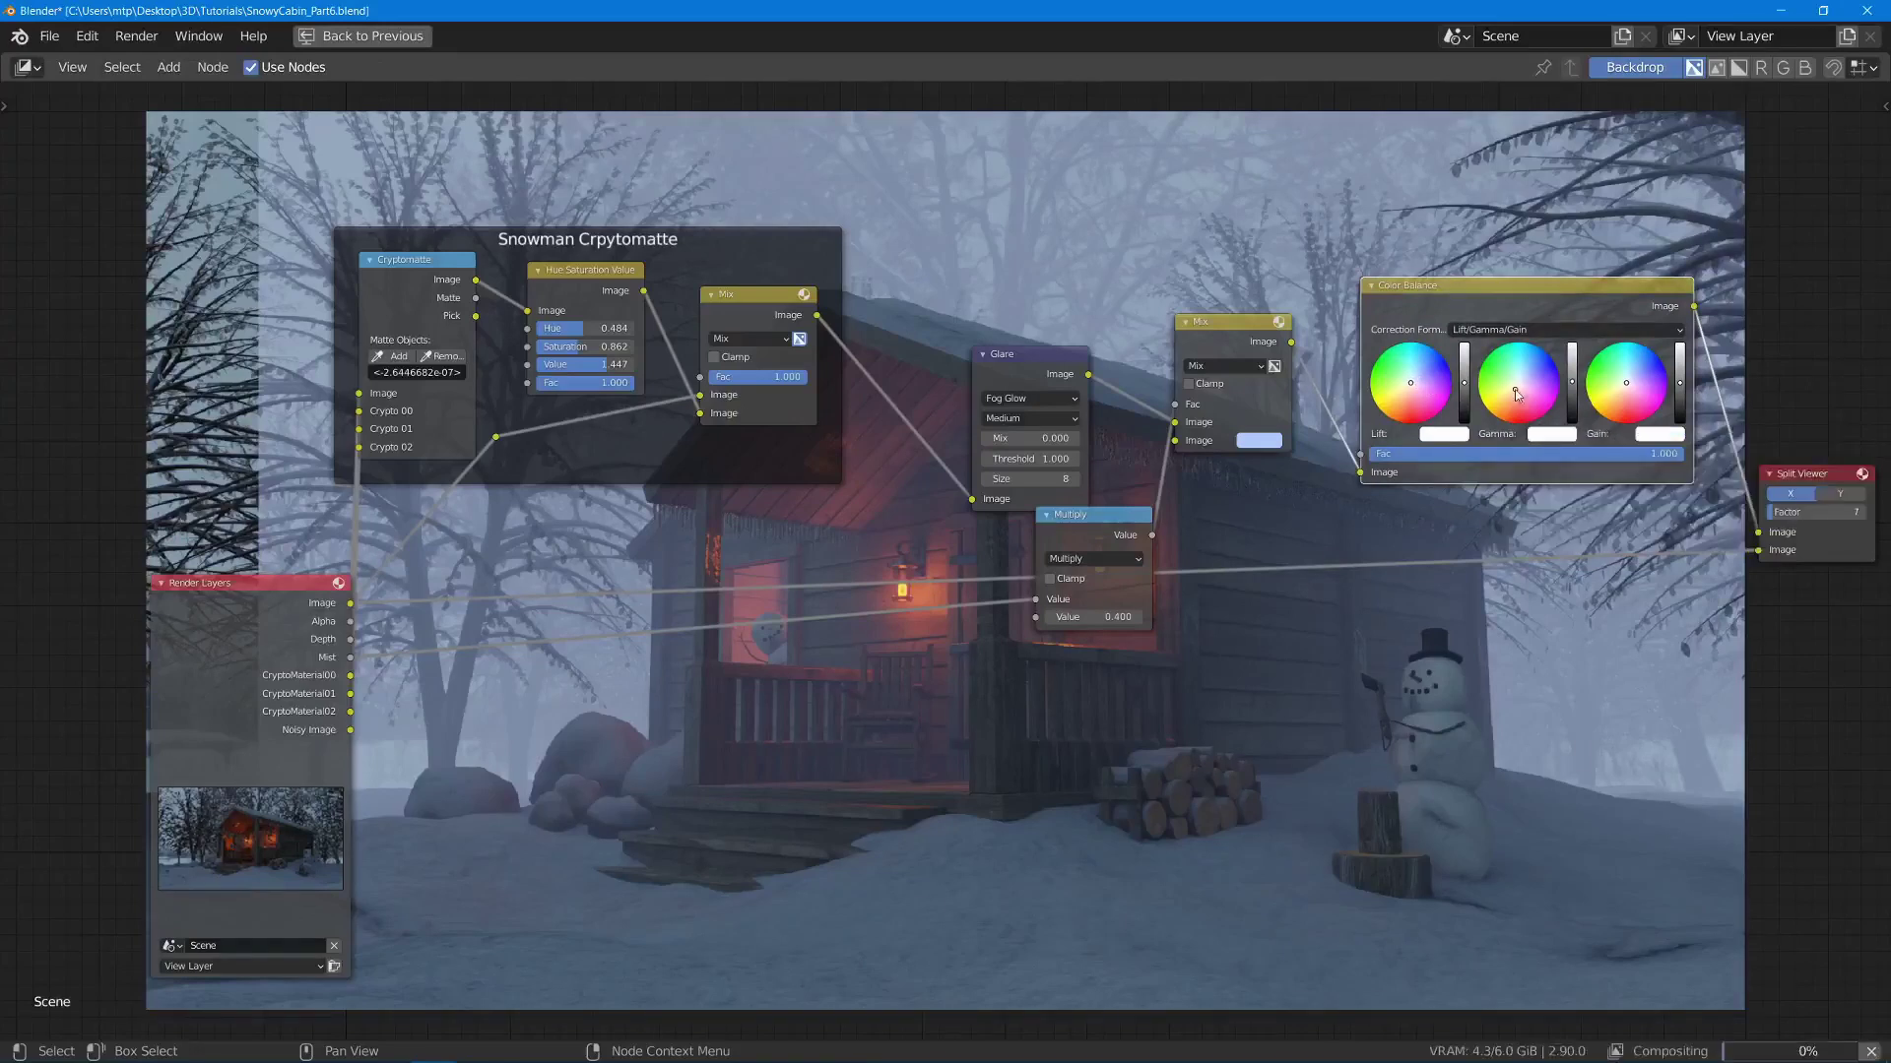
pyautogui.scroll(2, 717, 646)
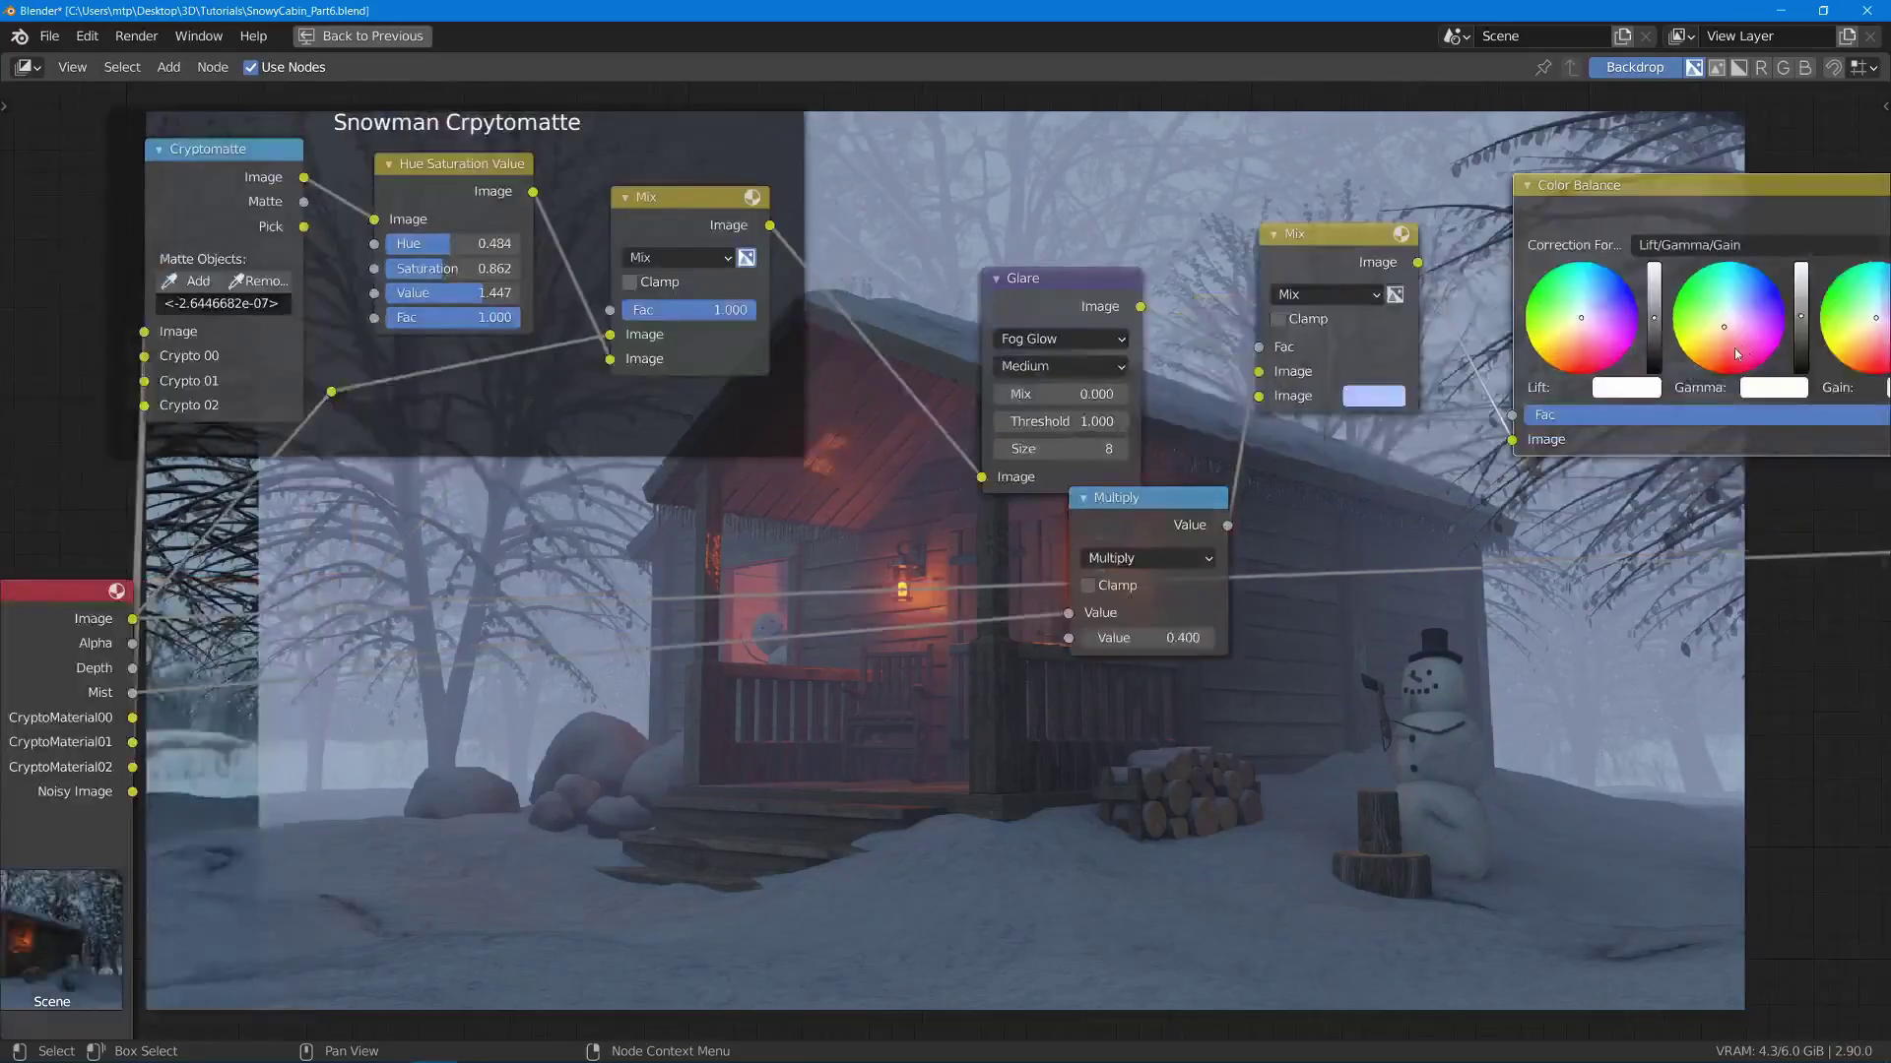
pyautogui.click(1717, 333)
pyautogui.click(1730, 323)
pyautogui.moveTo(1730, 324); pyautogui.dragTo(1519, 375, button='middle')
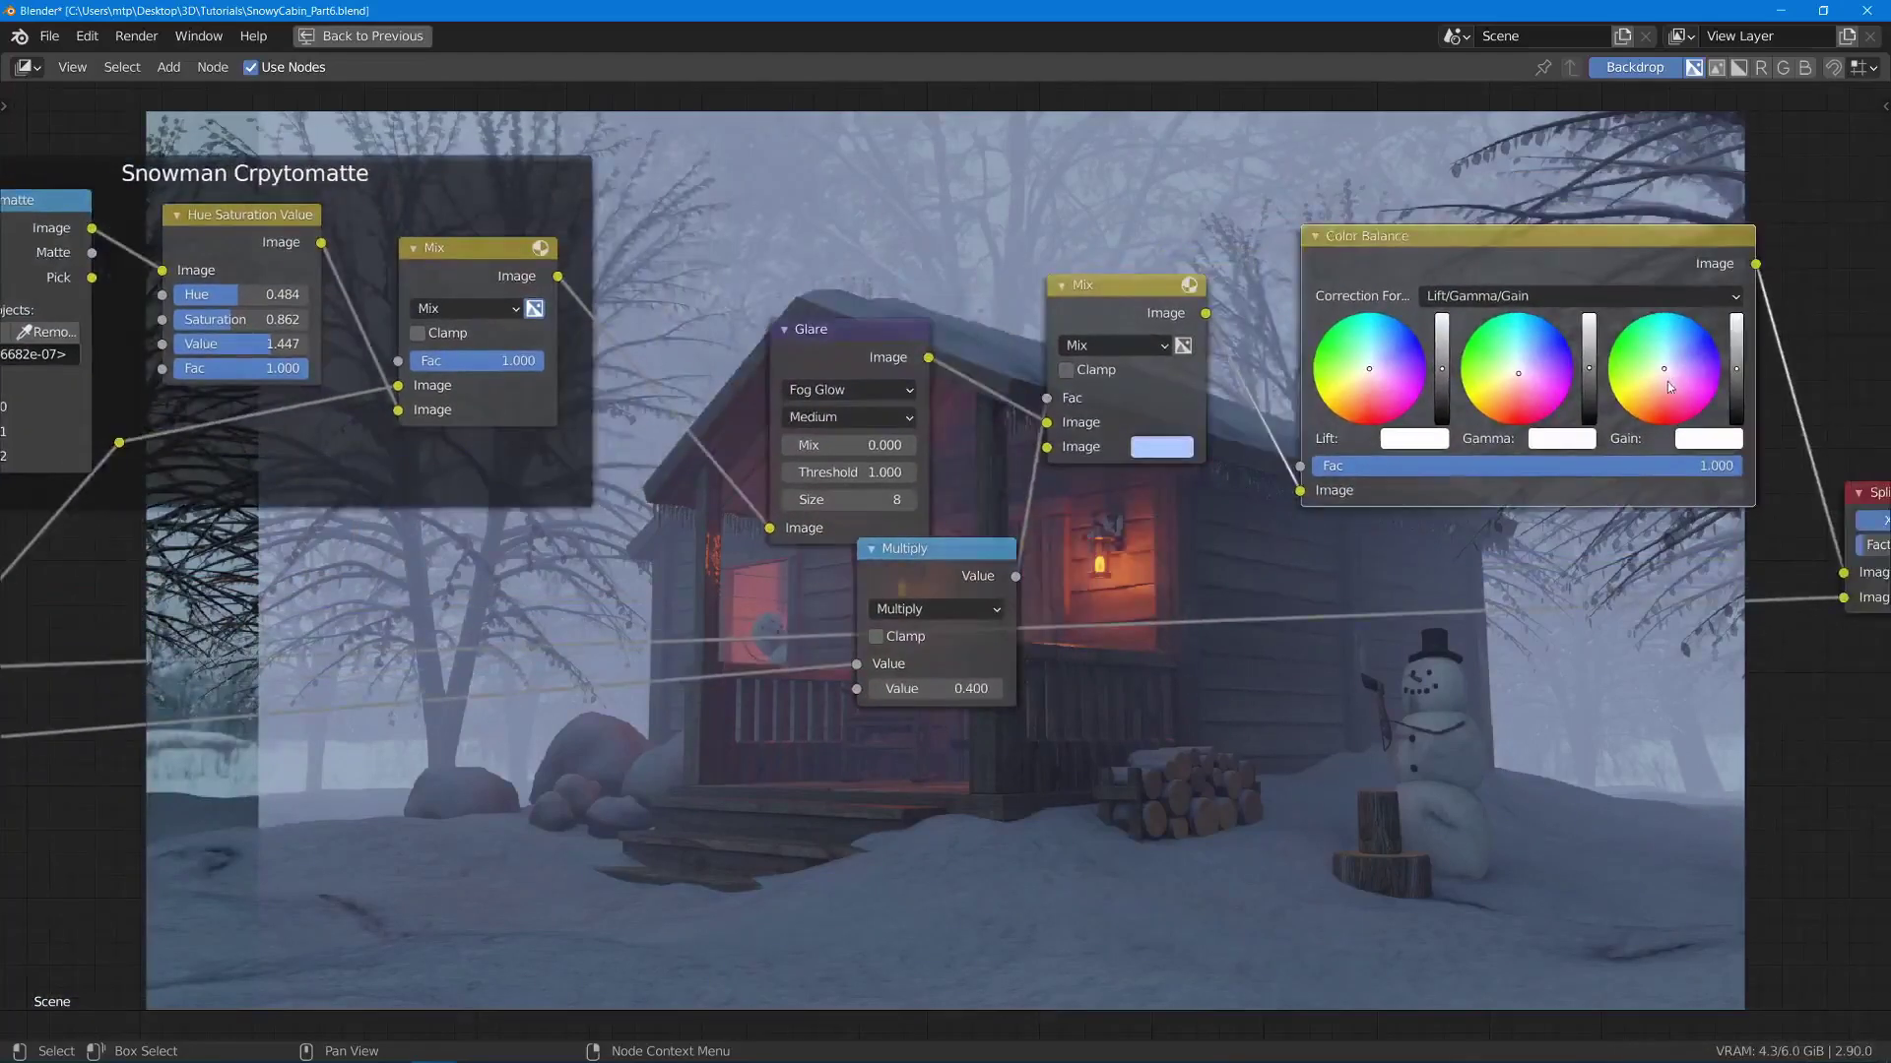
pyautogui.moveTo(1670, 387); pyautogui.dragTo(1659, 394)
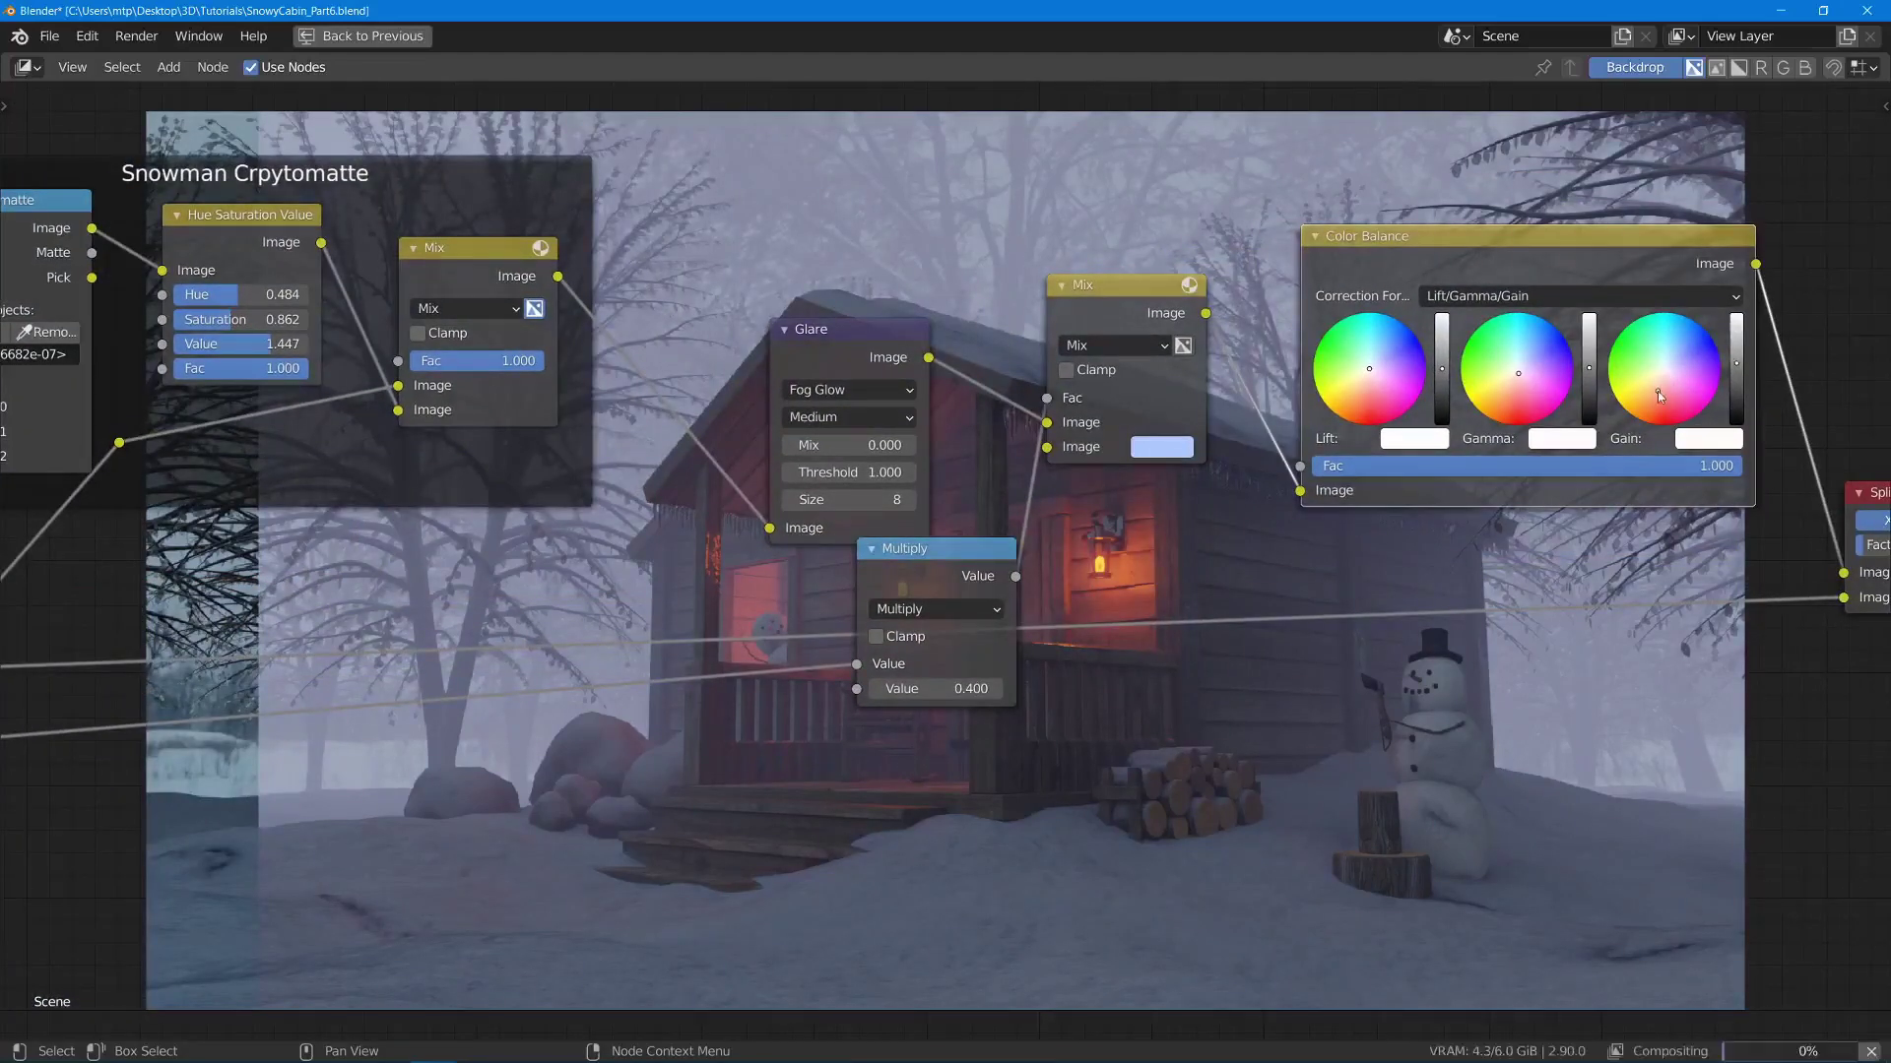
pyautogui.click(1376, 368)
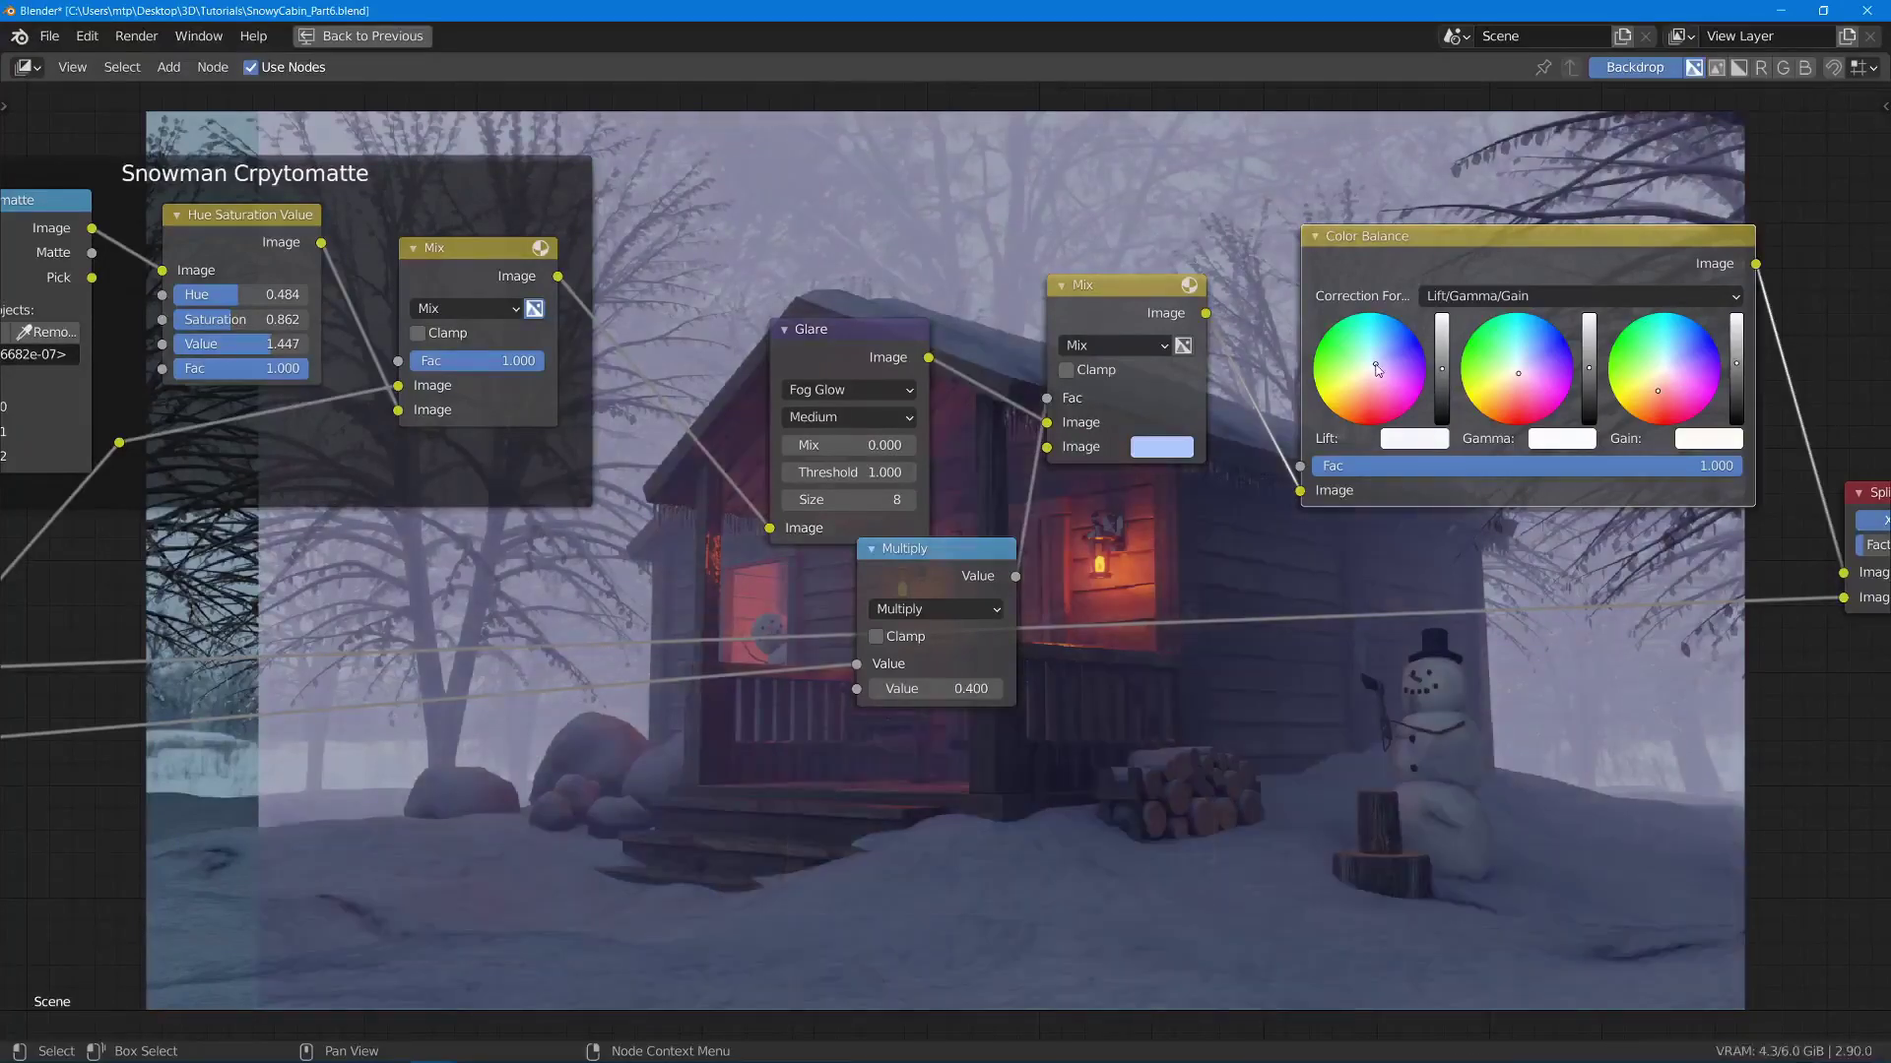
# - Mute and unmute the Color Balance node to compare the image with and without the grading
pyautogui.scroll(-4, 1376, 369)
pyautogui.moveTo(1376, 374); pyautogui.dragTo(1257, 341, button='middle')
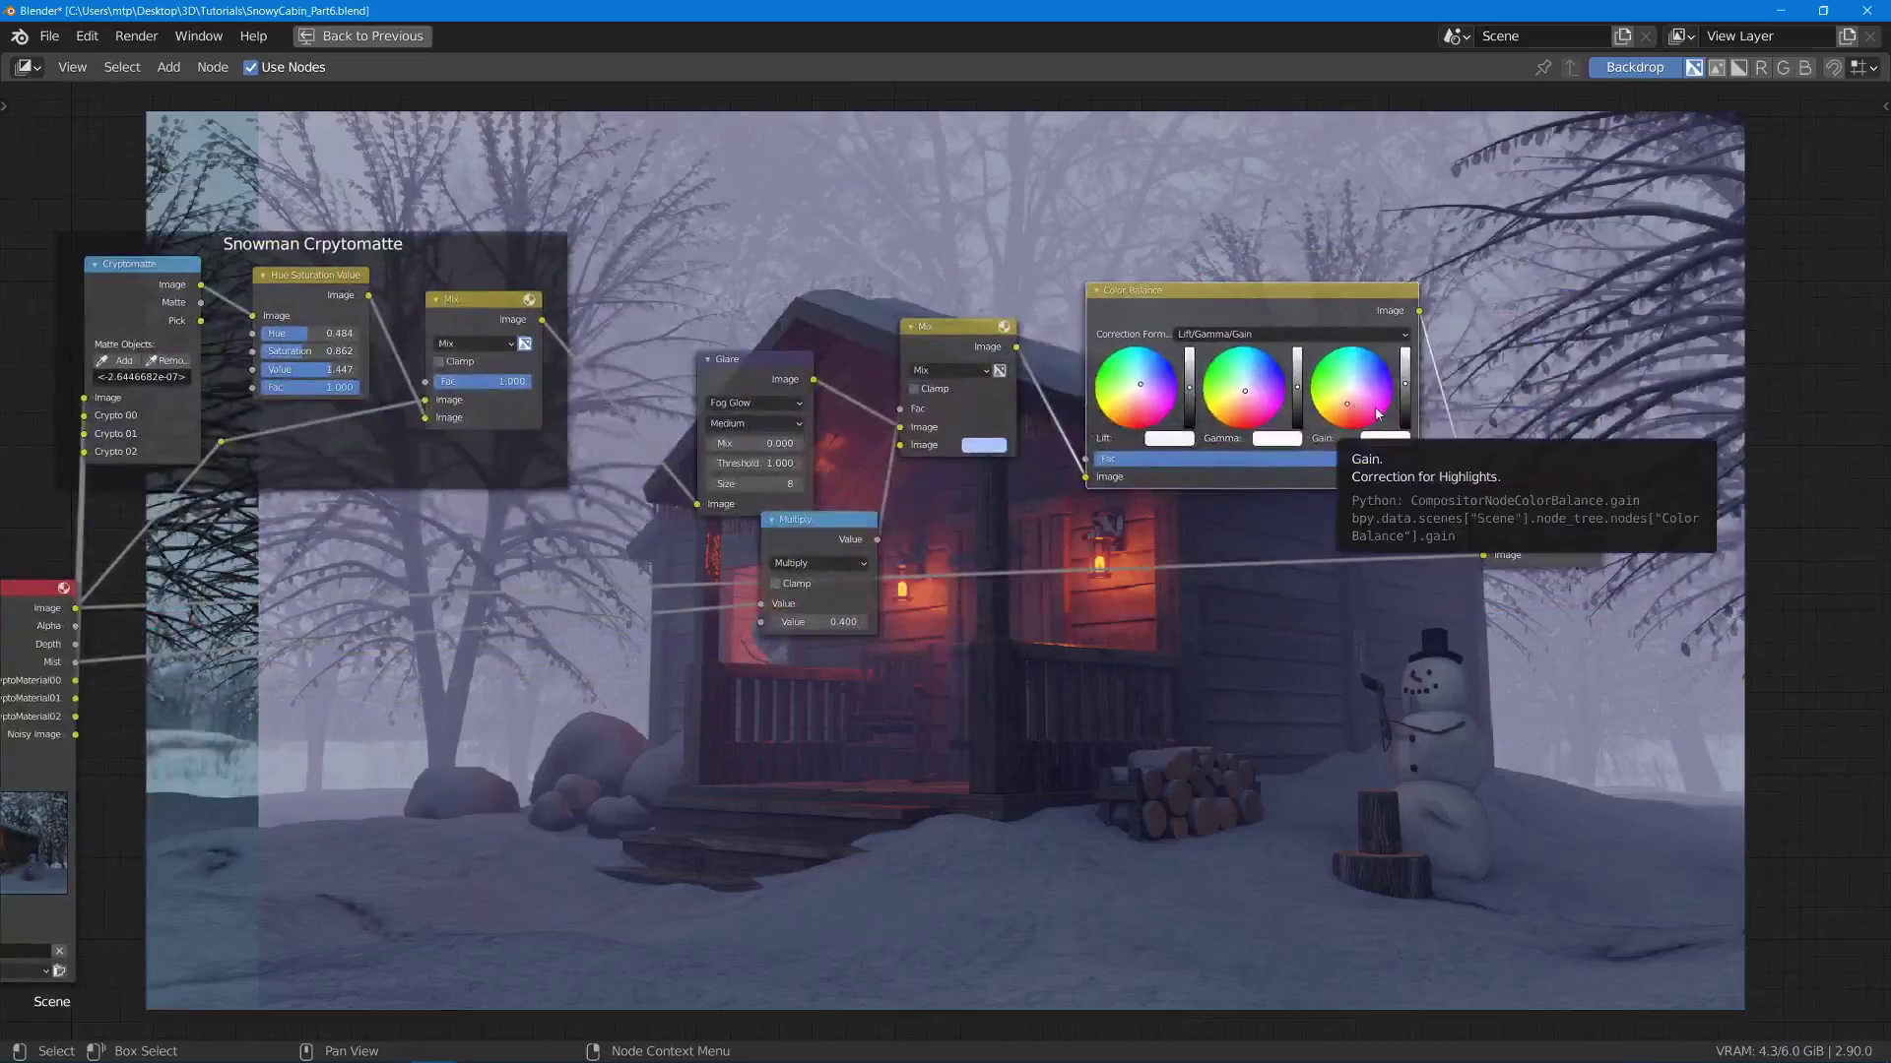
pyautogui.press('m')
pyautogui.press('m')
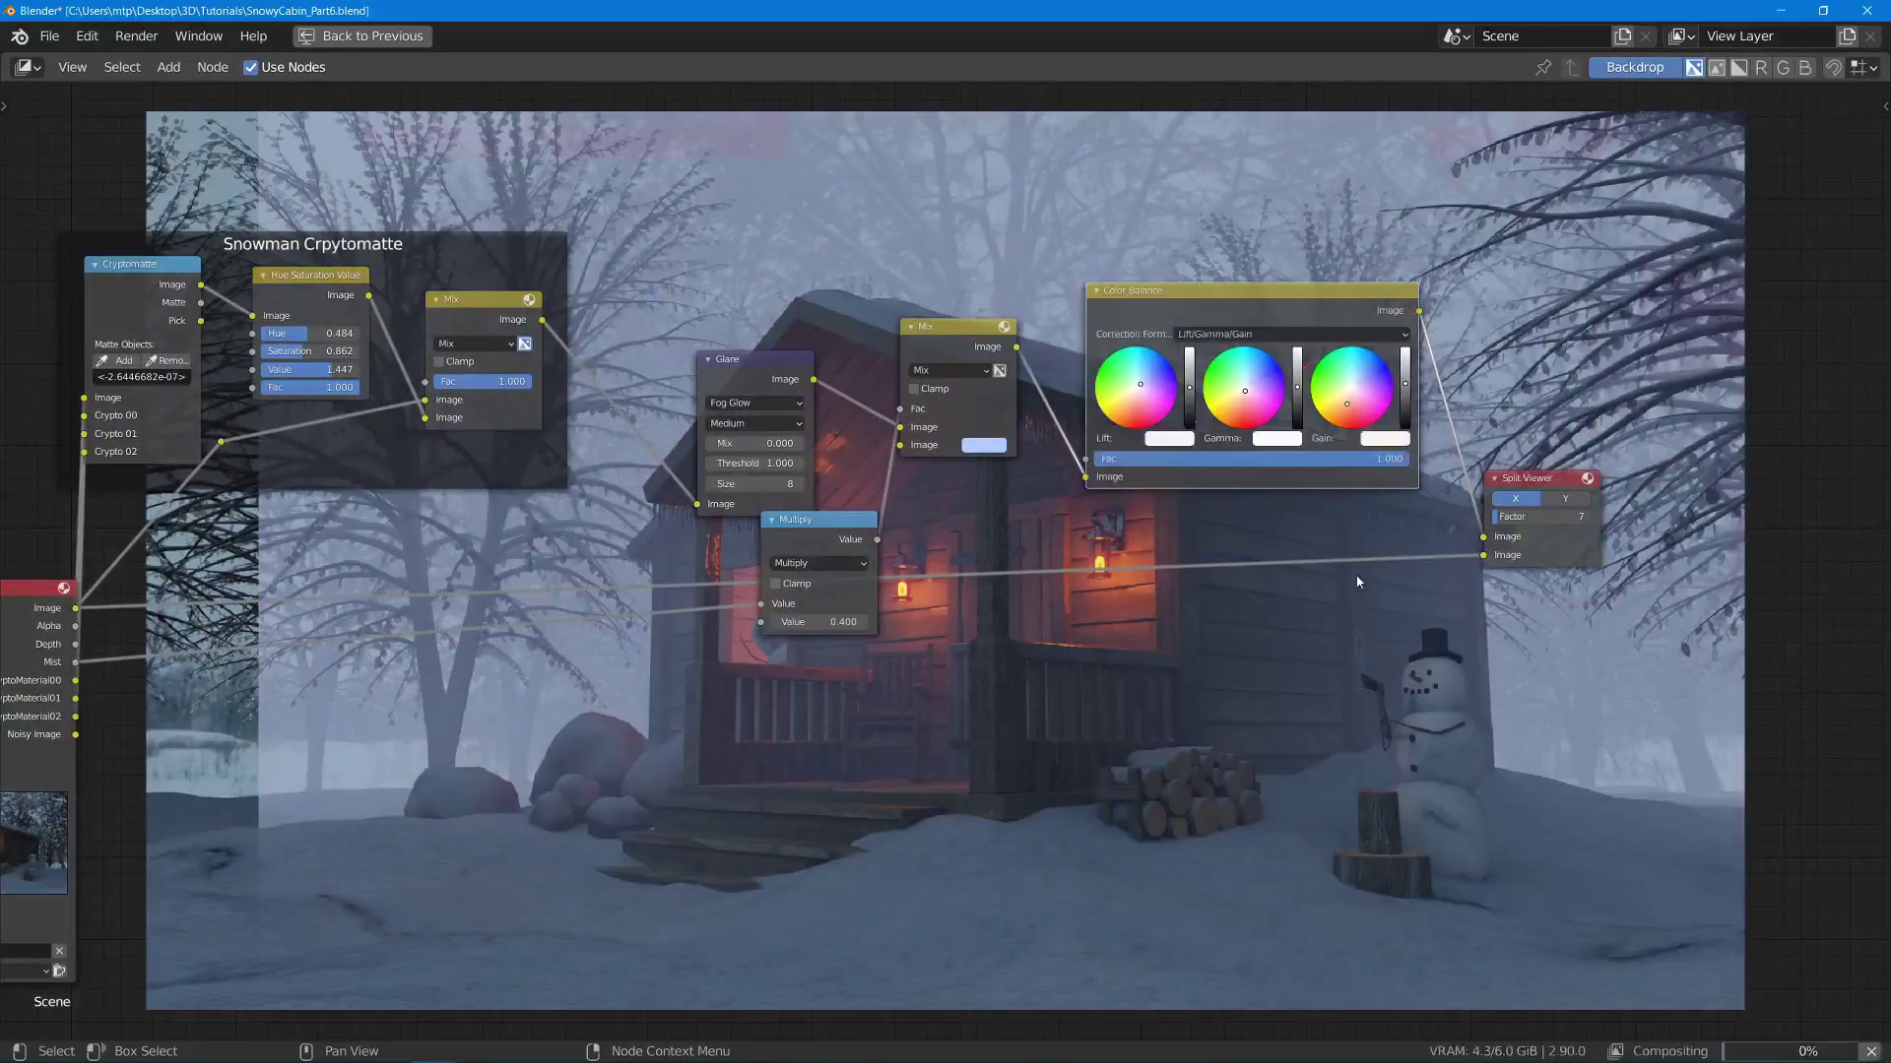
pyautogui.scroll(-3, 1357, 581)
pyautogui.moveTo(1326, 559); pyautogui.dragTo(1329, 329, button='middle')
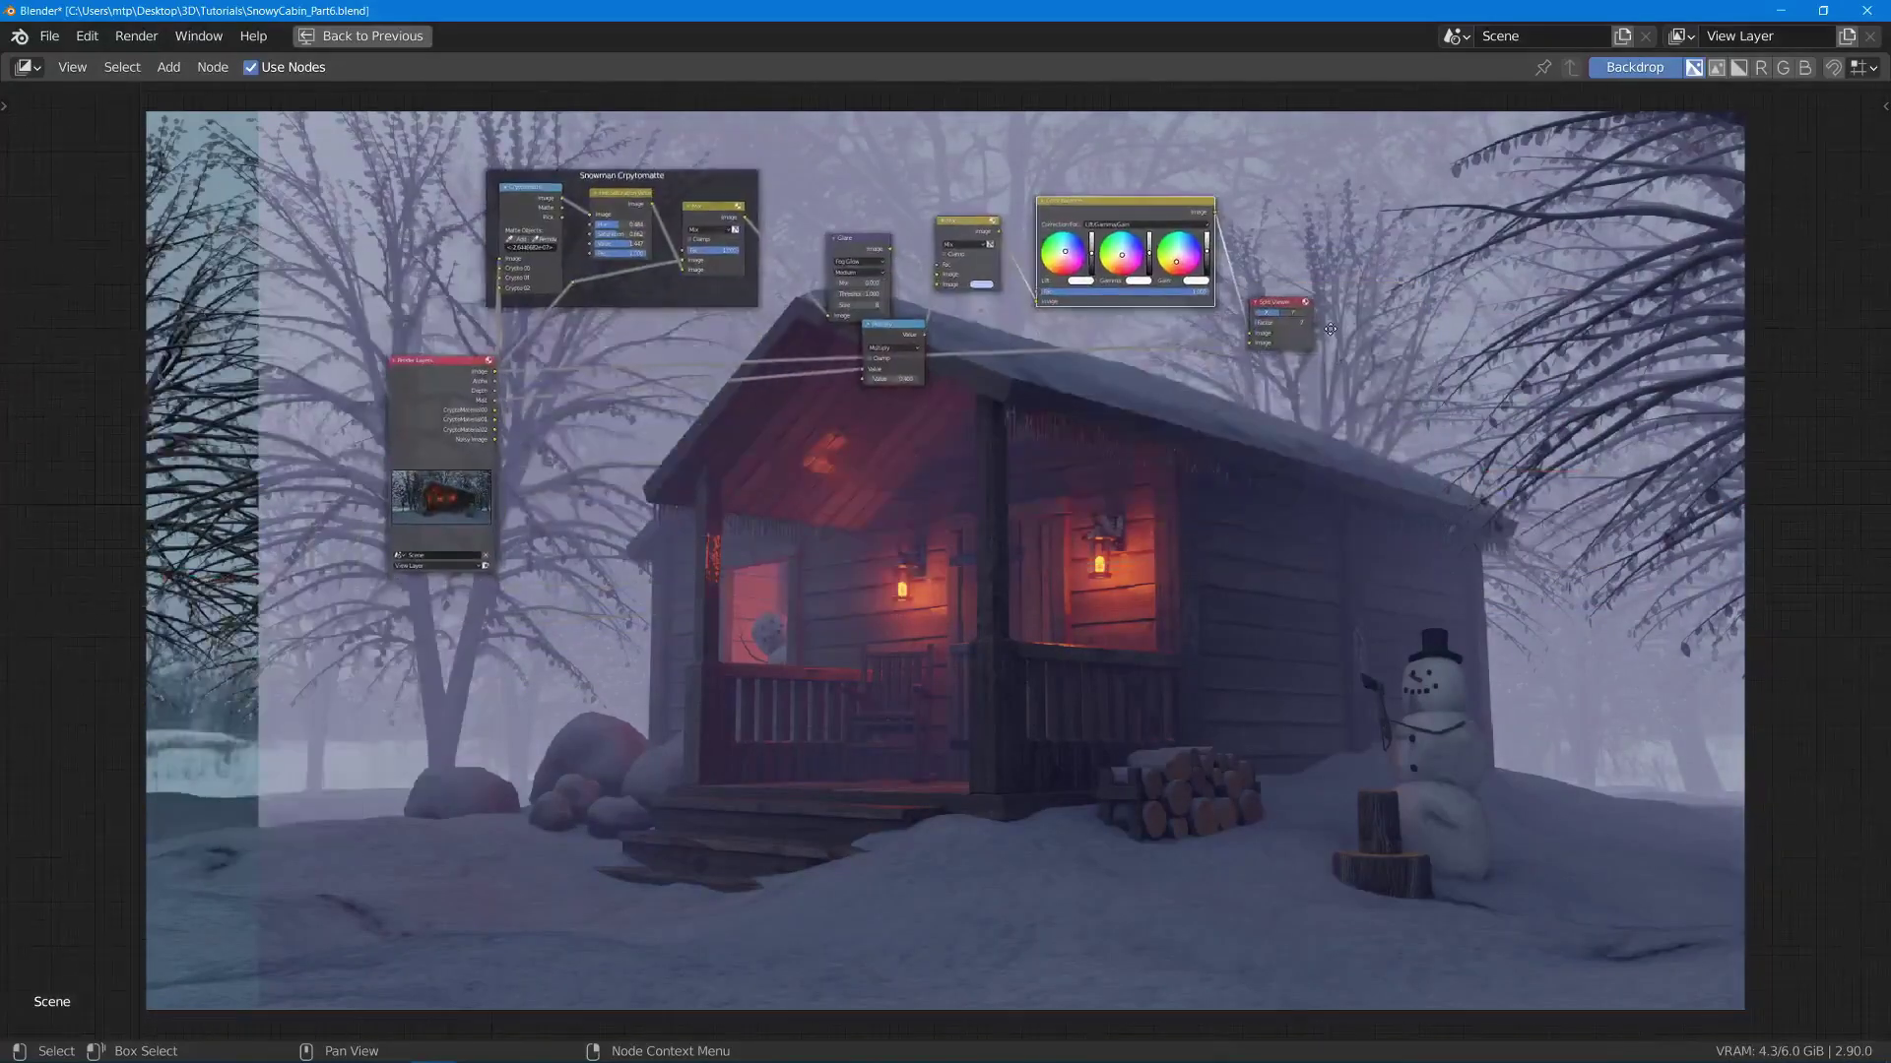
pyautogui.scroll(6, 1274, 238)
pyautogui.moveTo(1274, 238); pyautogui.dragTo(1175, 557, button='middle')
pyautogui.scroll(3, 1204, 236)
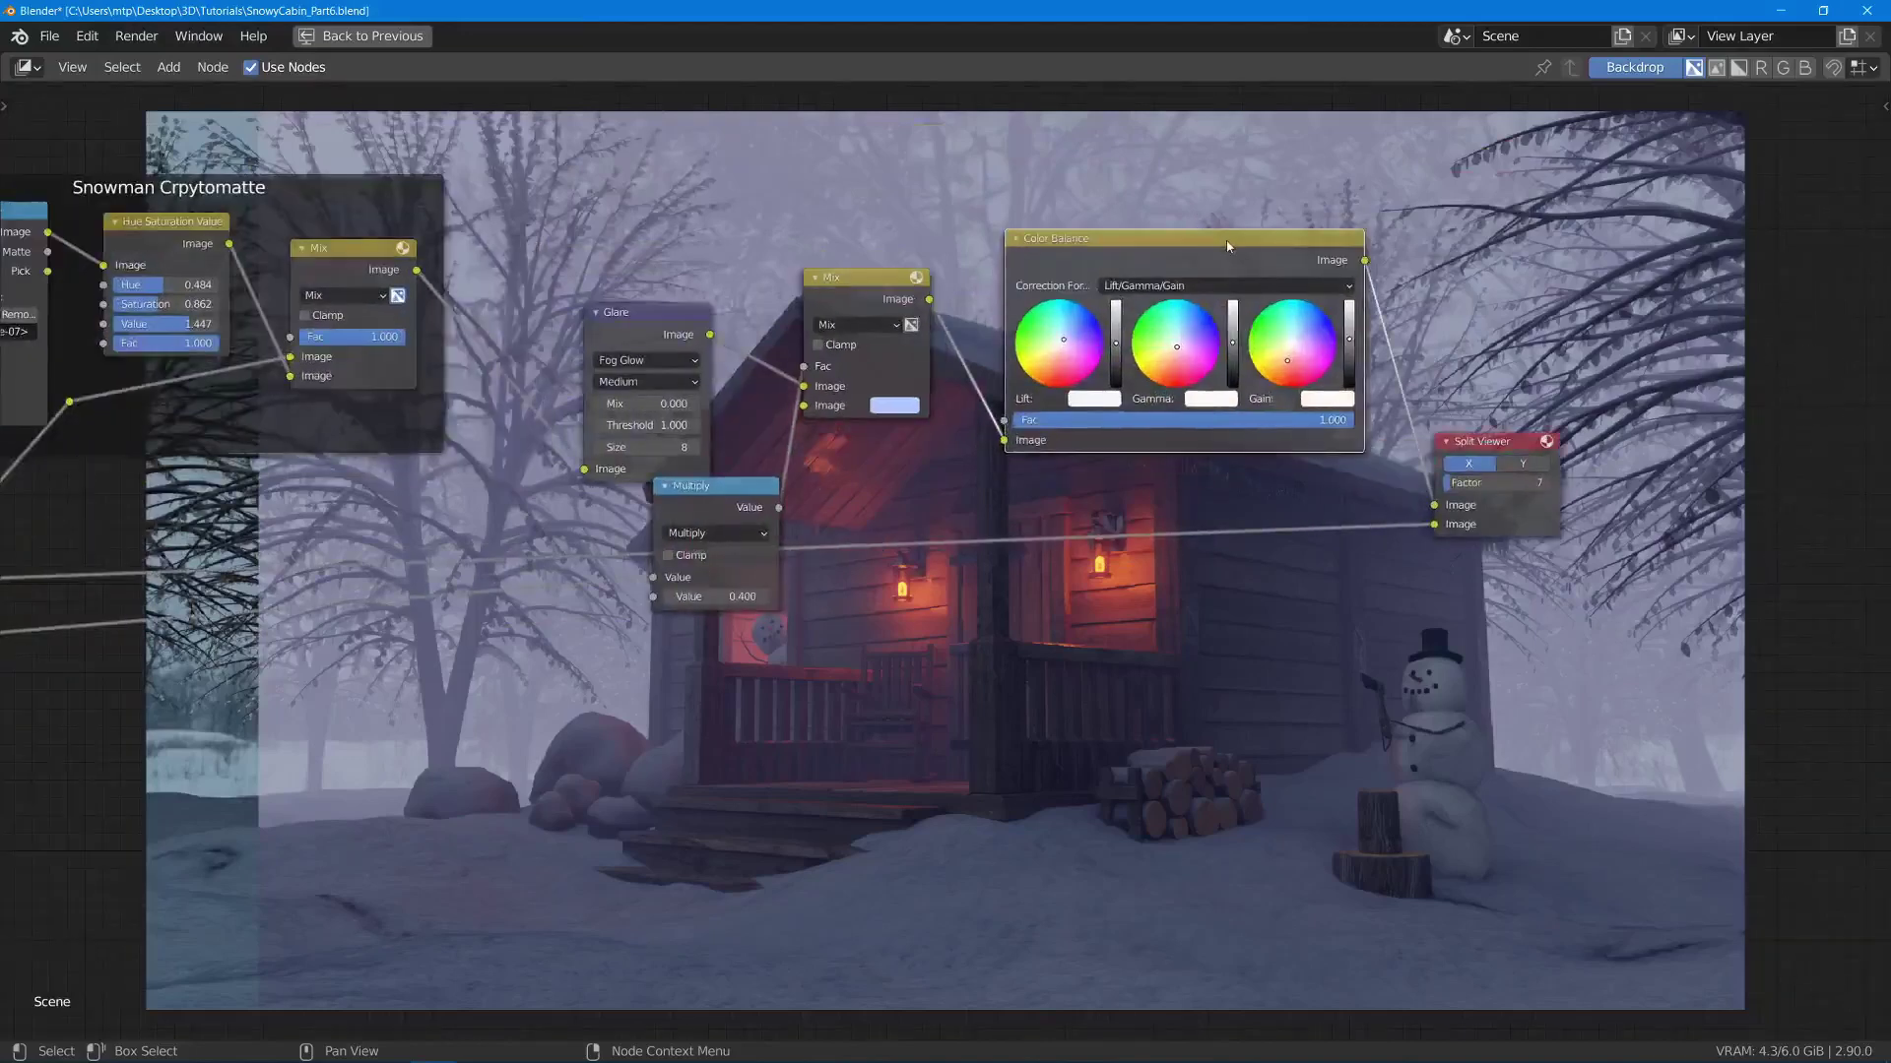
# - Delete the Color Balance node and reconnect the second Mix node's output to the Split Viewer
pyautogui.moveTo(1228, 246); pyautogui.dragTo(1280, 212)
pyautogui.press('Delete')
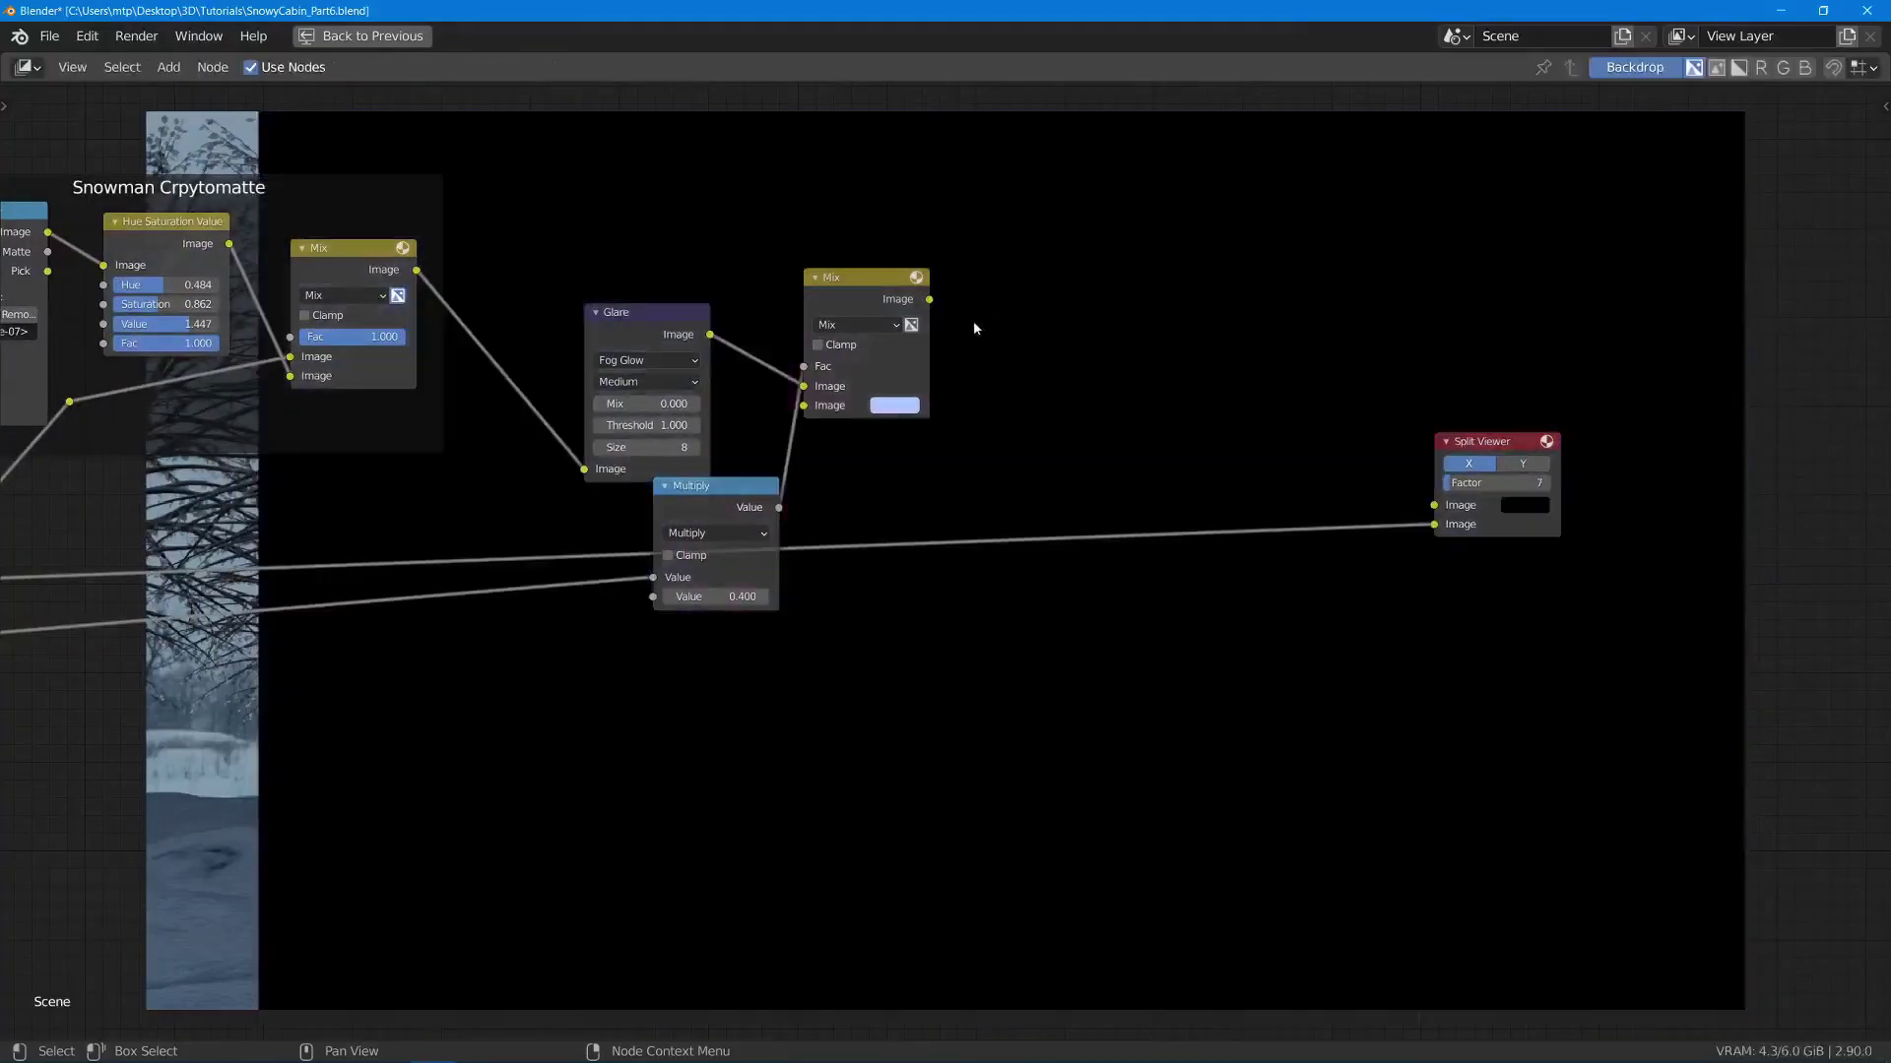
pyautogui.moveTo(929, 300); pyautogui.dragTo(1154, 408)
# - Move the second Mix node and the Multiply node away from the Glare node, with Multiply below Mix
pyautogui.moveTo(938, 381); pyautogui.dragTo(1269, 413, button='middle')
pyautogui.scroll(-3, 1506, 438)
pyautogui.moveTo(1008, 315); pyautogui.dragTo(1219, 419)
pyautogui.press('g')
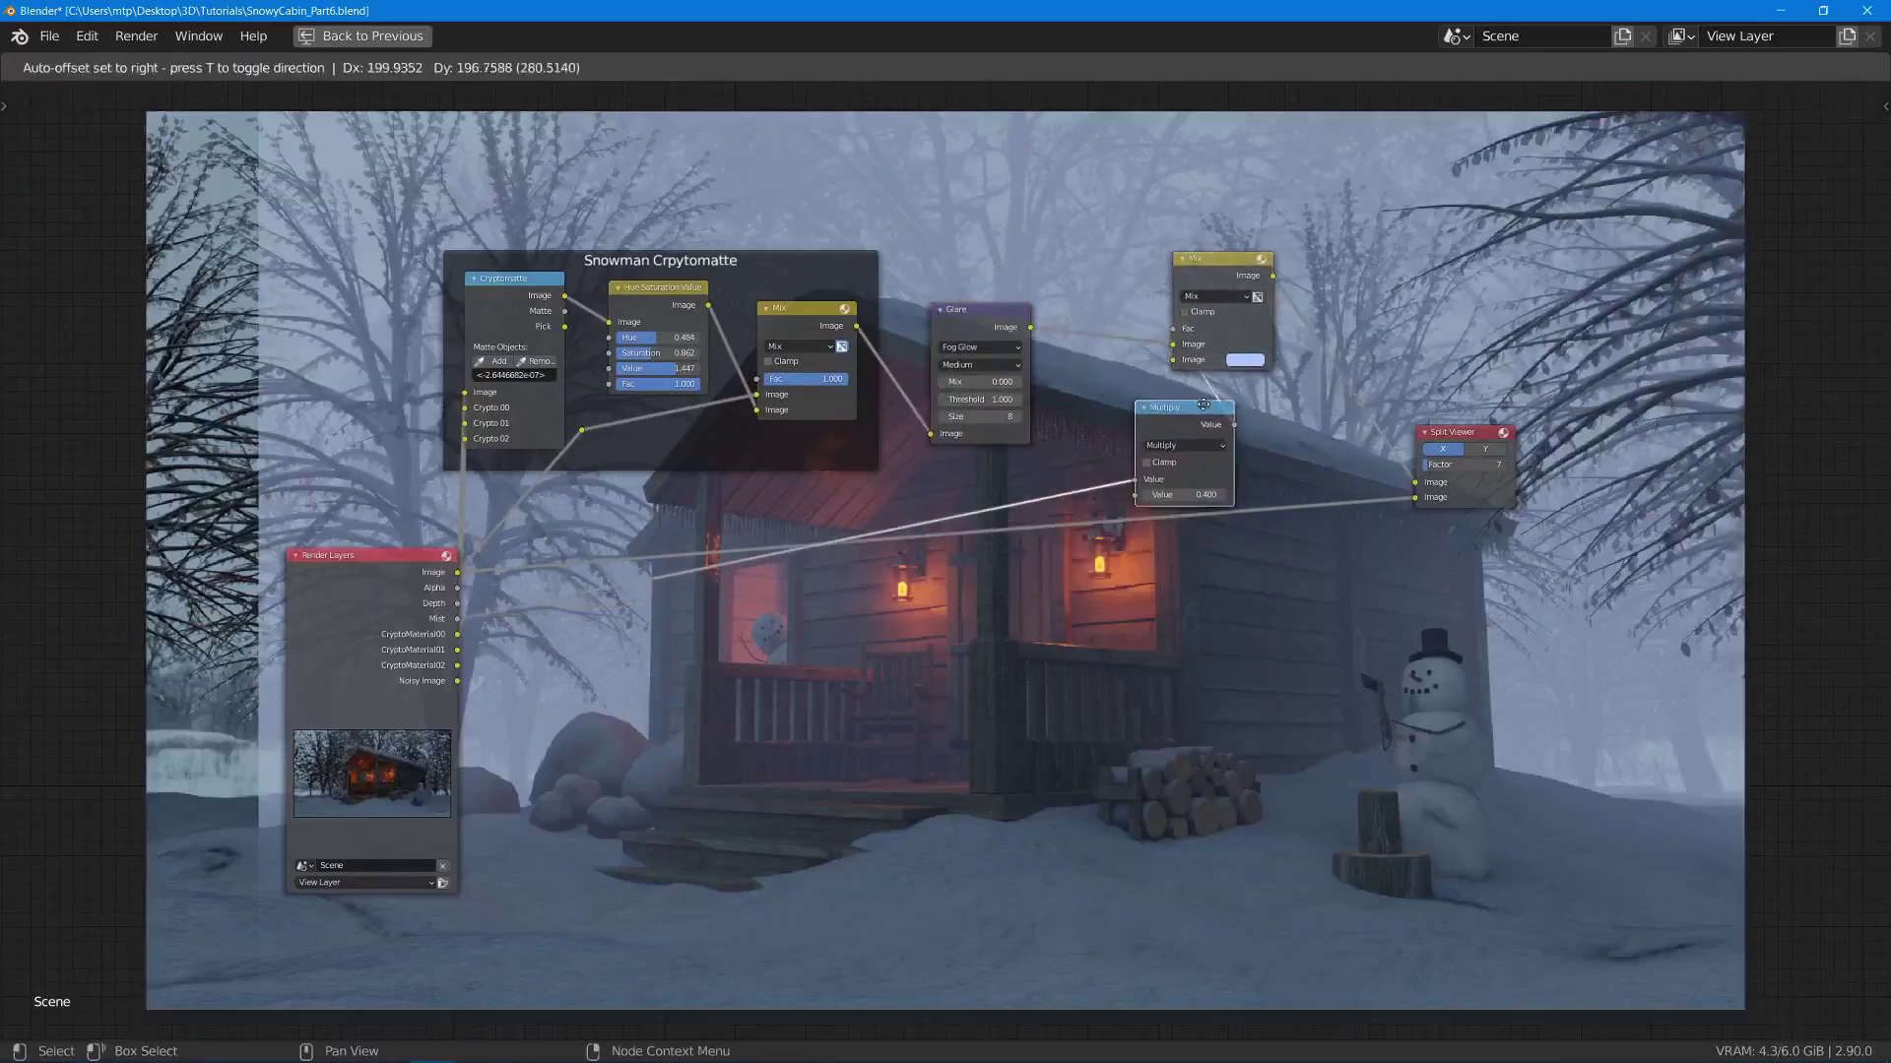
pyautogui.click(1283, 346)
# - Add a Frame above the Glare node and place the second Mix and Multiply nodes inside it
pyautogui.click(1217, 571)
pyautogui.press('F3')
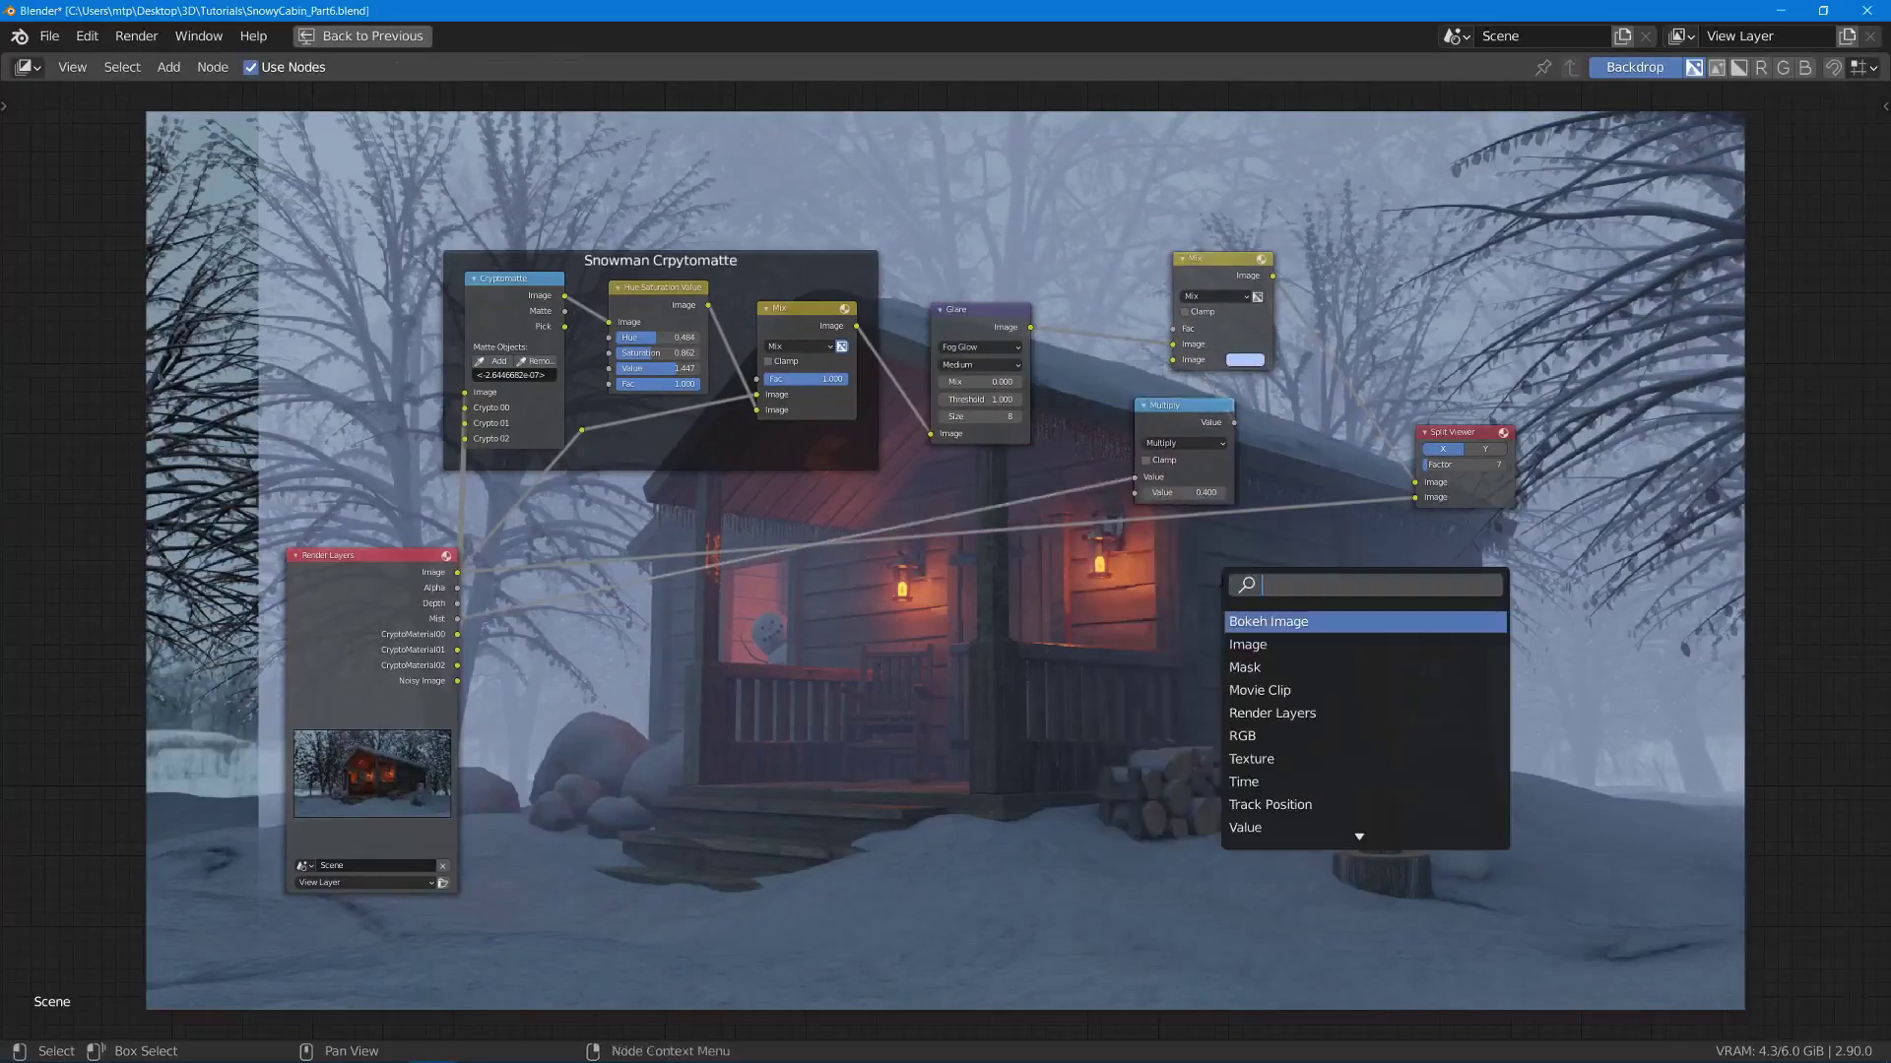
pyautogui.write('fra')
pyautogui.press('Return')
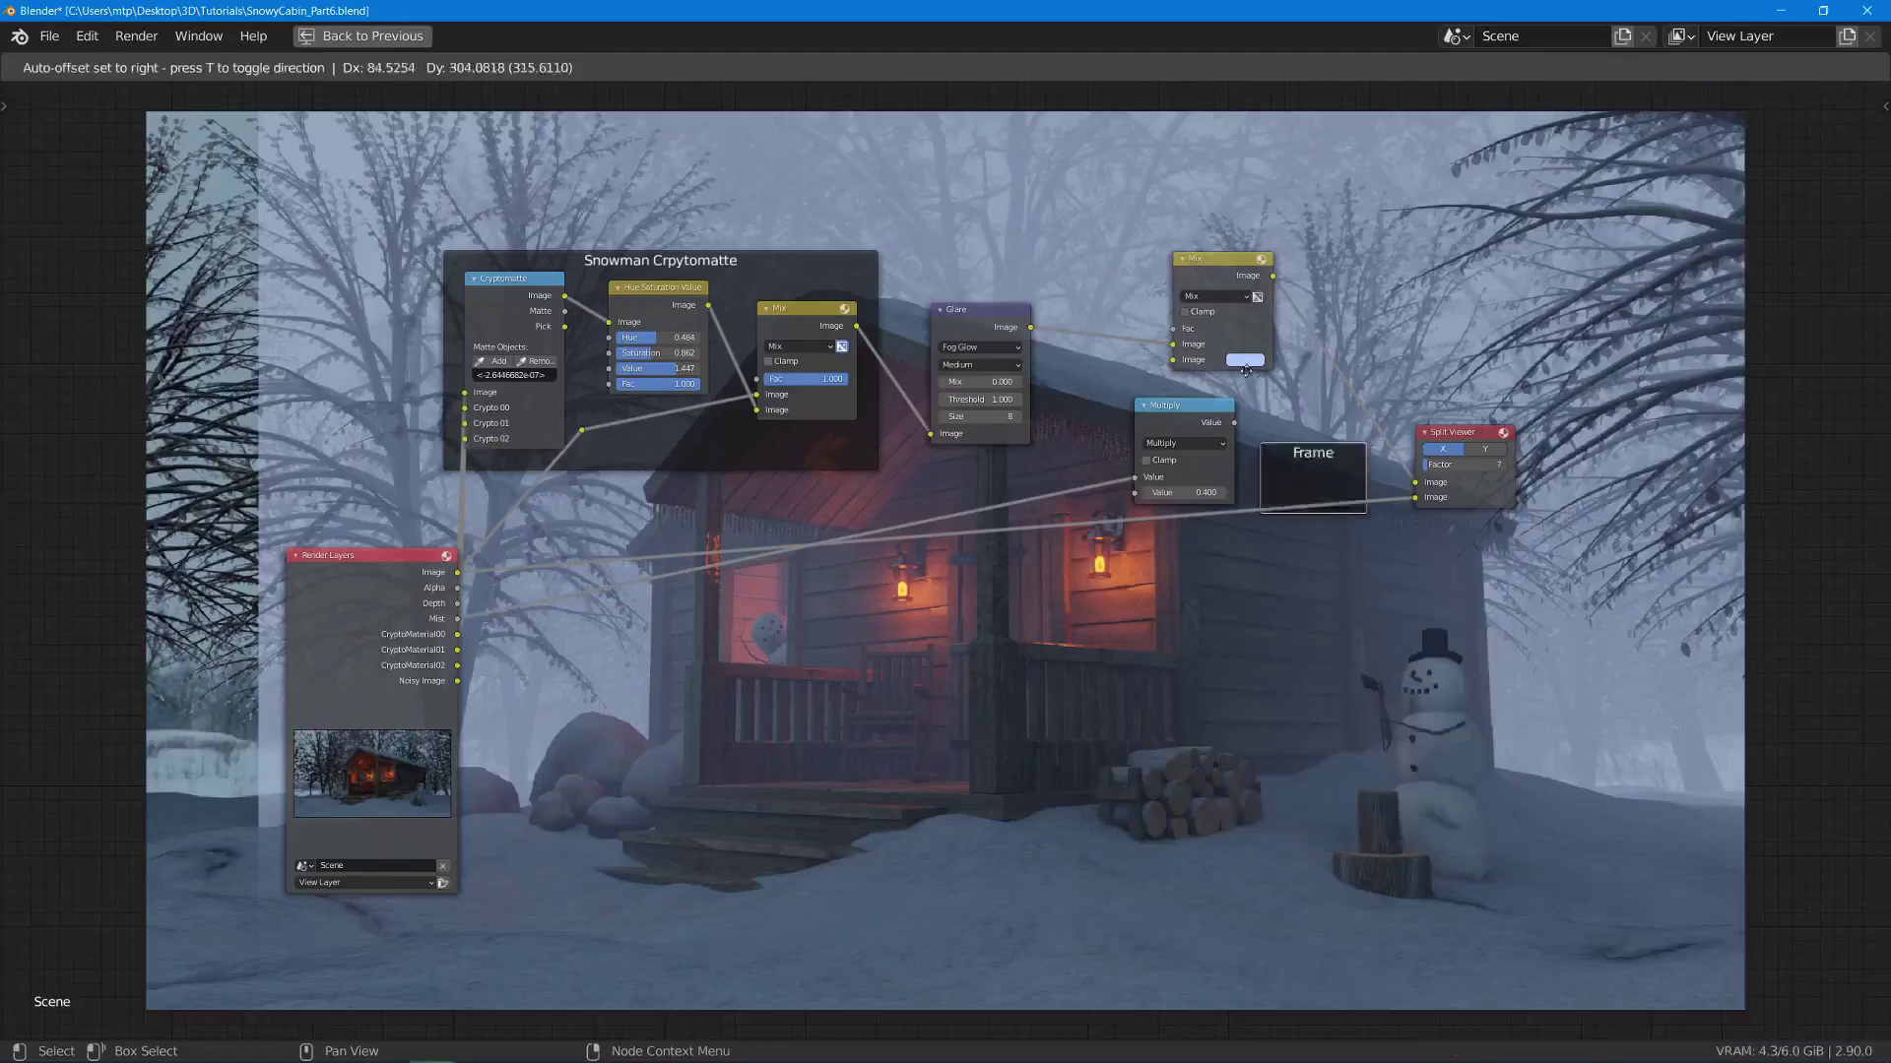
pyautogui.click(1119, 169)
pyautogui.moveTo(1201, 278); pyautogui.dragTo(1188, 223)
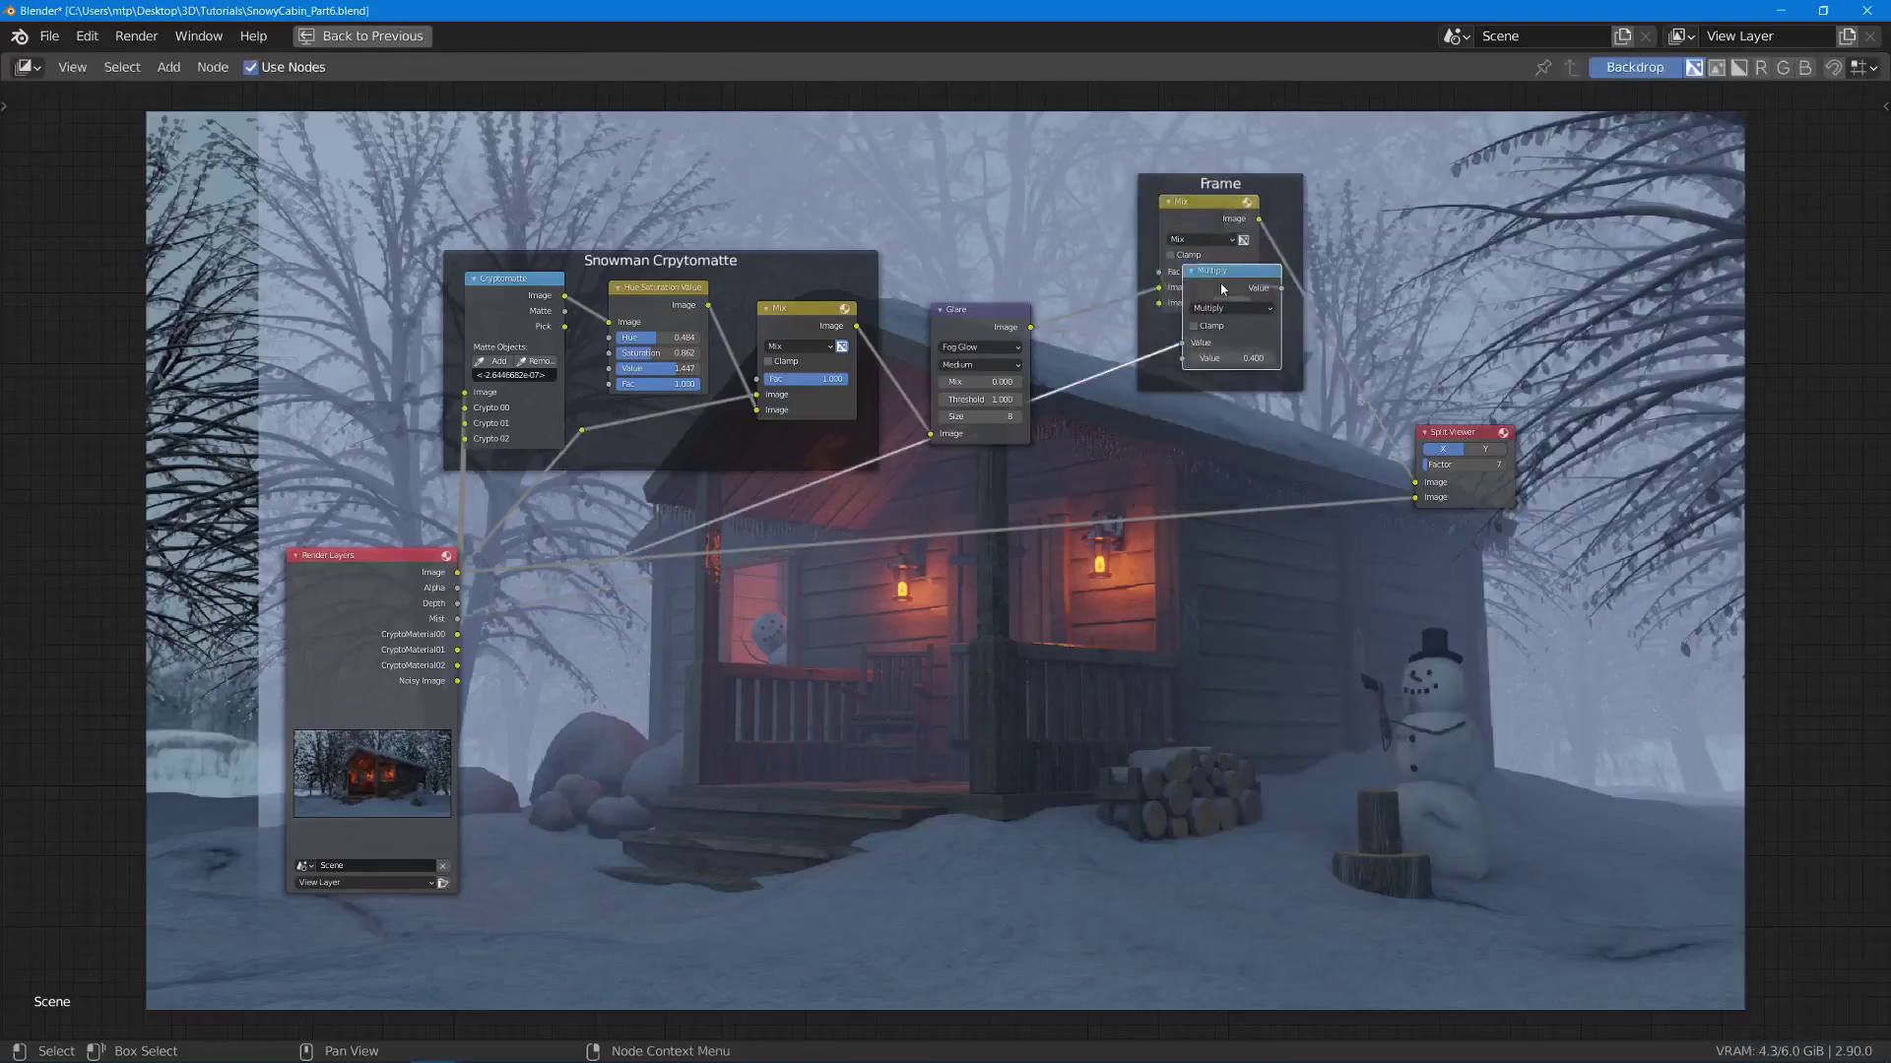
pyautogui.moveTo(1172, 422); pyautogui.dragTo(1208, 380)
# - Label the new frame "Fog" and save the file
pyautogui.click(1223, 191)
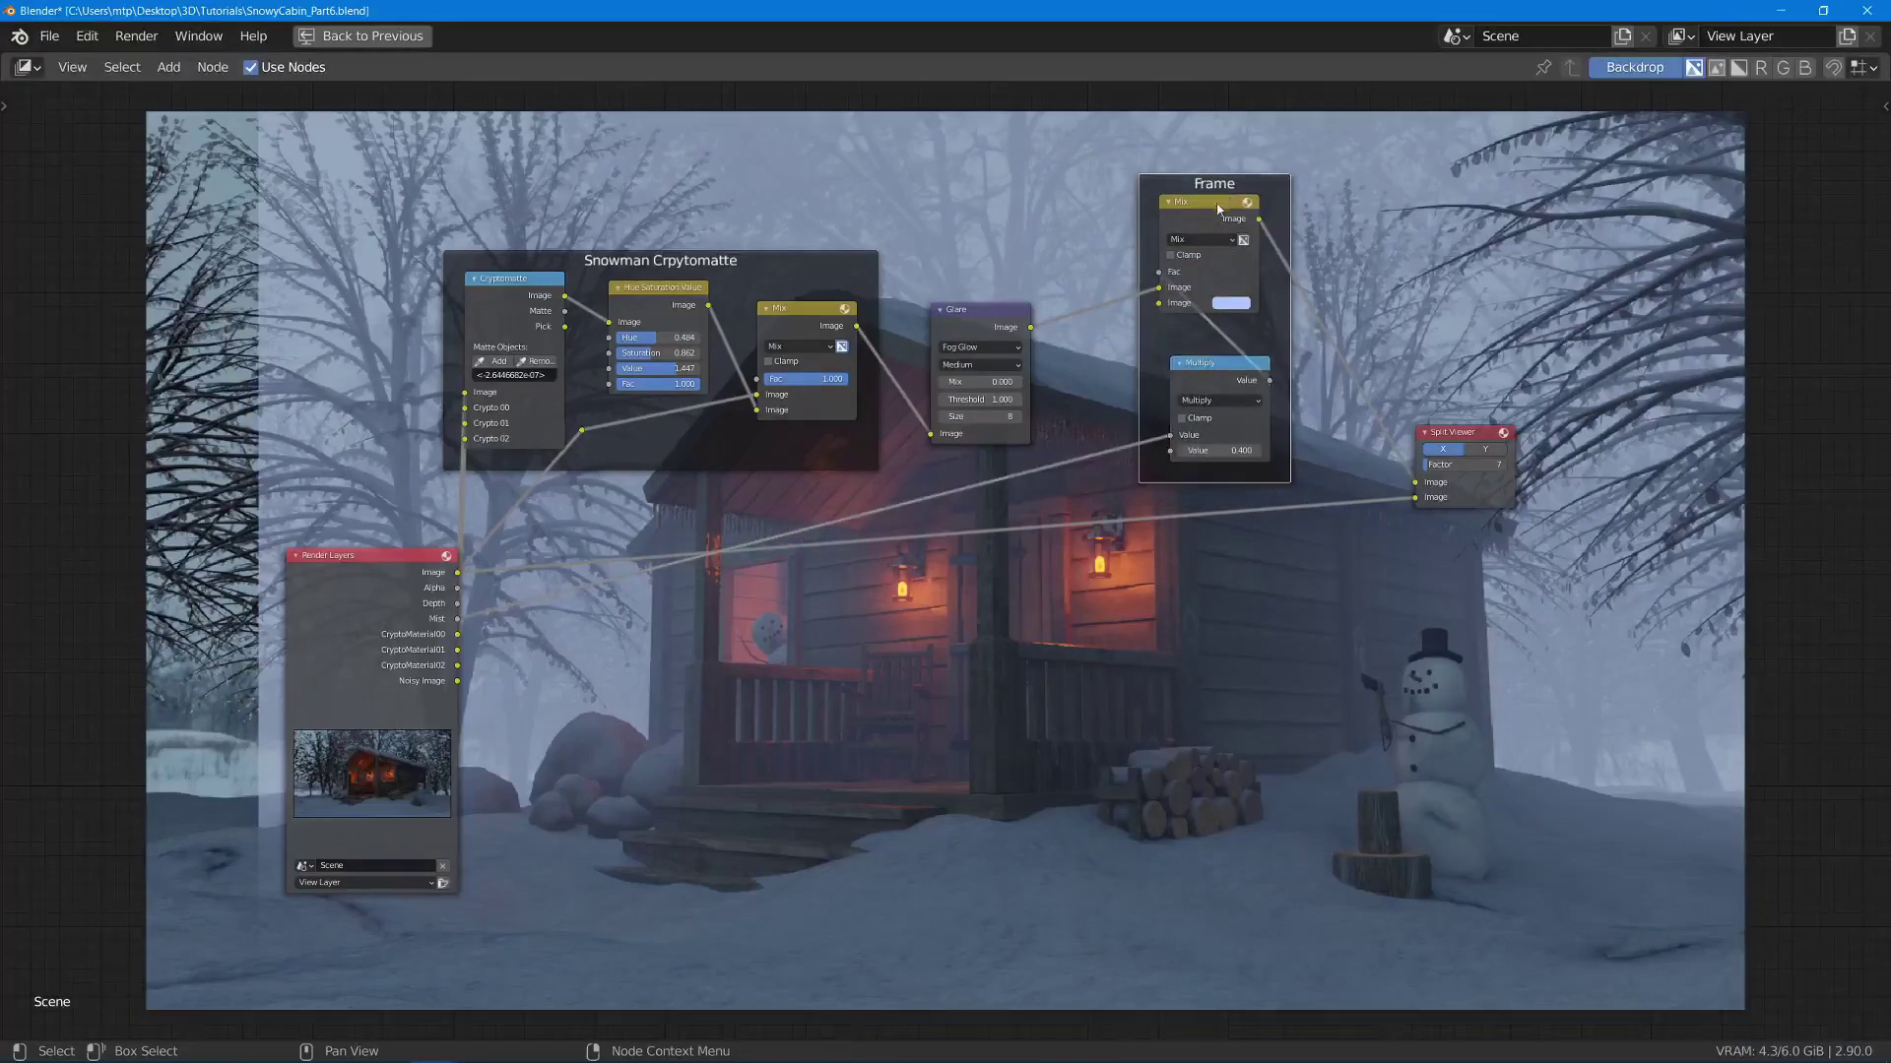
pyautogui.press('F2')
pyautogui.write('Fog')
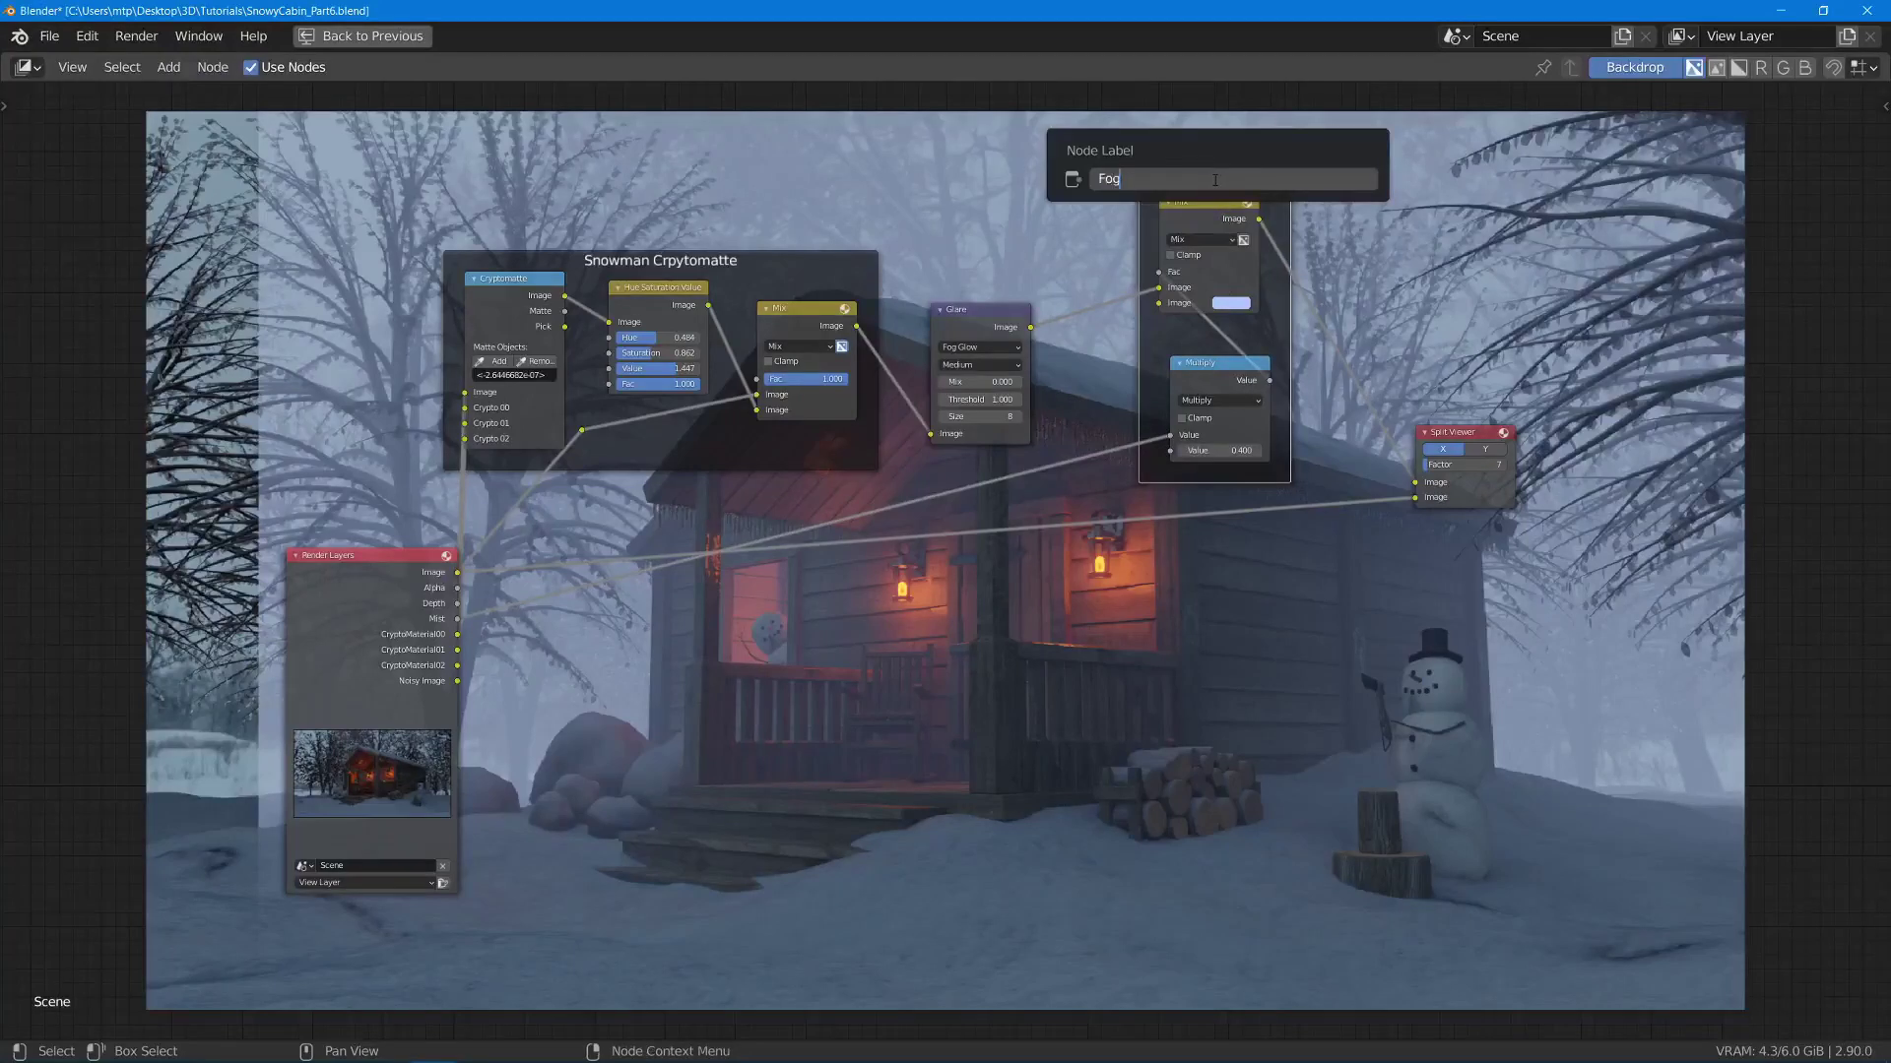
pyautogui.press('Return')
pyautogui.hotkey('ctrl', 's')
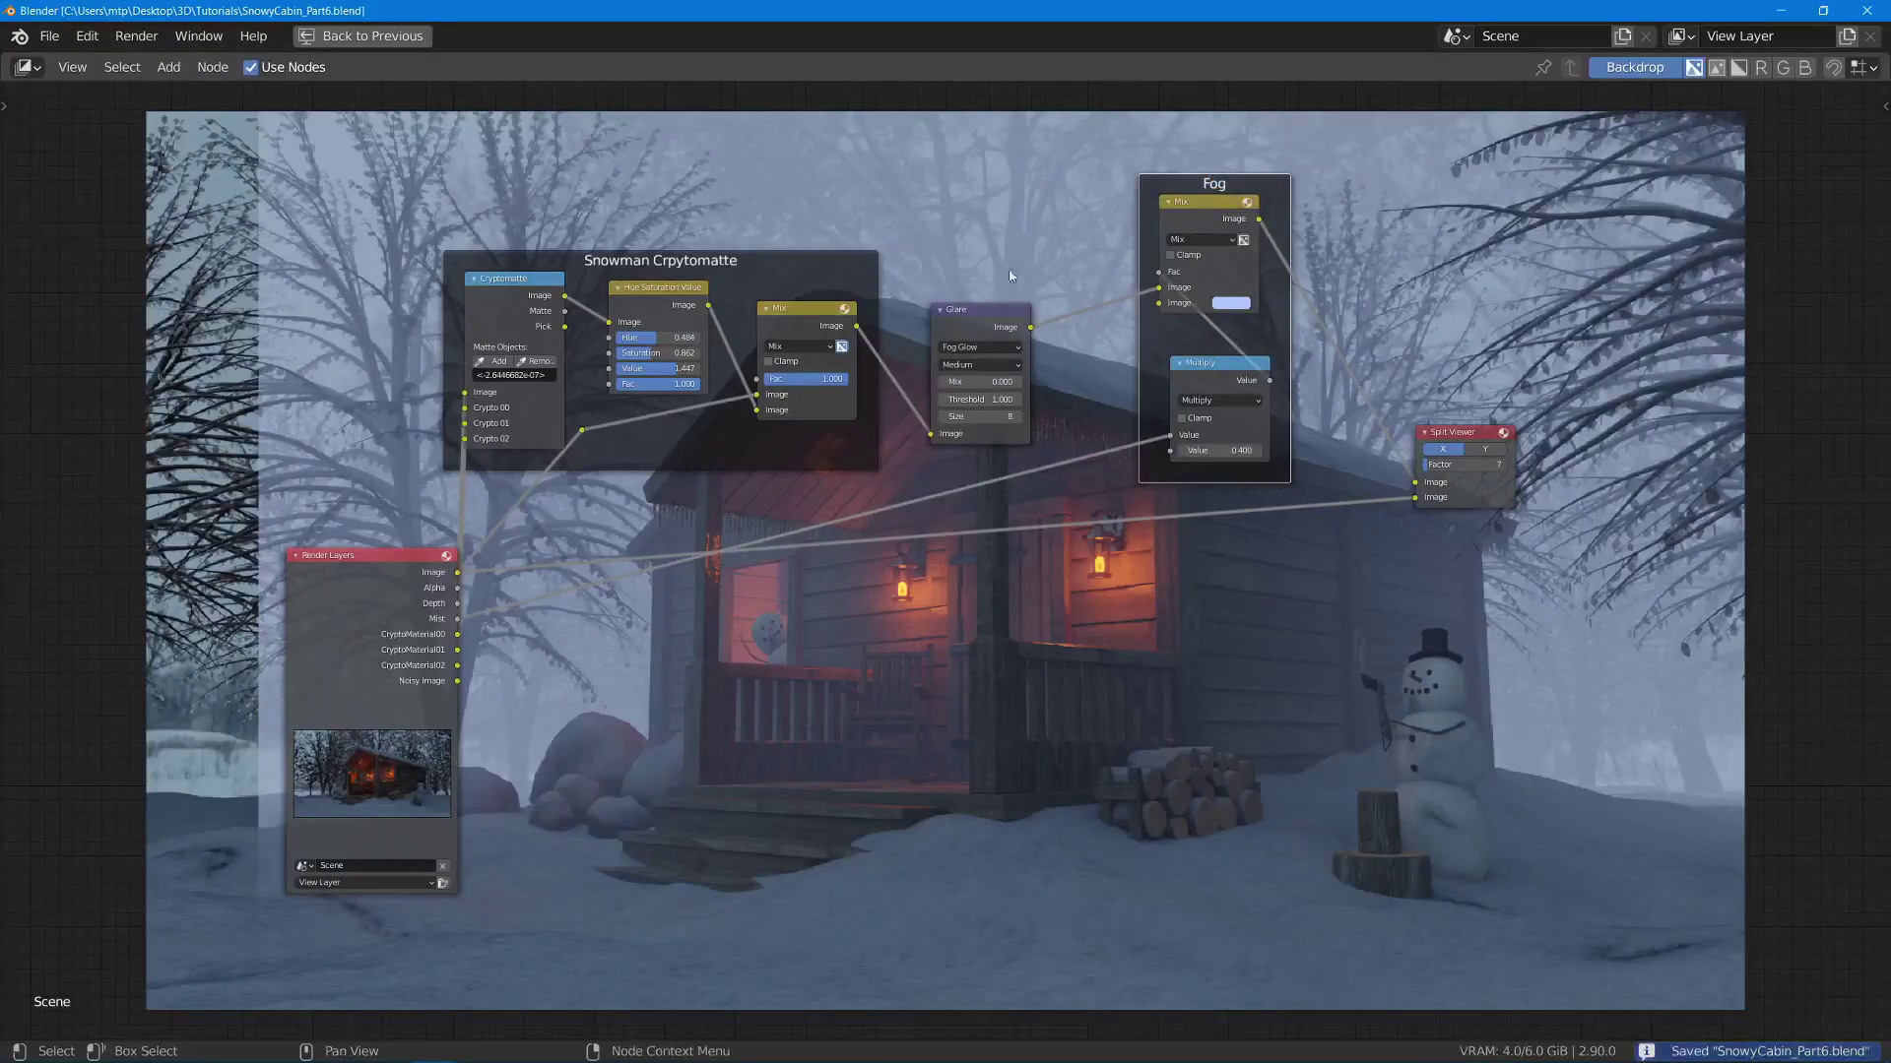
# - Set the Split Viewer's factor to 0 so the backdrop shows only the composited image
pyautogui.moveTo(1163, 389); pyautogui.dragTo(1065, 346, button='middle')
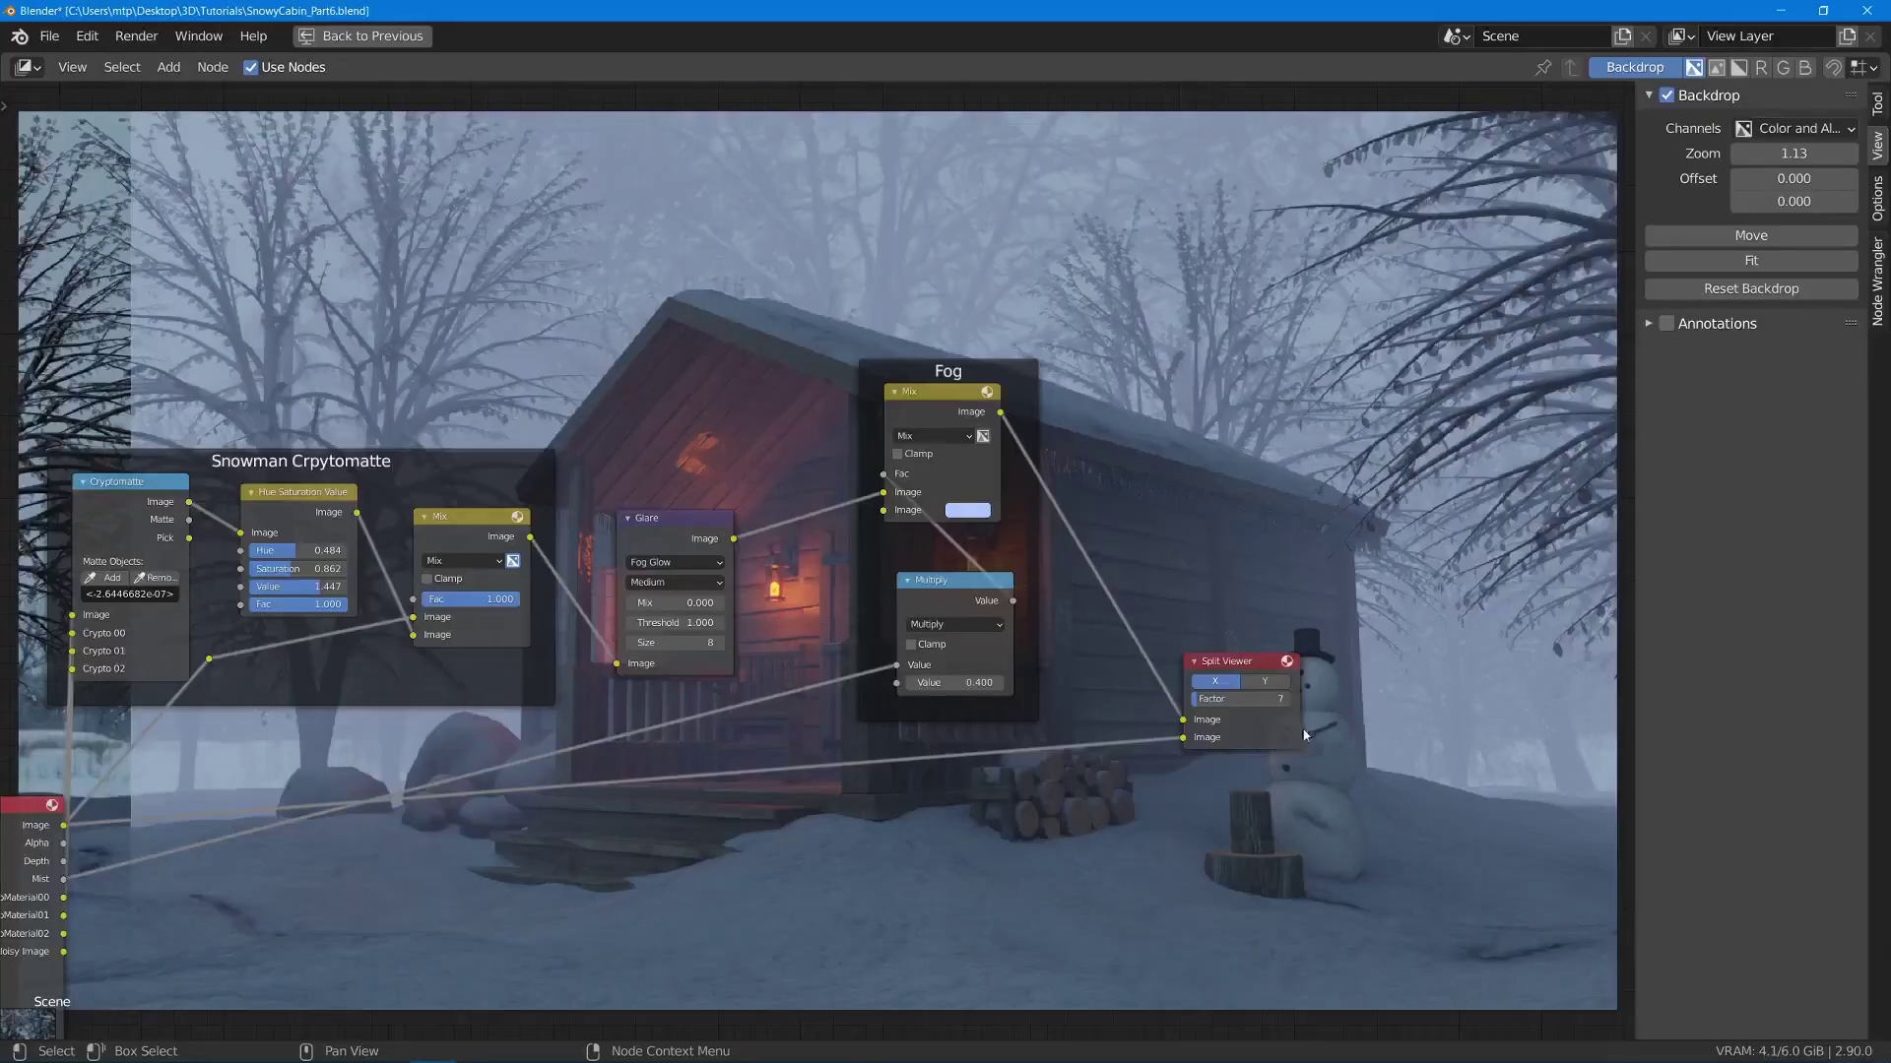
pyautogui.scroll(4, 1304, 735)
pyautogui.moveTo(1350, 756)
pyautogui.mouseDown()
pyautogui.moveTo(1389, 756)
pyautogui.moveTo(1334, 756)
pyautogui.mouseUp()
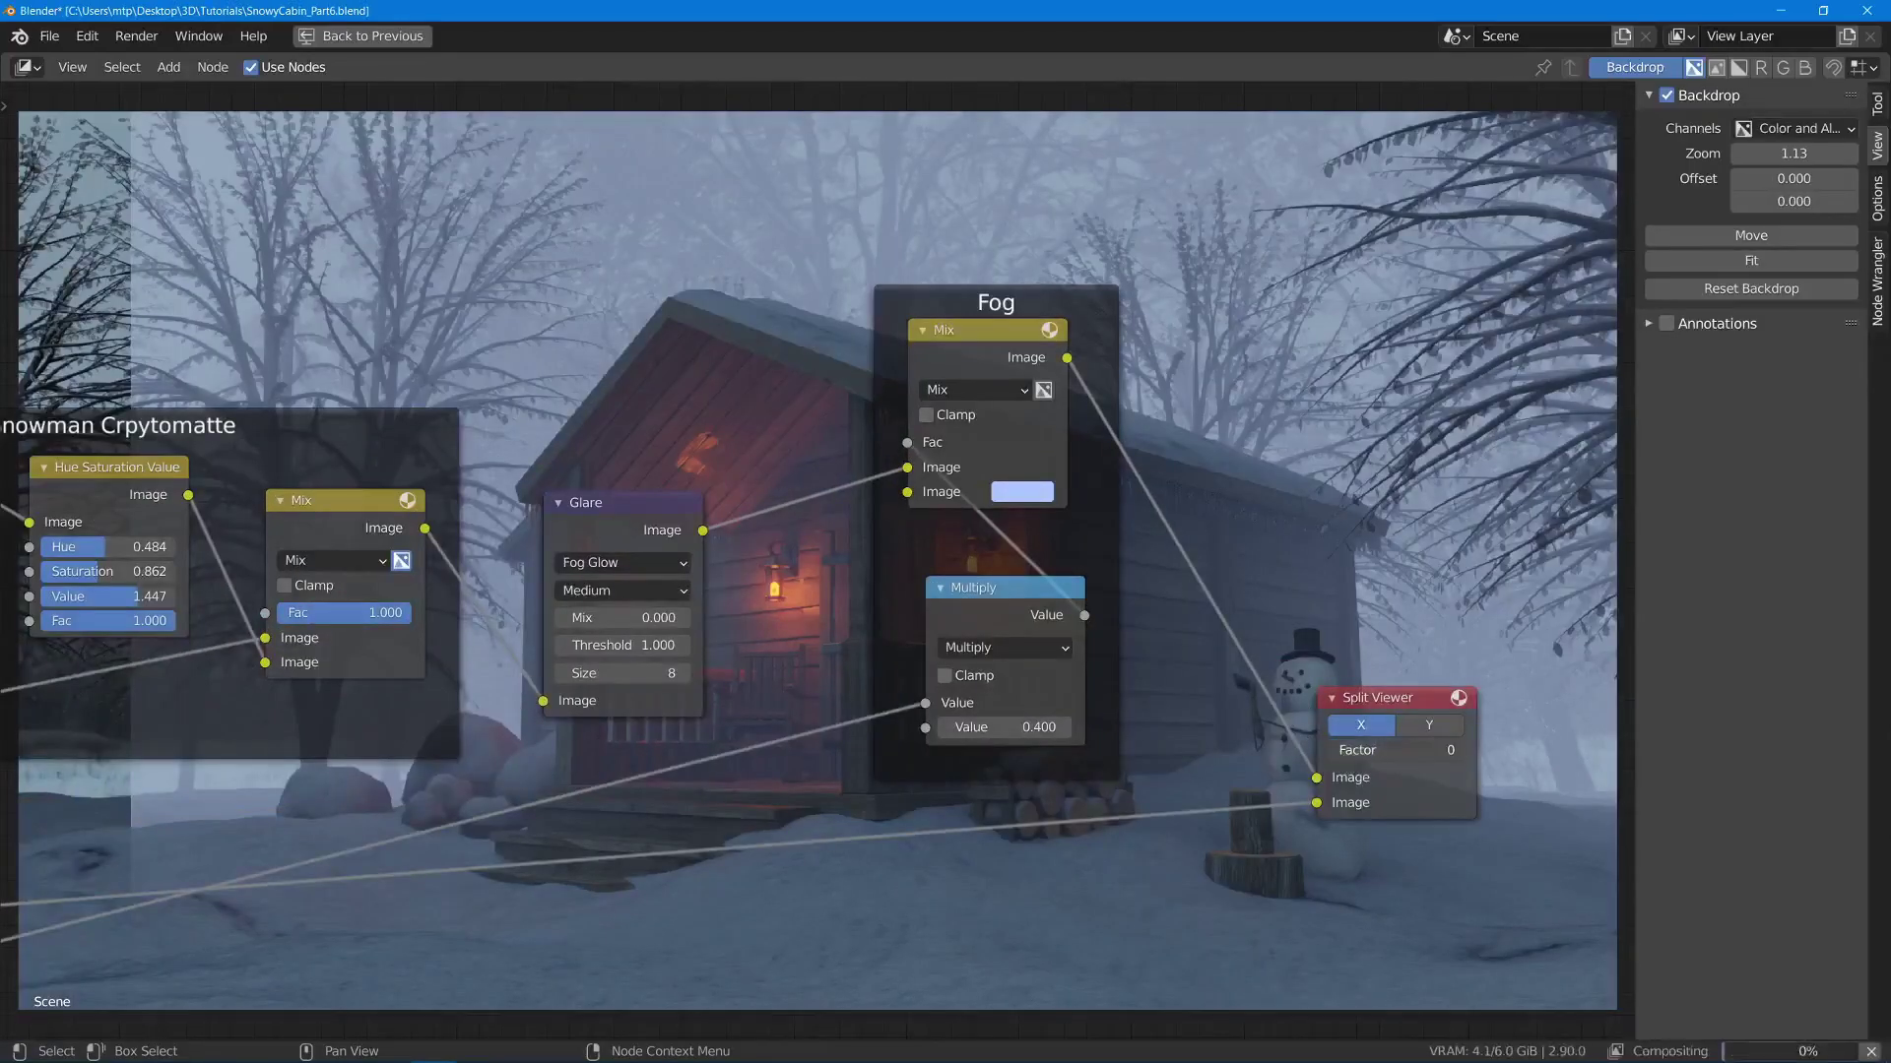
pyautogui.moveTo(1034, 497); pyautogui.dragTo(1021, 462, button='middle')
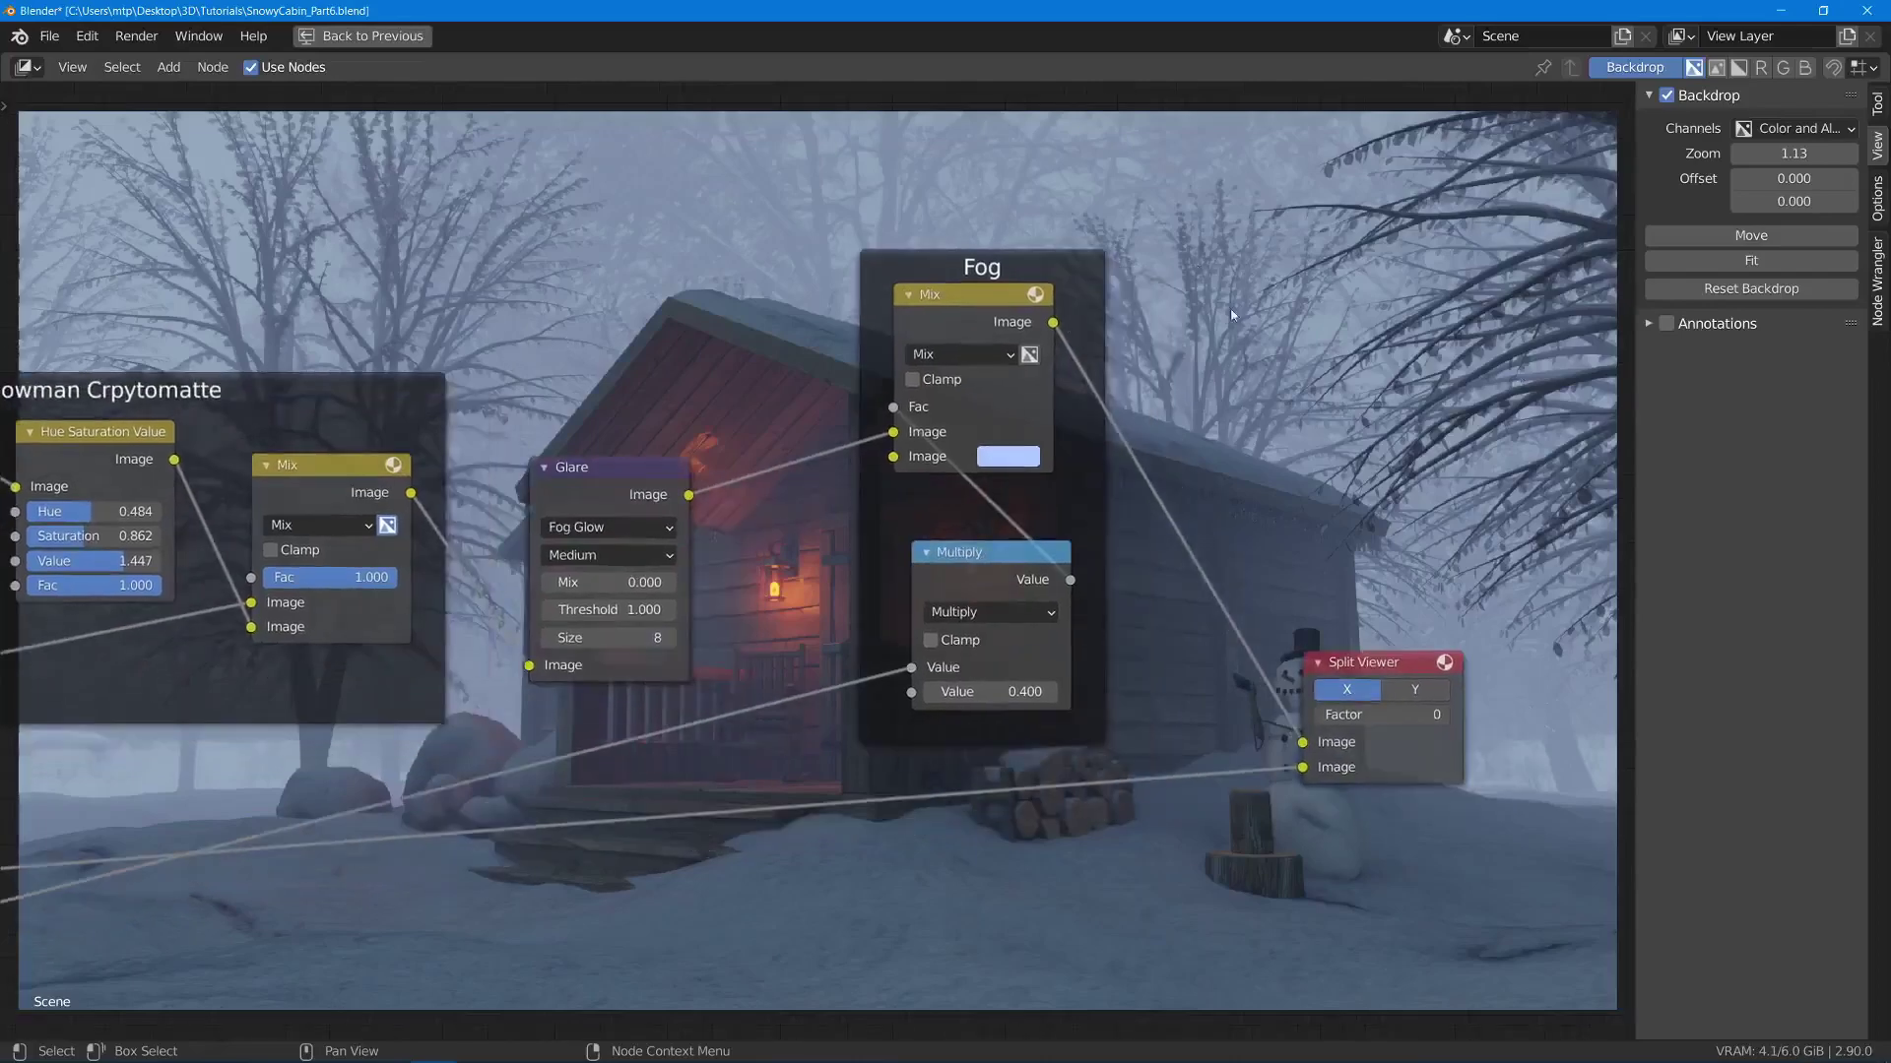
pyautogui.scroll(-4, 1223, 382)
pyautogui.scroll(2, 1251, 591)
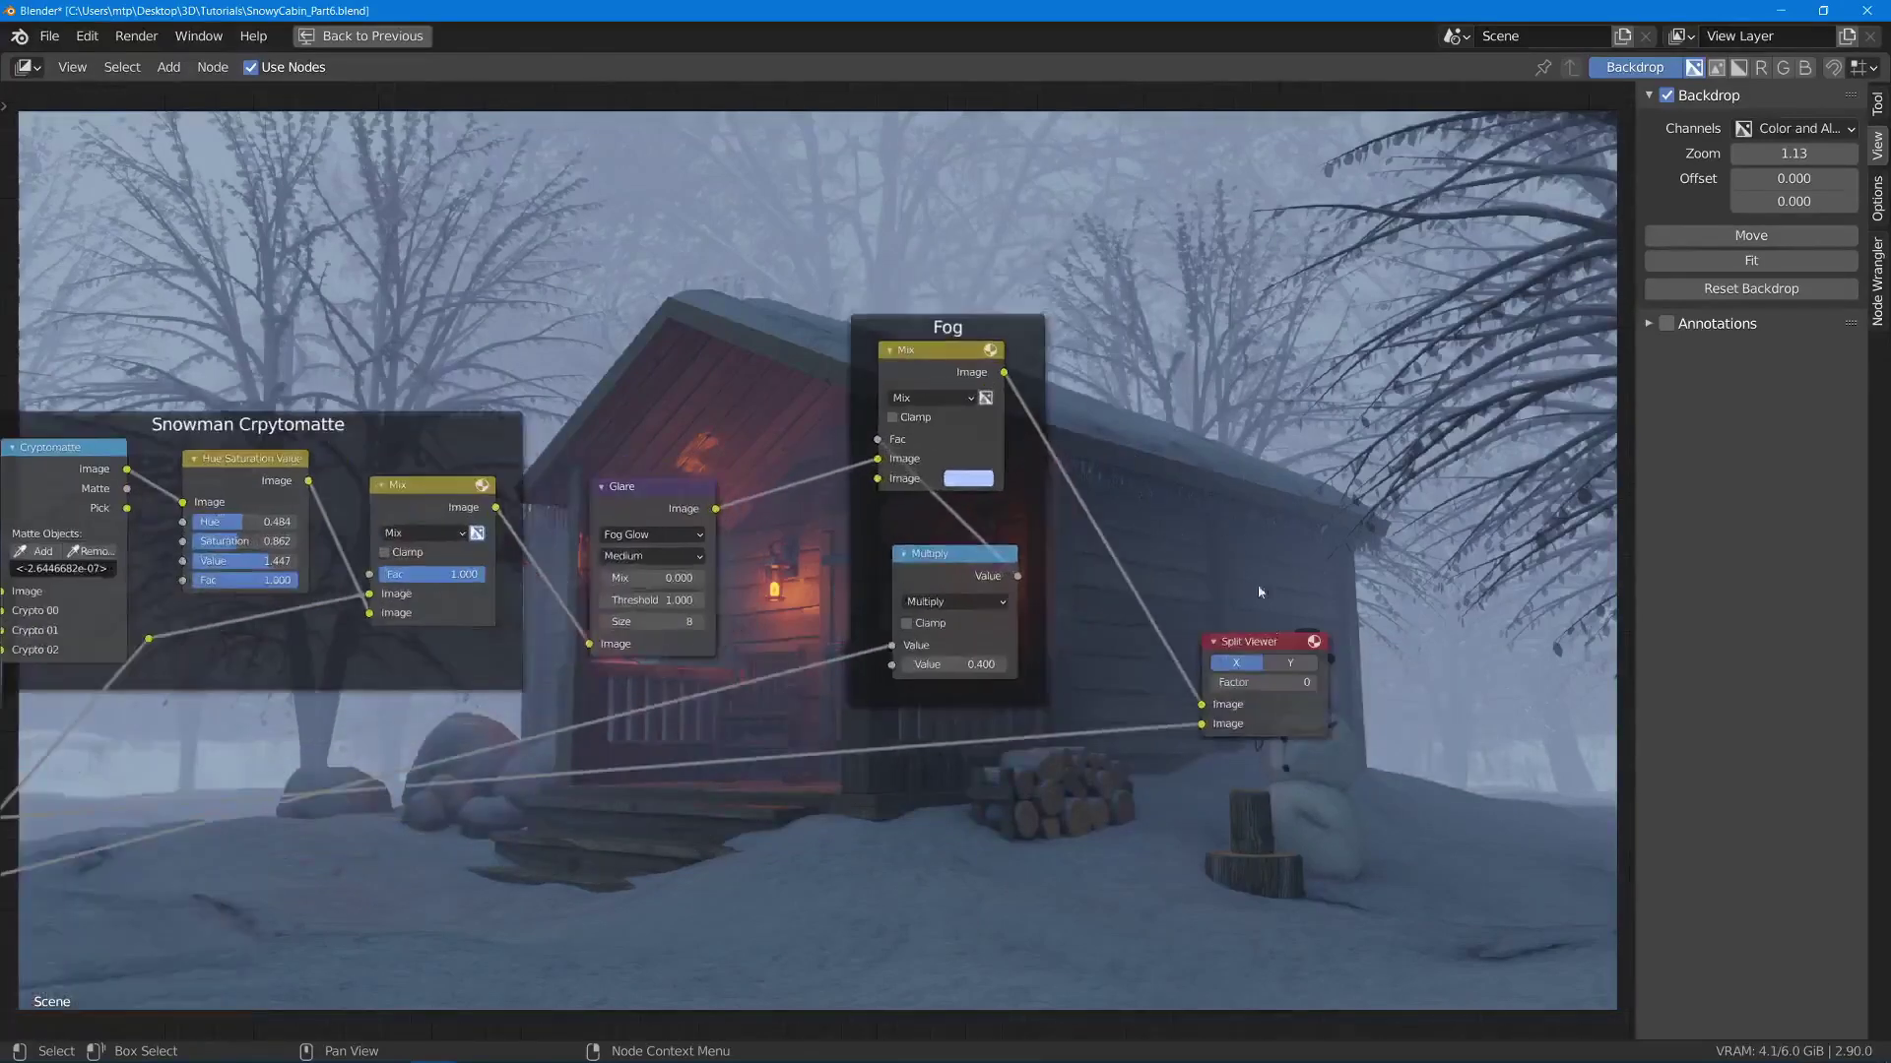
# - Switch the compositor area to the Image Editor to show the Viewer Node image, and open its image list
pyautogui.click(26, 67)
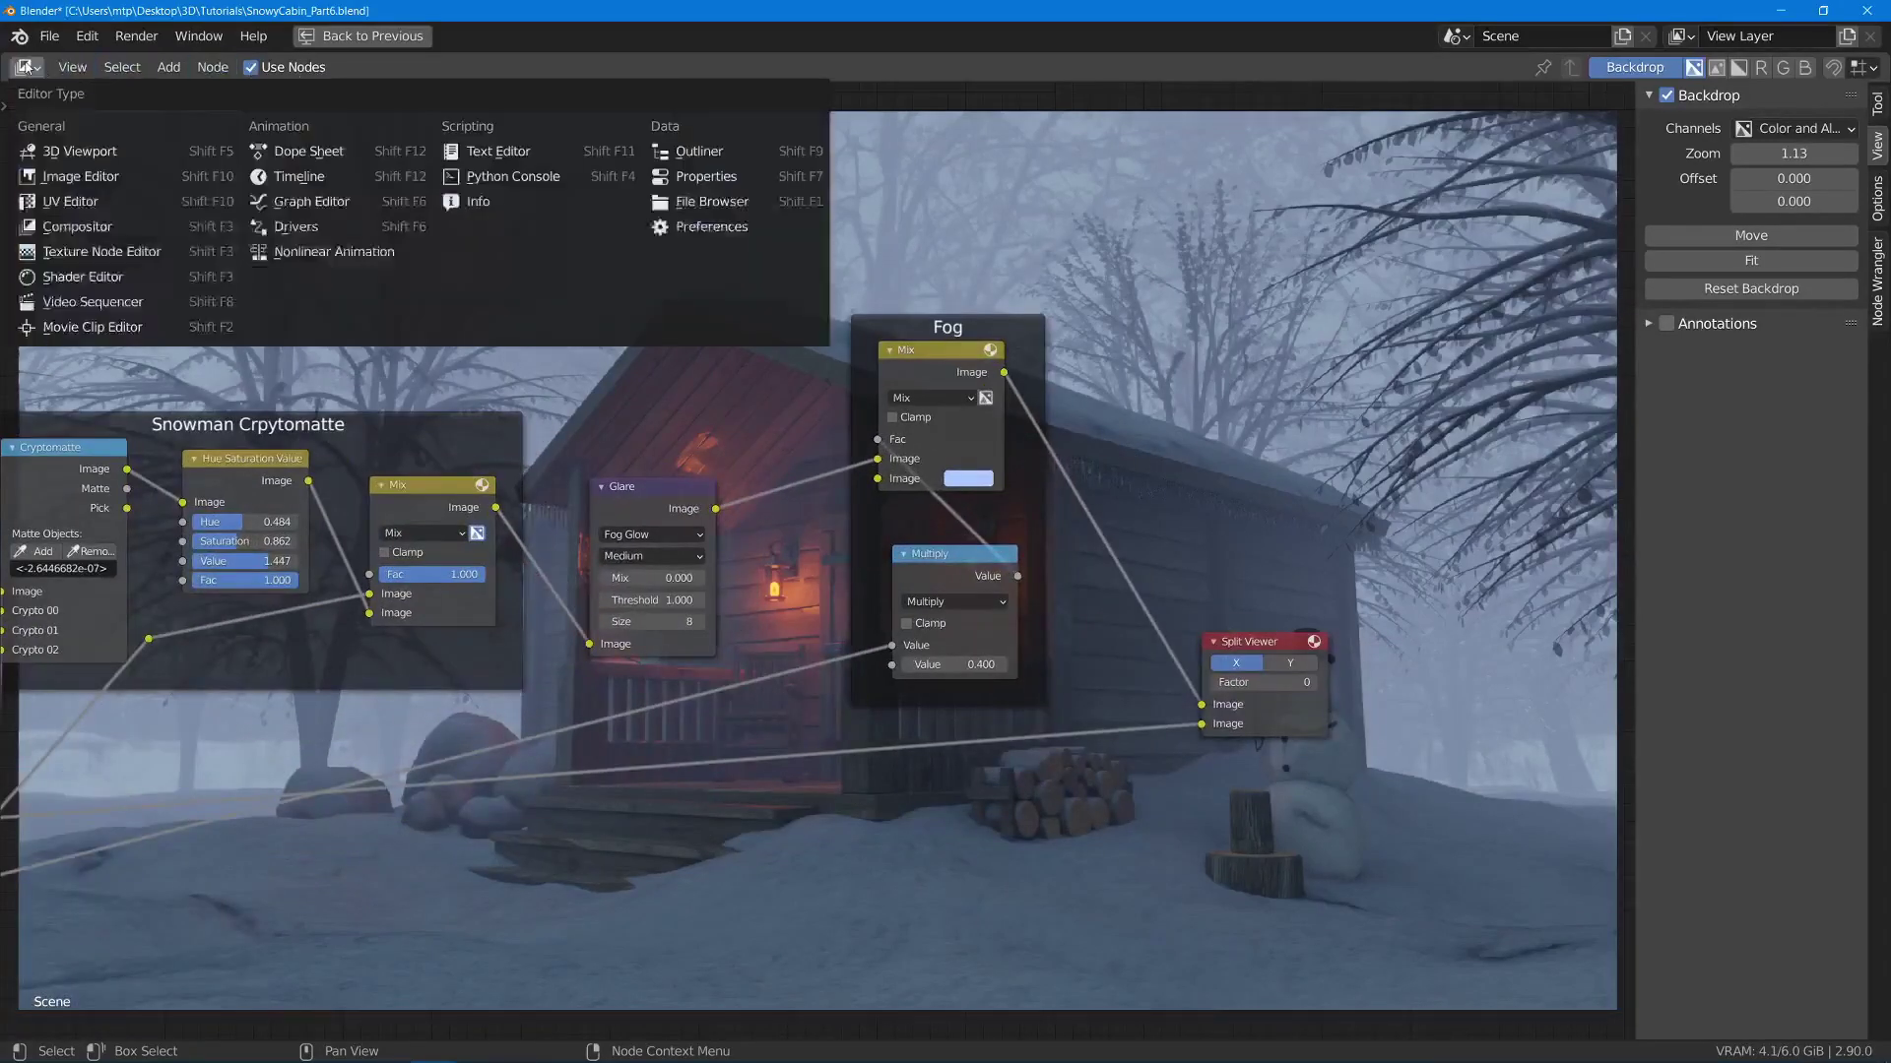
pyautogui.click(94, 176)
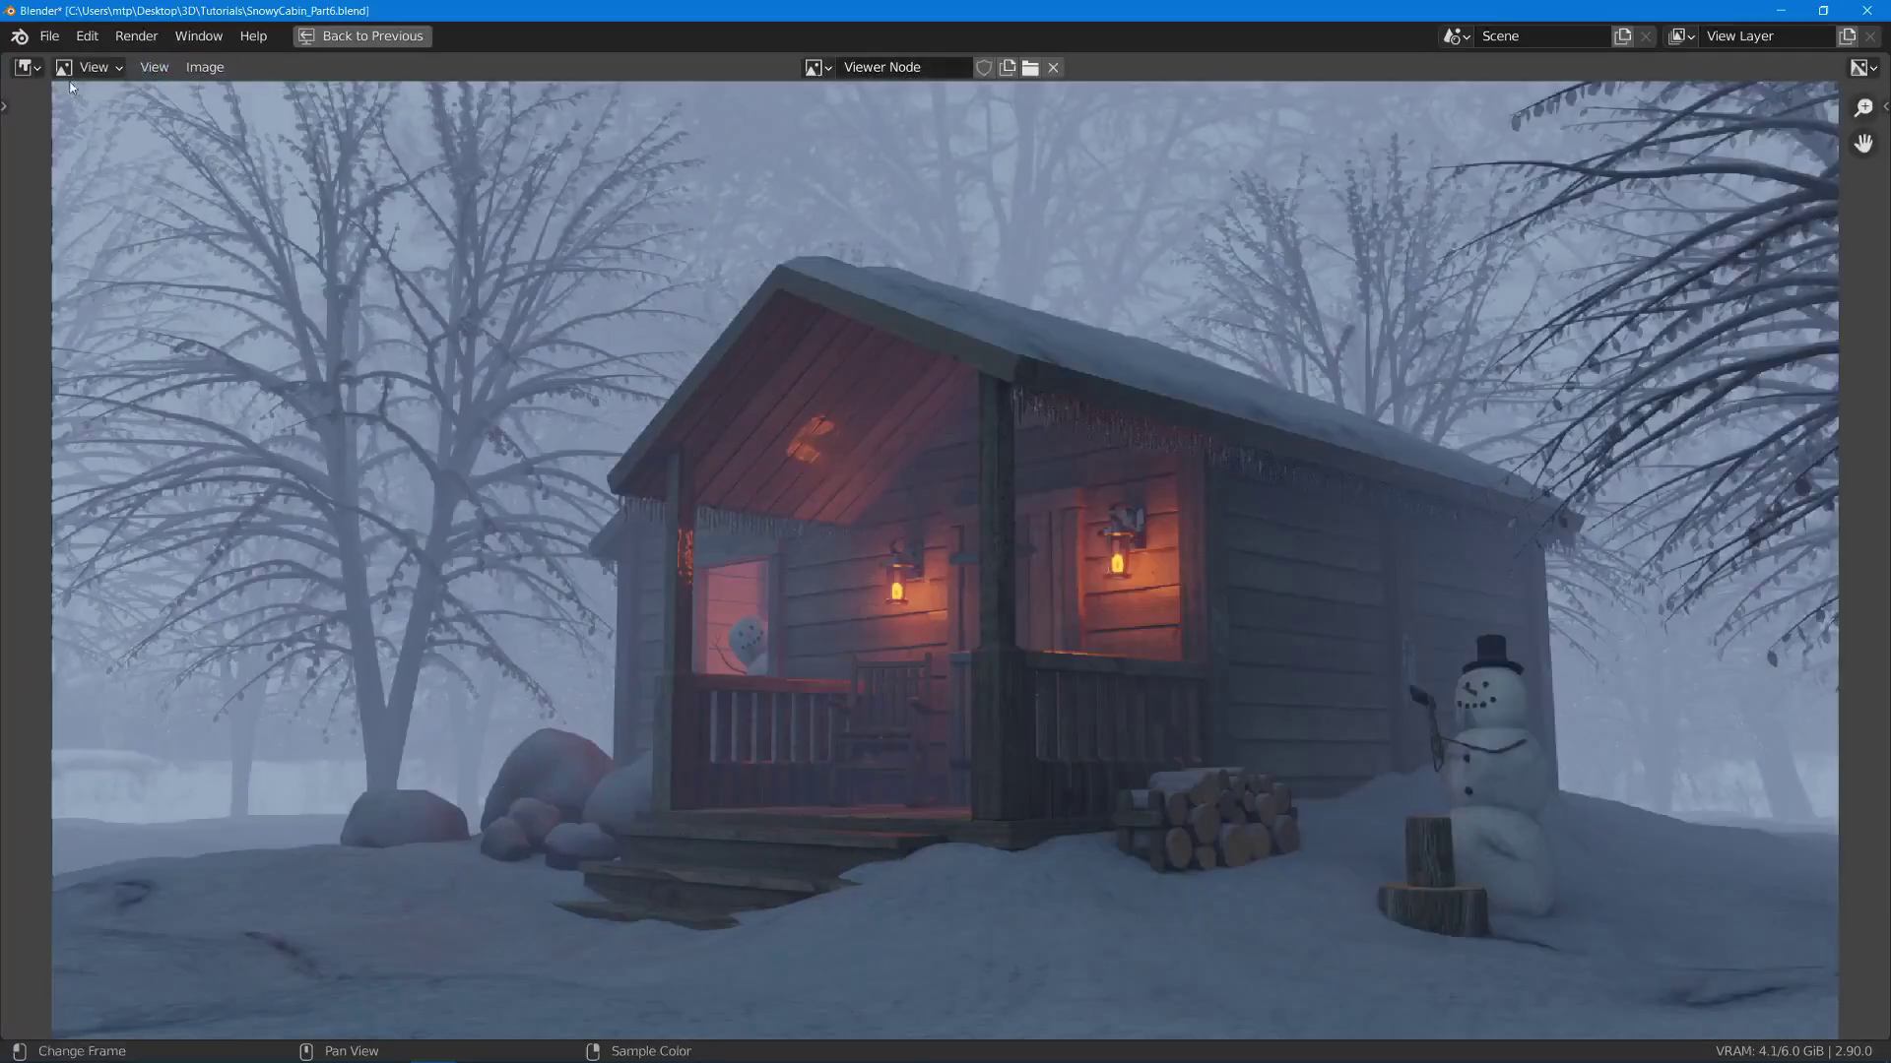
pyautogui.click(823, 69)
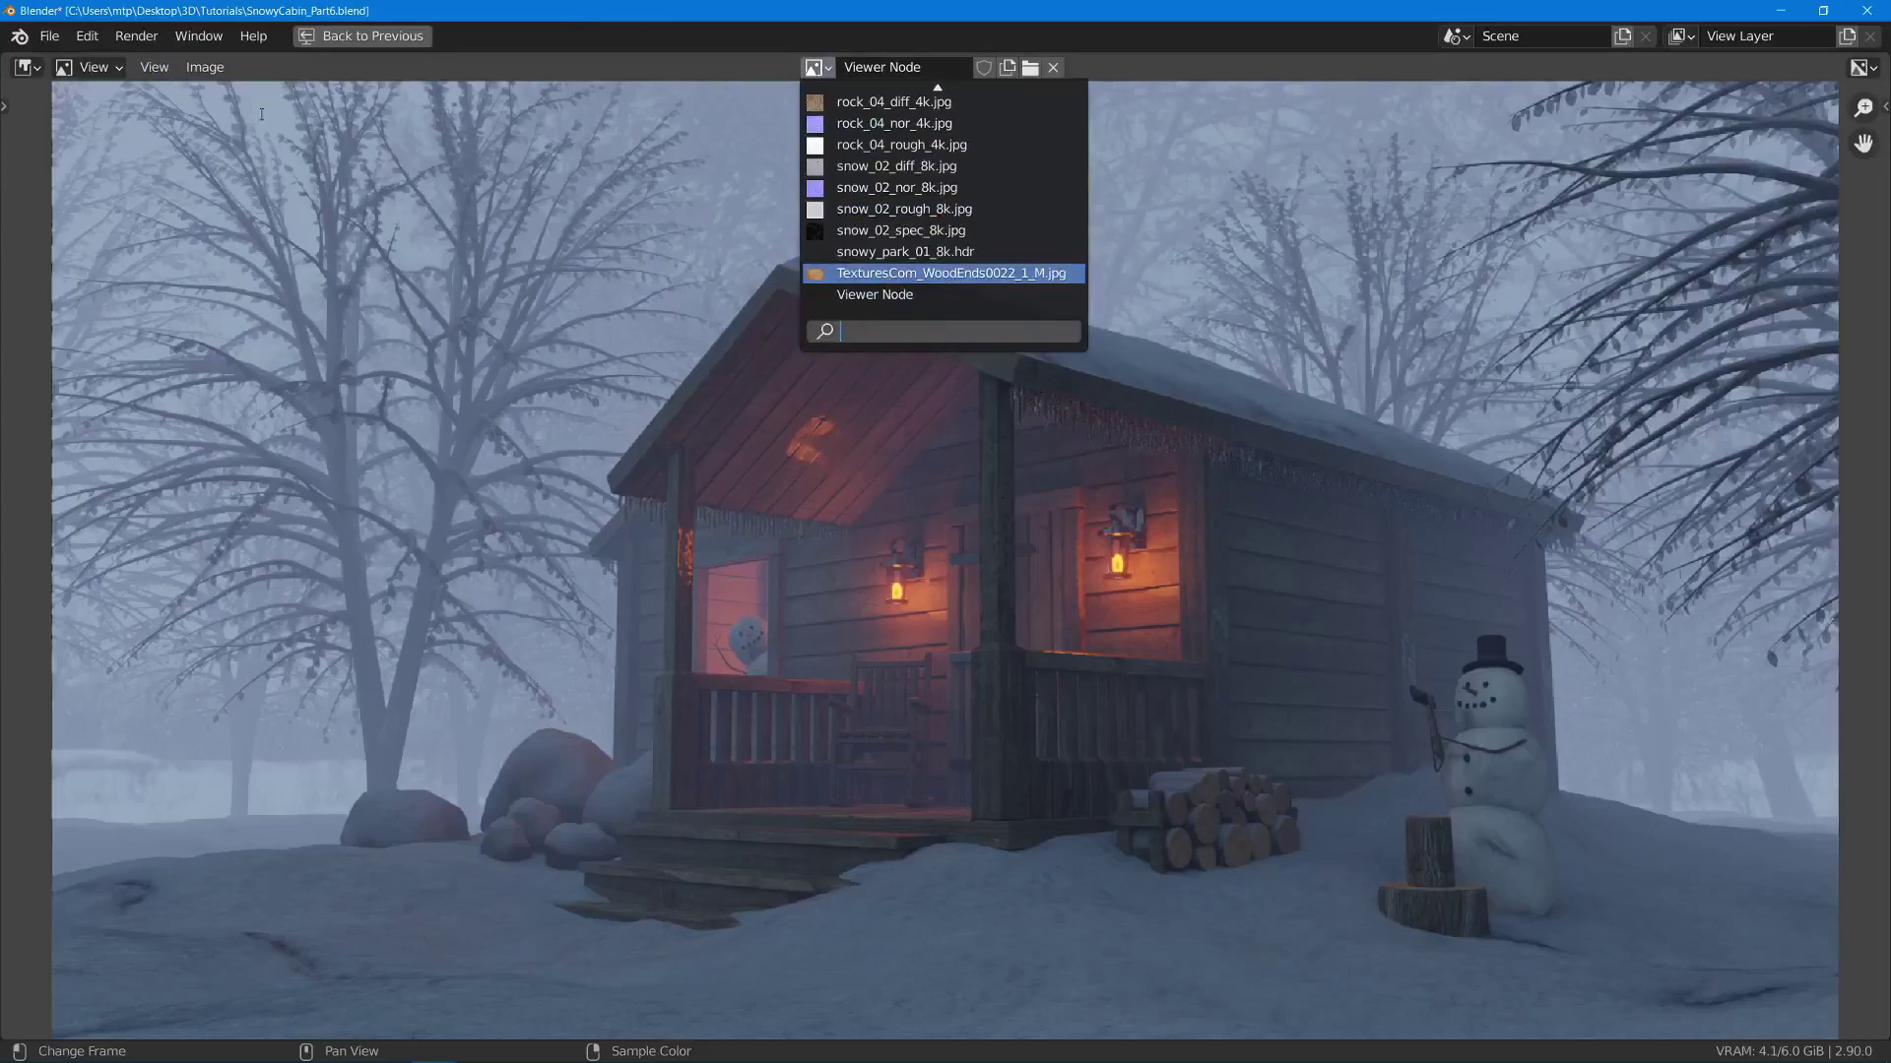
# - Open the Save As dialog for the Viewer Node image and leave it without saving
pyautogui.click(205, 67)
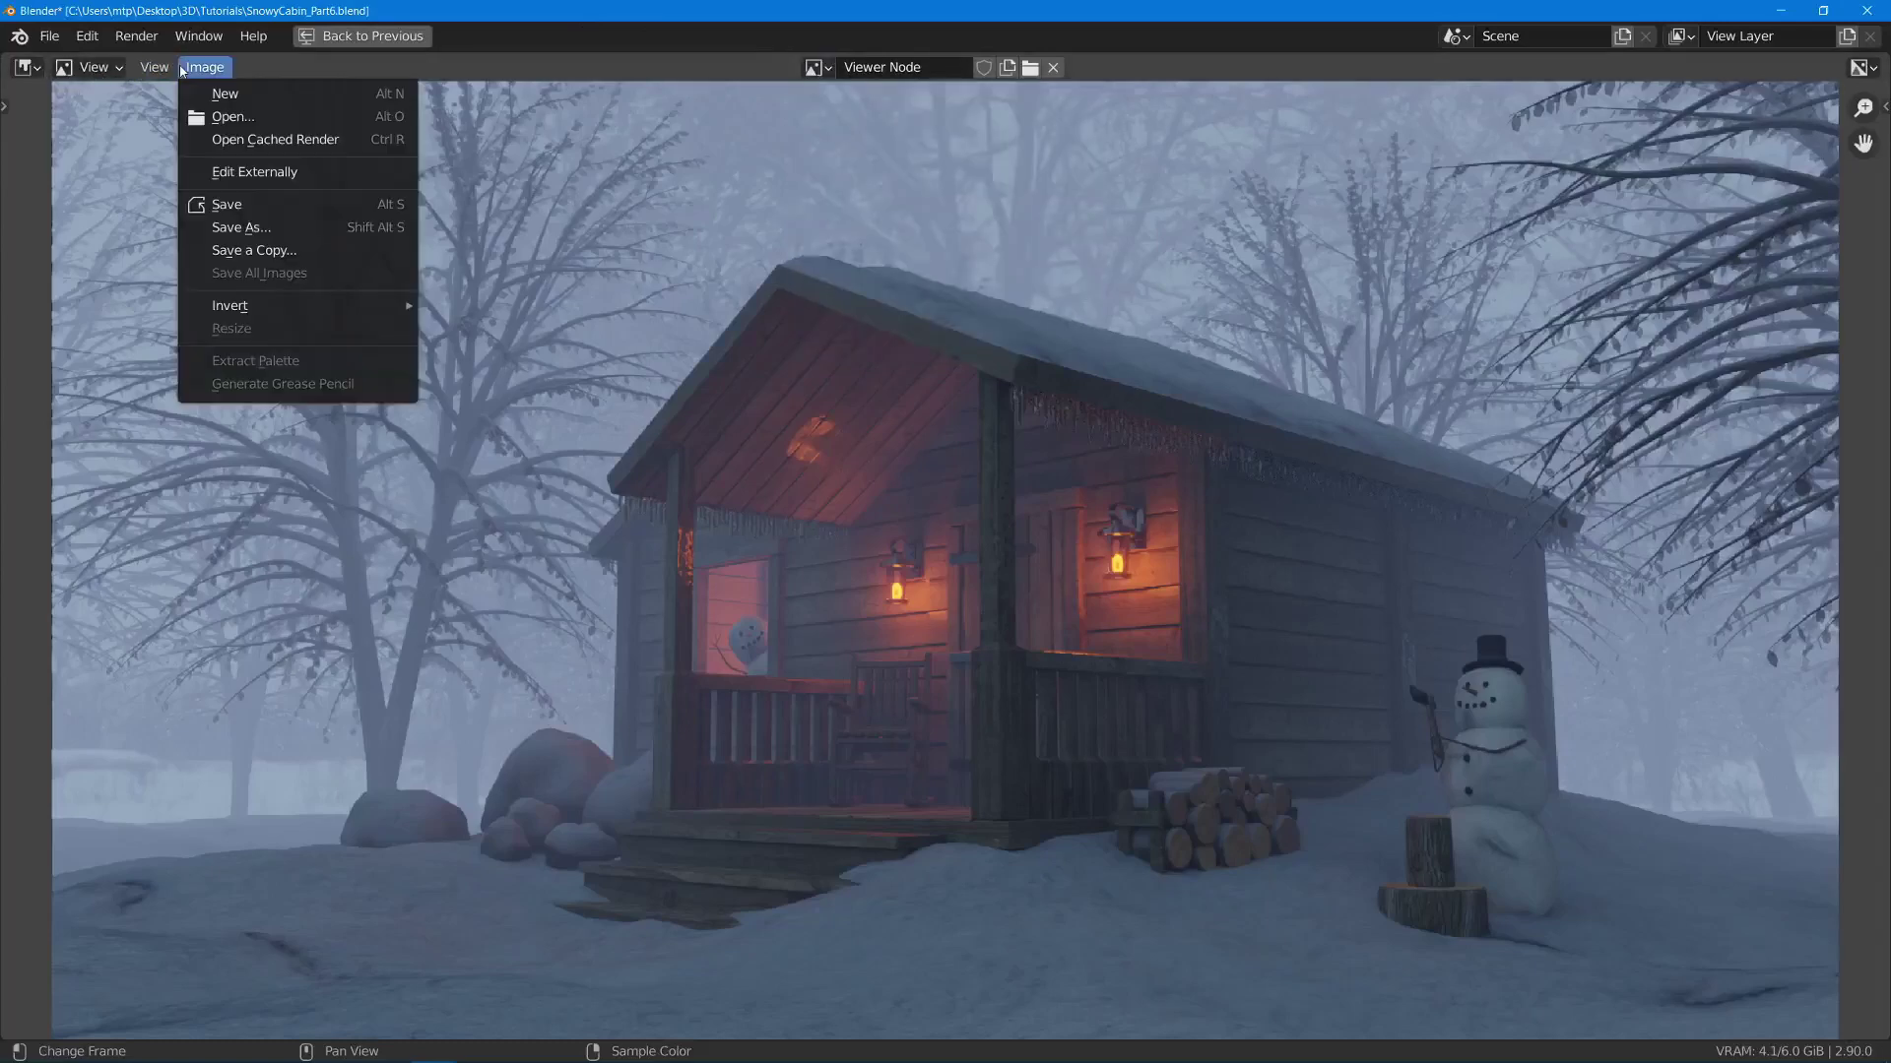
pyautogui.click(322, 218)
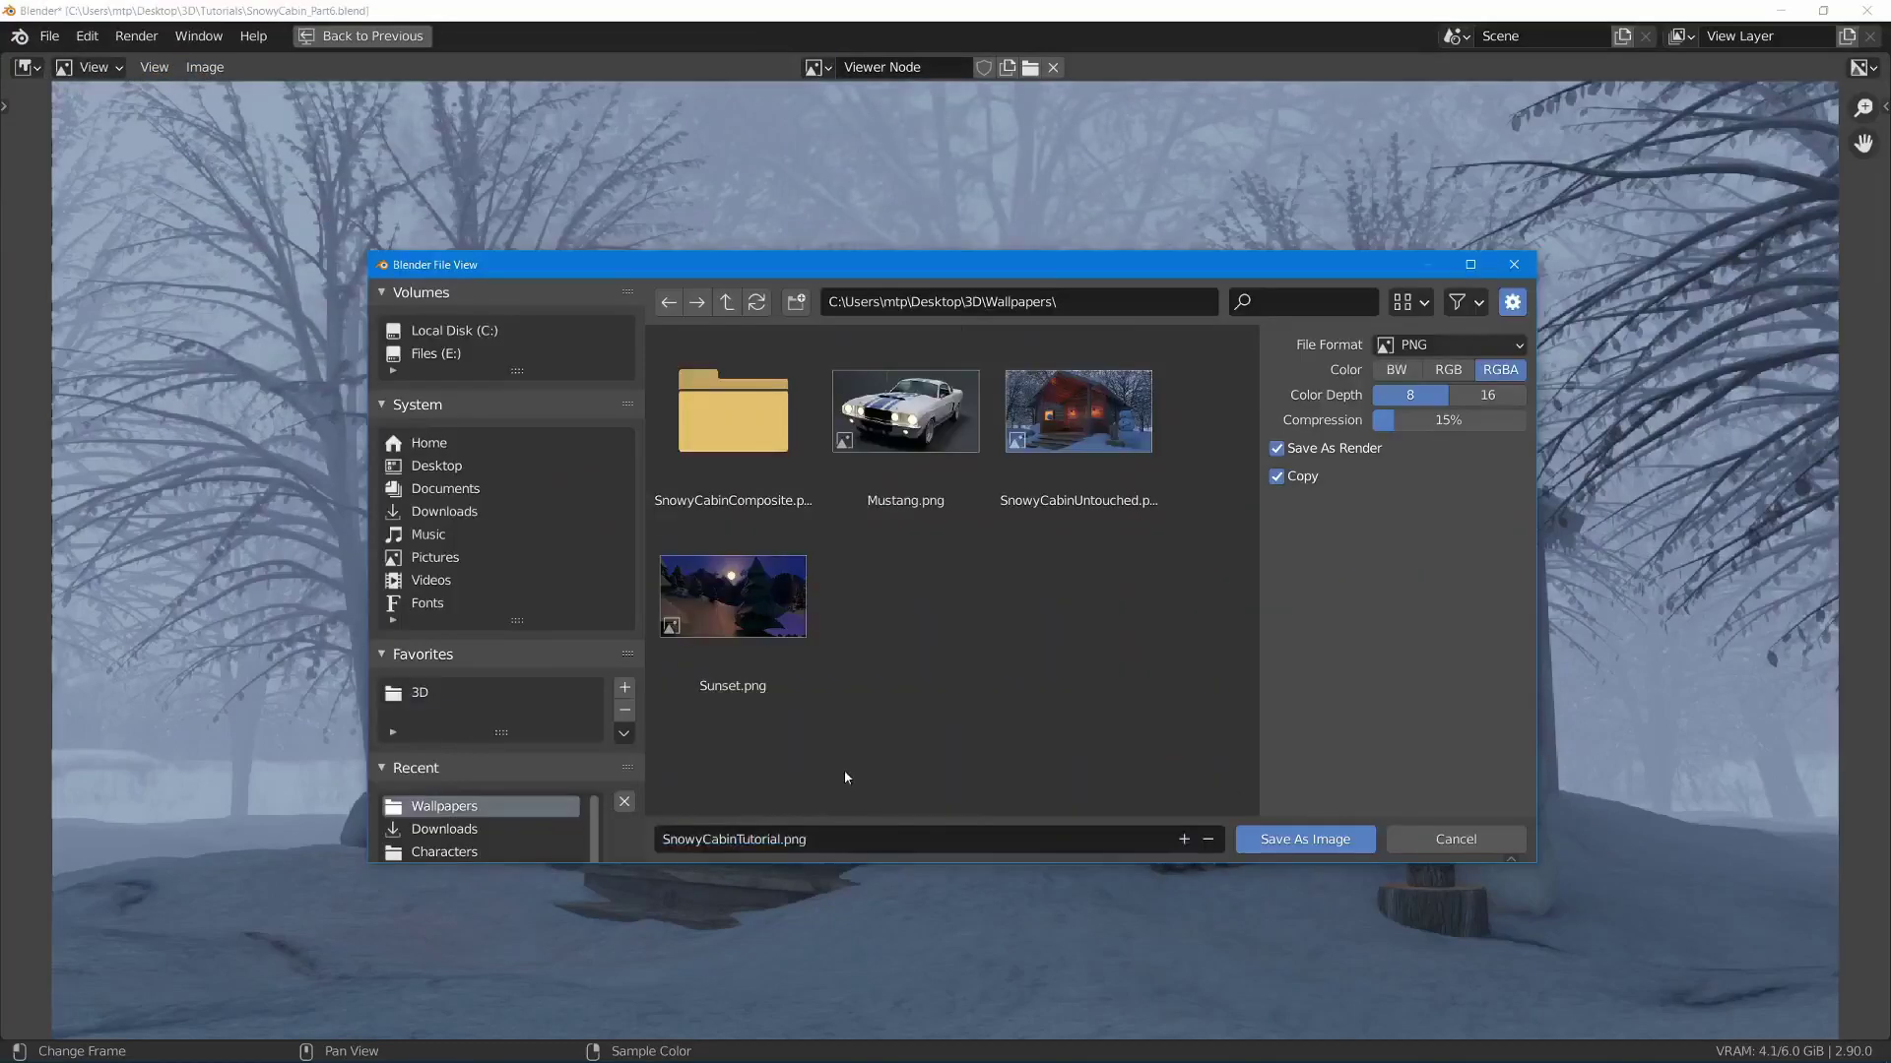
pyautogui.press('Escape')
pyautogui.scroll(-1, 844, 778)
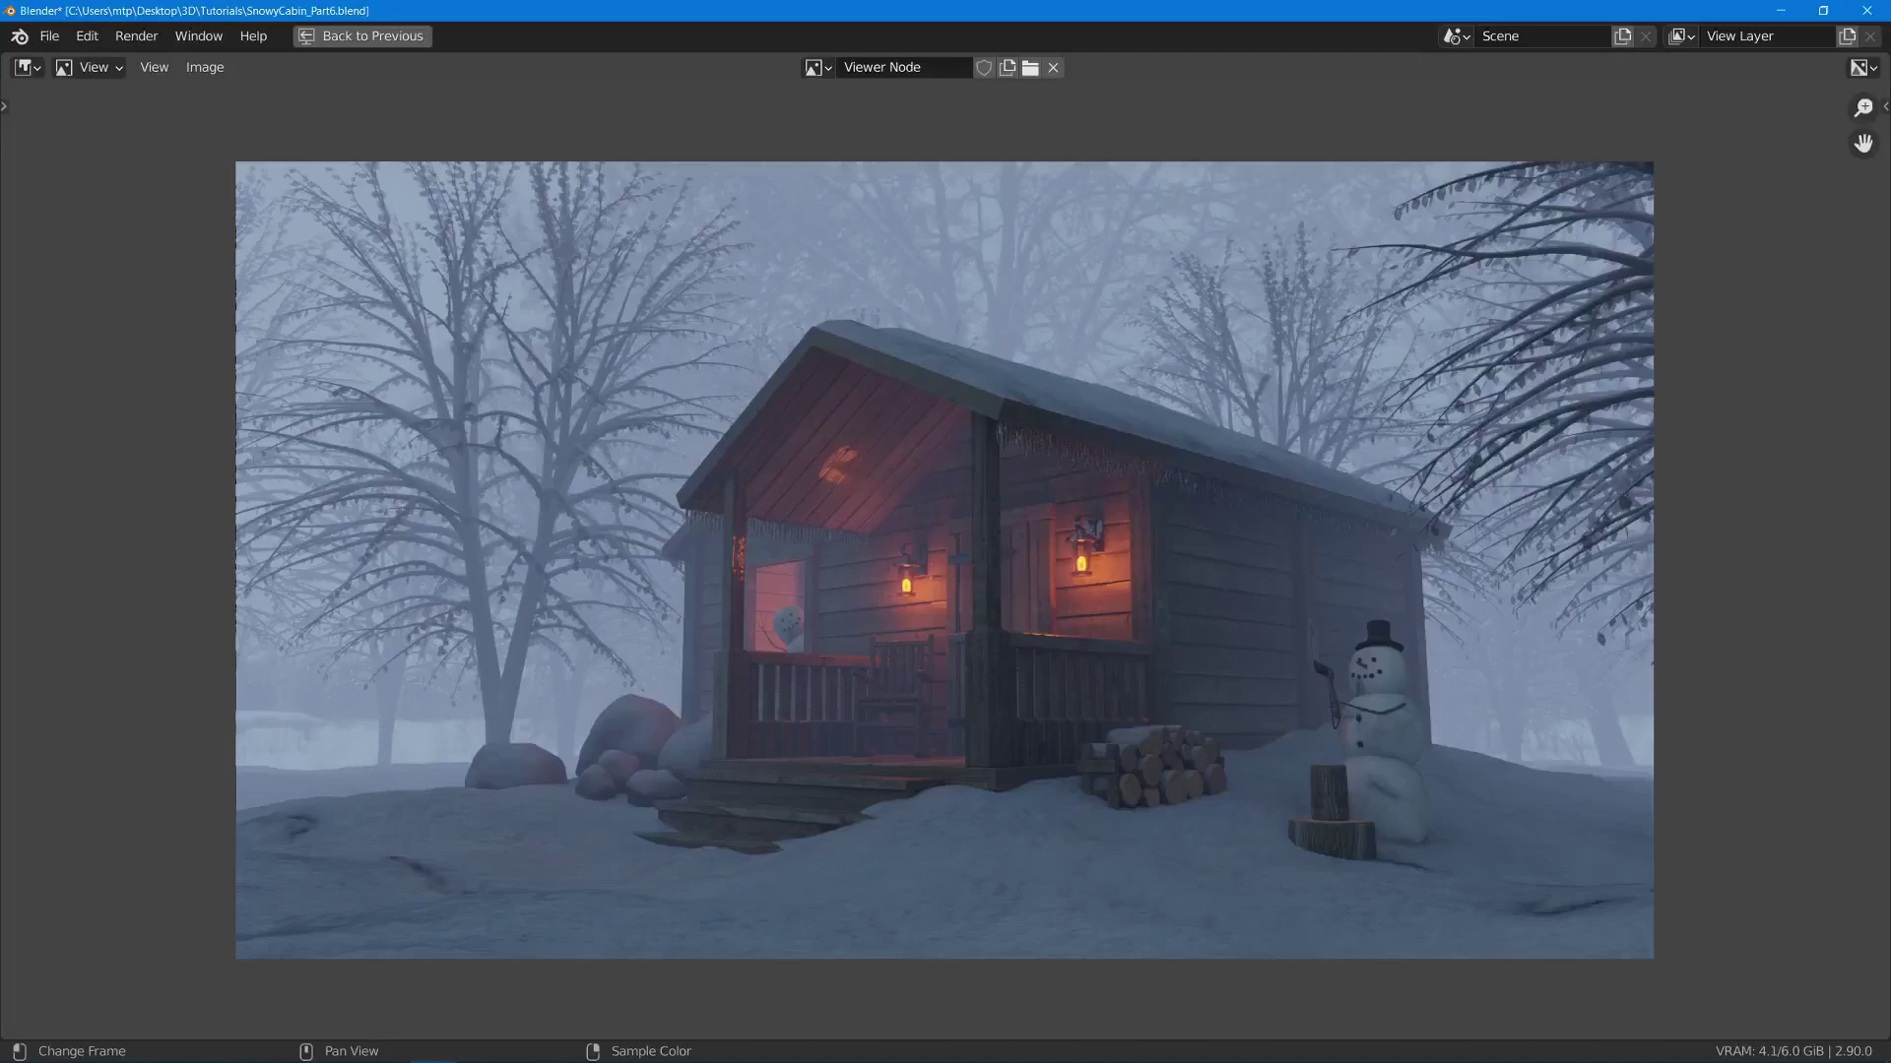